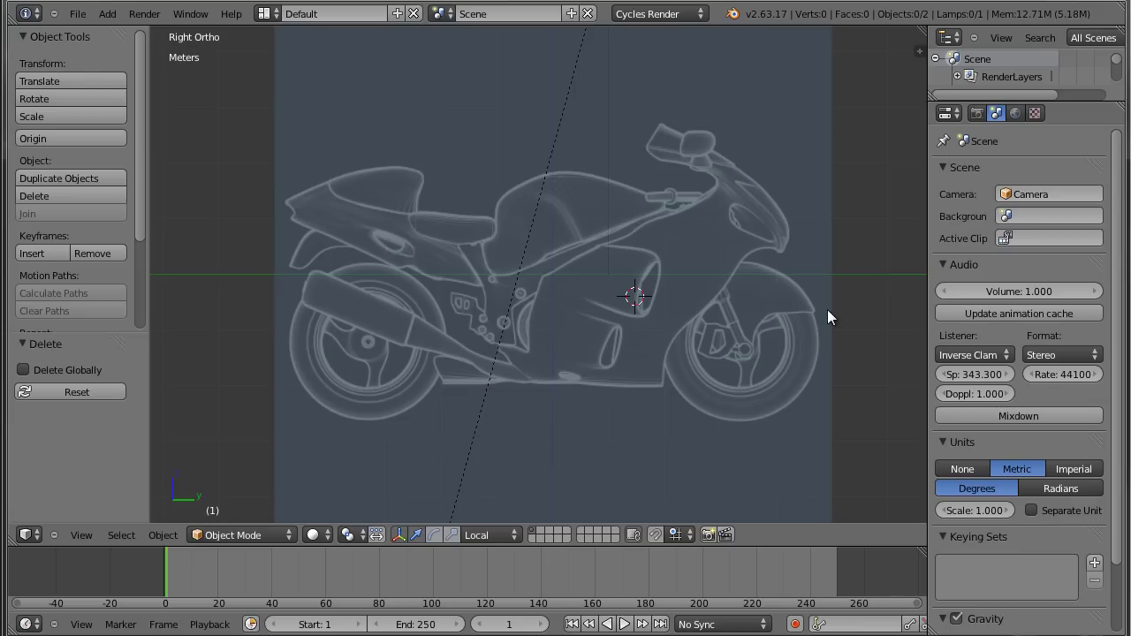
Open the viewport side panel in Right Ortho and reveal the Background Images settings.
{"action": "key", "text": "KP_8"}
{"action": "key", "text": "n"}
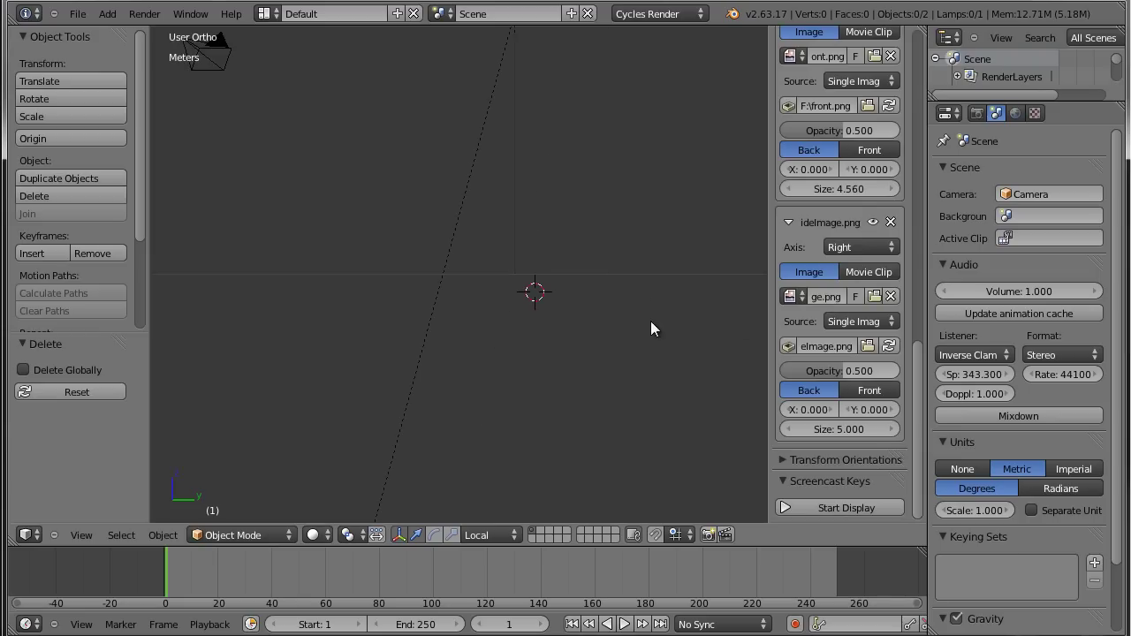
{"action": "key", "text": "KP_3"}
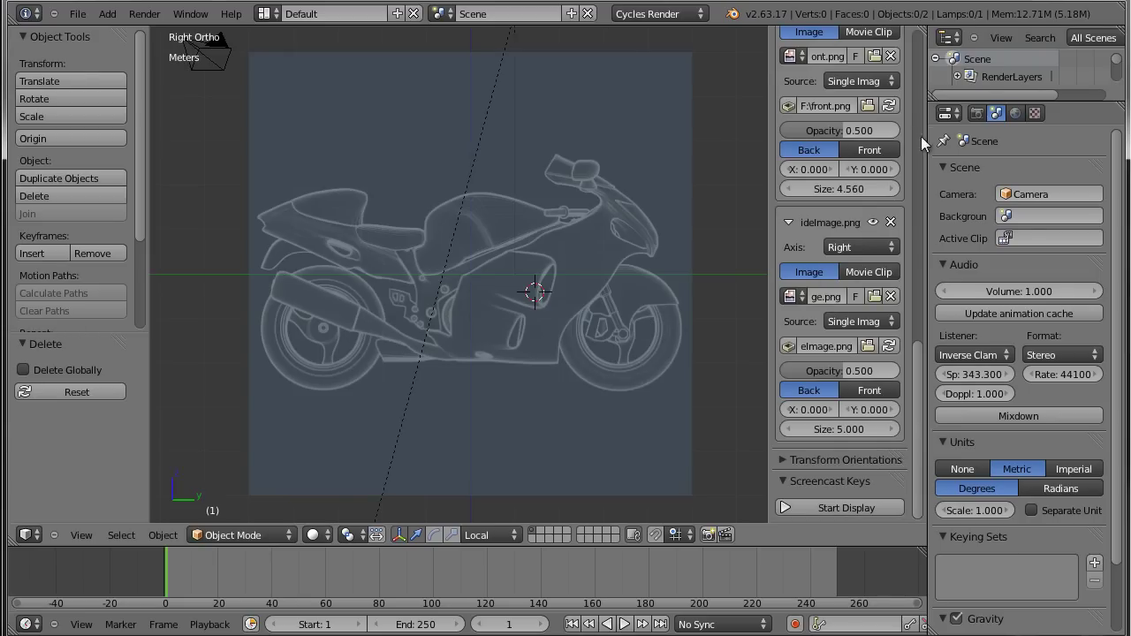
{"action": "scroll", "coordinate": [855, 118], "scroll_direction": "up", "scroll_amount": 3}
{"action": "scroll", "coordinate": [854, 118], "scroll_direction": "up", "scroll_amount": 2}
{"action": "scroll", "coordinate": [852, 149], "scroll_direction": "up", "scroll_amount": 3}
{"action": "scroll", "coordinate": [843, 133], "scroll_direction": "up", "scroll_amount": 2}
{"action": "scroll", "coordinate": [849, 197], "scroll_direction": "up", "scroll_amount": 3}
{"action": "scroll", "coordinate": [829, 213], "scroll_direction": "up", "scroll_amount": 2}
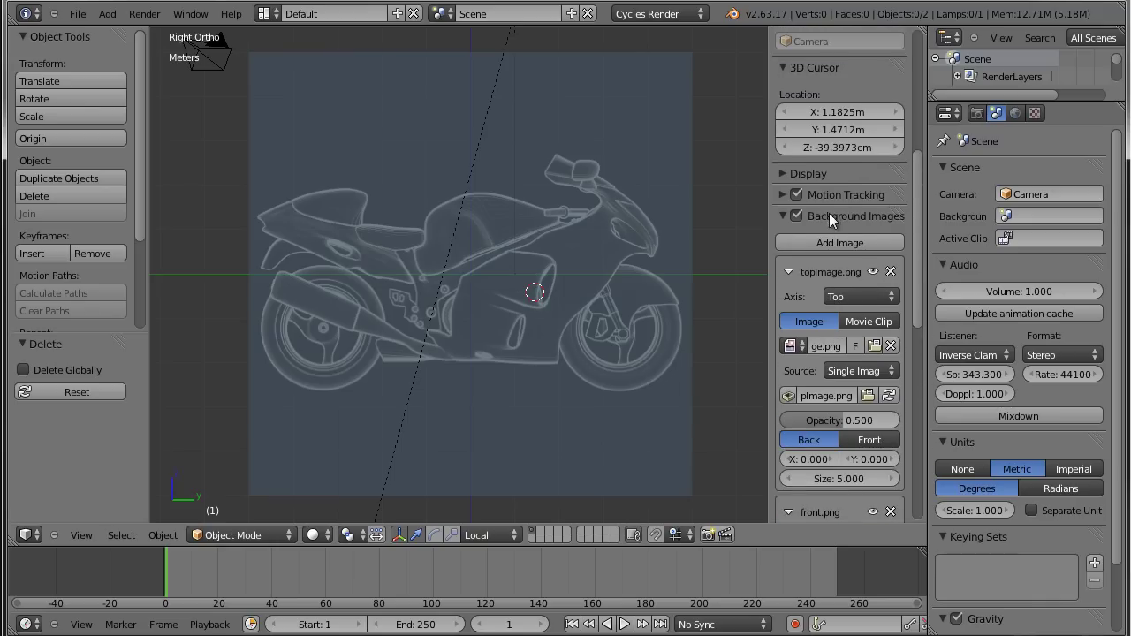
{"action": "left_click", "coordinate": [784, 218]}
{"action": "left_click", "coordinate": [784, 218]}
Check the top, front and back reference views, then return to the Right Ortho side view.
{"action": "key", "text": "KP_7"}
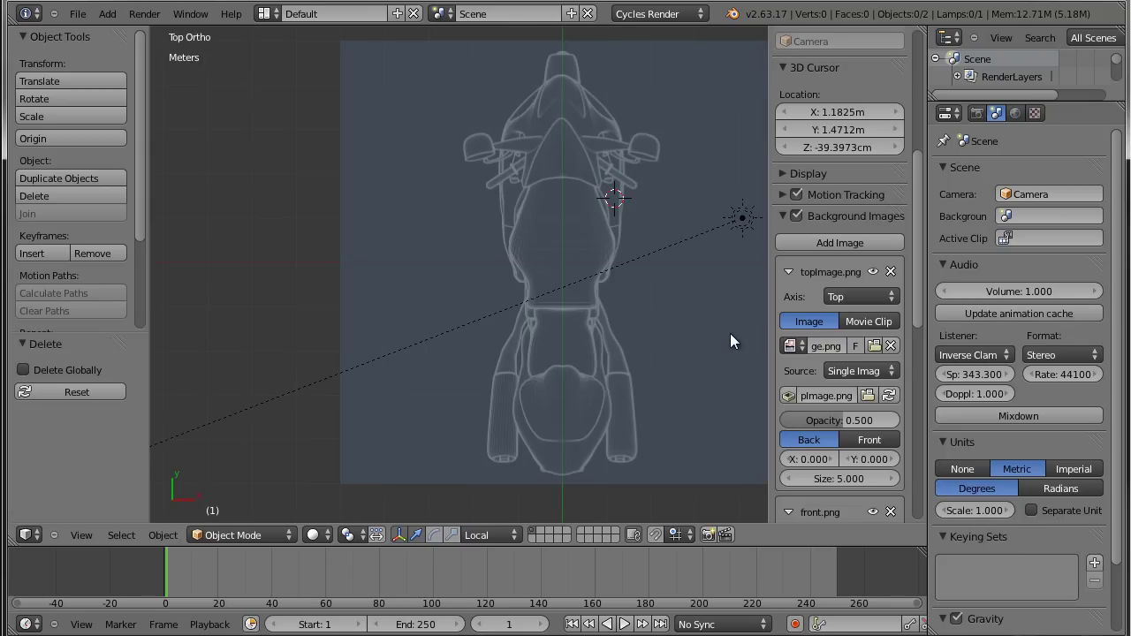
{"action": "key", "text": "KP_1"}
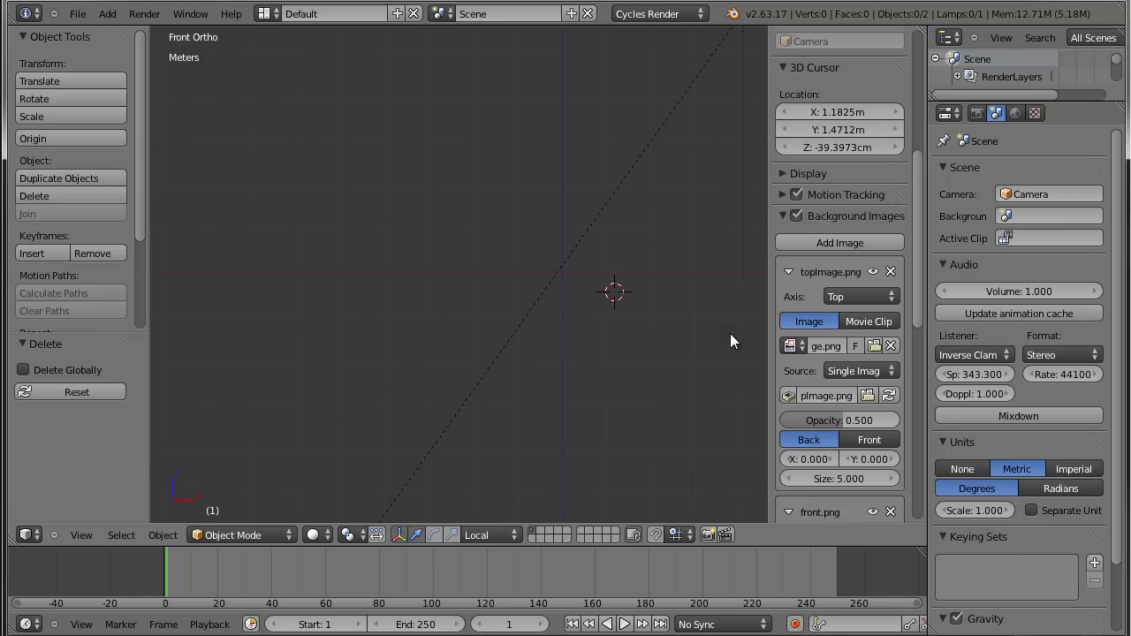
{"action": "key", "text": "ctrl+KP_1"}
{"action": "middle_click_drag", "start_coordinate": [562, 386], "coordinate": [665, 382], "text": "shift"}
{"action": "key", "text": "KP_3"}
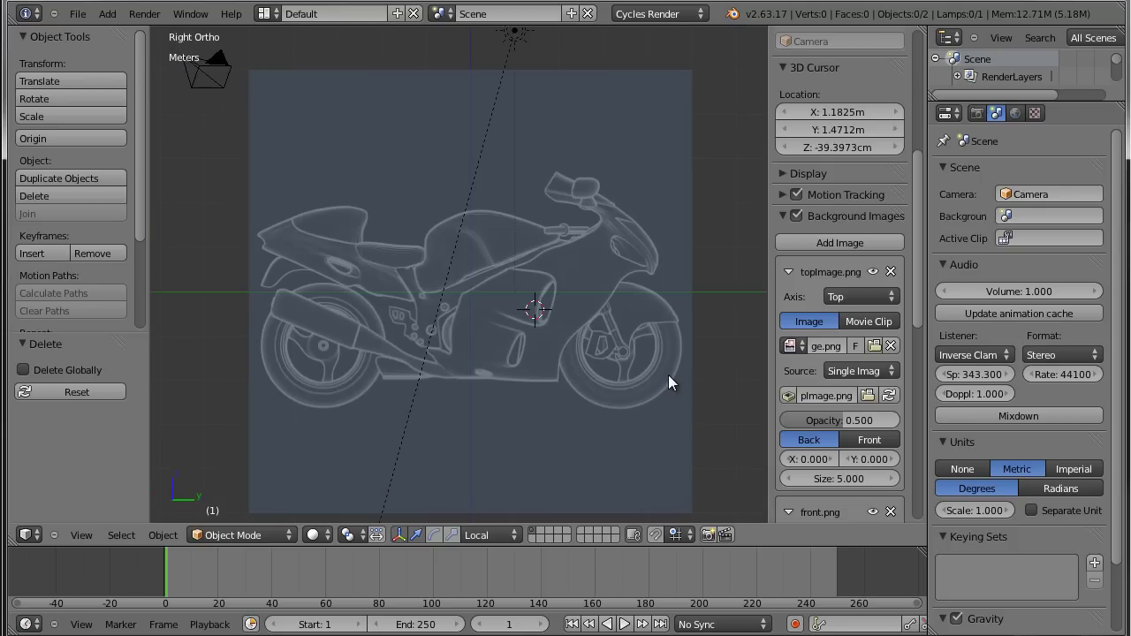
{"action": "scroll", "coordinate": [868, 330], "scroll_direction": "down", "scroll_amount": 1}
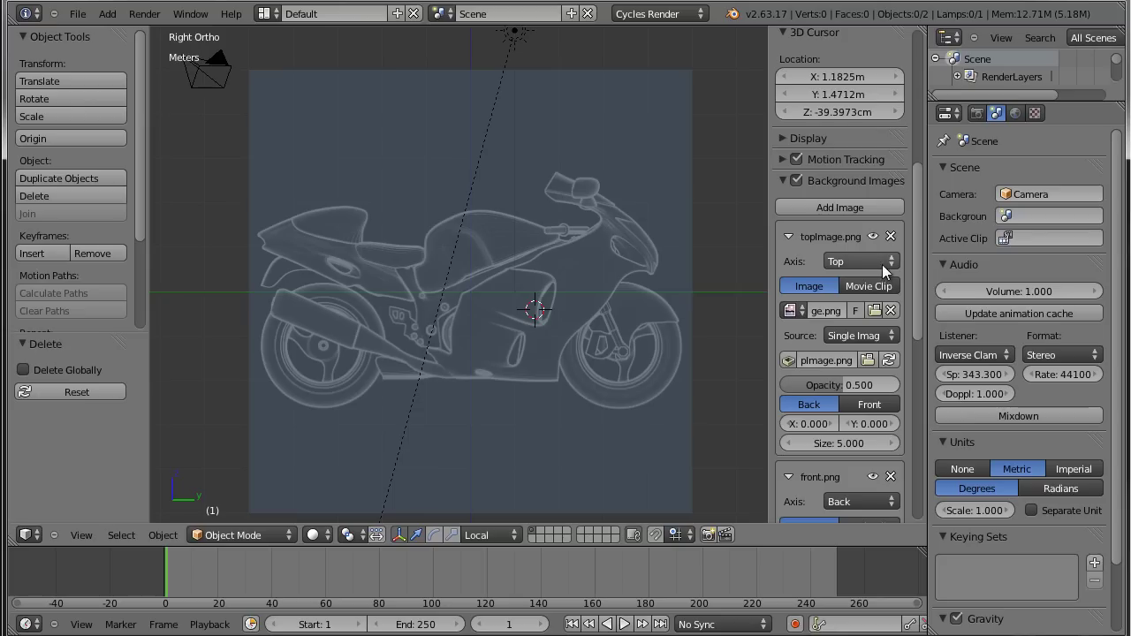
{"action": "scroll", "coordinate": [894, 438], "scroll_direction": "down", "scroll_amount": 2}
{"action": "scroll", "coordinate": [888, 447], "scroll_direction": "down", "scroll_amount": 4}
{"action": "scroll", "coordinate": [875, 418], "scroll_direction": "down", "scroll_amount": 1}
{"action": "scroll", "coordinate": [875, 422], "scroll_direction": "down", "scroll_amount": 2}
{"action": "scroll", "coordinate": [876, 446], "scroll_direction": "down", "scroll_amount": 2}
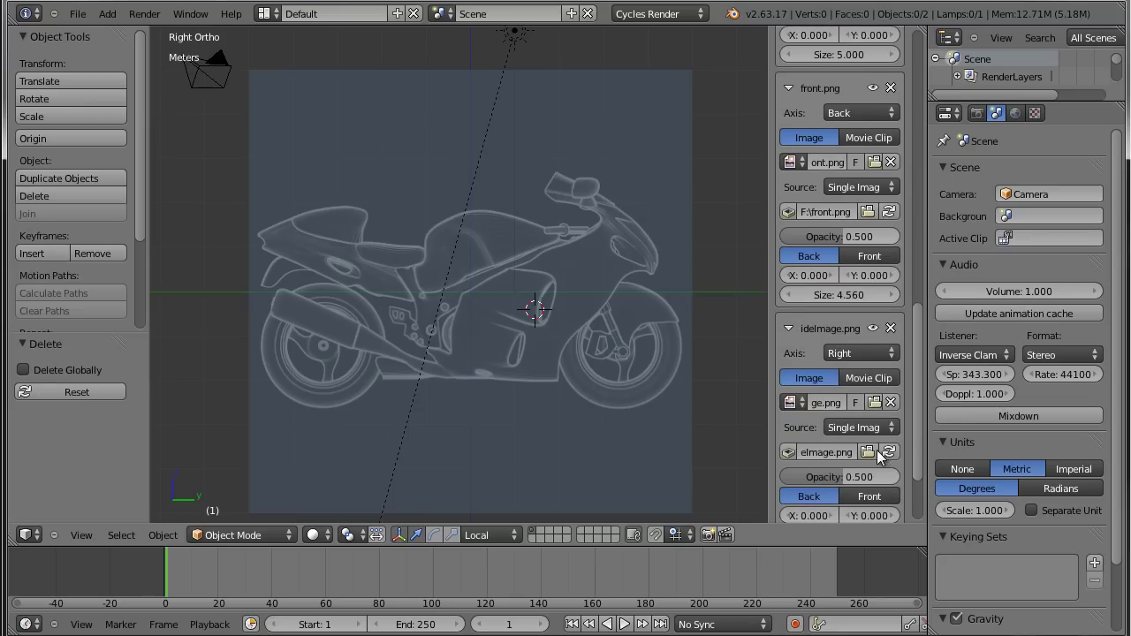
{"action": "scroll", "coordinate": [876, 408], "scroll_direction": "down", "scroll_amount": 3}
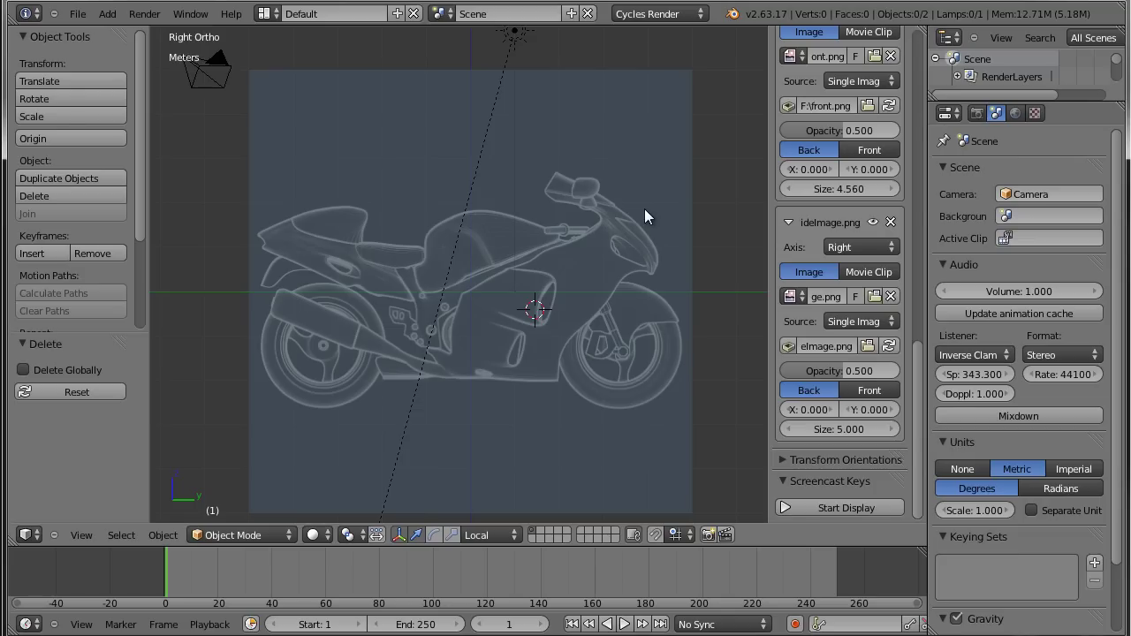
Hide the side panel and bring up the Add menu to reach the Surface primitives.
{"action": "key", "text": "n"}
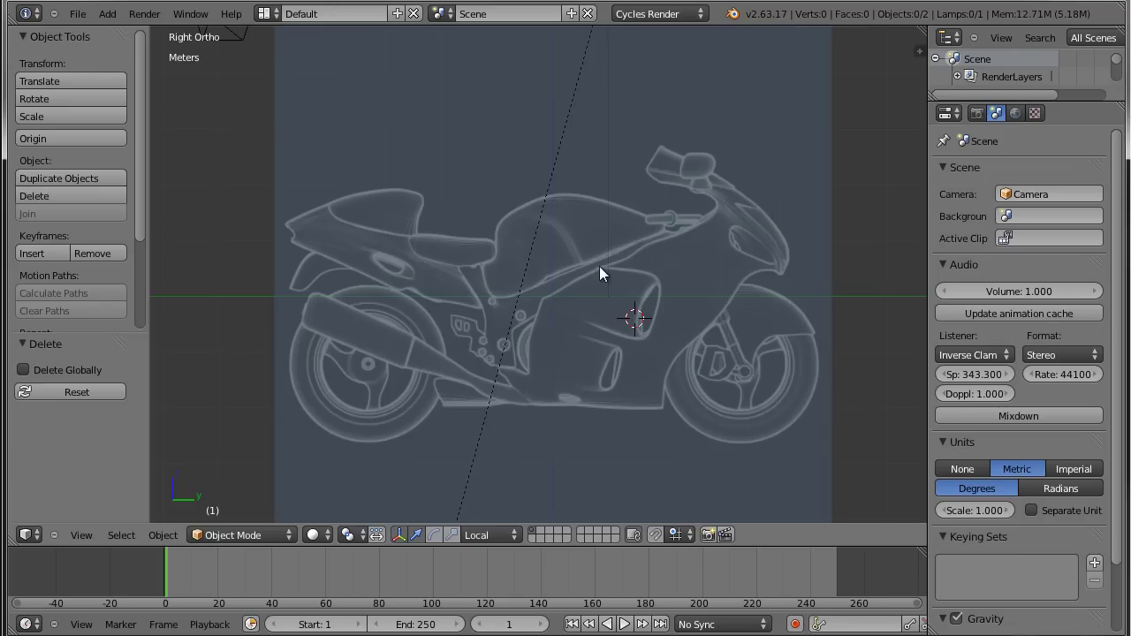
{"action": "key", "text": "shift+a"}
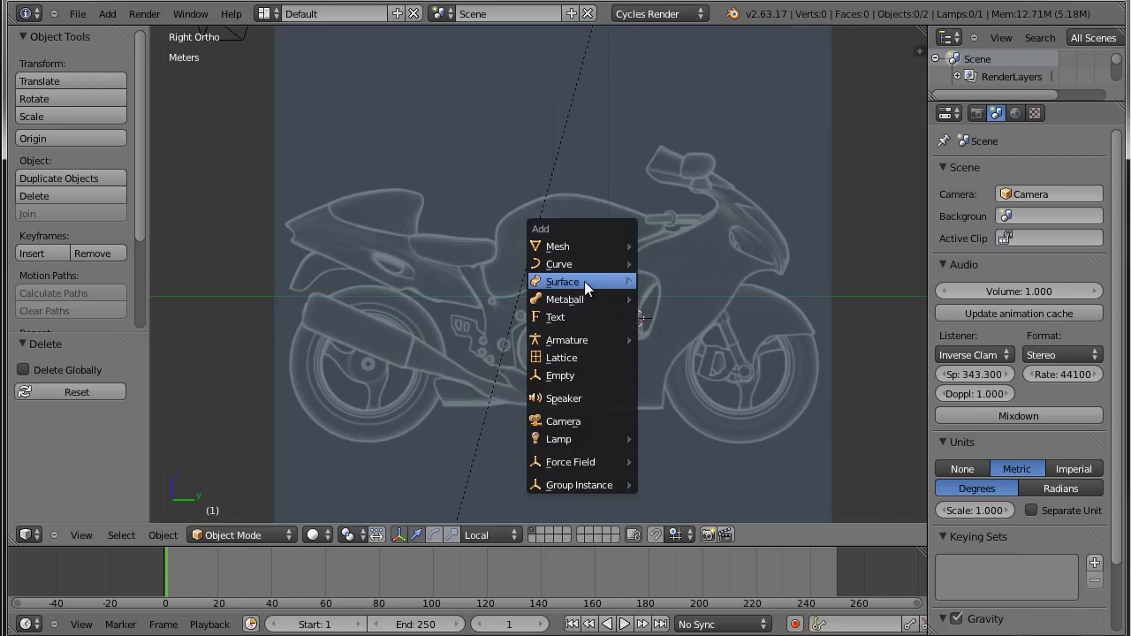
{"action": "mouse_move", "coordinate": [563, 282]}
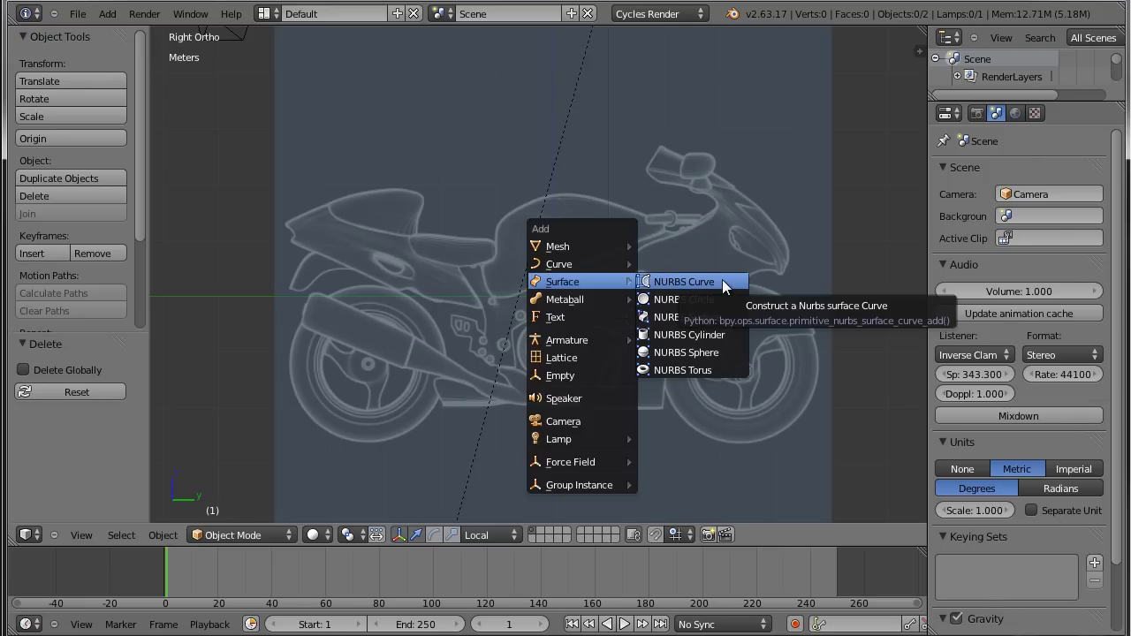
Add a Surface NURBS Curve, enter Edit Mode on it, and widen the Properties editor.
{"action": "left_click", "coordinate": [722, 279]}
{"action": "scroll", "coordinate": [708, 328], "scroll_direction": "up", "scroll_amount": 3}
{"action": "mouse_move", "coordinate": [707, 337]}
{"action": "middle_mouse_down"}
{"action": "mouse_move", "coordinate": [640, 455]}
{"action": "mouse_move", "coordinate": [609, 465]}
{"action": "mouse_move", "coordinate": [662, 459]}
{"action": "mouse_move", "coordinate": [651, 448]}
{"action": "middle_mouse_up"}
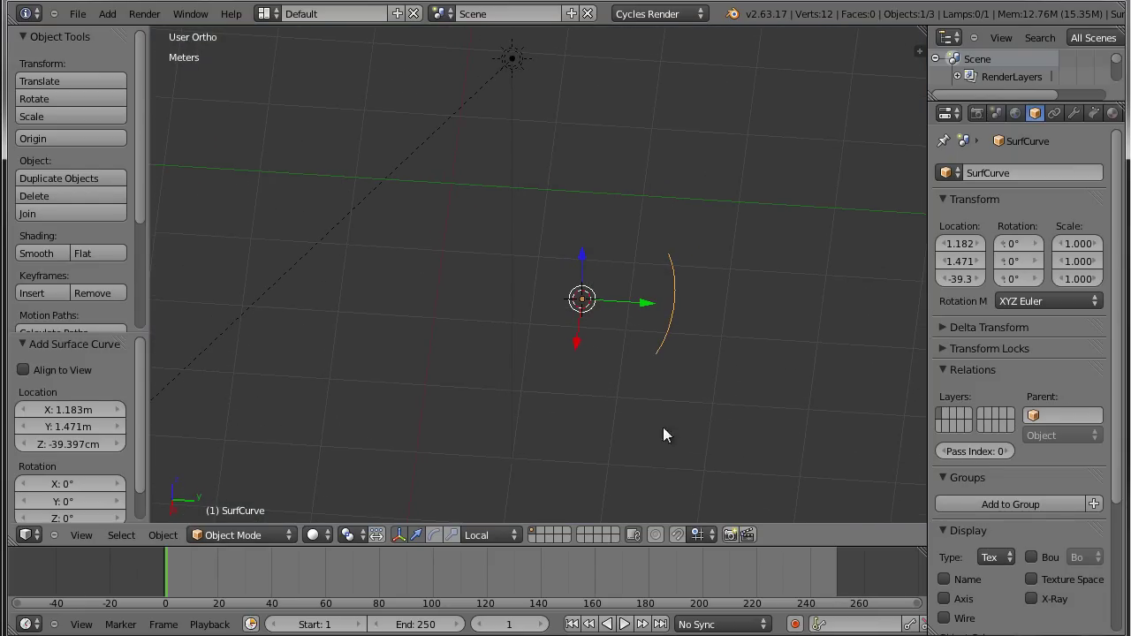
{"action": "key", "text": "Tab"}
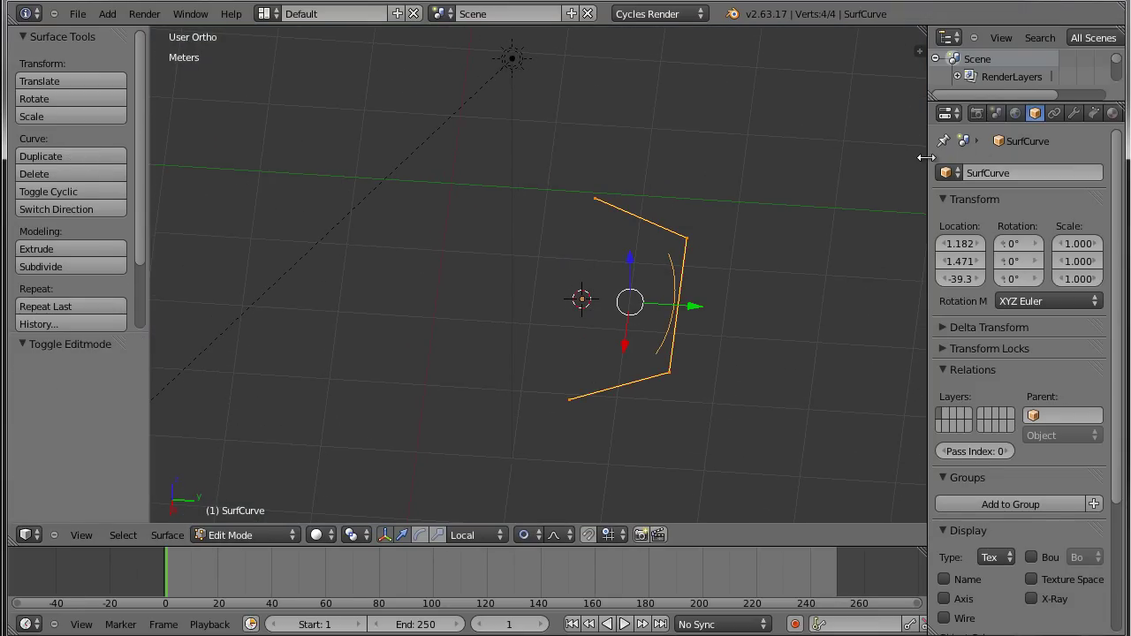
{"action": "left_click_drag", "start_coordinate": [927, 159], "coordinate": [823, 164]}
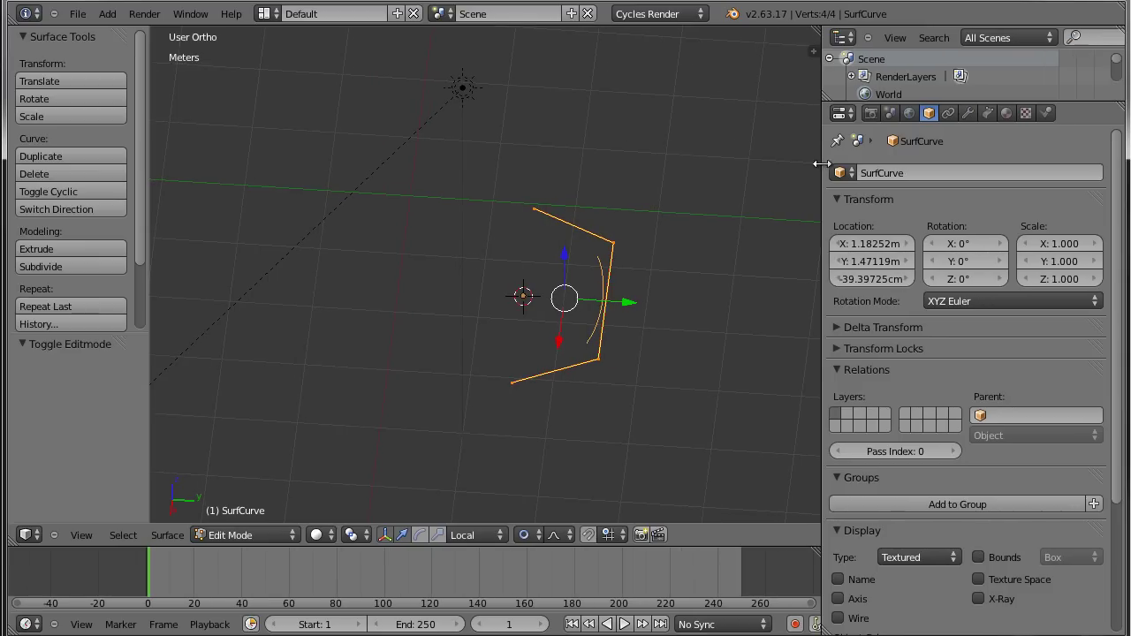
Show the curve's Object Data settings and collapse or expand the Active Spline panel.
{"action": "left_click", "coordinate": [988, 116]}
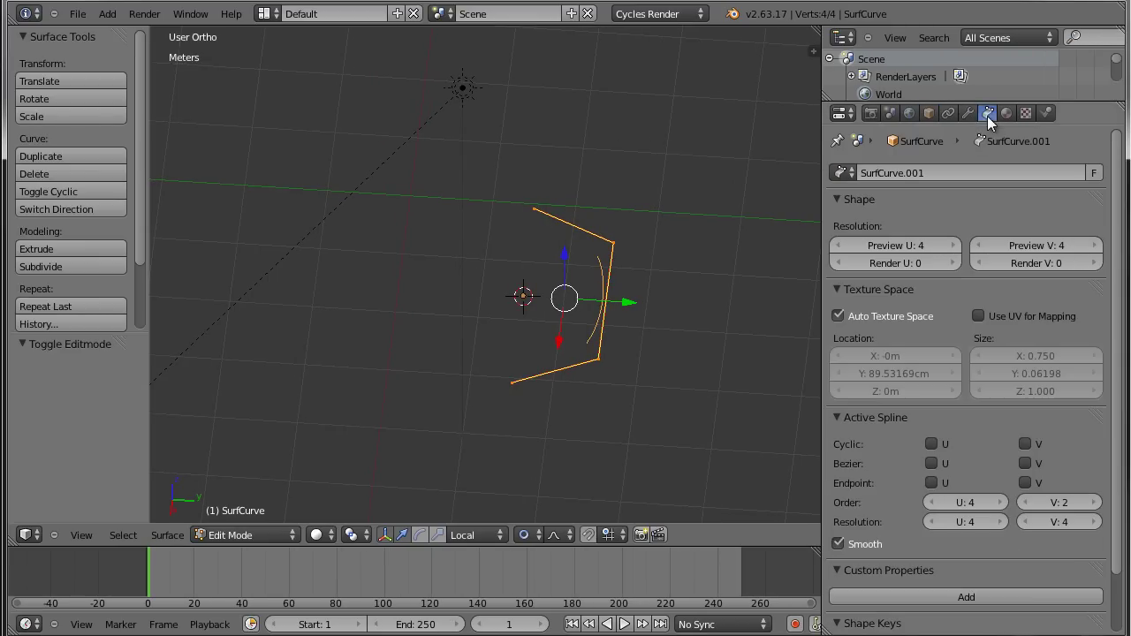
{"action": "left_click", "coordinate": [837, 417]}
{"action": "left_click", "coordinate": [836, 418]}
{"action": "left_click", "coordinate": [835, 417]}
Toggle Cyclic U and Bezier U on and off to compare, leaving both off.
{"action": "left_click", "coordinate": [935, 447]}
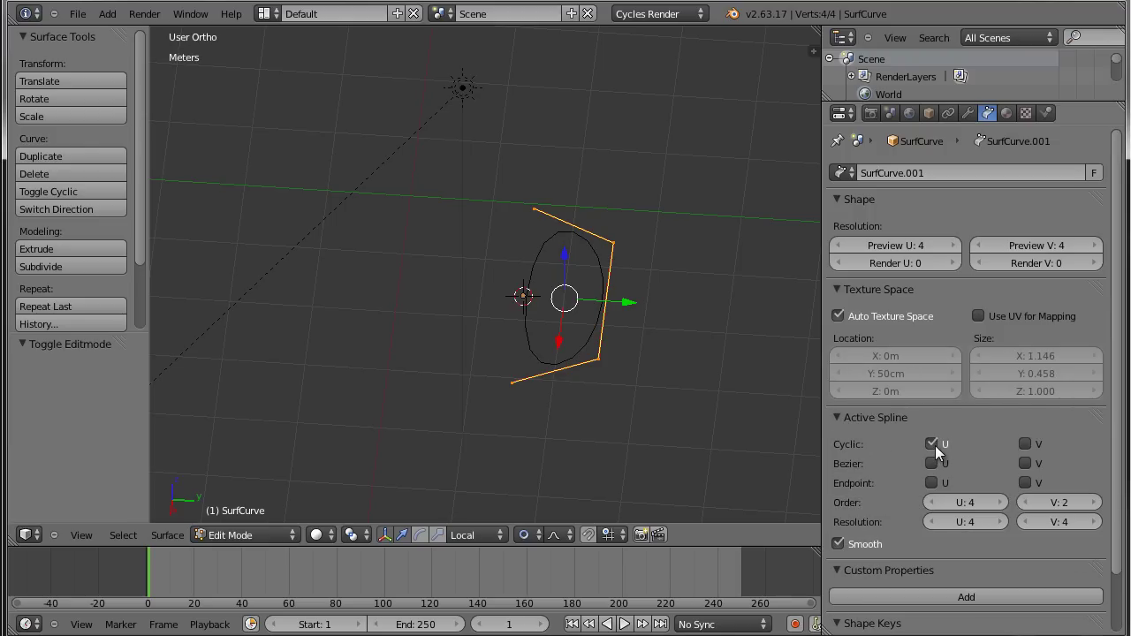
{"action": "left_click", "coordinate": [935, 445]}
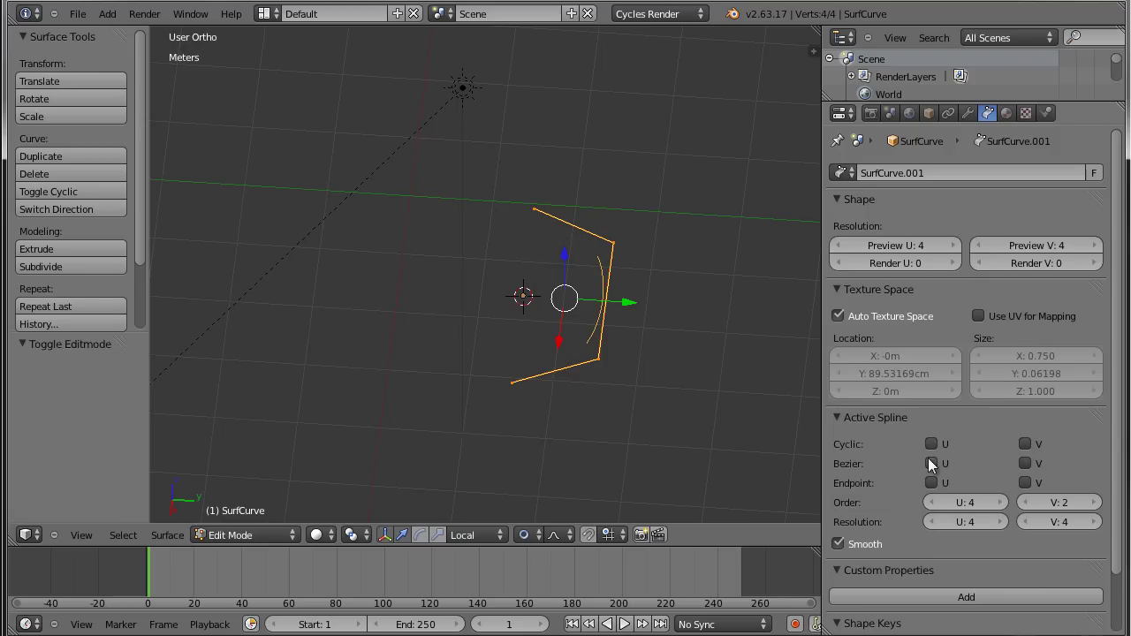
{"action": "mouse_move", "coordinate": [626, 342]}
{"action": "middle_mouse_down"}
{"action": "mouse_move", "coordinate": [583, 334]}
{"action": "mouse_move", "coordinate": [560, 351]}
{"action": "mouse_move", "coordinate": [642, 368]}
{"action": "mouse_move", "coordinate": [656, 429]}
{"action": "mouse_move", "coordinate": [587, 281]}
{"action": "middle_mouse_up"}
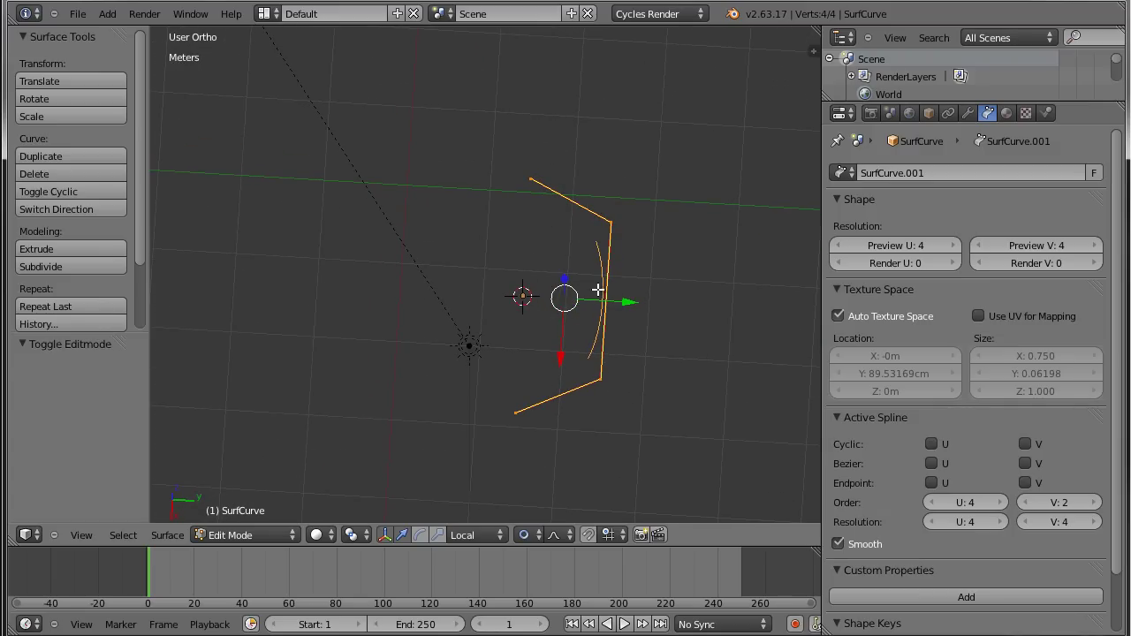
{"action": "left_click", "coordinate": [931, 444]}
{"action": "left_click", "coordinate": [932, 444]}
{"action": "left_click", "coordinate": [931, 463]}
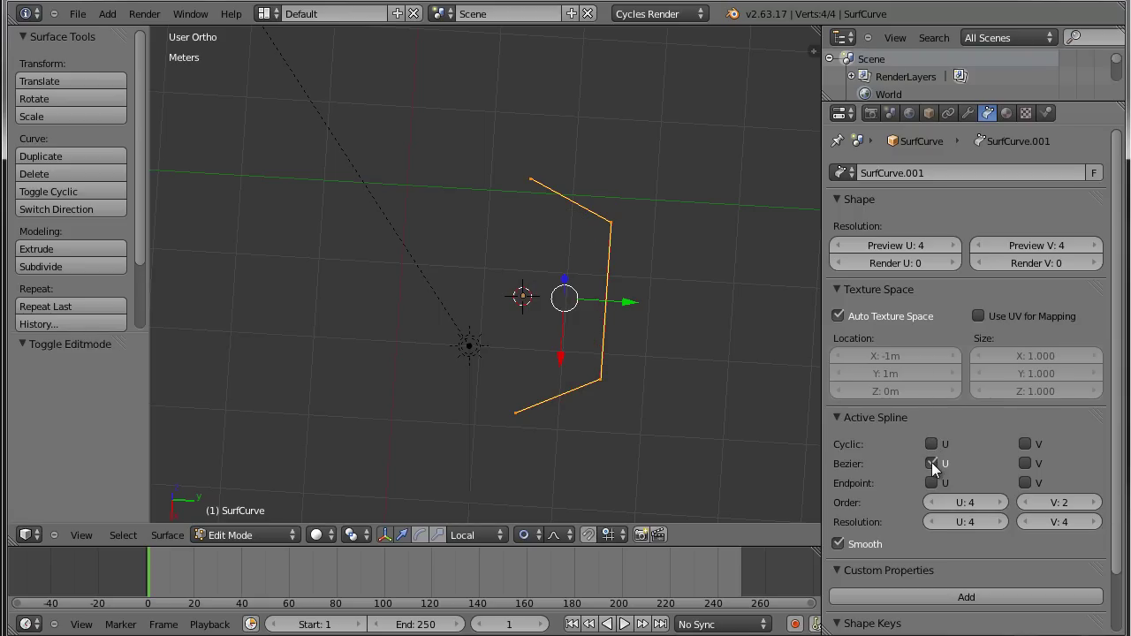
{"action": "left_click", "coordinate": [932, 463]}
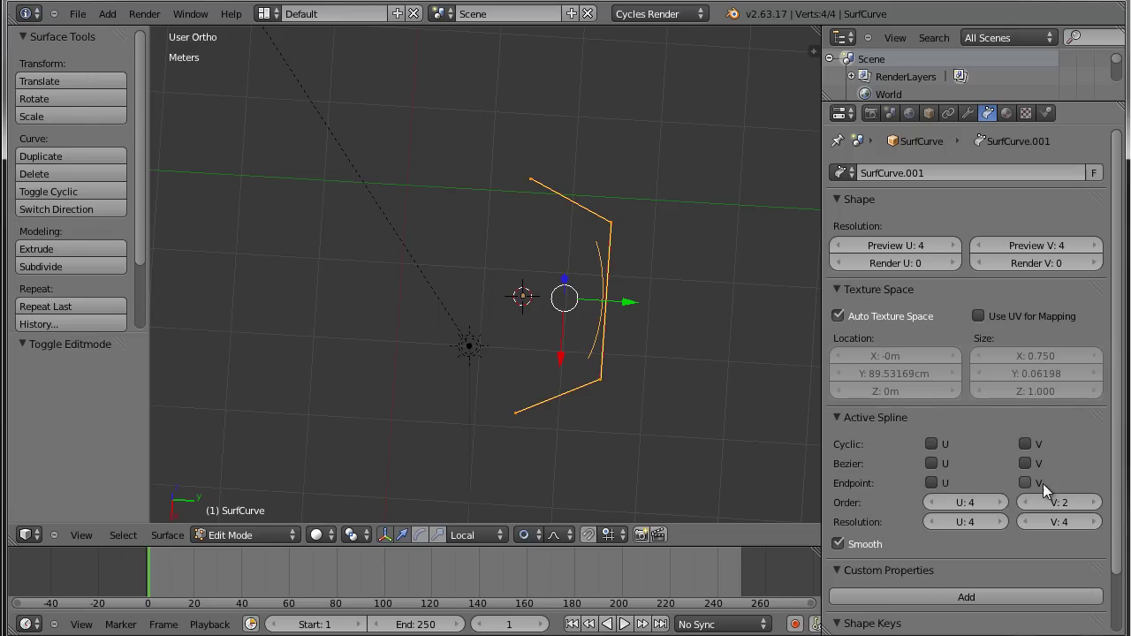
Enable Endpoint for both U and V on the surface curve.
{"action": "left_click", "coordinate": [931, 483]}
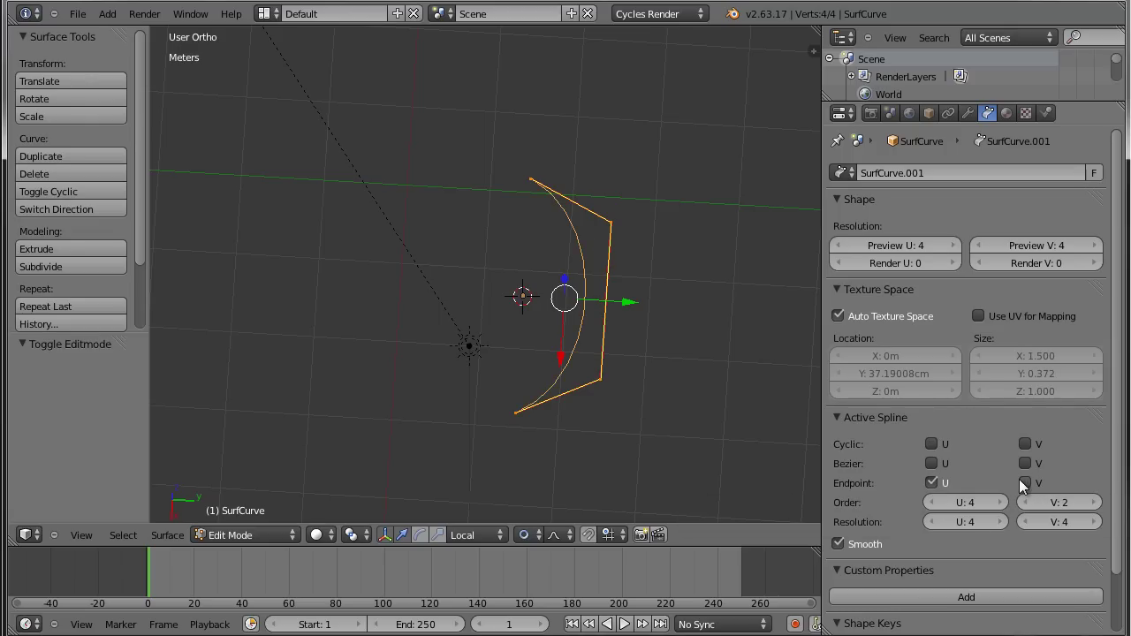
{"action": "left_click", "coordinate": [1025, 483]}
{"action": "mouse_move", "coordinate": [758, 471]}
{"action": "middle_mouse_down"}
{"action": "mouse_move", "coordinate": [672, 389]}
{"action": "mouse_move", "coordinate": [710, 430]}
{"action": "mouse_move", "coordinate": [701, 327]}
{"action": "mouse_move", "coordinate": [782, 315]}
{"action": "middle_mouse_up"}
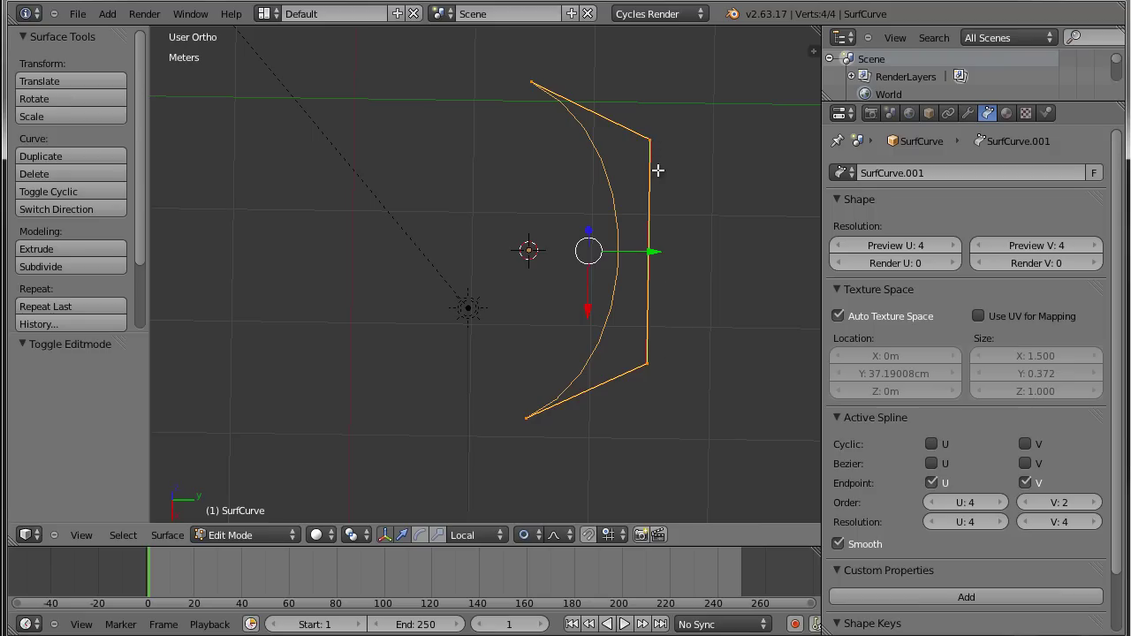
{"action": "mouse_move", "coordinate": [763, 380]}
{"action": "middle_mouse_down"}
{"action": "mouse_move", "coordinate": [667, 310]}
{"action": "mouse_move", "coordinate": [641, 149]}
{"action": "middle_mouse_up"}
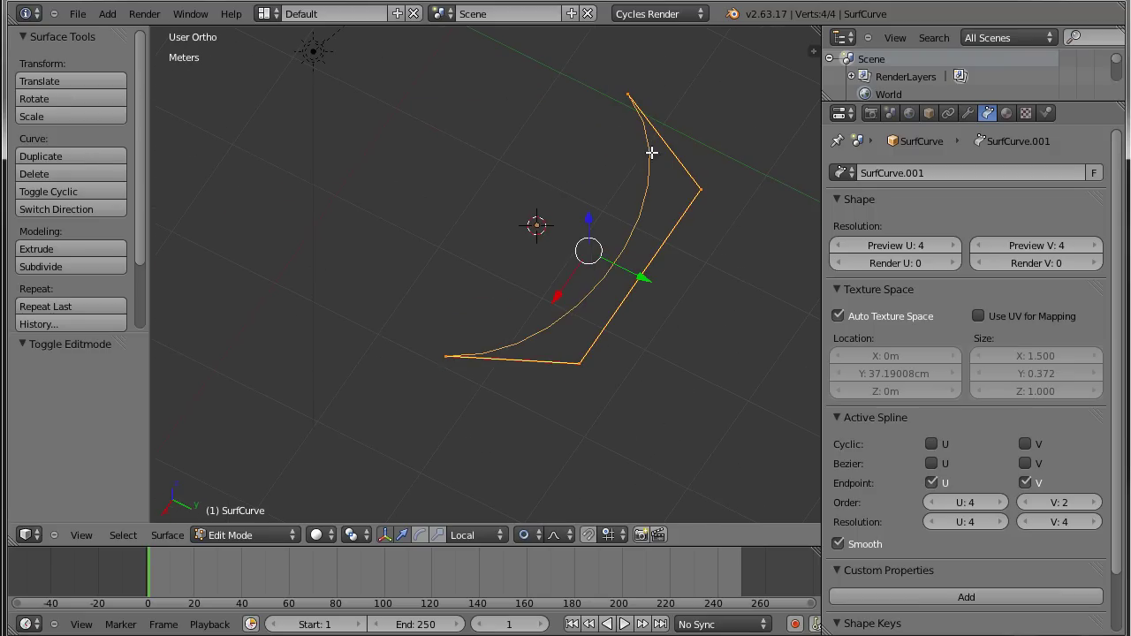
Move the lower control point along Y, cancelling two further move attempts.
{"action": "right_click", "coordinate": [584, 362]}
{"action": "key", "text": "g"}
{"action": "key", "text": "y"}
{"action": "key", "text": "y"}
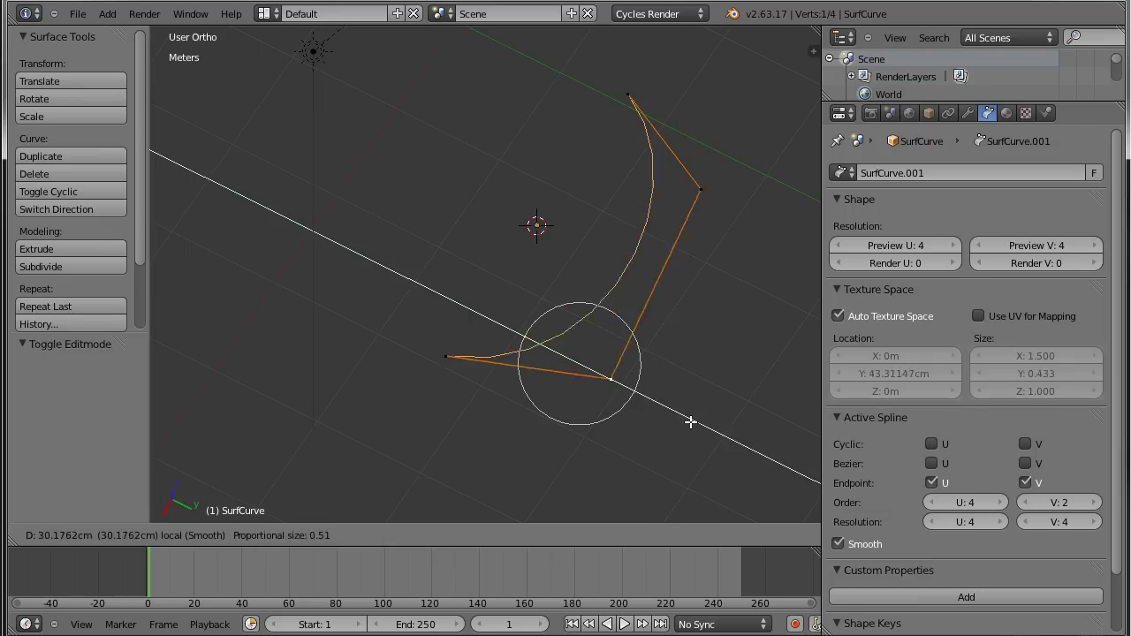
{"action": "left_click", "coordinate": [636, 385]}
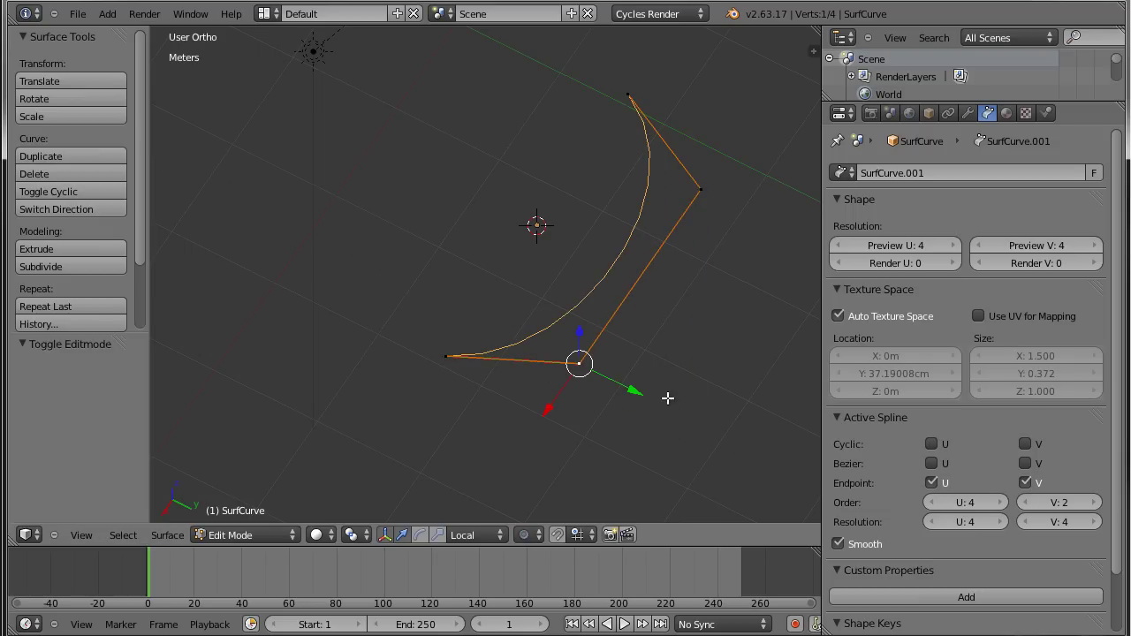
{"action": "key", "text": "g"}
{"action": "key", "text": "y"}
{"action": "key", "text": "y"}
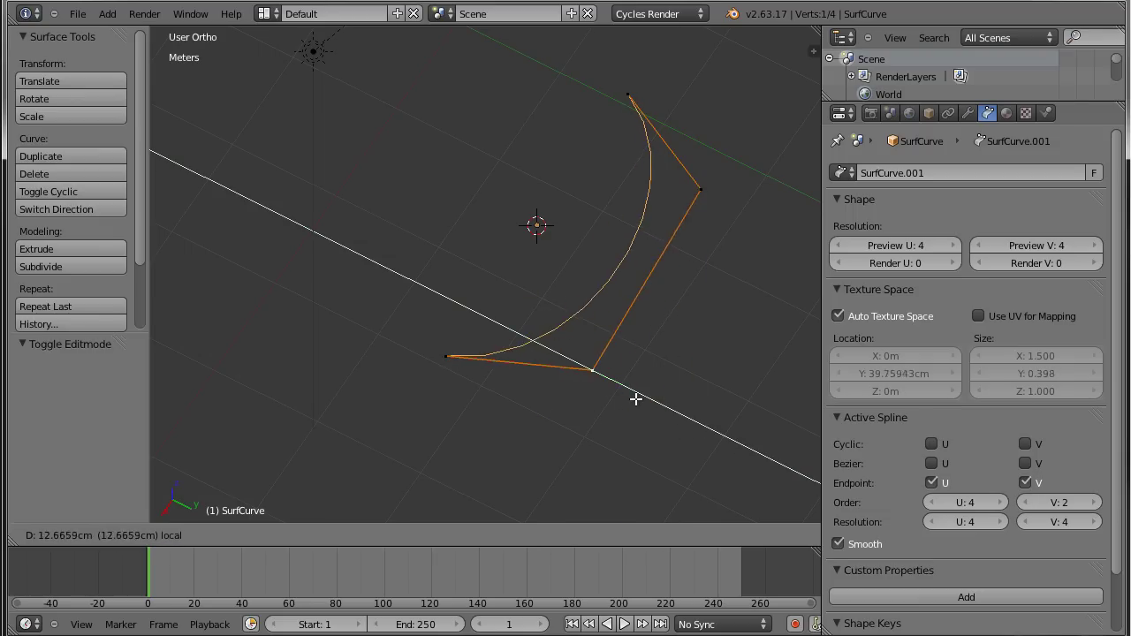
{"action": "key", "text": "Escape"}
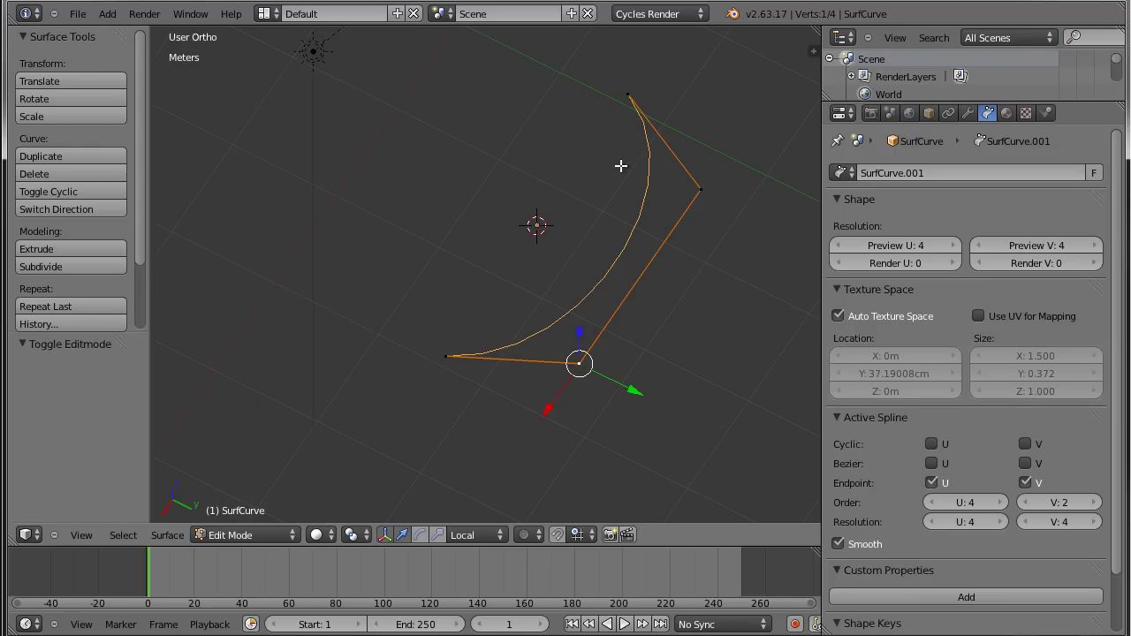
{"action": "left_click", "coordinate": [637, 393]}
{"action": "key", "text": "Escape"}
{"action": "mouse_move", "coordinate": [628, 404]}
{"action": "middle_mouse_down"}
{"action": "mouse_move", "coordinate": [680, 351]}
{"action": "mouse_move", "coordinate": [642, 392]}
{"action": "mouse_move", "coordinate": [689, 419]}
{"action": "mouse_move", "coordinate": [705, 441]}
{"action": "mouse_move", "coordinate": [693, 452]}
{"action": "mouse_move", "coordinate": [693, 433]}
{"action": "middle_mouse_up"}
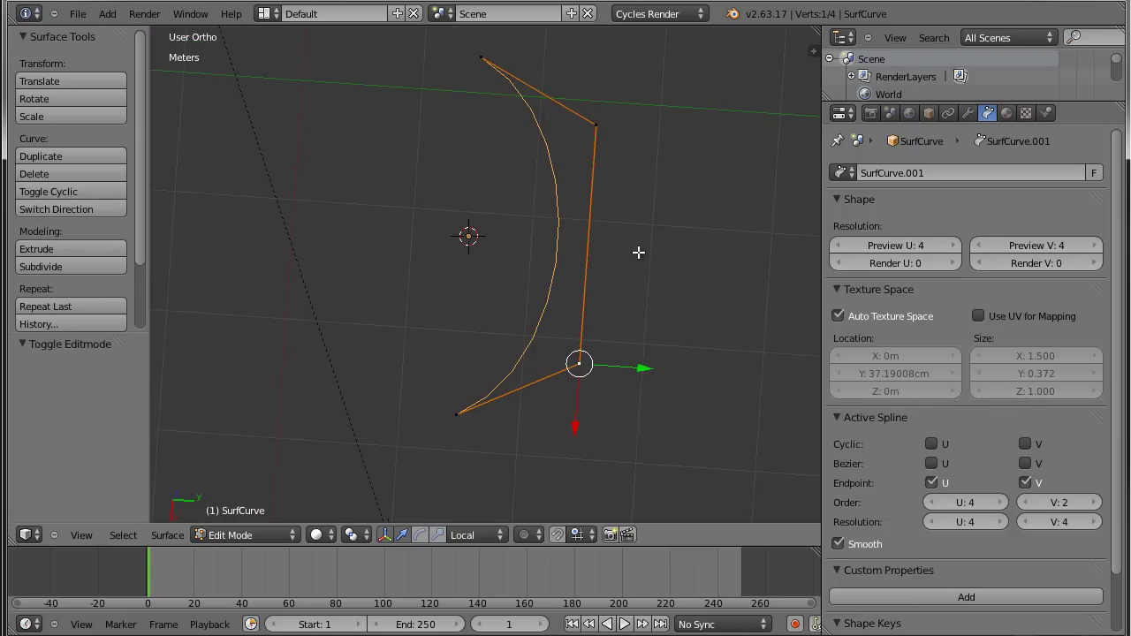
Select all control points and rotate them 90° about Y with ry90.
{"action": "key", "text": "a"}
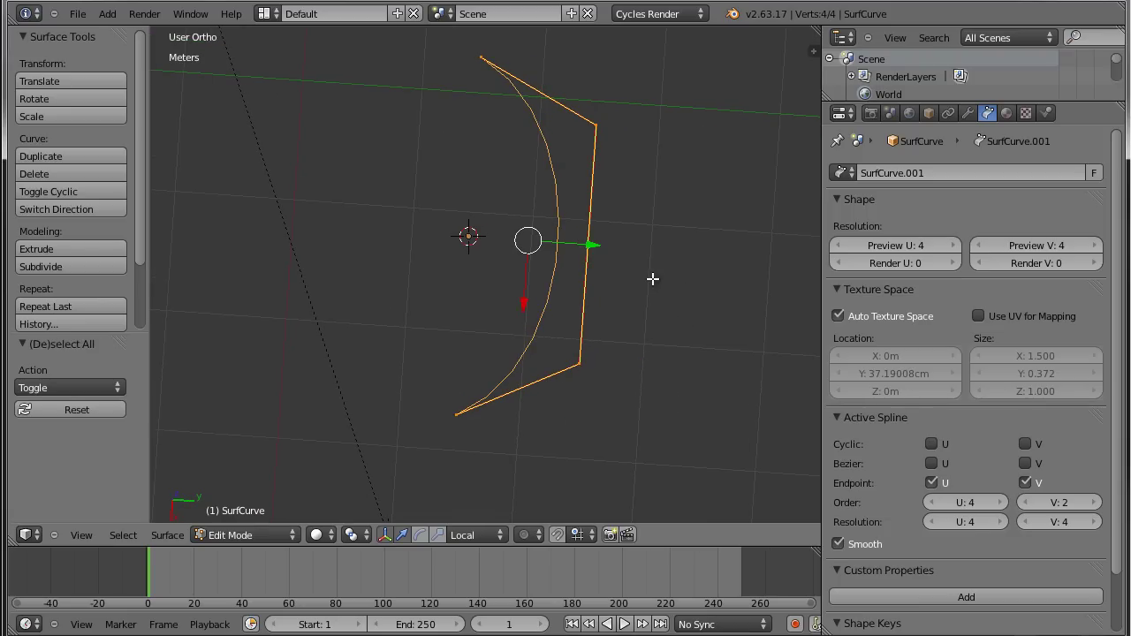
{"action": "type", "text": "ry"}
{"action": "type", "text": "90"}
{"action": "key", "text": "Return"}
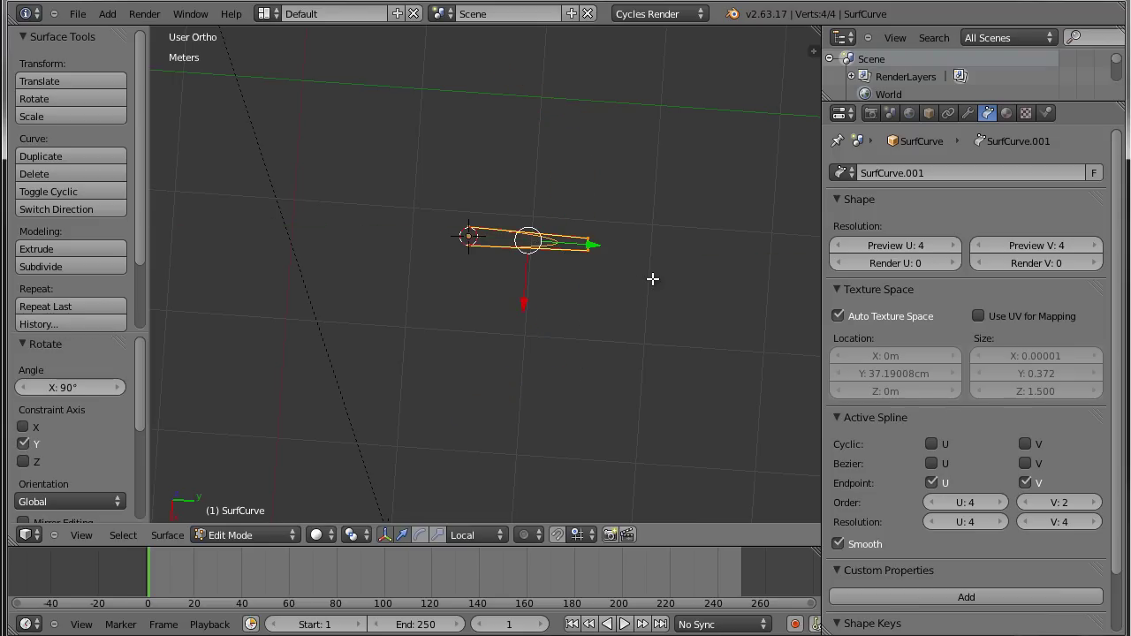
In Right Ortho, move the bottom control point to the fairing's lower edge.
{"action": "key", "text": "KP_3"}
{"action": "middle_click_drag", "start_coordinate": [651, 291], "coordinate": [655, 439], "text": "shift"}
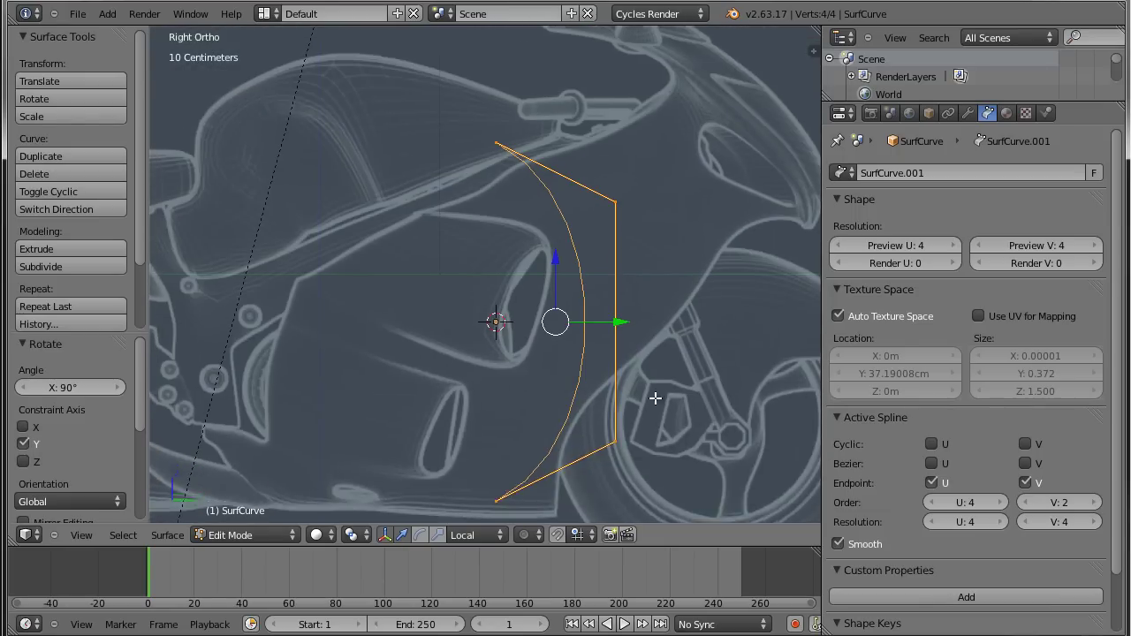
{"action": "scroll", "coordinate": [656, 440], "scroll_direction": "up", "scroll_amount": 1}
{"action": "scroll", "coordinate": [664, 295], "scroll_direction": "down", "scroll_amount": 1}
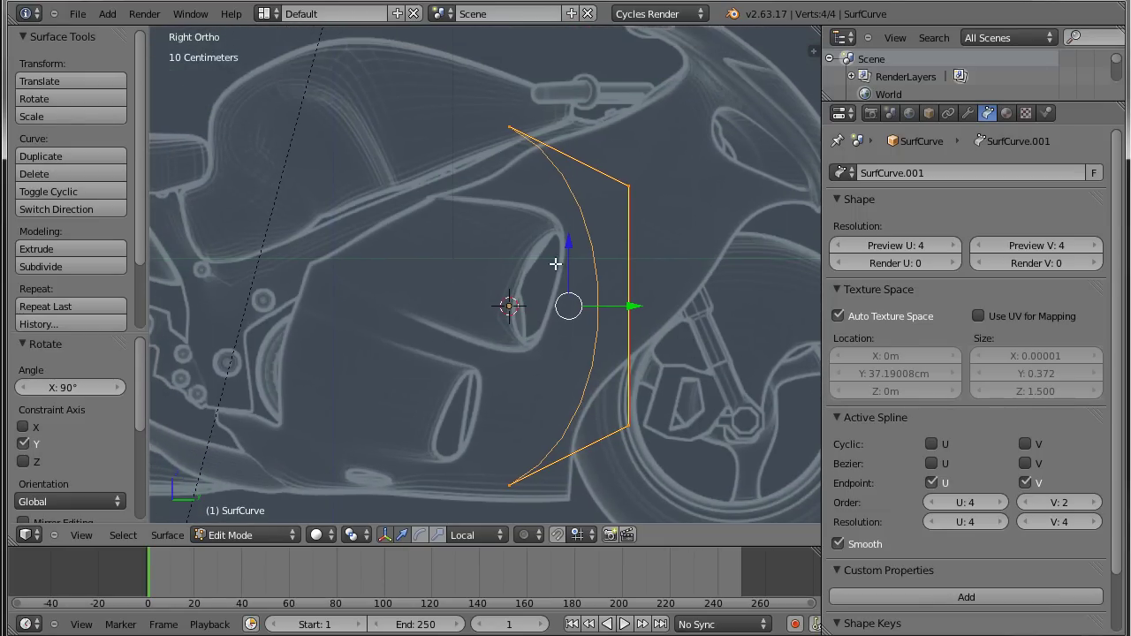
{"action": "scroll", "coordinate": [651, 266], "scroll_direction": "down", "scroll_amount": 4}
{"action": "middle_click_drag", "start_coordinate": [646, 339], "coordinate": [610, 341], "text": "shift"}
{"action": "scroll", "coordinate": [610, 340], "scroll_direction": "up", "scroll_amount": 2}
{"action": "right_click", "coordinate": [483, 397]}
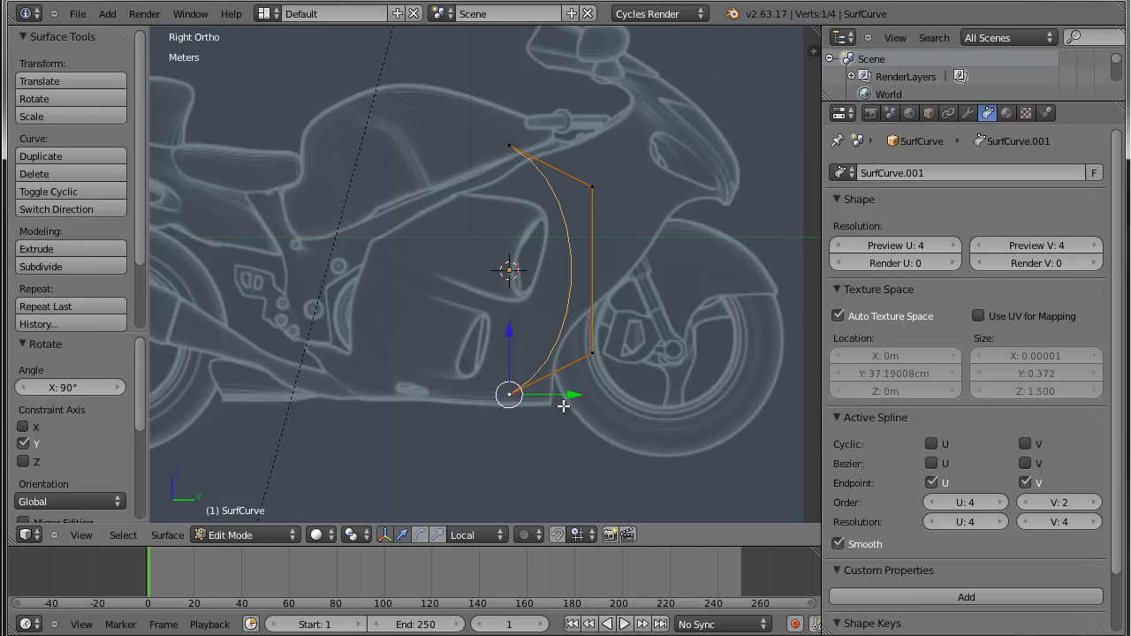
{"action": "key", "text": "h"}
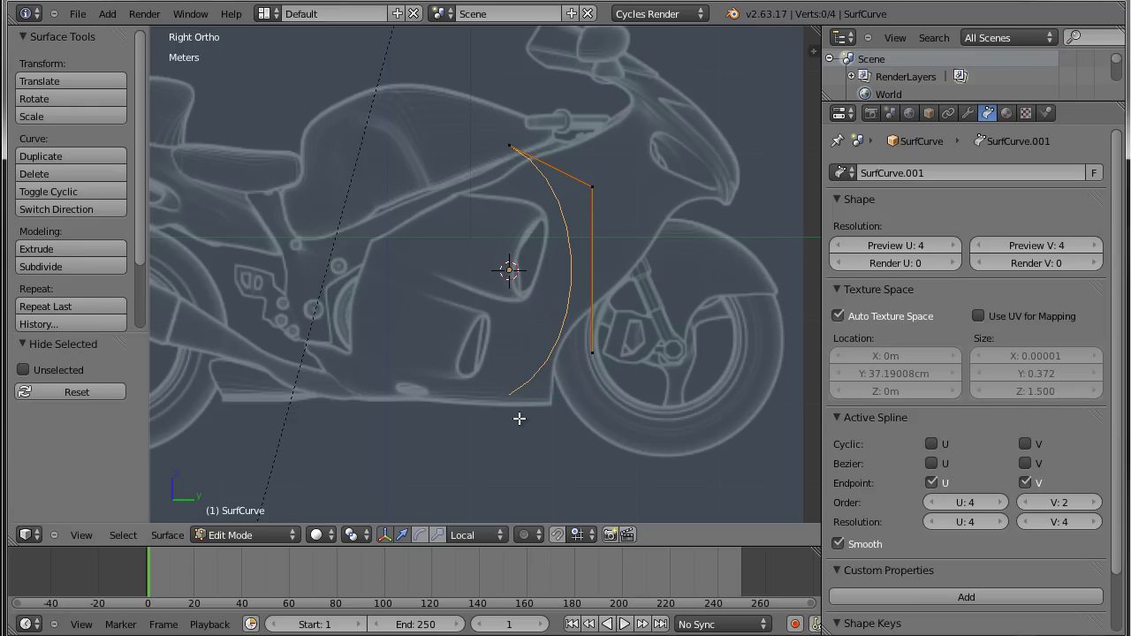
{"action": "key", "text": "alt+h"}
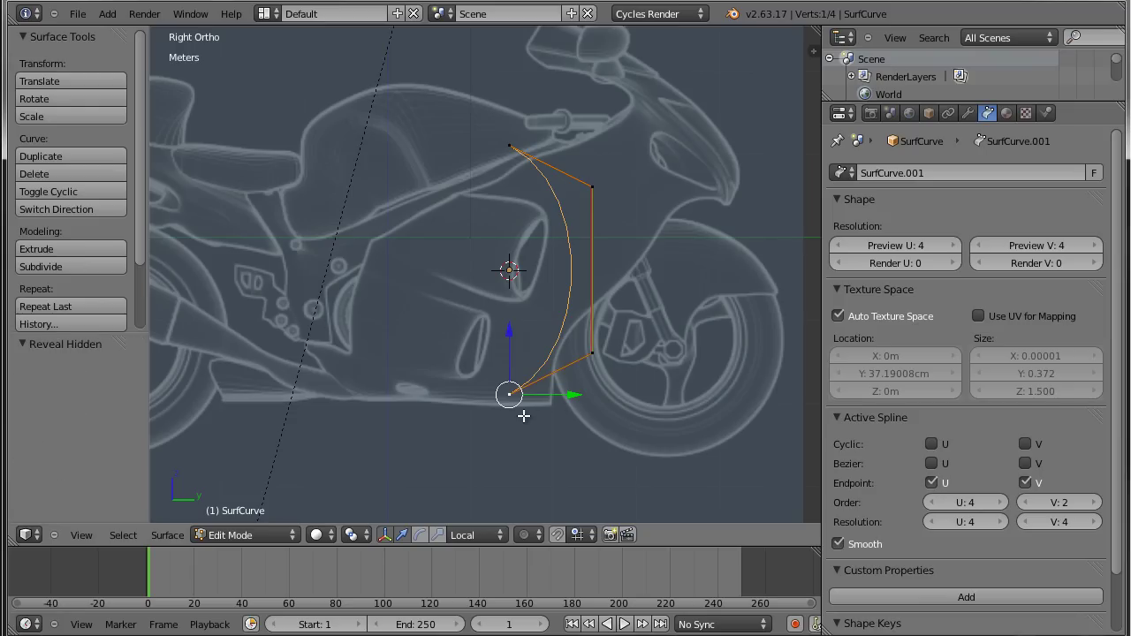
{"action": "key", "text": "g"}
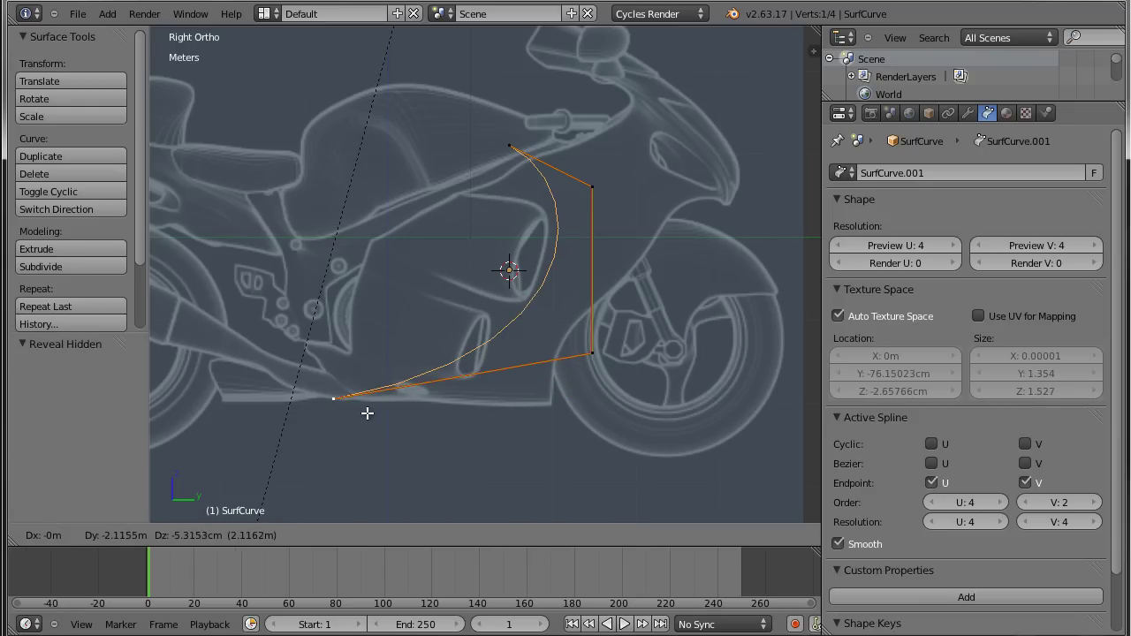
{"action": "left_click", "coordinate": [367, 412]}
Place the remaining points at the seat line, windscreen top and nose, then select two of them.
{"action": "right_click", "coordinate": [593, 354]}
{"action": "key", "text": "g"}
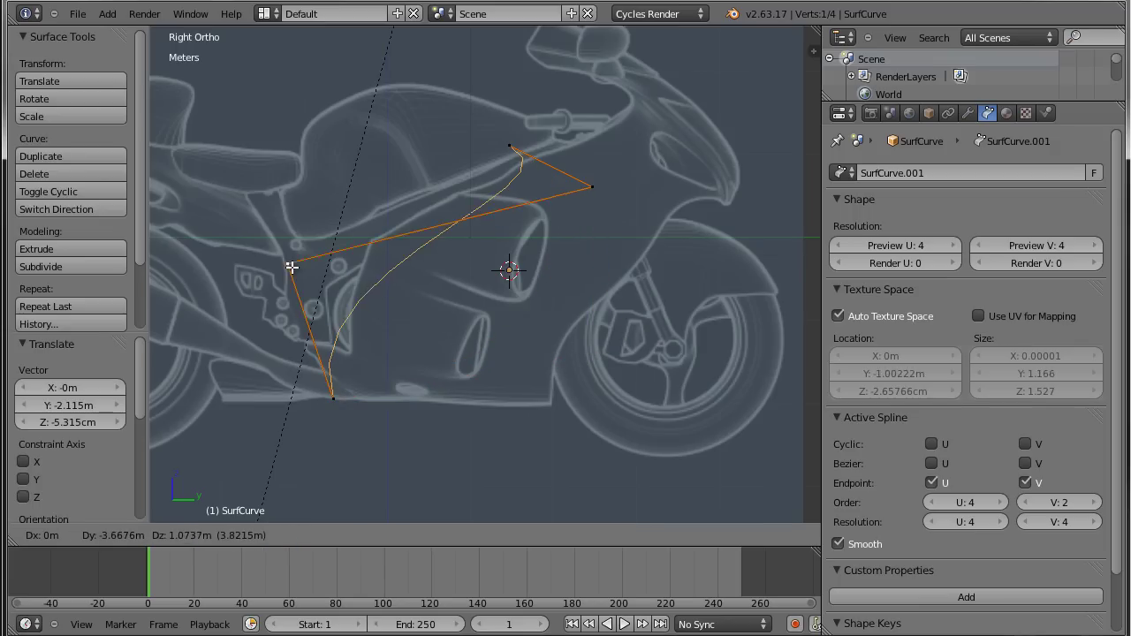
{"action": "left_click", "coordinate": [330, 155]}
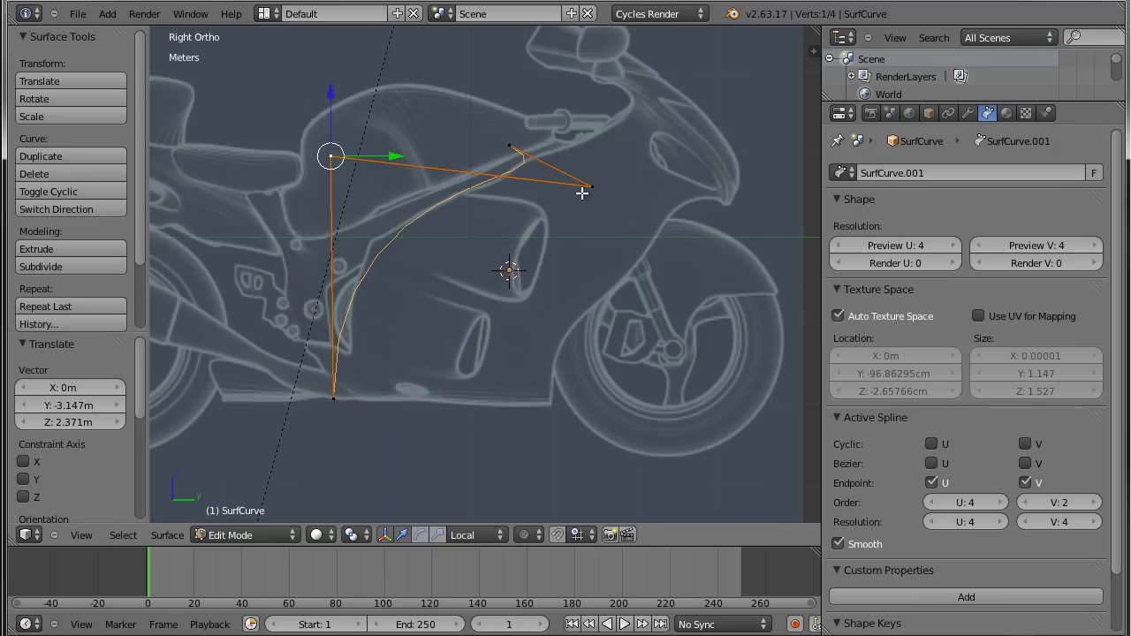
{"action": "right_click", "coordinate": [510, 150]}
{"action": "key", "text": "g"}
{"action": "left_click", "coordinate": [558, 53]}
{"action": "right_click", "coordinate": [591, 184]}
{"action": "key", "text": "g"}
{"action": "left_click", "coordinate": [636, 106]}
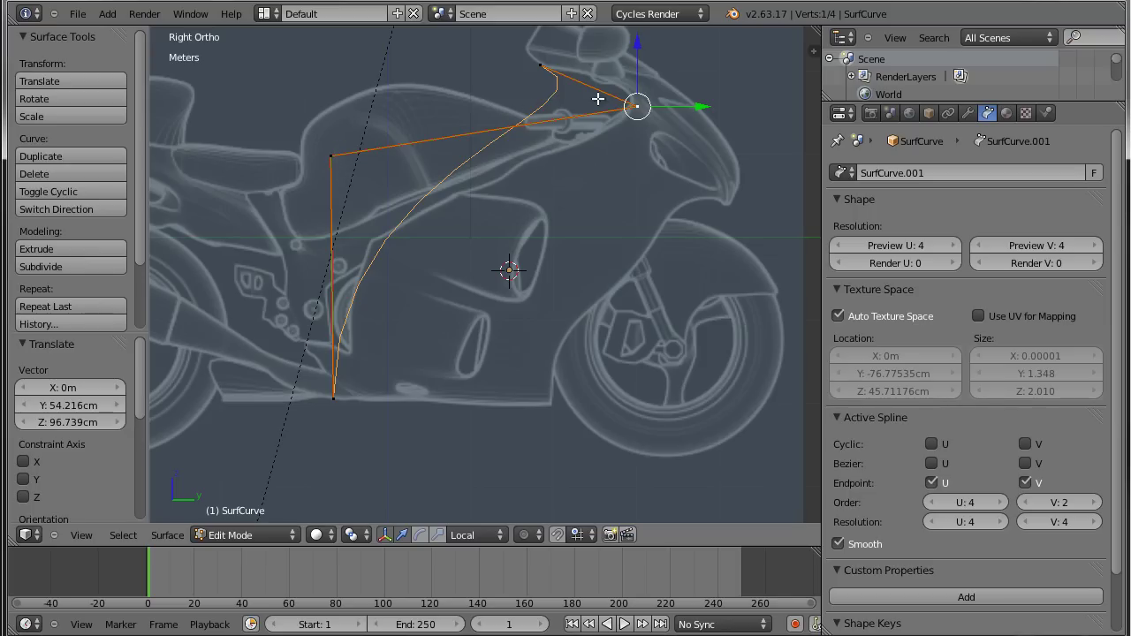
{"action": "right_click", "coordinate": [331, 158]}
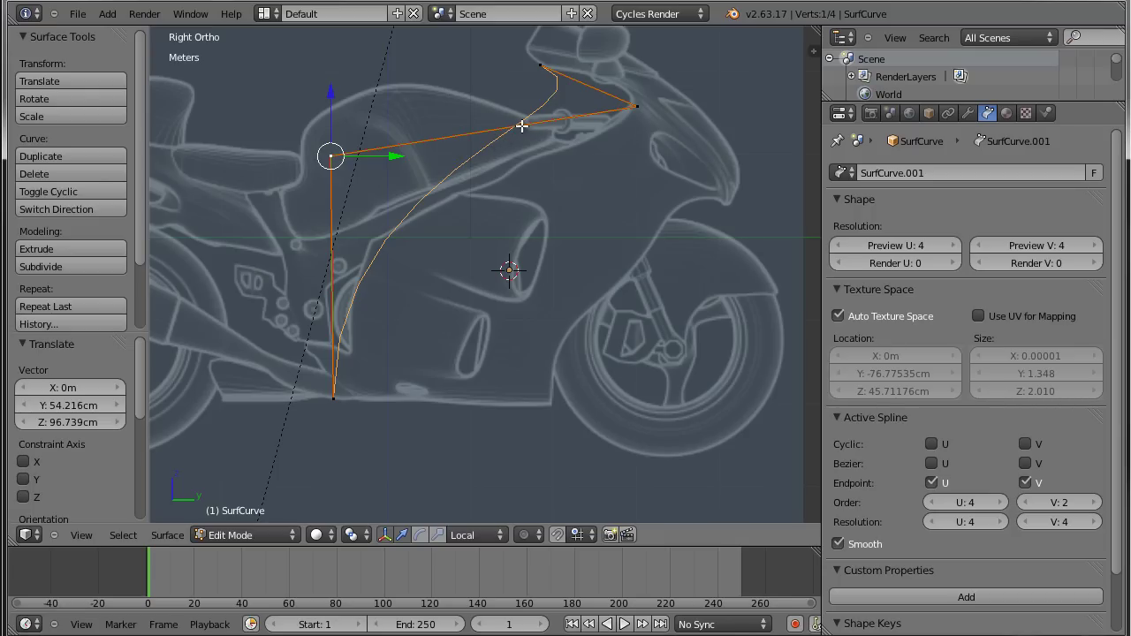
{"action": "right_click", "coordinate": [638, 107], "text": "shift"}
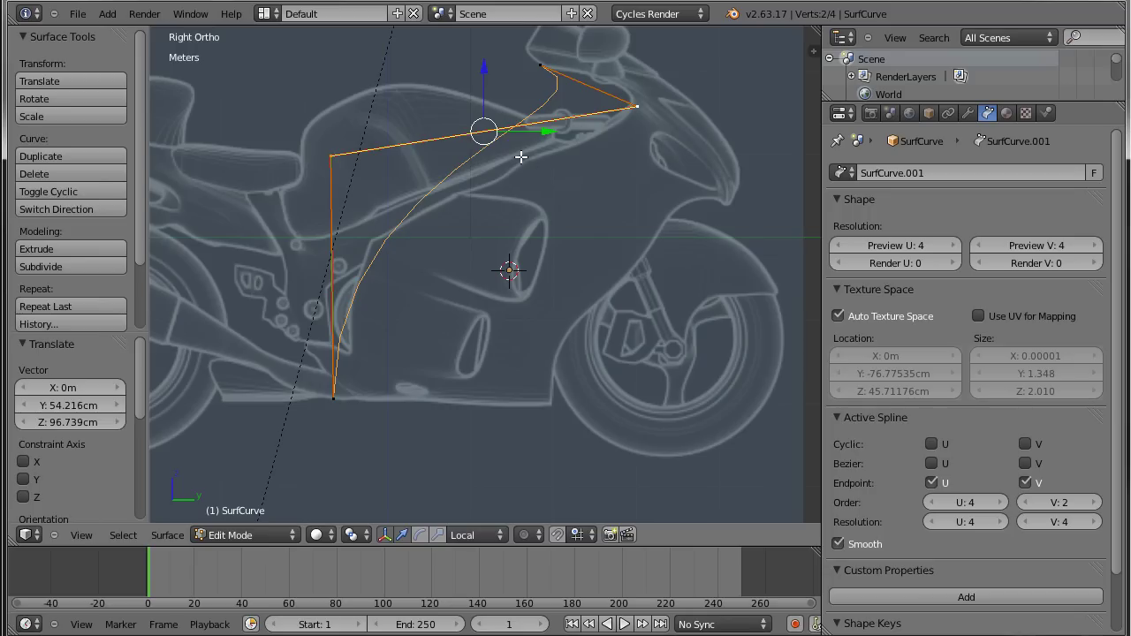
Subdivide between the two selected points and drop the new middle point along the fairing.
{"action": "key", "text": "w"}
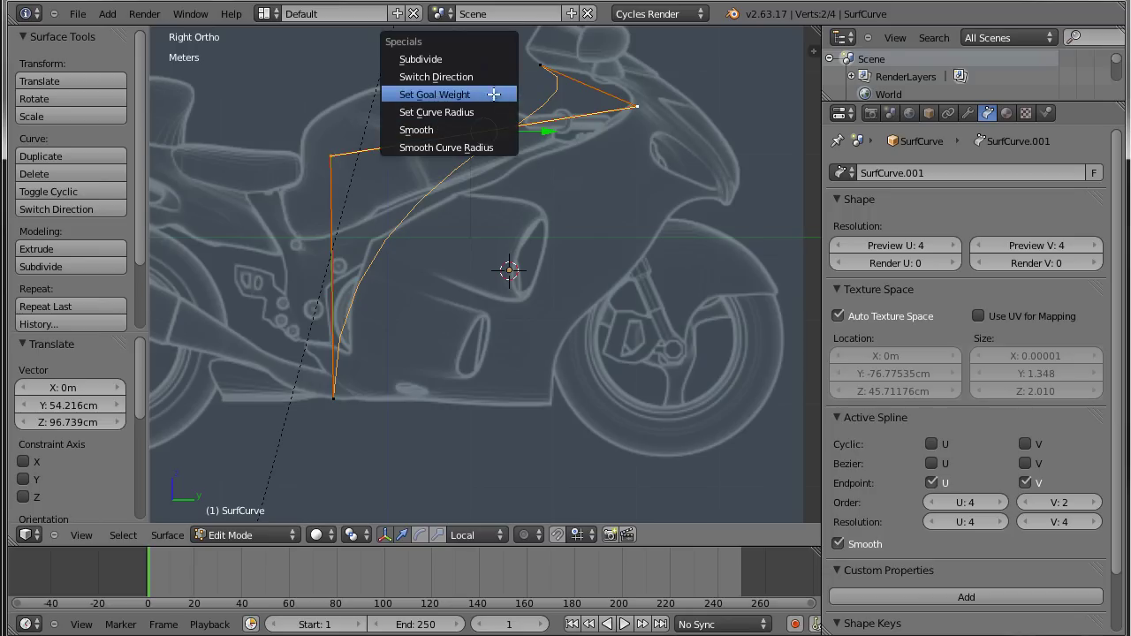
{"action": "left_click", "coordinate": [488, 56]}
{"action": "right_click", "coordinate": [485, 130]}
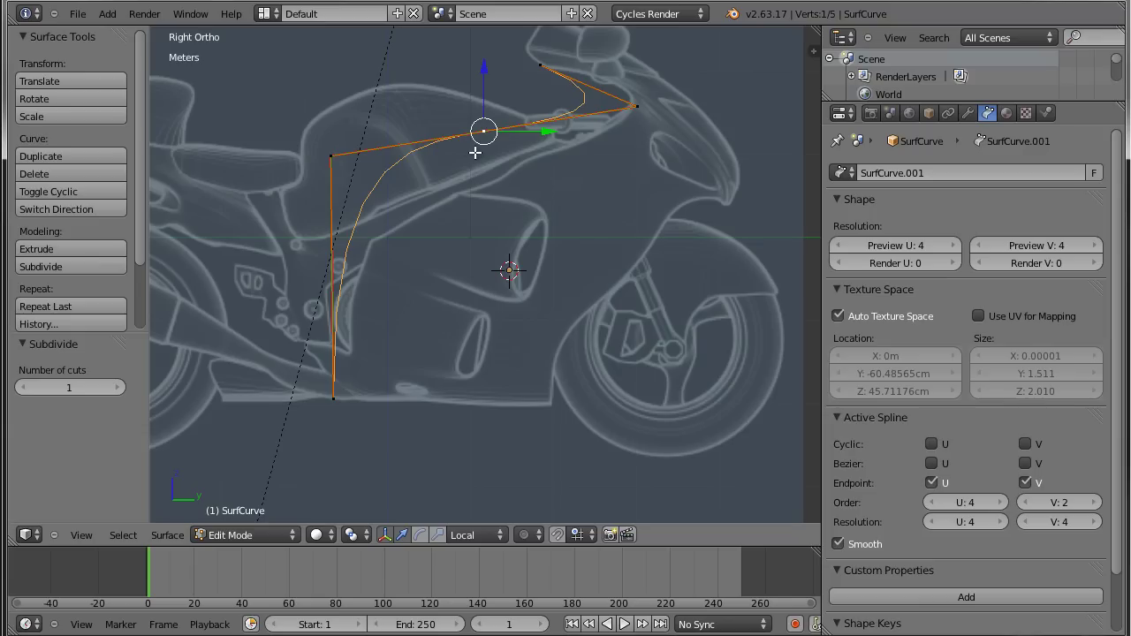
{"action": "key", "text": "g"}
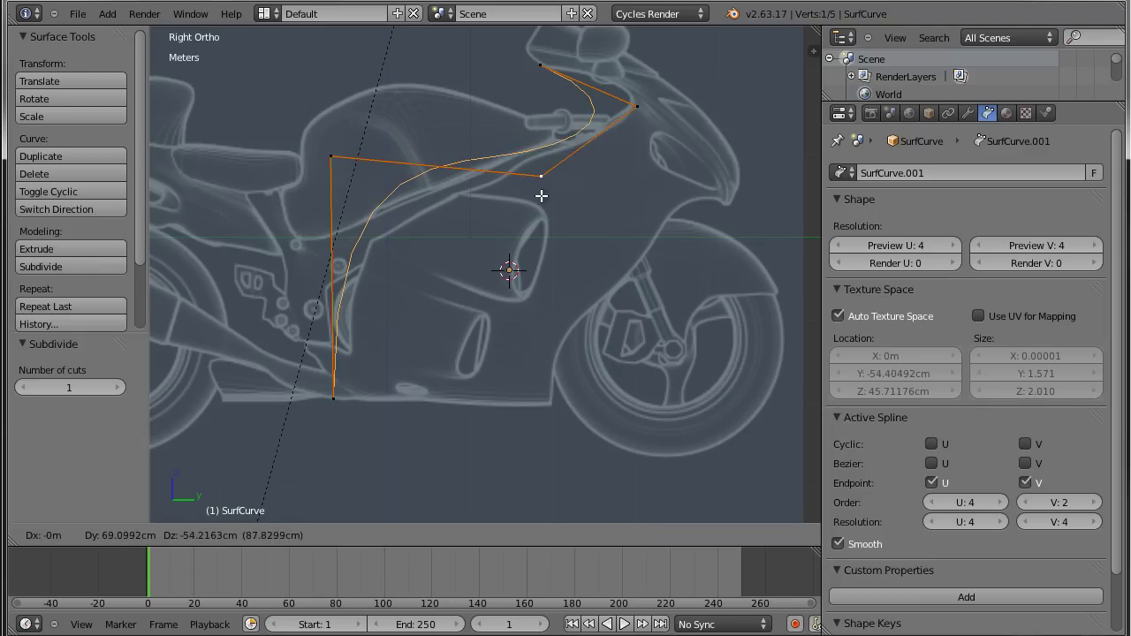
{"action": "left_click", "coordinate": [547, 212]}
Refine the nose, windscreen and tank-side control points along the fairing edge.
{"action": "right_click", "coordinate": [637, 106]}
{"action": "key", "text": "g"}
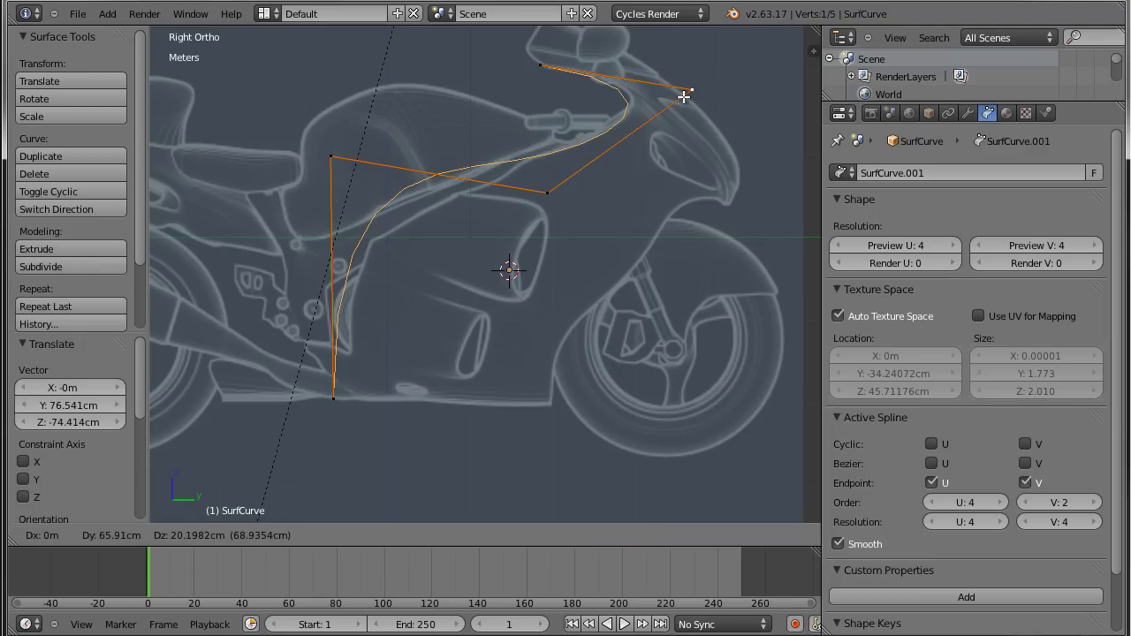
{"action": "left_click", "coordinate": [616, 82]}
{"action": "right_click", "coordinate": [541, 65]}
{"action": "key", "text": "g"}
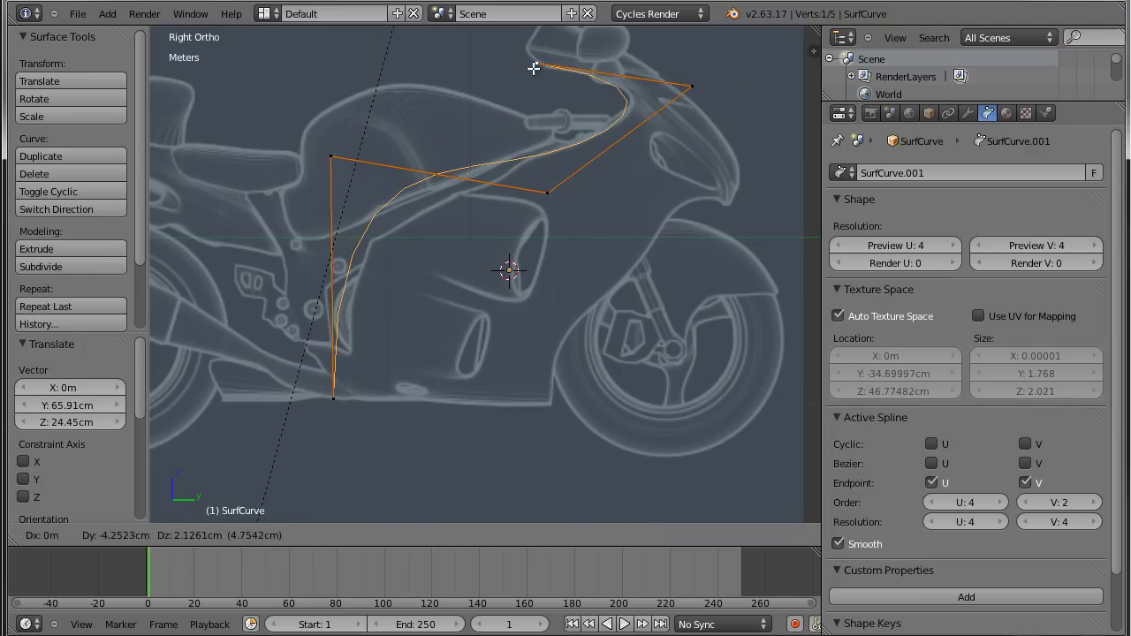
{"action": "left_click", "coordinate": [528, 61]}
{"action": "right_click", "coordinate": [331, 157]}
{"action": "key", "text": "g"}
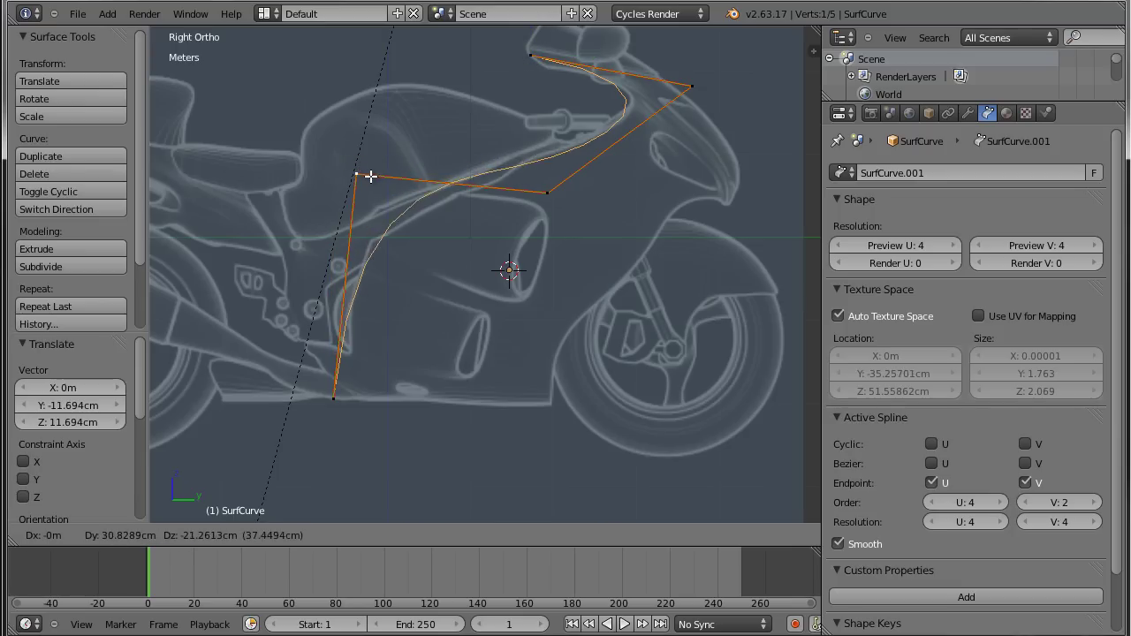
{"action": "left_click", "coordinate": [338, 214]}
Nudge the bottom control point slightly, then select all five control points.
{"action": "right_click", "coordinate": [341, 397]}
{"action": "key", "text": "g"}
{"action": "left_click", "coordinate": [347, 400]}
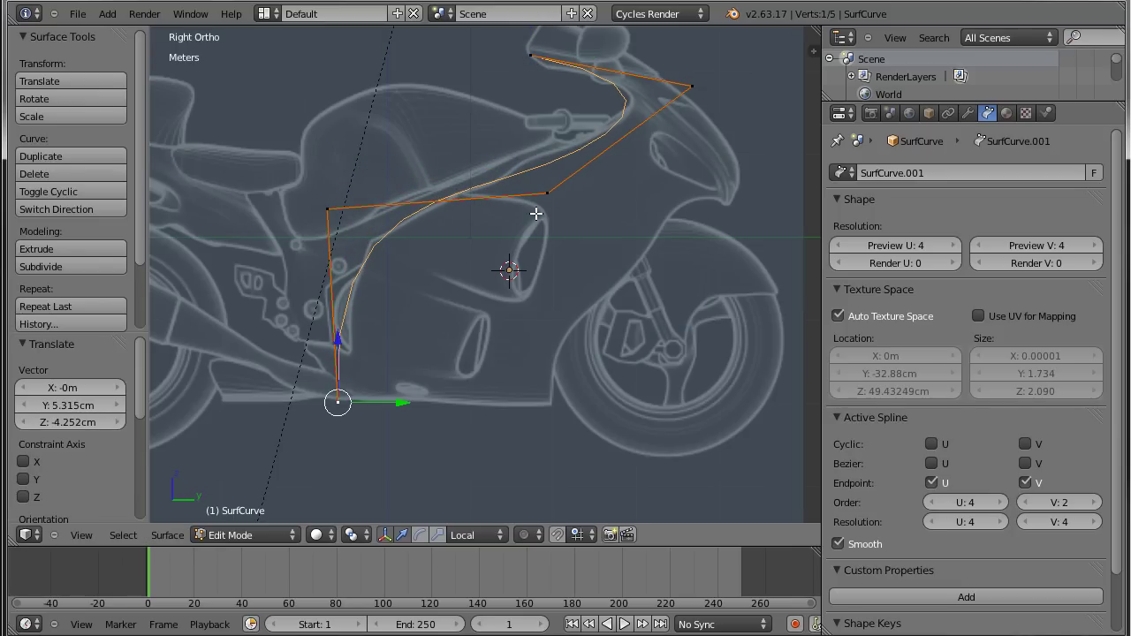
{"action": "mouse_move", "coordinate": [720, 255]}
{"action": "middle_mouse_down", "text": "shift"}
{"action": "mouse_move", "coordinate": [622, 285]}
{"action": "mouse_move", "coordinate": [635, 278]}
{"action": "middle_mouse_up", "text": "shift"}
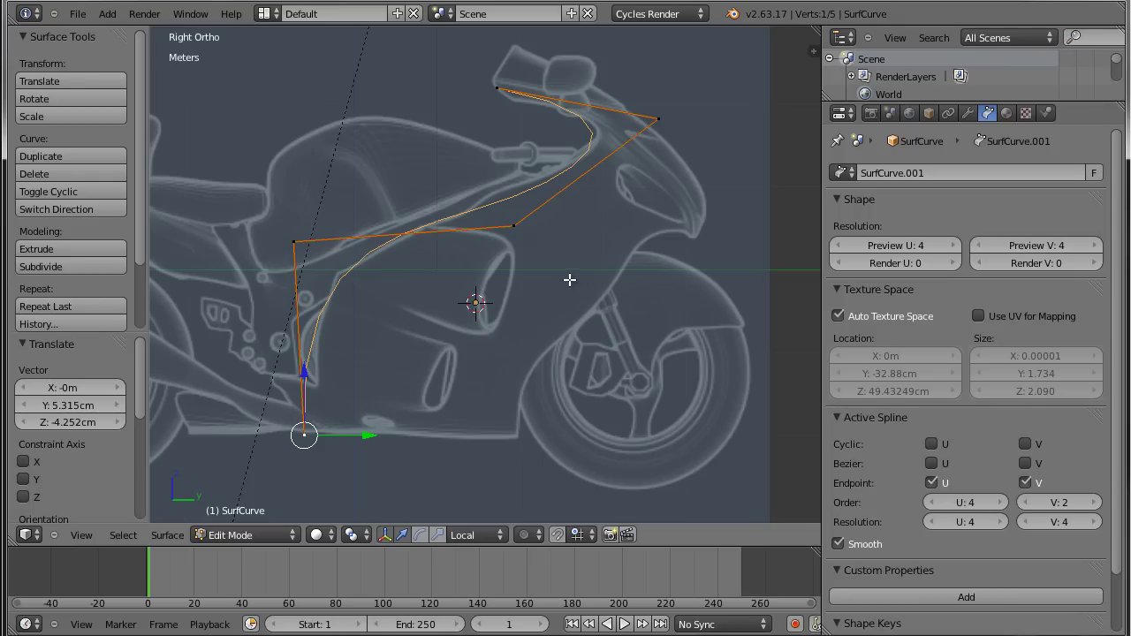
{"action": "middle_click_drag", "start_coordinate": [568, 267], "coordinate": [535, 263], "text": "shift"}
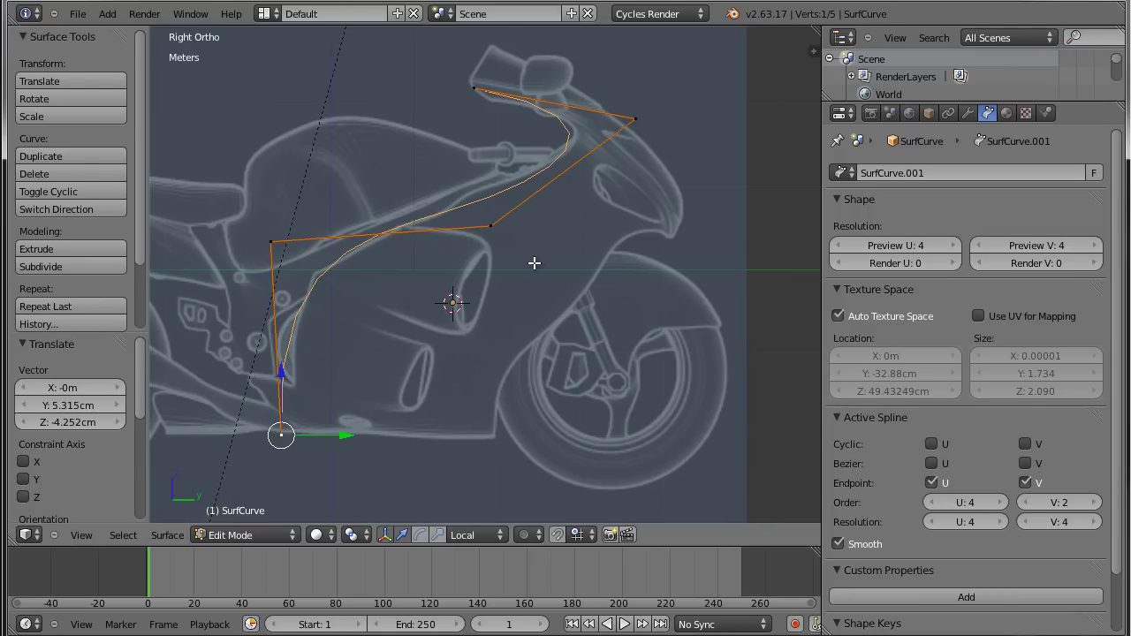
{"action": "key", "text": "a"}
{"action": "key", "text": "a"}
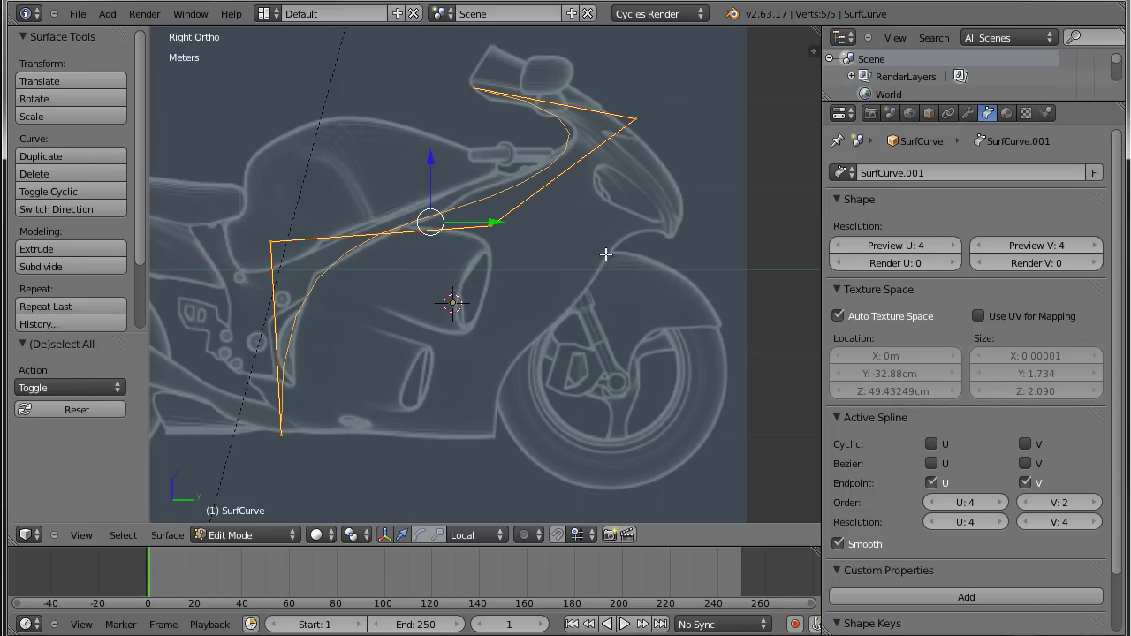
Extrude the five-point row sideways and fill both rows into one surface patch with F.
{"action": "key", "text": "shift+s"}
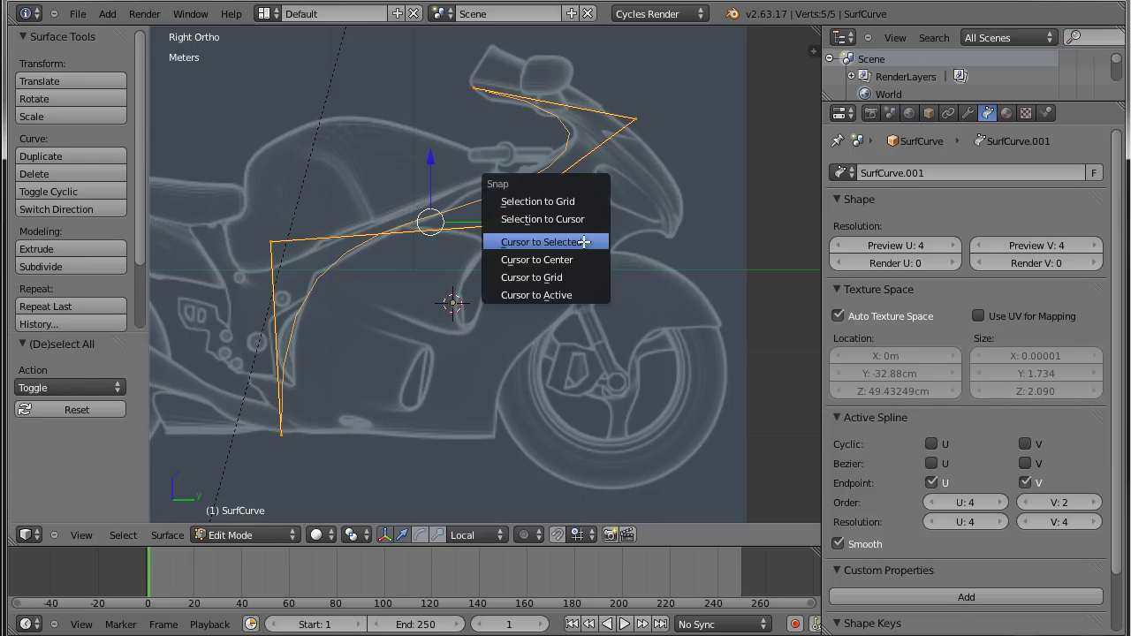
{"action": "key", "text": "e"}
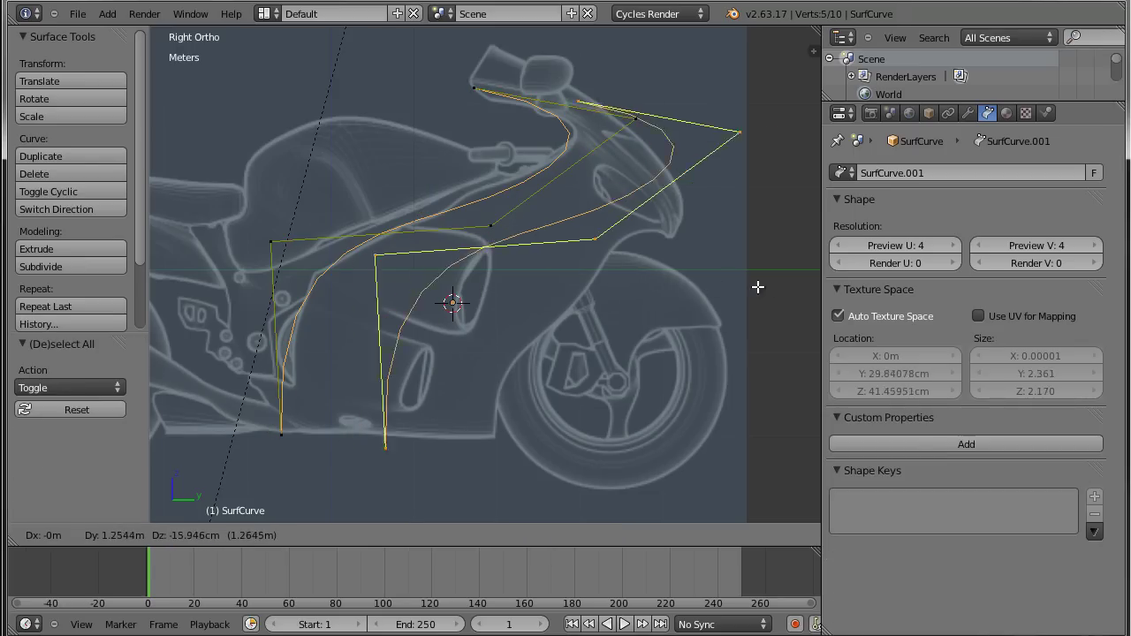
{"action": "left_click", "coordinate": [810, 282]}
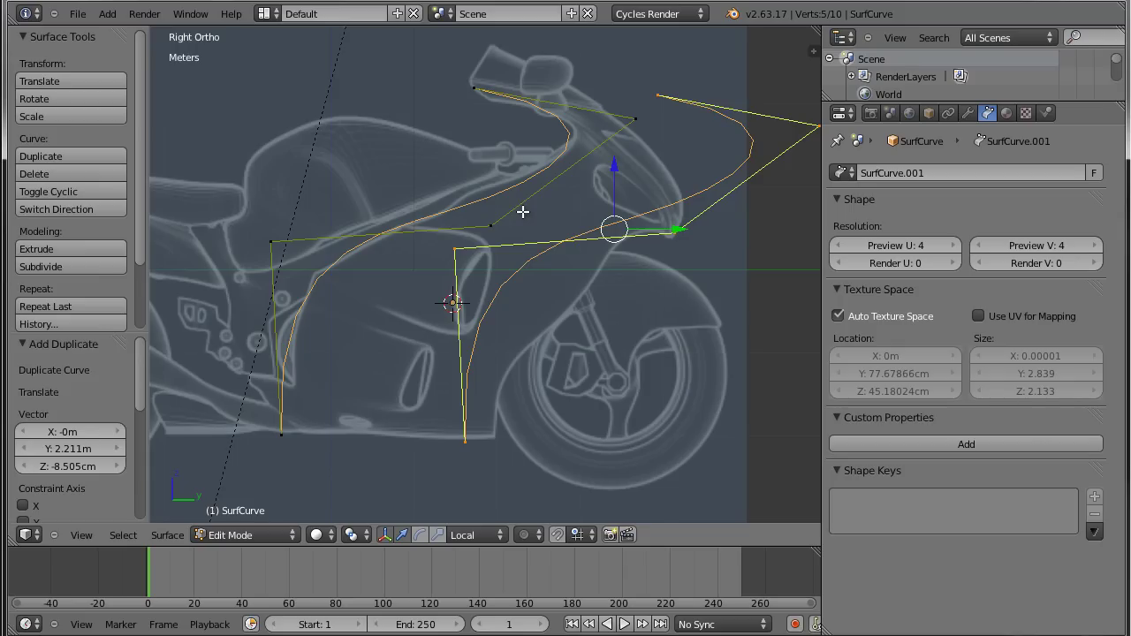
{"action": "key", "text": "a"}
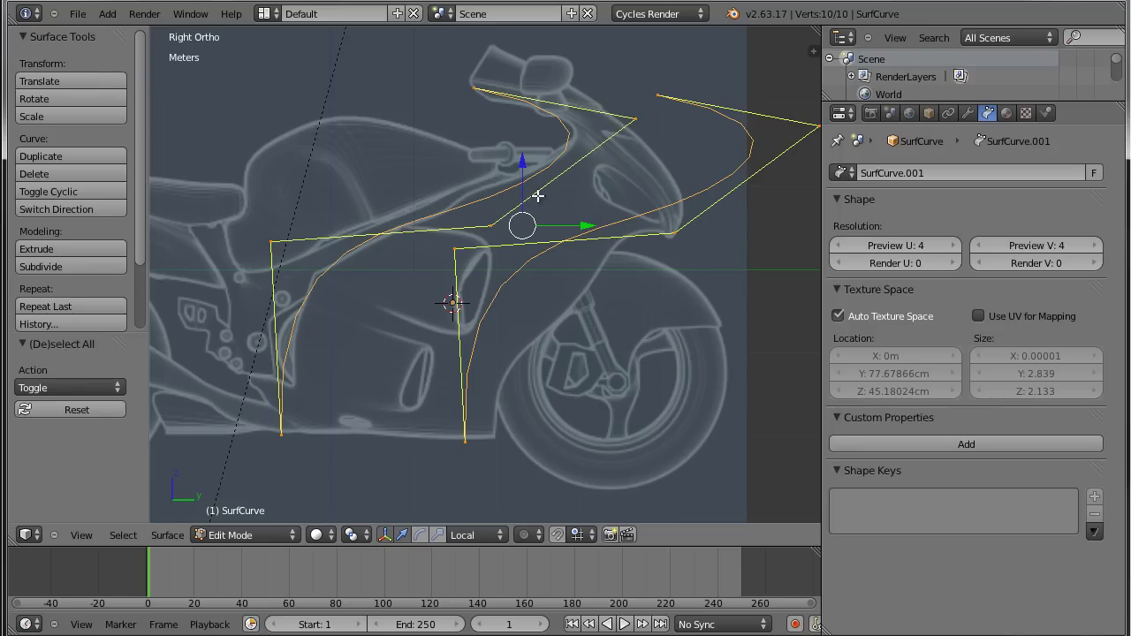
{"action": "key", "text": "f"}
{"action": "mouse_move", "coordinate": [769, 246]}
{"action": "middle_mouse_down"}
{"action": "mouse_move", "coordinate": [664, 268]}
{"action": "mouse_move", "coordinate": [748, 234]}
{"action": "mouse_move", "coordinate": [569, 166]}
{"action": "middle_mouse_up"}
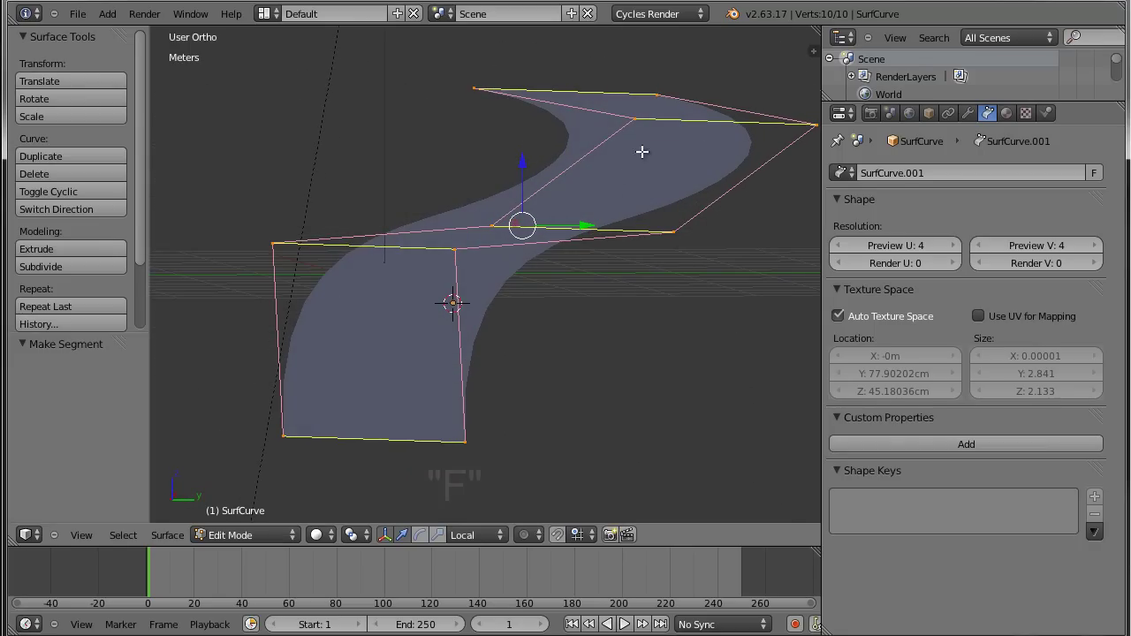
{"action": "middle_click_drag", "start_coordinate": [746, 255], "coordinate": [646, 273]}
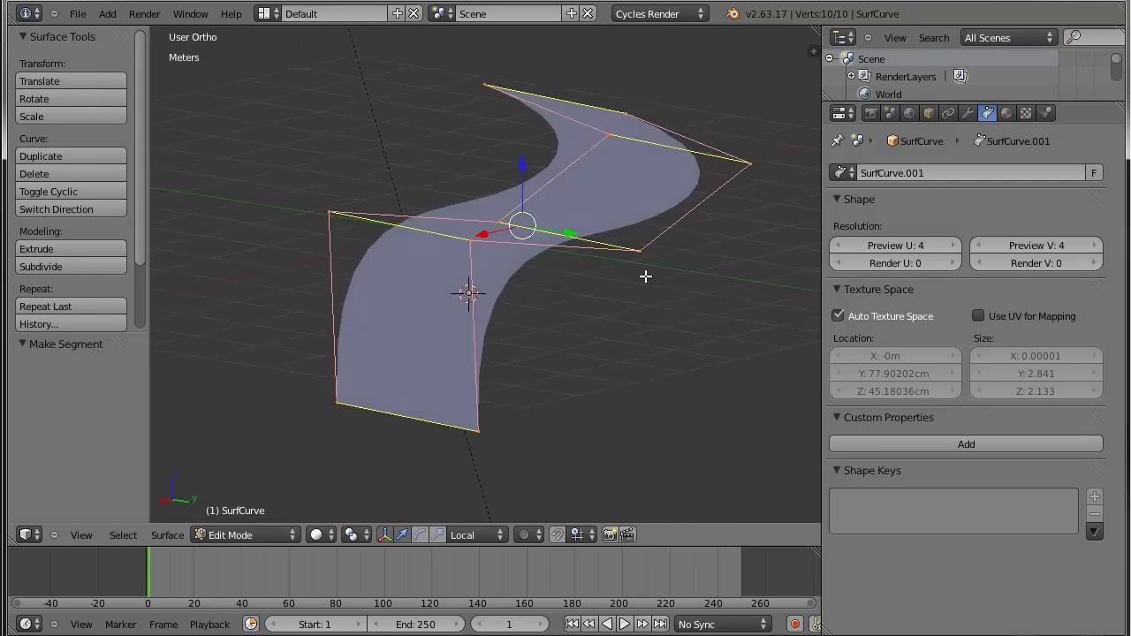
{"action": "right_click", "coordinate": [733, 171]}
{"action": "key", "text": "g"}
{"action": "key", "text": "x"}
{"action": "key", "text": "x"}
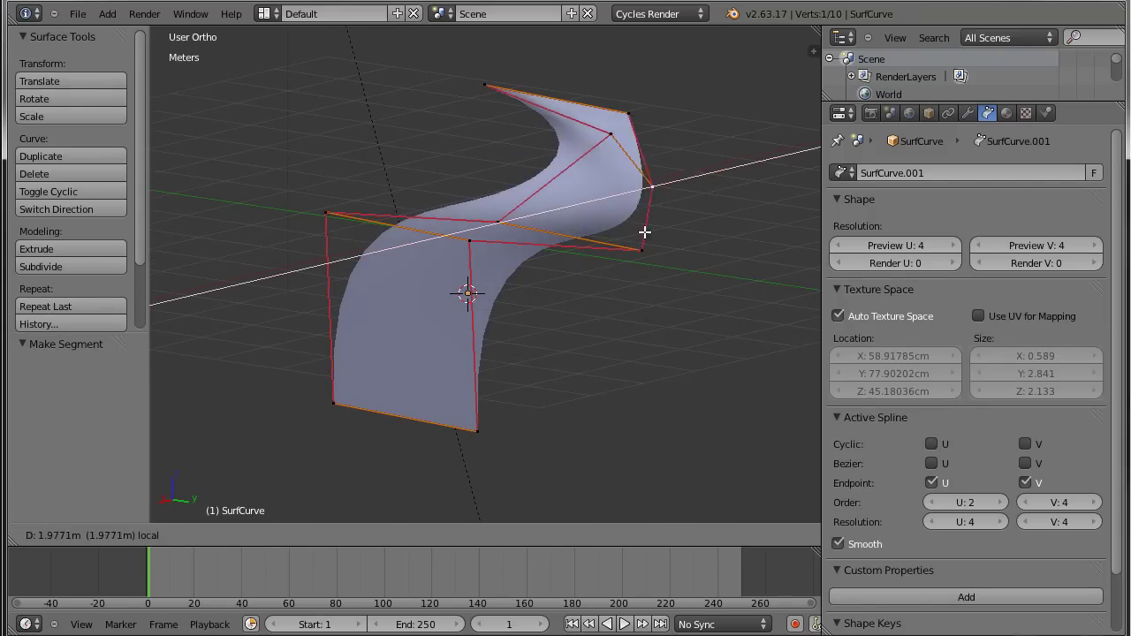
{"action": "right_click", "coordinate": [732, 180]}
{"action": "mouse_move", "coordinate": [768, 274]}
{"action": "middle_mouse_down"}
{"action": "mouse_move", "coordinate": [733, 270]}
{"action": "mouse_move", "coordinate": [657, 320]}
{"action": "middle_mouse_up"}
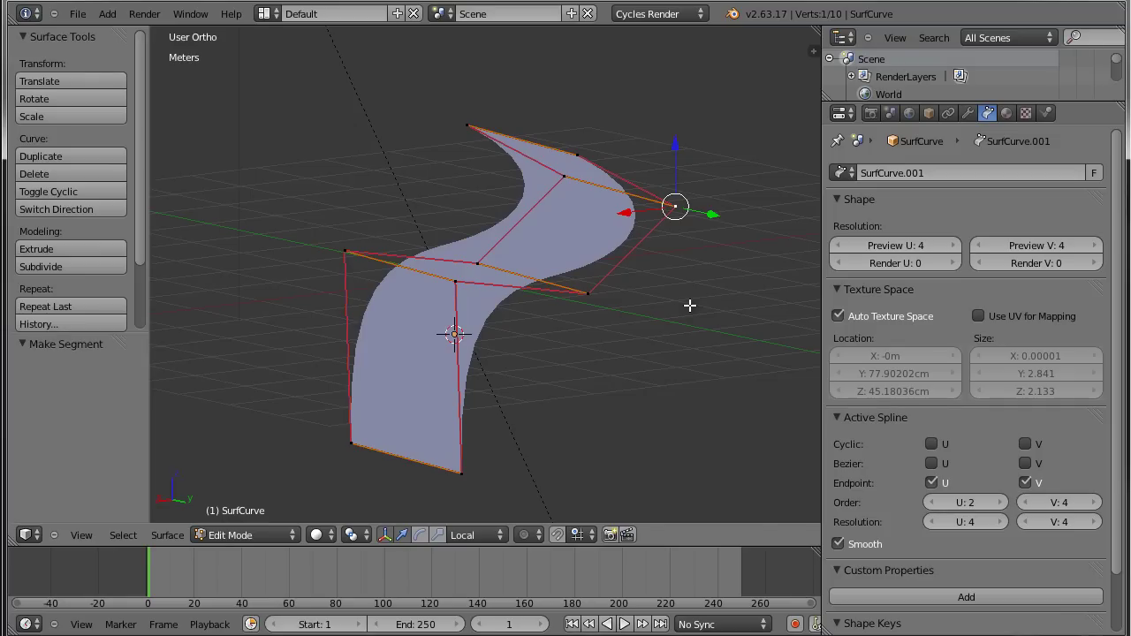
{"action": "key", "text": "ctrl+KP_1"}
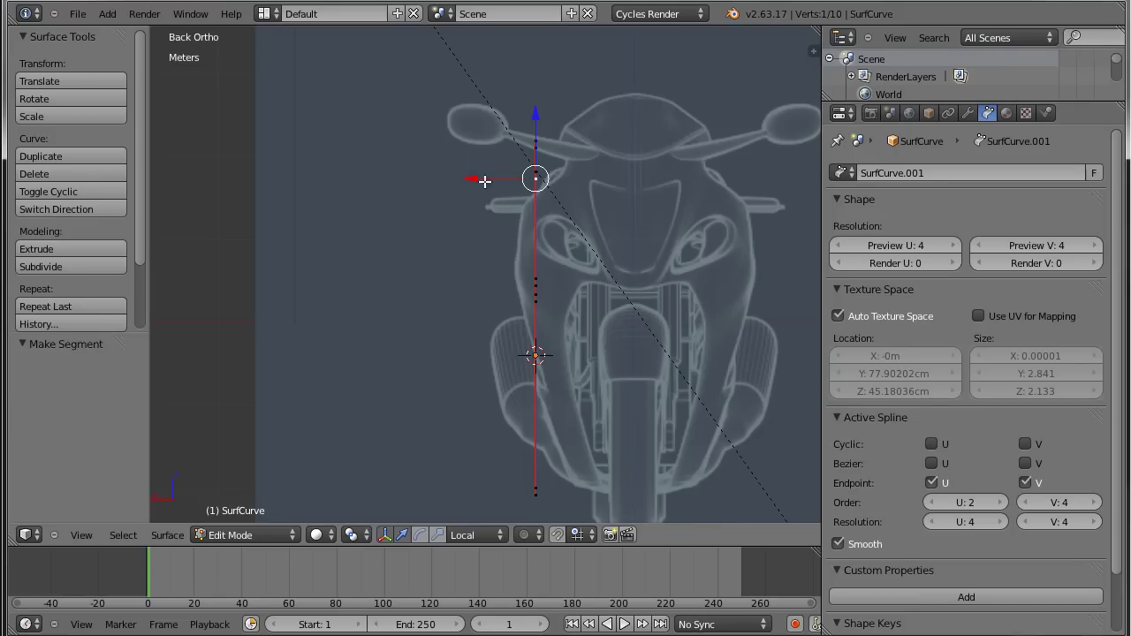
Extrude a new row along X, raise its top point and tuck its right-hand point inward.
{"action": "key", "text": "e"}
{"action": "key", "text": "x"}
{"action": "left_click", "coordinate": [685, 182]}
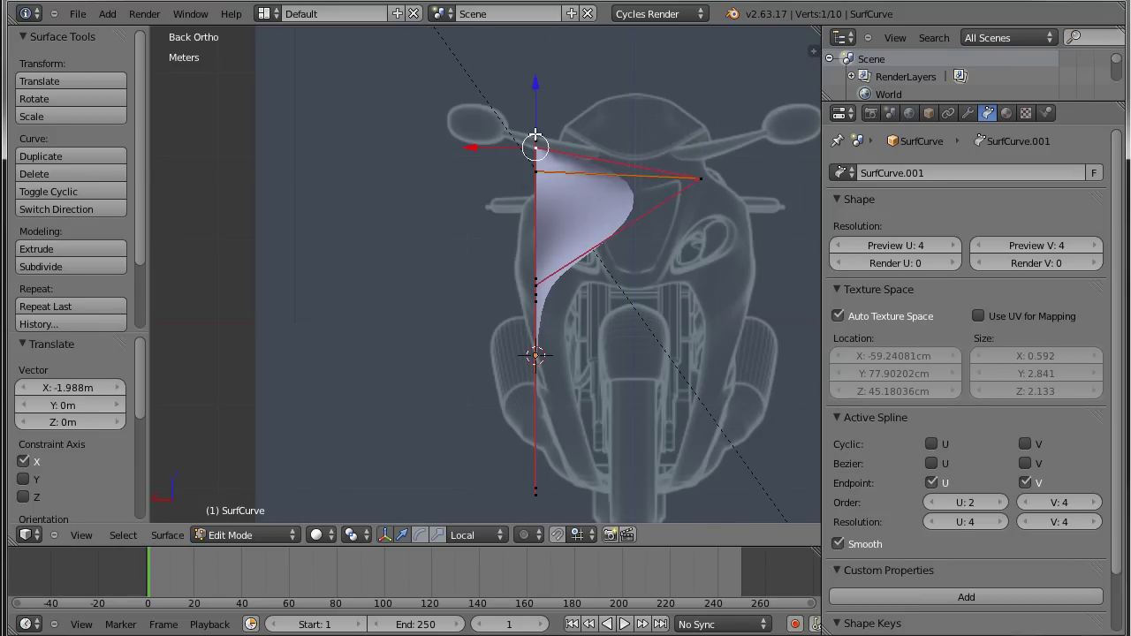
{"action": "key", "text": "g"}
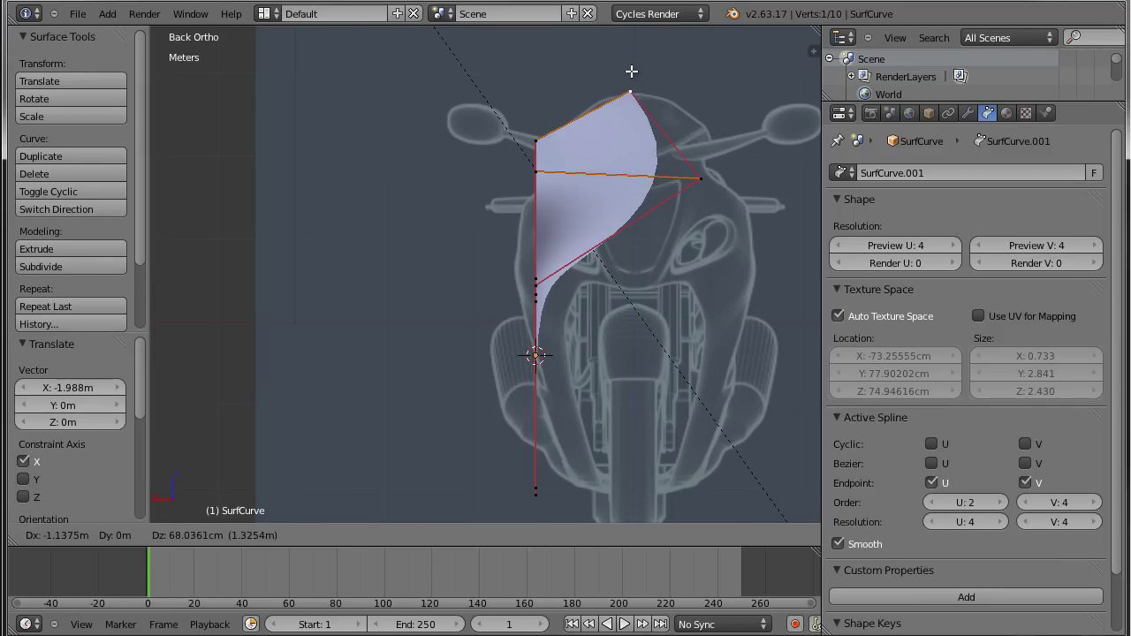
{"action": "left_click", "coordinate": [629, 70]}
{"action": "right_click", "coordinate": [690, 171]}
{"action": "key", "text": "g"}
{"action": "left_click", "coordinate": [678, 182]}
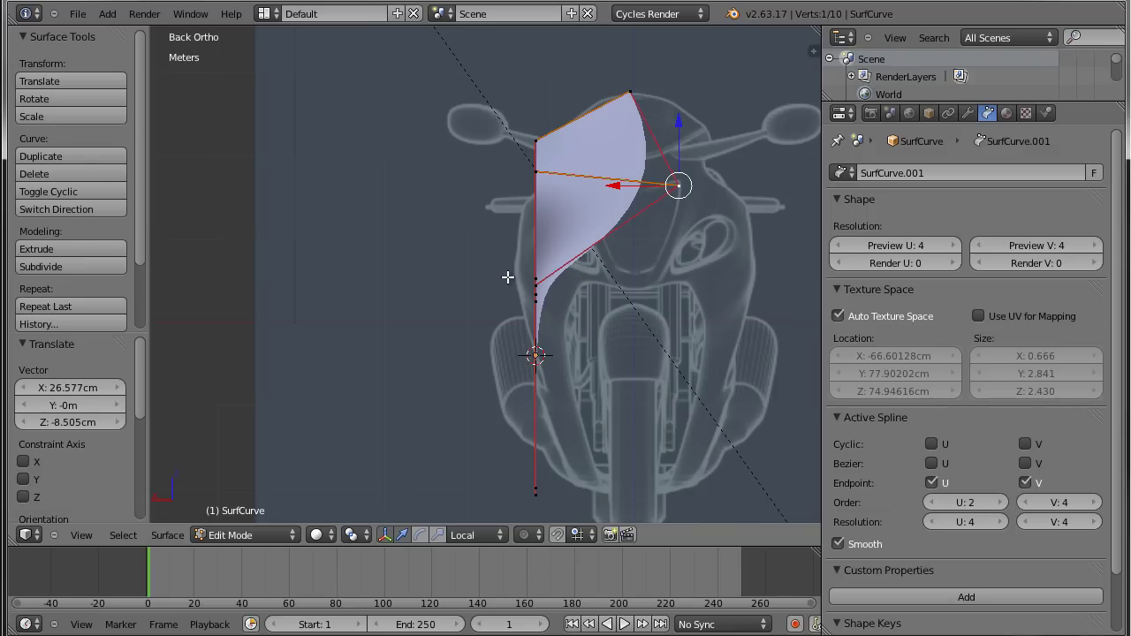
Lower the four middle-row points and shift a centre point to -59.532 cm along X.
{"action": "key", "text": "a"}
{"action": "key", "text": "b"}
{"action": "left_click_drag", "start_coordinate": [471, 236], "coordinate": [578, 333]}
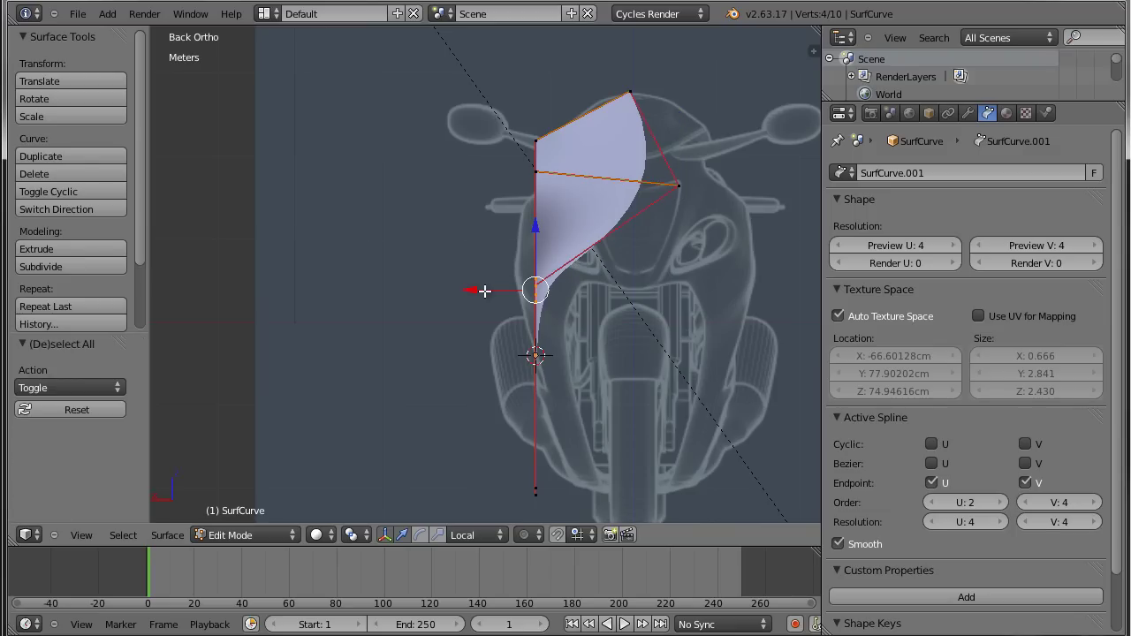
{"action": "key", "text": "g"}
{"action": "left_click", "coordinate": [535, 301]}
{"action": "right_click", "coordinate": [538, 301]}
{"action": "middle_click_drag", "start_coordinate": [536, 303], "coordinate": [601, 330]}
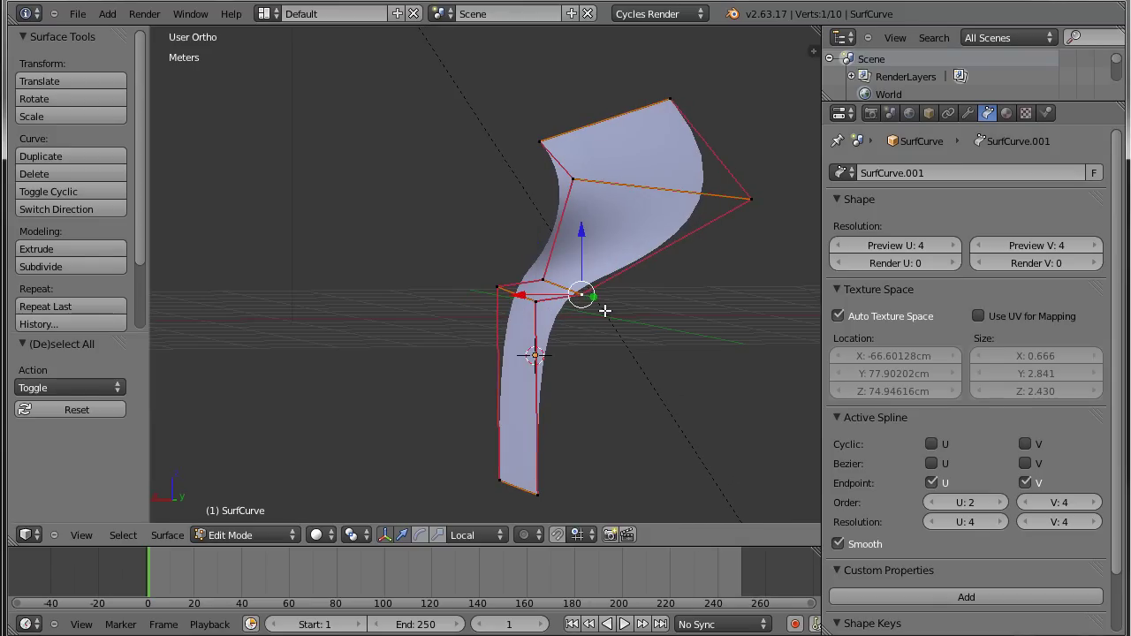
{"action": "key", "text": "ctrl+KP_1"}
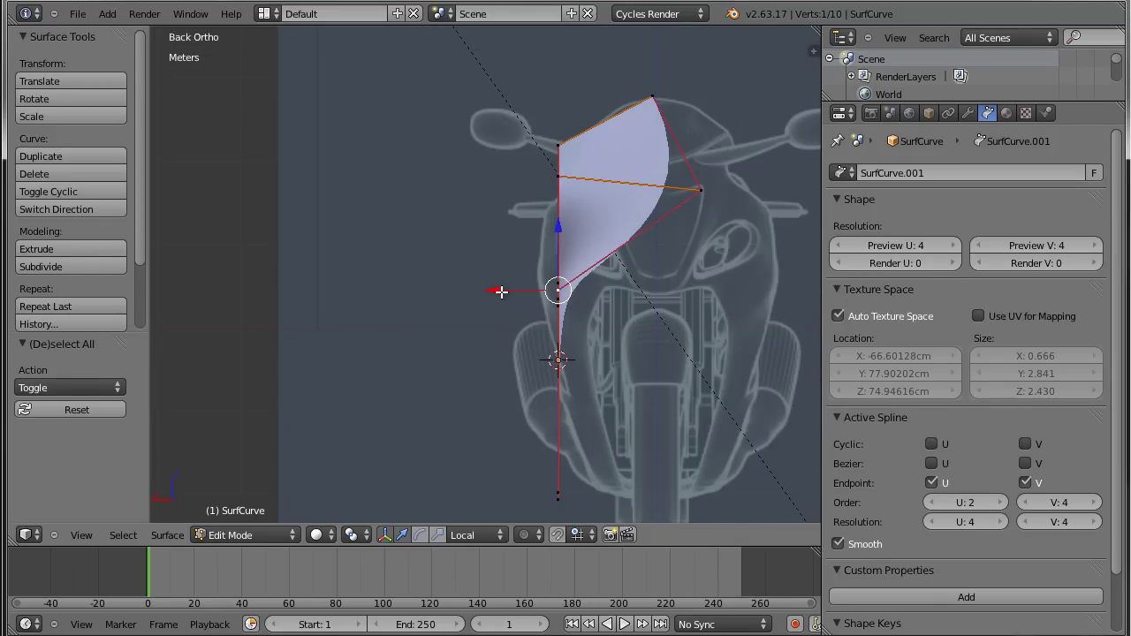
{"action": "left_click_drag", "start_coordinate": [501, 292], "coordinate": [551, 295]}
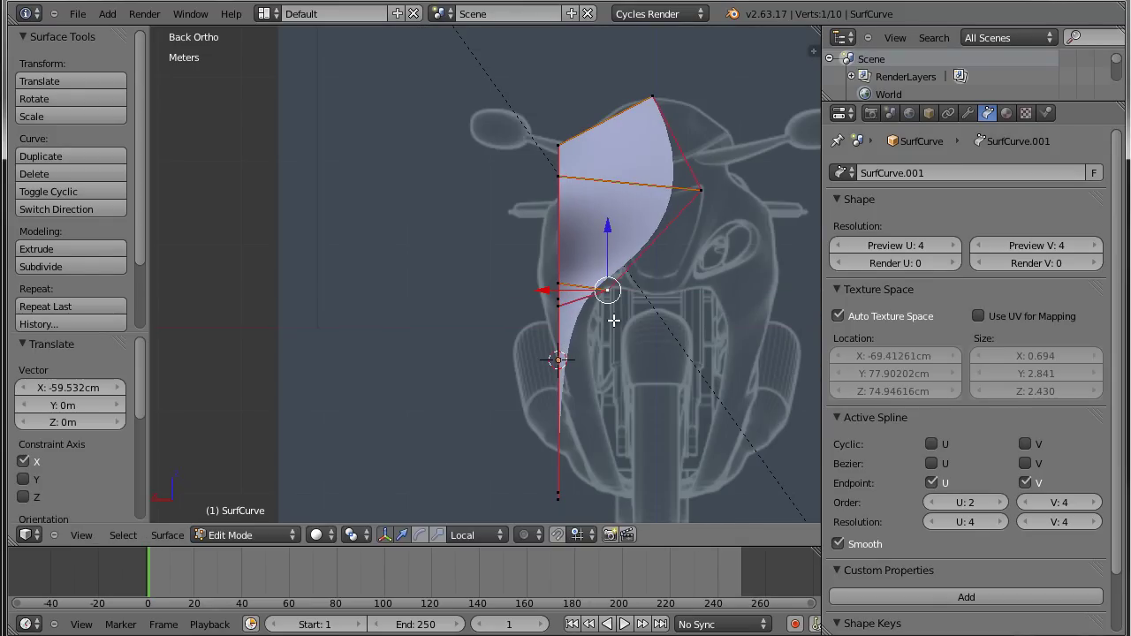
{"action": "middle_click_drag", "start_coordinate": [609, 321], "coordinate": [649, 333]}
{"action": "key", "text": "KP_3"}
Move the middle, bottom and rear-left control points onto the side-view motorcycle outline.
{"action": "right_click", "coordinate": [432, 306]}
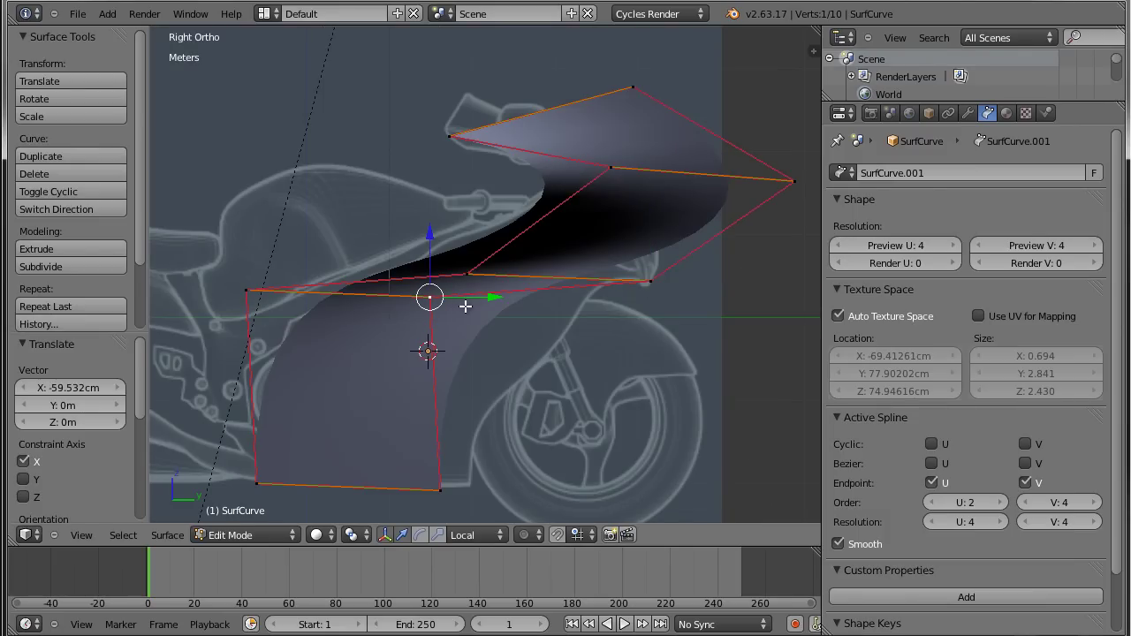
{"action": "key", "text": "g"}
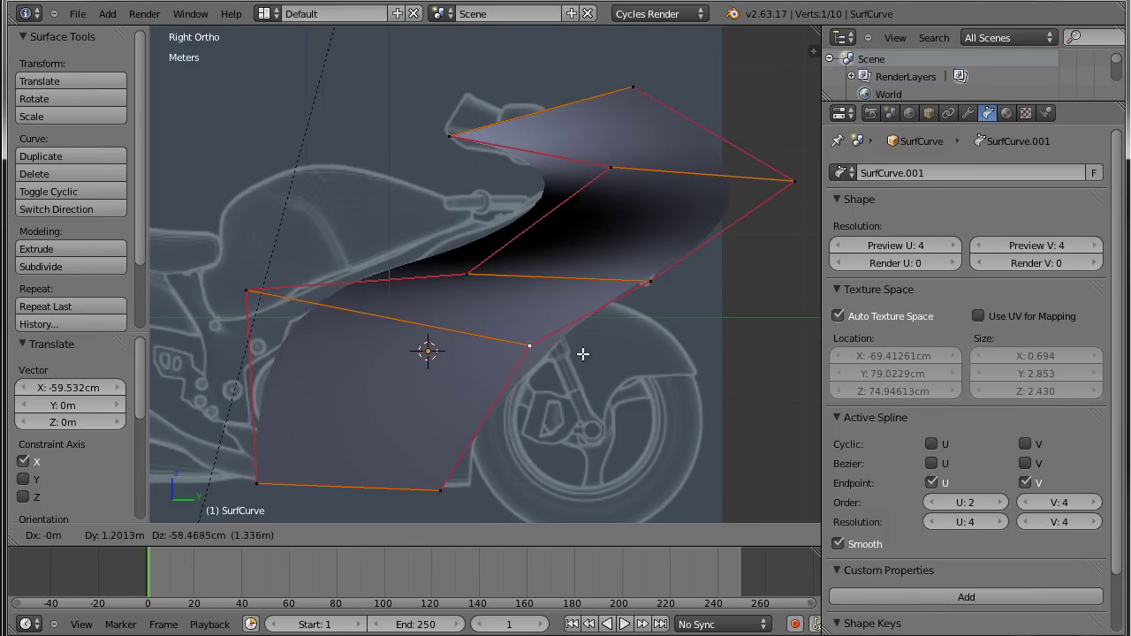
{"action": "left_click", "coordinate": [578, 349]}
{"action": "right_click", "coordinate": [442, 491]}
{"action": "key", "text": "g"}
{"action": "left_click", "coordinate": [488, 454]}
{"action": "right_click", "coordinate": [252, 296]}
{"action": "key", "text": "g"}
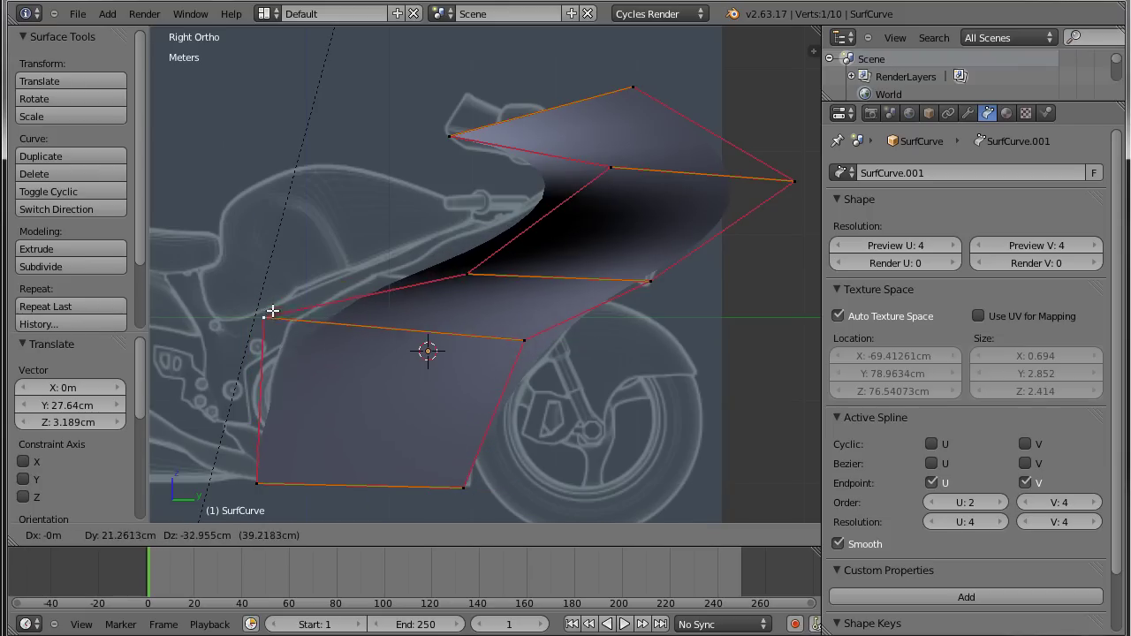
{"action": "left_click", "coordinate": [256, 291]}
{"action": "right_click", "coordinate": [487, 261]}
{"action": "key", "text": "g"}
{"action": "left_click", "coordinate": [476, 256]}
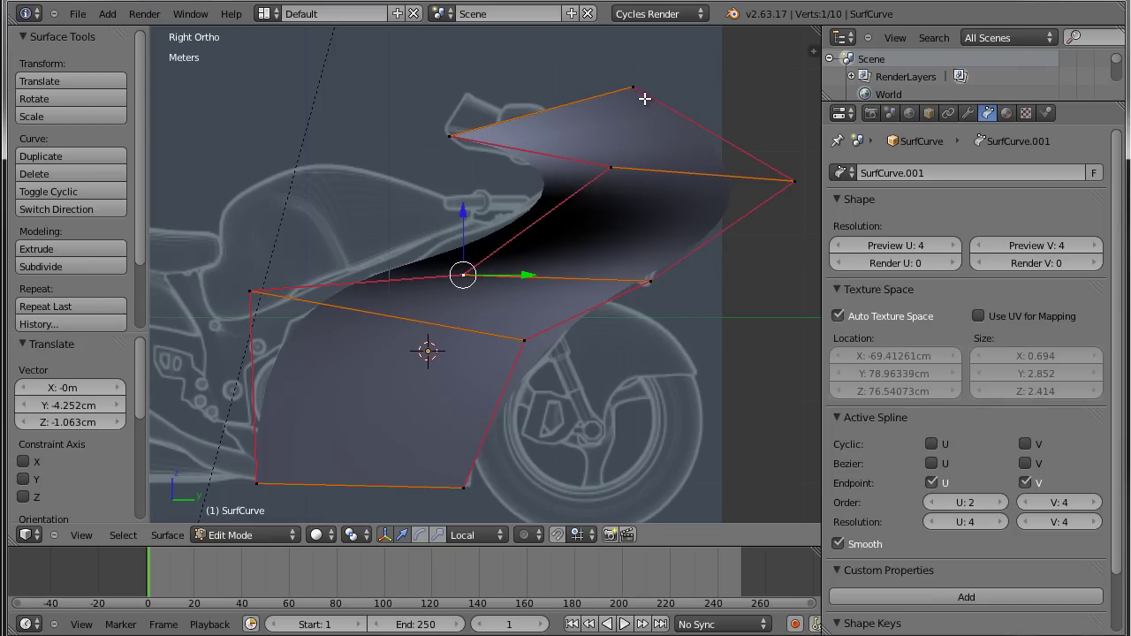
Check the surface from the back and left views, then display it as a wireframe.
{"action": "key", "text": "ctrl+KP_1"}
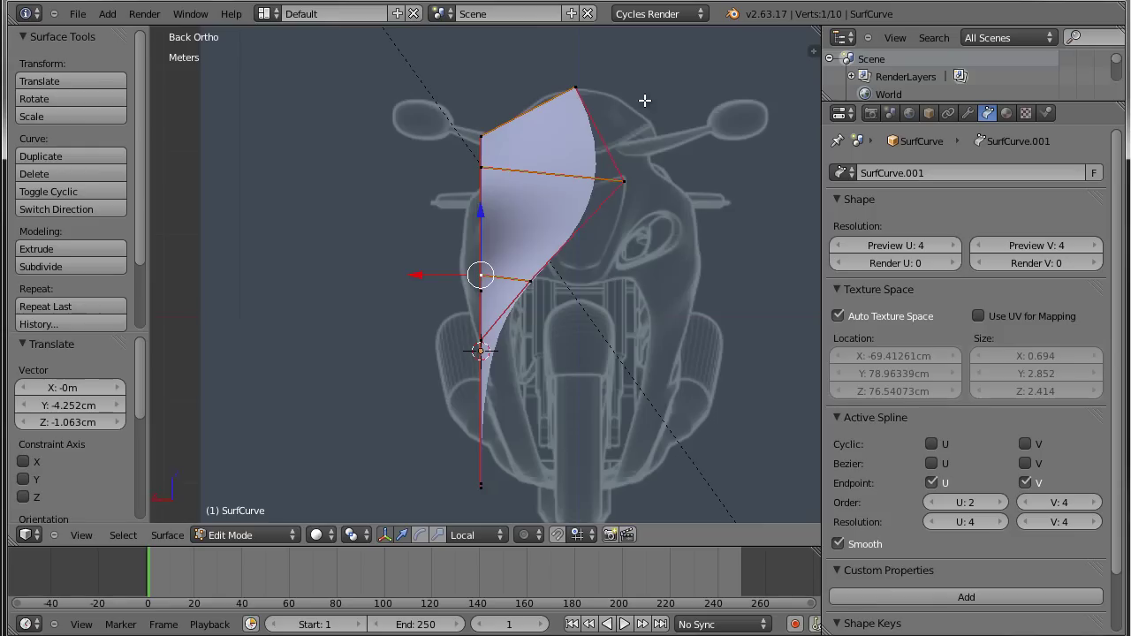
{"action": "key", "text": "ctrl+KP_3"}
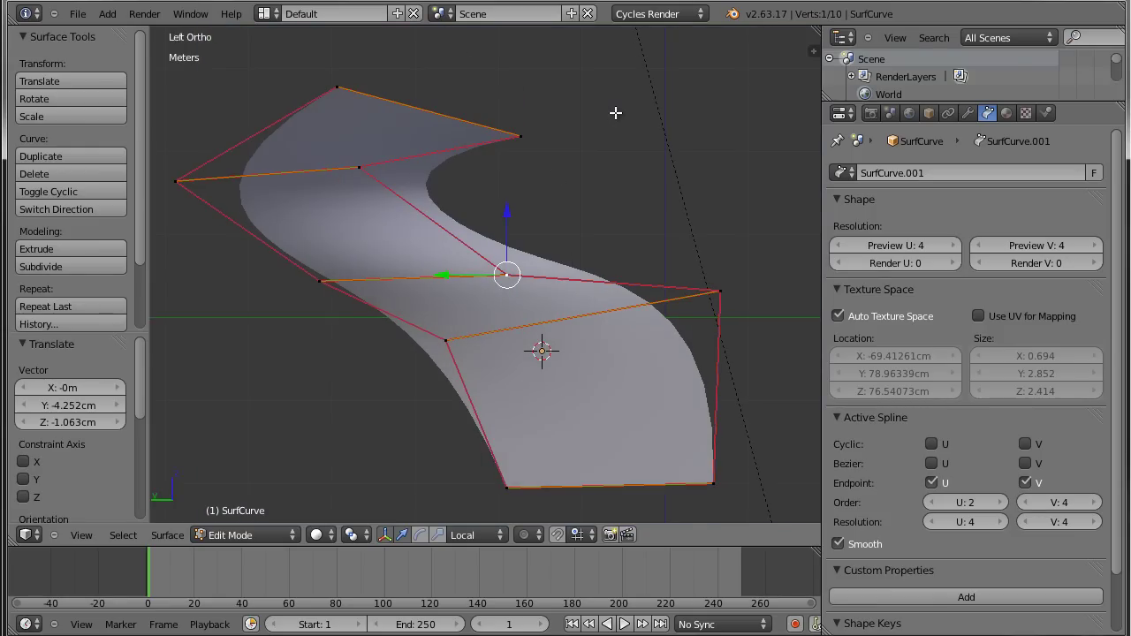
{"action": "key", "text": "ctrl+KP_1"}
{"action": "key", "text": "KP_3"}
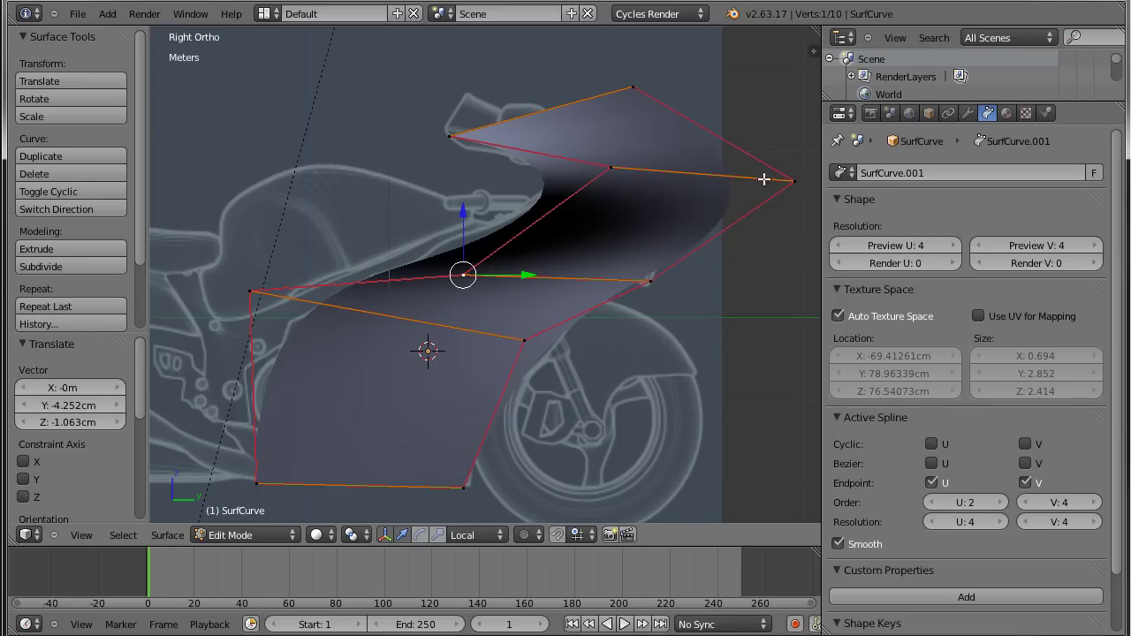
{"action": "right_click", "coordinate": [795, 183]}
{"action": "key", "text": "z"}
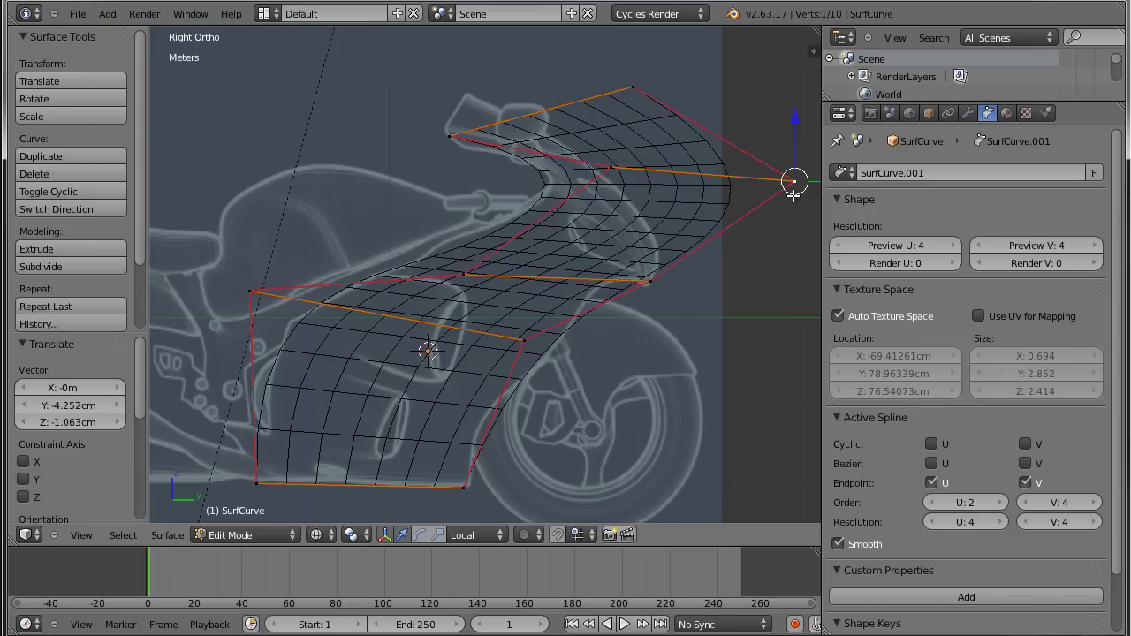
Lower the front-right point and slightly nudge the upper front point toward the nose outline.
{"action": "key", "text": "g"}
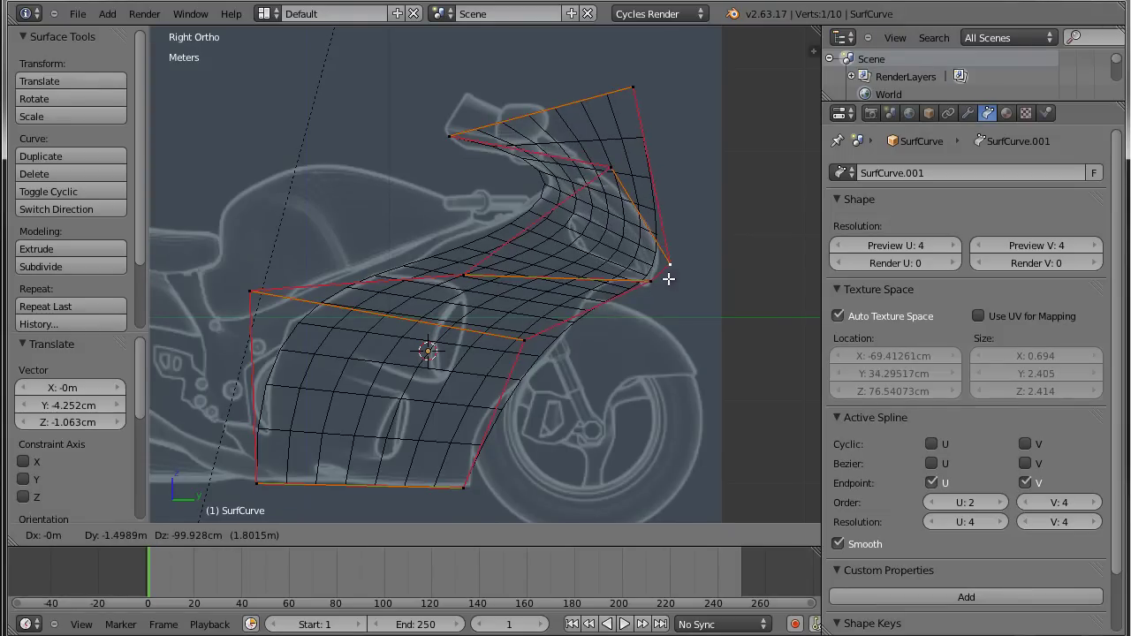
{"action": "left_click", "coordinate": [665, 270]}
{"action": "right_click", "coordinate": [609, 169]}
{"action": "key", "text": "g"}
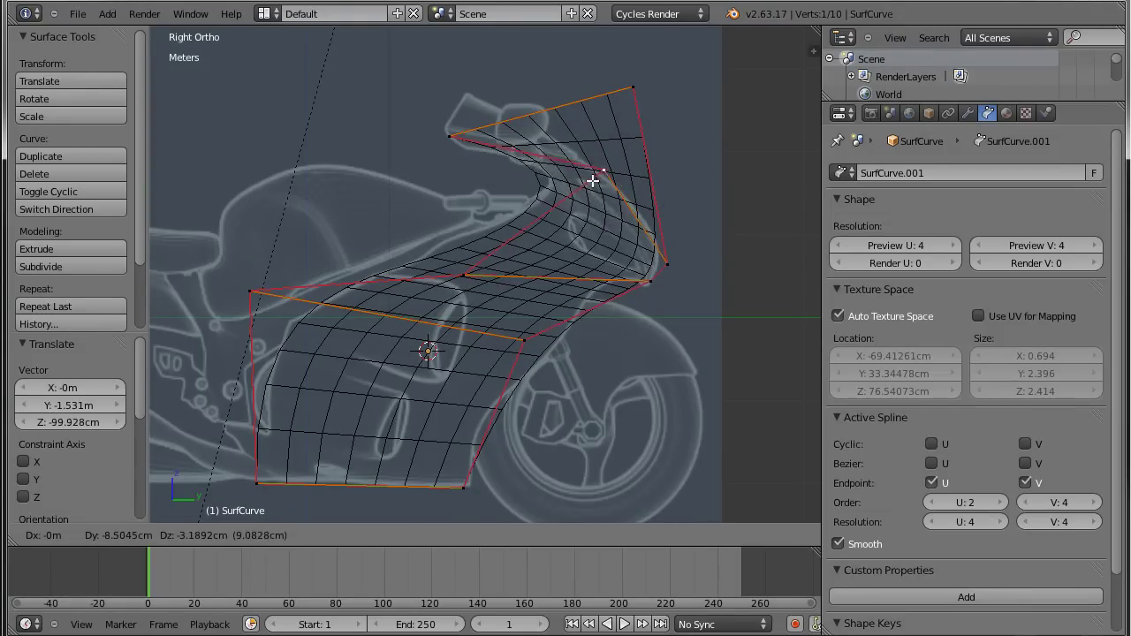
{"action": "left_click", "coordinate": [604, 183]}
{"action": "right_click", "coordinate": [635, 94]}
{"action": "key", "text": "g"}
{"action": "right_click", "coordinate": [547, 85]}
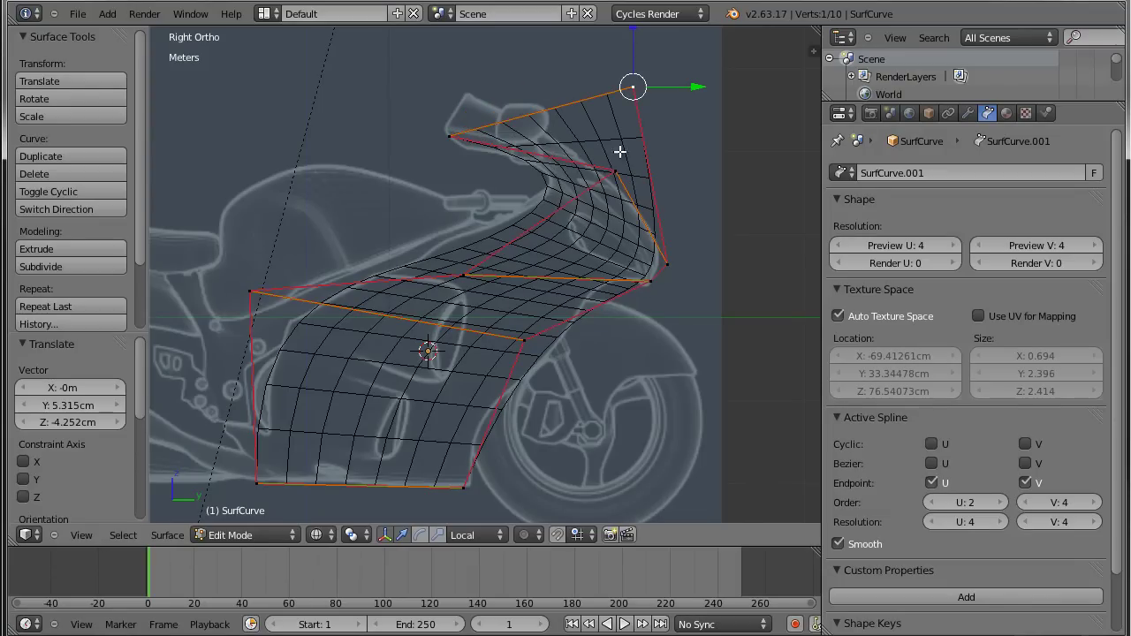
Raise the right-edge point, shift the inner bend point left, and move the front-middle point near the wheel.
{"action": "right_click", "coordinate": [669, 272]}
{"action": "key", "text": "g"}
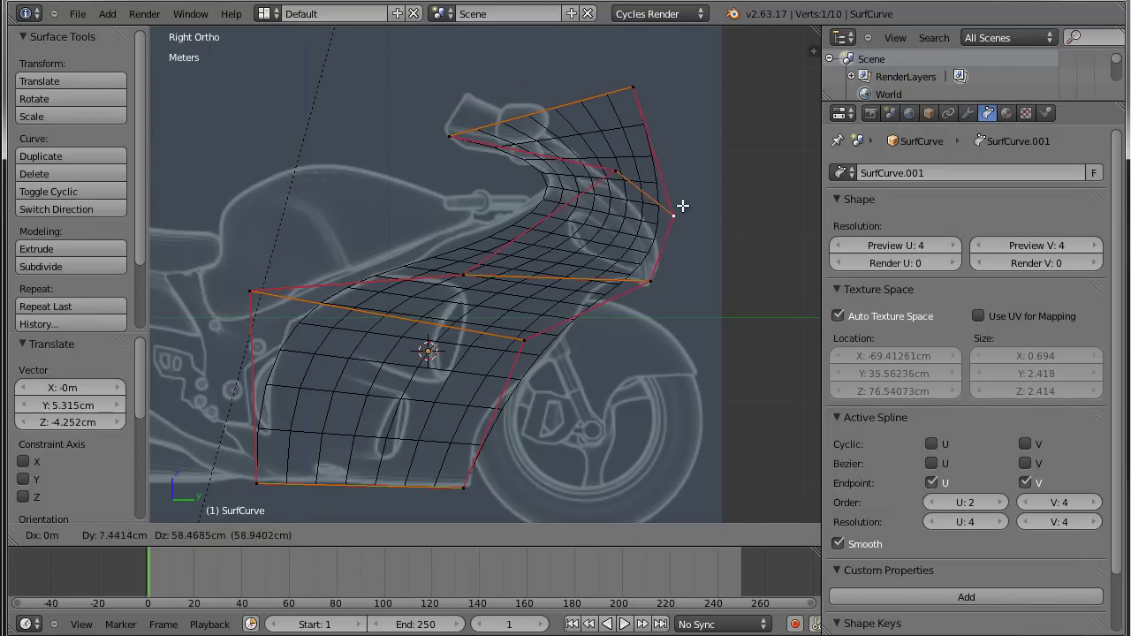
{"action": "left_click", "coordinate": [687, 205]}
{"action": "right_click", "coordinate": [622, 171]}
{"action": "key", "text": "g"}
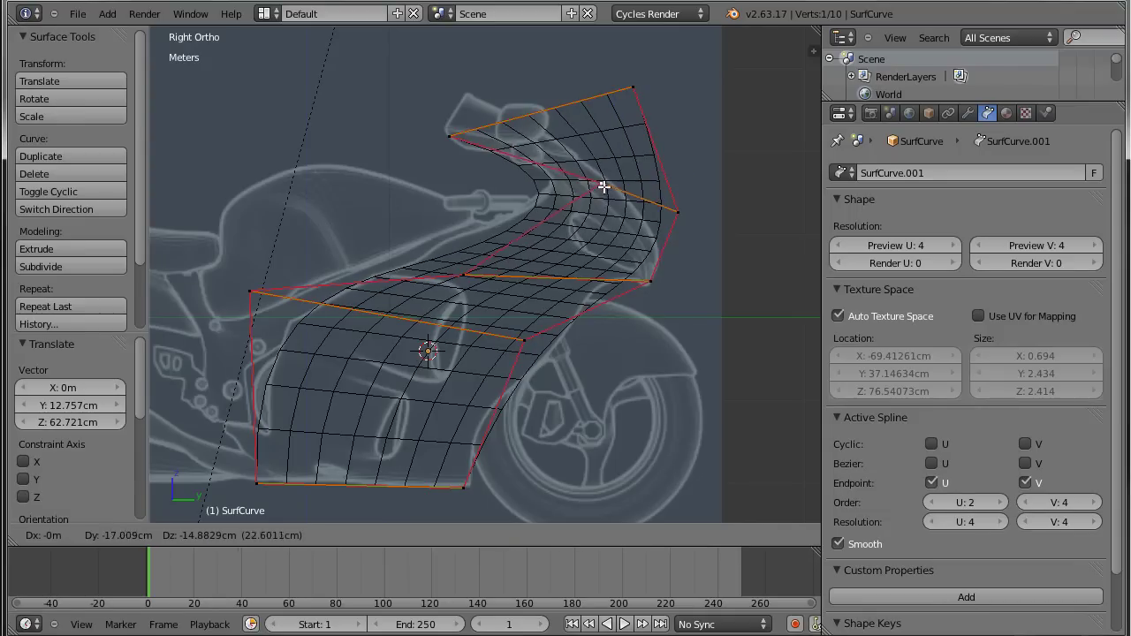
{"action": "left_click", "coordinate": [610, 172]}
{"action": "right_click", "coordinate": [472, 137]}
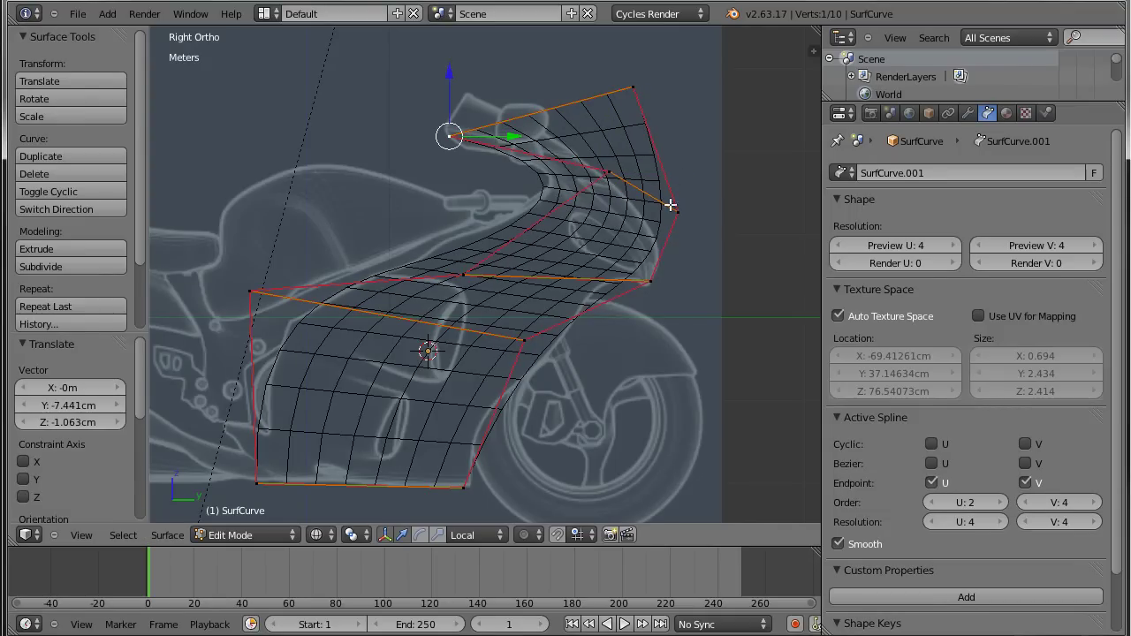
{"action": "right_click", "coordinate": [641, 284]}
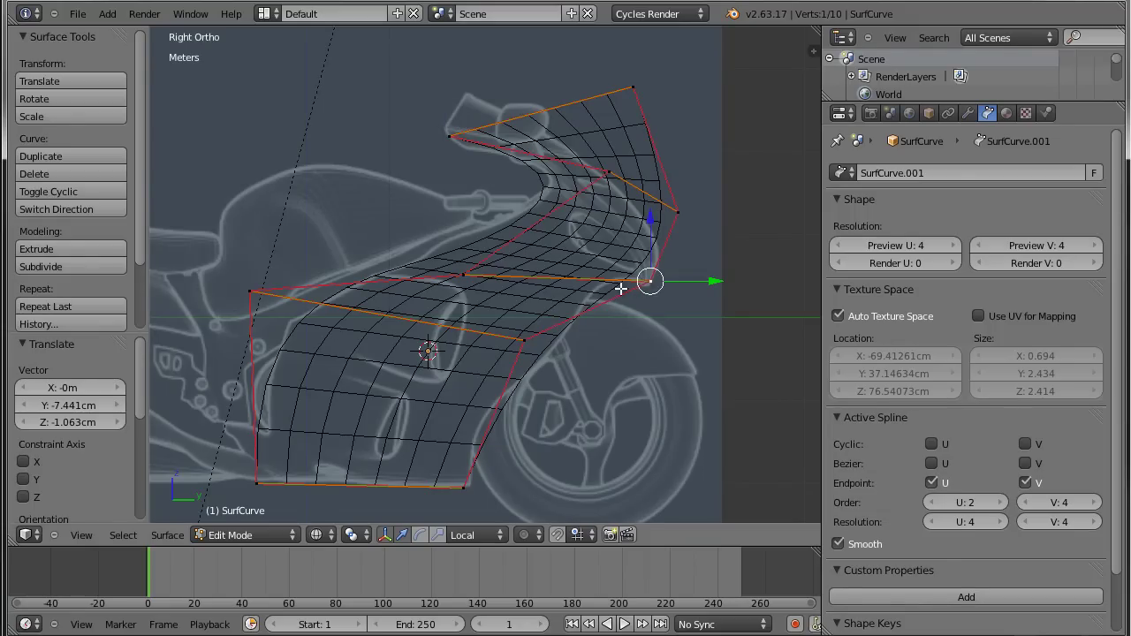
{"action": "key", "text": "g"}
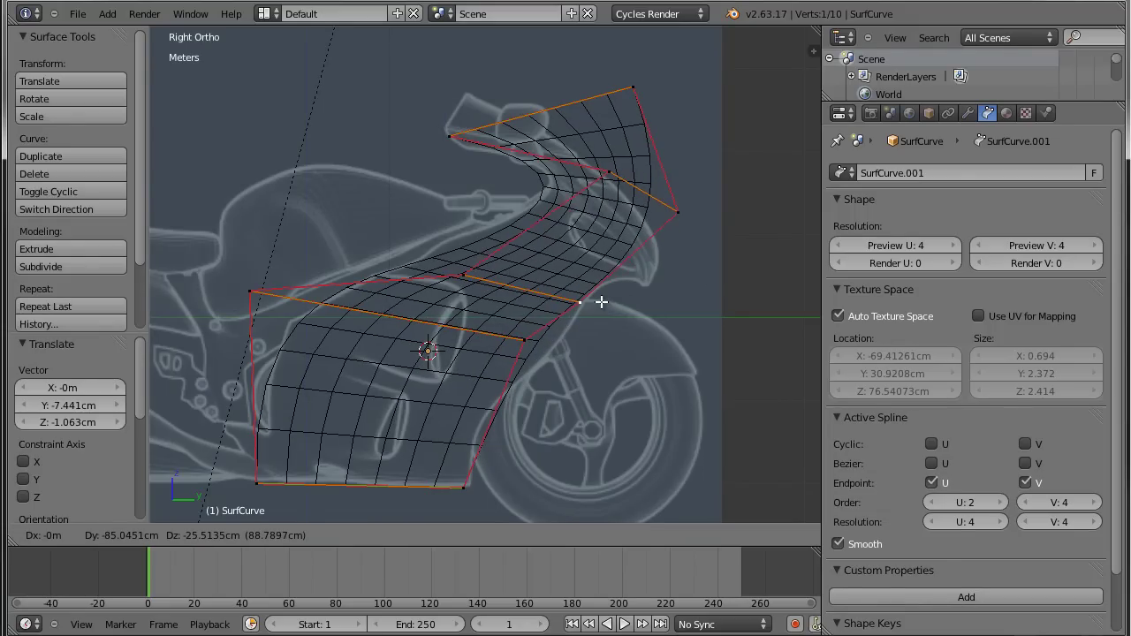
{"action": "left_click", "coordinate": [587, 303]}
{"action": "key", "text": "g"}
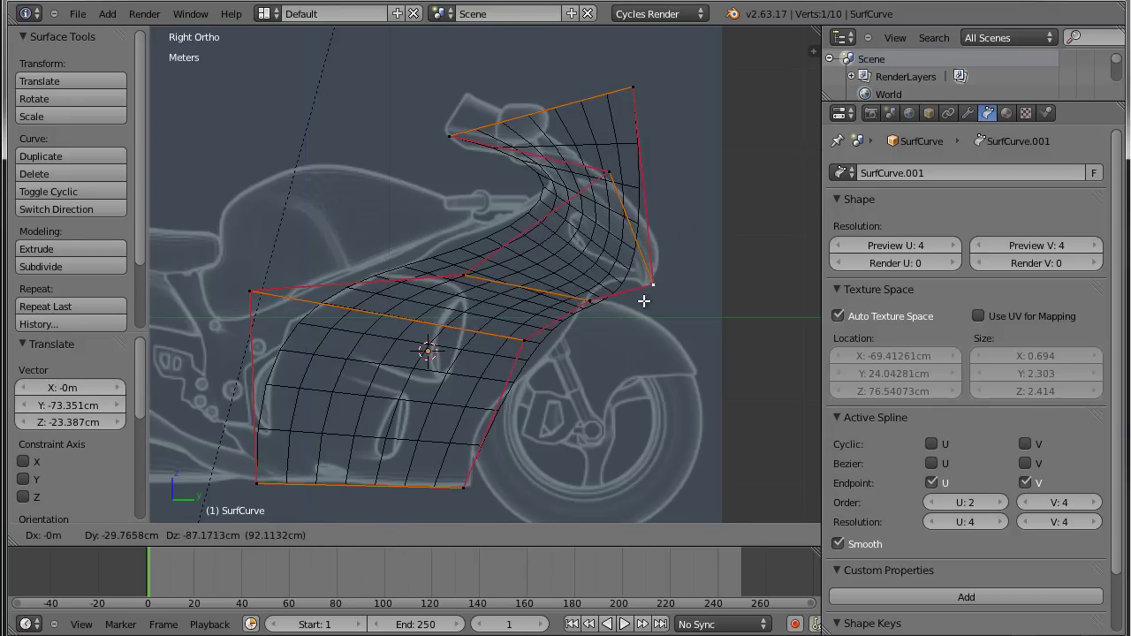
{"action": "left_click", "coordinate": [645, 303]}
Drop the inner bend control point slightly lower on the fairing curve.
{"action": "right_click", "coordinate": [610, 182]}
{"action": "key", "text": "g"}
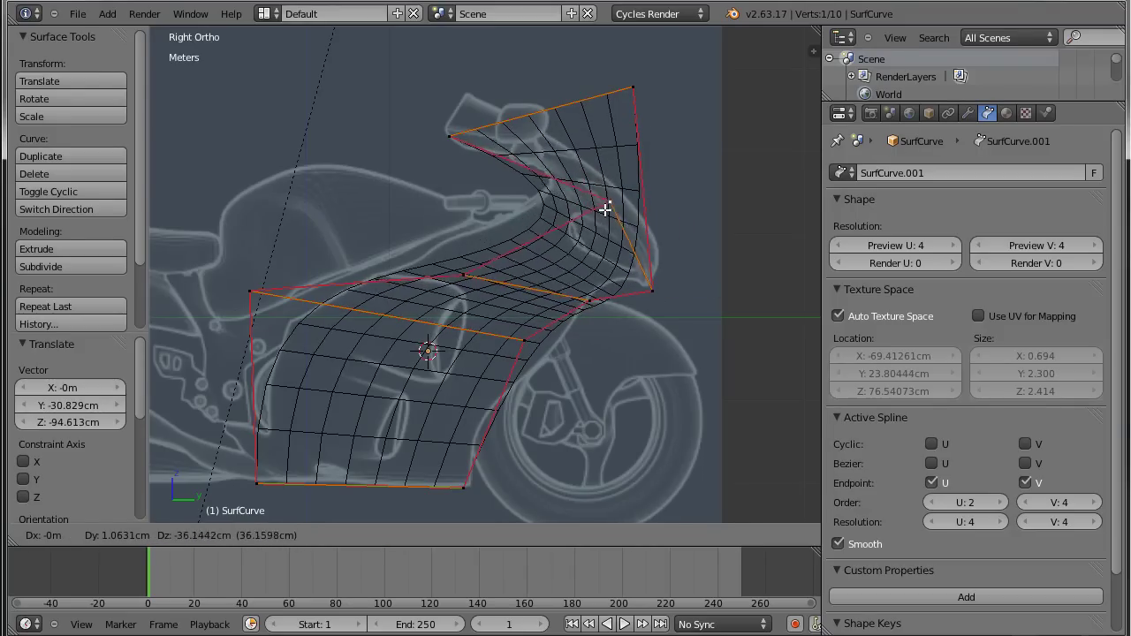
{"action": "left_click", "coordinate": [606, 193]}
{"action": "right_click", "coordinate": [633, 89]}
{"action": "key", "text": "g"}
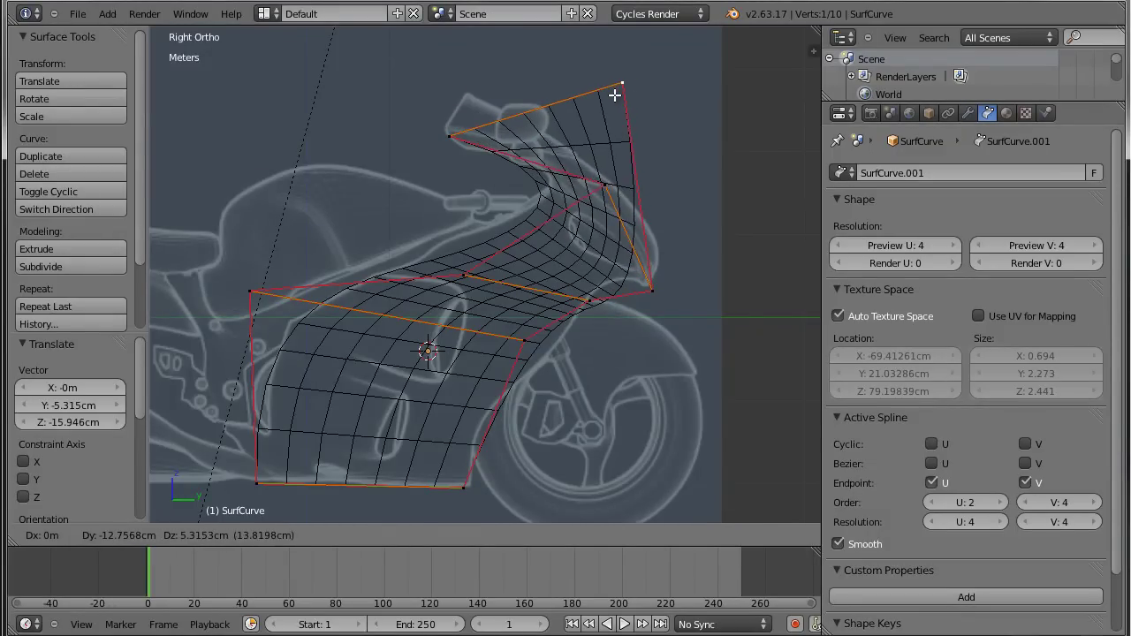
{"action": "key", "text": "Escape"}
Select four front control points together.
{"action": "right_click", "coordinate": [449, 136]}
{"action": "right_click", "coordinate": [633, 87], "text": "shift"}
{"action": "right_click", "coordinate": [653, 289], "text": "shift"}
{"action": "right_click", "coordinate": [608, 185], "text": "shift"}
Subdivide the selected front section and place a new control point along the fairing outline.
{"action": "key", "text": "w"}
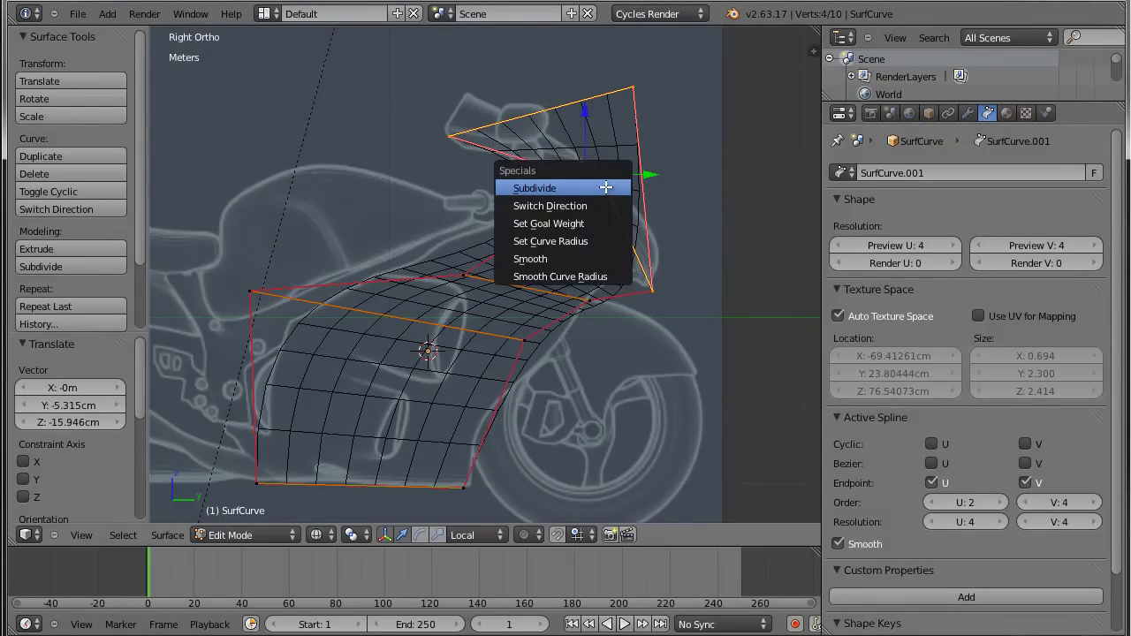
{"action": "left_click", "coordinate": [612, 187]}
{"action": "right_click", "coordinate": [646, 195]}
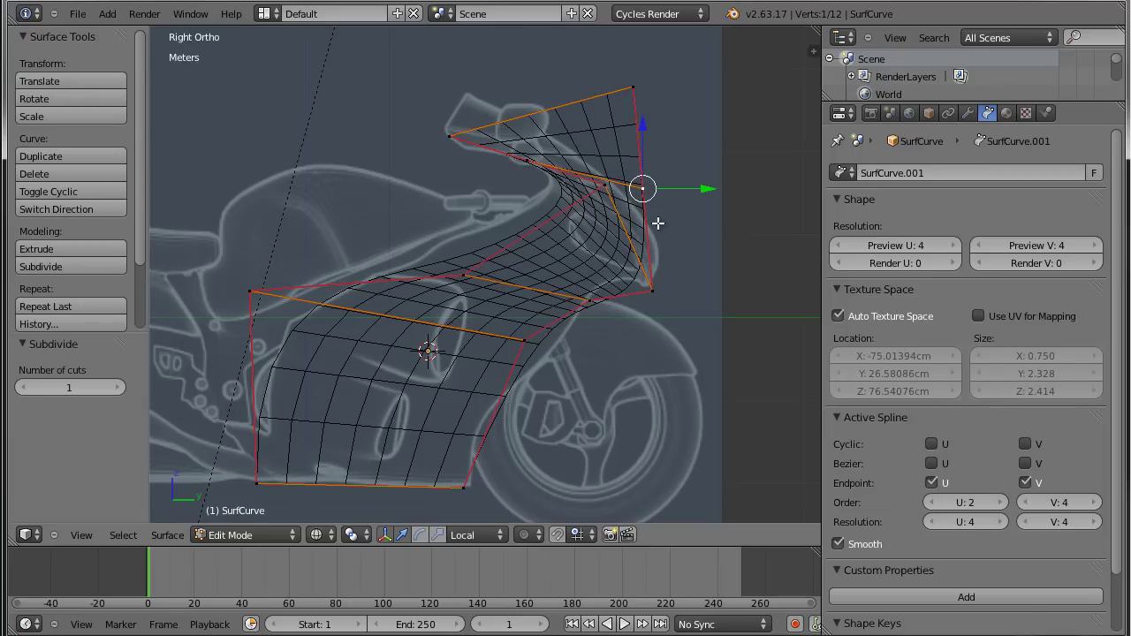
{"action": "key", "text": "g"}
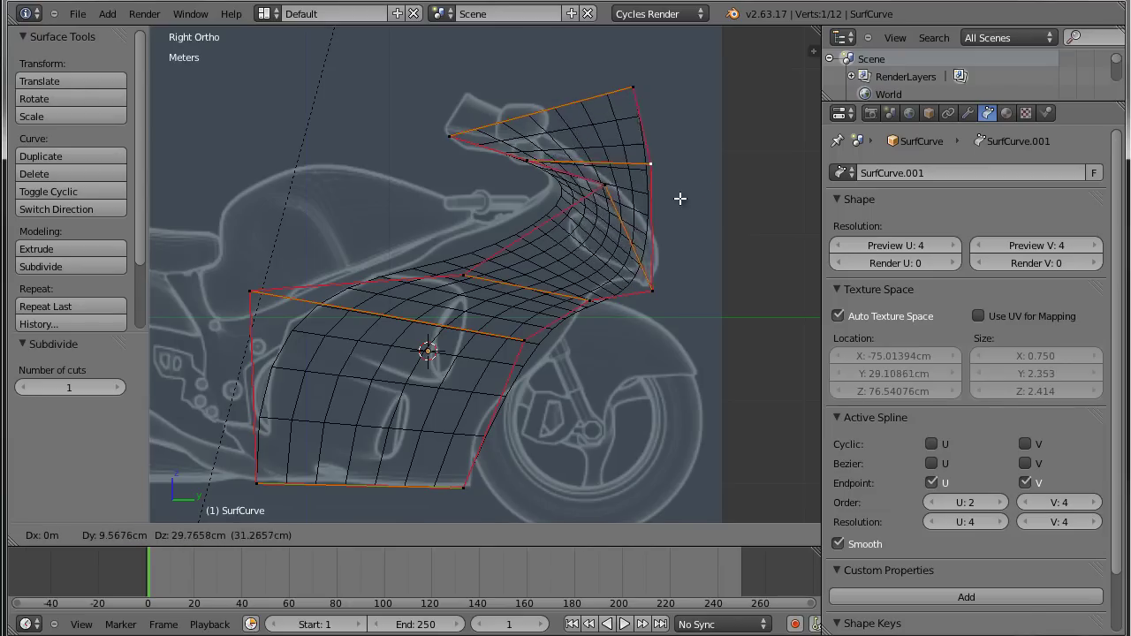
{"action": "left_click", "coordinate": [686, 252]}
{"action": "key", "text": "g"}
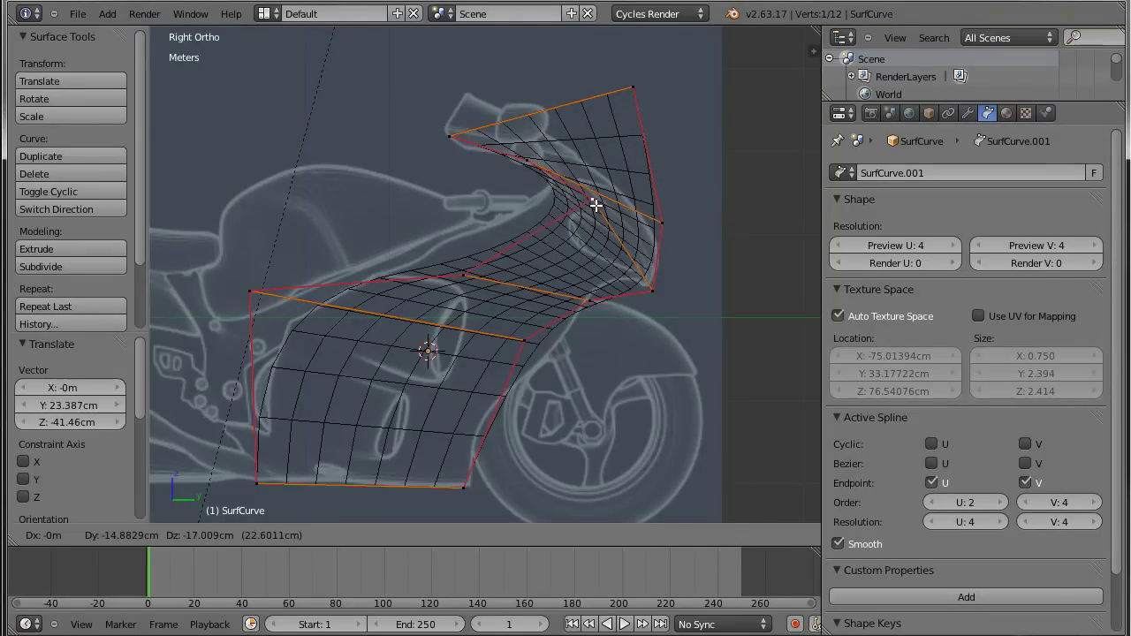
{"action": "left_click", "coordinate": [573, 183]}
{"action": "key", "text": "g"}
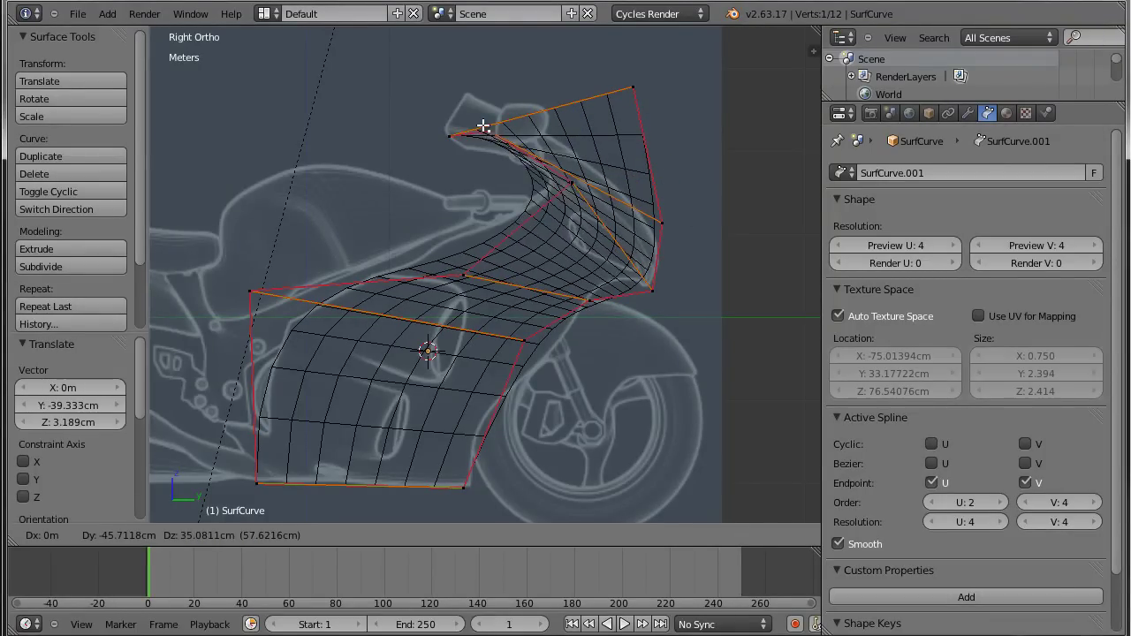
{"action": "left_click", "coordinate": [520, 147]}
Move the top-right point up-left and the right-side point, then return to solid display.
{"action": "right_click", "coordinate": [599, 88]}
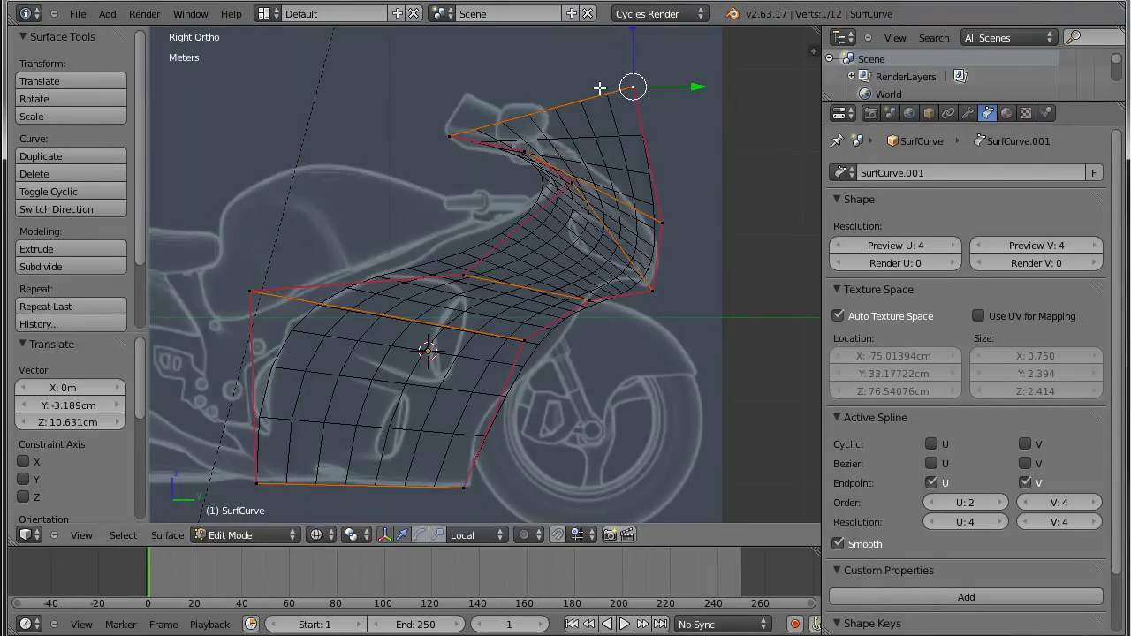
{"action": "key", "text": "g"}
{"action": "left_click", "coordinate": [454, 94]}
{"action": "right_click", "coordinate": [661, 221]}
{"action": "key", "text": "g"}
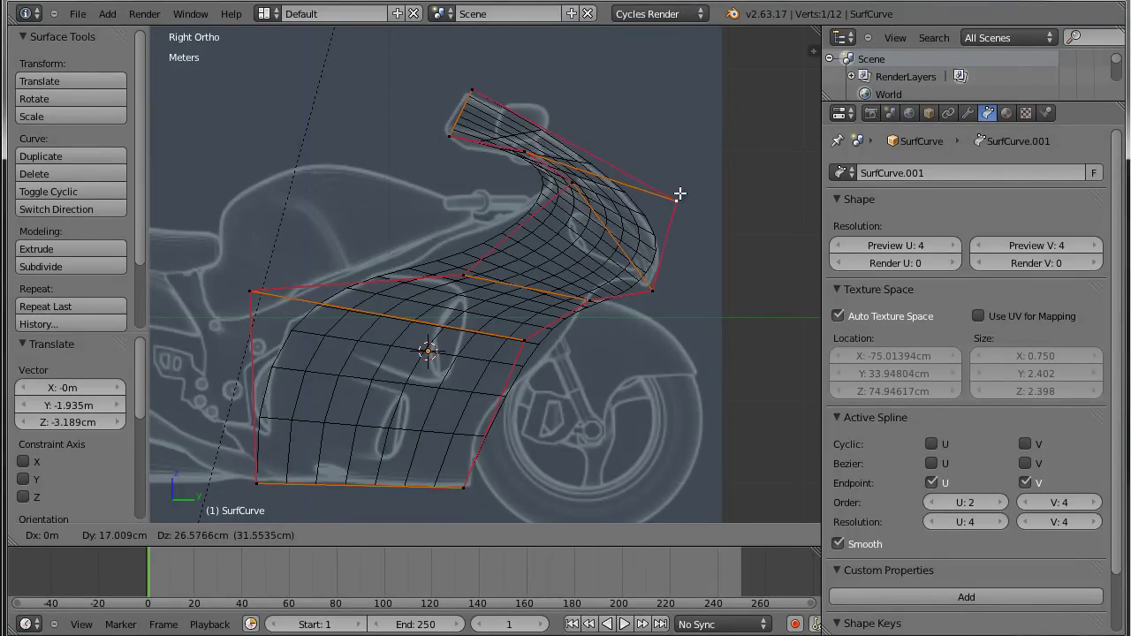
{"action": "left_click", "coordinate": [680, 193]}
{"action": "key", "text": "z"}
Fine-tune the lower-right, top-right, upper-middle and lower-middle points against the side reference.
{"action": "right_click", "coordinate": [657, 294]}
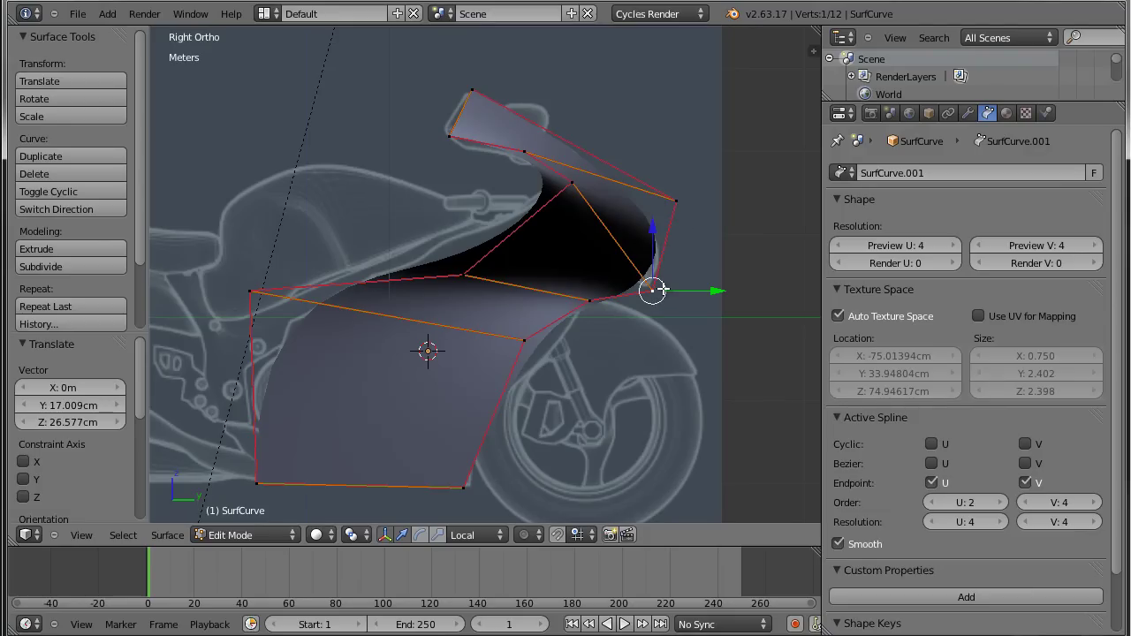
{"action": "key", "text": "g"}
{"action": "left_click", "coordinate": [668, 306]}
{"action": "right_click", "coordinate": [679, 203]}
{"action": "key", "text": "g"}
{"action": "left_click", "coordinate": [677, 201]}
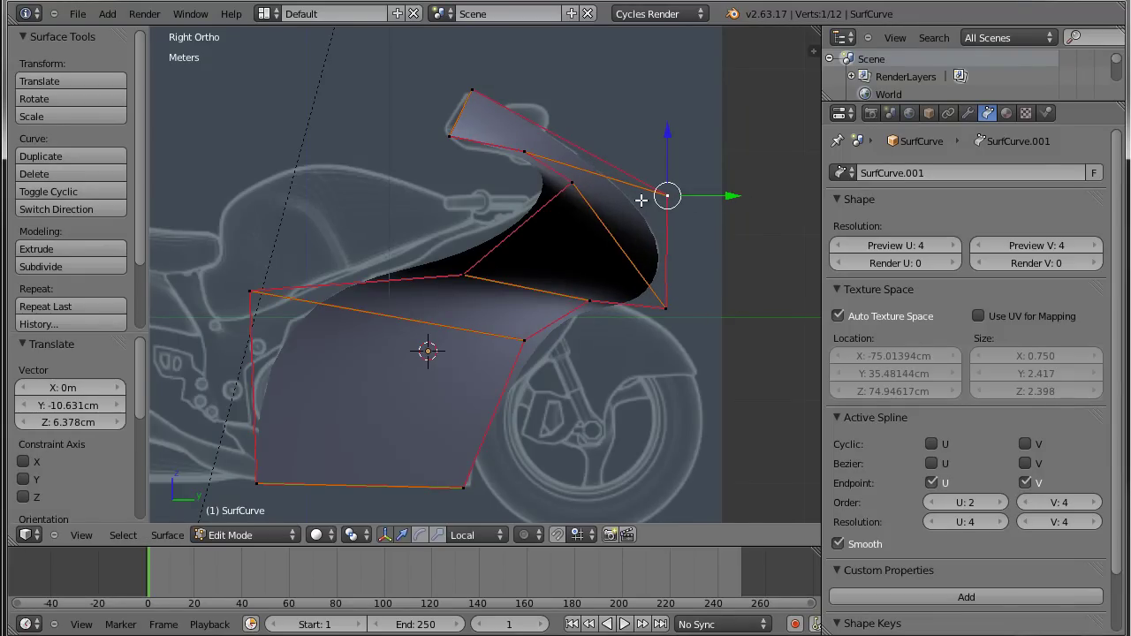
{"action": "right_click", "coordinate": [574, 187]}
{"action": "key", "text": "g"}
{"action": "left_click", "coordinate": [561, 189]}
{"action": "right_click", "coordinate": [482, 268]}
{"action": "key", "text": "g"}
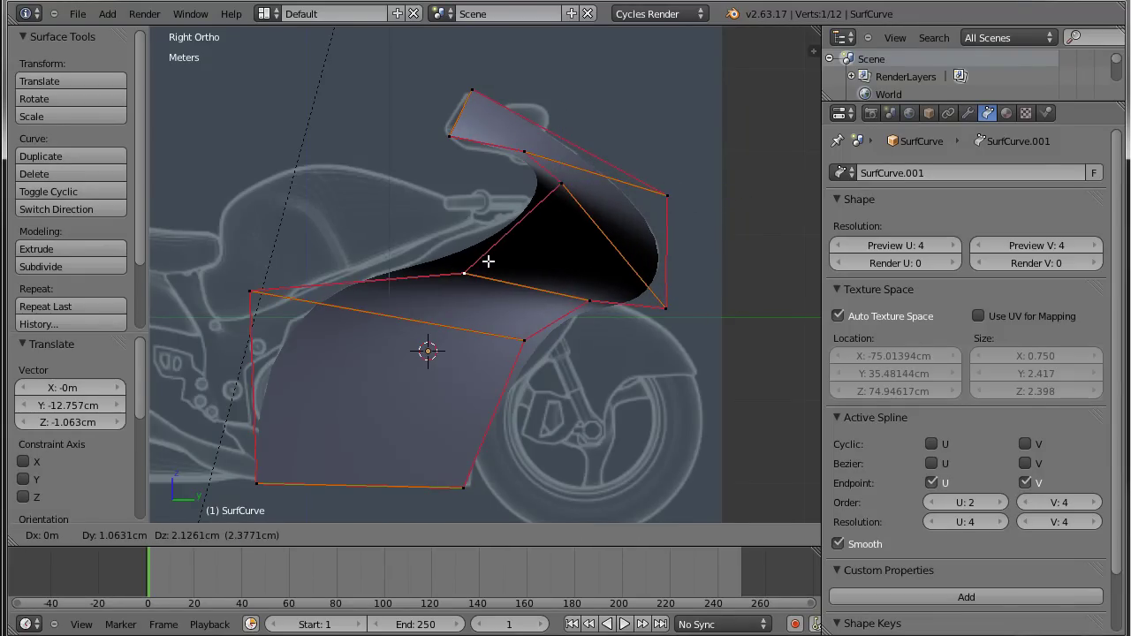
{"action": "left_click", "coordinate": [495, 242]}
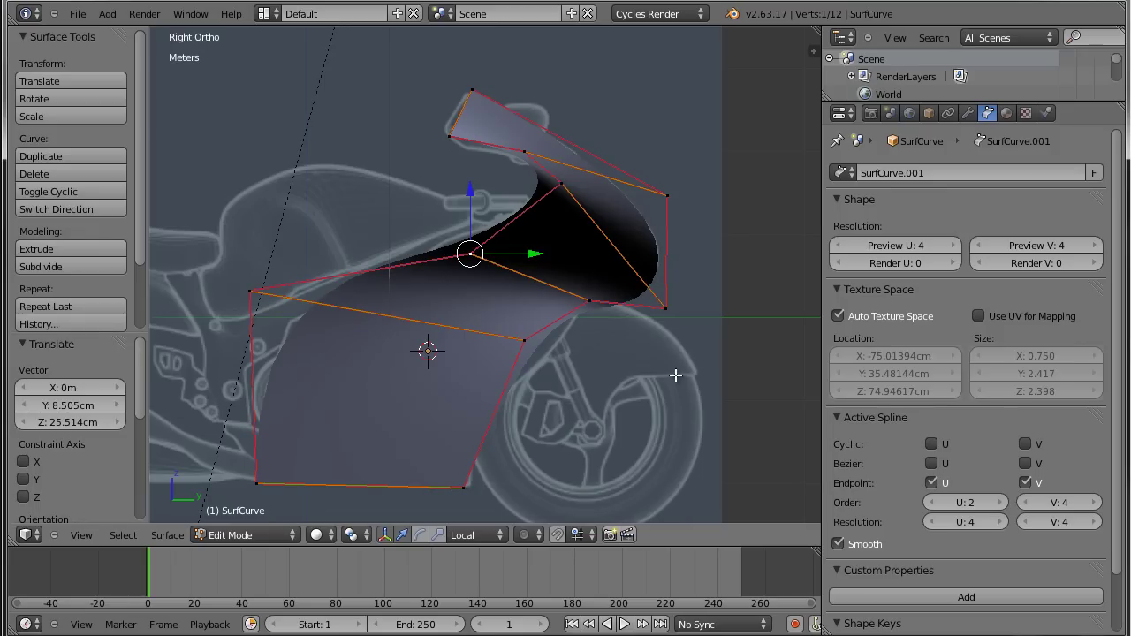
In the rear view, raise the interior point vertically and move the point above the wheel inward.
{"action": "key", "text": "ctrl+KP_1"}
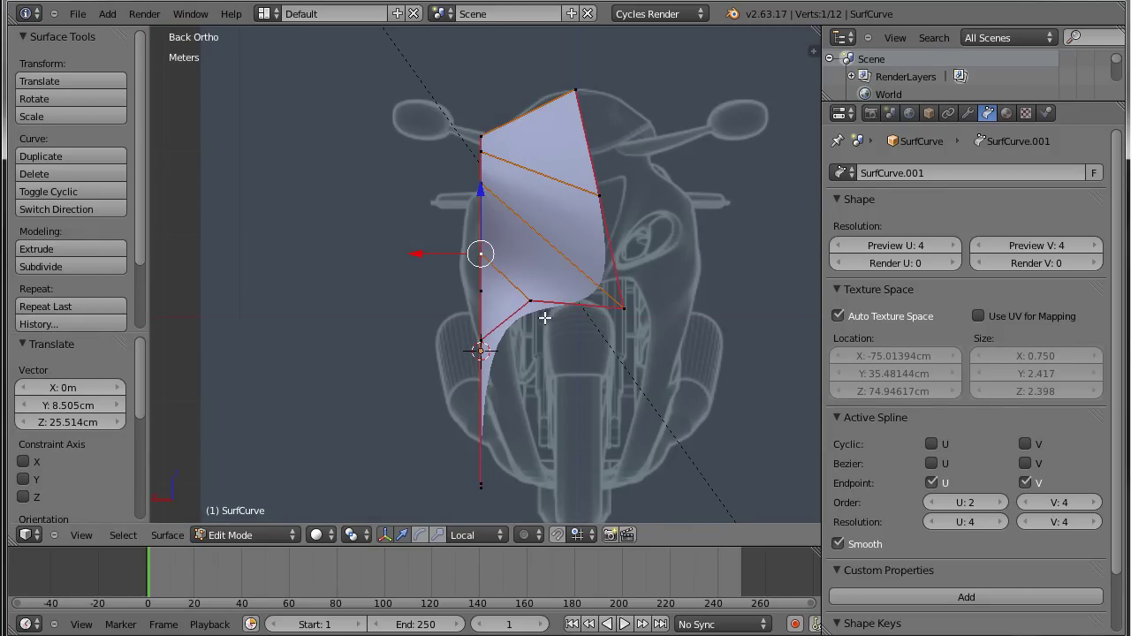
{"action": "scroll", "coordinate": [571, 327], "scroll_direction": "up", "scroll_amount": 2}
{"action": "scroll", "coordinate": [578, 322], "scroll_direction": "down", "scroll_amount": 1}
{"action": "right_click", "coordinate": [535, 299]}
{"action": "key", "text": "g"}
{"action": "key", "text": "z"}
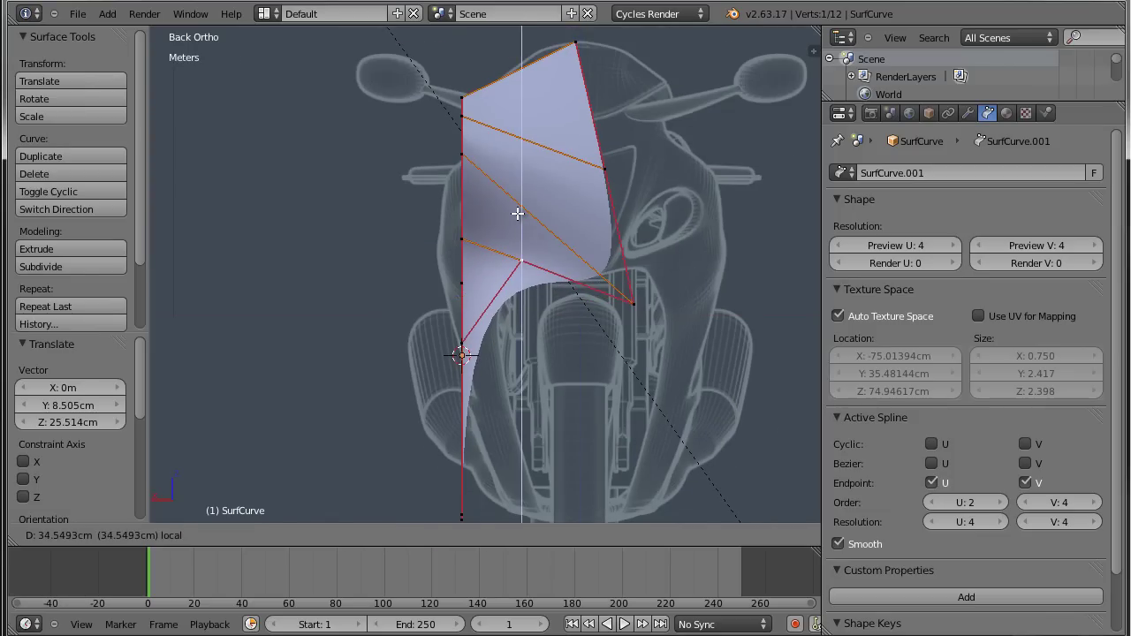
{"action": "left_click", "coordinate": [518, 224]}
{"action": "right_click", "coordinate": [630, 310]}
{"action": "key", "text": "g"}
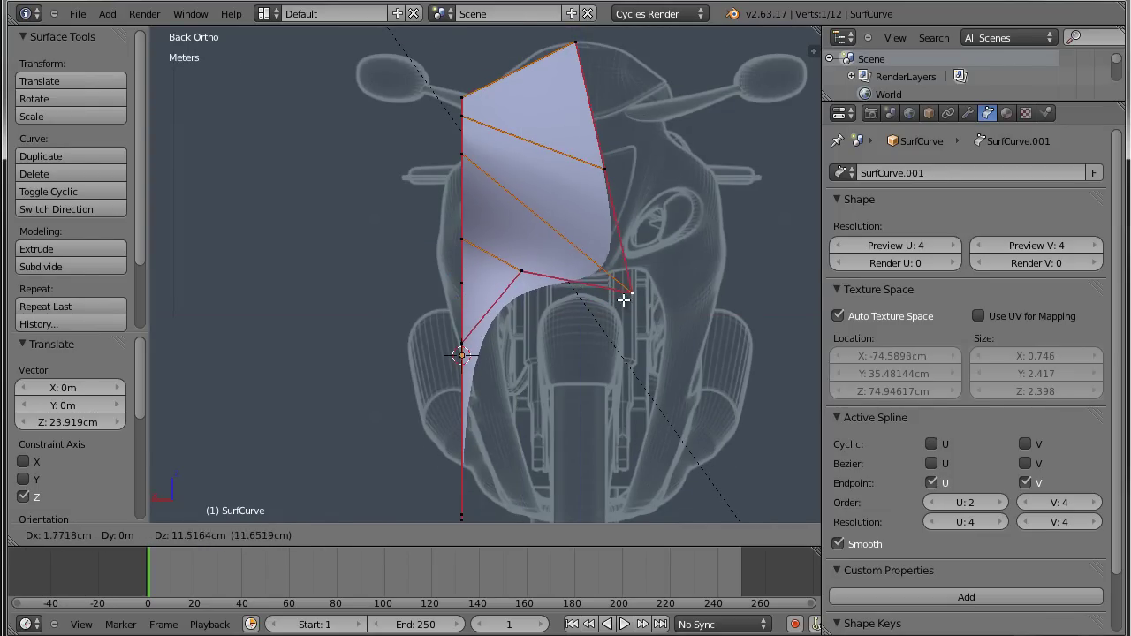
{"action": "left_click", "coordinate": [617, 302]}
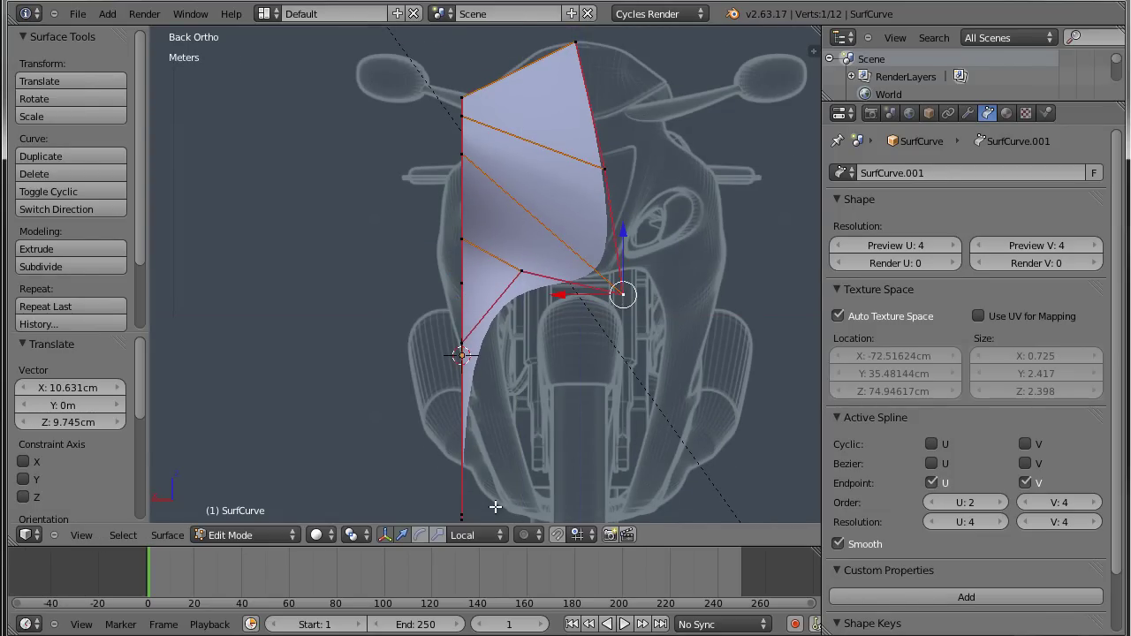
Slide the bottom control point outward along X to widen the fairing's lower edge.
{"action": "middle_click_drag", "start_coordinate": [495, 507], "coordinate": [452, 399], "text": "shift"}
{"action": "key", "text": "a"}
{"action": "right_click", "coordinate": [471, 418]}
{"action": "key", "text": "g"}
{"action": "key", "text": "x"}
{"action": "key", "text": "x"}
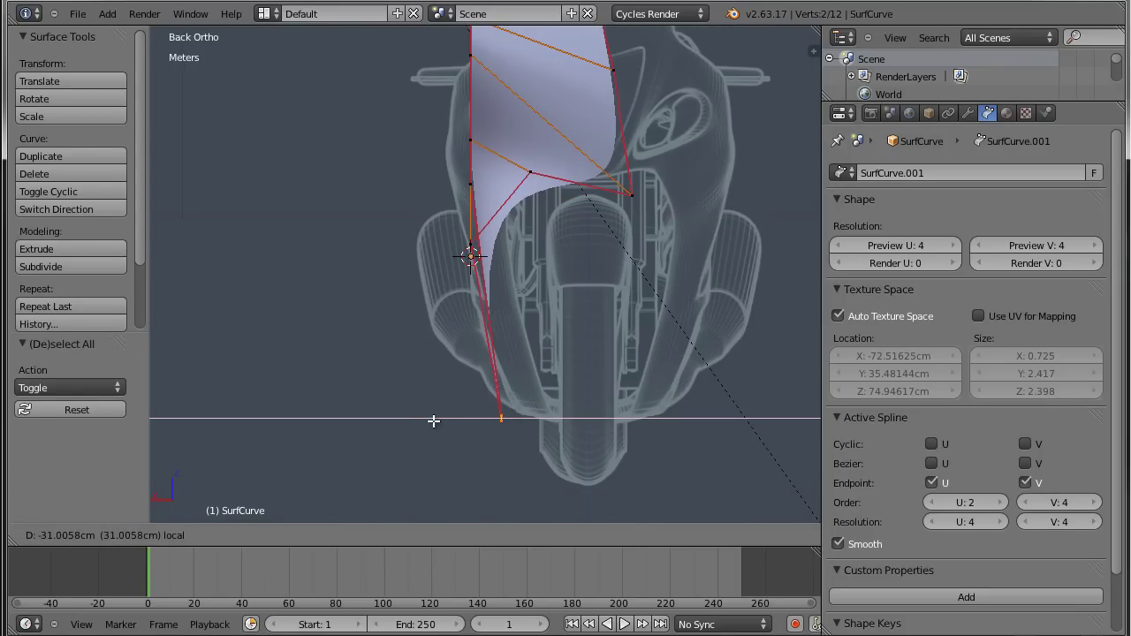
{"action": "left_click", "coordinate": [434, 421]}
{"action": "mouse_move", "coordinate": [524, 442]}
{"action": "middle_mouse_down"}
{"action": "mouse_move", "coordinate": [480, 462]}
{"action": "mouse_move", "coordinate": [596, 467]}
{"action": "mouse_move", "coordinate": [558, 450]}
{"action": "mouse_move", "coordinate": [583, 440]}
{"action": "mouse_move", "coordinate": [588, 454]}
{"action": "mouse_move", "coordinate": [609, 454]}
{"action": "mouse_move", "coordinate": [466, 446]}
{"action": "middle_mouse_up"}
{"action": "key", "text": "ctrl+KP_1"}
{"action": "key", "text": "ctrl+KP_1"}
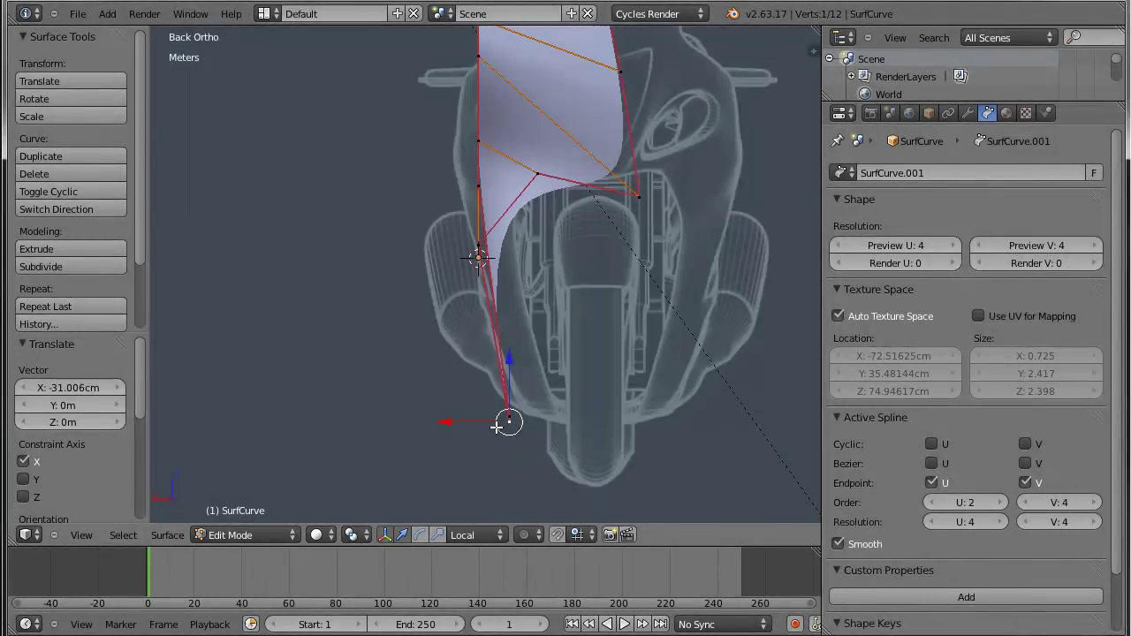
{"action": "left_click_drag", "start_coordinate": [464, 424], "coordinate": [525, 424]}
Move the control point beside the wheel sideways along X.
{"action": "right_click", "coordinate": [478, 247]}
{"action": "key", "text": "g"}
{"action": "key", "text": "x"}
{"action": "key", "text": "x"}
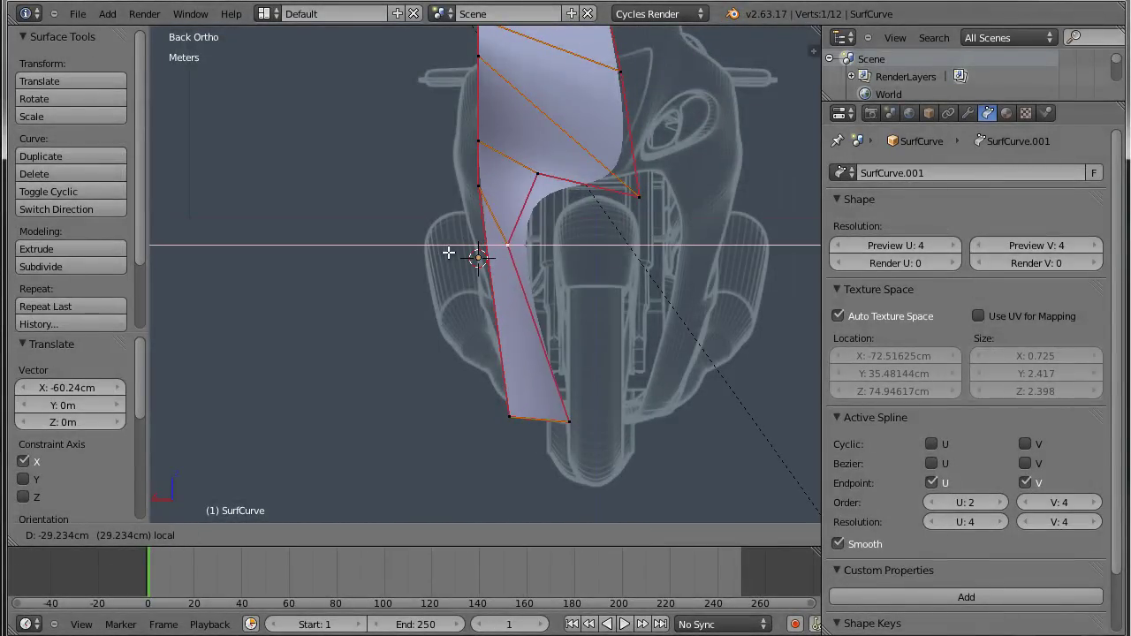
{"action": "left_click", "coordinate": [435, 260]}
{"action": "mouse_move", "coordinate": [561, 253]}
{"action": "middle_mouse_down"}
{"action": "mouse_move", "coordinate": [710, 306]}
{"action": "mouse_move", "coordinate": [750, 244]}
{"action": "mouse_move", "coordinate": [696, 262]}
{"action": "mouse_move", "coordinate": [663, 250]}
{"action": "mouse_move", "coordinate": [660, 432]}
{"action": "mouse_move", "coordinate": [708, 354]}
{"action": "mouse_move", "coordinate": [735, 343]}
{"action": "mouse_move", "coordinate": [712, 345]}
{"action": "middle_mouse_up"}
In top view, shift the upper point (-8.859 cm in X) and the front point onto the top-view outline.
{"action": "key", "text": "KP_7"}
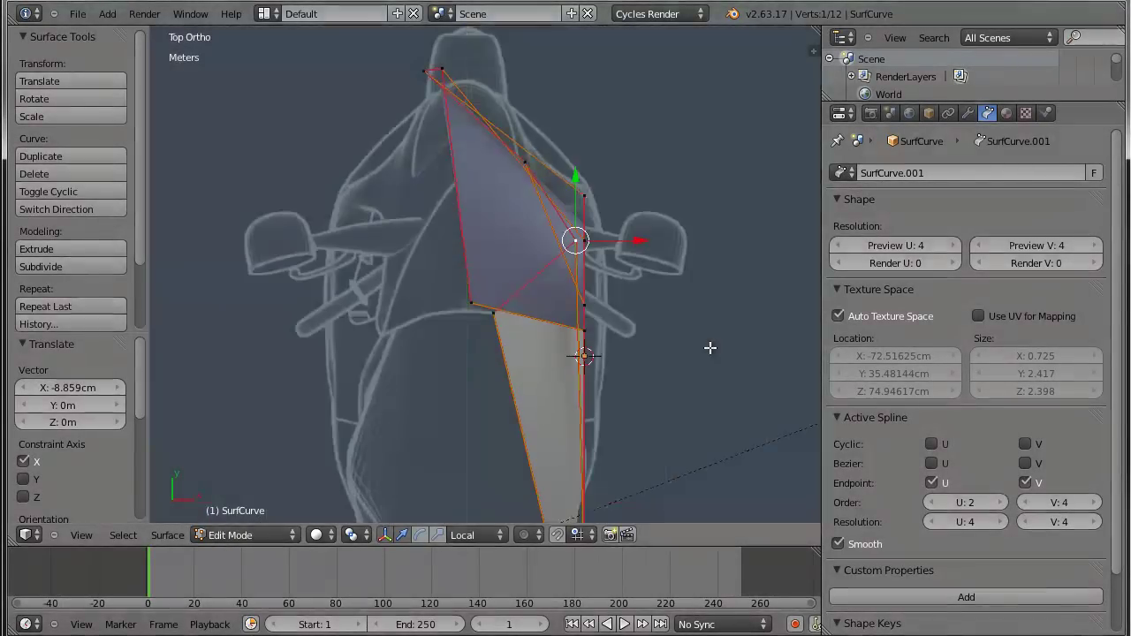
{"action": "mouse_move", "coordinate": [541, 178]}
{"action": "middle_mouse_down"}
{"action": "mouse_move", "coordinate": [548, 186]}
{"action": "mouse_move", "coordinate": [518, 209]}
{"action": "mouse_move", "coordinate": [457, 167]}
{"action": "mouse_move", "coordinate": [670, 184]}
{"action": "mouse_move", "coordinate": [586, 147]}
{"action": "middle_mouse_up"}
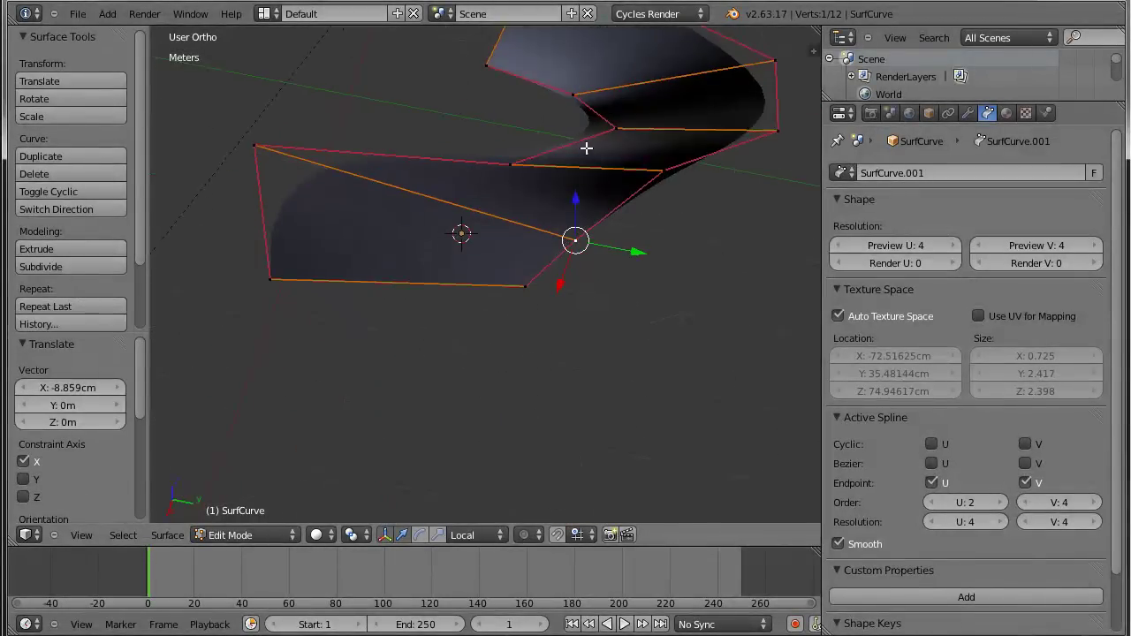
{"action": "key", "text": "KP_7"}
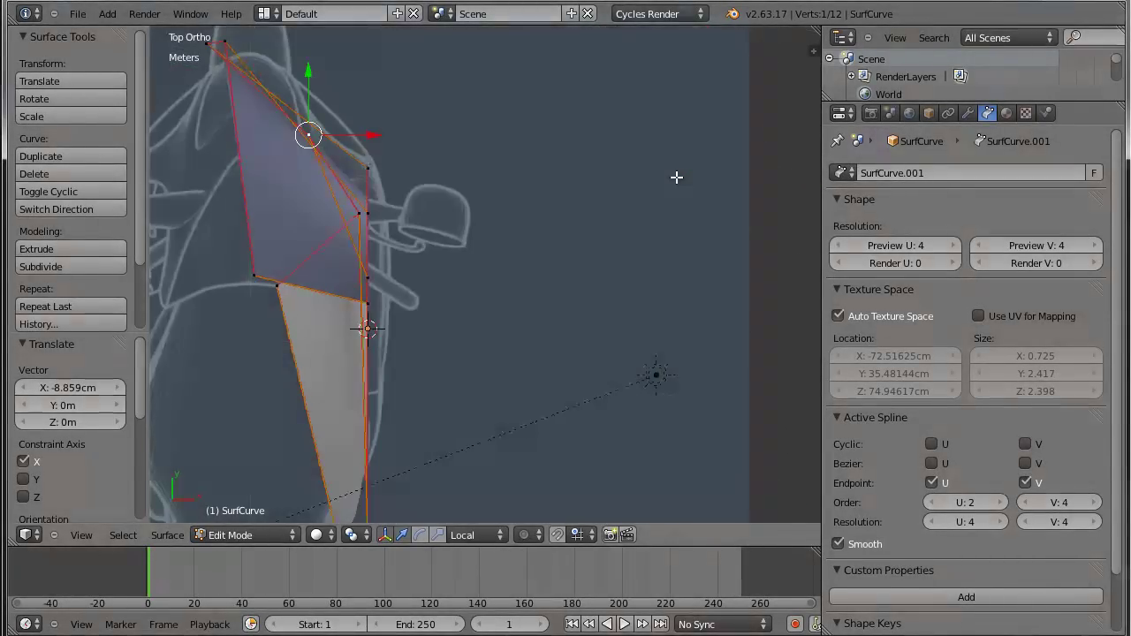
{"action": "key", "text": "g"}
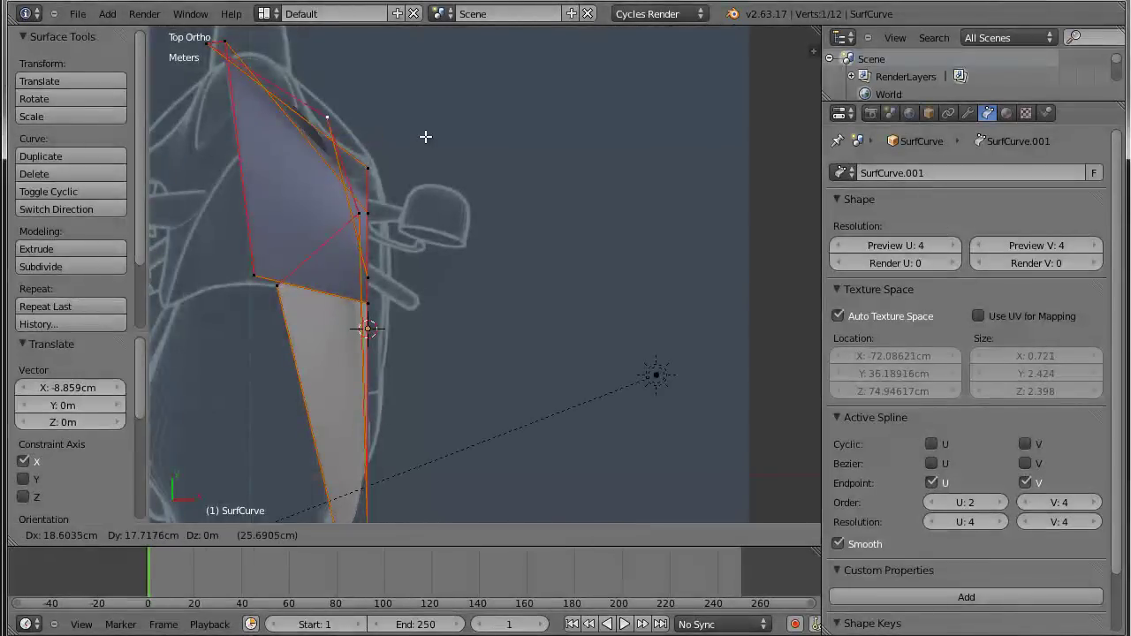
{"action": "left_click", "coordinate": [457, 123]}
{"action": "mouse_move", "coordinate": [409, 171]}
{"action": "middle_mouse_down"}
{"action": "mouse_move", "coordinate": [377, 207]}
{"action": "mouse_move", "coordinate": [323, 122]}
{"action": "mouse_move", "coordinate": [387, 242]}
{"action": "middle_mouse_up"}
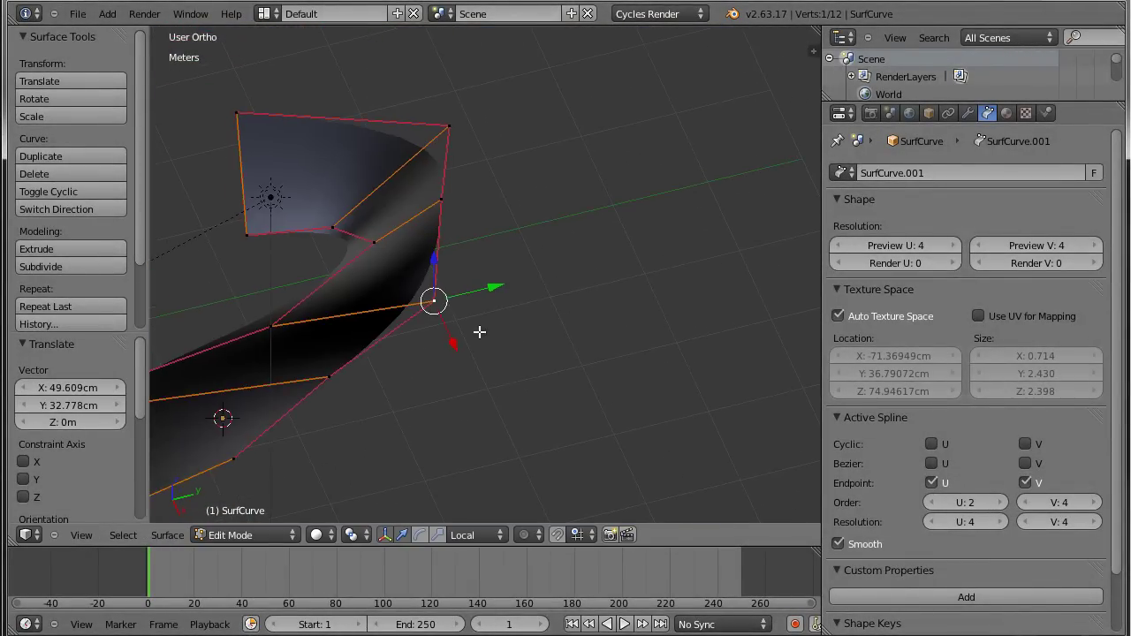
{"action": "key", "text": "KP_7"}
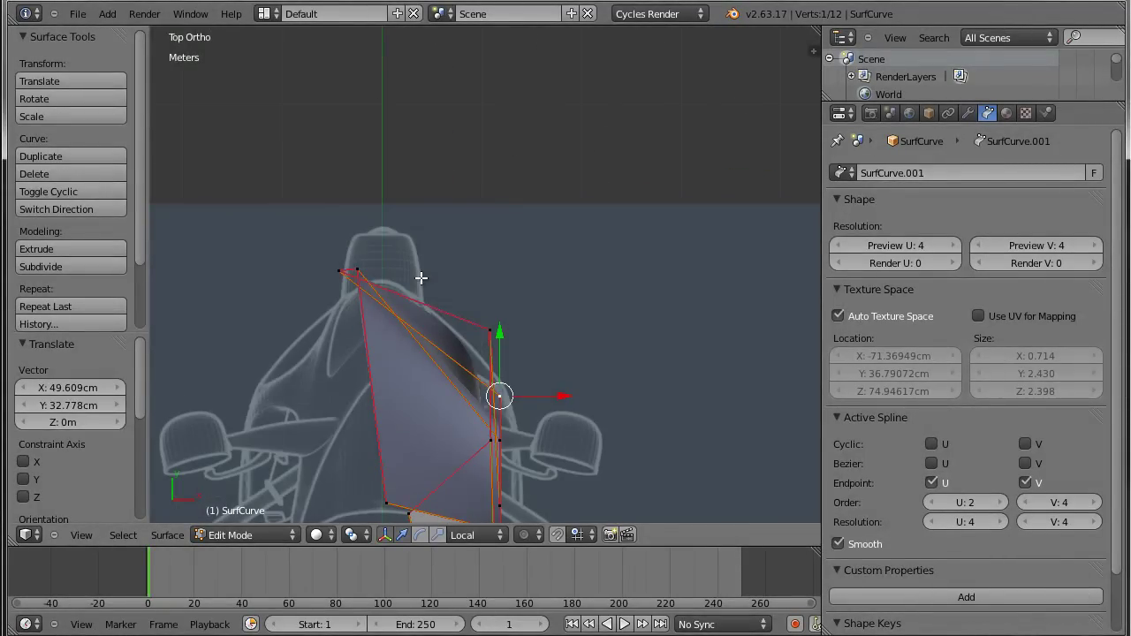
{"action": "key", "text": "g"}
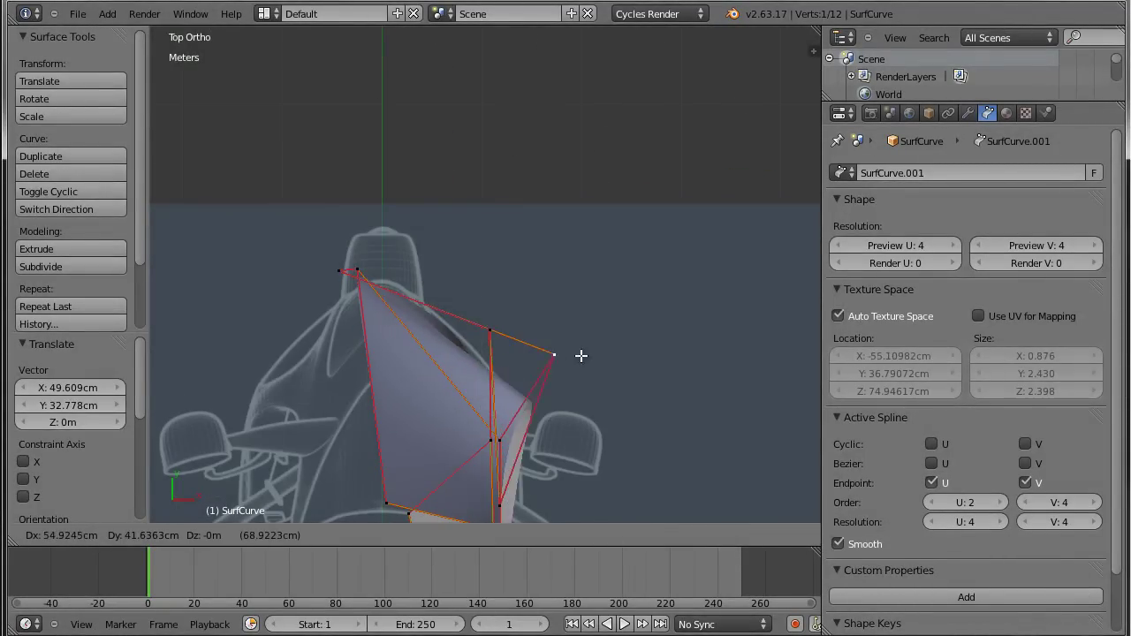
{"action": "left_click", "coordinate": [518, 366]}
{"action": "mouse_move", "coordinate": [519, 367]}
{"action": "middle_mouse_down"}
{"action": "mouse_move", "coordinate": [654, 405]}
{"action": "mouse_move", "coordinate": [661, 230]}
{"action": "mouse_move", "coordinate": [623, 303]}
{"action": "middle_mouse_up"}
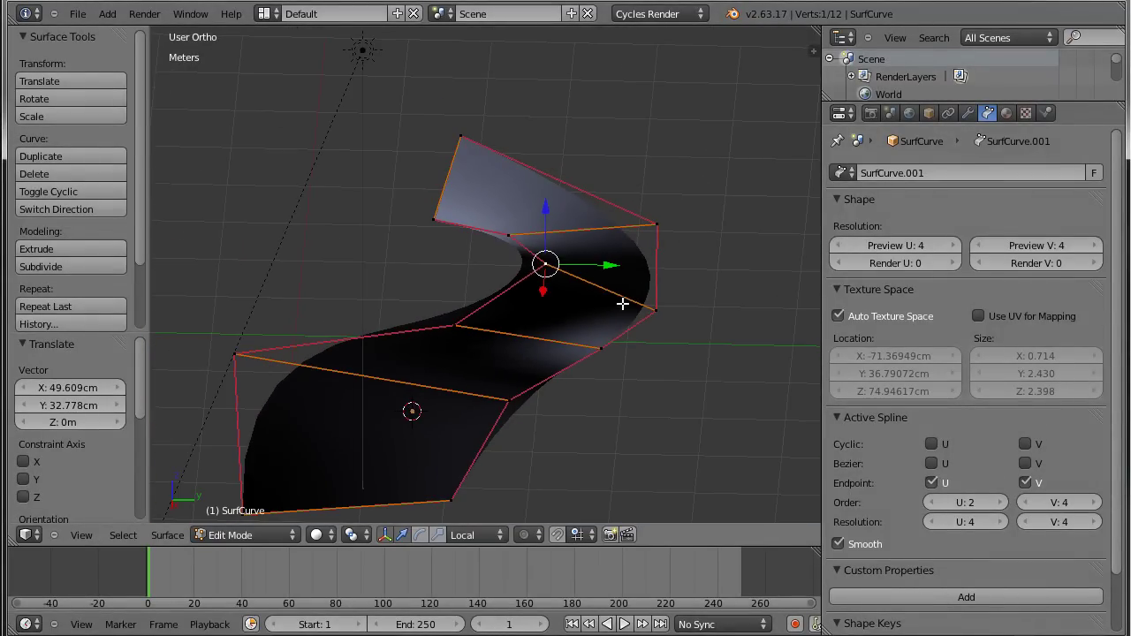
Select all control points and subdivide the whole fairing surface once.
{"action": "key", "text": "a"}
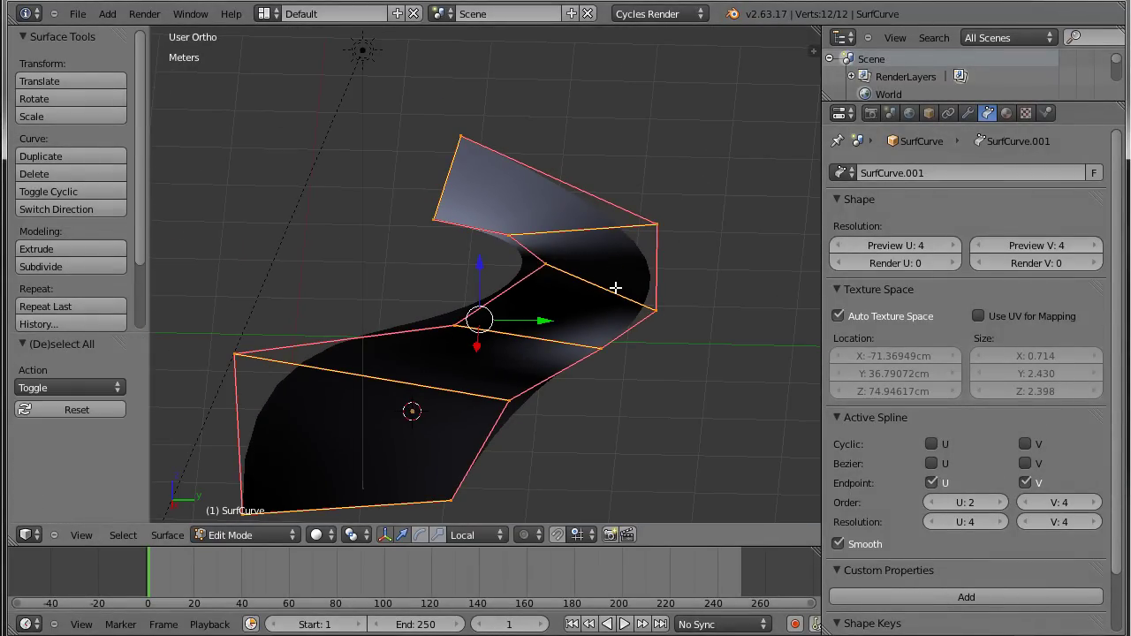
{"action": "key", "text": "w"}
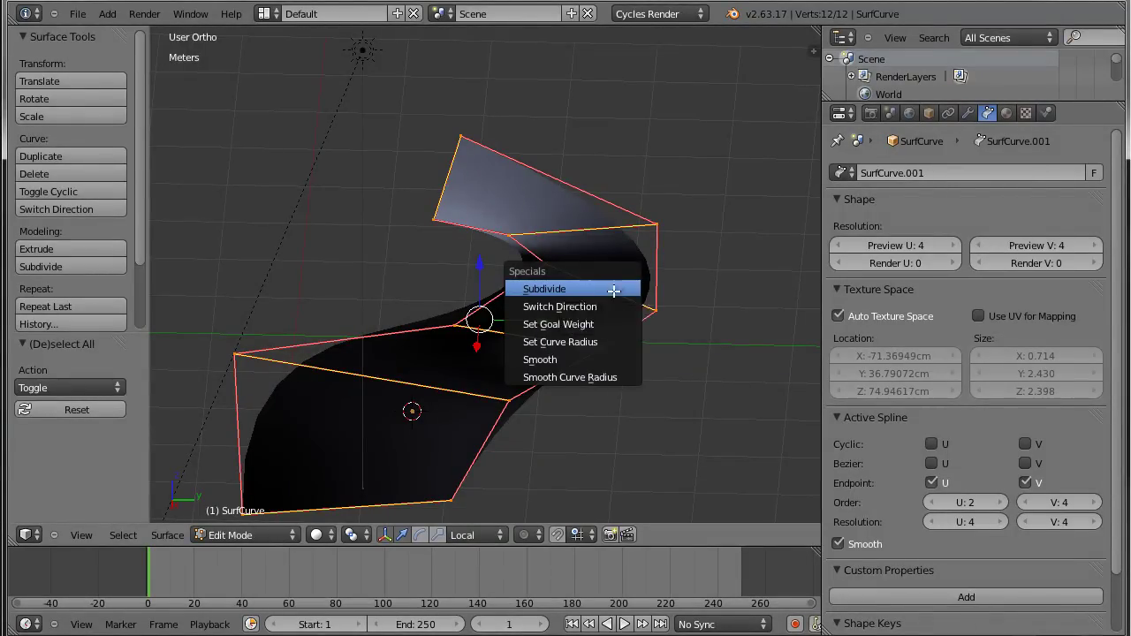
{"action": "left_click", "coordinate": [615, 288]}
{"action": "middle_click_drag", "start_coordinate": [704, 322], "coordinate": [734, 400]}
In Top view, shift the selected control point along X to follow the outline.
{"action": "key", "text": "KP_7"}
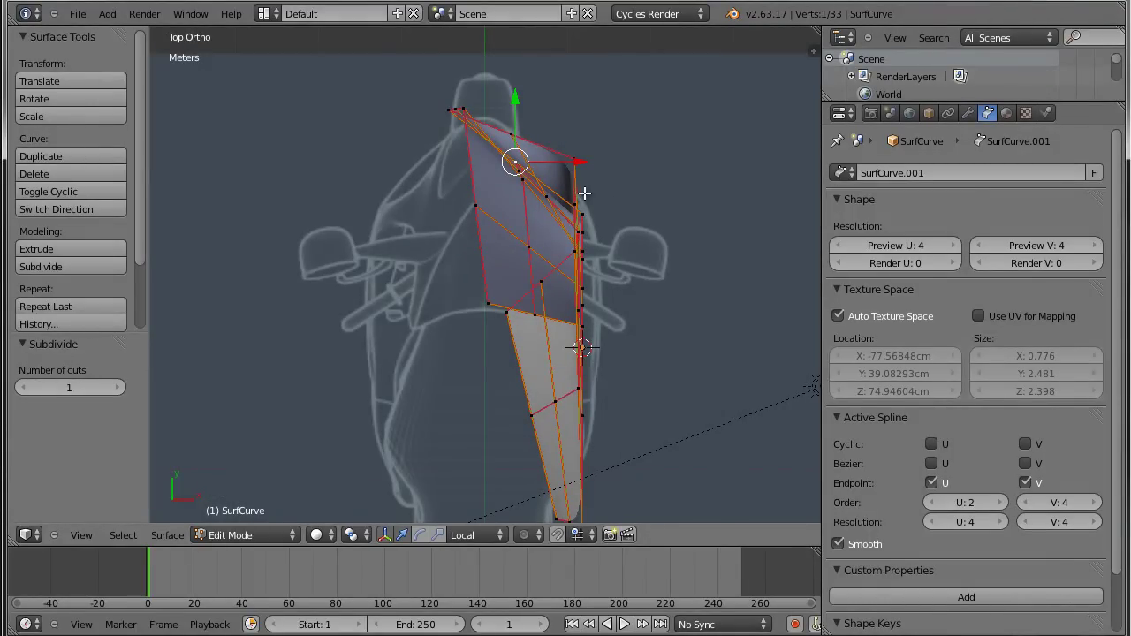
{"action": "key", "text": "g"}
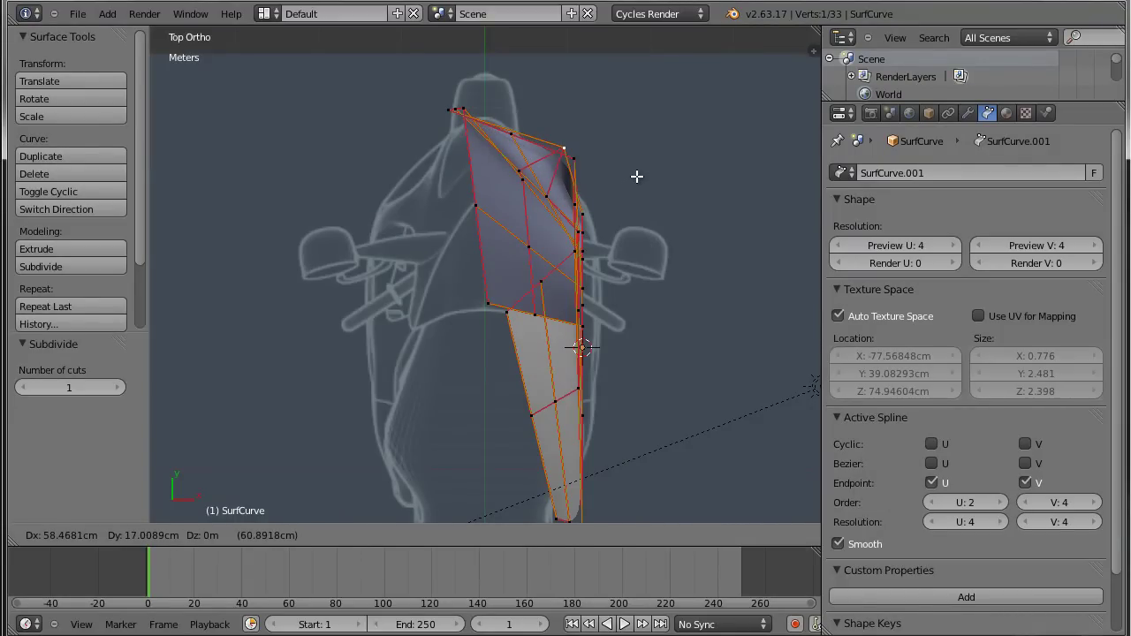
{"action": "left_click", "coordinate": [636, 176]}
{"action": "middle_click_drag", "start_coordinate": [627, 212], "coordinate": [512, 145]}
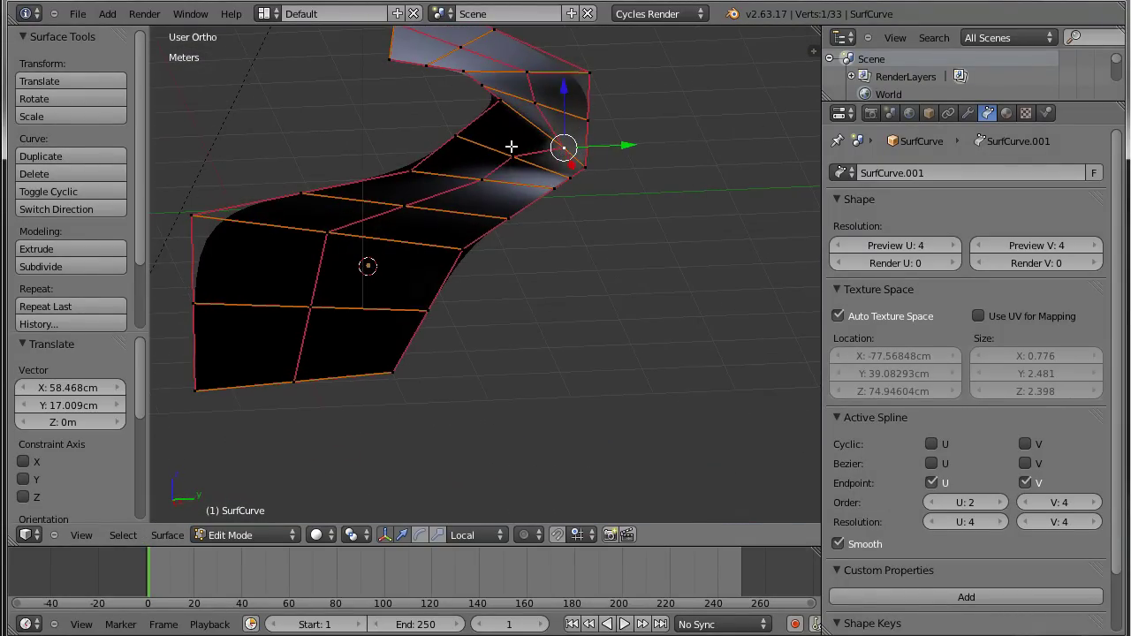
{"action": "middle_click_drag", "start_coordinate": [560, 201], "coordinate": [604, 313]}
{"action": "key", "text": "g"}
{"action": "key", "text": "z"}
{"action": "key", "text": "z"}
{"action": "left_click", "coordinate": [577, 222]}
{"action": "mouse_move", "coordinate": [577, 222]}
{"action": "middle_mouse_down"}
{"action": "mouse_move", "coordinate": [460, 106]}
{"action": "mouse_move", "coordinate": [692, 258]}
{"action": "mouse_move", "coordinate": [569, 261]}
{"action": "mouse_move", "coordinate": [563, 238]}
{"action": "mouse_move", "coordinate": [734, 247]}
{"action": "mouse_move", "coordinate": [628, 283]}
{"action": "mouse_move", "coordinate": [403, 275]}
{"action": "middle_mouse_up"}
{"action": "mouse_move", "coordinate": [354, 245]}
{"action": "middle_mouse_down"}
{"action": "mouse_move", "coordinate": [472, 316]}
{"action": "mouse_move", "coordinate": [388, 297]}
{"action": "middle_mouse_up"}
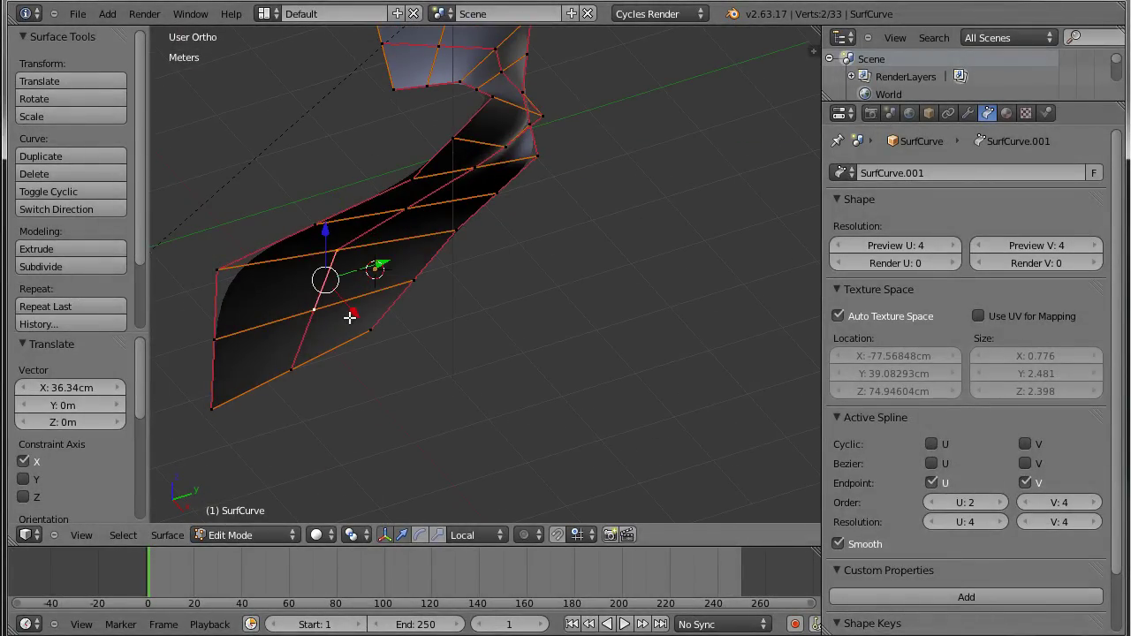
{"action": "key", "text": "g"}
{"action": "key", "text": "x"}
{"action": "left_click", "coordinate": [383, 291]}
Pick a different control vertex and reposition it along X.
{"action": "right_click", "coordinate": [406, 209]}
{"action": "key", "text": "g"}
{"action": "left_click", "coordinate": [432, 256]}
{"action": "key", "text": "g"}
{"action": "left_click", "coordinate": [361, 262]}
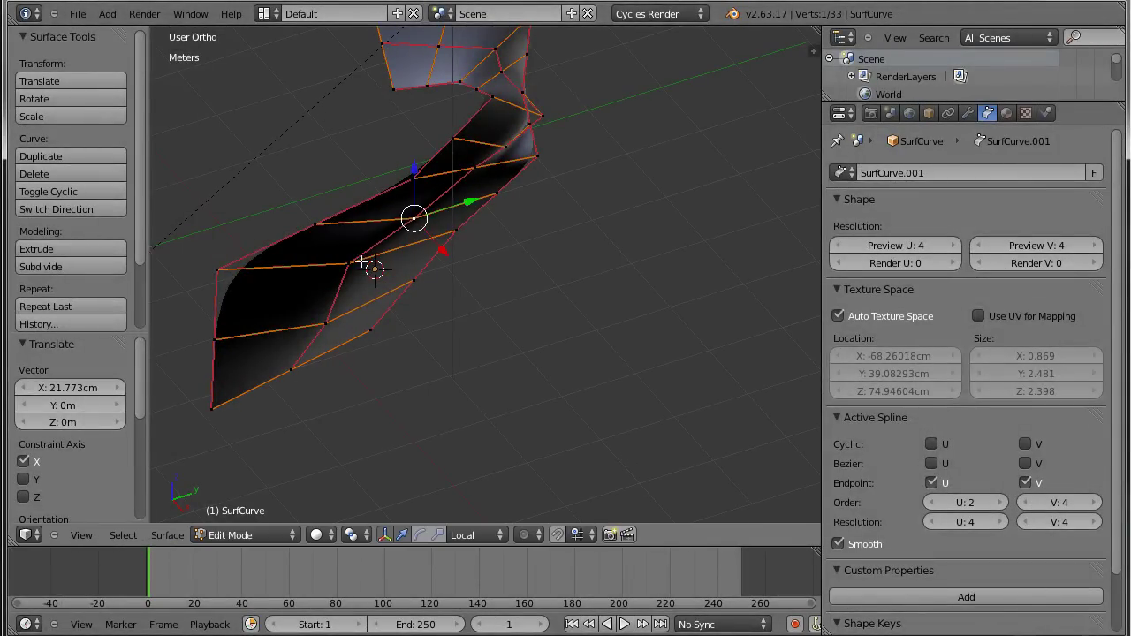
{"action": "key", "text": "g"}
{"action": "key", "text": "x"}
{"action": "left_click", "coordinate": [392, 308]}
{"action": "mouse_move", "coordinate": [391, 309]}
{"action": "middle_mouse_down"}
{"action": "mouse_move", "coordinate": [297, 240]}
{"action": "mouse_move", "coordinate": [380, 265]}
{"action": "mouse_move", "coordinate": [450, 253]}
{"action": "mouse_move", "coordinate": [504, 283]}
{"action": "mouse_move", "coordinate": [545, 328]}
{"action": "mouse_move", "coordinate": [590, 331]}
{"action": "middle_mouse_up"}
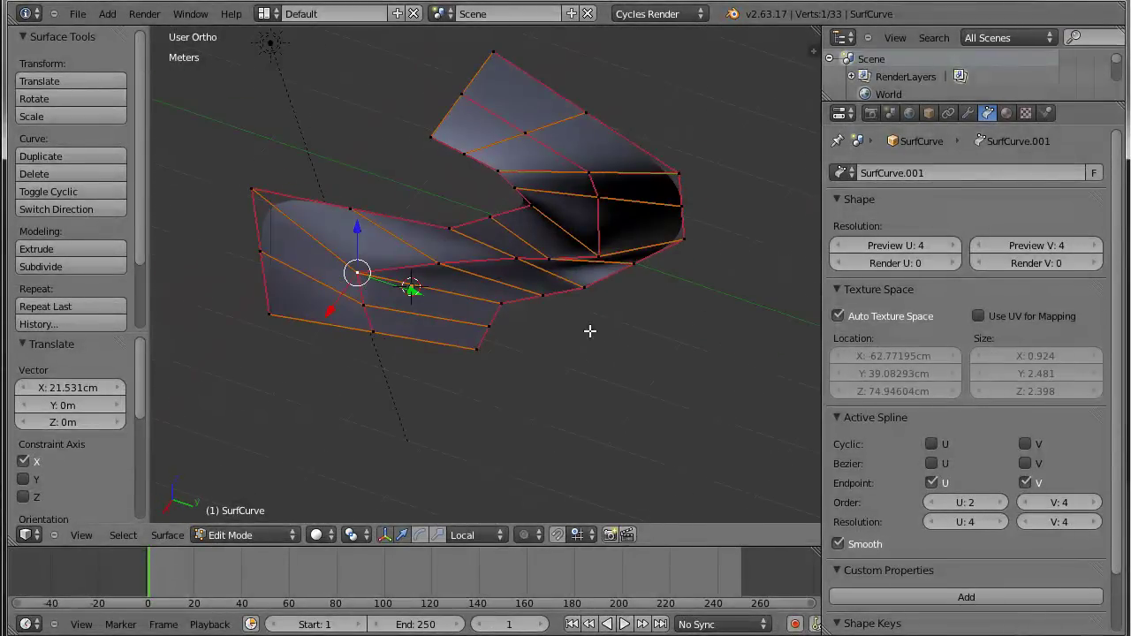
Back in Top view, slide another control point 17.428 cm along X to match the outline.
{"action": "key", "text": "KP_7"}
{"action": "scroll", "coordinate": [652, 255], "scroll_direction": "up", "scroll_amount": 1}
{"action": "scroll", "coordinate": [676, 261], "scroll_direction": "up", "scroll_amount": 1}
{"action": "mouse_move", "coordinate": [676, 261]}
{"action": "middle_mouse_down"}
{"action": "mouse_move", "coordinate": [566, 219]}
{"action": "mouse_move", "coordinate": [710, 235]}
{"action": "mouse_move", "coordinate": [599, 169]}
{"action": "mouse_move", "coordinate": [700, 228]}
{"action": "middle_mouse_up"}
{"action": "right_click", "coordinate": [706, 221]}
{"action": "left_click_drag", "start_coordinate": [731, 268], "coordinate": [750, 264]}
{"action": "key", "text": "KP_7"}
Box-select the top control points and move them along one axis.
{"action": "middle_click_drag", "start_coordinate": [699, 230], "coordinate": [734, 328], "text": "shift"}
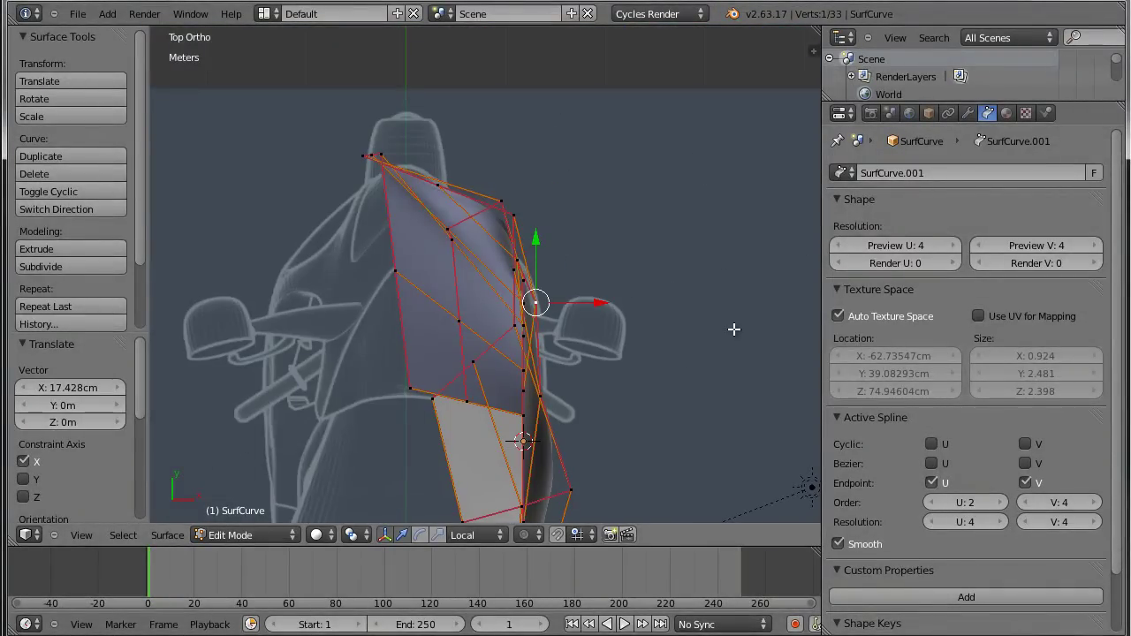
{"action": "key", "text": "a"}
{"action": "key", "text": "b"}
{"action": "left_click_drag", "start_coordinate": [329, 122], "coordinate": [393, 197]}
{"action": "key", "text": "g"}
{"action": "key", "text": "x"}
{"action": "key", "text": "x"}
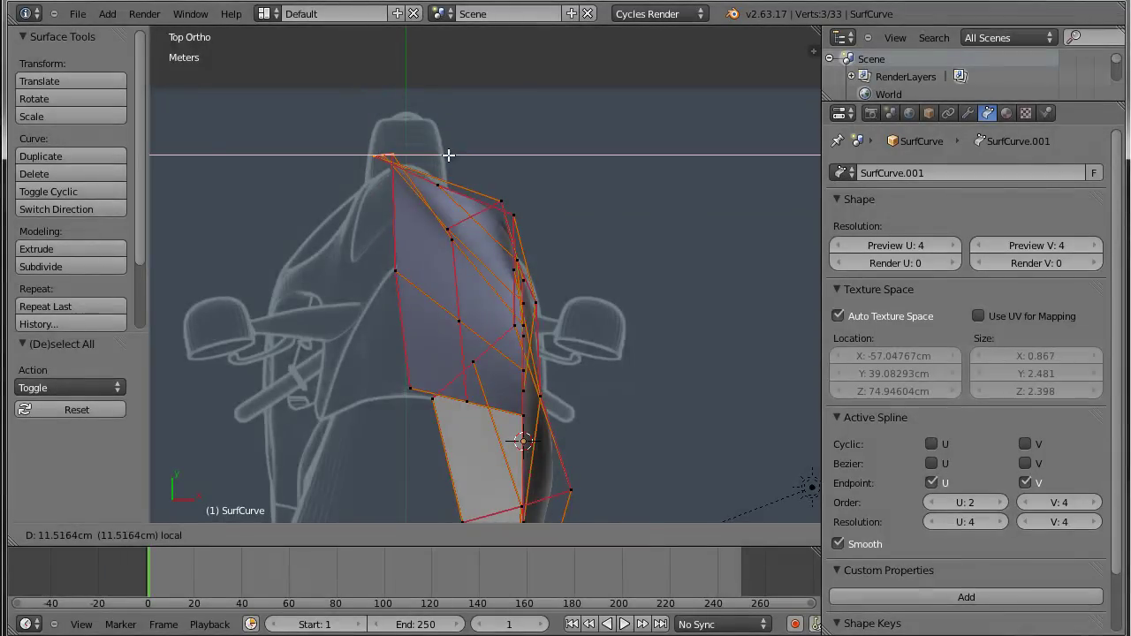
{"action": "left_click", "coordinate": [457, 156]}
Select a single control point and adjust it along Y, freely, then along X.
{"action": "right_click", "coordinate": [442, 183]}
{"action": "key", "text": "g"}
{"action": "key", "text": "y"}
{"action": "left_click", "coordinate": [437, 124]}
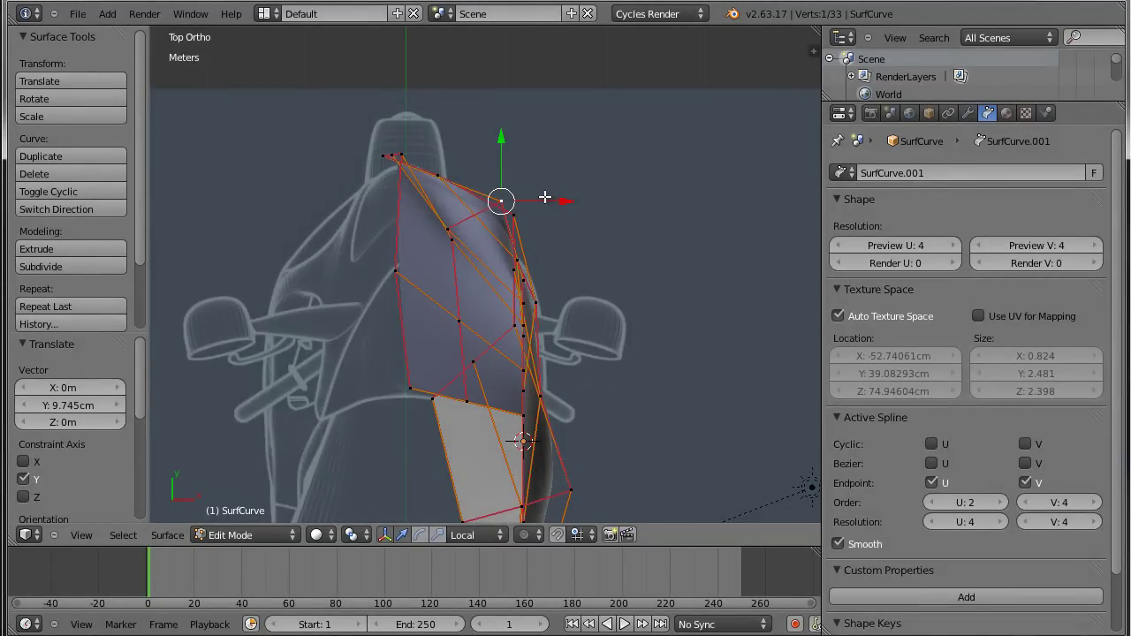
{"action": "key", "text": "g"}
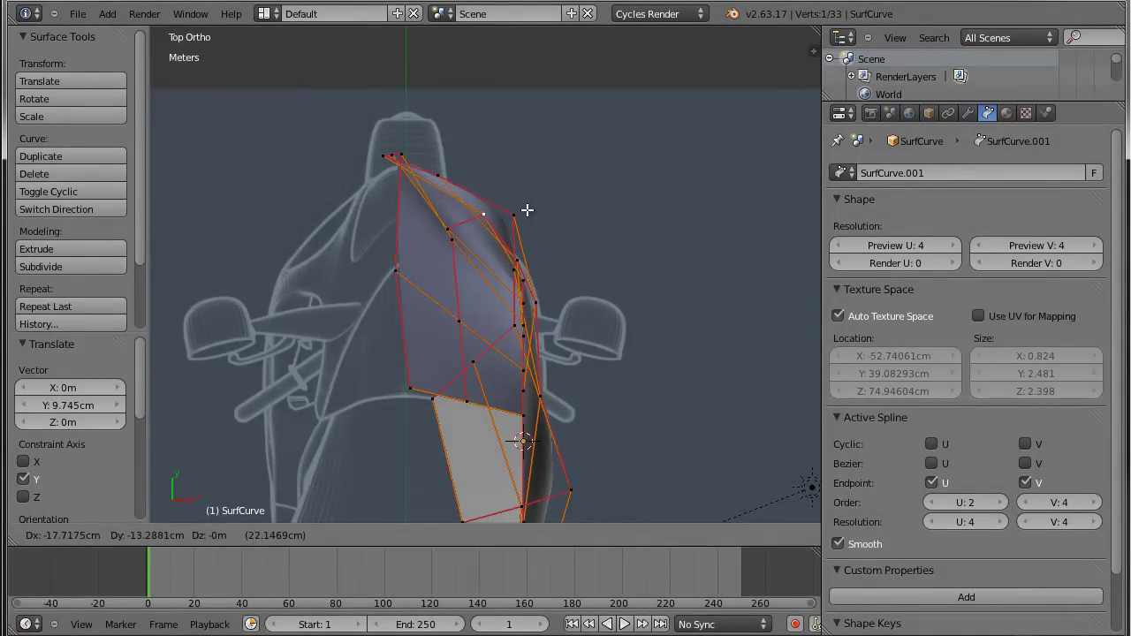
{"action": "left_click", "coordinate": [527, 209]}
{"action": "mouse_move", "coordinate": [603, 248]}
{"action": "middle_mouse_down"}
{"action": "mouse_move", "coordinate": [397, 157]}
{"action": "mouse_move", "coordinate": [316, 50]}
{"action": "mouse_move", "coordinate": [253, 57]}
{"action": "mouse_move", "coordinate": [376, 231]}
{"action": "middle_mouse_up"}
{"action": "middle_click_drag", "start_coordinate": [482, 247], "coordinate": [453, 265]}
{"action": "key", "text": "g"}
{"action": "key", "text": "x"}
{"action": "left_click", "coordinate": [425, 257]}
In Back view, raise the top point along Z and switch to wireframe display.
{"action": "key", "text": "ctrl+KP_1"}
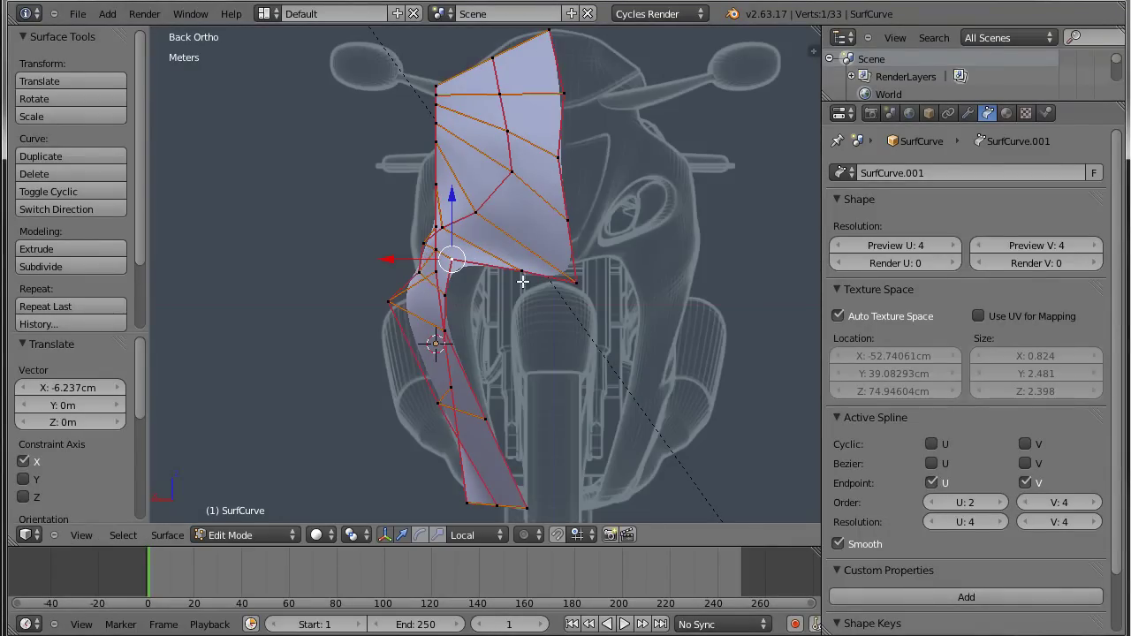
{"action": "key", "text": "g"}
{"action": "key", "text": "z"}
{"action": "left_click", "coordinate": [497, 25]}
{"action": "middle_click_drag", "start_coordinate": [640, 123], "coordinate": [673, 137], "text": "shift"}
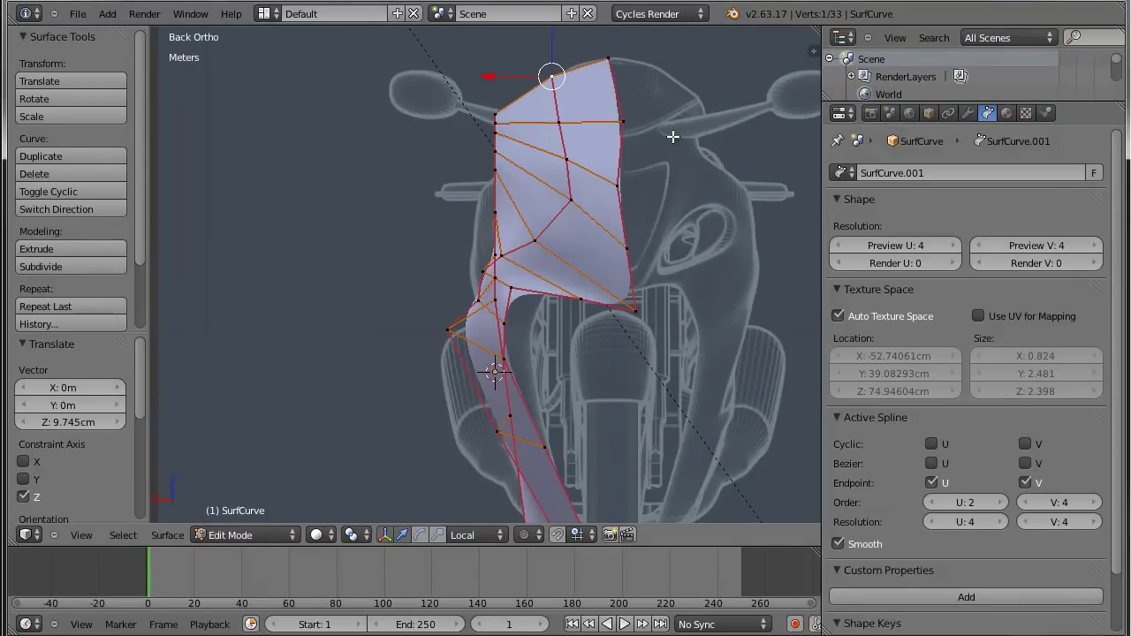
{"action": "key", "text": "z"}
{"action": "scroll", "coordinate": [528, 133], "scroll_direction": "up", "scroll_amount": 2}
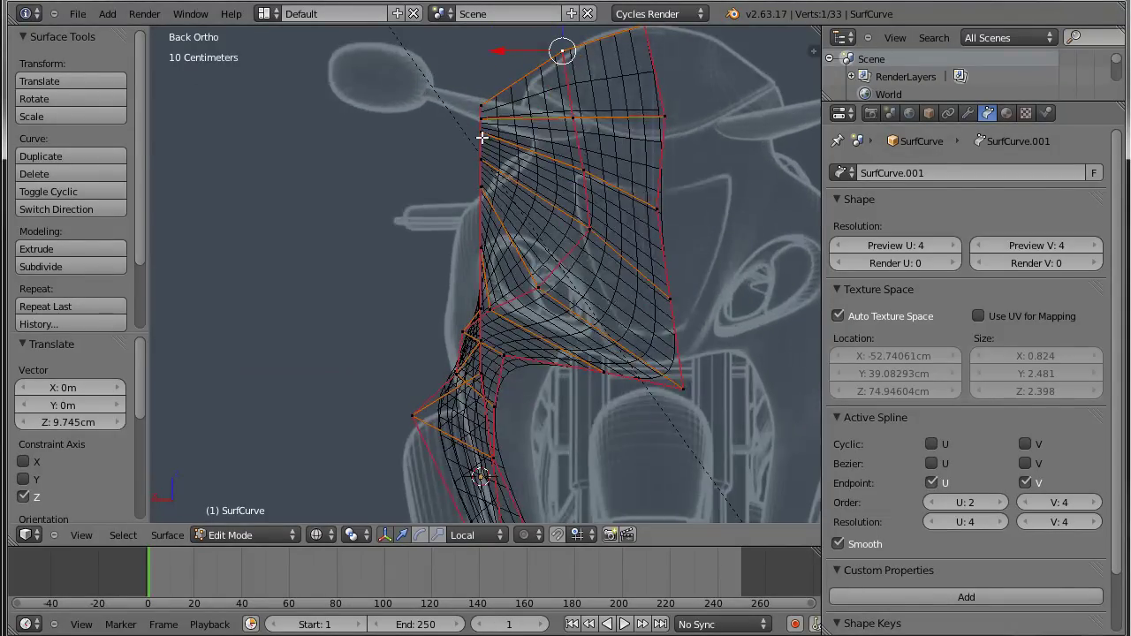
Shift the top point along X, then move the next point down along X and 14.149 cm lower in Z.
{"action": "key", "text": "g"}
{"action": "key", "text": "x"}
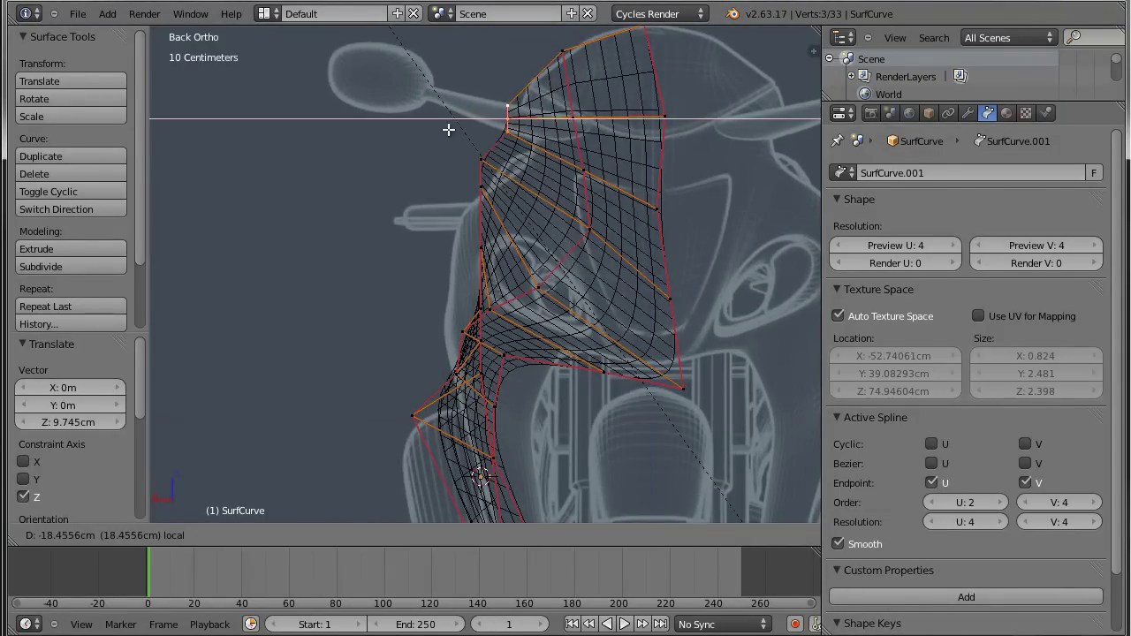
{"action": "left_click", "coordinate": [465, 127]}
{"action": "right_click", "coordinate": [475, 167]}
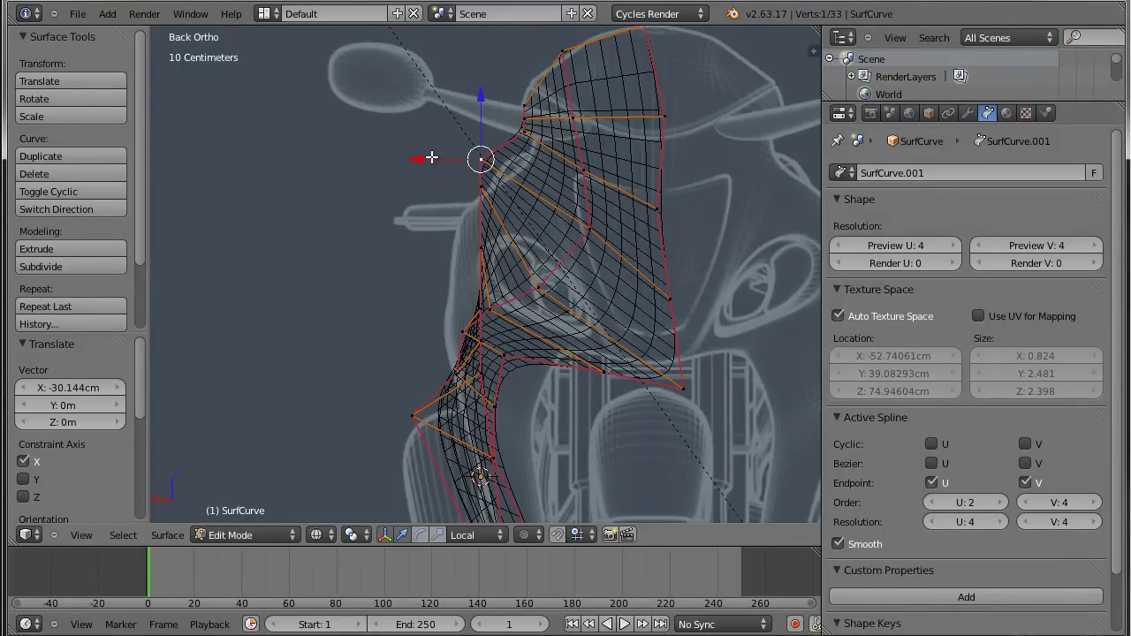
{"action": "key", "text": "g"}
{"action": "key", "text": "x"}
{"action": "left_click", "coordinate": [488, 189]}
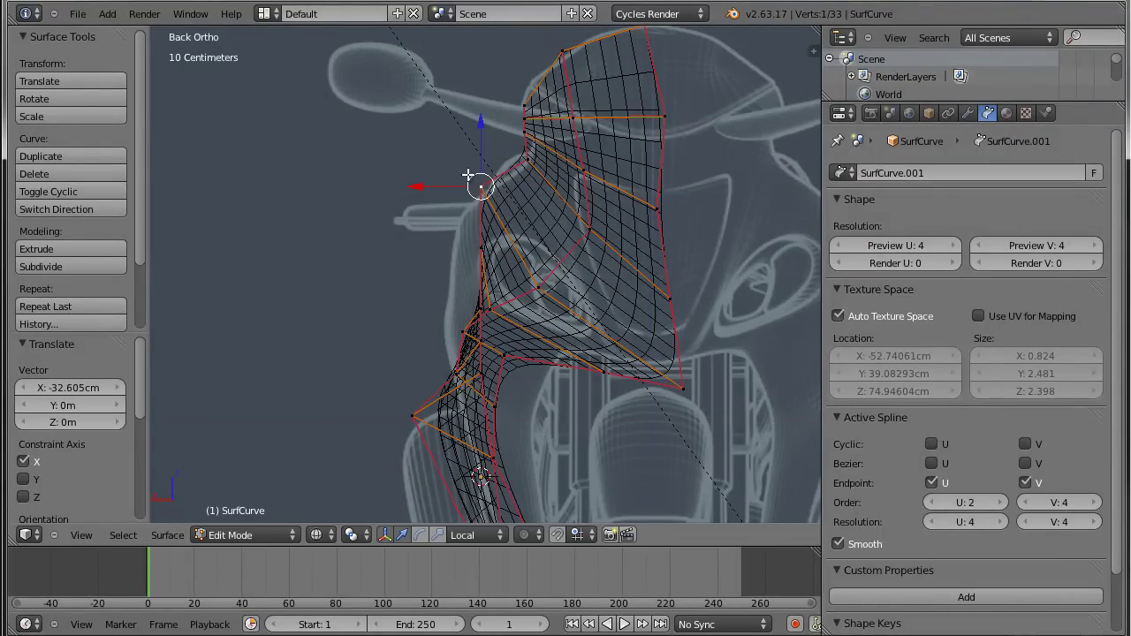
{"action": "key", "text": "g"}
{"action": "key", "text": "z"}
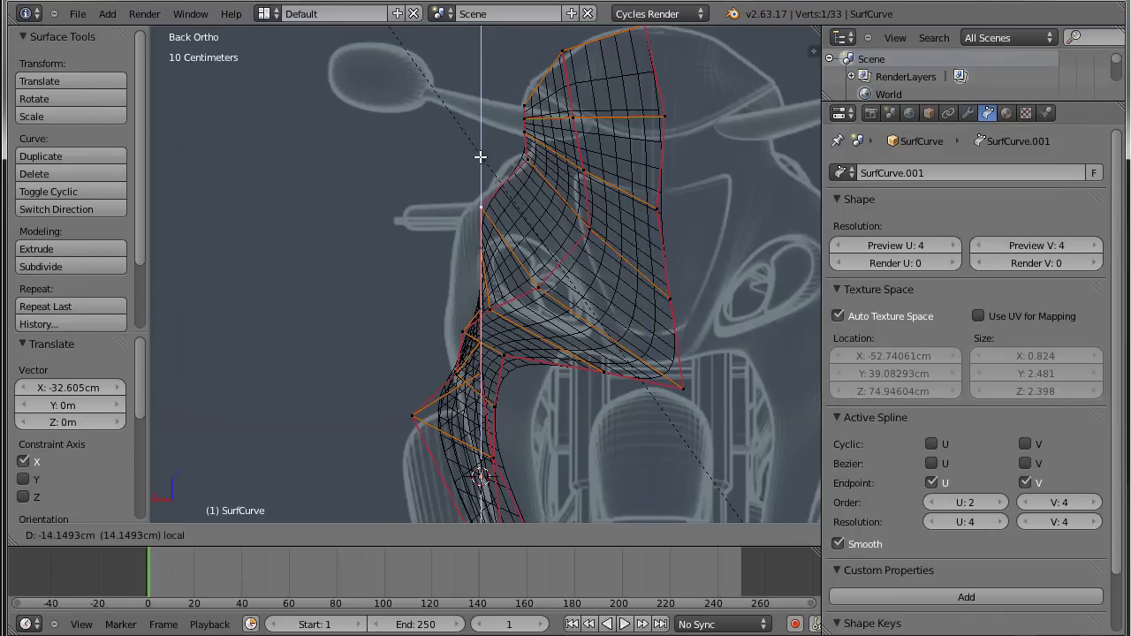
{"action": "left_click", "coordinate": [548, 209]}
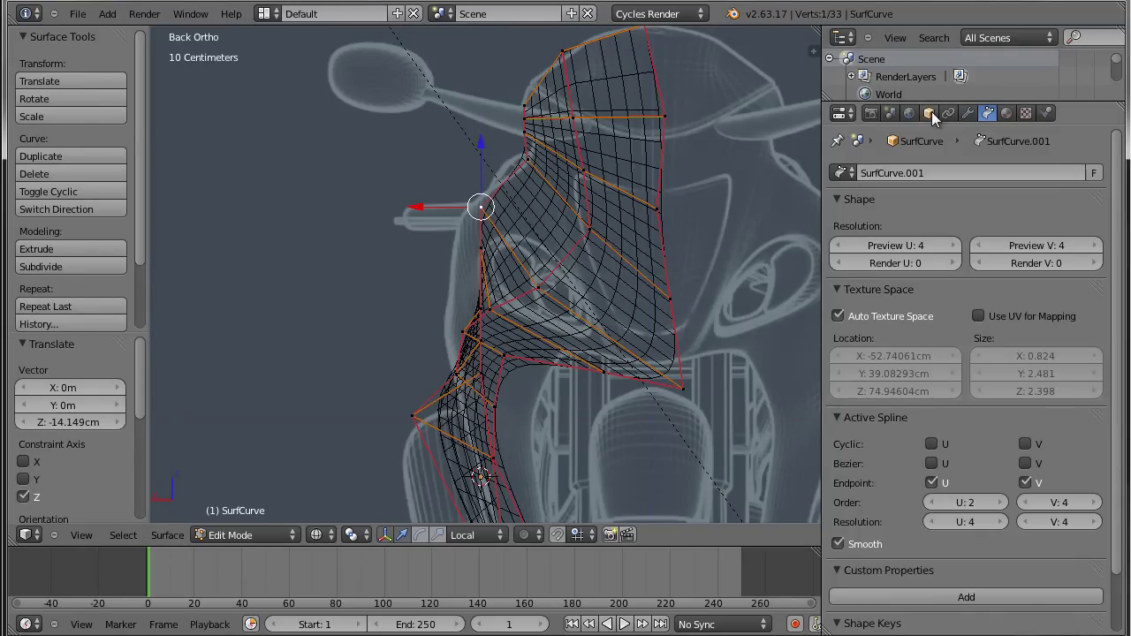
Show the surface object's properties in the Object tab.
{"action": "left_click", "coordinate": [929, 113]}
{"action": "scroll", "coordinate": [868, 552], "scroll_direction": "down", "scroll_amount": 3}
{"action": "scroll", "coordinate": [868, 551], "scroll_direction": "up", "scroll_amount": 3}
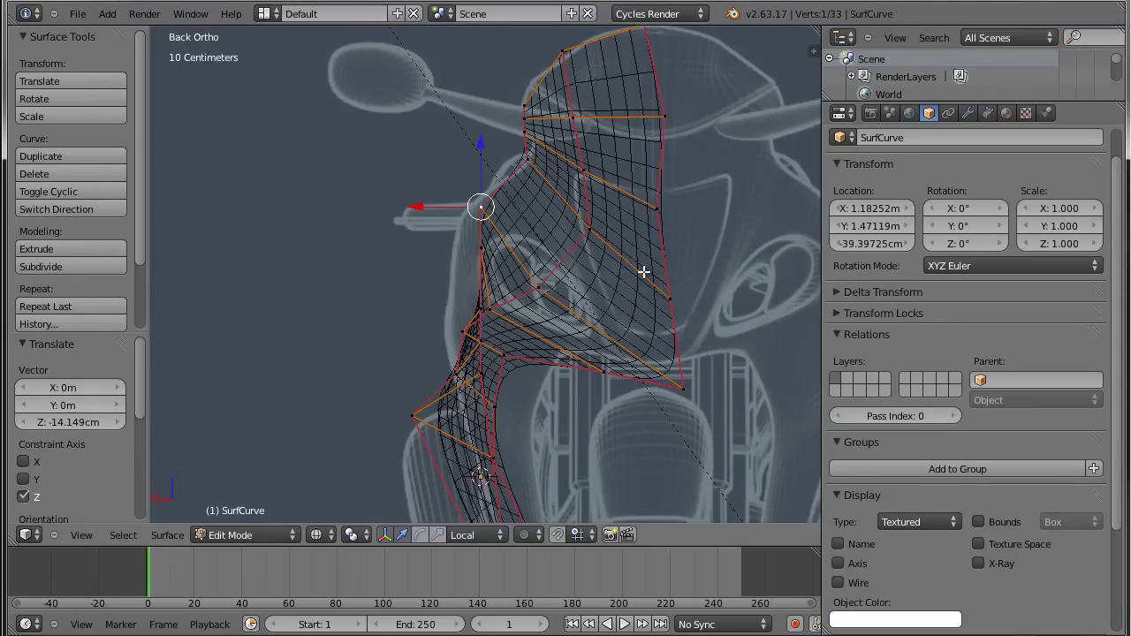
Switch the fairing to Object Mode and enable Wire in the Object tab's Display settings.
{"action": "key", "text": "Tab"}
{"action": "mouse_move", "coordinate": [633, 272]}
{"action": "middle_mouse_down"}
{"action": "mouse_move", "coordinate": [733, 281]}
{"action": "mouse_move", "coordinate": [699, 270]}
{"action": "mouse_move", "coordinate": [666, 235]}
{"action": "middle_mouse_up"}
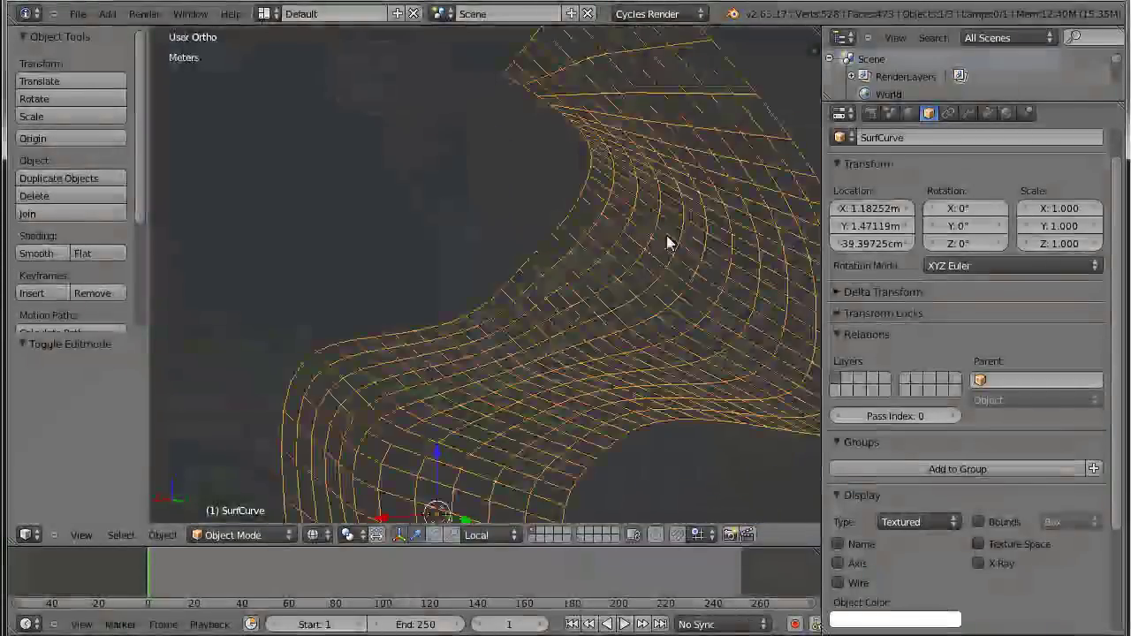
{"action": "scroll", "coordinate": [666, 235], "scroll_direction": "down", "scroll_amount": 4}
{"action": "mouse_move", "coordinate": [644, 287]}
{"action": "middle_mouse_down"}
{"action": "mouse_move", "coordinate": [660, 337]}
{"action": "mouse_move", "coordinate": [726, 348]}
{"action": "mouse_move", "coordinate": [749, 297]}
{"action": "mouse_move", "coordinate": [763, 359]}
{"action": "mouse_move", "coordinate": [722, 372]}
{"action": "mouse_move", "coordinate": [702, 351]}
{"action": "mouse_move", "coordinate": [707, 380]}
{"action": "mouse_move", "coordinate": [723, 350]}
{"action": "mouse_move", "coordinate": [691, 309]}
{"action": "mouse_move", "coordinate": [644, 341]}
{"action": "mouse_move", "coordinate": [548, 350]}
{"action": "mouse_move", "coordinate": [526, 327]}
{"action": "mouse_move", "coordinate": [702, 324]}
{"action": "mouse_move", "coordinate": [670, 351]}
{"action": "middle_mouse_up"}
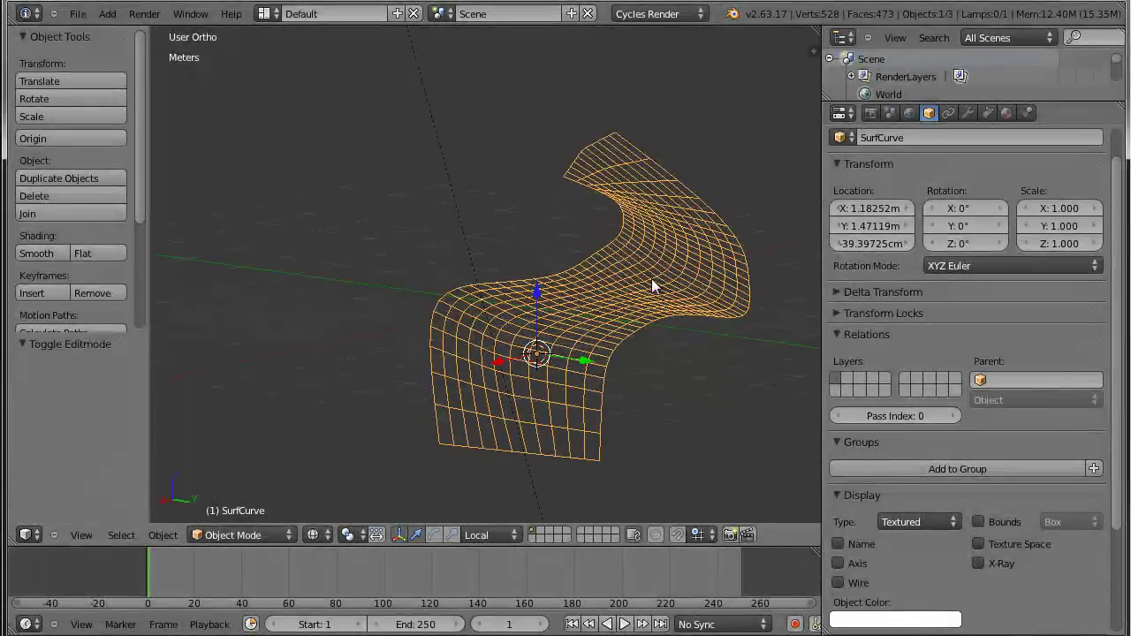
{"action": "mouse_move", "coordinate": [704, 306]}
{"action": "middle_mouse_down"}
{"action": "mouse_move", "coordinate": [593, 309]}
{"action": "mouse_move", "coordinate": [695, 309]}
{"action": "mouse_move", "coordinate": [655, 315]}
{"action": "middle_mouse_up"}
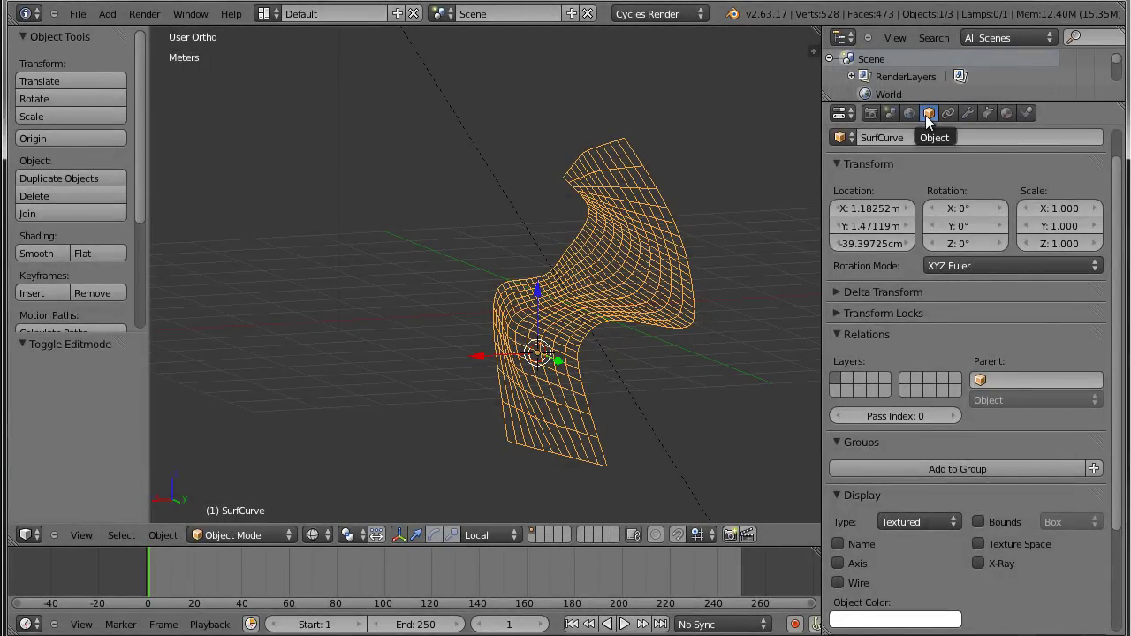
{"action": "left_click", "coordinate": [837, 494]}
{"action": "left_click", "coordinate": [839, 488]}
{"action": "left_click", "coordinate": [838, 582]}
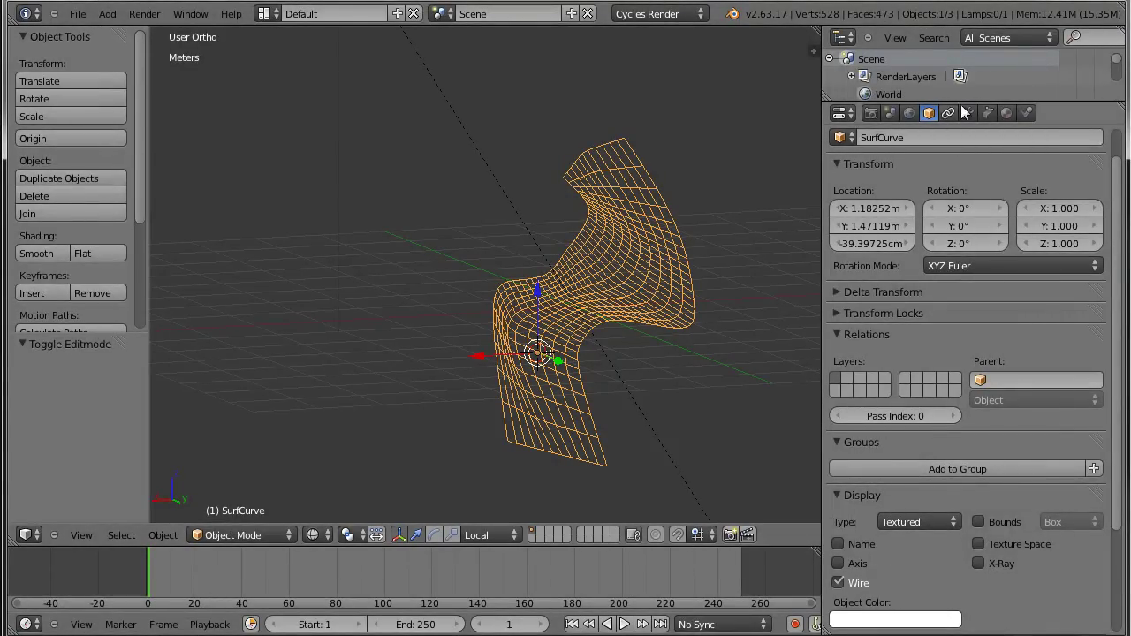
{"action": "left_click", "coordinate": [987, 111]}
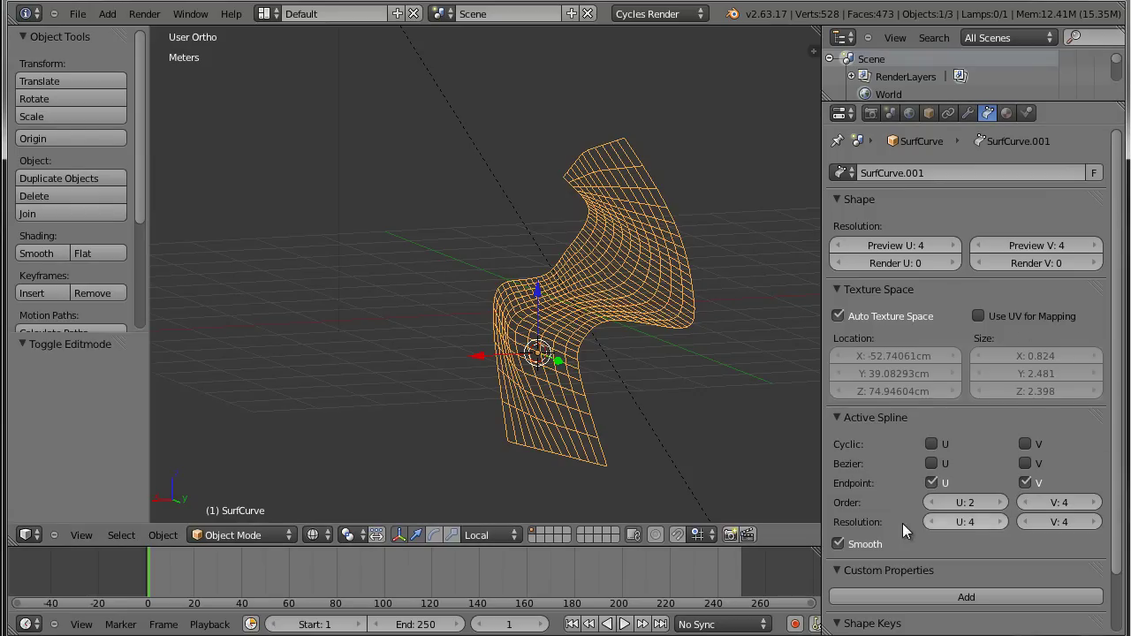
Set the active spline's Resolution U and V to 2.
{"action": "left_click", "coordinate": [834, 417]}
{"action": "left_click", "coordinate": [835, 417]}
{"action": "left_click", "coordinate": [835, 417]}
{"action": "left_click", "coordinate": [835, 417]}
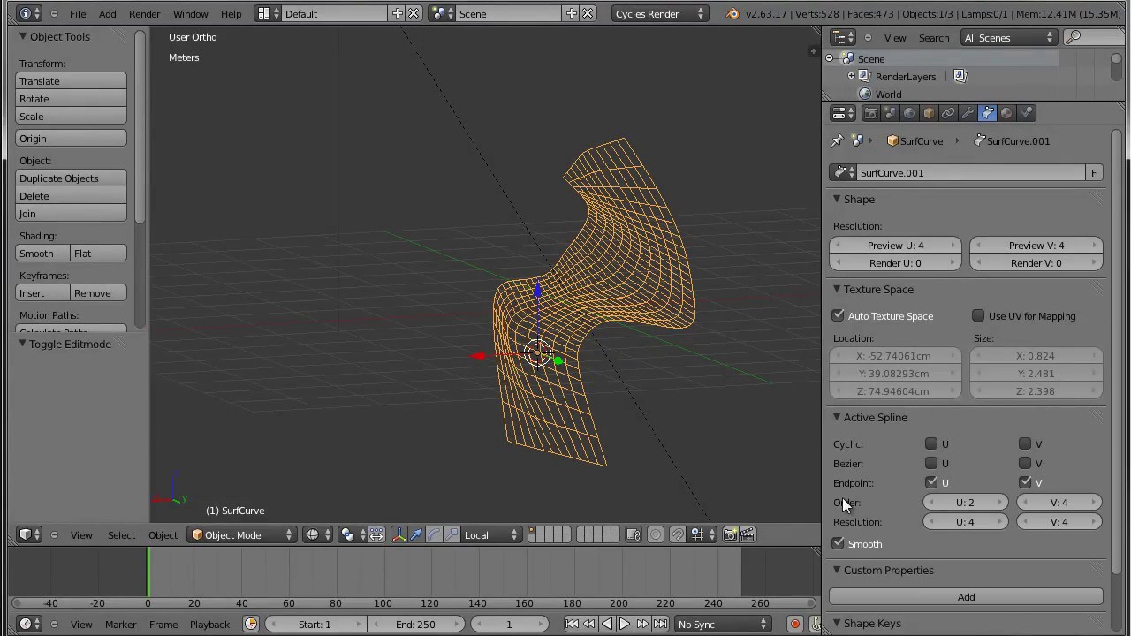
{"action": "left_click", "coordinate": [932, 522]}
{"action": "left_click", "coordinate": [932, 522]}
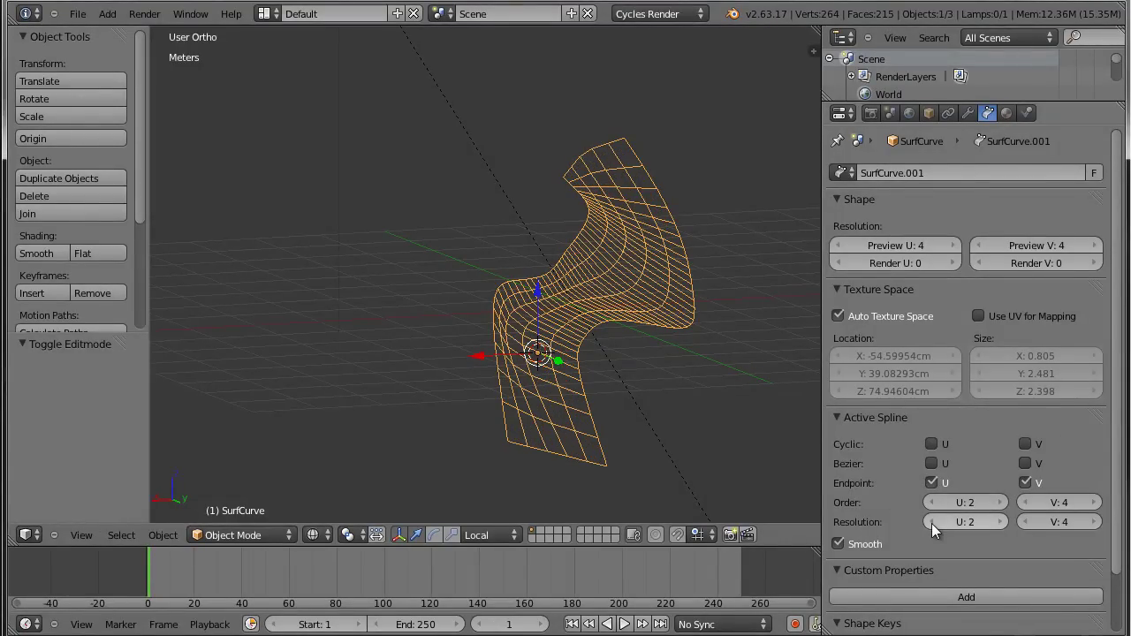
{"action": "left_click", "coordinate": [1025, 523]}
{"action": "left_click", "coordinate": [1026, 522]}
{"action": "mouse_move", "coordinate": [581, 323]}
{"action": "middle_mouse_down"}
{"action": "mouse_move", "coordinate": [702, 298]}
{"action": "mouse_move", "coordinate": [598, 336]}
{"action": "middle_mouse_up"}
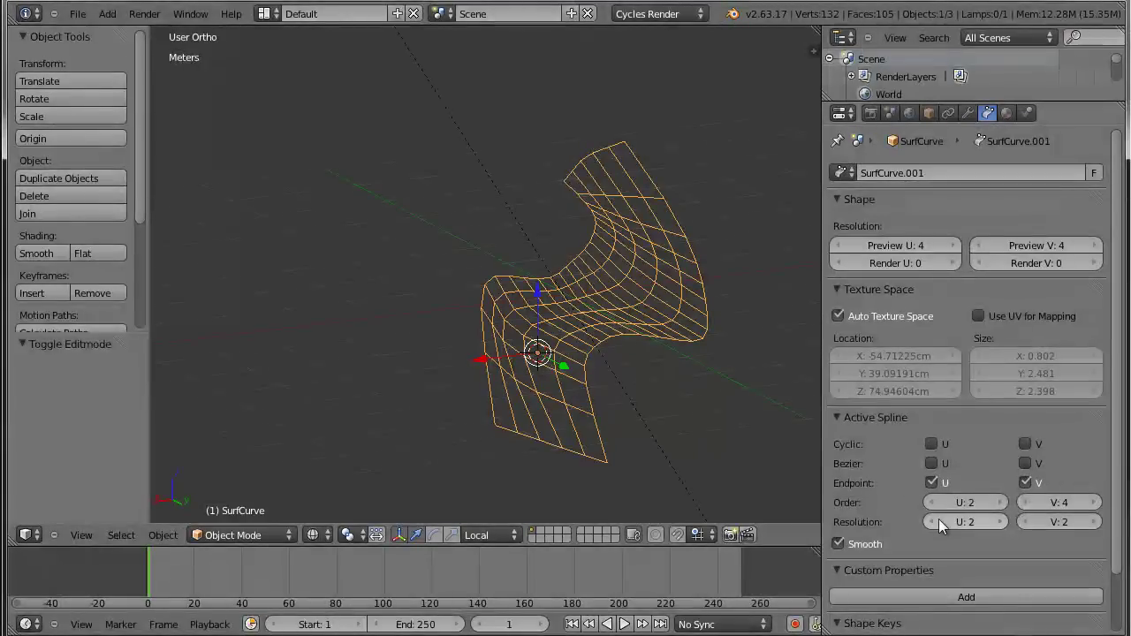
{"action": "left_click", "coordinate": [929, 523]}
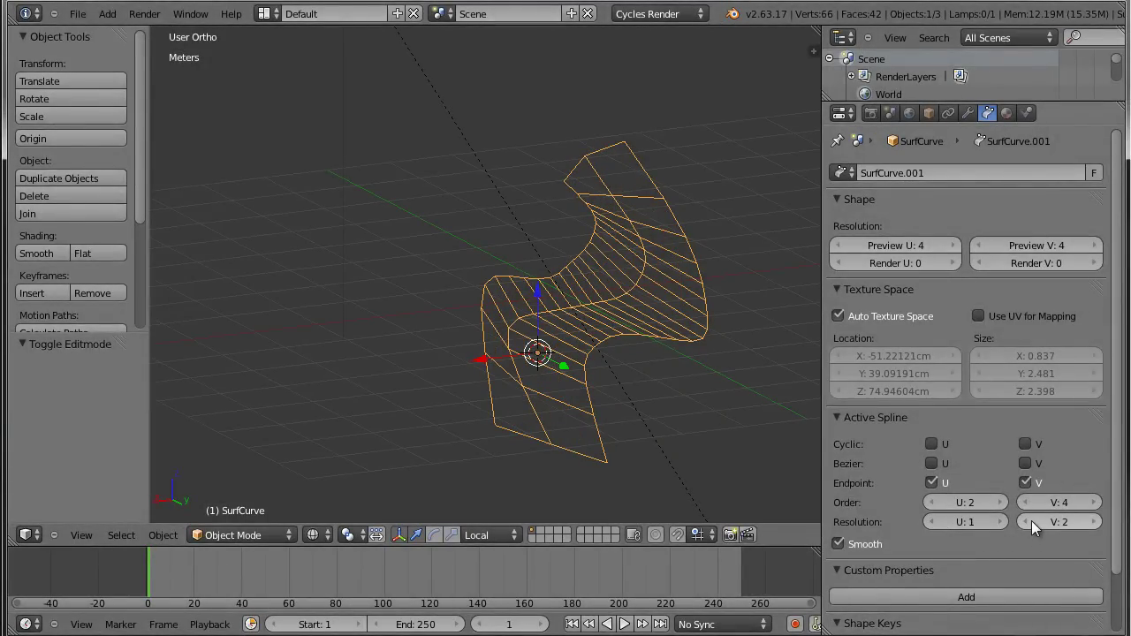
{"action": "left_click", "coordinate": [1032, 522]}
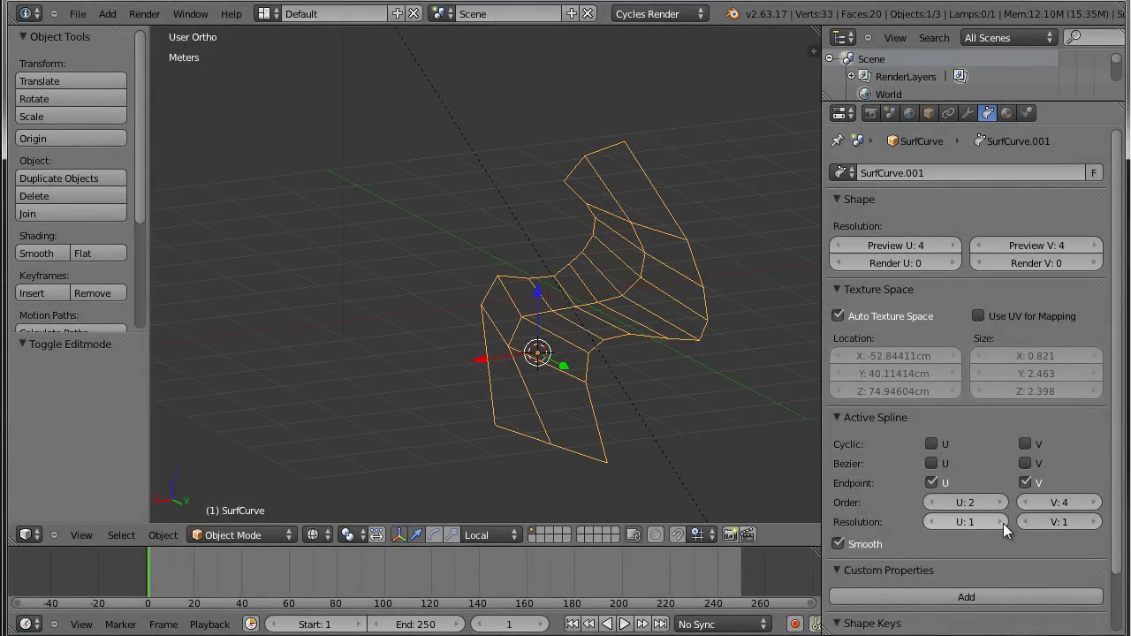
{"action": "left_click", "coordinate": [998, 523]}
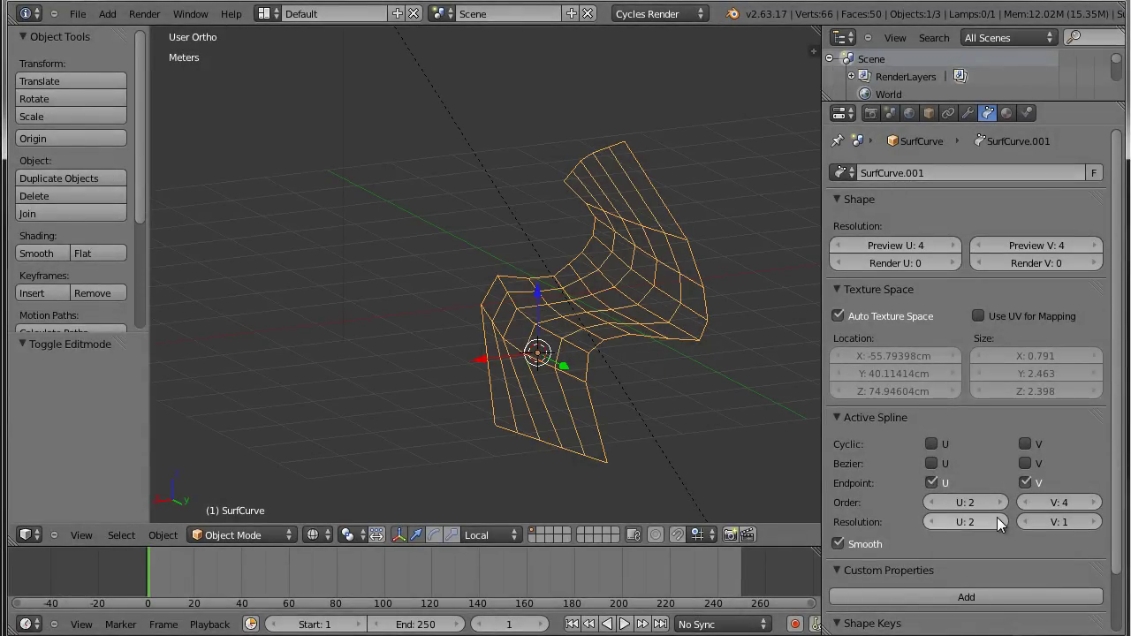
{"action": "left_click", "coordinate": [1094, 523]}
{"action": "mouse_move", "coordinate": [741, 388]}
{"action": "middle_mouse_down"}
{"action": "mouse_move", "coordinate": [779, 397]}
{"action": "mouse_move", "coordinate": [795, 361]}
{"action": "mouse_move", "coordinate": [570, 367]}
{"action": "mouse_move", "coordinate": [705, 375]}
{"action": "mouse_move", "coordinate": [665, 386]}
{"action": "mouse_move", "coordinate": [680, 354]}
{"action": "middle_mouse_up"}
Return to solid shading and put the fairing surface back into Edit Mode.
{"action": "key", "text": "z"}
{"action": "mouse_move", "coordinate": [648, 295]}
{"action": "middle_mouse_down"}
{"action": "mouse_move", "coordinate": [796, 284]}
{"action": "mouse_move", "coordinate": [789, 340]}
{"action": "mouse_move", "coordinate": [815, 333]}
{"action": "middle_mouse_up"}
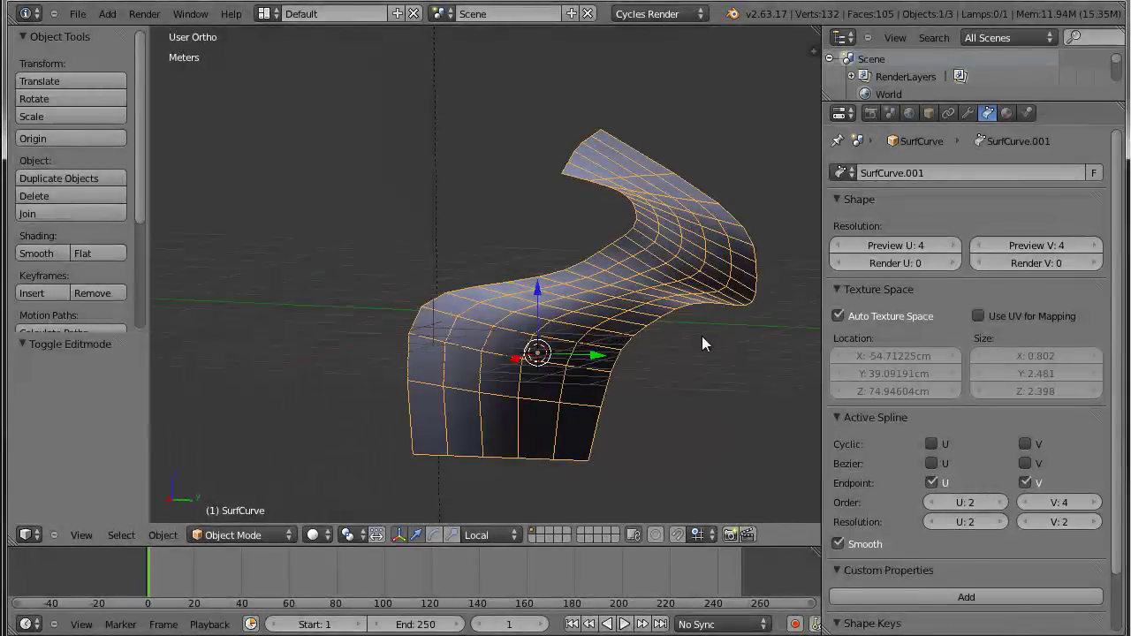
{"action": "middle_click_drag", "start_coordinate": [702, 340], "coordinate": [642, 174]}
{"action": "scroll", "coordinate": [571, 352], "scroll_direction": "down", "scroll_amount": 2}
{"action": "mouse_move", "coordinate": [563, 285]}
{"action": "middle_mouse_down"}
{"action": "mouse_move", "coordinate": [687, 324]}
{"action": "mouse_move", "coordinate": [630, 338]}
{"action": "mouse_move", "coordinate": [678, 370]}
{"action": "middle_mouse_up"}
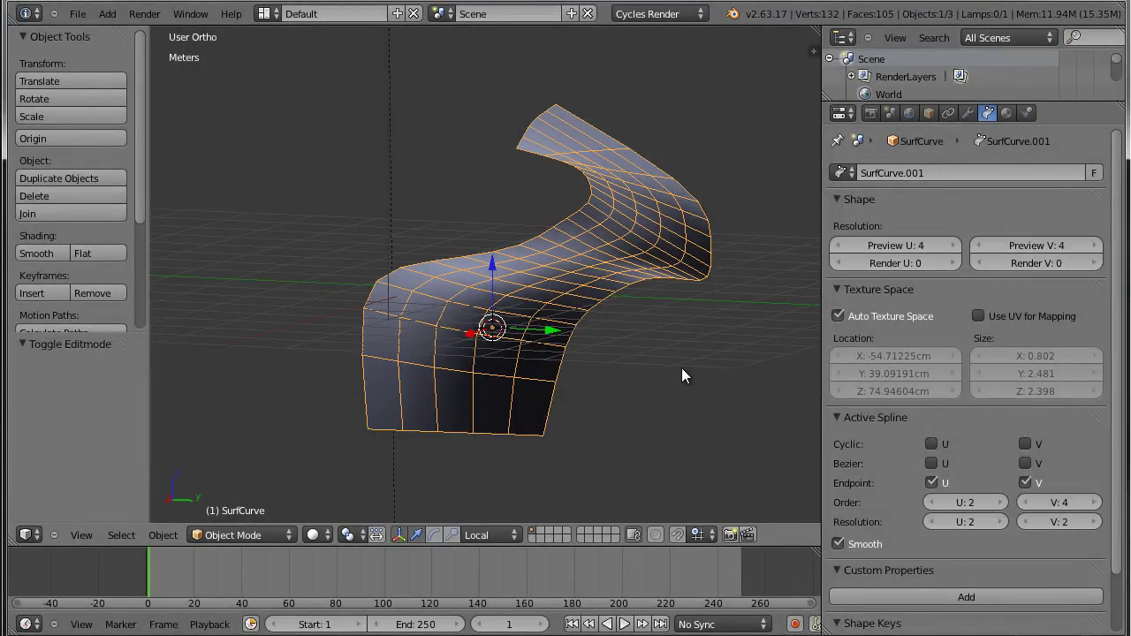
{"action": "key", "text": "Tab"}
{"action": "mouse_move", "coordinate": [682, 321]}
{"action": "middle_mouse_down"}
{"action": "mouse_move", "coordinate": [582, 322]}
{"action": "mouse_move", "coordinate": [670, 320]}
{"action": "middle_mouse_up"}
{"action": "mouse_move", "coordinate": [736, 280]}
{"action": "middle_mouse_down"}
{"action": "mouse_move", "coordinate": [672, 228]}
{"action": "mouse_move", "coordinate": [724, 198]}
{"action": "mouse_move", "coordinate": [720, 177]}
{"action": "middle_mouse_up"}
In Back view, select the inner-edge control points and scale them to 0 along X.
{"action": "key", "text": "ctrl+KP_1"}
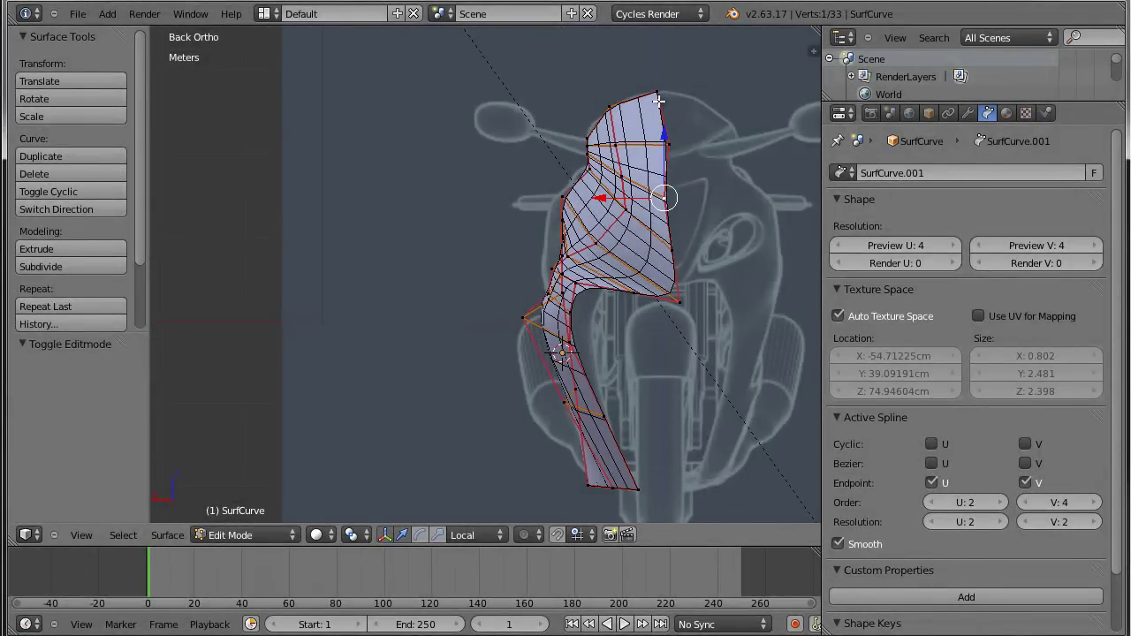
{"action": "right_click", "coordinate": [668, 145], "text": "shift"}
{"action": "right_click", "coordinate": [658, 93], "text": "shift"}
{"action": "right_click", "coordinate": [671, 239], "text": "shift"}
{"action": "right_click", "coordinate": [679, 304], "text": "shift"}
{"action": "type", "text": "sx"}
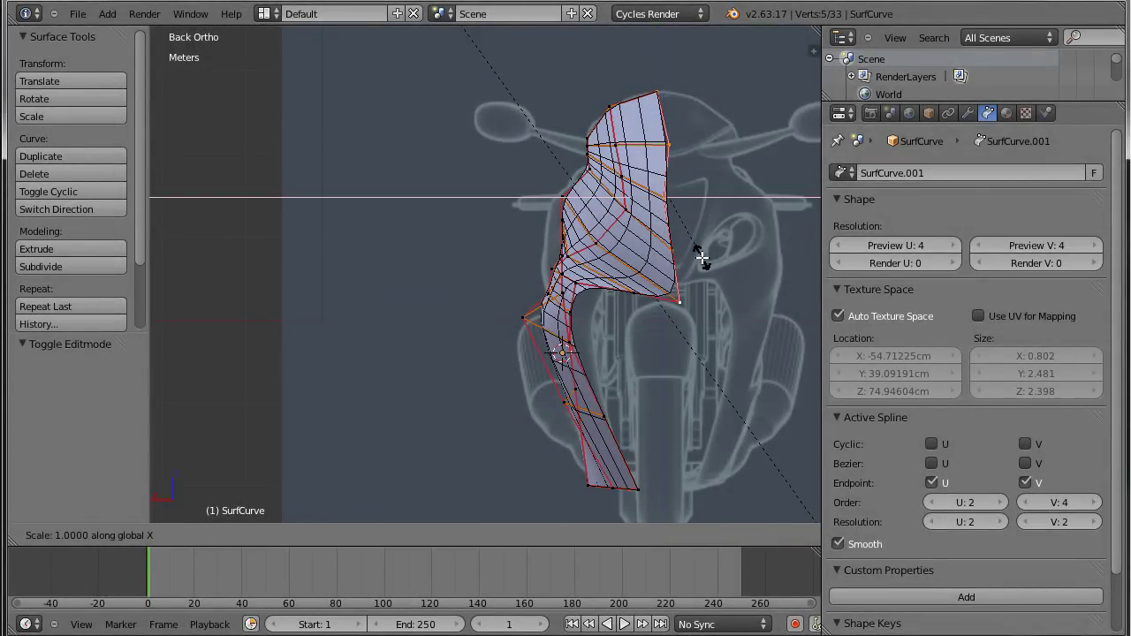
{"action": "type", "text": "0"}
{"action": "key", "text": "Return"}
{"action": "mouse_move", "coordinate": [702, 257]}
{"action": "middle_mouse_down"}
{"action": "mouse_move", "coordinate": [690, 179]}
{"action": "mouse_move", "coordinate": [754, 257]}
{"action": "mouse_move", "coordinate": [725, 260]}
{"action": "middle_mouse_up"}
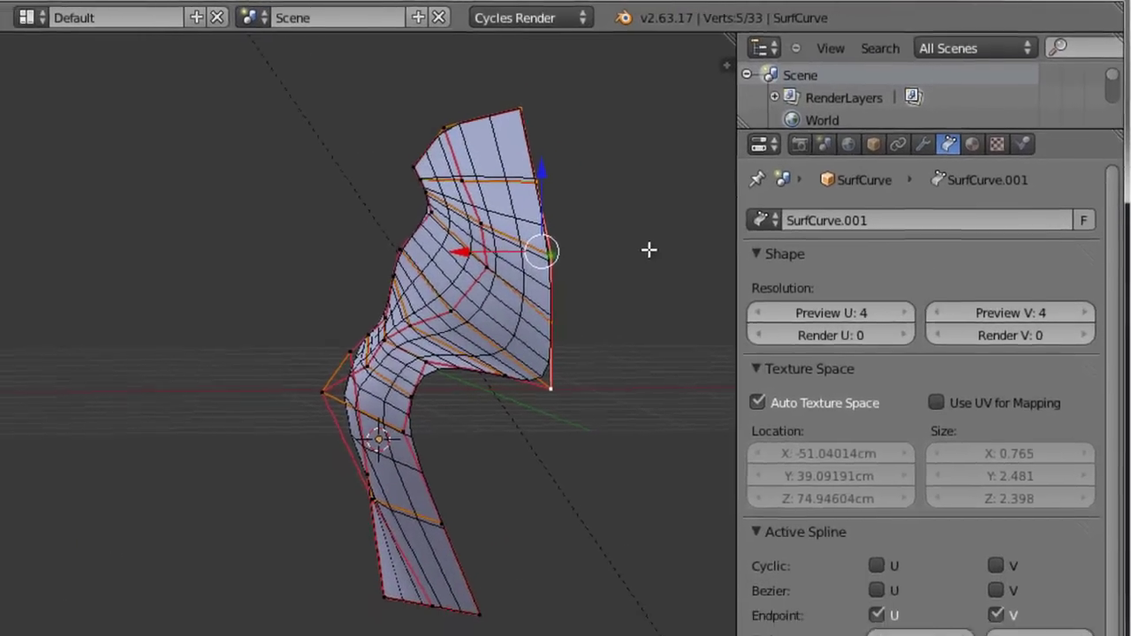
{"action": "key", "text": "ctrl+s"}
Name the file fairing.blend and save it in the F:\ folder.
{"action": "left_click", "coordinate": [88, 102]}
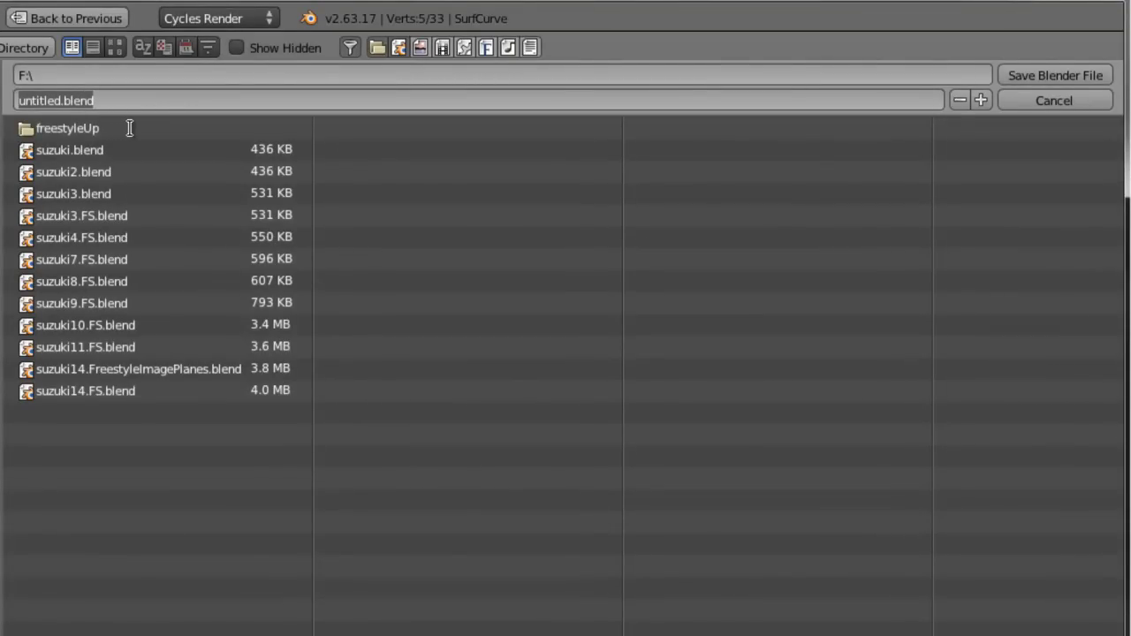
{"action": "type", "text": "fairing"}
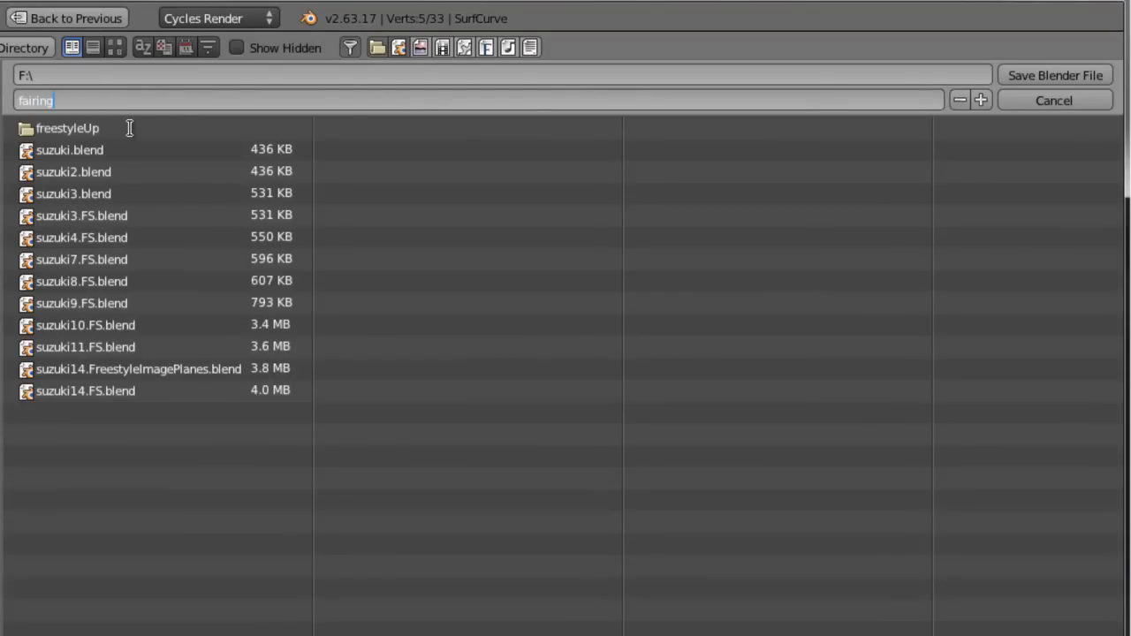
{"action": "key", "text": "Return"}
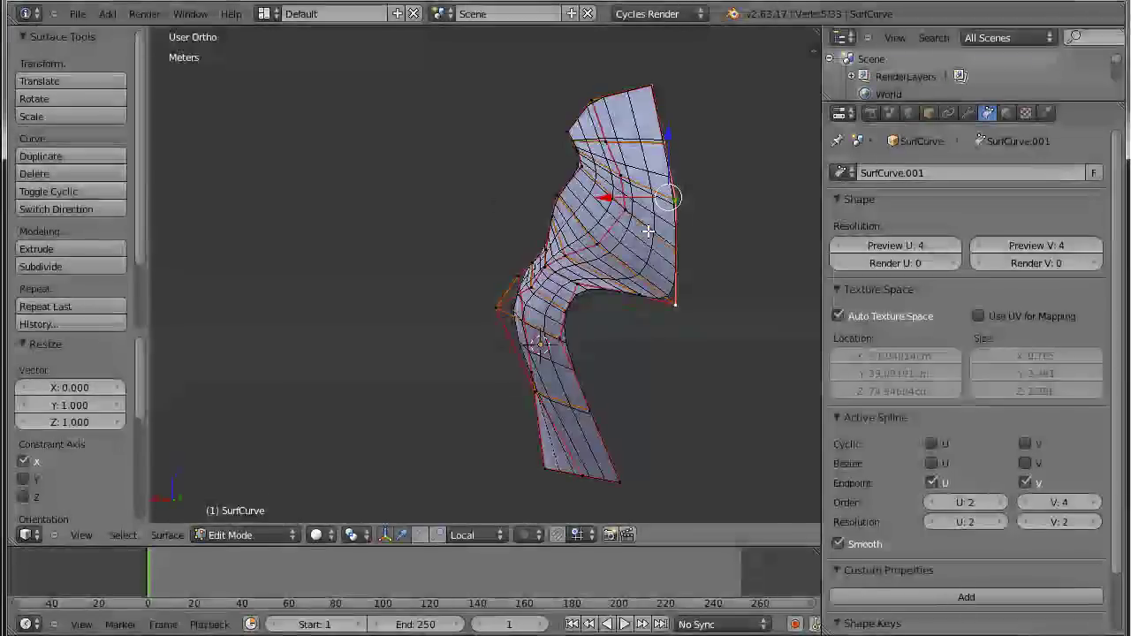
In Back view, select a side control point and trial an X move, then cancel it.
{"action": "middle_click_drag", "start_coordinate": [648, 231], "coordinate": [602, 231]}
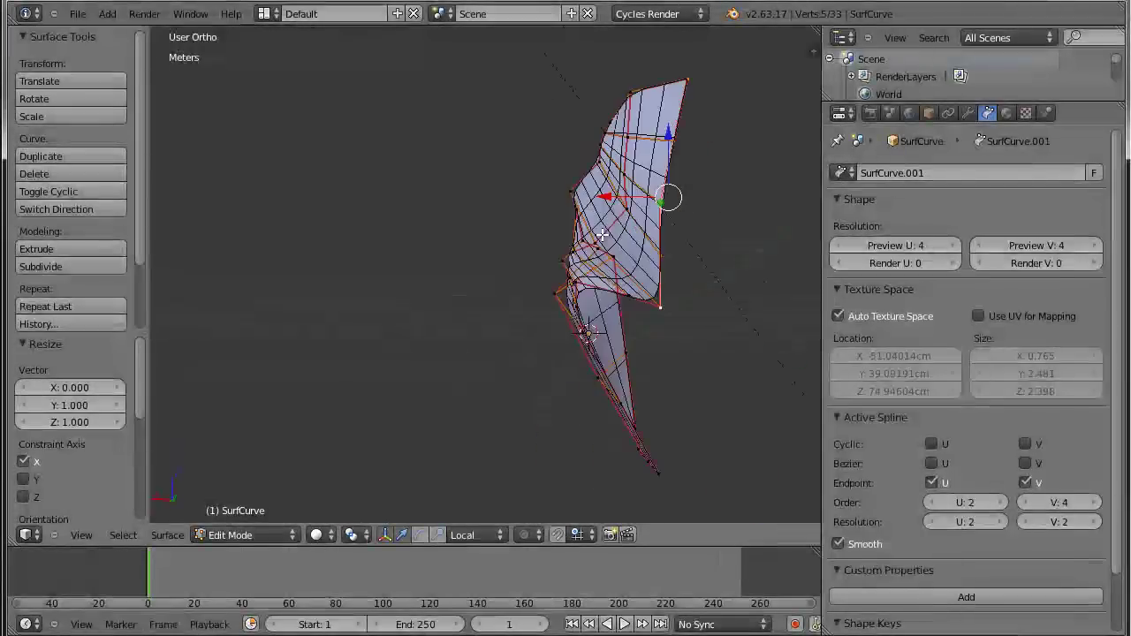
{"action": "key", "text": "ctrl+KP_1"}
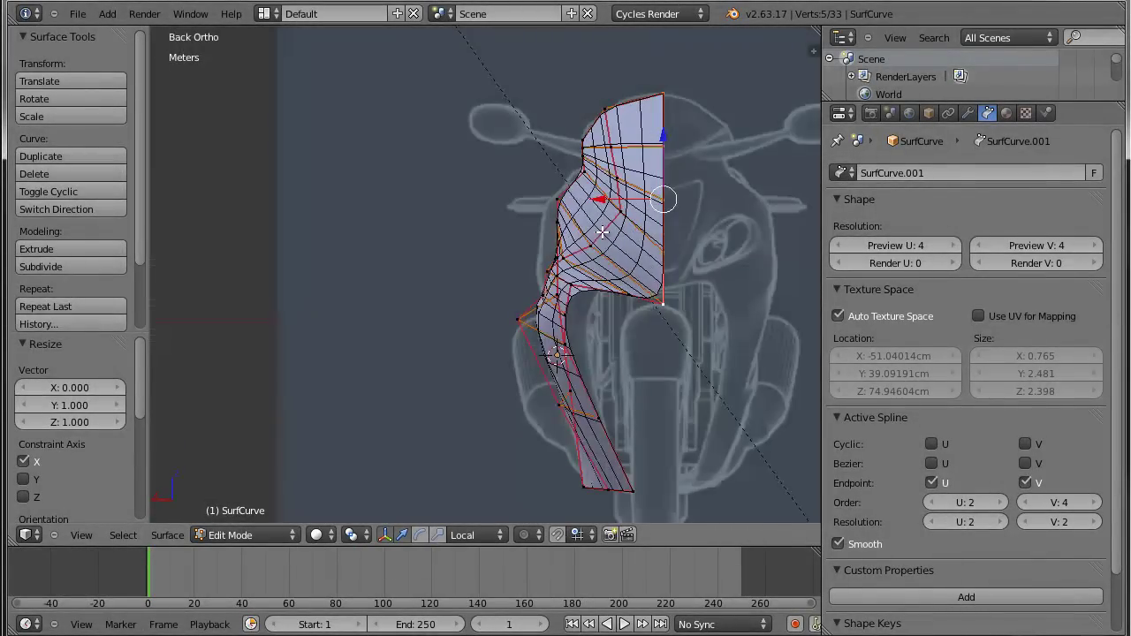
{"action": "scroll", "coordinate": [511, 244], "scroll_direction": "up", "scroll_amount": 1}
{"action": "right_click", "coordinate": [567, 221]}
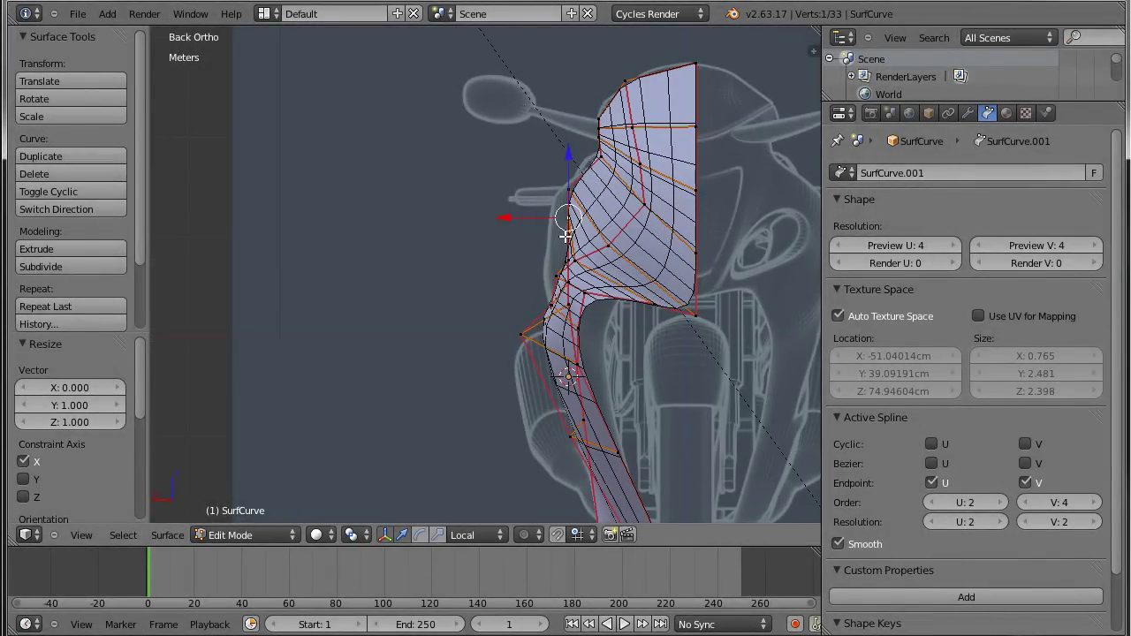
{"action": "middle_click_drag", "start_coordinate": [567, 222], "coordinate": [570, 247]}
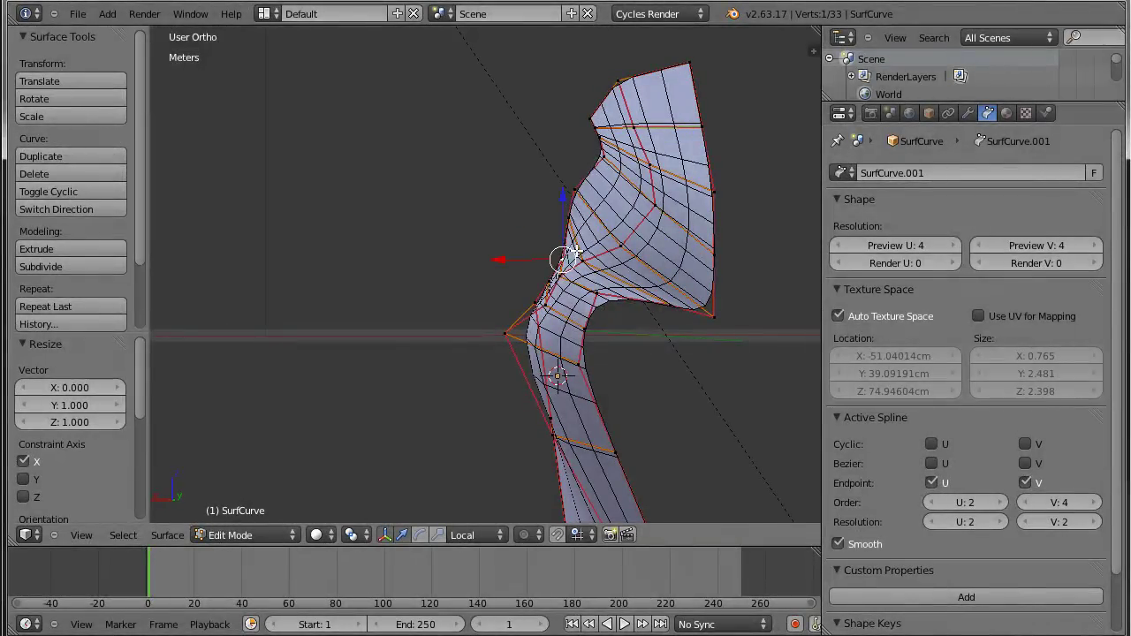
{"action": "key", "text": "ctrl+KP_1"}
{"action": "key", "text": "g"}
{"action": "key", "text": "x"}
{"action": "key", "text": "x"}
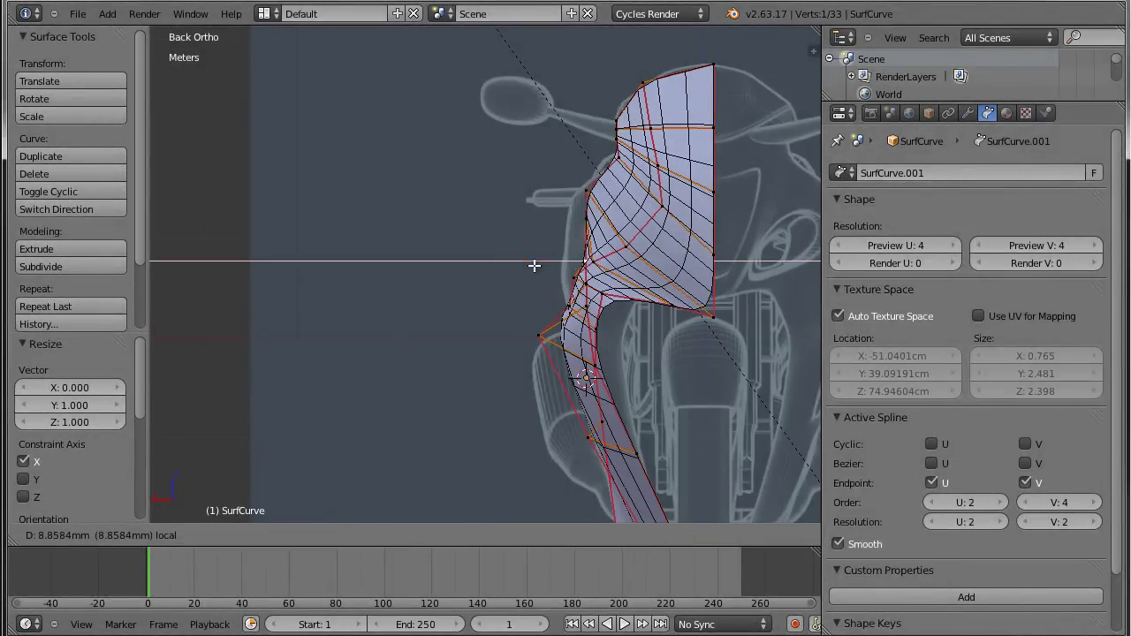
{"action": "key", "text": "Escape"}
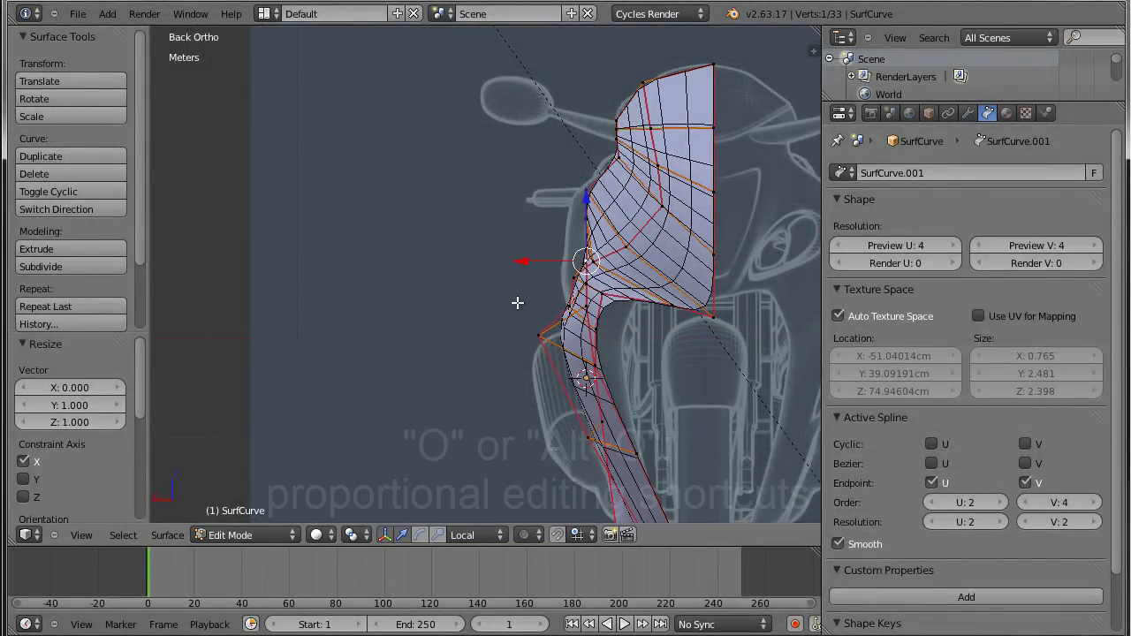
Turn on proportional editing and shift the point outward along X.
{"action": "key", "text": "o"}
{"action": "key", "text": "g"}
{"action": "key", "text": "x"}
{"action": "key", "text": "x"}
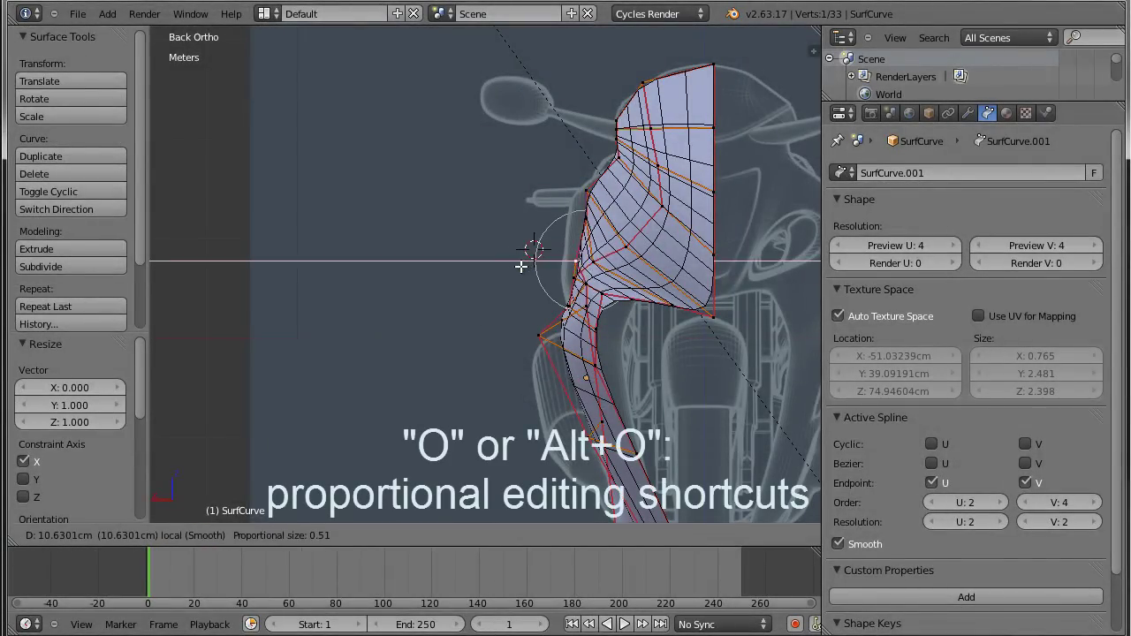
{"action": "left_click", "coordinate": [507, 251]}
{"action": "middle_click_drag", "start_coordinate": [508, 252], "coordinate": [626, 311]}
Add a second control point and push both outward along X.
{"action": "right_click", "coordinate": [607, 232], "text": "shift"}
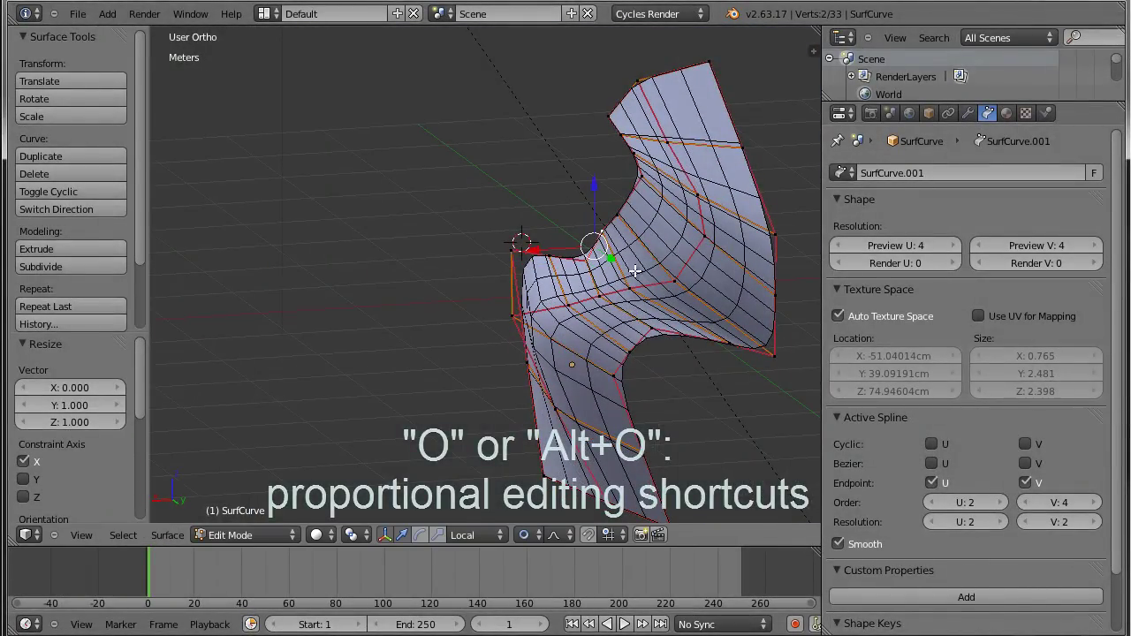
{"action": "key", "text": "ctrl+KP_1"}
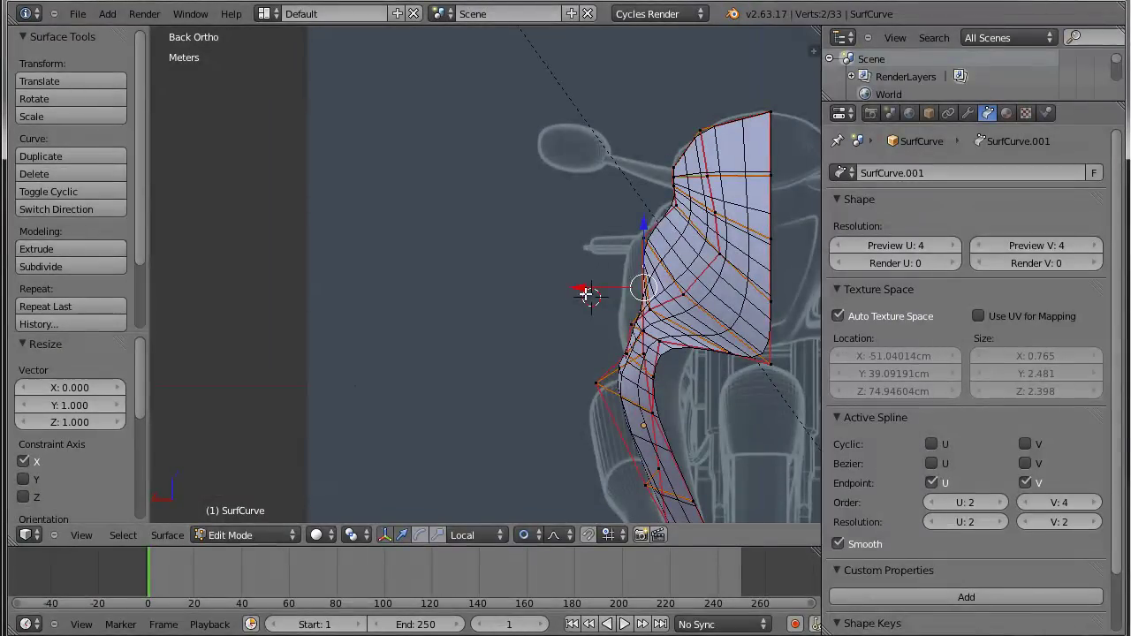
{"action": "key", "text": "g"}
{"action": "key", "text": "x"}
{"action": "key", "text": "x"}
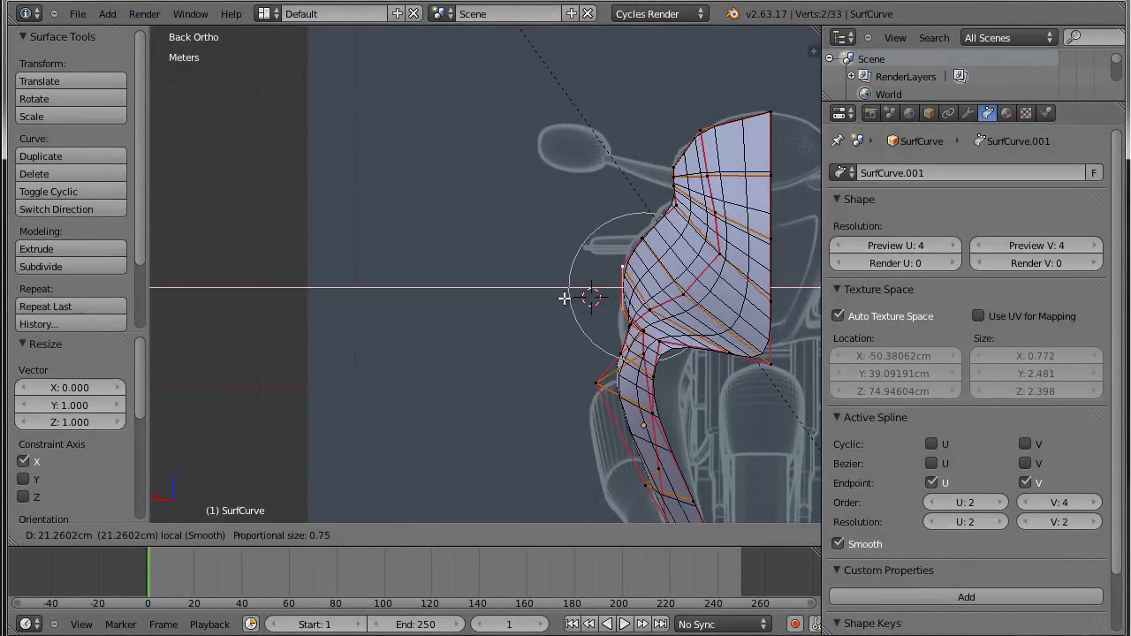
{"action": "left_click", "coordinate": [575, 298]}
{"action": "mouse_move", "coordinate": [575, 298]}
{"action": "middle_mouse_down"}
{"action": "mouse_move", "coordinate": [614, 305]}
{"action": "mouse_move", "coordinate": [634, 326]}
{"action": "middle_mouse_up"}
{"action": "key", "text": "ctrl+KP_1"}
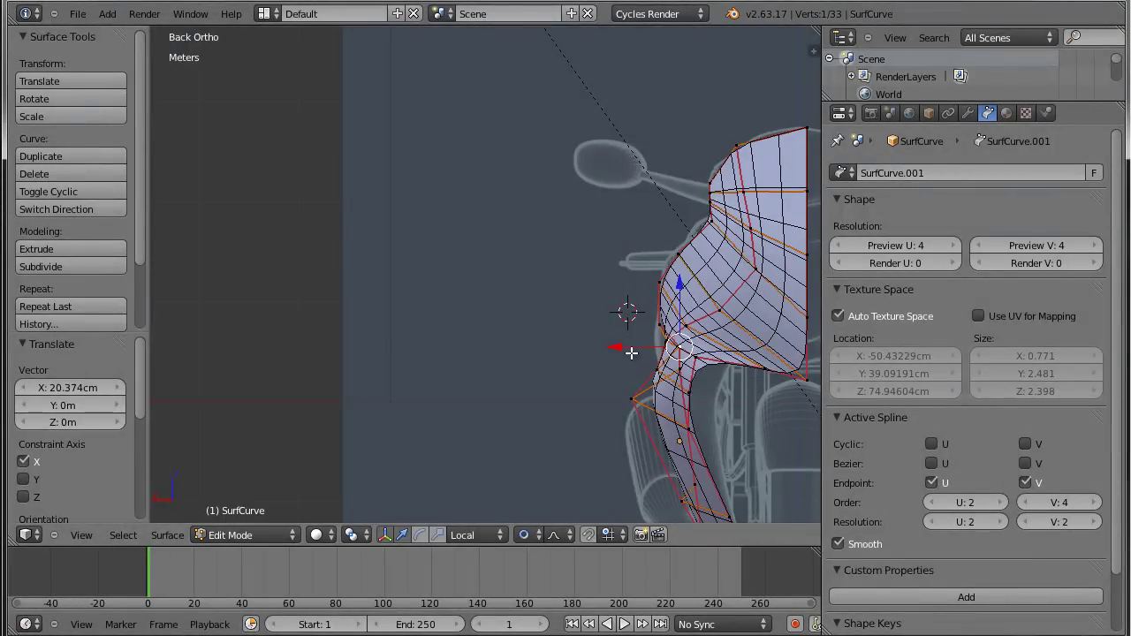
Move the points further along X with a wider falloff, then shift another point along X.
{"action": "key", "text": "g"}
{"action": "key", "text": "x"}
{"action": "key", "text": "x"}
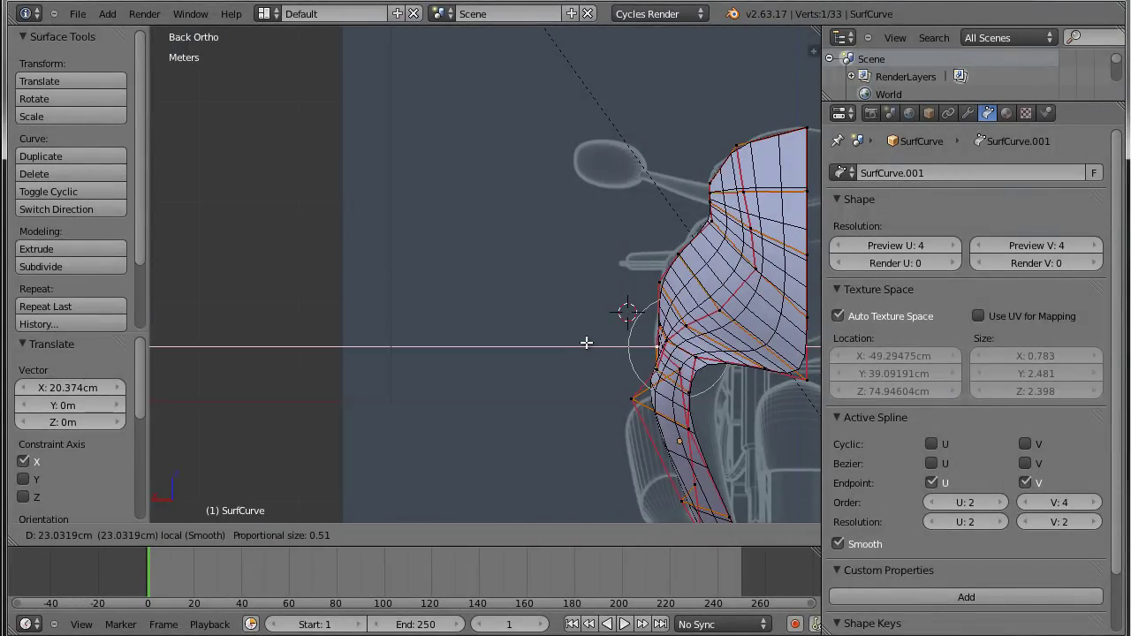
{"action": "scroll", "coordinate": [580, 343], "scroll_direction": "down", "scroll_amount": 3}
{"action": "left_click", "coordinate": [626, 323]}
{"action": "left_click_drag", "start_coordinate": [610, 327], "coordinate": [600, 323]}
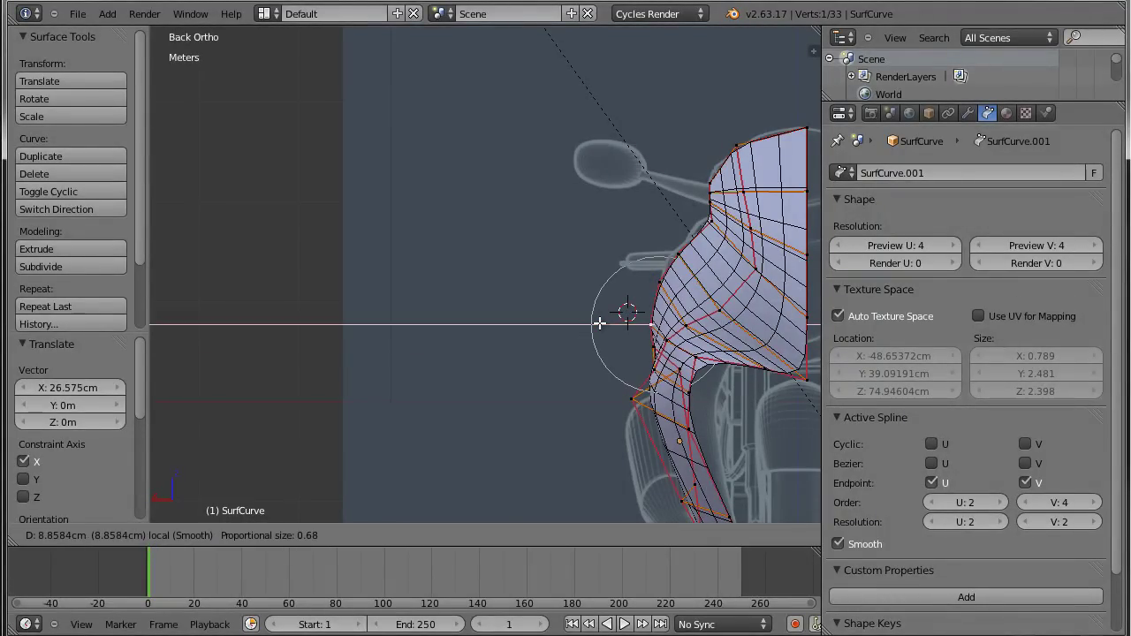
{"action": "left_click", "coordinate": [599, 323]}
{"action": "right_click", "coordinate": [714, 223]}
{"action": "left_click_drag", "start_coordinate": [661, 221], "coordinate": [681, 222]}
Re-centre the fairing and shift the lower control points along X in Edit Mode.
{"action": "key", "text": "Tab"}
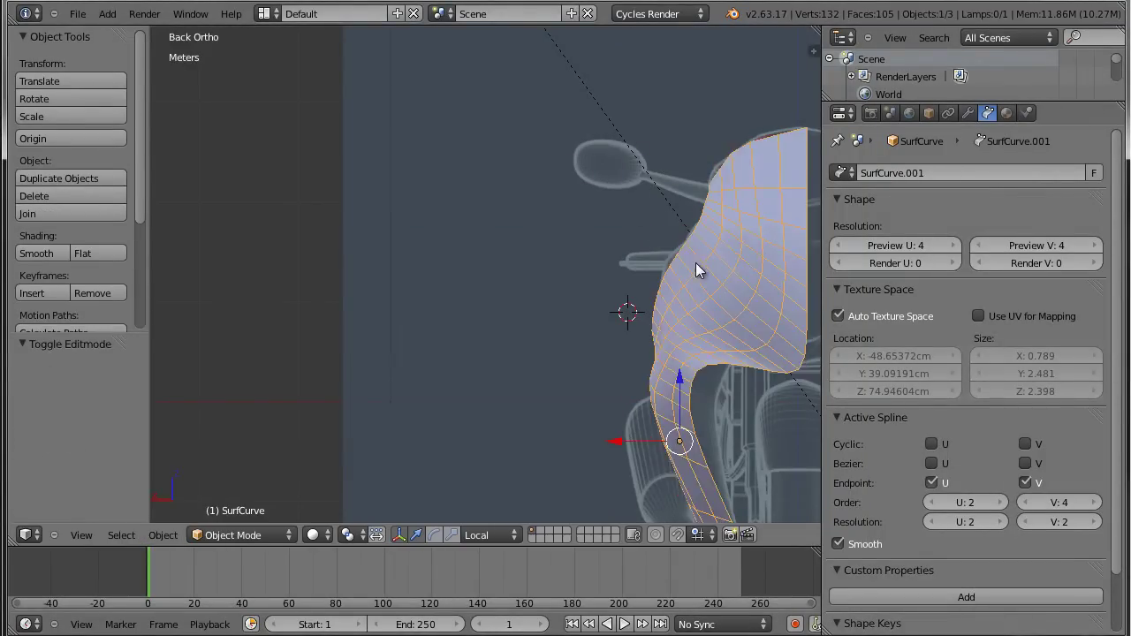
{"action": "scroll", "coordinate": [696, 270], "scroll_direction": "down", "scroll_amount": 1}
{"action": "mouse_move", "coordinate": [743, 331]}
{"action": "middle_mouse_down", "text": "shift"}
{"action": "mouse_move", "coordinate": [748, 359]}
{"action": "mouse_move", "coordinate": [674, 332]}
{"action": "middle_mouse_up", "text": "shift"}
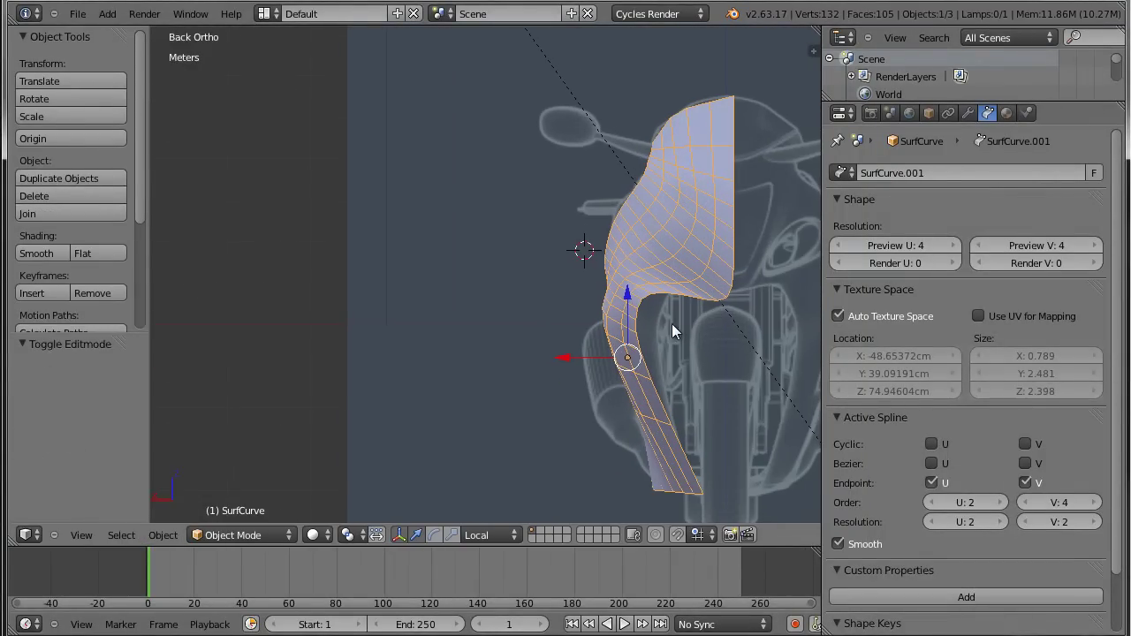
{"action": "key", "text": "Tab"}
{"action": "scroll", "coordinate": [669, 339], "scroll_direction": "up", "scroll_amount": 2}
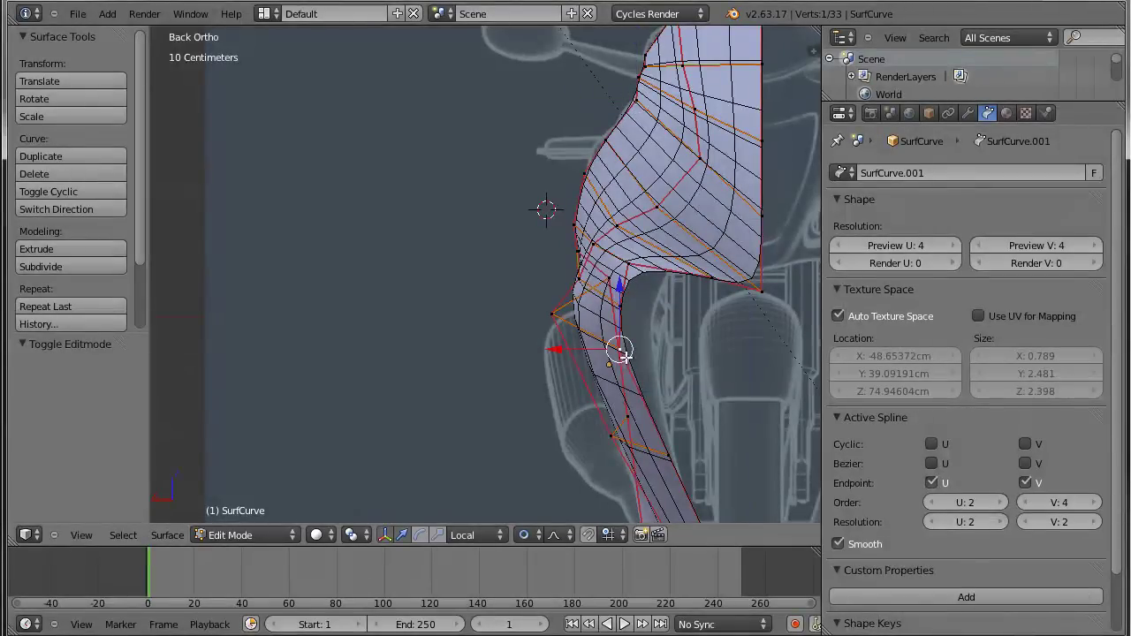
{"action": "key", "text": "g"}
{"action": "key", "text": "x"}
{"action": "key", "text": "x"}
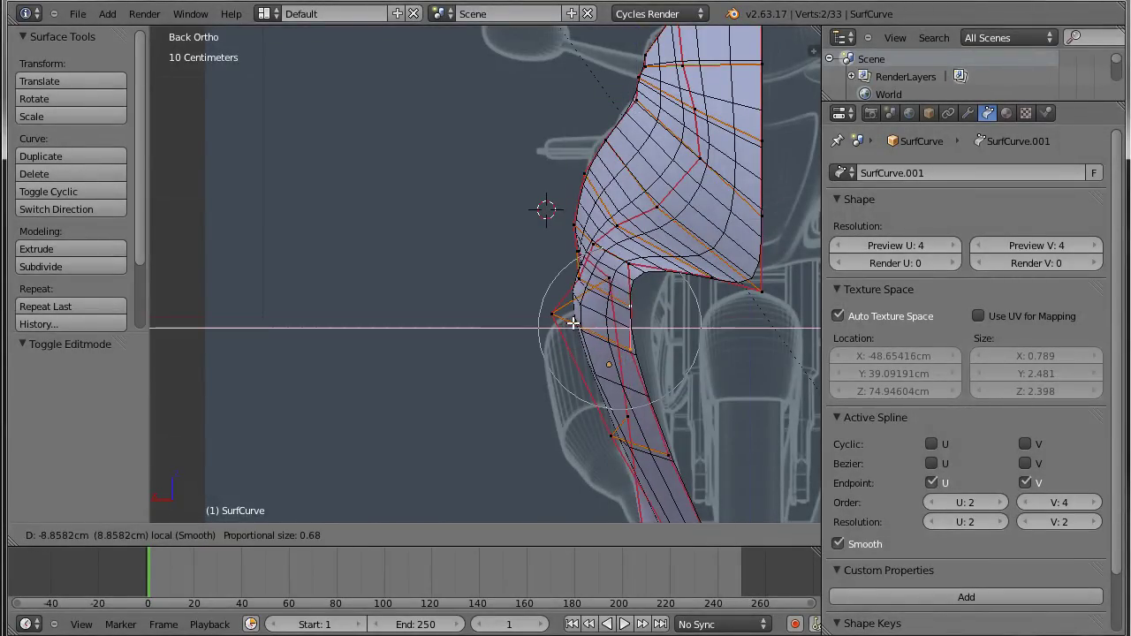
{"action": "left_click", "coordinate": [584, 330]}
Move an inner-curve point downward onto the fork outline, then return to Object Mode.
{"action": "right_click", "coordinate": [627, 263]}
{"action": "key", "text": "g"}
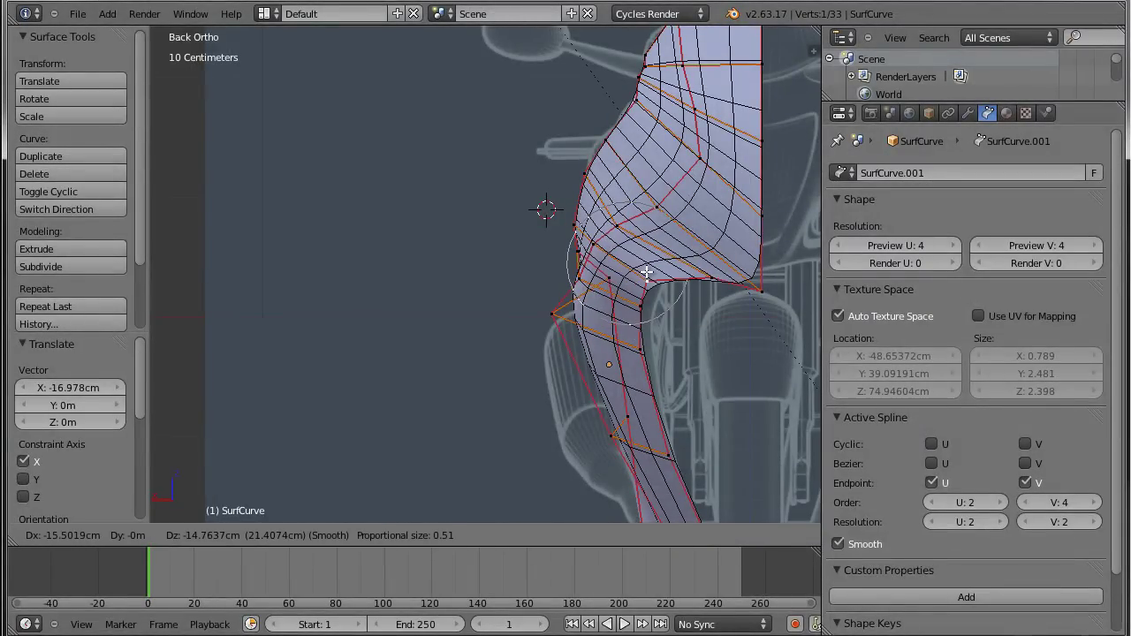
{"action": "left_click", "coordinate": [657, 276]}
{"action": "key", "text": "g"}
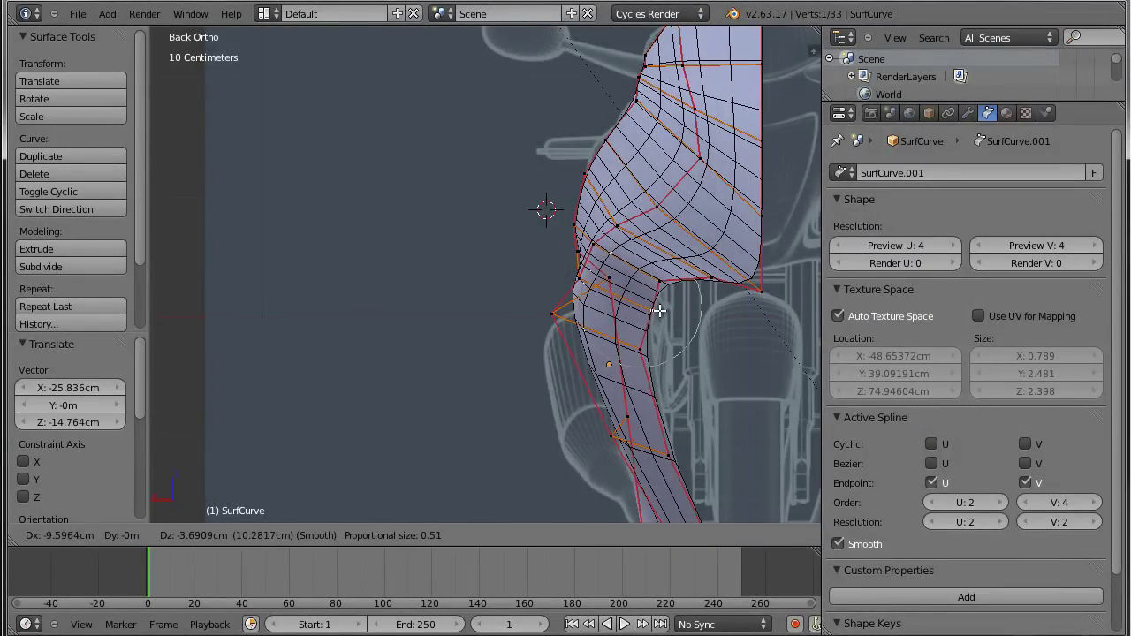
{"action": "left_click", "coordinate": [650, 309]}
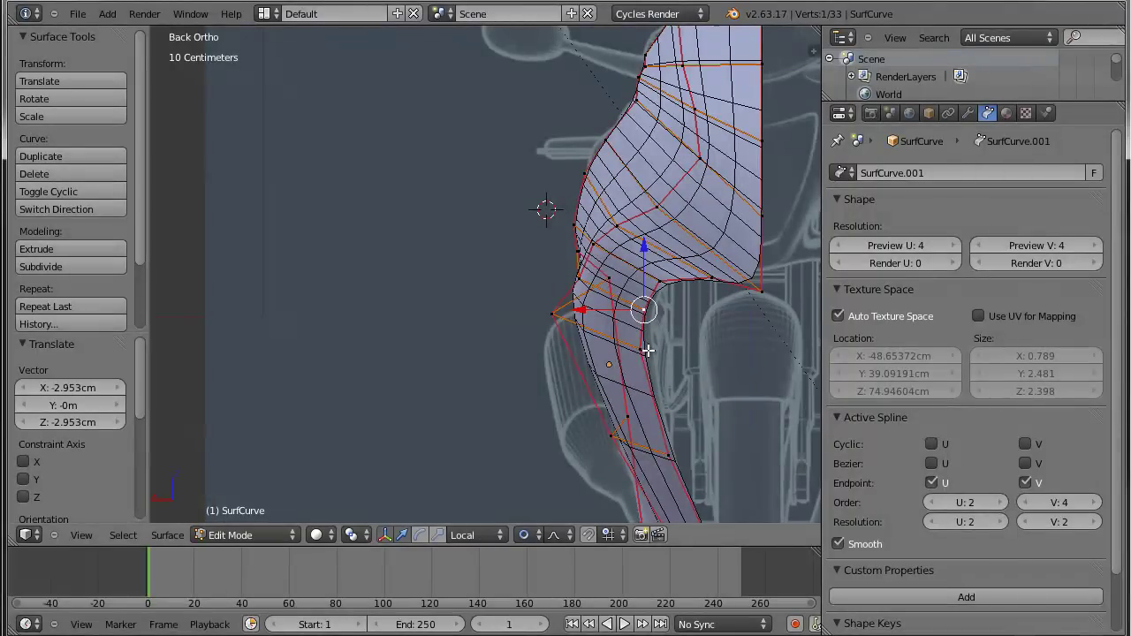
{"action": "key", "text": "g"}
{"action": "left_click", "coordinate": [647, 354]}
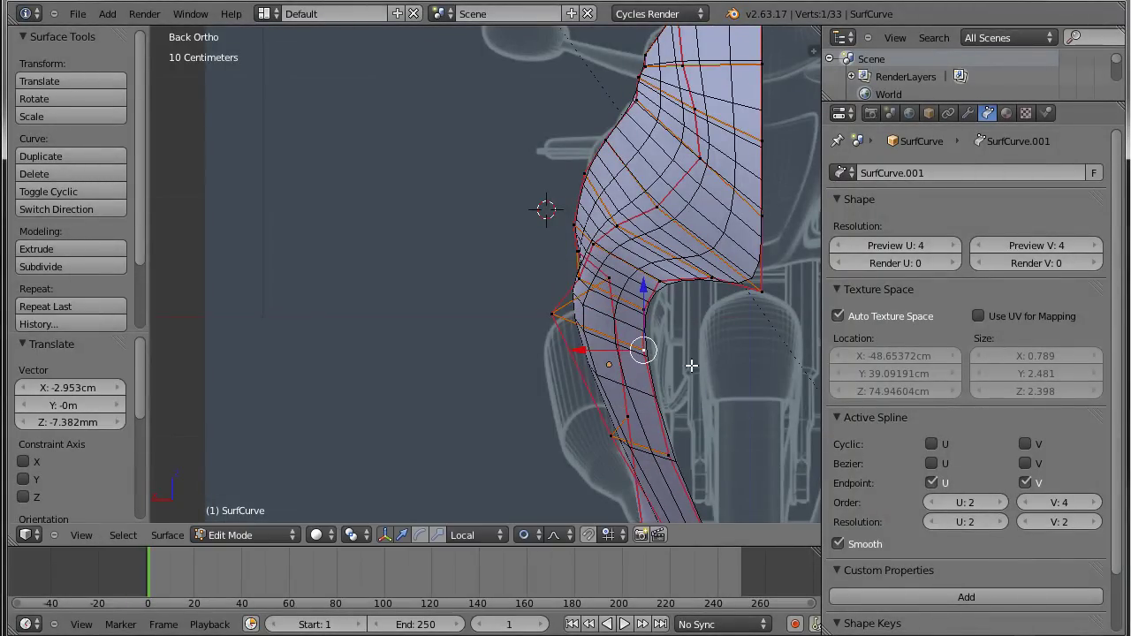
{"action": "key", "text": "Tab"}
{"action": "scroll", "coordinate": [701, 334], "scroll_direction": "down", "scroll_amount": 3}
{"action": "mouse_move", "coordinate": [701, 334]}
{"action": "middle_mouse_down"}
{"action": "mouse_move", "coordinate": [801, 337]}
{"action": "mouse_move", "coordinate": [818, 327]}
{"action": "mouse_move", "coordinate": [775, 358]}
{"action": "mouse_move", "coordinate": [649, 391]}
{"action": "mouse_move", "coordinate": [705, 370]}
{"action": "mouse_move", "coordinate": [491, 456]}
{"action": "mouse_move", "coordinate": [505, 493]}
{"action": "mouse_move", "coordinate": [641, 441]}
{"action": "middle_mouse_up"}
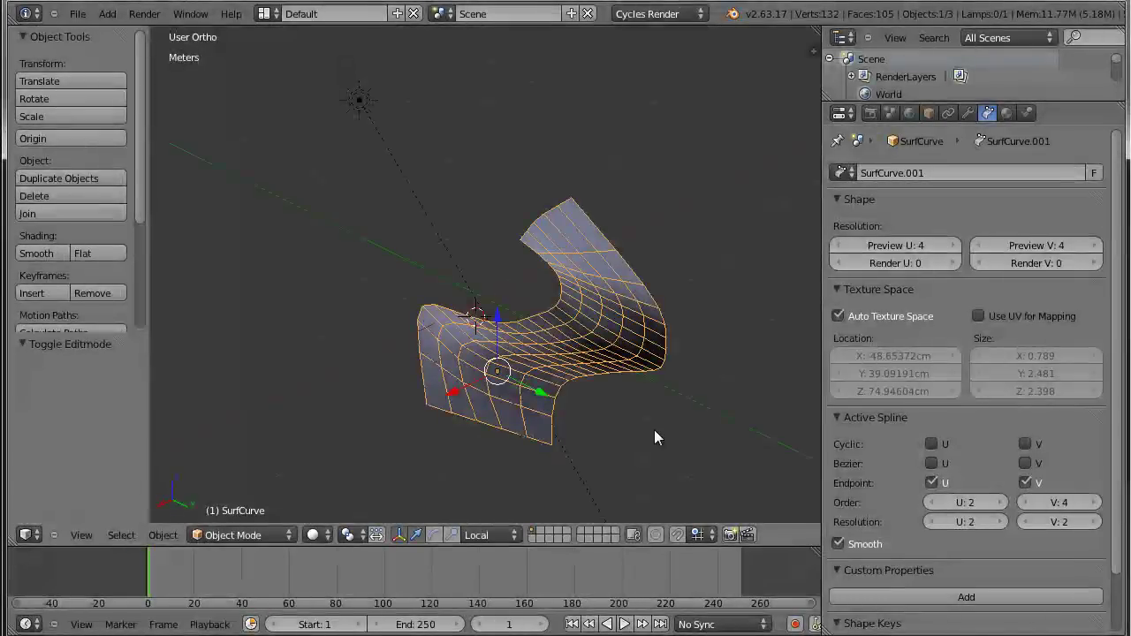
Compare the fairing in top, side, front and back views, then duplicate it as SurfCurve.002.
{"action": "key", "text": "KP_7"}
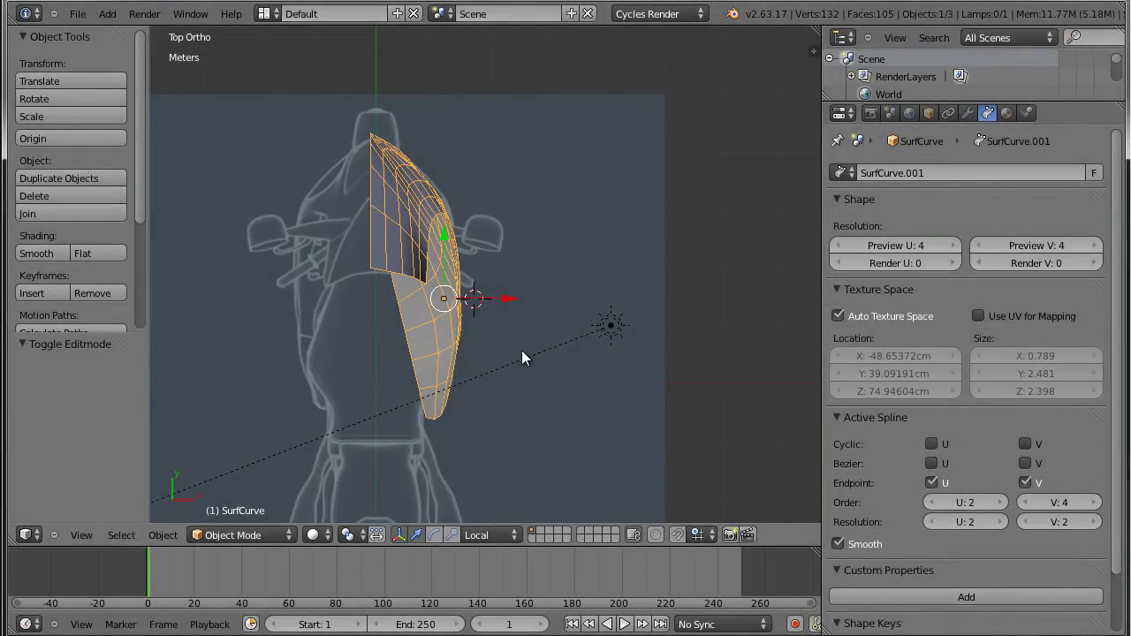
{"action": "key", "text": "KP_3"}
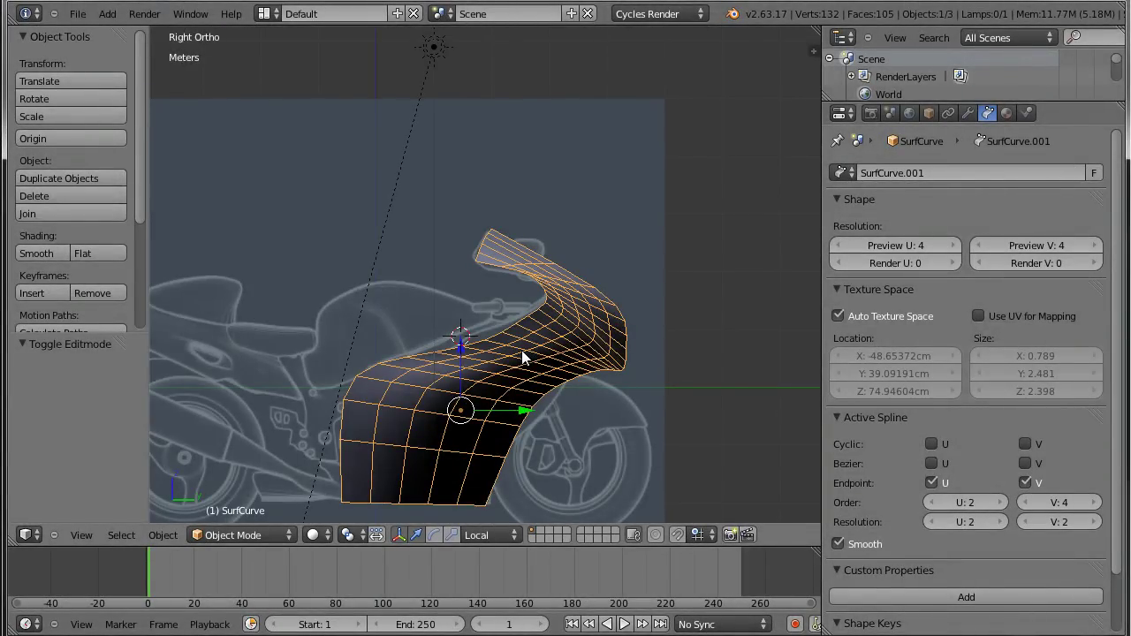
{"action": "key", "text": "KP_1"}
{"action": "key", "text": "ctrl+KP_1"}
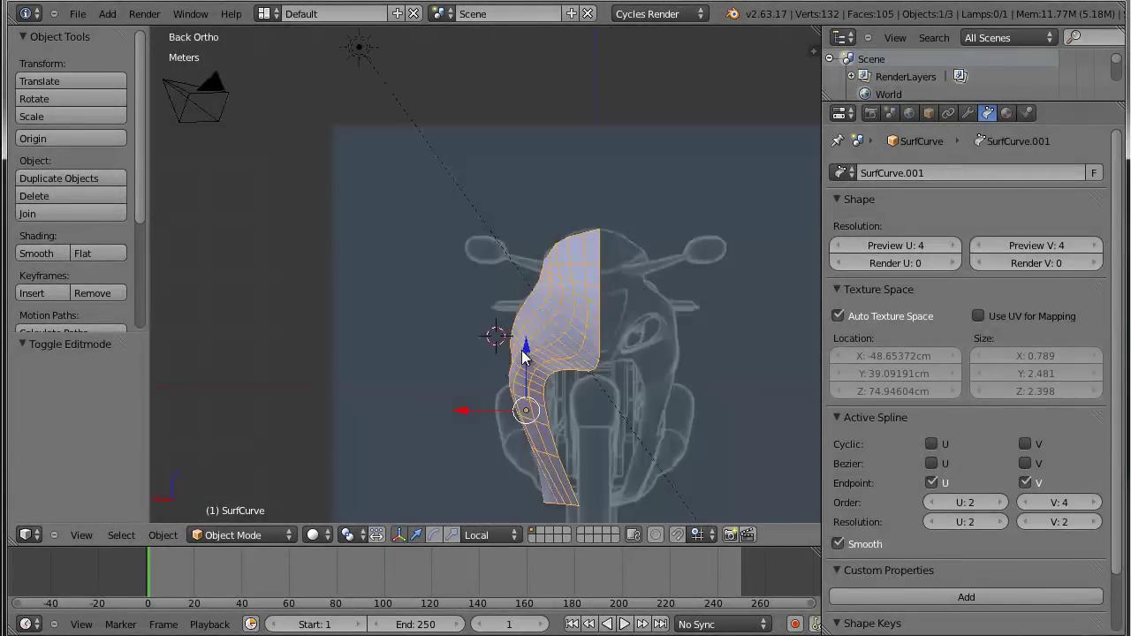
{"action": "scroll", "coordinate": [593, 342], "scroll_direction": "up", "scroll_amount": 2}
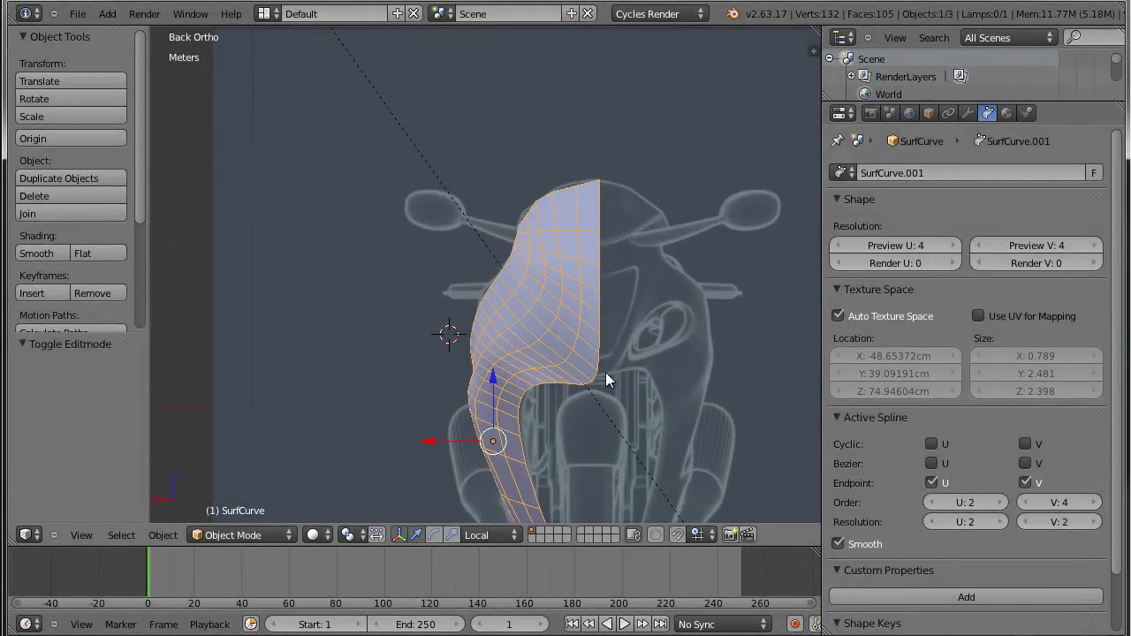
{"action": "key", "text": "shift+d"}
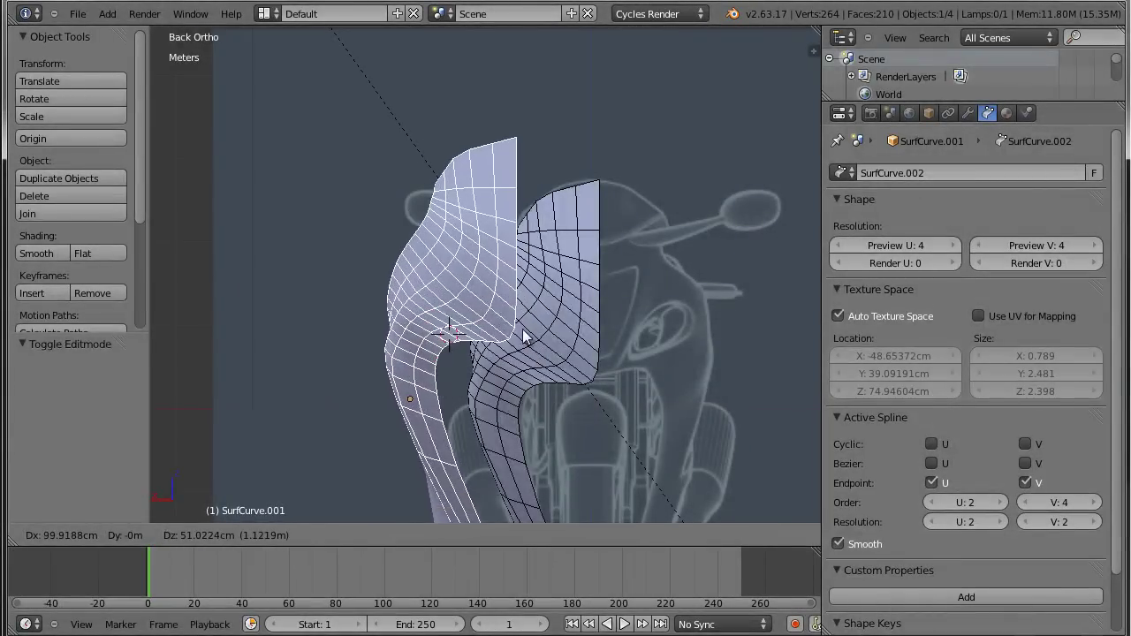
Drop the duplicate over the original and move it to another layer.
{"action": "left_click", "coordinate": [550, 382]}
{"action": "key", "text": "n"}
{"action": "key", "text": "n"}
{"action": "key", "text": "m"}
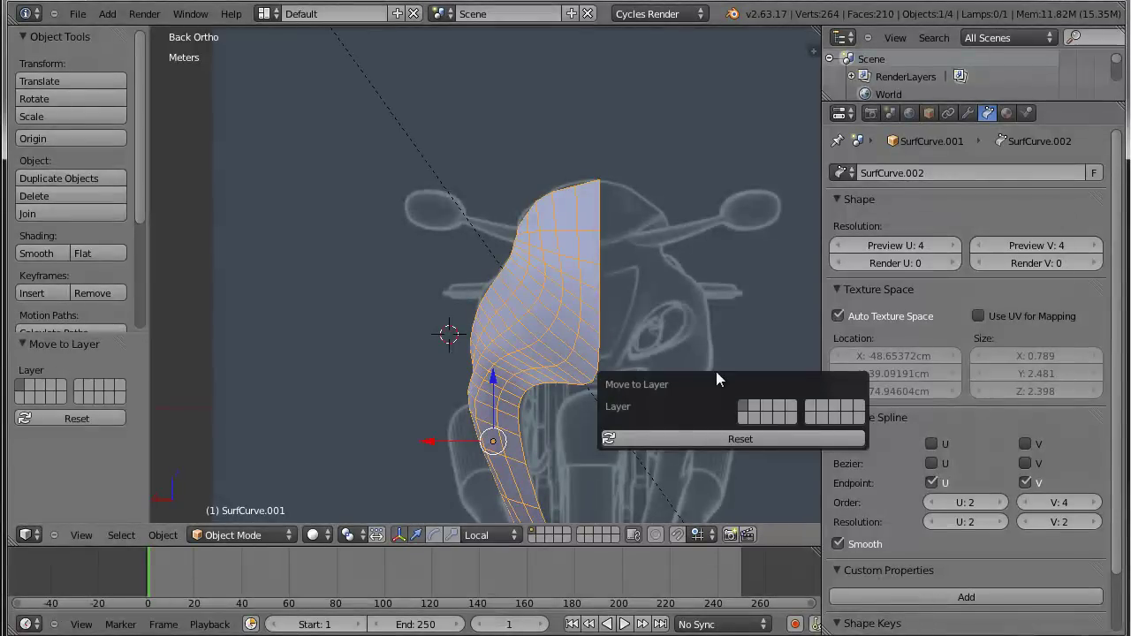
{"action": "left_click", "coordinate": [859, 411]}
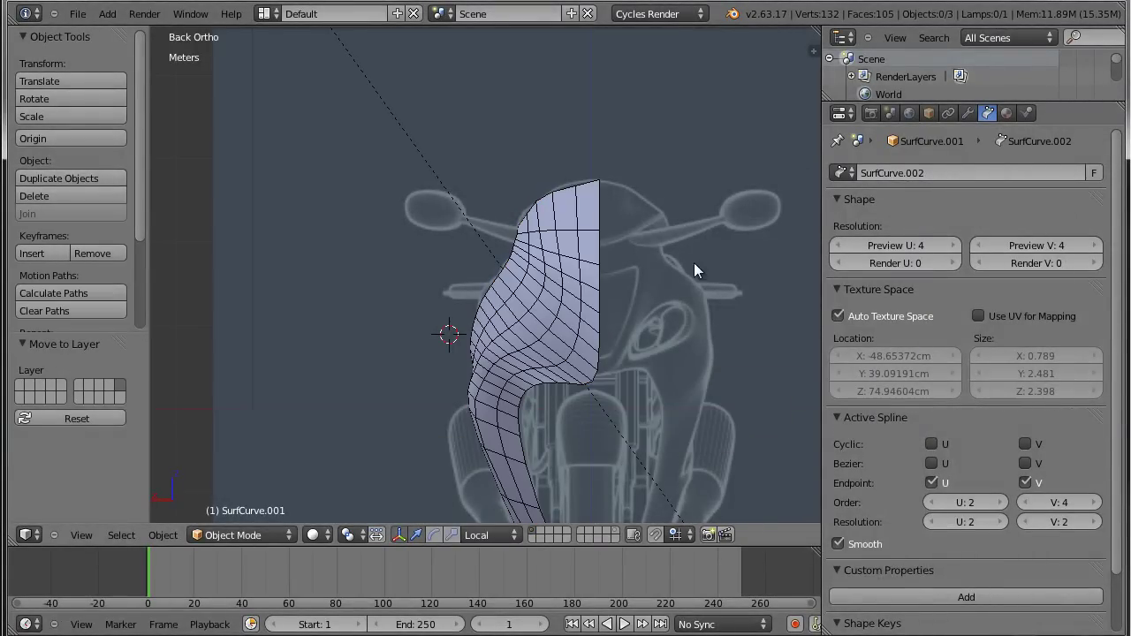
Convert the original SurfCurve to a mesh with Alt+C and enter Edit Mode.
{"action": "right_click", "coordinate": [588, 306]}
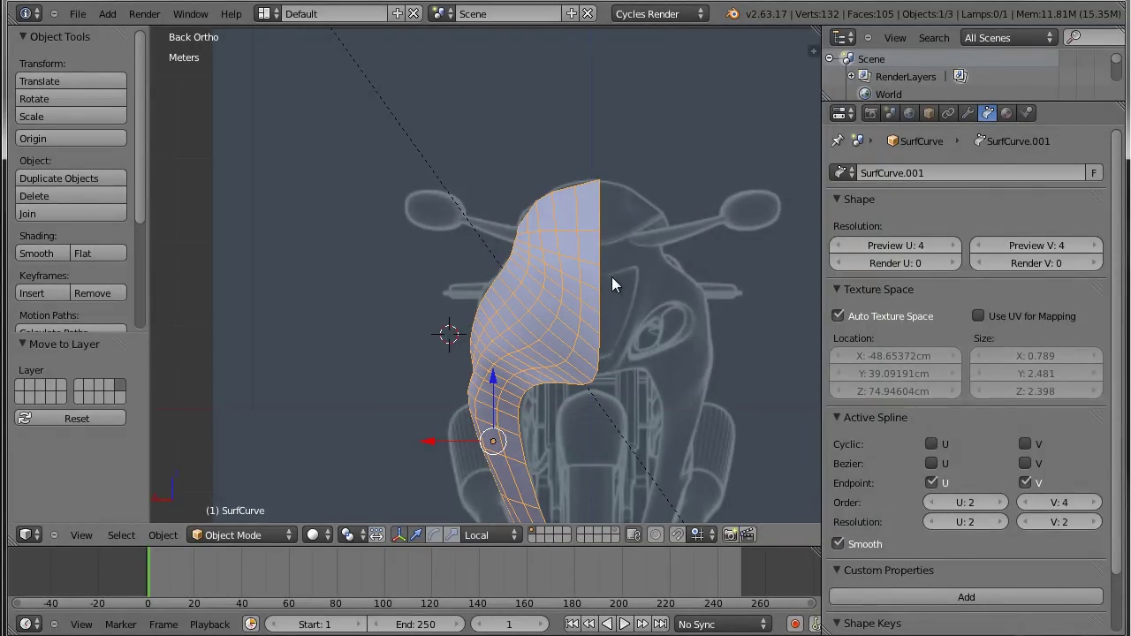
{"action": "key", "text": "alt+c"}
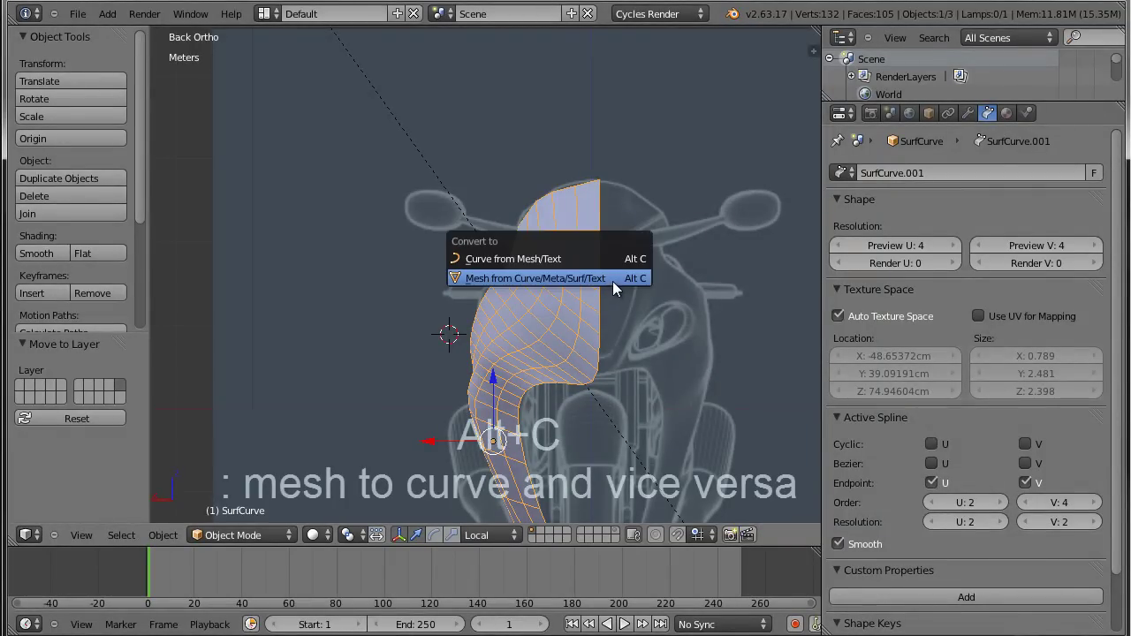
{"action": "left_click", "coordinate": [613, 281]}
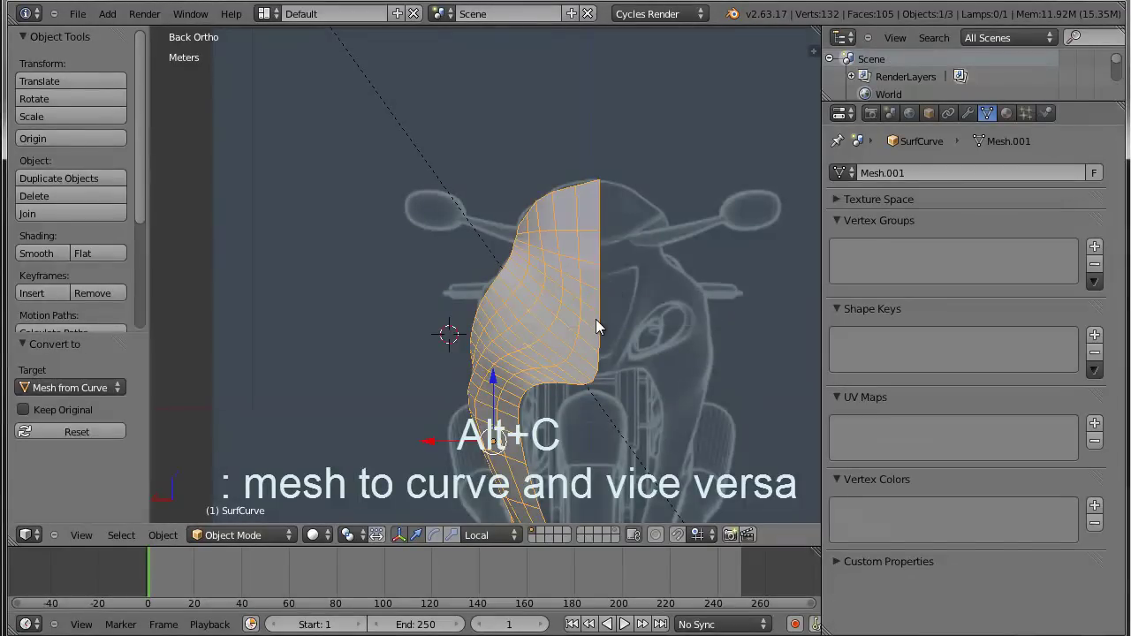
{"action": "key", "text": "Tab"}
{"action": "mouse_move", "coordinate": [596, 319]}
{"action": "middle_mouse_down"}
{"action": "mouse_move", "coordinate": [715, 349]}
{"action": "mouse_move", "coordinate": [617, 424]}
{"action": "mouse_move", "coordinate": [728, 344]}
{"action": "mouse_move", "coordinate": [575, 399]}
{"action": "mouse_move", "coordinate": [573, 433]}
{"action": "mouse_move", "coordinate": [750, 344]}
{"action": "mouse_move", "coordinate": [722, 305]}
{"action": "mouse_move", "coordinate": [667, 409]}
{"action": "mouse_move", "coordinate": [681, 351]}
{"action": "mouse_move", "coordinate": [733, 313]}
{"action": "mouse_move", "coordinate": [720, 311]}
{"action": "middle_mouse_up"}
In Right Ortho, move a top-edge vertex down and right with proportional falloff.
{"action": "key", "text": "KP_3"}
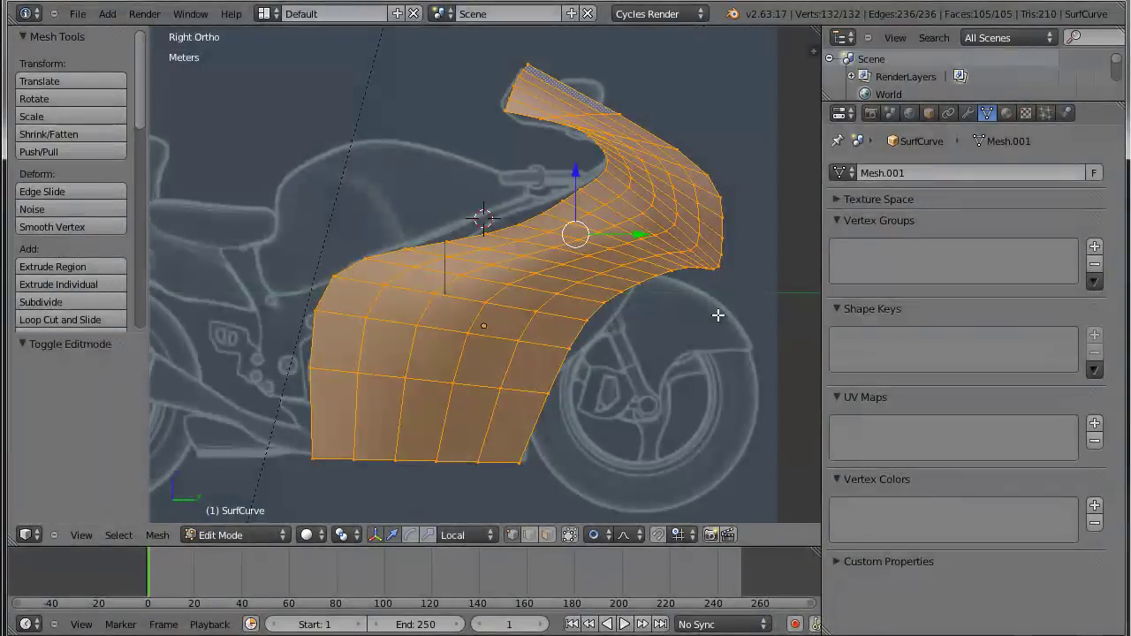
{"action": "scroll", "coordinate": [590, 122], "scroll_direction": "up", "scroll_amount": 2}
{"action": "scroll", "coordinate": [590, 122], "scroll_direction": "up", "scroll_amount": 1}
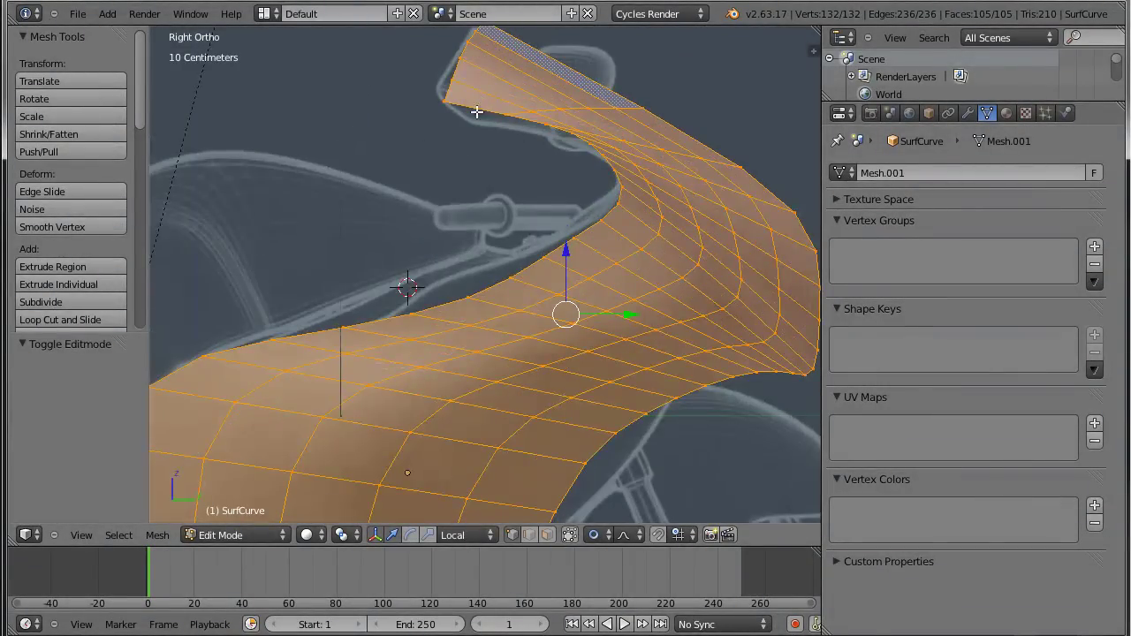
{"action": "right_click", "coordinate": [447, 101]}
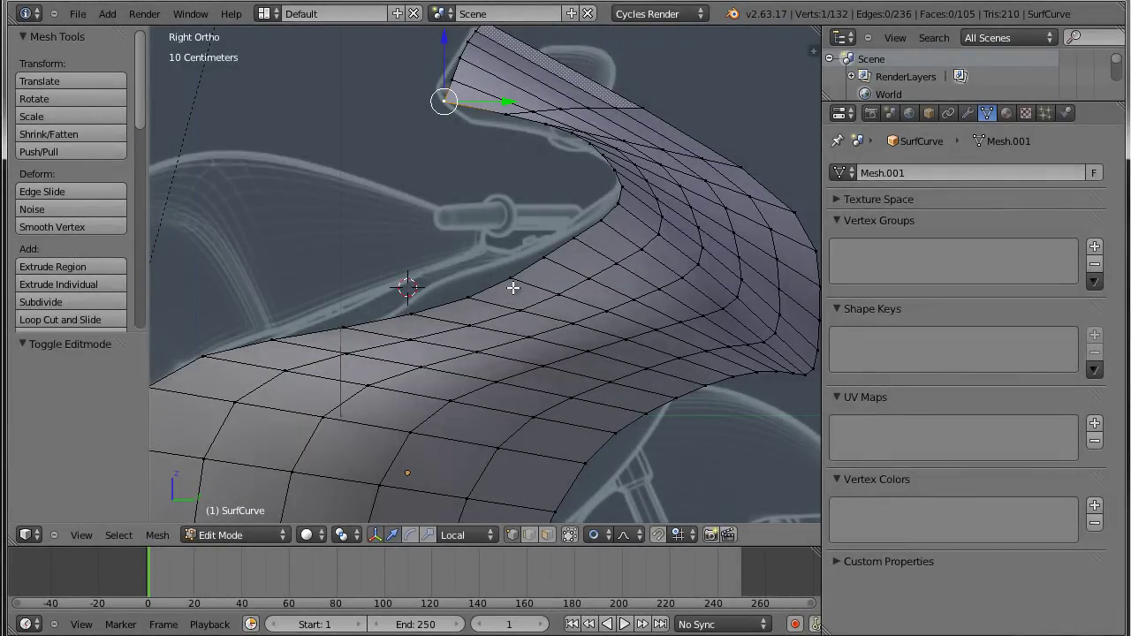
{"action": "key", "text": "g"}
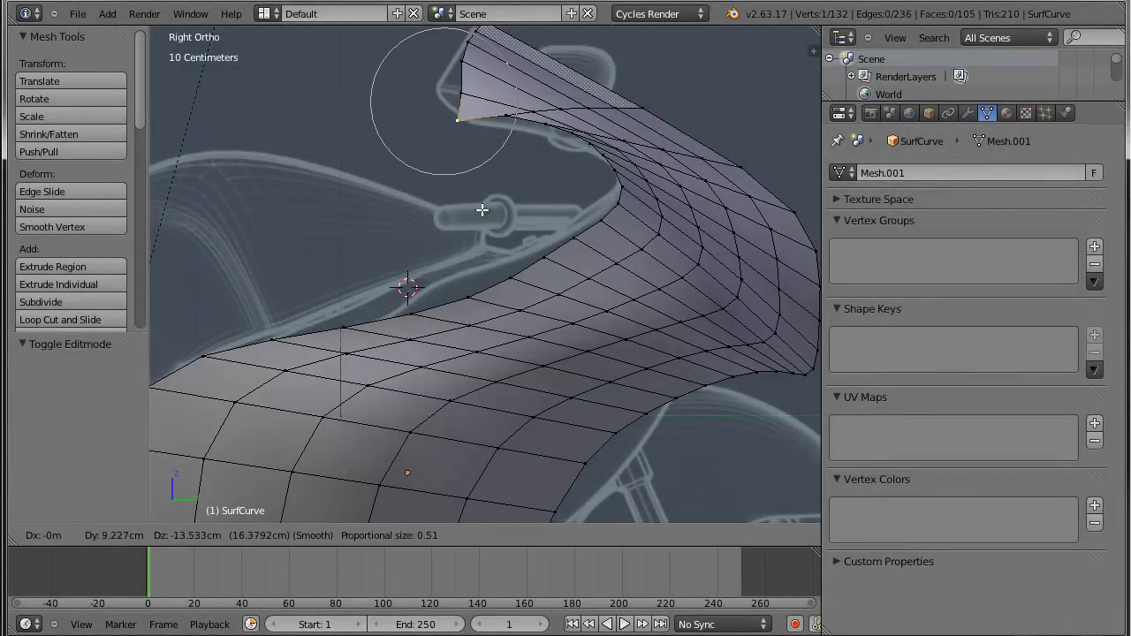
{"action": "left_click", "coordinate": [500, 143]}
{"action": "key", "text": "g"}
{"action": "left_click", "coordinate": [472, 131]}
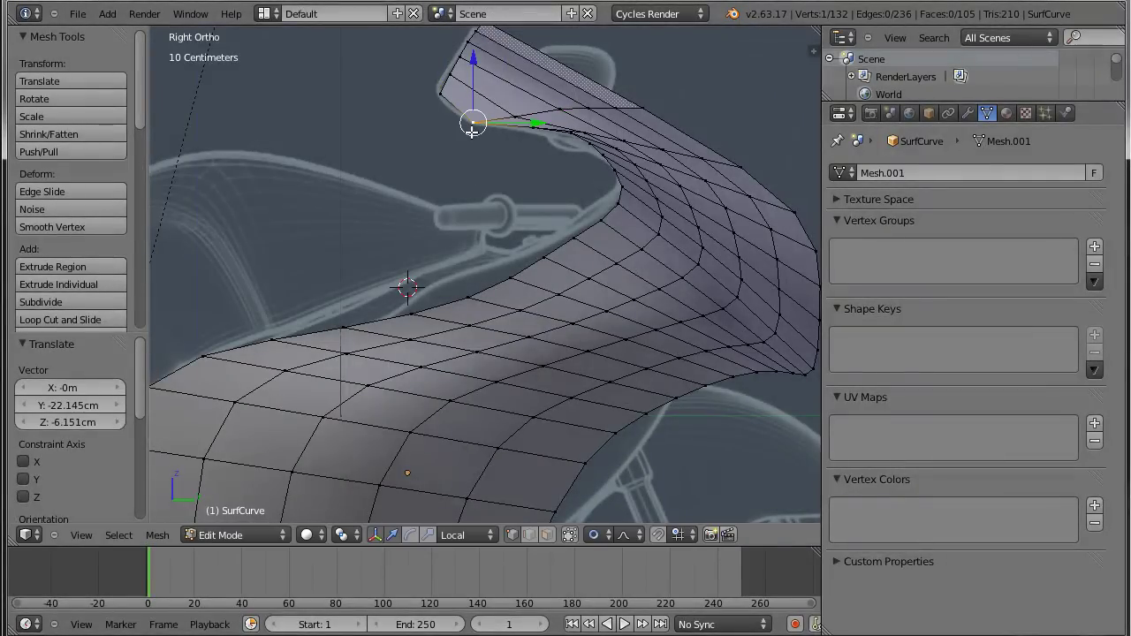
{"action": "key", "text": "g"}
{"action": "left_click", "coordinate": [588, 160]}
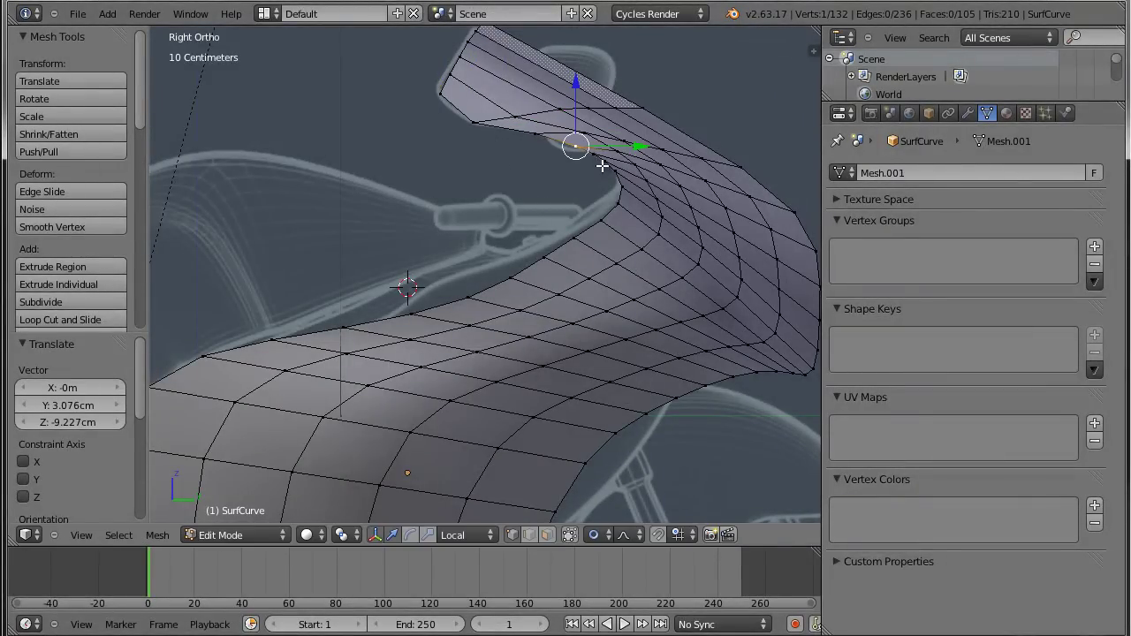
{"action": "key", "text": "g"}
{"action": "left_click", "coordinate": [605, 169]}
Fine-tune the vertex position in several moves until it sits on the reference outline.
{"action": "key", "text": "g"}
{"action": "left_click", "coordinate": [552, 145]}
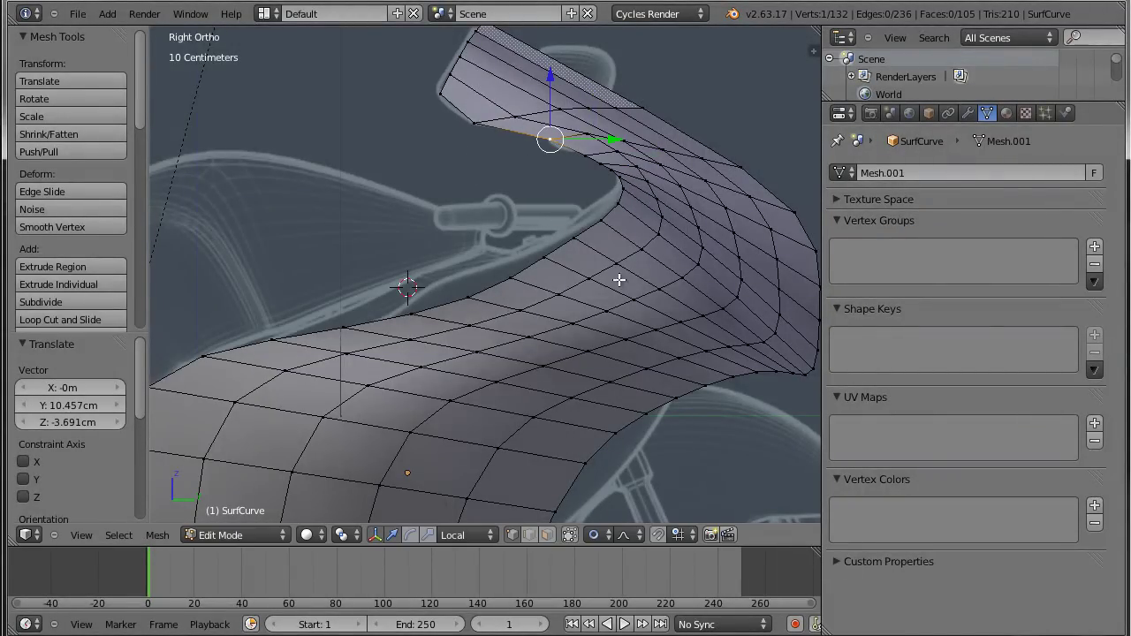
{"action": "key", "text": "g"}
{"action": "left_click", "coordinate": [517, 282]}
{"action": "key", "text": "g"}
{"action": "left_click", "coordinate": [505, 265]}
{"action": "key", "text": "g"}
{"action": "left_click", "coordinate": [541, 251]}
{"action": "key", "text": "g"}
{"action": "left_click", "coordinate": [409, 303]}
Move the lower-edge vertex near the front wheel to match the reference.
{"action": "scroll", "coordinate": [636, 404], "scroll_direction": "down", "scroll_amount": 3}
{"action": "scroll", "coordinate": [617, 434], "scroll_direction": "up", "scroll_amount": 3}
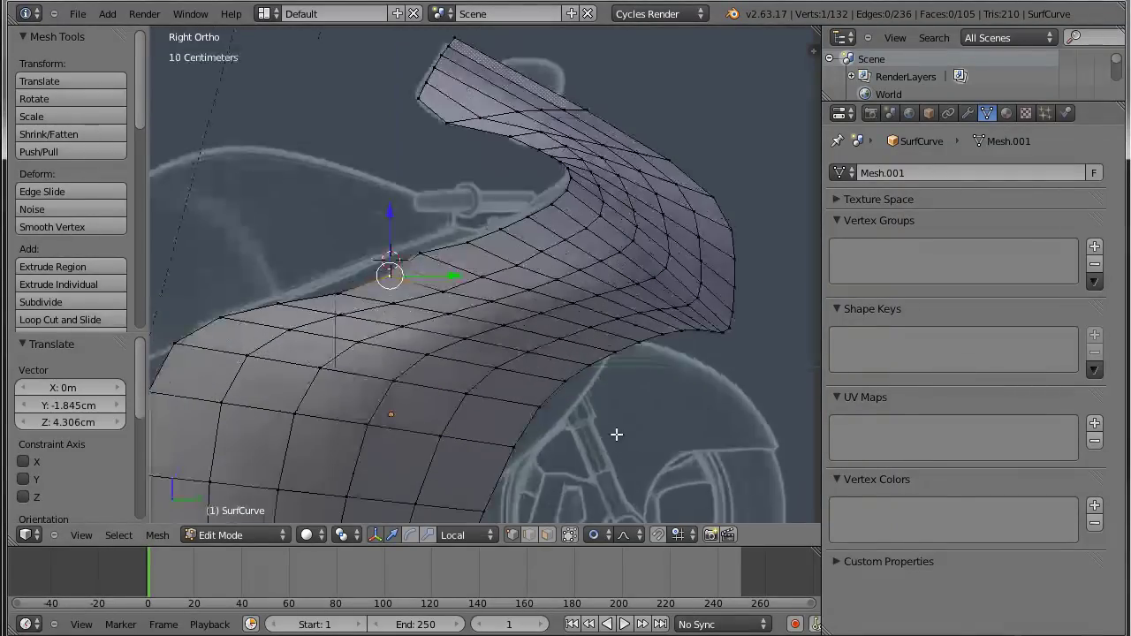
{"action": "right_click", "coordinate": [537, 407]}
{"action": "key", "text": "g"}
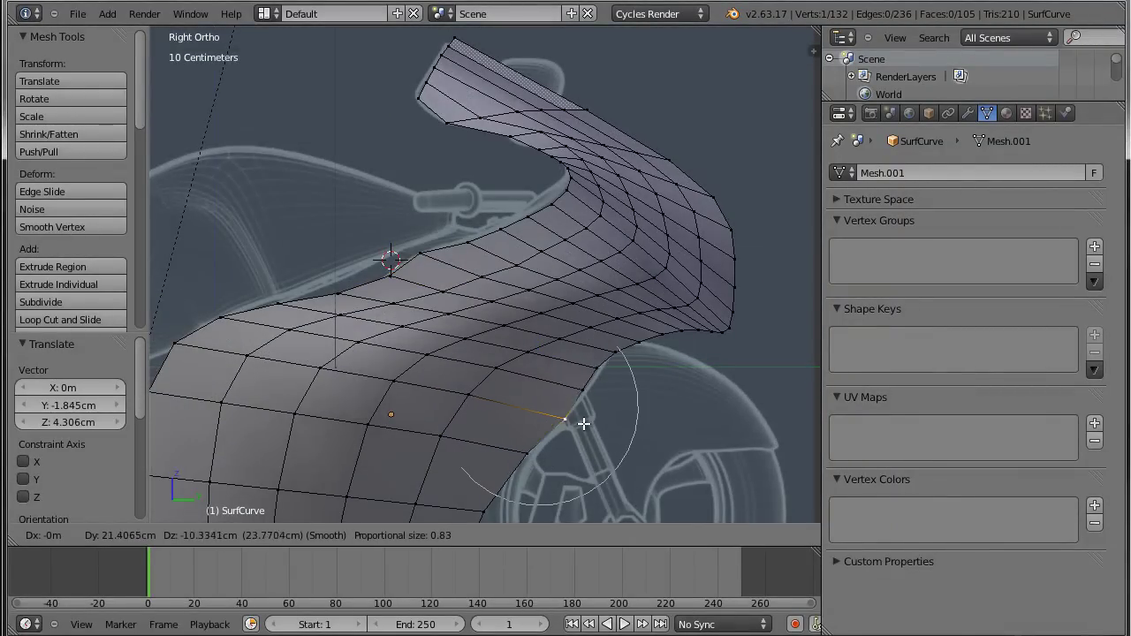
{"action": "left_click", "coordinate": [575, 419]}
{"action": "scroll", "coordinate": [606, 416], "scroll_direction": "down", "scroll_amount": 3}
Uncheck Wire under Display in the mesh's Object properties, then re-enter Edit Mode.
{"action": "key", "text": "Tab"}
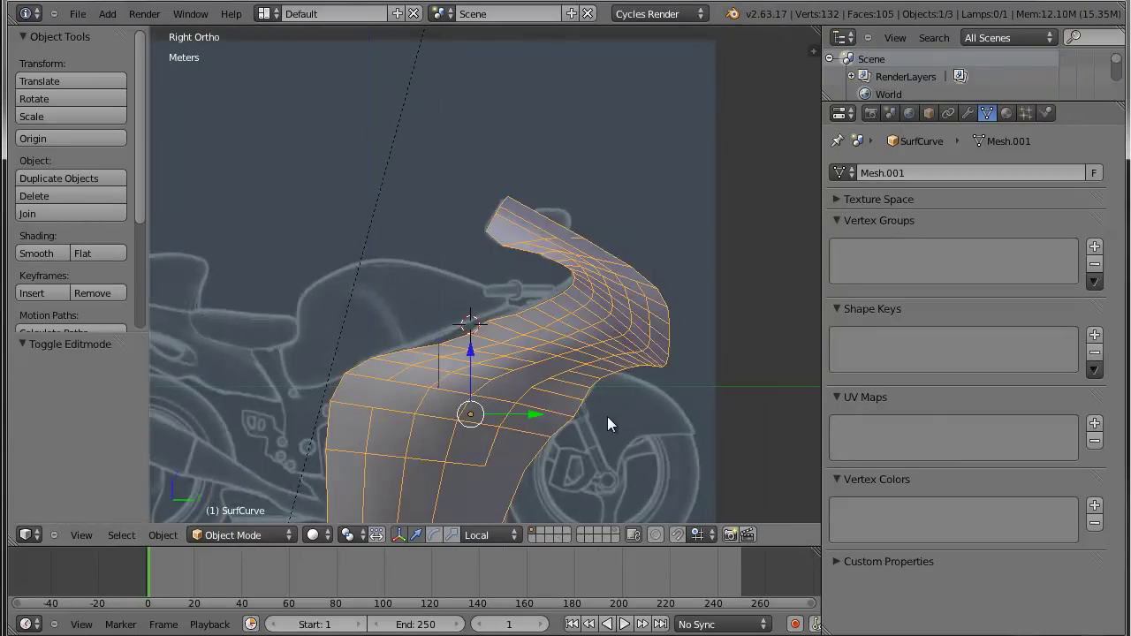
{"action": "mouse_move", "coordinate": [589, 411]}
{"action": "middle_mouse_down"}
{"action": "mouse_move", "coordinate": [458, 397]}
{"action": "mouse_move", "coordinate": [283, 414]}
{"action": "mouse_move", "coordinate": [604, 422]}
{"action": "mouse_move", "coordinate": [583, 412]}
{"action": "mouse_move", "coordinate": [591, 431]}
{"action": "mouse_move", "coordinate": [664, 430]}
{"action": "mouse_move", "coordinate": [675, 445]}
{"action": "mouse_move", "coordinate": [606, 445]}
{"action": "middle_mouse_up"}
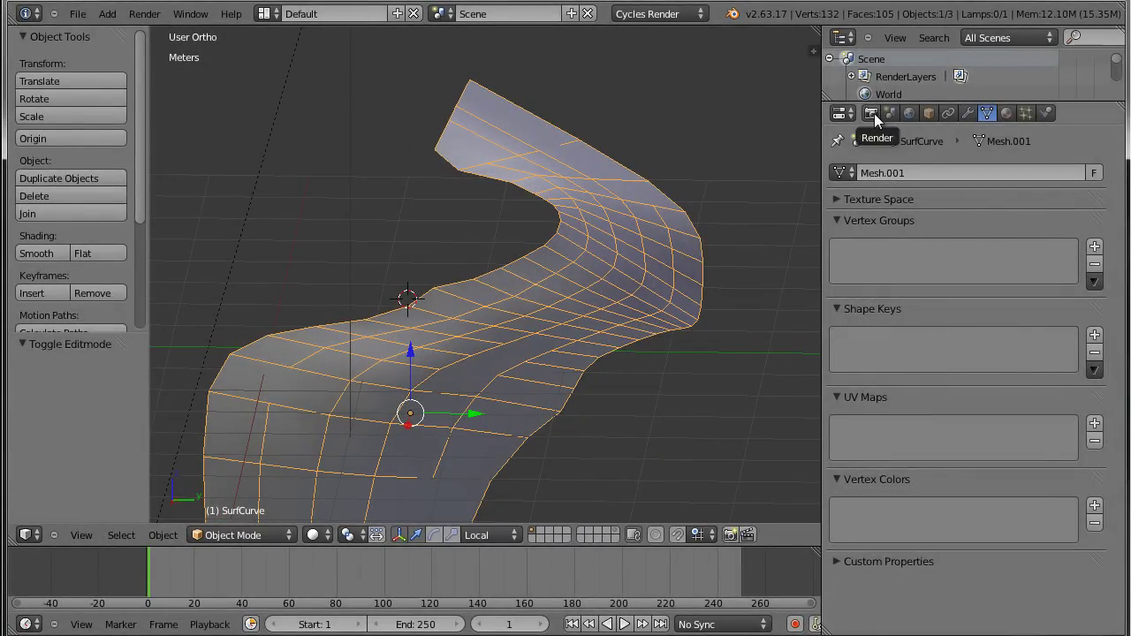
{"action": "left_click", "coordinate": [928, 113]}
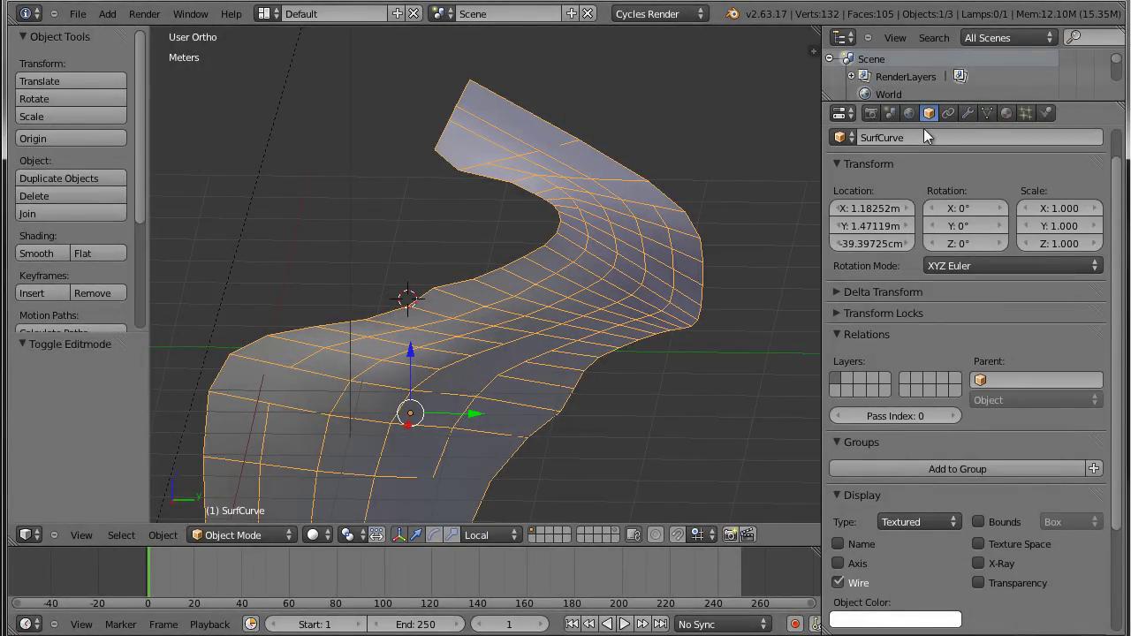
{"action": "left_click", "coordinate": [840, 582]}
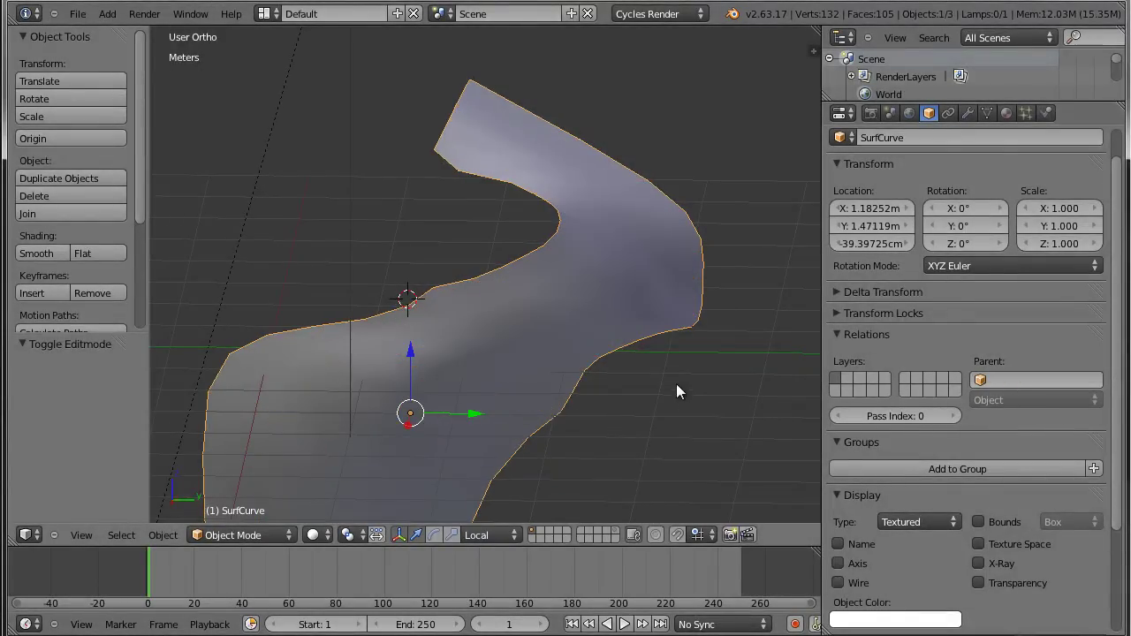
{"action": "key", "text": "Tab"}
{"action": "middle_click_drag", "start_coordinate": [677, 384], "coordinate": [619, 381]}
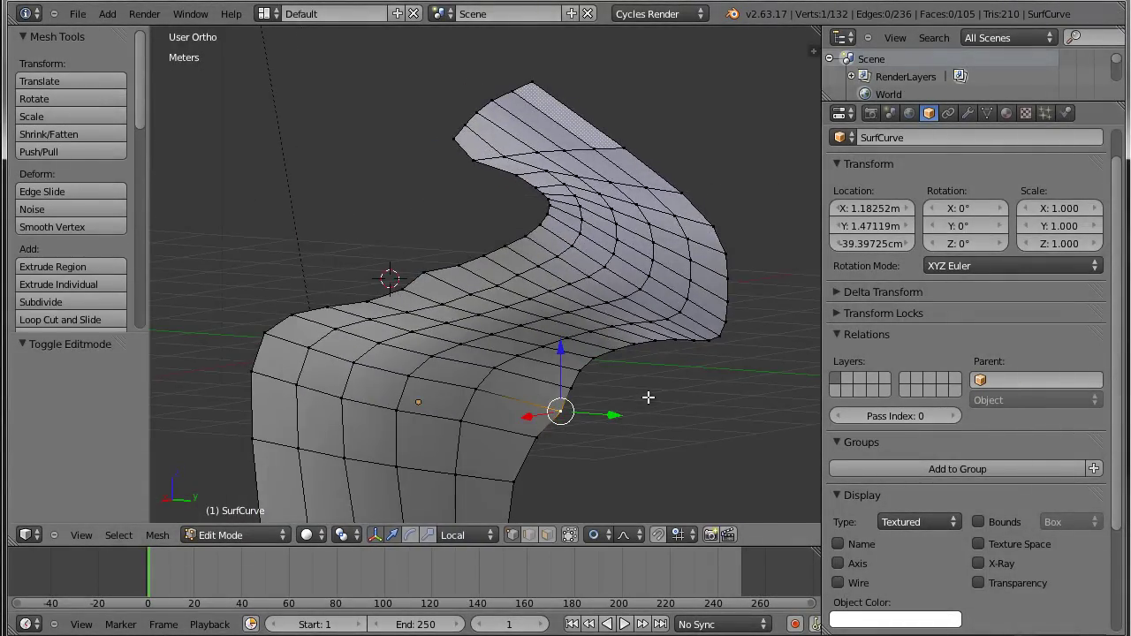
In Right view, move the front edge vertex along Y, then freely onto the reference.
{"action": "key", "text": "KP_3"}
{"action": "scroll", "coordinate": [619, 396], "scroll_direction": "up", "scroll_amount": 2}
{"action": "scroll", "coordinate": [518, 328], "scroll_direction": "up", "scroll_amount": 2}
{"action": "scroll", "coordinate": [505, 327], "scroll_direction": "up", "scroll_amount": 2}
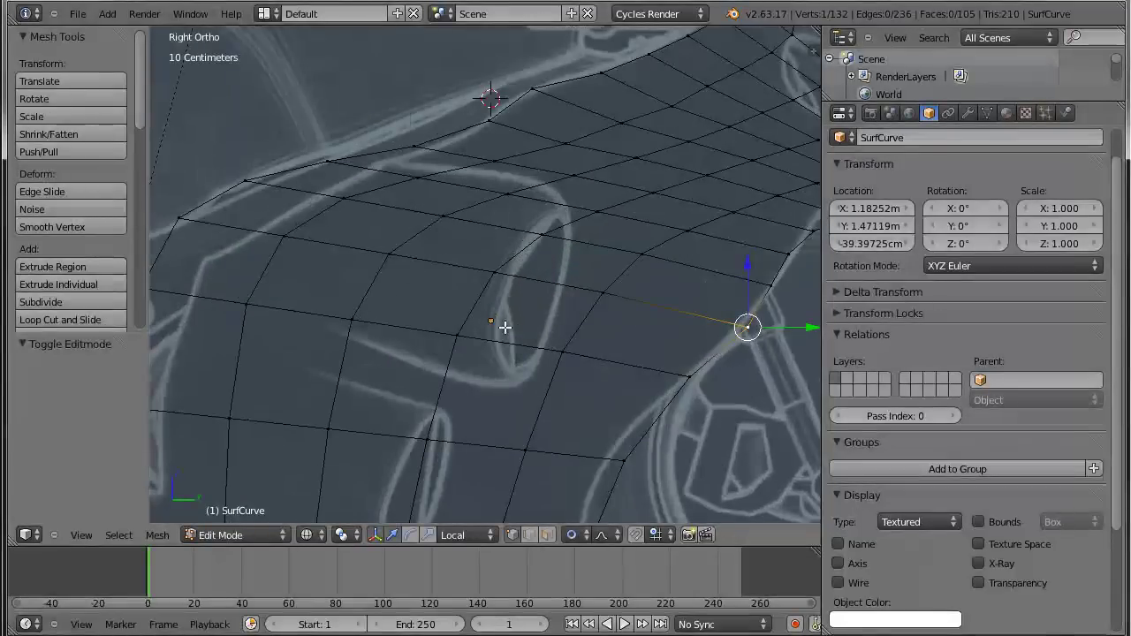
{"action": "middle_click_drag", "start_coordinate": [505, 327], "coordinate": [602, 373], "text": "shift"}
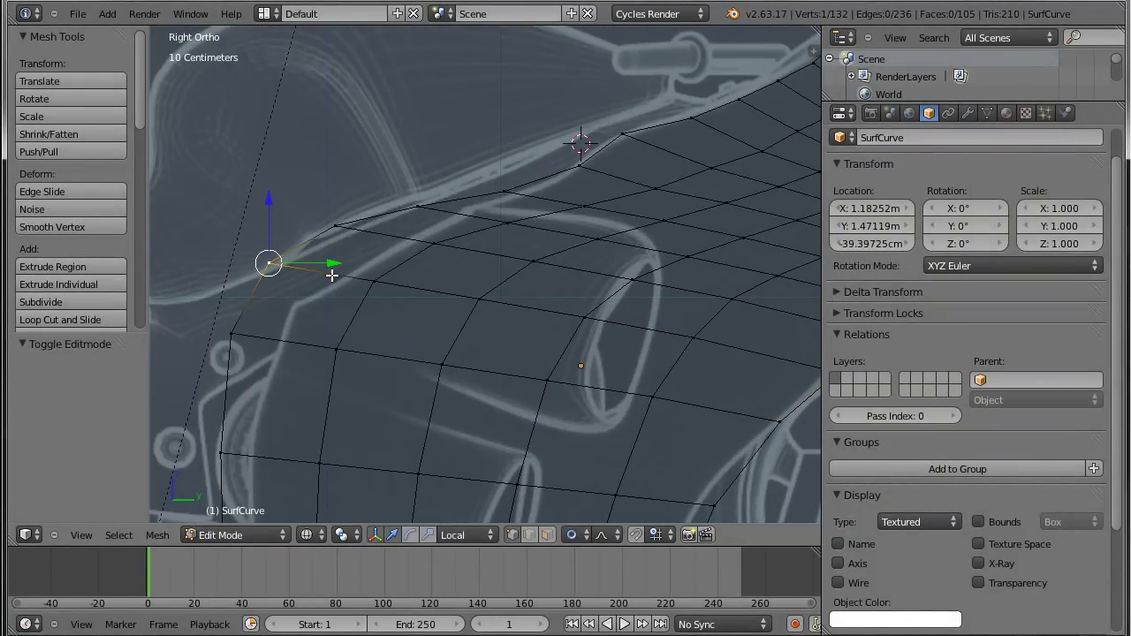
{"action": "key", "text": "g"}
{"action": "key", "text": "y"}
{"action": "key", "text": "y"}
{"action": "scroll", "coordinate": [358, 263], "scroll_direction": "down", "scroll_amount": 2}
{"action": "scroll", "coordinate": [369, 271], "scroll_direction": "down", "scroll_amount": 3}
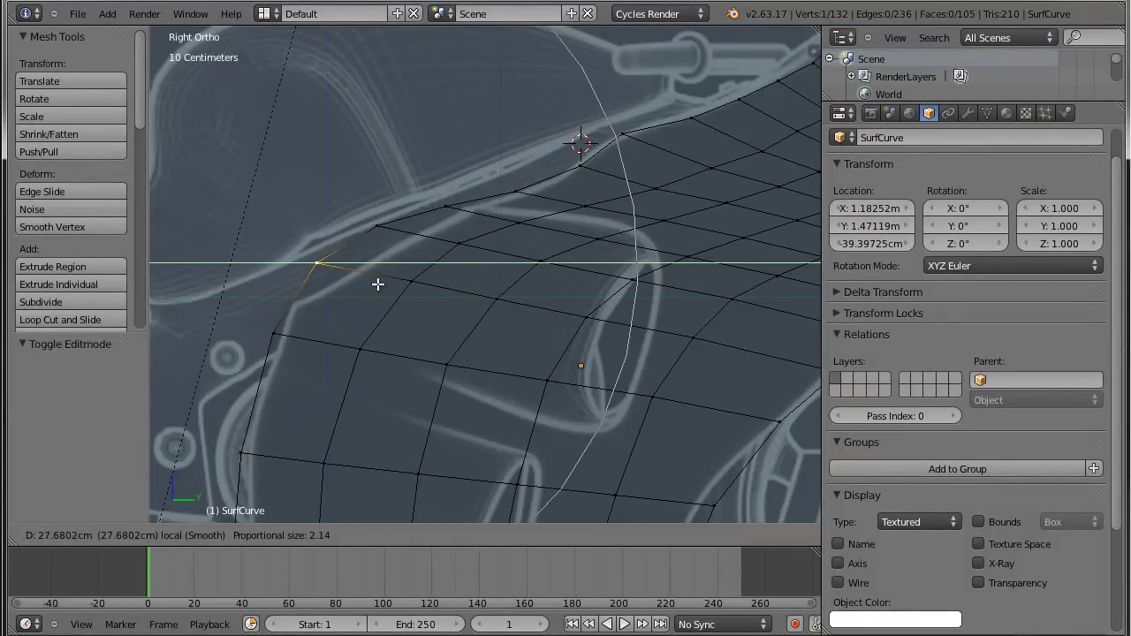
{"action": "scroll", "coordinate": [387, 283], "scroll_direction": "up", "scroll_amount": 1}
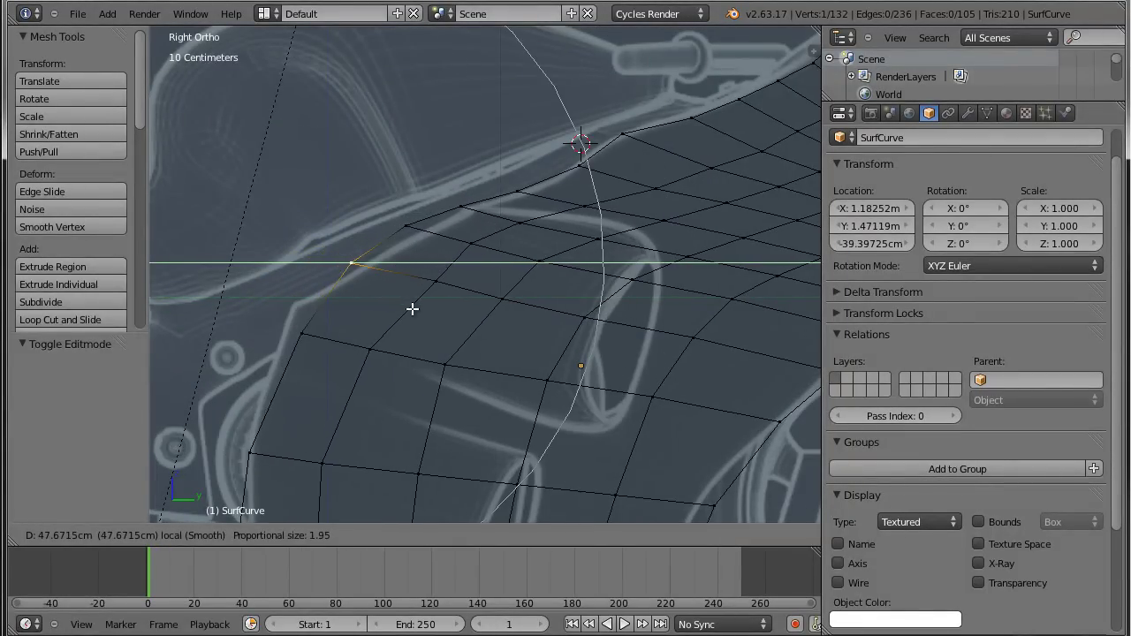
{"action": "left_click", "coordinate": [391, 309]}
{"action": "key", "text": "g"}
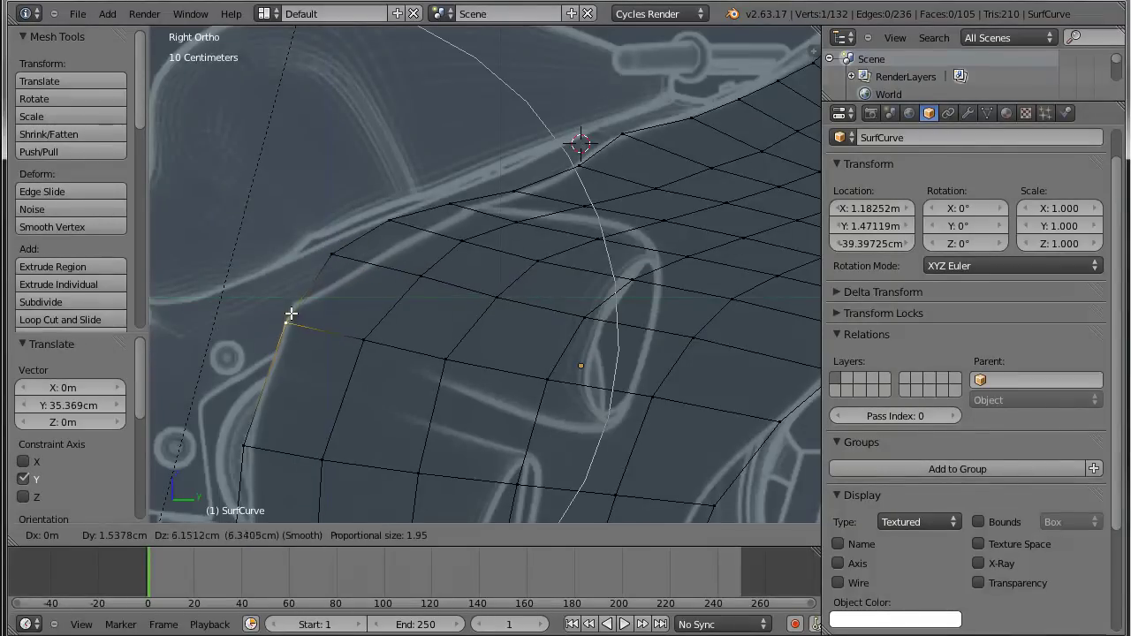
{"action": "left_click", "coordinate": [298, 301]}
Move two more front-edge vertices onto the reference line with proportional editing.
{"action": "right_click", "coordinate": [345, 256]}
{"action": "key", "text": "g"}
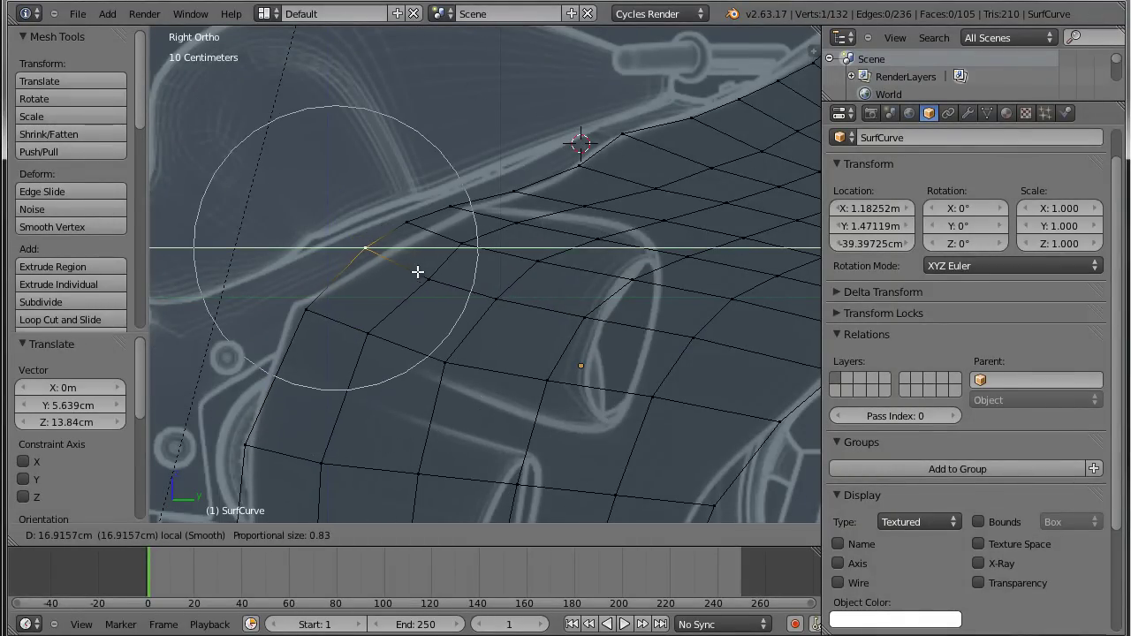
{"action": "left_click", "coordinate": [430, 280]}
{"action": "right_click", "coordinate": [324, 288]}
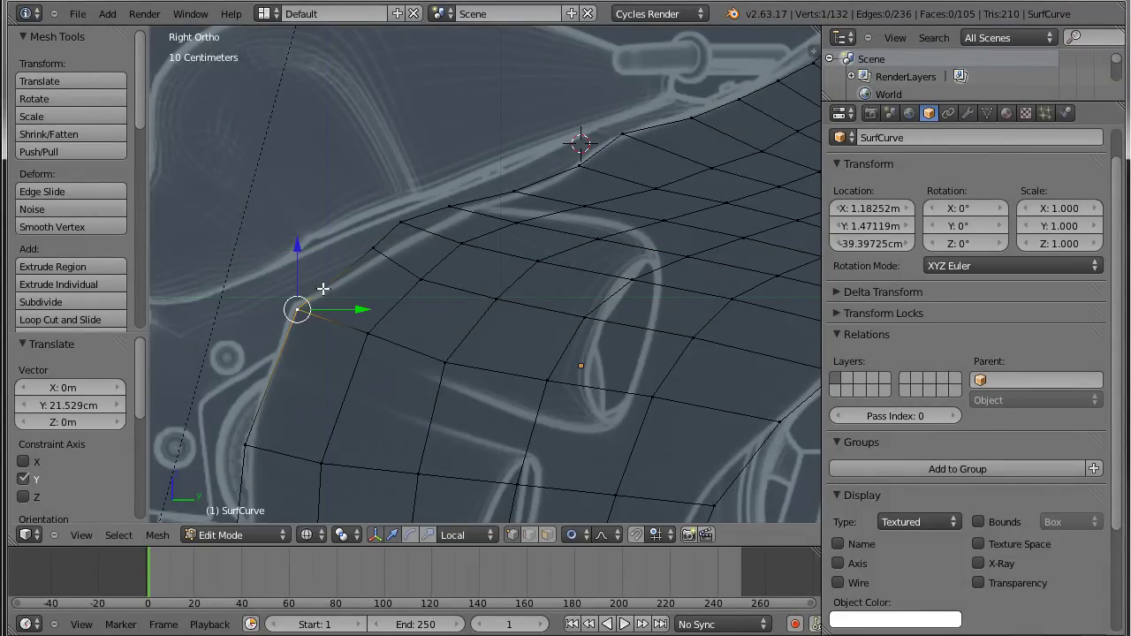
{"action": "right_click", "coordinate": [422, 232]}
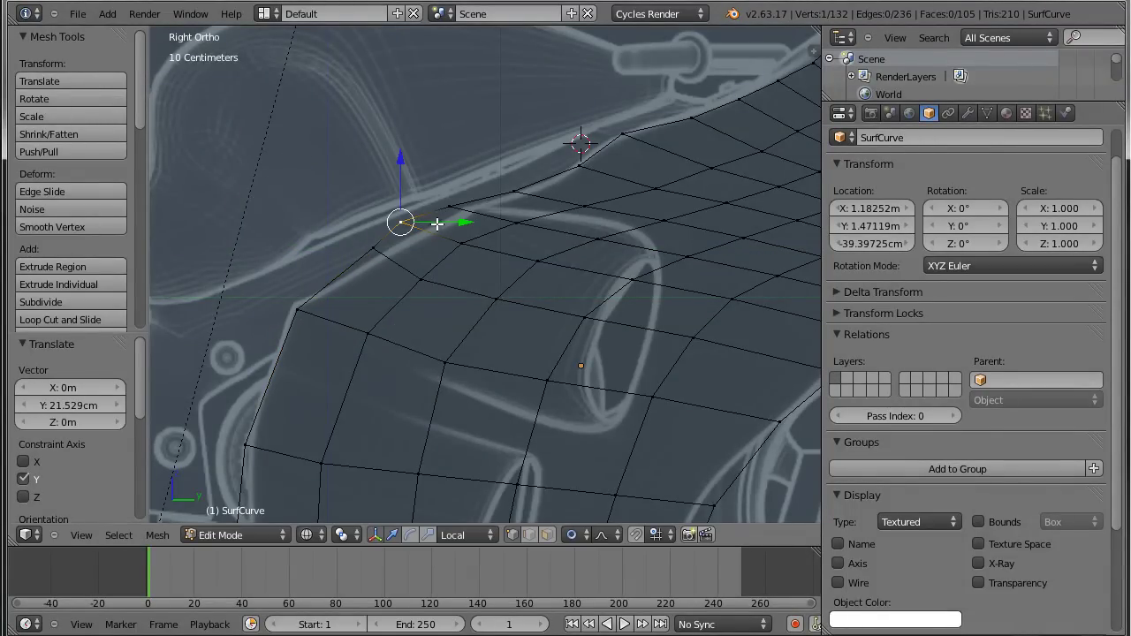
{"action": "key", "text": "g"}
{"action": "left_click", "coordinate": [450, 242]}
{"action": "scroll", "coordinate": [675, 372], "scroll_direction": "down", "scroll_amount": 4}
{"action": "scroll", "coordinate": [652, 291], "scroll_direction": "up", "scroll_amount": 2}
{"action": "scroll", "coordinate": [555, 211], "scroll_direction": "up", "scroll_amount": 3}
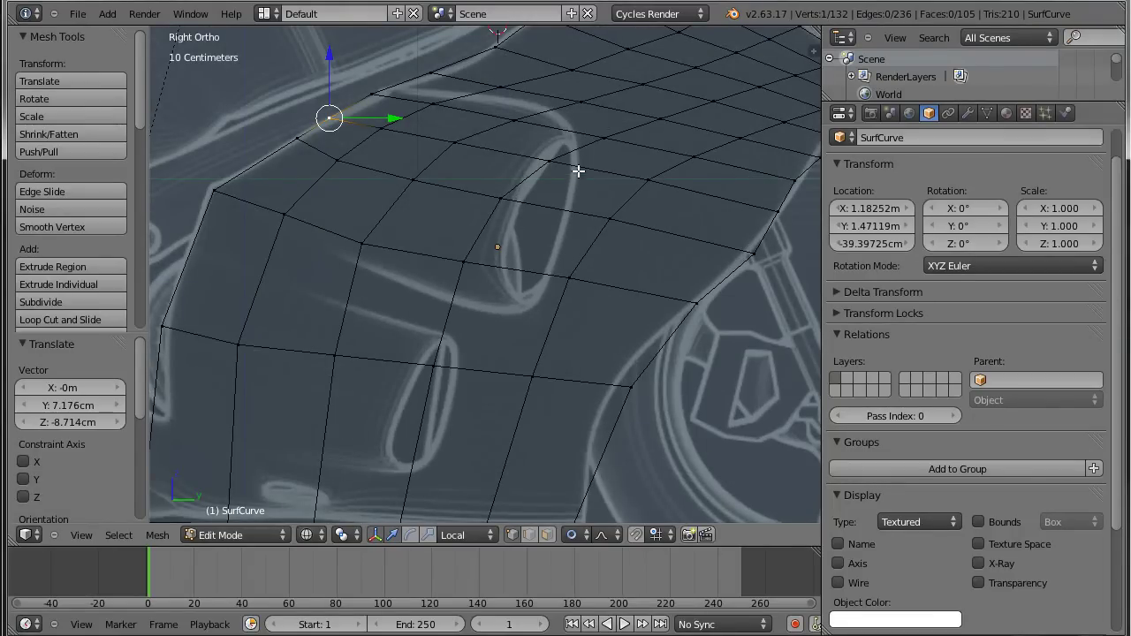
Near the front wheel, reshape the inner edge with falloff, then select the boundary loop.
{"action": "middle_click_drag", "start_coordinate": [578, 171], "coordinate": [622, 204], "text": "shift"}
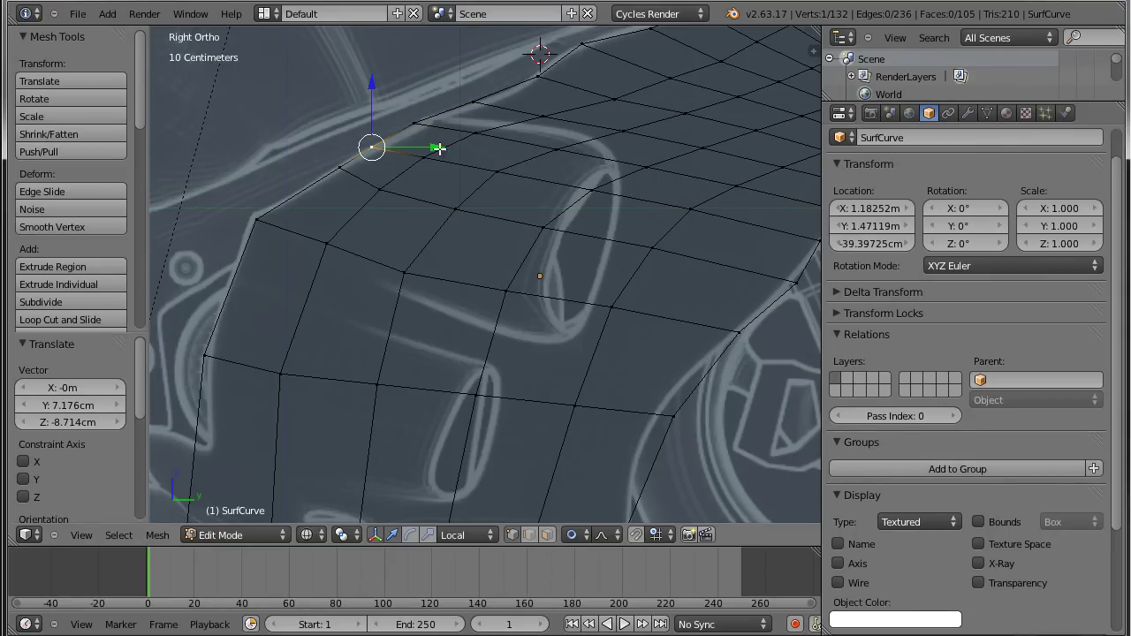
{"action": "mouse_move", "coordinate": [567, 242]}
{"action": "middle_mouse_down", "text": "shift"}
{"action": "mouse_move", "coordinate": [627, 301]}
{"action": "mouse_move", "coordinate": [625, 248]}
{"action": "middle_mouse_up", "text": "shift"}
{"action": "scroll", "coordinate": [677, 295], "scroll_direction": "up", "scroll_amount": 1}
{"action": "mouse_move", "coordinate": [677, 295]}
{"action": "middle_mouse_down", "text": "shift"}
{"action": "mouse_move", "coordinate": [616, 338]}
{"action": "mouse_move", "coordinate": [619, 321]}
{"action": "mouse_move", "coordinate": [412, 349]}
{"action": "middle_mouse_up", "text": "shift"}
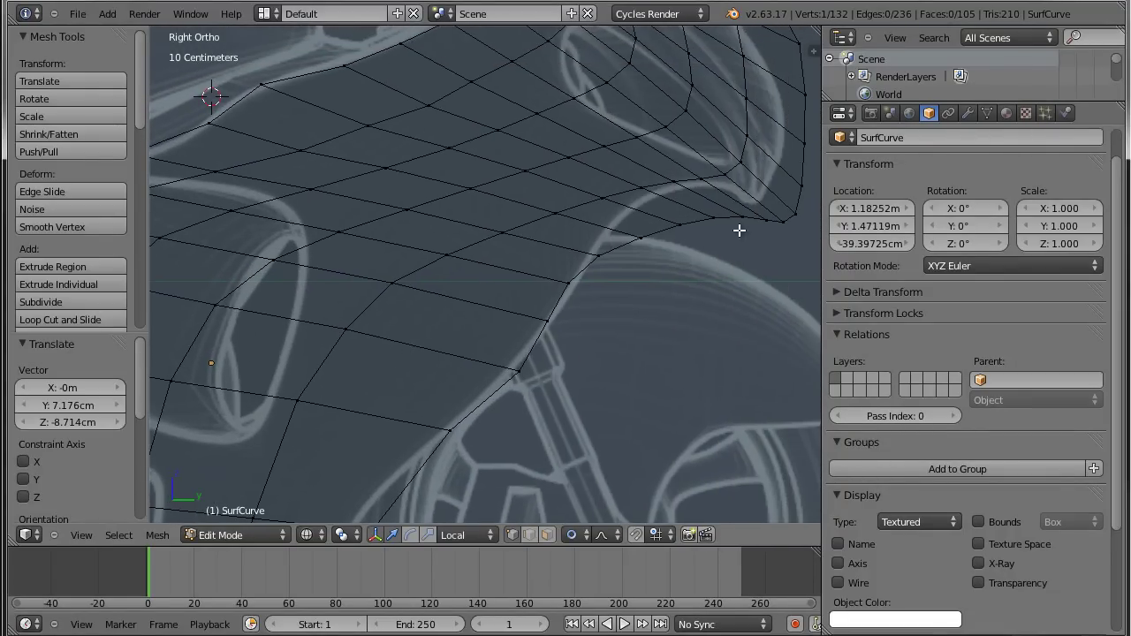
{"action": "key", "text": "h"}
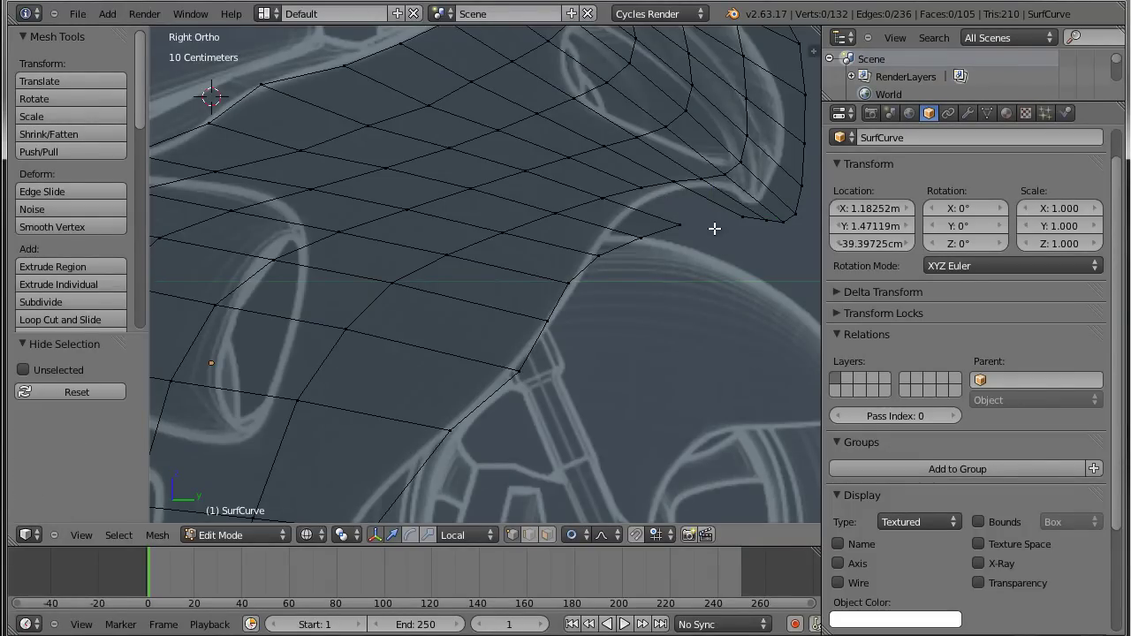
{"action": "key", "text": "alt+h"}
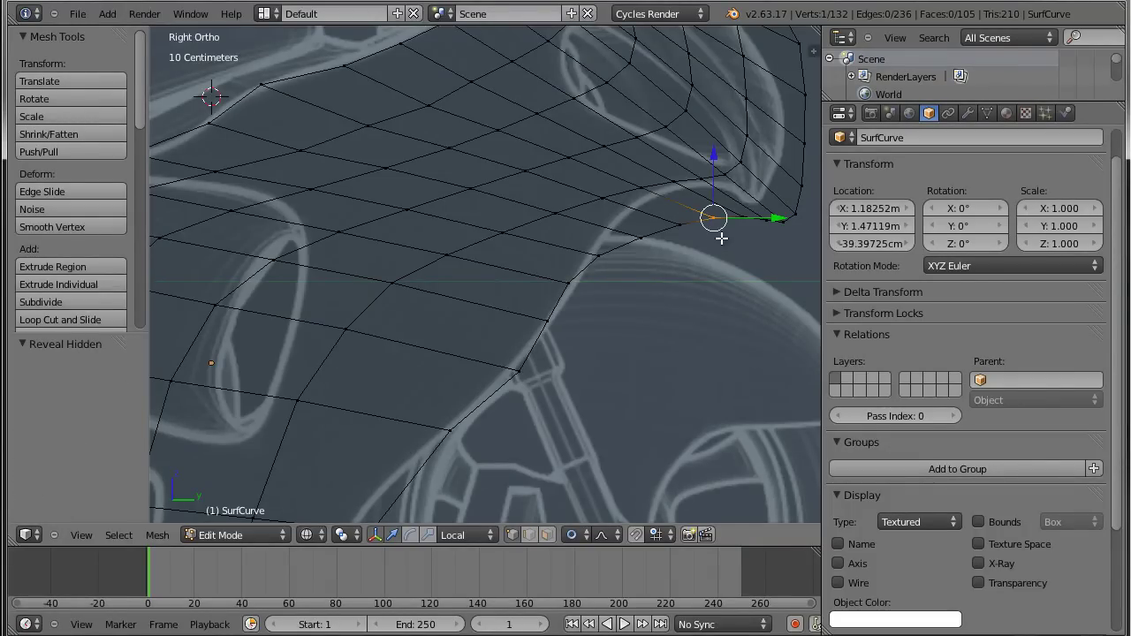
{"action": "key", "text": "g"}
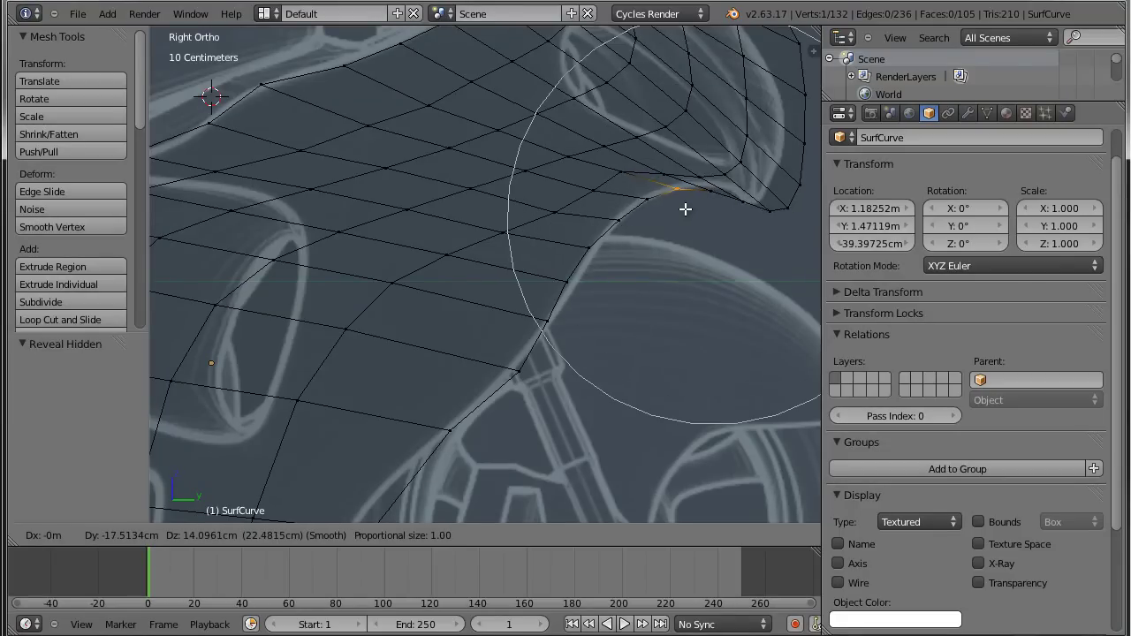
{"action": "left_click", "coordinate": [674, 203]}
{"action": "middle_click_drag", "start_coordinate": [748, 217], "coordinate": [685, 346], "text": "shift"}
{"action": "right_click", "coordinate": [752, 218], "text": "alt"}
Pull the front-edge vertex up and left toward the reference outline using proportional editing.
{"action": "middle_click_drag", "start_coordinate": [766, 233], "coordinate": [702, 247], "text": "shift"}
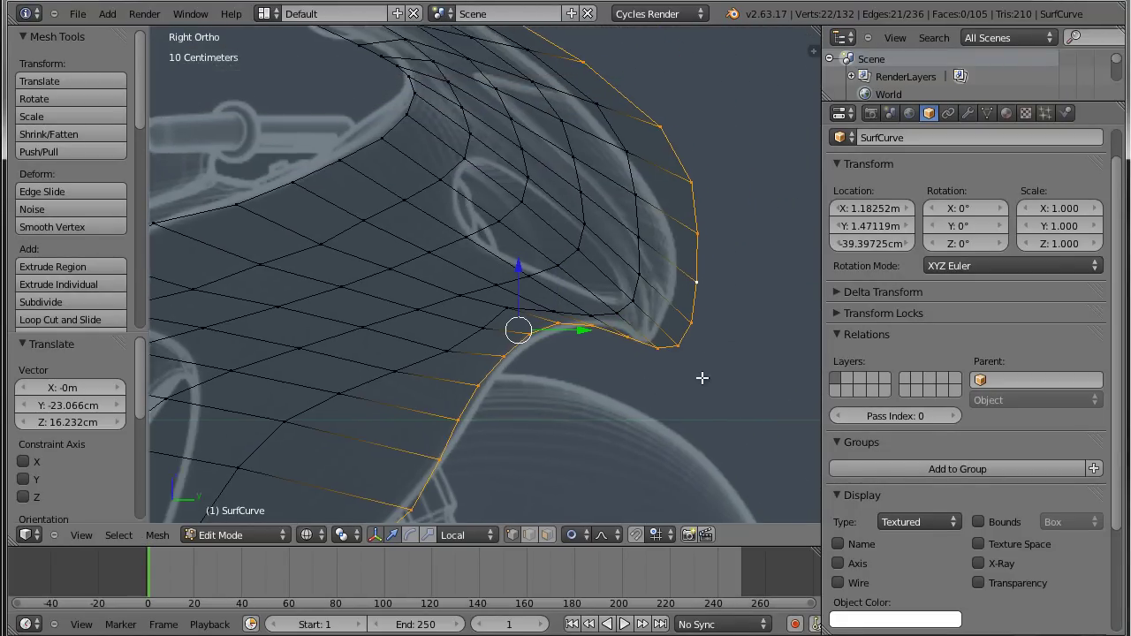
{"action": "right_click", "coordinate": [684, 237]}
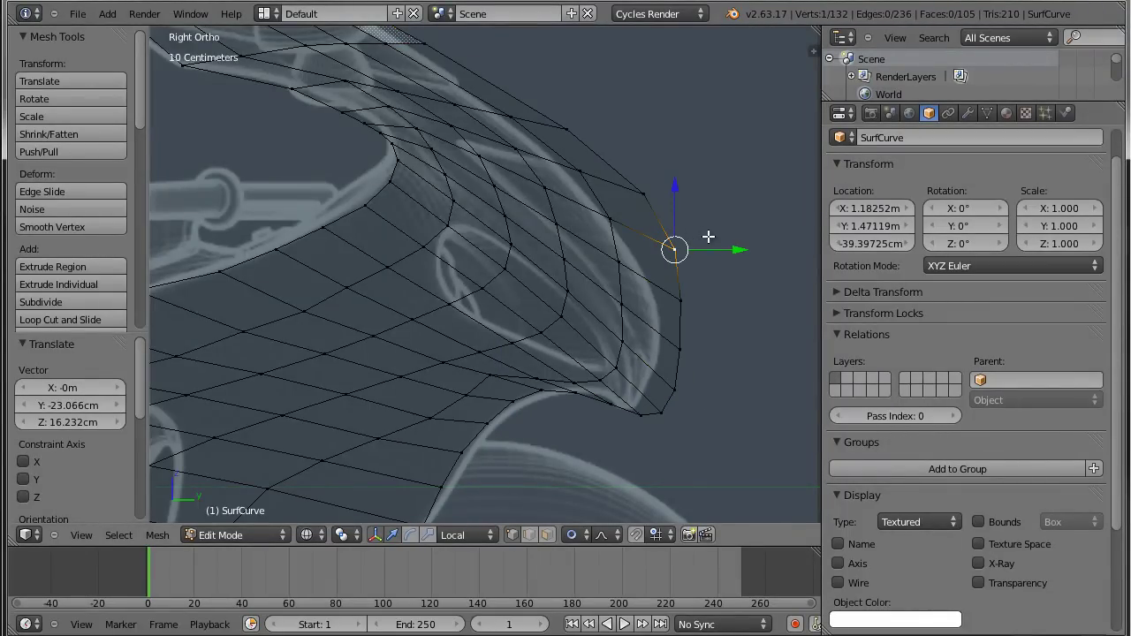
{"action": "key", "text": "g"}
{"action": "left_click", "coordinate": [685, 220]}
{"action": "key", "text": "g"}
{"action": "scroll", "coordinate": [619, 191], "scroll_direction": "up", "scroll_amount": 4}
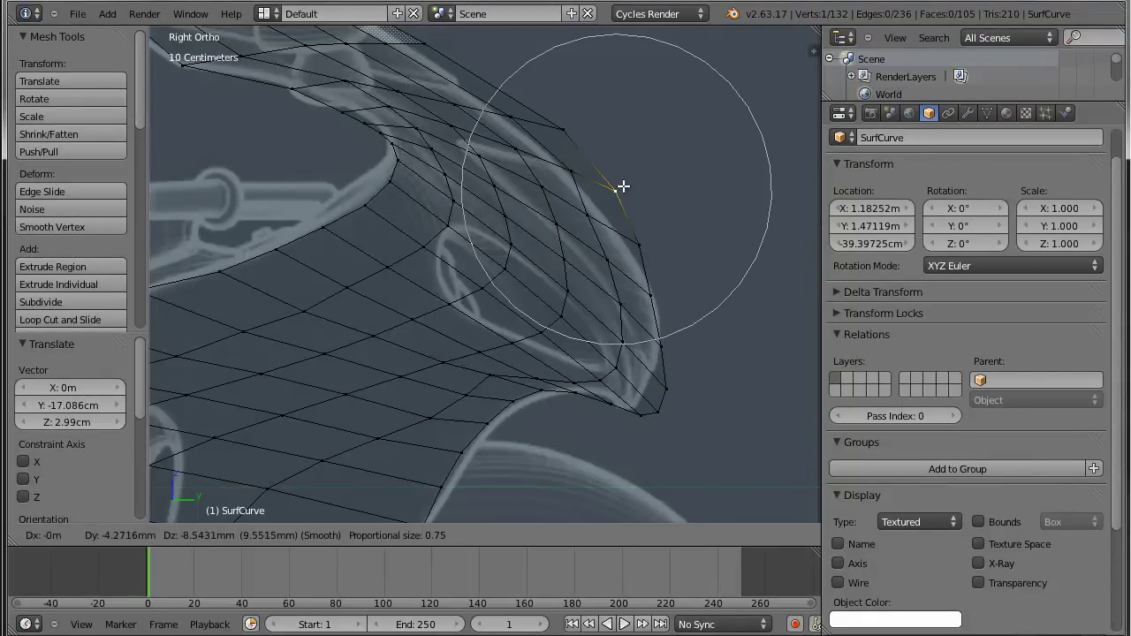
{"action": "left_click", "coordinate": [620, 194]}
{"action": "key", "text": "g"}
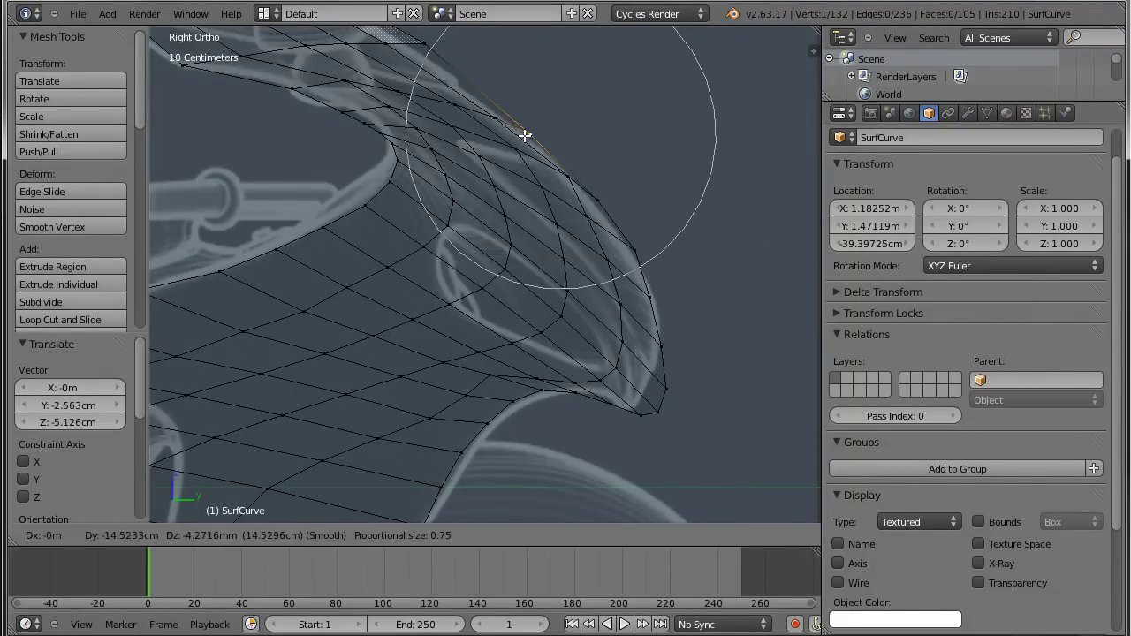
{"action": "left_click", "coordinate": [524, 138]}
Adjust the top edge and top corner vertices to follow the reference outline.
{"action": "middle_click_drag", "start_coordinate": [530, 139], "coordinate": [652, 309], "text": "shift"}
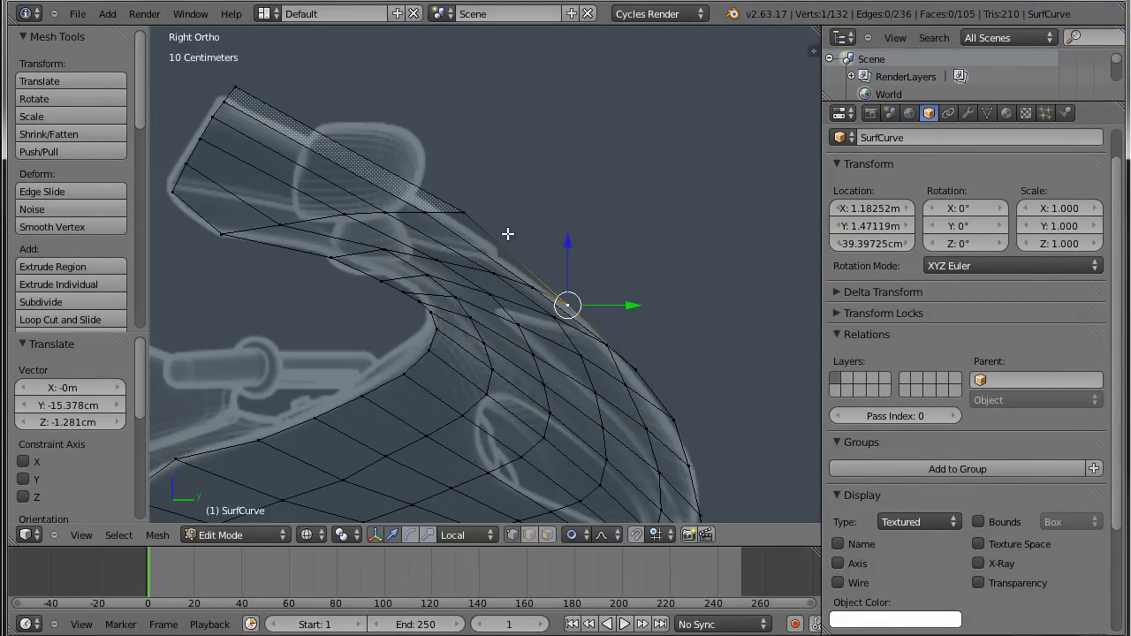
{"action": "key", "text": "f"}
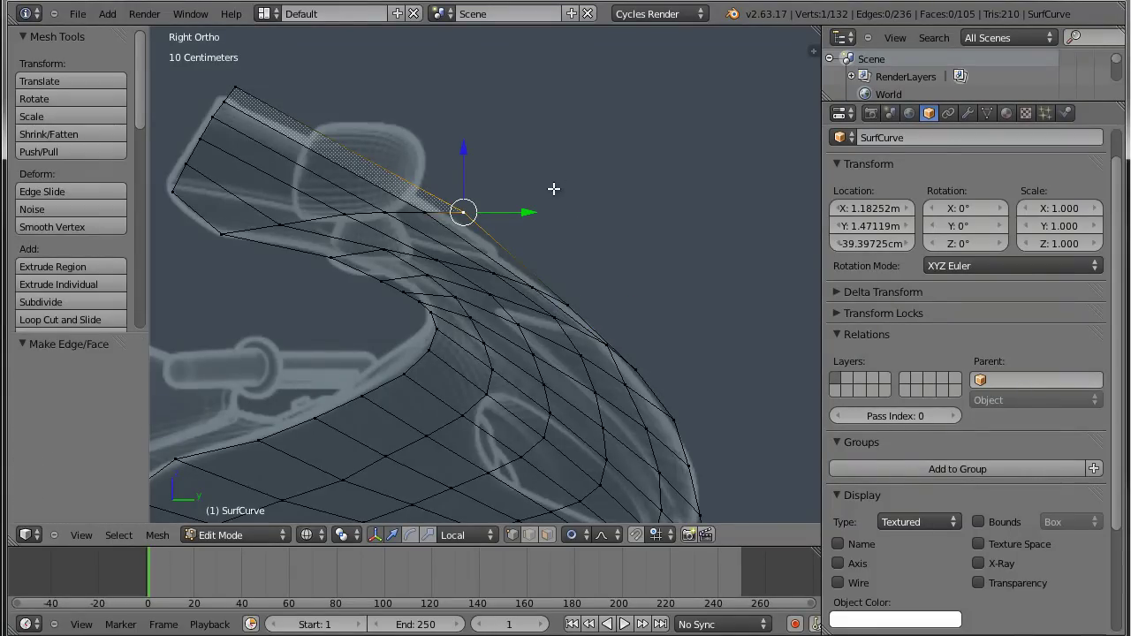
{"action": "key", "text": "g"}
{"action": "left_click", "coordinate": [538, 196]}
{"action": "right_click", "coordinate": [231, 95]}
{"action": "key", "text": "g"}
{"action": "left_click", "coordinate": [231, 101]}
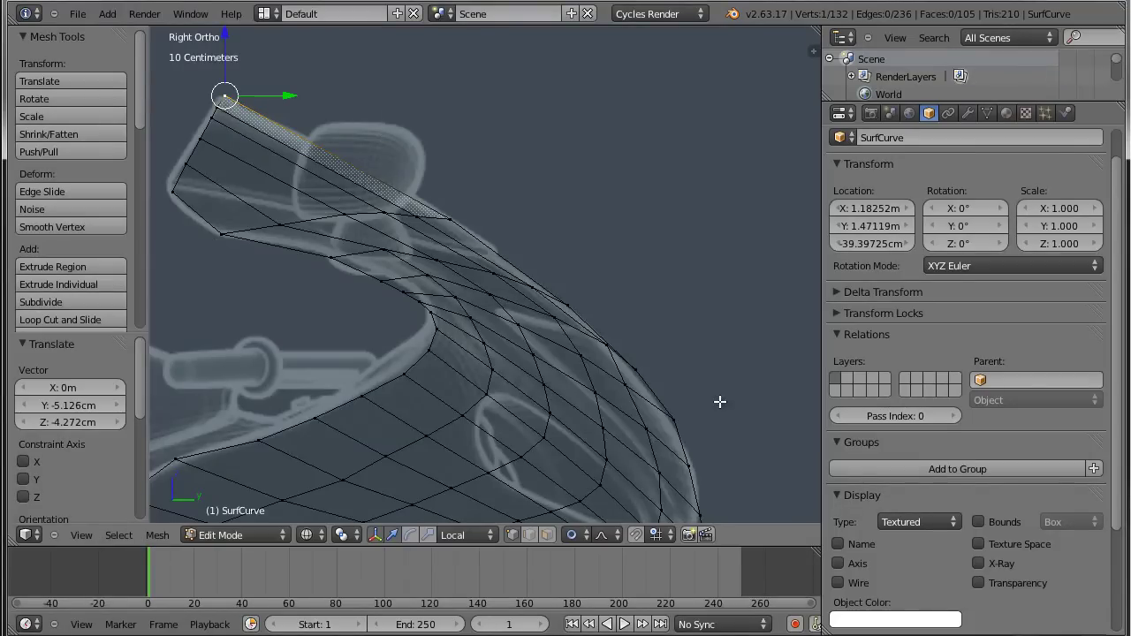
{"action": "scroll", "coordinate": [685, 247], "scroll_direction": "down", "scroll_amount": 5, "text": "shift"}
Nudge the lower tip vertex down into place, -4.272 mm in Y and -8.543 mm in Z.
{"action": "right_click", "coordinate": [669, 393]}
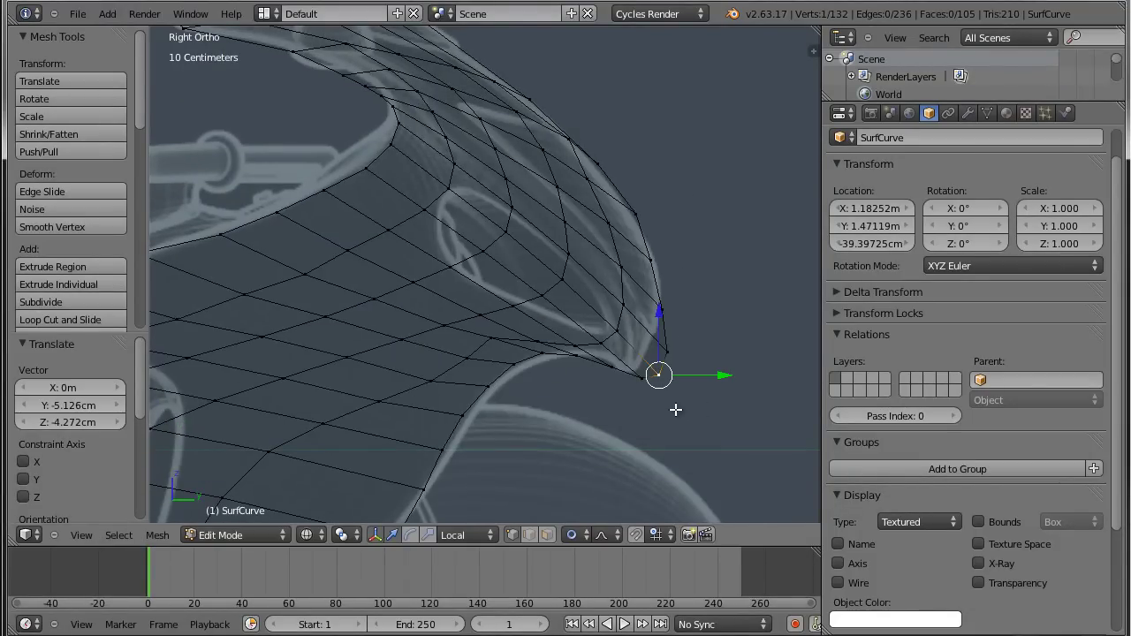
{"action": "key", "text": "g"}
{"action": "left_click", "coordinate": [652, 392]}
{"action": "key", "text": "g"}
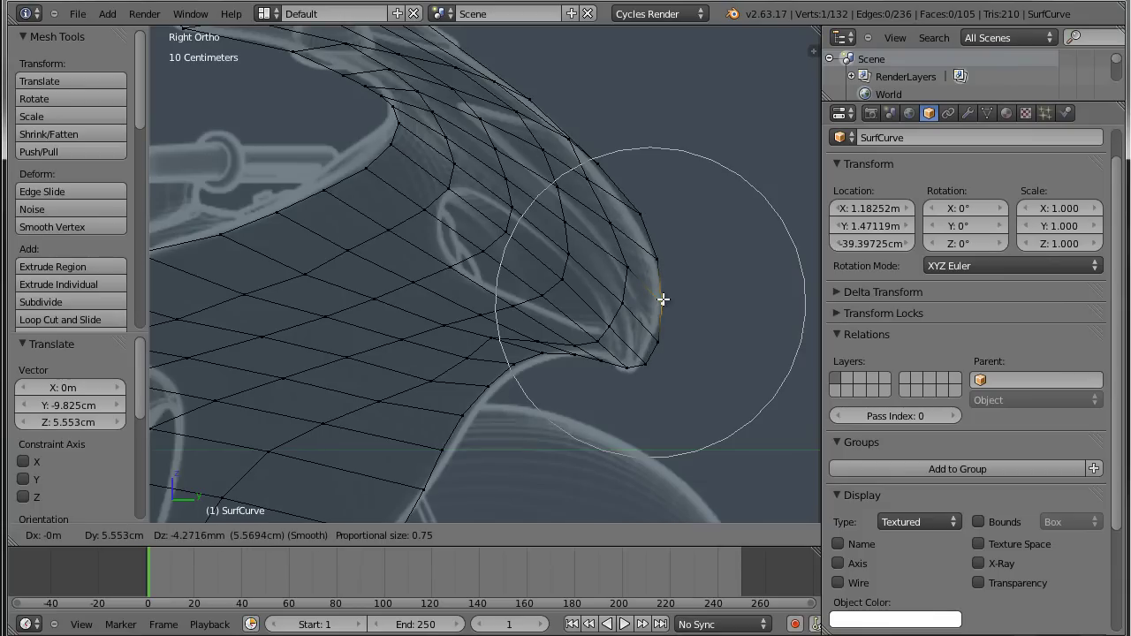
{"action": "left_click", "coordinate": [663, 300]}
{"action": "key", "text": "g"}
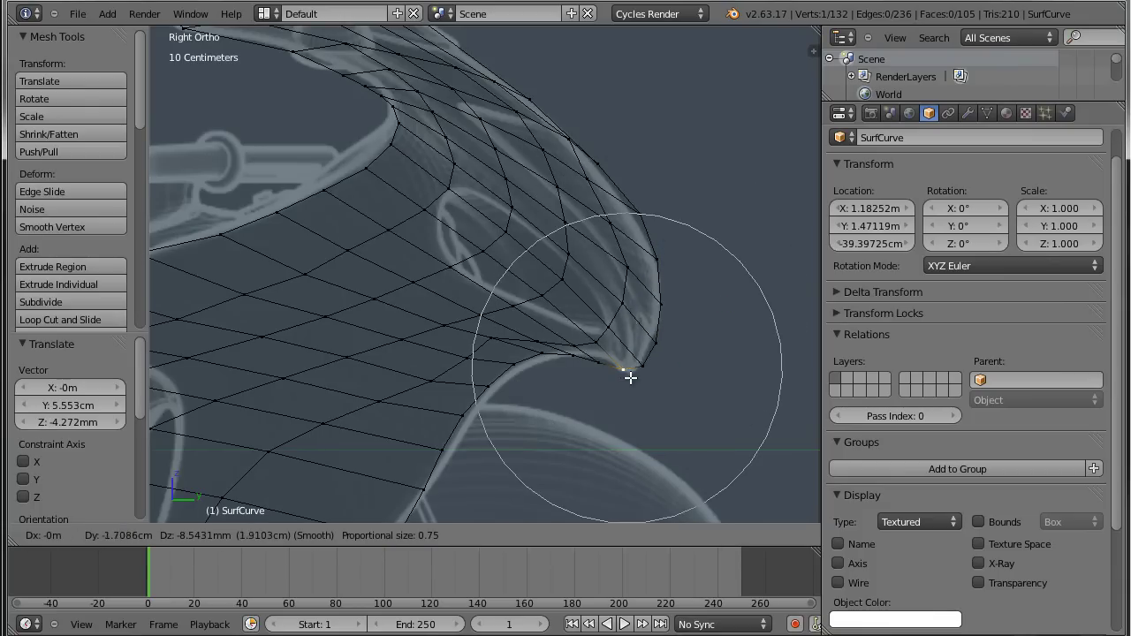
{"action": "left_click", "coordinate": [629, 376]}
Orbit the fairing upright in solid shading to check its shape.
{"action": "middle_click_drag", "start_coordinate": [632, 434], "coordinate": [545, 422]}
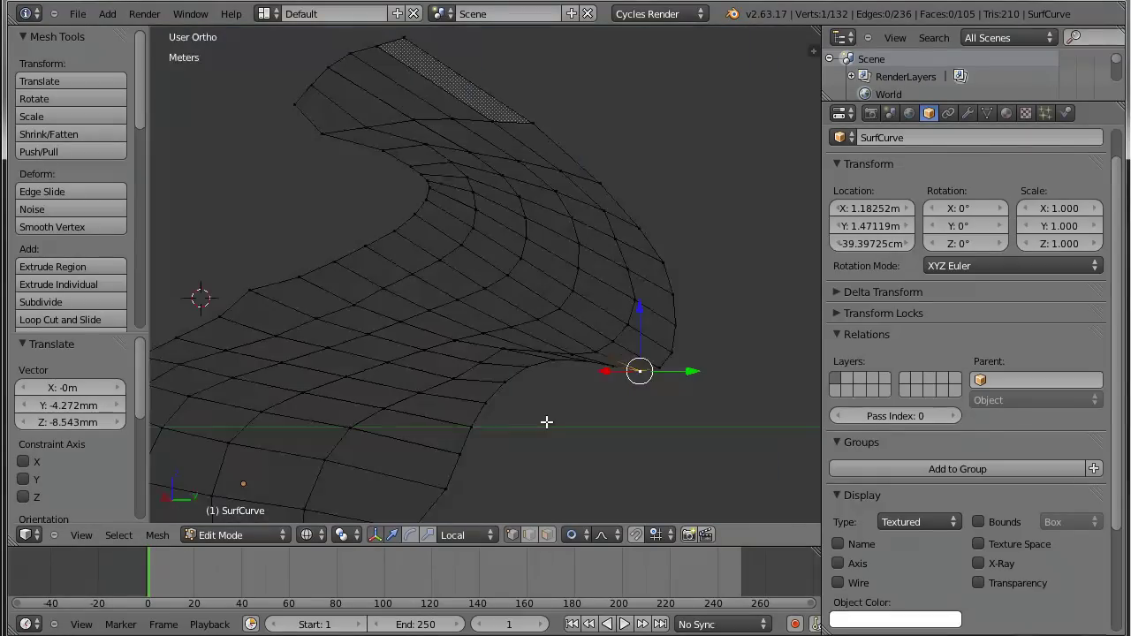
{"action": "key", "text": "z"}
{"action": "mouse_move", "coordinate": [663, 399]}
{"action": "middle_mouse_down"}
{"action": "mouse_move", "coordinate": [354, 424]}
{"action": "mouse_move", "coordinate": [443, 371]}
{"action": "middle_mouse_up"}
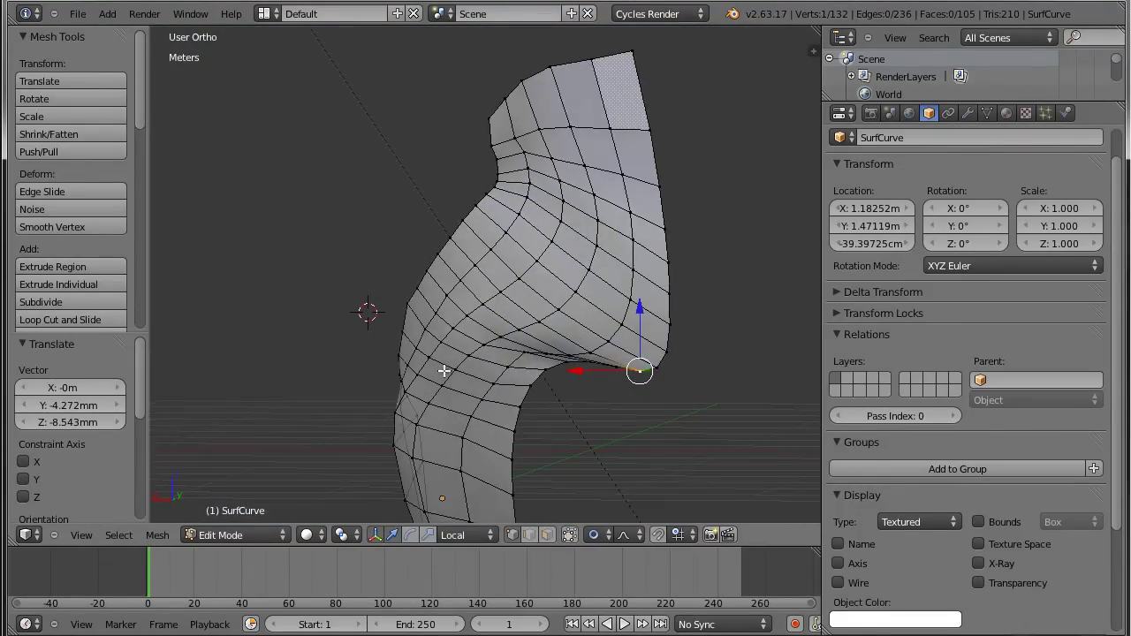
{"action": "mouse_move", "coordinate": [748, 276]}
{"action": "middle_mouse_down", "text": "shift"}
{"action": "mouse_move", "coordinate": [662, 351]}
{"action": "mouse_move", "coordinate": [666, 318]}
{"action": "middle_mouse_up", "text": "shift"}
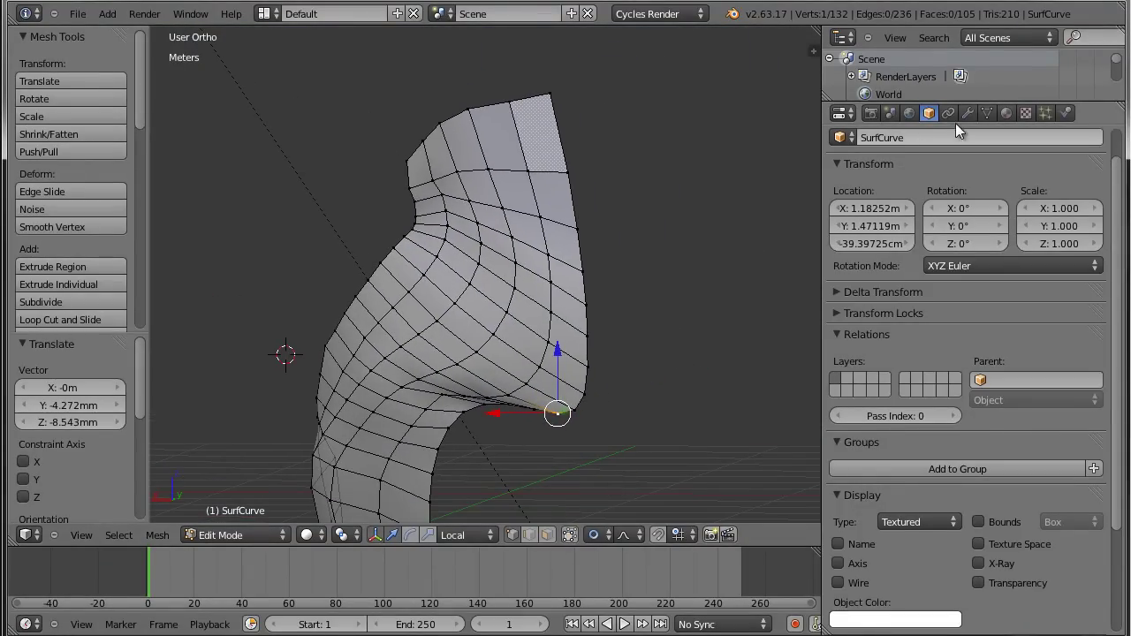
Add a Mirror modifier on X with Merge to create the fairing's opposite half.
{"action": "left_click", "coordinate": [968, 113]}
{"action": "left_click", "coordinate": [958, 176]}
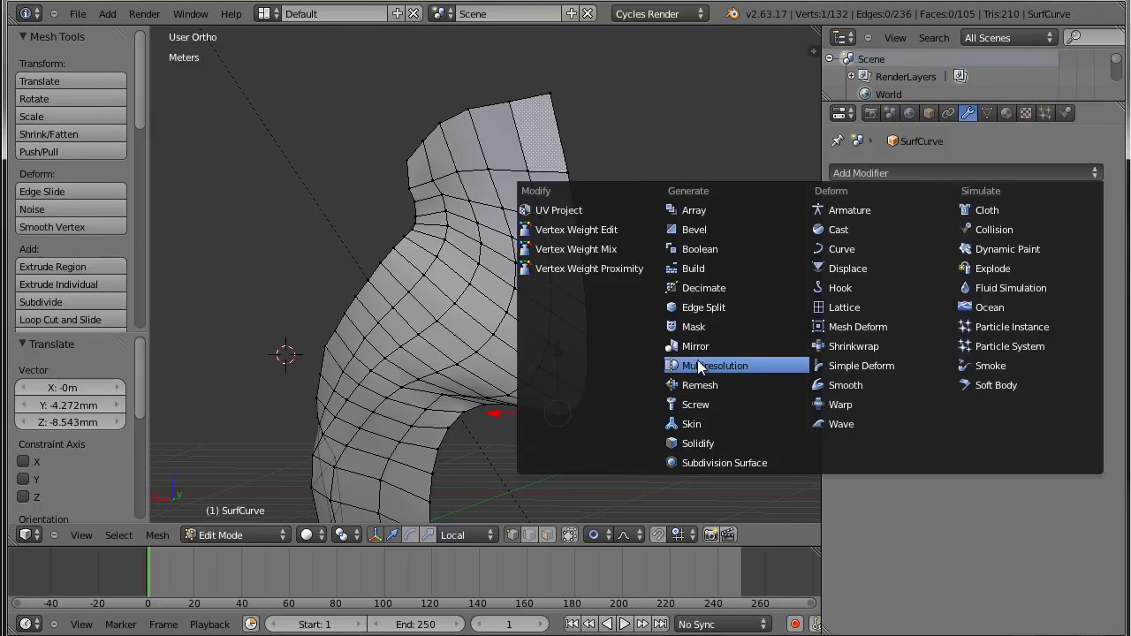
{"action": "left_click", "coordinate": [697, 360]}
{"action": "mouse_move", "coordinate": [655, 371]}
{"action": "middle_mouse_down"}
{"action": "mouse_move", "coordinate": [598, 342]}
{"action": "mouse_move", "coordinate": [627, 351]}
{"action": "mouse_move", "coordinate": [602, 343]}
{"action": "mouse_move", "coordinate": [611, 371]}
{"action": "mouse_move", "coordinate": [639, 247]}
{"action": "mouse_move", "coordinate": [609, 317]}
{"action": "middle_mouse_up"}
Snap the 3D cursor to the selected centre seam loop and return to Object Mode.
{"action": "right_click", "coordinate": [588, 322], "text": "alt"}
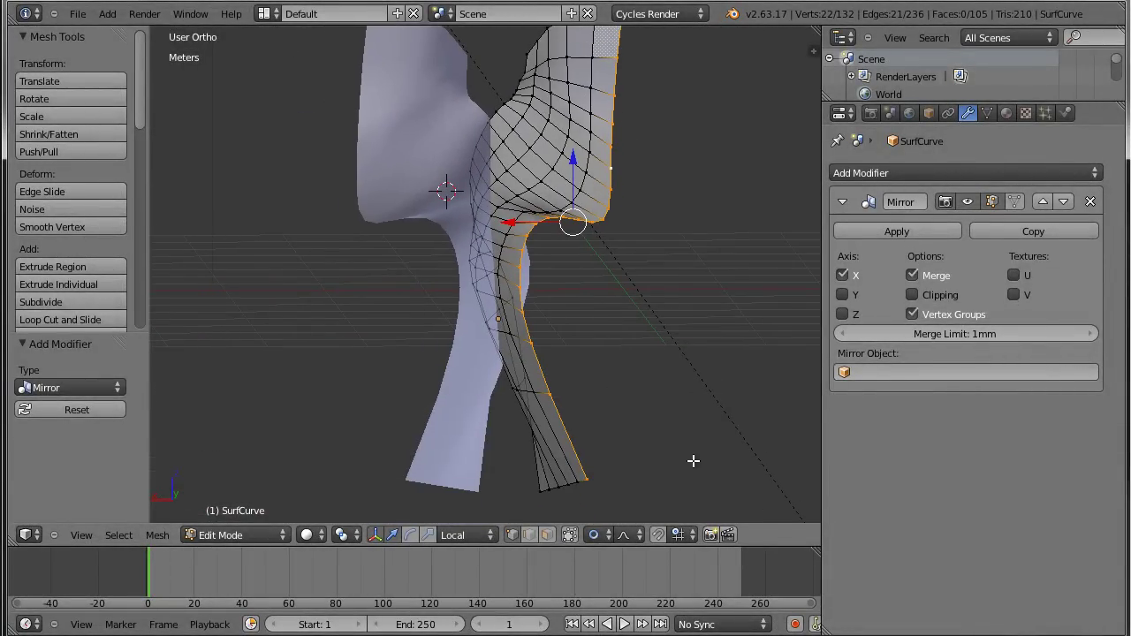
{"action": "mouse_move", "coordinate": [658, 480]}
{"action": "left_mouse_down", "text": "ctrl"}
{"action": "mouse_move", "coordinate": [535, 208]}
{"action": "mouse_move", "coordinate": [611, 232]}
{"action": "mouse_move", "coordinate": [614, 243]}
{"action": "mouse_move", "coordinate": [583, 201]}
{"action": "left_mouse_up", "text": "ctrl"}
{"action": "scroll", "coordinate": [657, 273], "scroll_direction": "up", "scroll_amount": 1}
{"action": "mouse_move", "coordinate": [665, 219]}
{"action": "middle_mouse_down"}
{"action": "mouse_move", "coordinate": [659, 245]}
{"action": "mouse_move", "coordinate": [568, 215]}
{"action": "mouse_move", "coordinate": [540, 255]}
{"action": "middle_mouse_up"}
{"action": "key", "text": "shift+s"}
{"action": "left_click", "coordinate": [541, 257]}
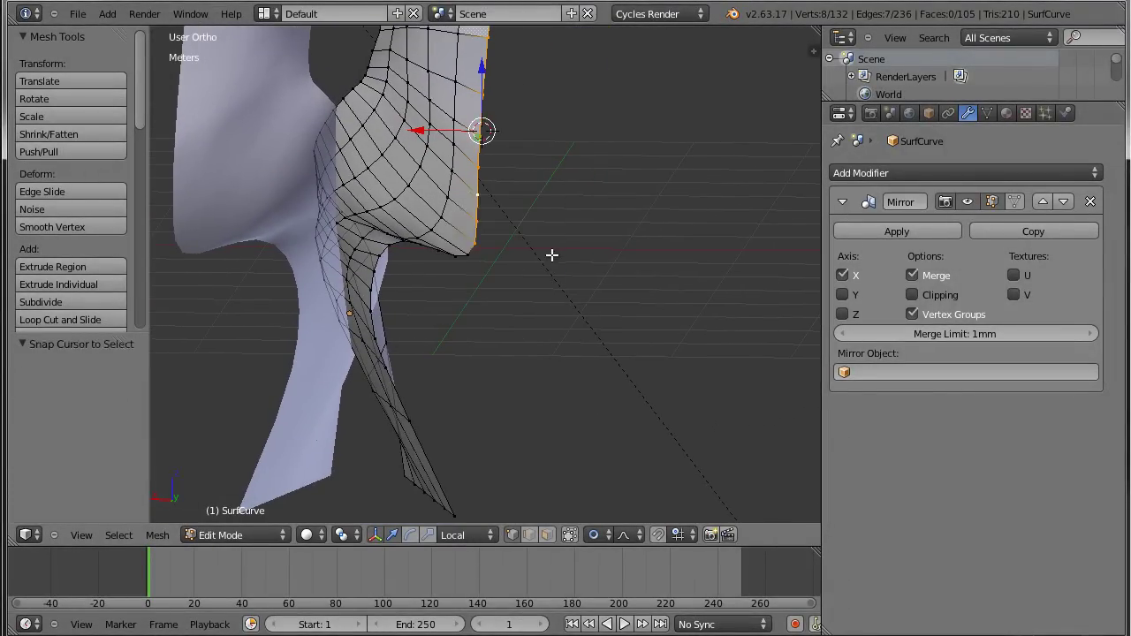
{"action": "key", "text": "Tab"}
Set the fairing's origin to the 3D cursor and enable Clipping on the Mirror modifier.
{"action": "key", "text": "shift+ctrl+alt+c"}
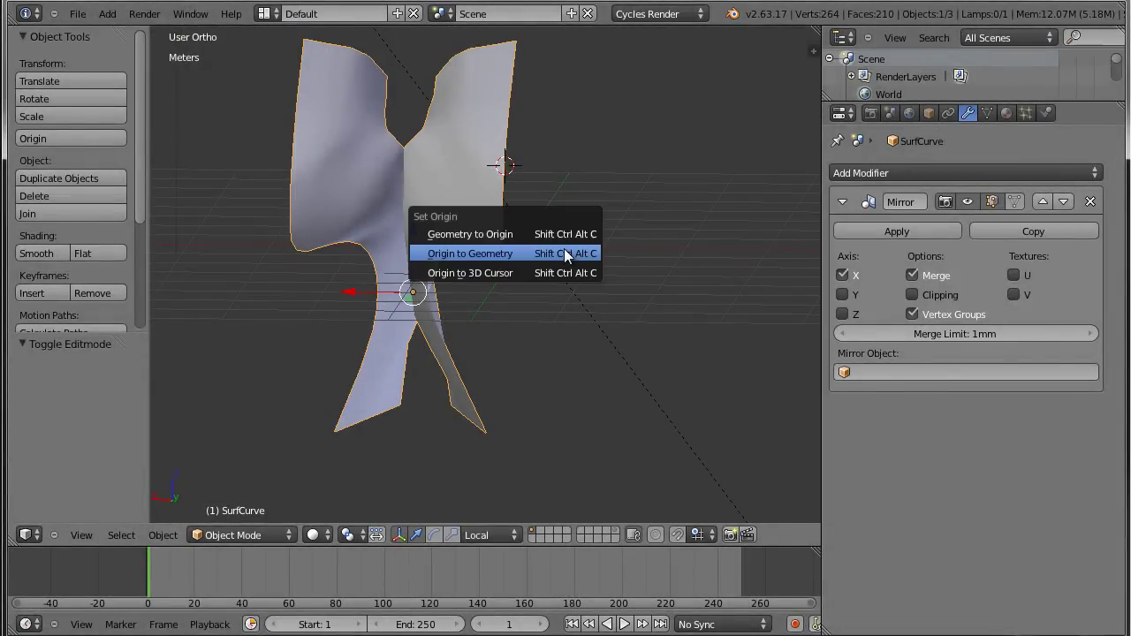
{"action": "left_click", "coordinate": [523, 270]}
{"action": "mouse_move", "coordinate": [522, 270]}
{"action": "middle_mouse_down"}
{"action": "mouse_move", "coordinate": [543, 260]}
{"action": "mouse_move", "coordinate": [543, 212]}
{"action": "mouse_move", "coordinate": [580, 305]}
{"action": "mouse_move", "coordinate": [552, 277]}
{"action": "middle_mouse_up"}
{"action": "left_click", "coordinate": [913, 295]}
Turn off proportional editing and shift the seam vertices along X toward the mirror plane.
{"action": "key", "text": "Tab"}
{"action": "scroll", "coordinate": [518, 278], "scroll_direction": "up", "scroll_amount": 3}
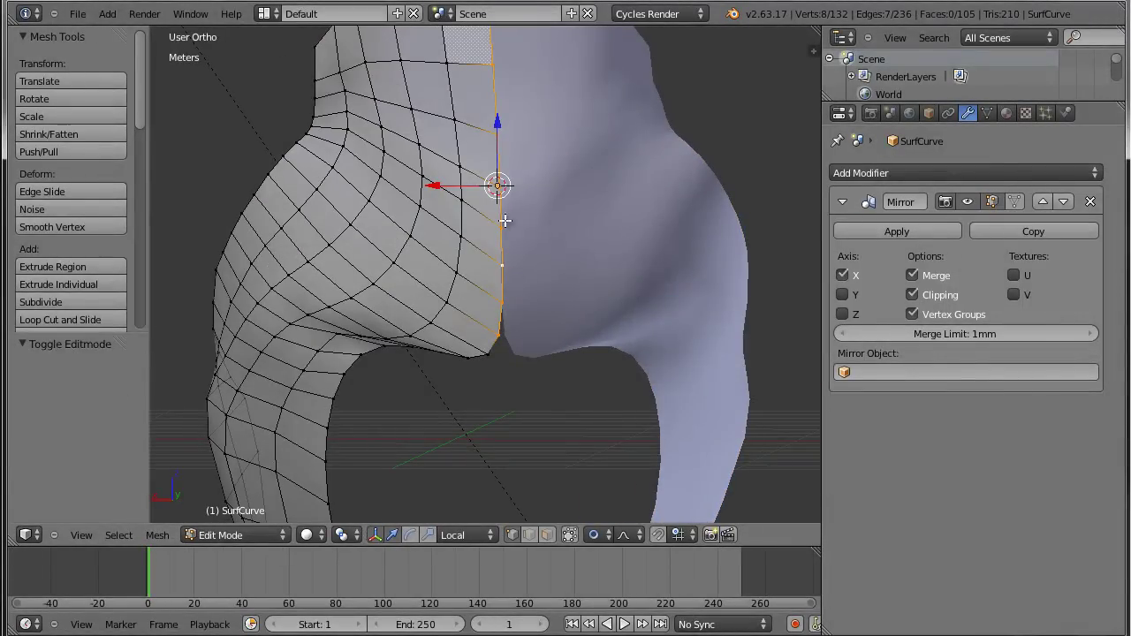
{"action": "left_click_drag", "start_coordinate": [446, 189], "coordinate": [438, 191]}
{"action": "middle_click_drag", "start_coordinate": [512, 225], "coordinate": [512, 217]}
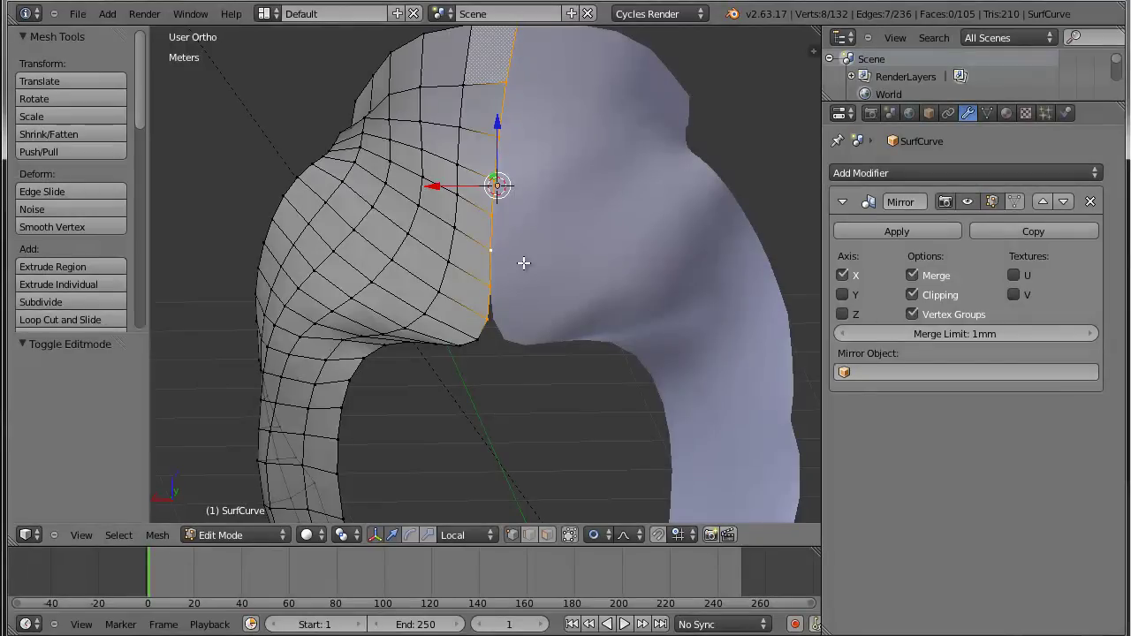
{"action": "key", "text": "o"}
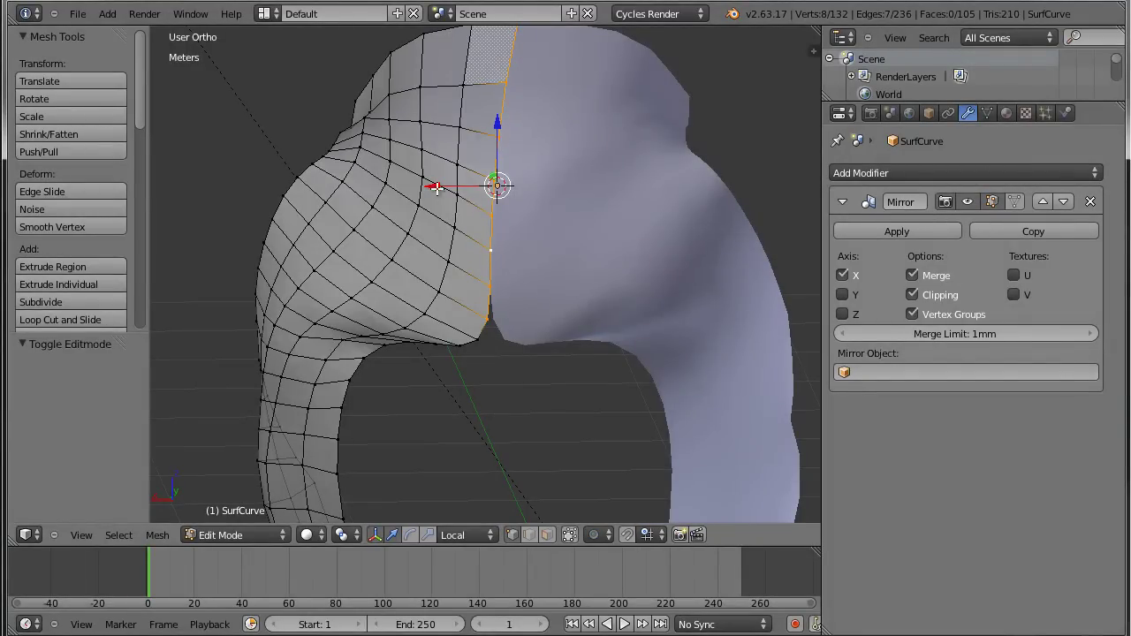
{"action": "left_click_drag", "start_coordinate": [437, 187], "coordinate": [478, 315]}
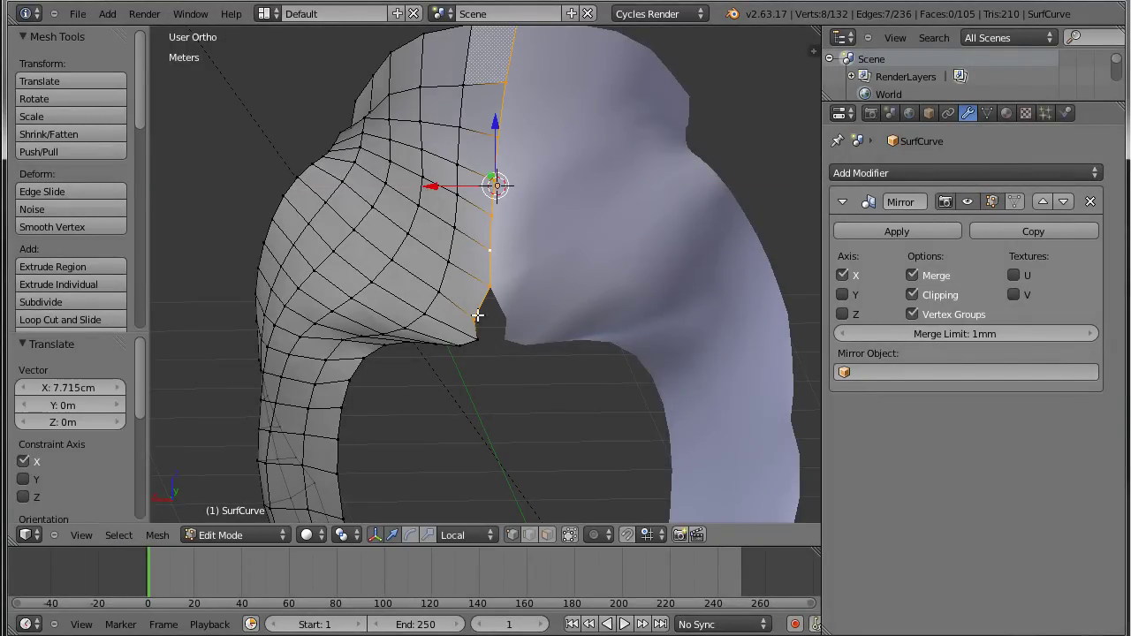
{"action": "scroll", "coordinate": [478, 316], "scroll_direction": "up", "scroll_amount": 4}
Move a seam vertex and the lower spike vertex along X onto the centre, closing the gap.
{"action": "right_click", "coordinate": [472, 315]}
{"action": "key", "text": "g"}
{"action": "key", "text": "x"}
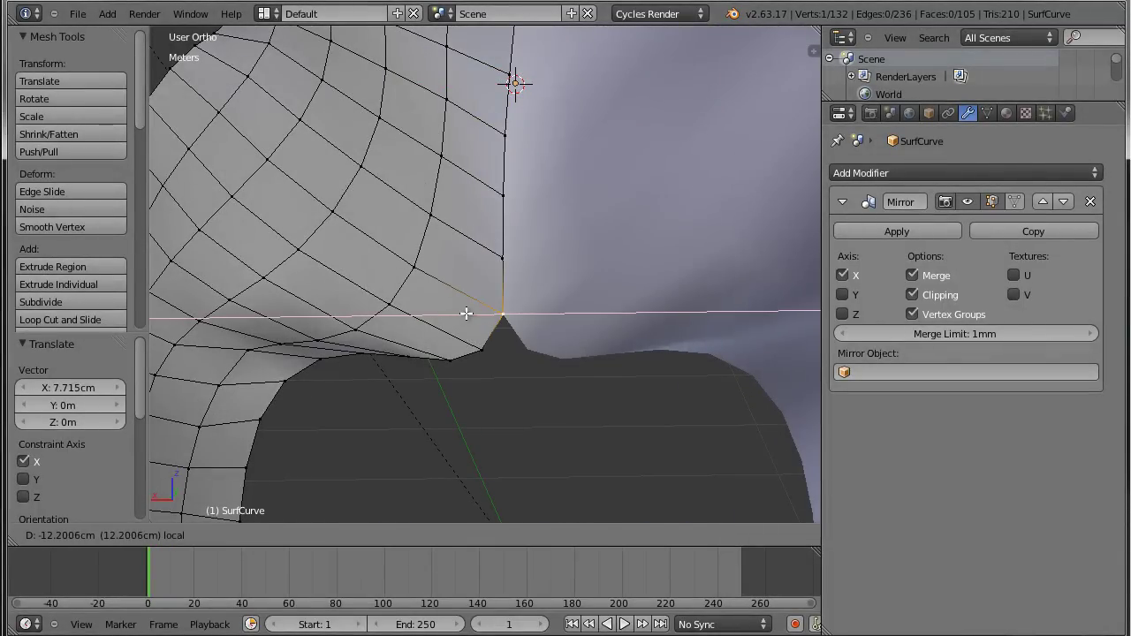
{"action": "left_click", "coordinate": [467, 314]}
{"action": "right_click", "coordinate": [481, 349]}
{"action": "key", "text": "g"}
{"action": "key", "text": "x"}
{"action": "left_click", "coordinate": [529, 351]}
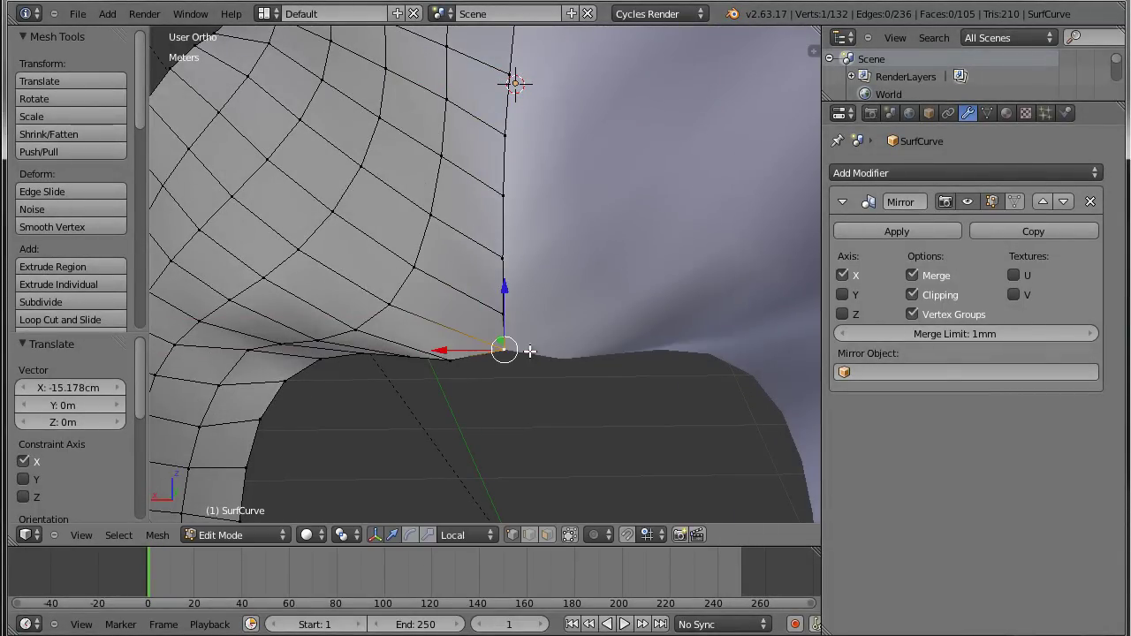
{"action": "scroll", "coordinate": [529, 351], "scroll_direction": "down", "scroll_amount": 3}
{"action": "key", "text": "Tab"}
{"action": "key", "text": "Tab"}
{"action": "mouse_move", "coordinate": [551, 328]}
{"action": "middle_mouse_down"}
{"action": "mouse_move", "coordinate": [611, 369]}
{"action": "mouse_move", "coordinate": [639, 358]}
{"action": "mouse_move", "coordinate": [737, 253]}
{"action": "mouse_move", "coordinate": [591, 331]}
{"action": "mouse_move", "coordinate": [730, 312]}
{"action": "mouse_move", "coordinate": [696, 305]}
{"action": "mouse_move", "coordinate": [631, 326]}
{"action": "mouse_move", "coordinate": [715, 322]}
{"action": "mouse_move", "coordinate": [665, 340]}
{"action": "mouse_move", "coordinate": [750, 313]}
{"action": "mouse_move", "coordinate": [591, 391]}
{"action": "mouse_move", "coordinate": [735, 412]}
{"action": "middle_mouse_up"}
Show the fairing in Edit Mode as wireframe in Right Ortho over the side-view reference.
{"action": "key", "text": "Tab"}
{"action": "key", "text": "KP_3"}
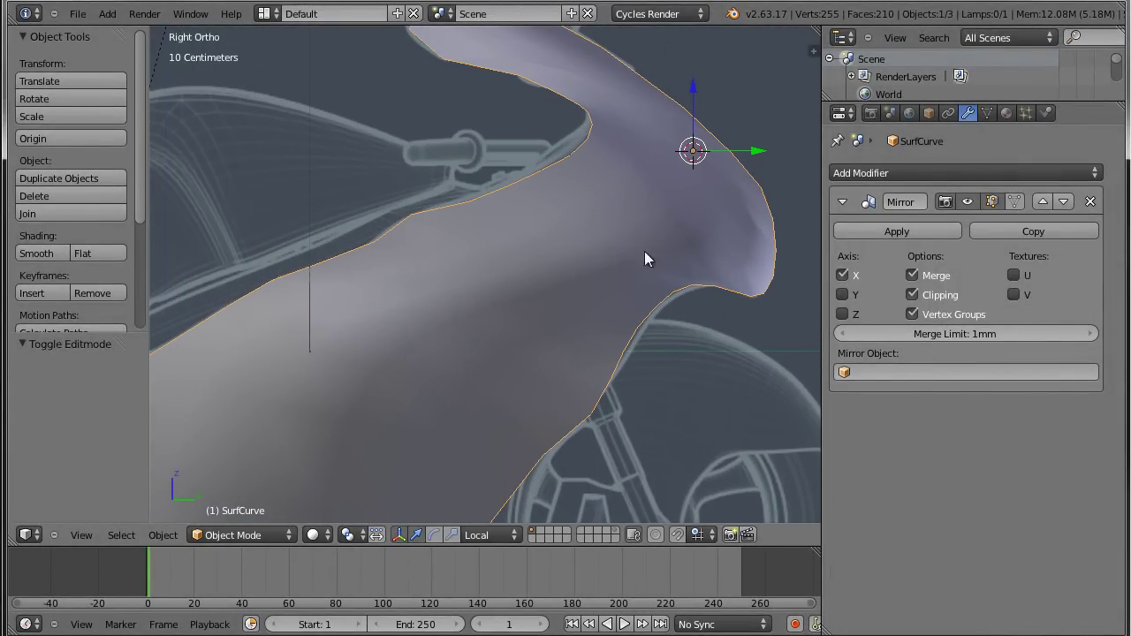
{"action": "middle_click_drag", "start_coordinate": [702, 255], "coordinate": [625, 236], "text": "shift"}
{"action": "key", "text": "Tab"}
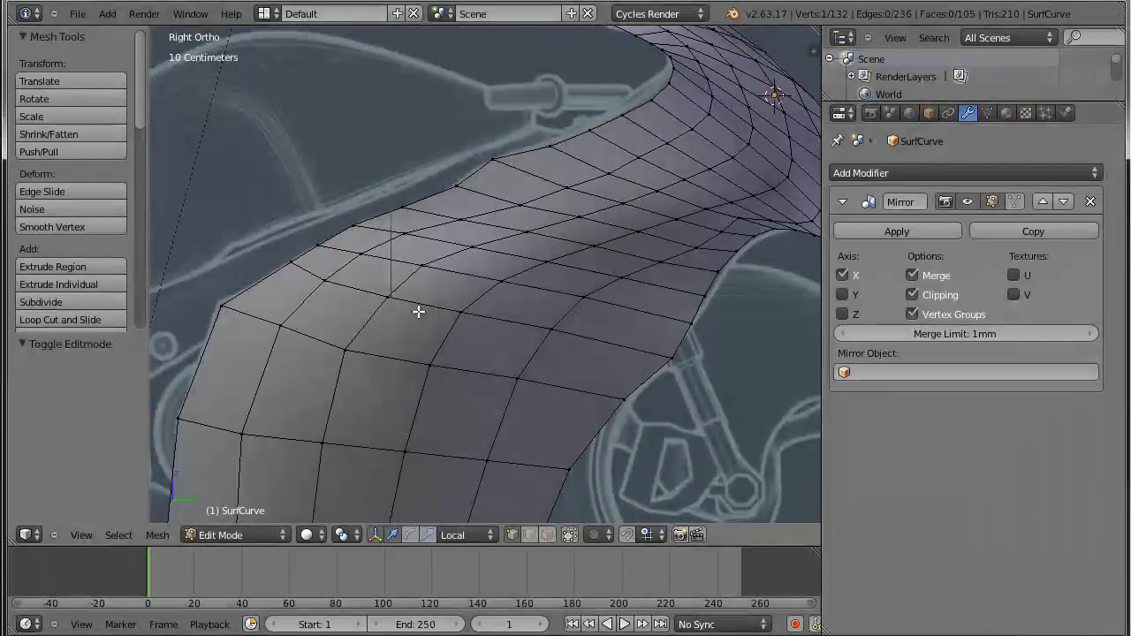
{"action": "key", "text": "z"}
{"action": "scroll", "coordinate": [422, 276], "scroll_direction": "up", "scroll_amount": 1}
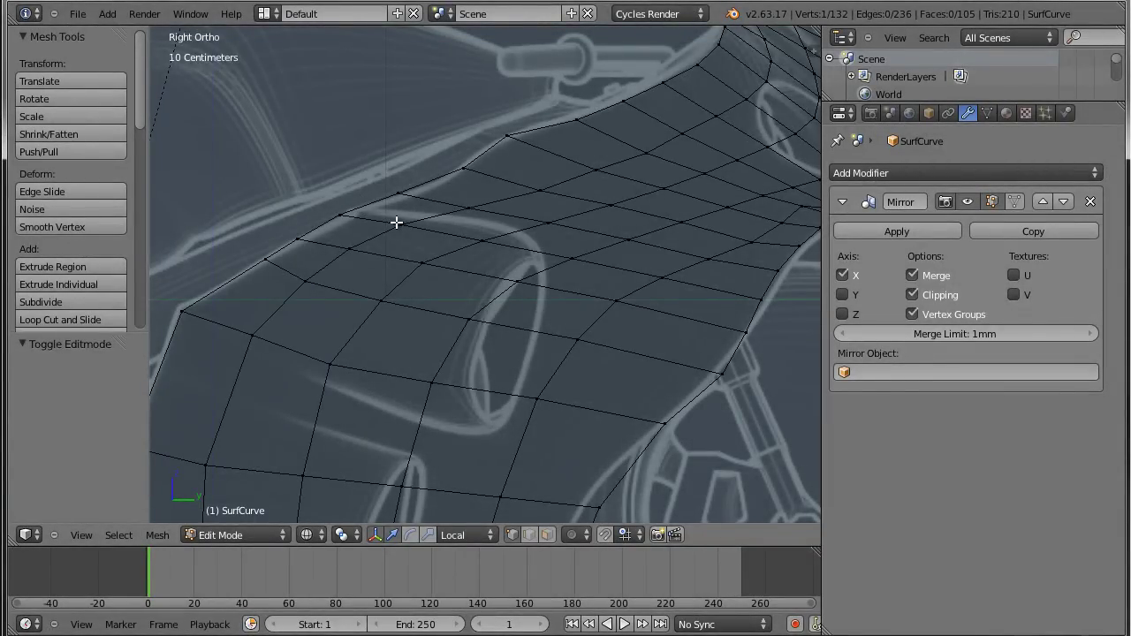
Bring the intake sketch into view and slide the first vertex onto its top edge.
{"action": "scroll", "coordinate": [389, 220], "scroll_direction": "up", "scroll_amount": 3}
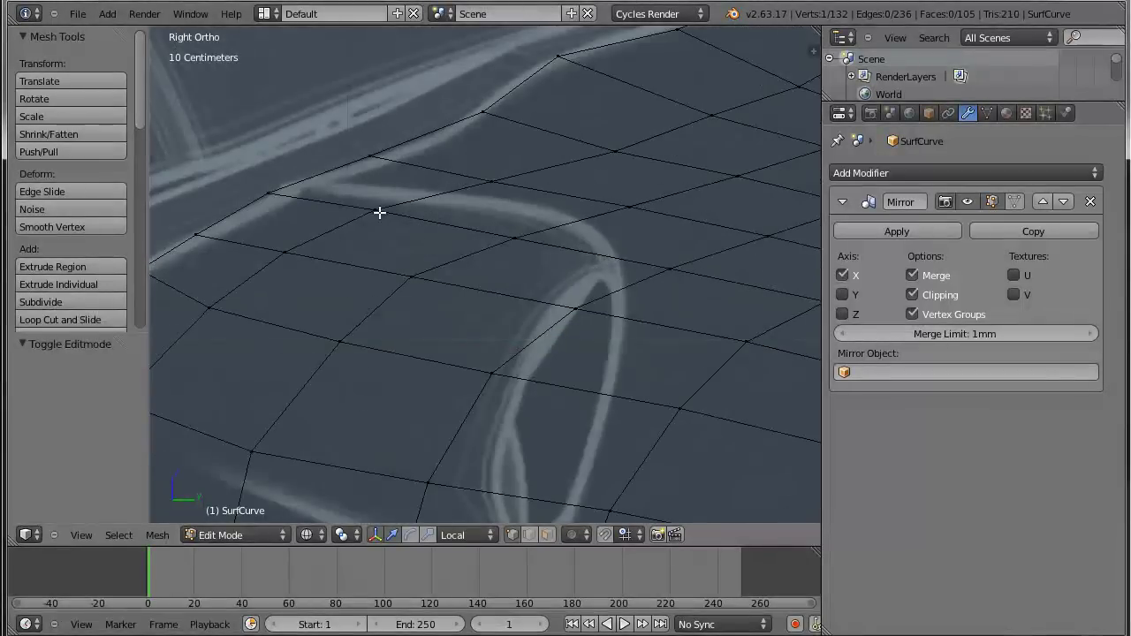
{"action": "middle_click_drag", "start_coordinate": [542, 256], "coordinate": [411, 203], "text": "shift"}
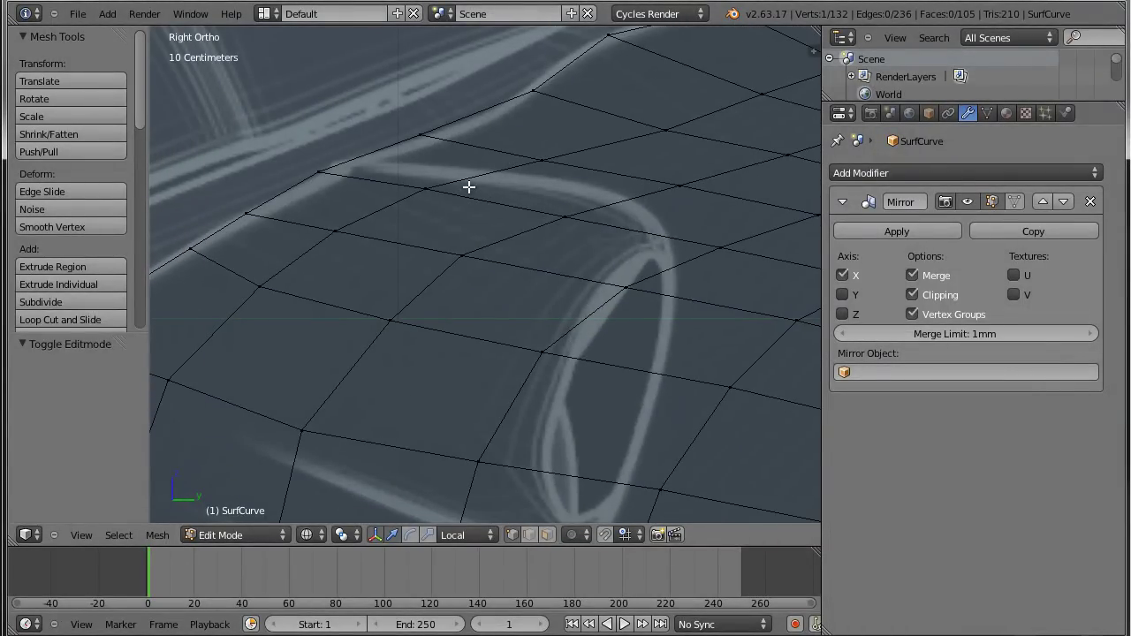
{"action": "middle_click_drag", "start_coordinate": [672, 434], "coordinate": [652, 335], "text": "shift"}
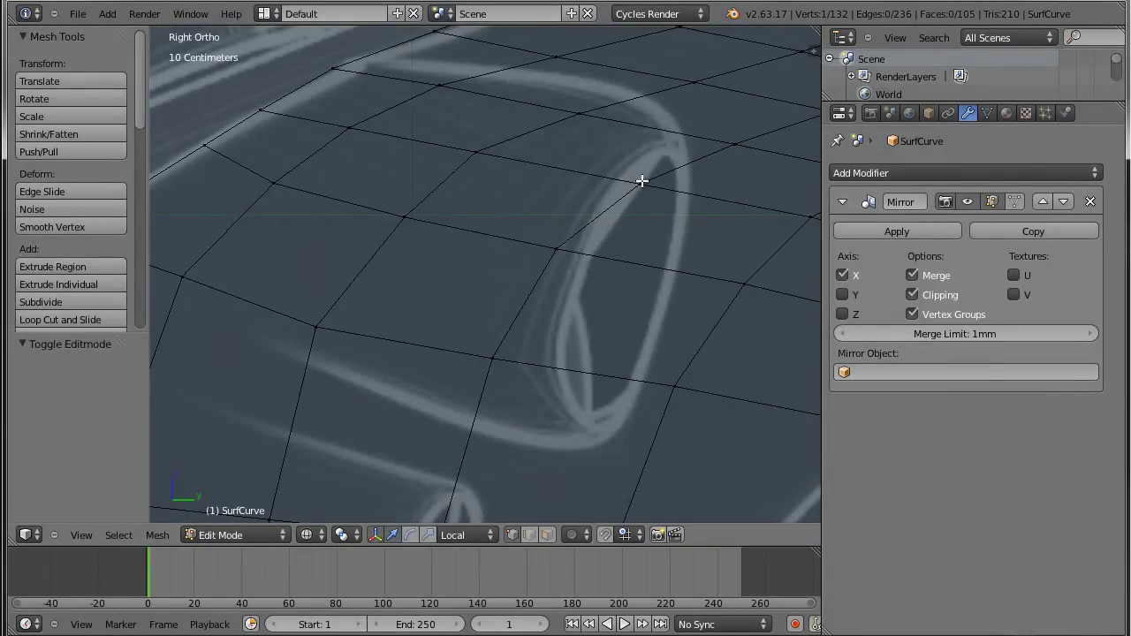
{"action": "middle_click_drag", "start_coordinate": [522, 141], "coordinate": [500, 220], "text": "shift"}
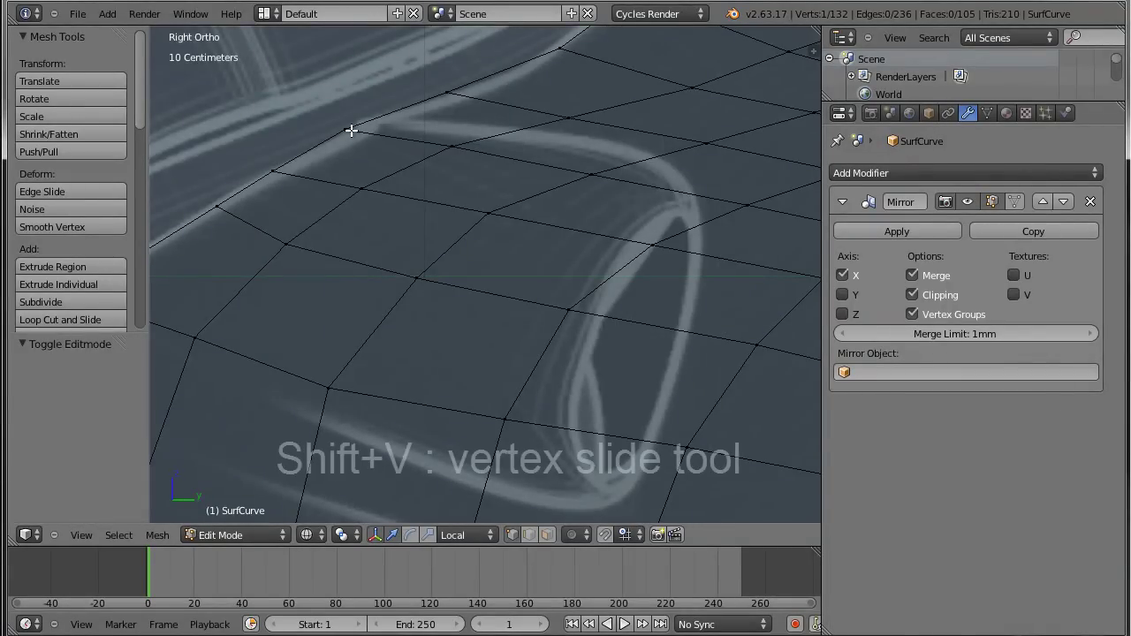
{"action": "right_click", "coordinate": [352, 129], "text": "shift"}
{"action": "key", "text": "shift+v"}
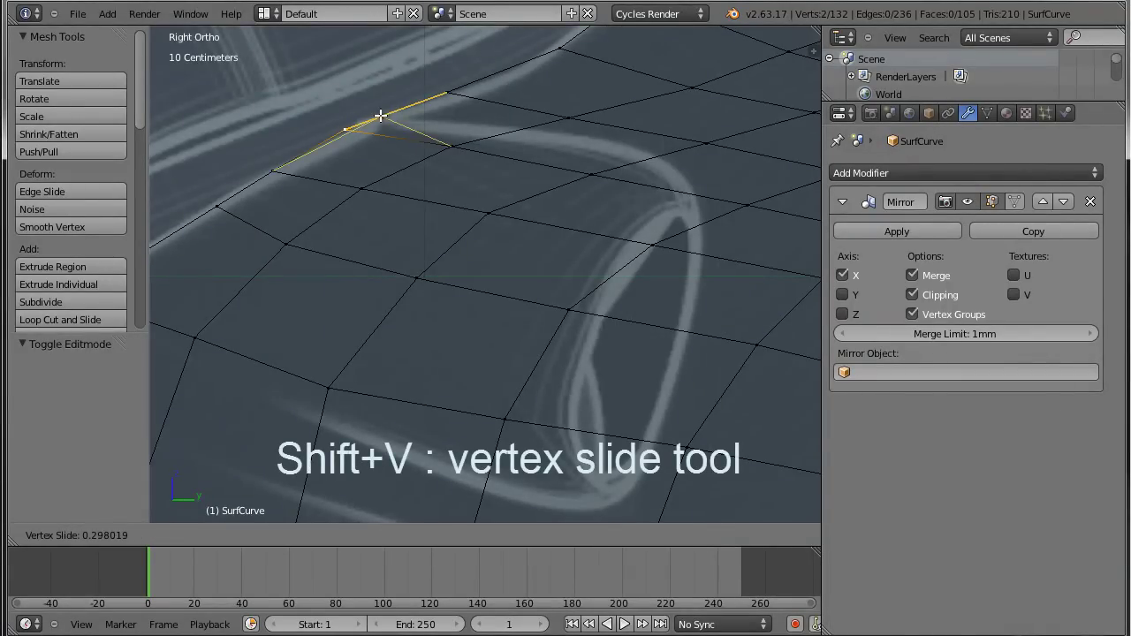
{"action": "left_click", "coordinate": [380, 116]}
Undo an accidental vertex rip and slide the vertex along its edge instead.
{"action": "right_click", "coordinate": [453, 143], "text": "ctrl"}
{"action": "key", "text": "g"}
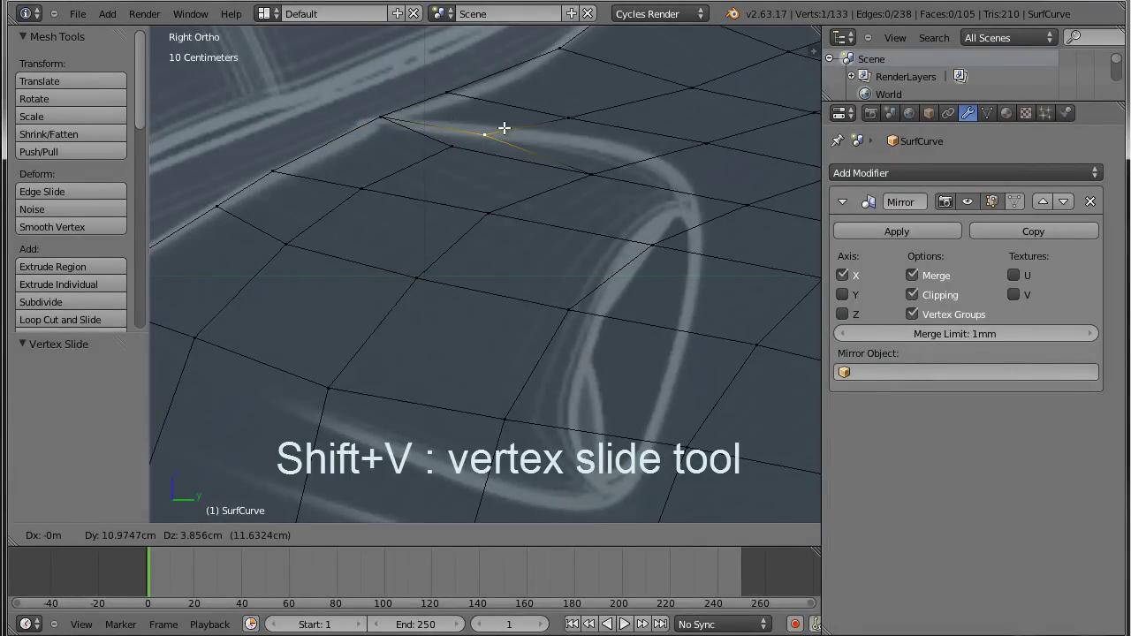
{"action": "right_click", "coordinate": [488, 140]}
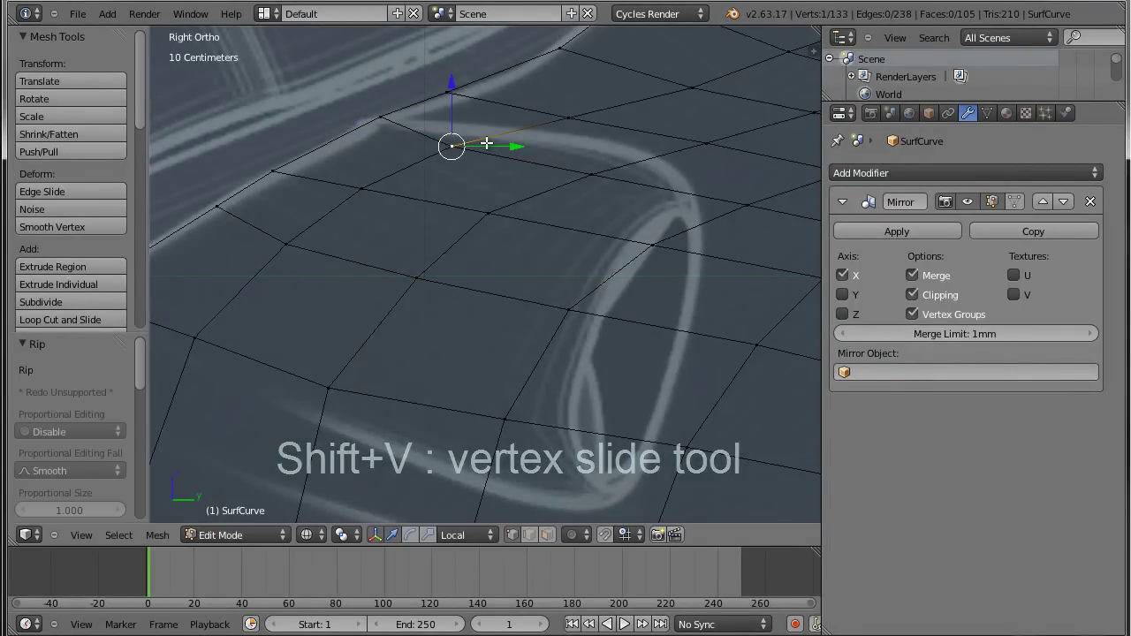
{"action": "key", "text": "ctrl+z"}
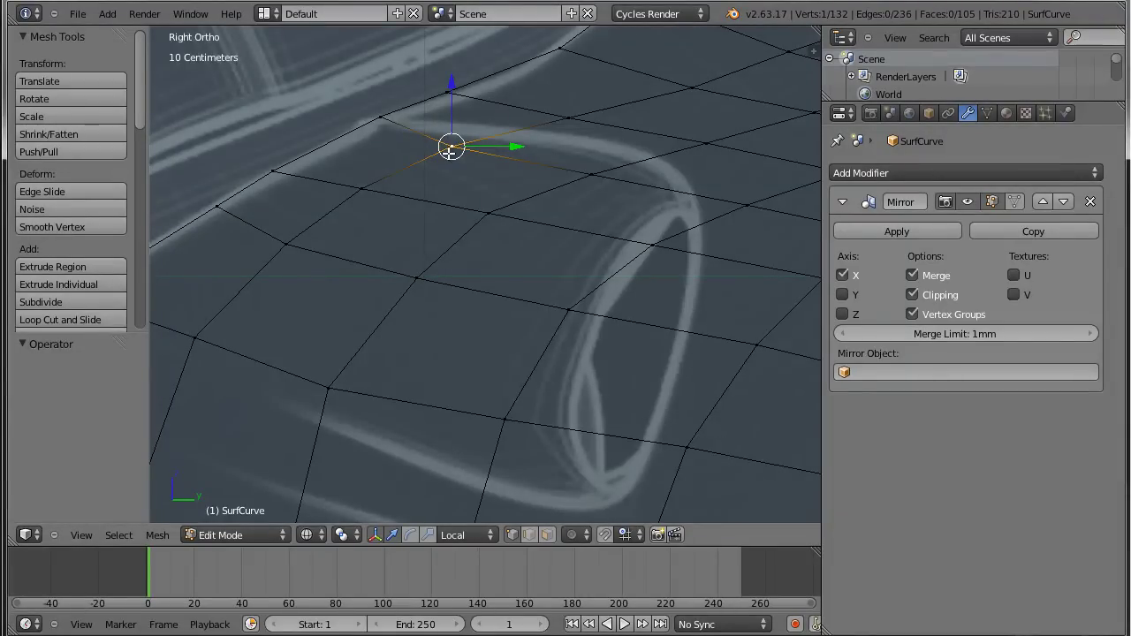
{"action": "key", "text": "shift+v"}
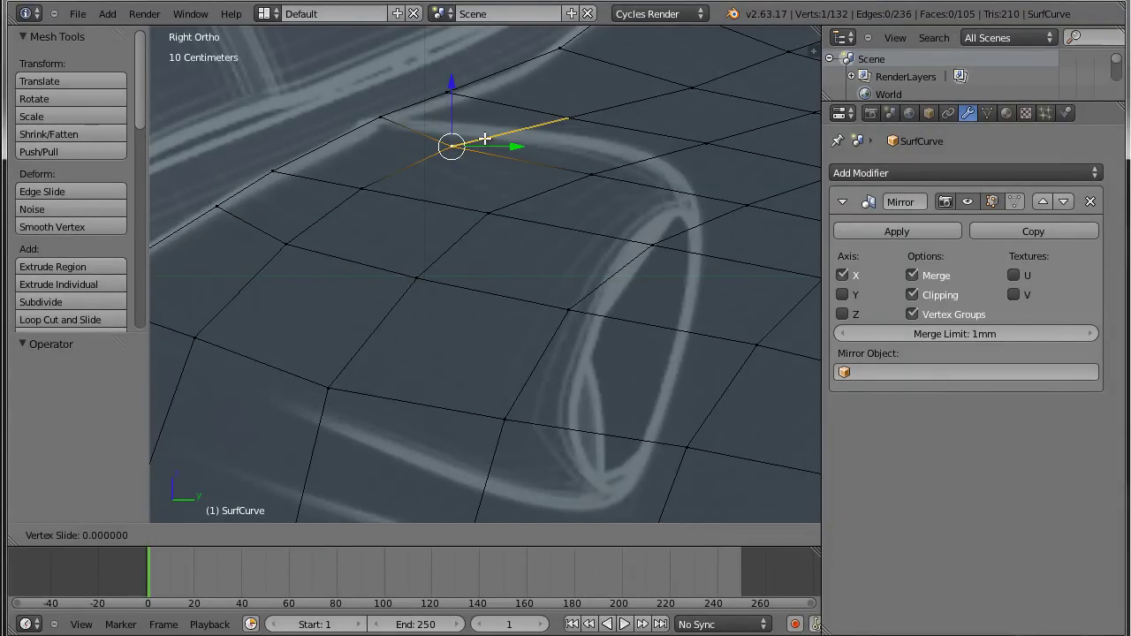
{"action": "left_click", "coordinate": [503, 131]}
Slide the vertex onto the intake's upper corner at Y 13.347 cm, Z -3.856 cm.
{"action": "key", "text": "shift+v"}
{"action": "left_click", "coordinate": [591, 174]}
{"action": "key", "text": "shift+v"}
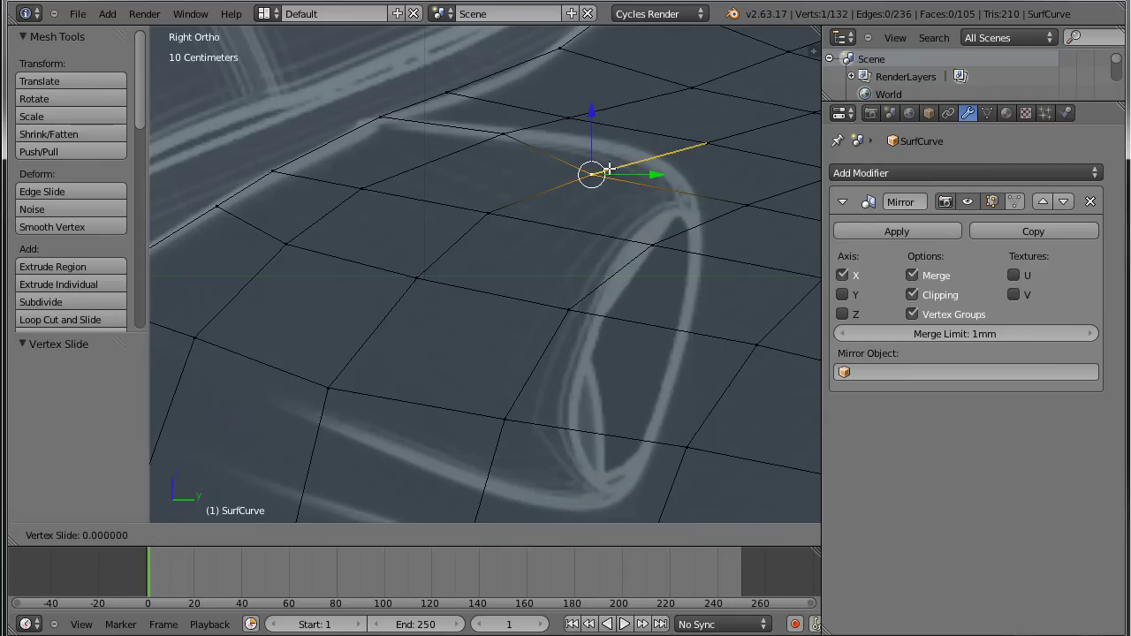
{"action": "left_click", "coordinate": [647, 159]}
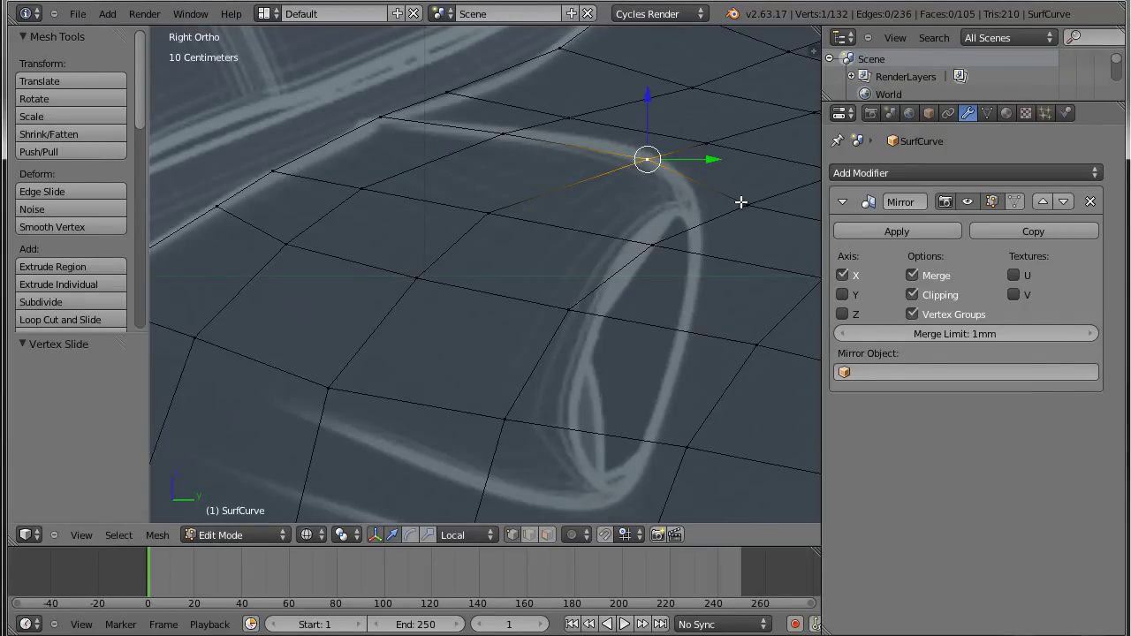
{"action": "key", "text": "shift+v"}
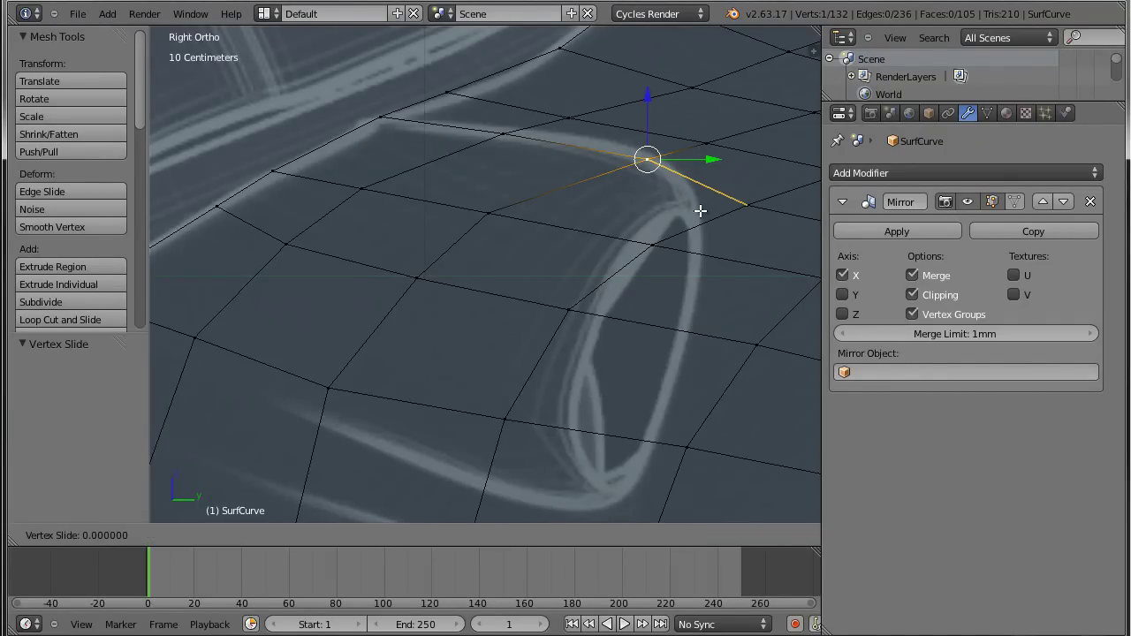
{"action": "key", "text": "Escape"}
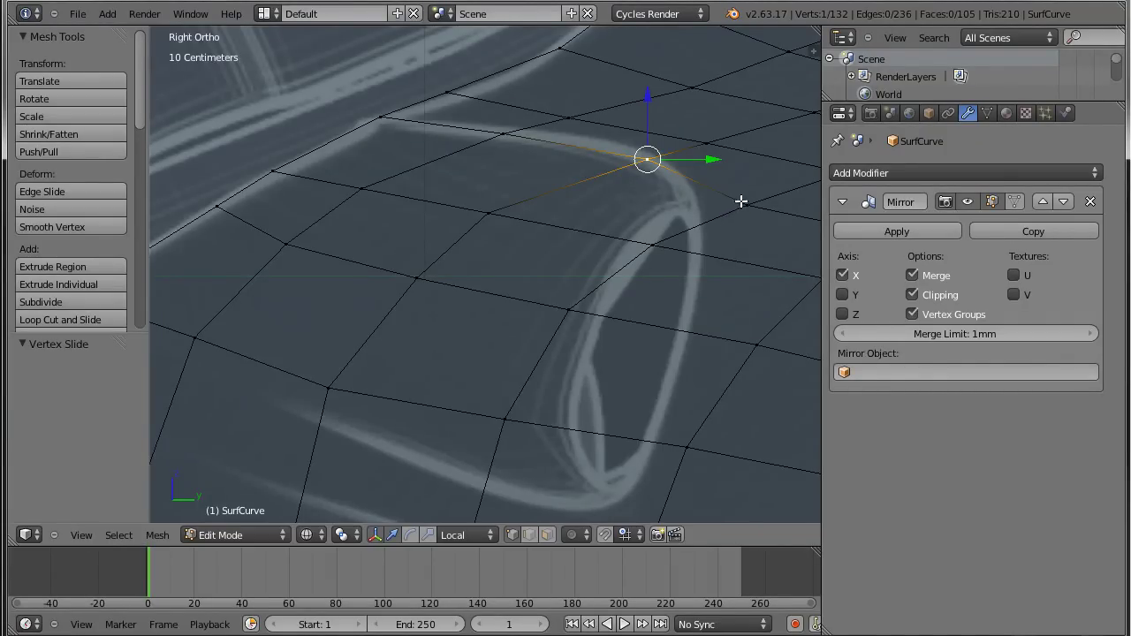
{"action": "scroll", "coordinate": [741, 202], "scroll_direction": "down", "scroll_amount": 2}
{"action": "scroll", "coordinate": [715, 256], "scroll_direction": "up", "scroll_amount": 1}
{"action": "scroll", "coordinate": [662, 245], "scroll_direction": "up", "scroll_amount": 1}
{"action": "scroll", "coordinate": [639, 242], "scroll_direction": "down", "scroll_amount": 1}
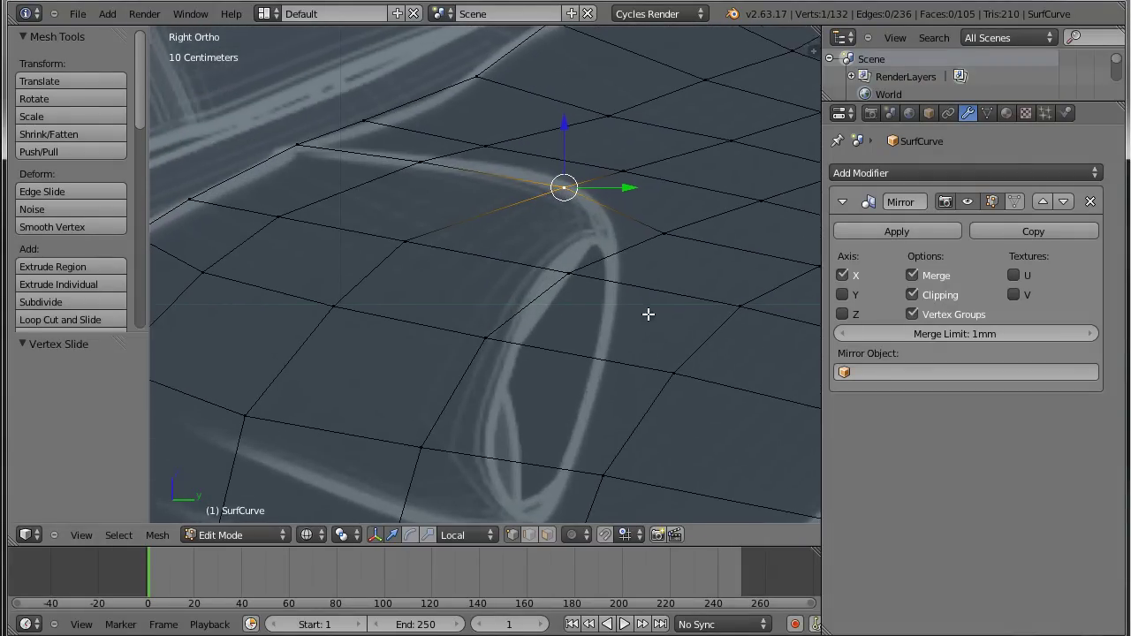
{"action": "scroll", "coordinate": [648, 313], "scroll_direction": "up", "scroll_amount": 1, "text": "ctrl"}
{"action": "right_click", "coordinate": [585, 271]}
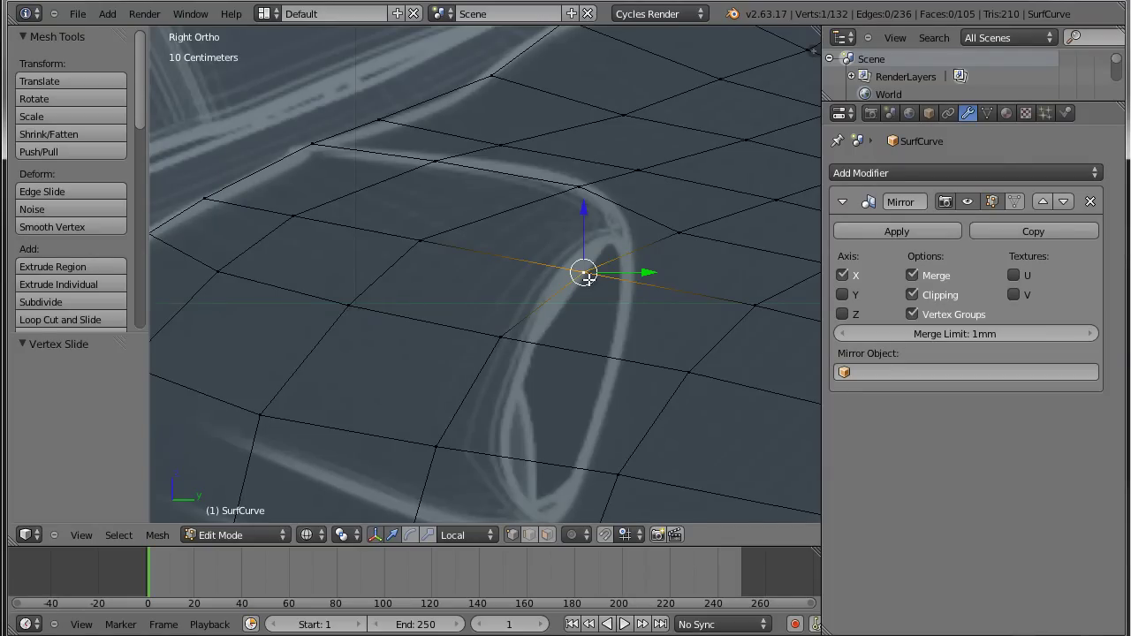
Move two vertices onto the sketch line, placing one at the intake's front corner.
{"action": "key", "text": "g"}
{"action": "left_click", "coordinate": [630, 289]}
{"action": "right_click", "coordinate": [676, 233]}
{"action": "key", "text": "g"}
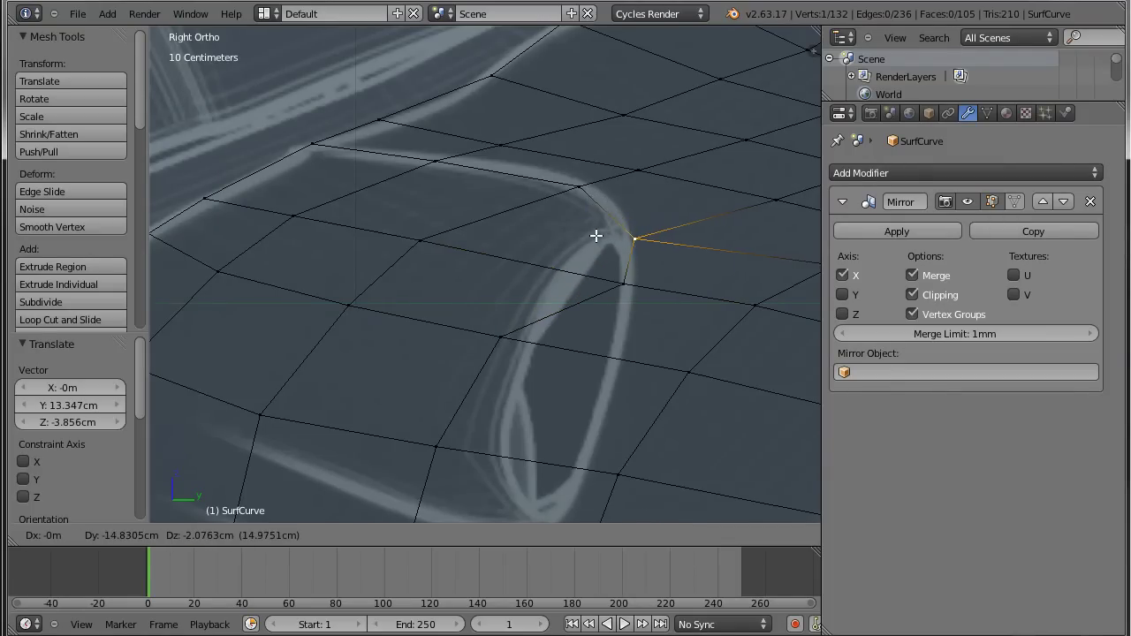
{"action": "left_click", "coordinate": [581, 247]}
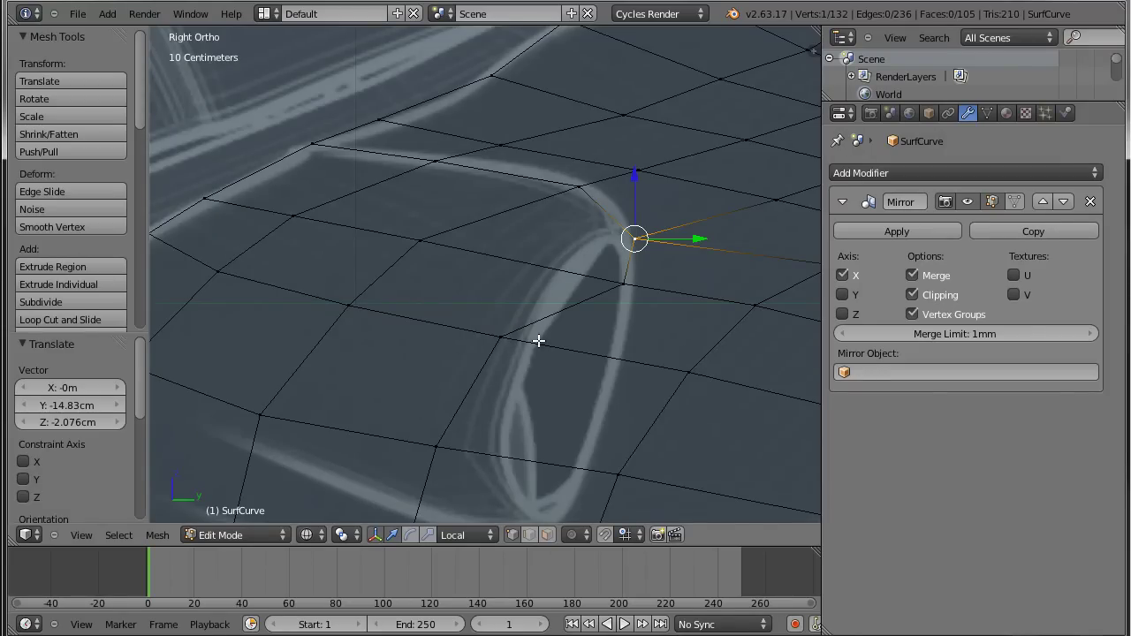
Slide two lower vertices along their edges onto the intake's lower curve.
{"action": "right_click", "coordinate": [511, 340]}
{"action": "key", "text": "g"}
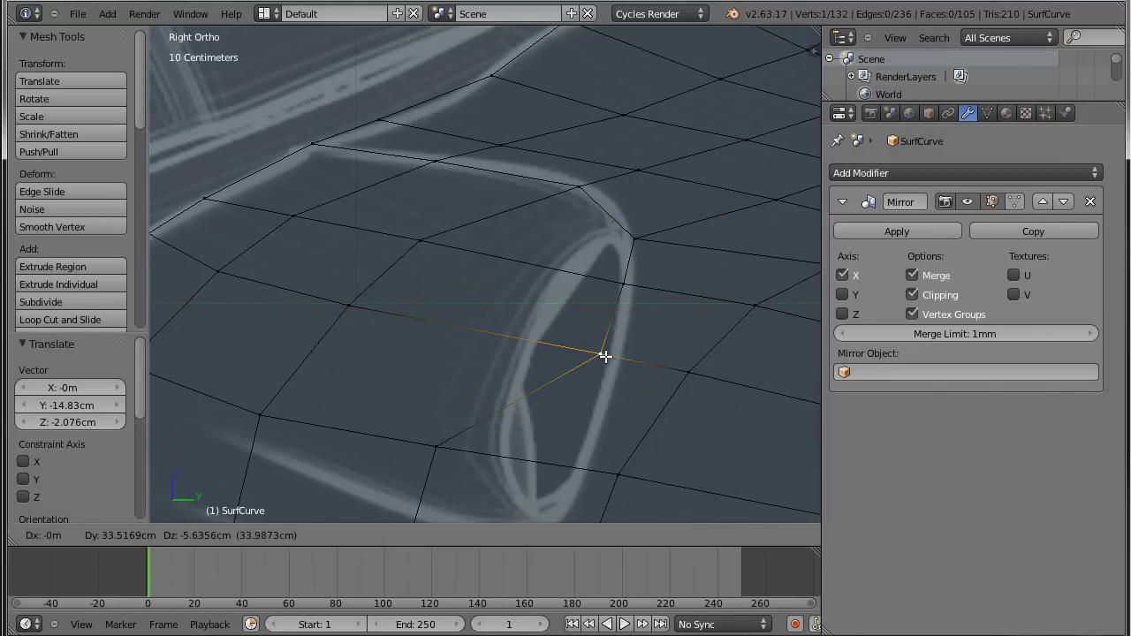
{"action": "right_click", "coordinate": [579, 362]}
{"action": "key", "text": "shift+v"}
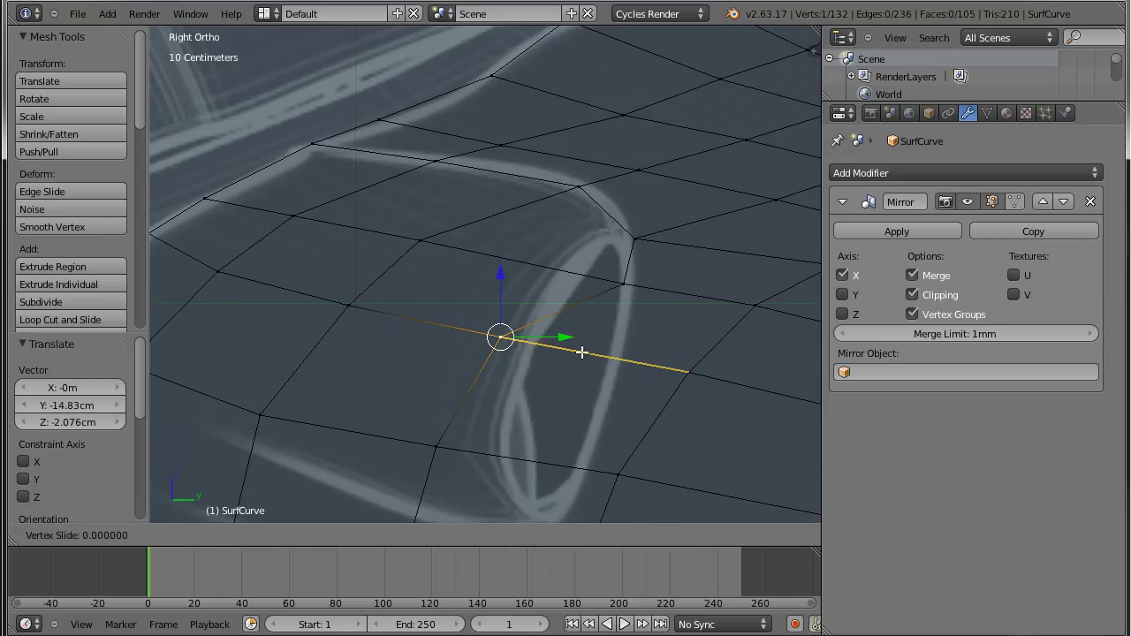
{"action": "left_click", "coordinate": [619, 360]}
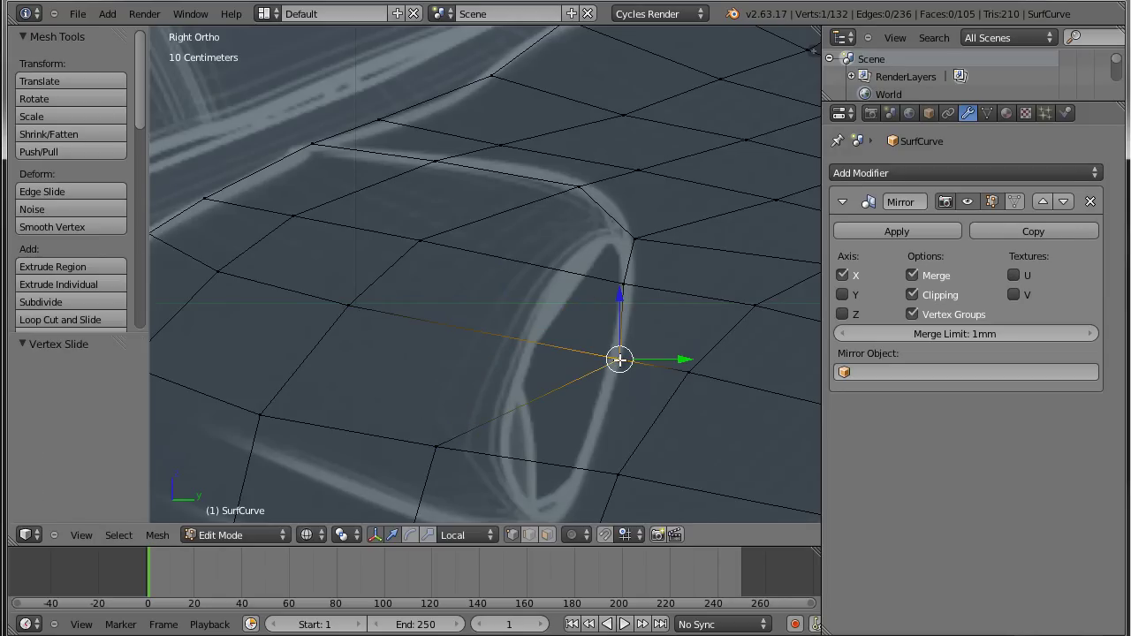
{"action": "right_click", "coordinate": [447, 445]}
{"action": "key", "text": "shift+v"}
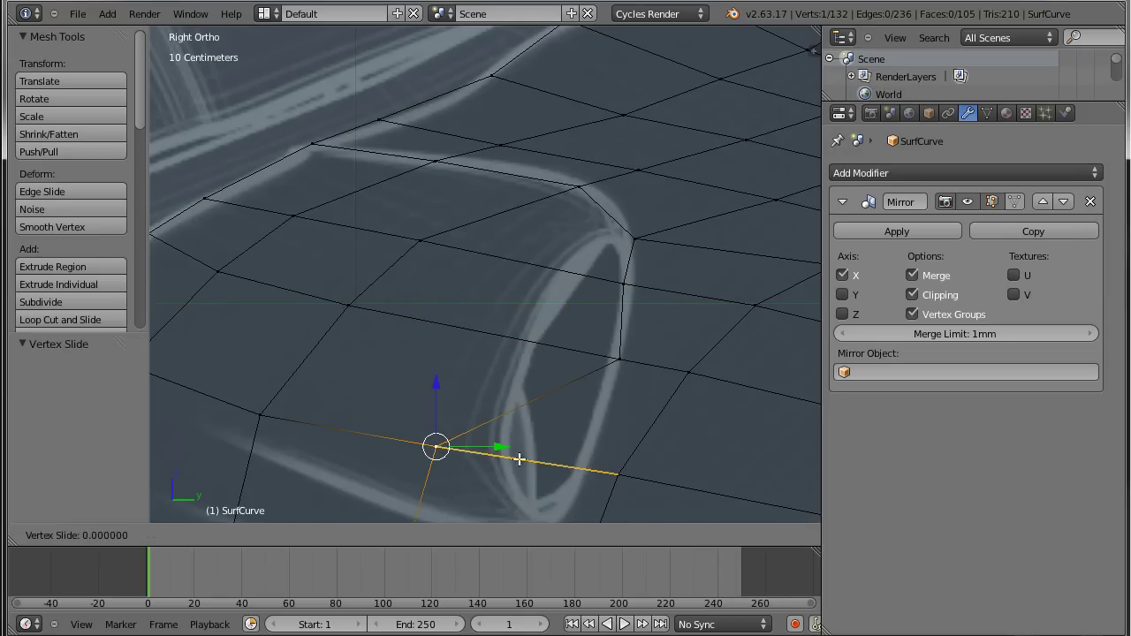
{"action": "left_click", "coordinate": [585, 475]}
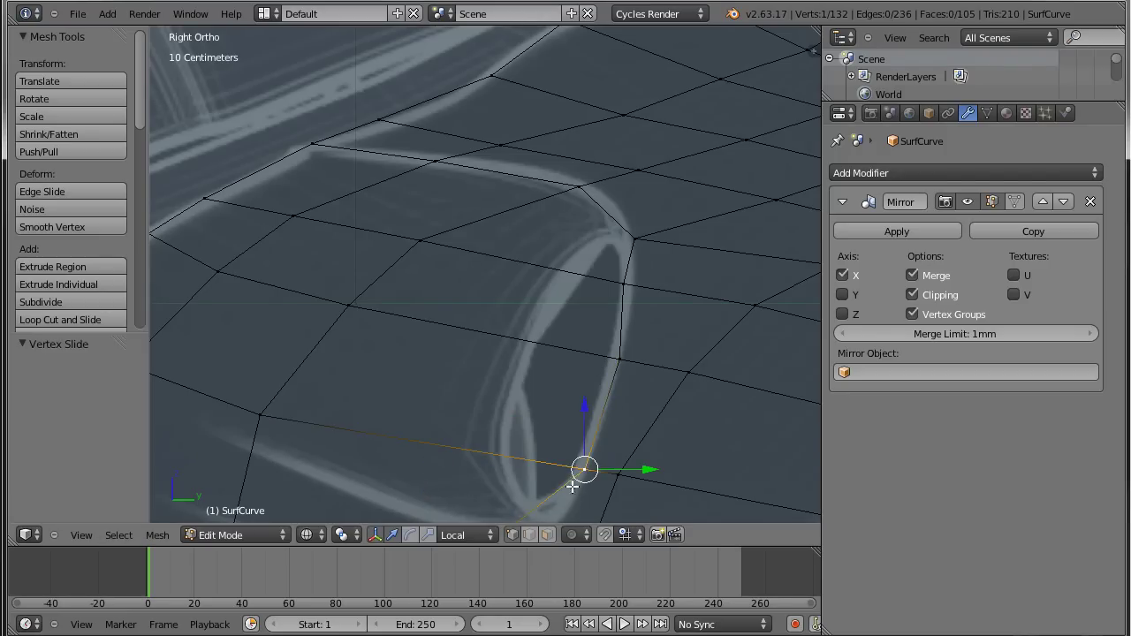
Check the shape in Right view and shift the last vertex 10.678 cm along Y.
{"action": "middle_click_drag", "start_coordinate": [581, 475], "coordinate": [586, 286], "text": "shift"}
{"action": "mouse_move", "coordinate": [559, 344]}
{"action": "middle_mouse_down", "text": "shift"}
{"action": "mouse_move", "coordinate": [619, 374]}
{"action": "mouse_move", "coordinate": [639, 356]}
{"action": "mouse_move", "coordinate": [596, 336]}
{"action": "middle_mouse_up", "text": "shift"}
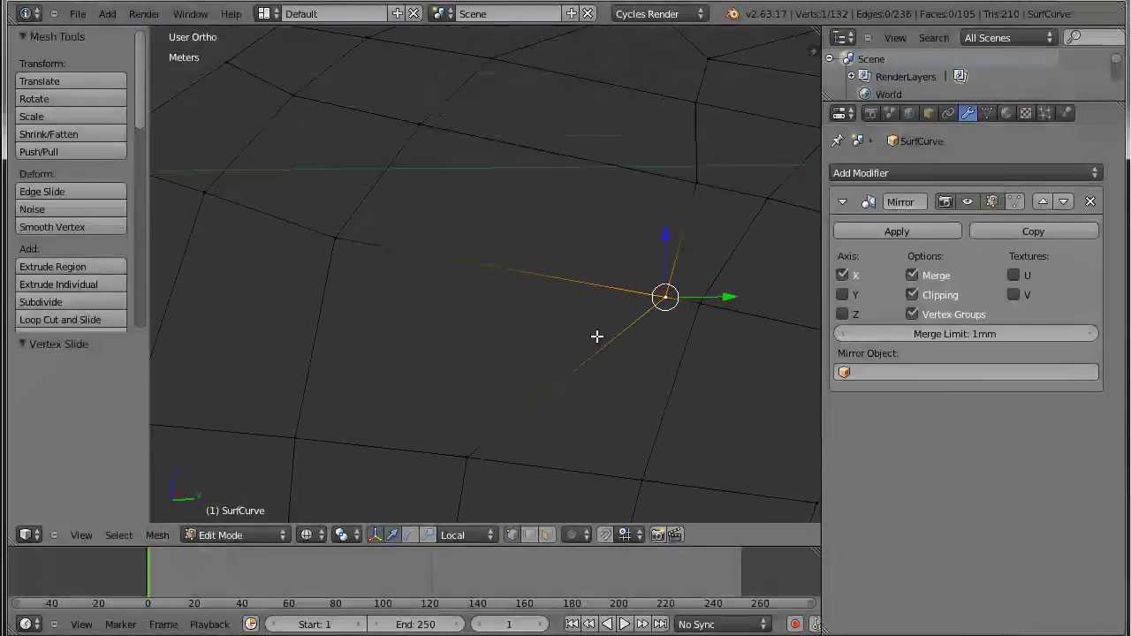
{"action": "key", "text": "KP_3"}
{"action": "middle_click_drag", "start_coordinate": [730, 267], "coordinate": [681, 416], "text": "shift"}
{"action": "middle_click_drag", "start_coordinate": [610, 503], "coordinate": [619, 463], "text": "shift"}
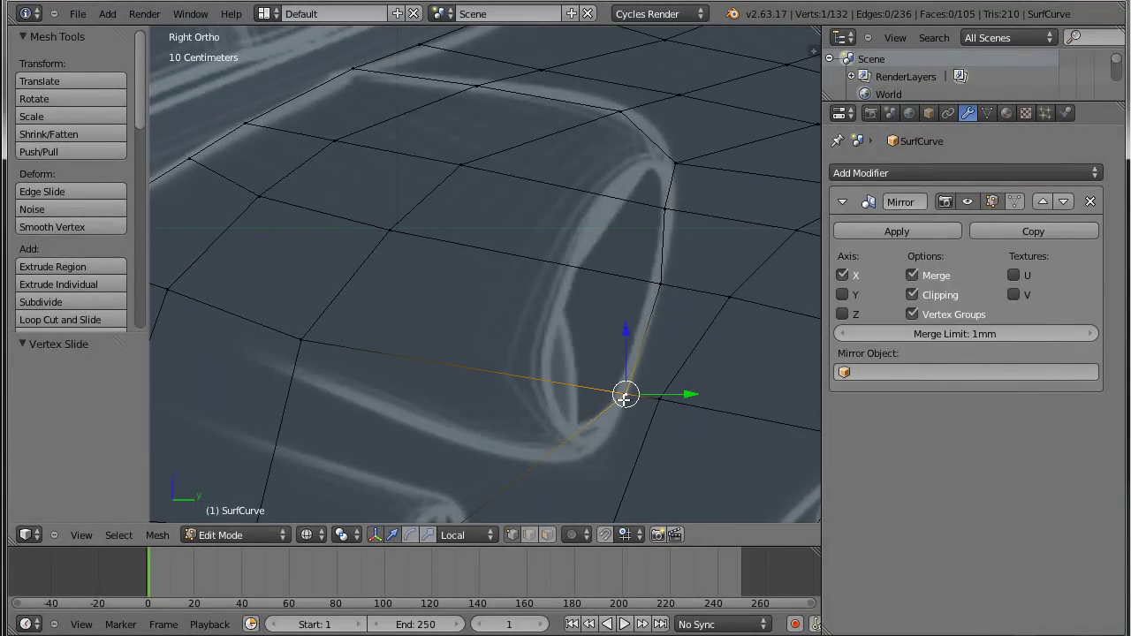
{"action": "key", "text": "shift+v"}
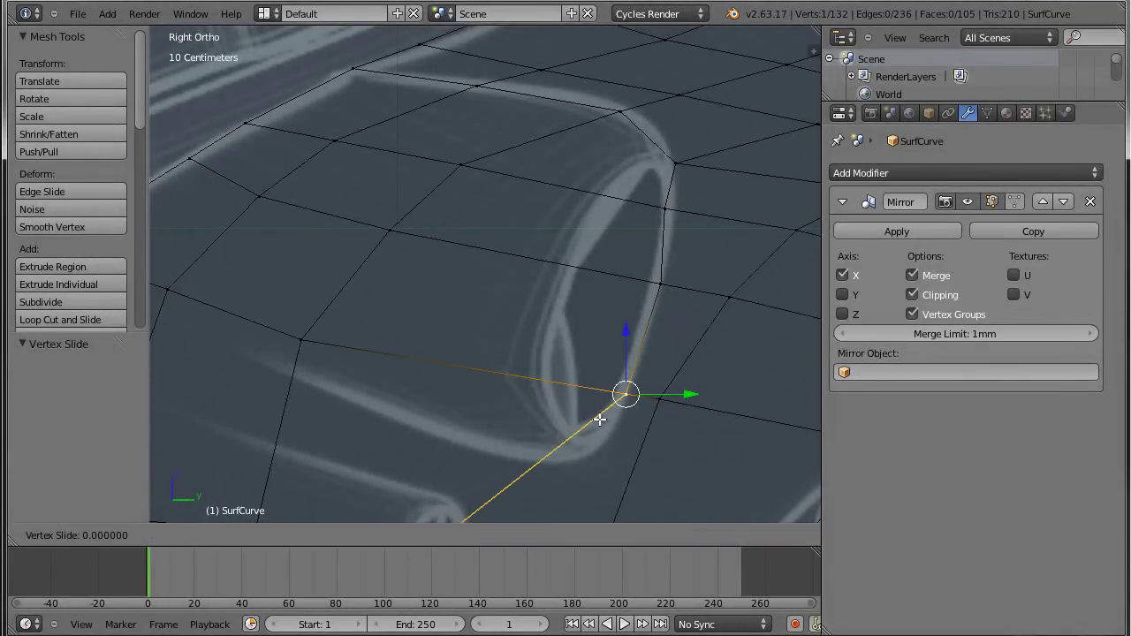
{"action": "left_click", "coordinate": [566, 465]}
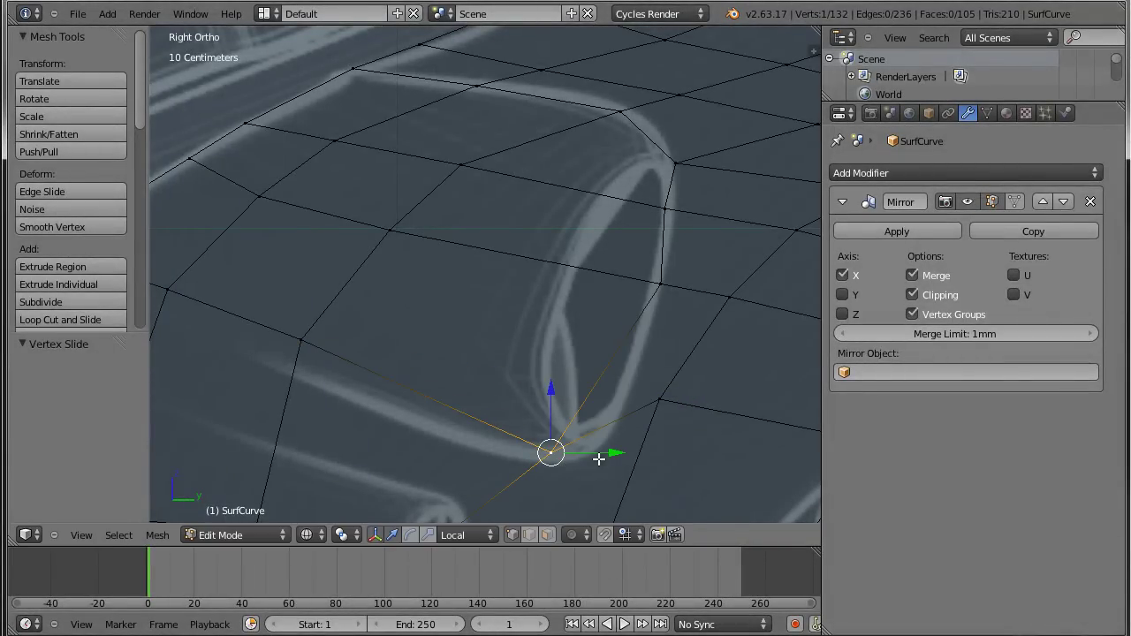
{"action": "mouse_move", "coordinate": [616, 452]}
{"action": "left_mouse_down"}
{"action": "mouse_move", "coordinate": [648, 459]}
{"action": "mouse_move", "coordinate": [621, 451]}
{"action": "left_mouse_up"}
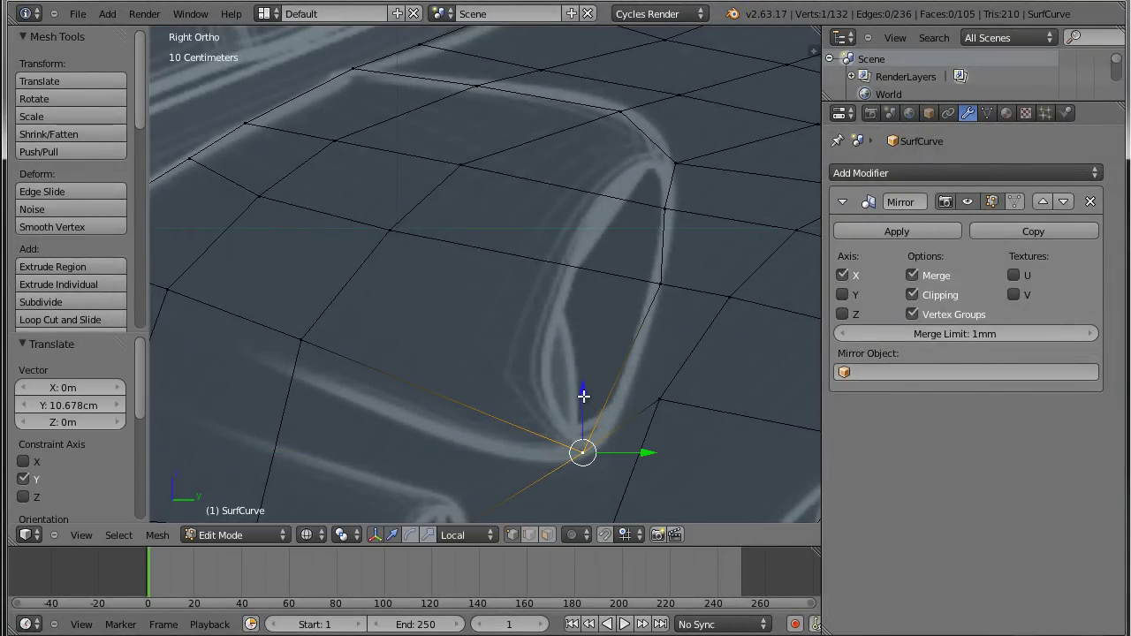
{"action": "scroll", "coordinate": [583, 396], "scroll_direction": "down", "scroll_amount": 2}
{"action": "mouse_move", "coordinate": [578, 374]}
{"action": "middle_mouse_down", "text": "shift"}
{"action": "mouse_move", "coordinate": [639, 301]}
{"action": "mouse_move", "coordinate": [724, 322]}
{"action": "middle_mouse_up", "text": "shift"}
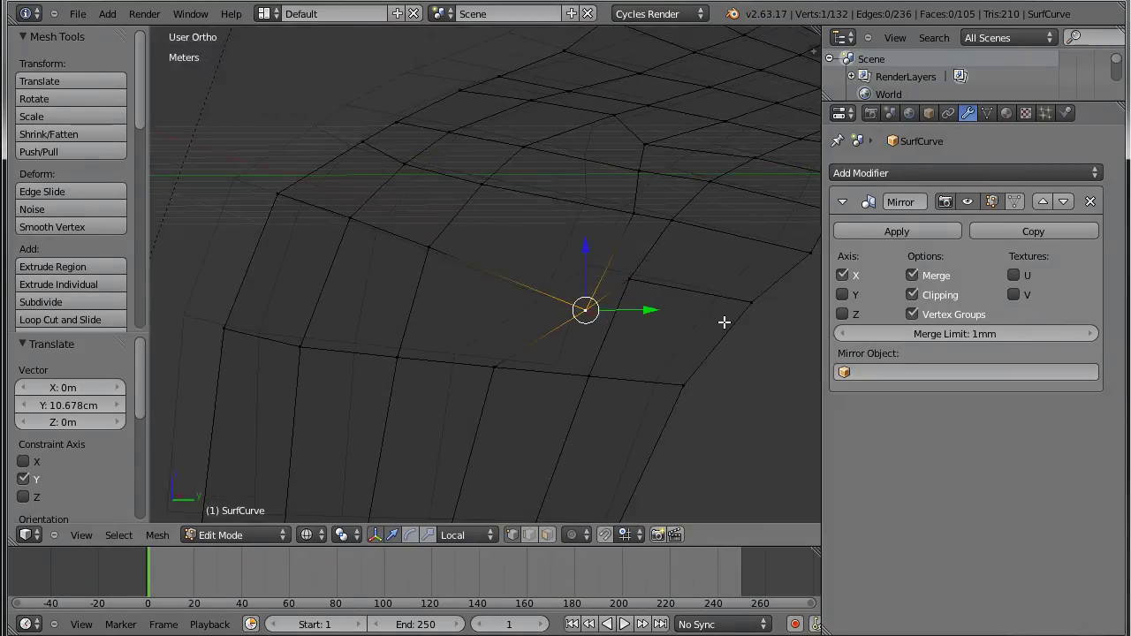
{"action": "key", "text": "KP_3"}
{"action": "scroll", "coordinate": [575, 234], "scroll_direction": "up", "scroll_amount": 2}
Switch to Face mode and circle-select the nine faces of the intake patch.
{"action": "key", "text": "ctrl+Tab"}
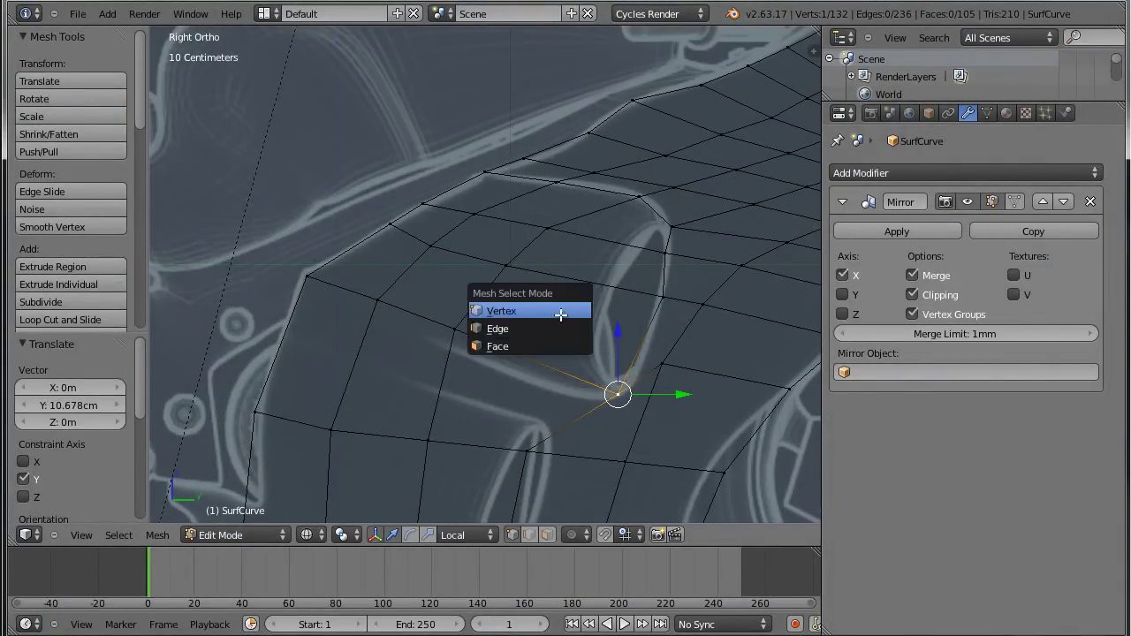
{"action": "key", "text": "Escape"}
{"action": "key", "text": "ctrl+Tab"}
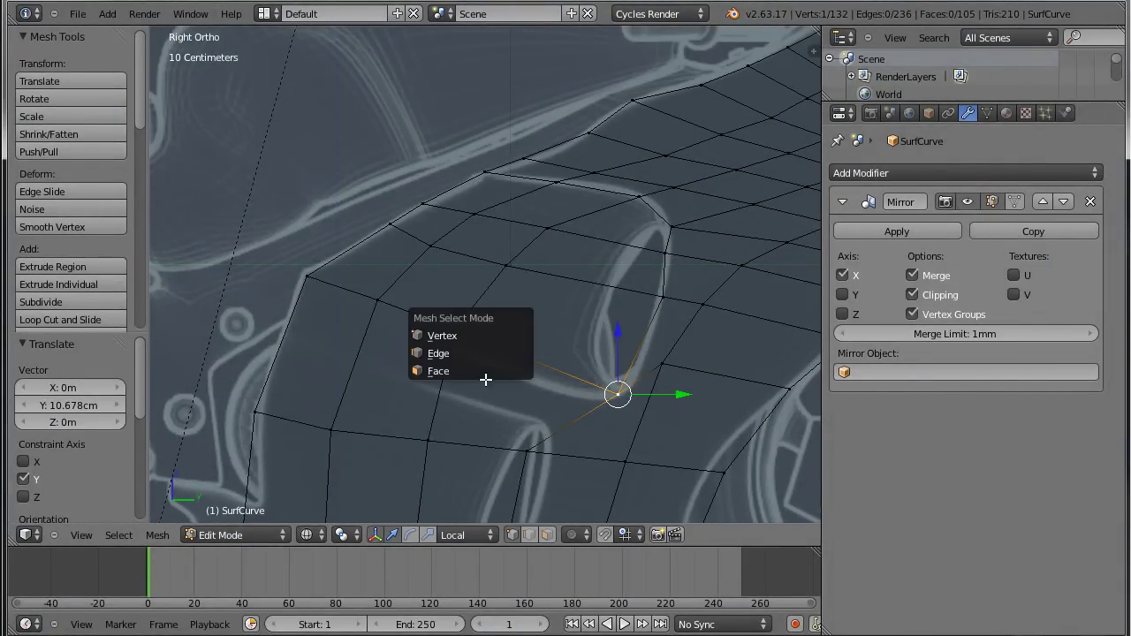
{"action": "left_click", "coordinate": [485, 380]}
{"action": "key", "text": "c"}
{"action": "mouse_move", "coordinate": [480, 298]}
{"action": "left_mouse_down"}
{"action": "mouse_move", "coordinate": [384, 237]}
{"action": "mouse_move", "coordinate": [415, 214]}
{"action": "mouse_move", "coordinate": [507, 199]}
{"action": "mouse_move", "coordinate": [596, 222]}
{"action": "mouse_move", "coordinate": [609, 281]}
{"action": "left_mouse_up"}
{"action": "mouse_move", "coordinate": [604, 341]}
{"action": "left_mouse_down"}
{"action": "mouse_move", "coordinate": [504, 240]}
{"action": "mouse_move", "coordinate": [575, 256]}
{"action": "mouse_move", "coordinate": [571, 329]}
{"action": "left_mouse_up"}
{"action": "right_click", "coordinate": [571, 330]}
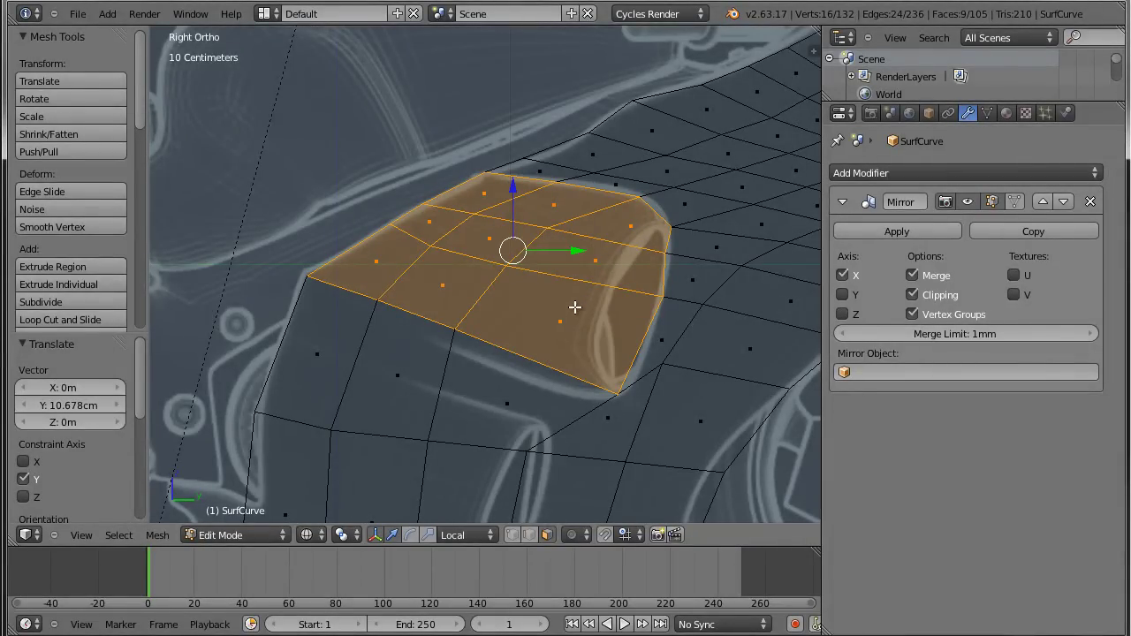
Inset the selected faces with a border thickness of 0.06282.
{"action": "key", "text": "i"}
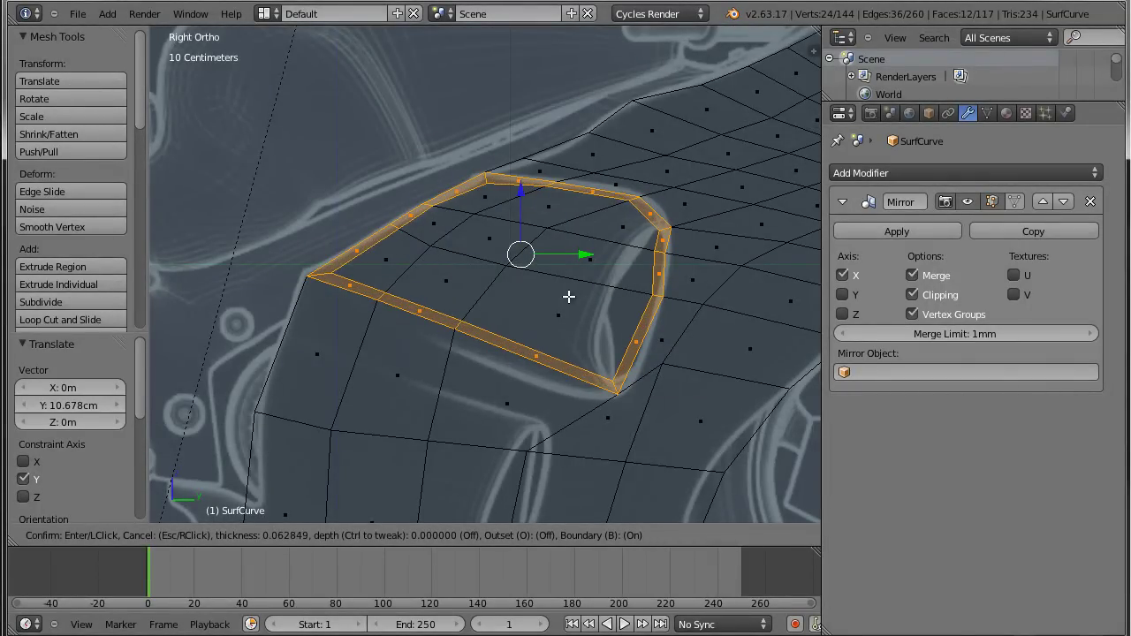
{"action": "left_click", "coordinate": [572, 294]}
{"action": "scroll", "coordinate": [570, 265], "scroll_direction": "up", "scroll_amount": 3}
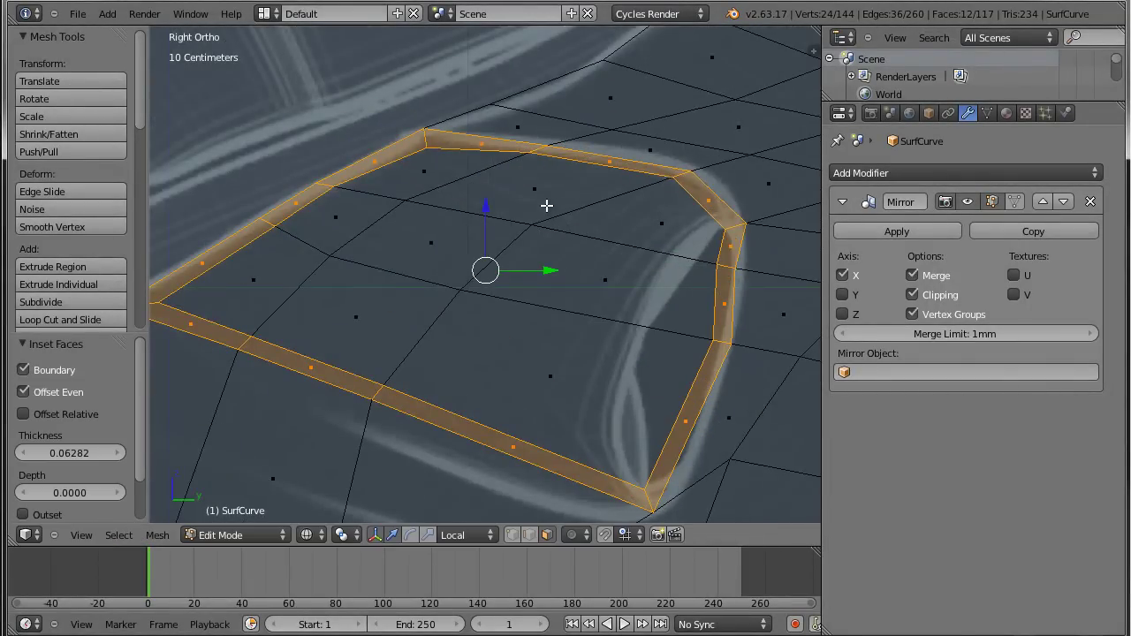
{"action": "key", "text": "ctrl+r"}
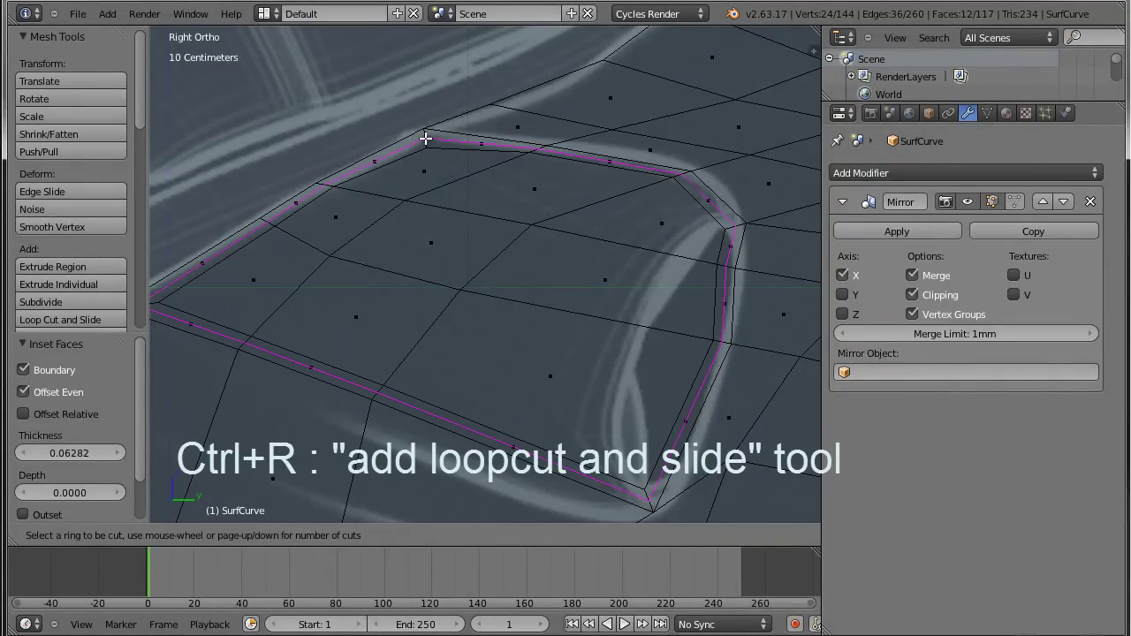
Place a centred loop cut inside the inset border.
{"action": "left_click", "coordinate": [425, 139]}
{"action": "right_click", "coordinate": [425, 139]}
{"action": "scroll", "coordinate": [681, 292], "scroll_direction": "up", "scroll_amount": 1}
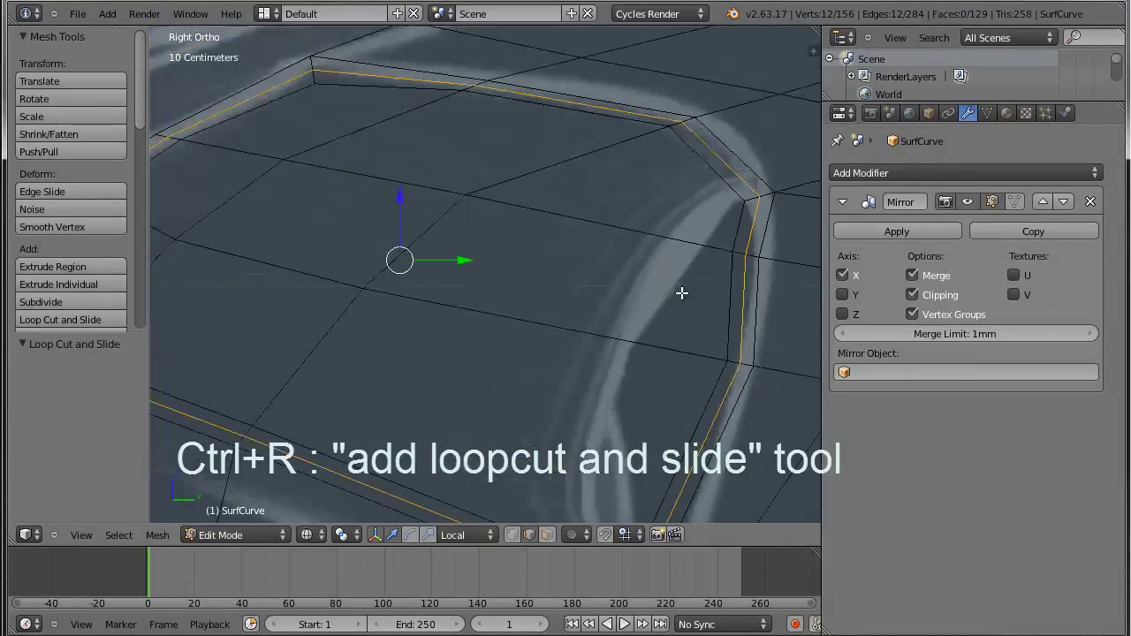
{"action": "scroll", "coordinate": [694, 296], "scroll_direction": "down", "scroll_amount": 2}
{"action": "scroll", "coordinate": [601, 327], "scroll_direction": "up", "scroll_amount": 3, "text": "ctrl"}
{"action": "scroll", "coordinate": [495, 345], "scroll_direction": "up", "scroll_amount": 2, "text": "shift"}
Box-select the faces along the upper-left border strip in Face mode.
{"action": "key", "text": "ctrl+Tab"}
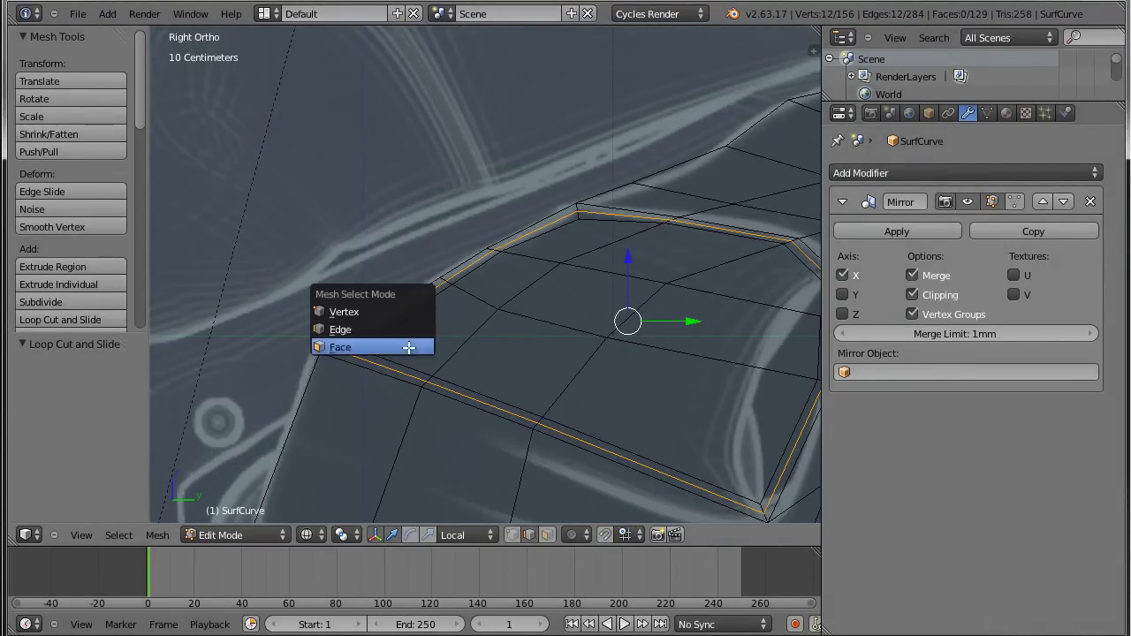
{"action": "left_click", "coordinate": [396, 348]}
{"action": "scroll", "coordinate": [430, 334], "scroll_direction": "up", "scroll_amount": 2}
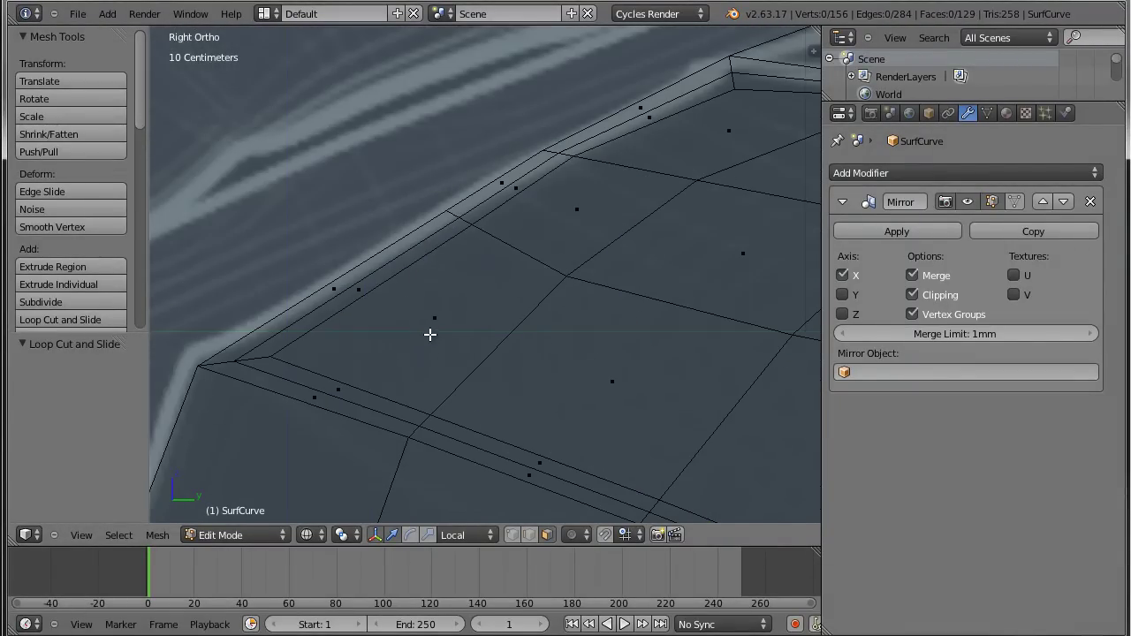
{"action": "right_click", "coordinate": [358, 289]}
{"action": "key", "text": "a"}
{"action": "scroll", "coordinate": [427, 233], "scroll_direction": "down", "scroll_amount": 3}
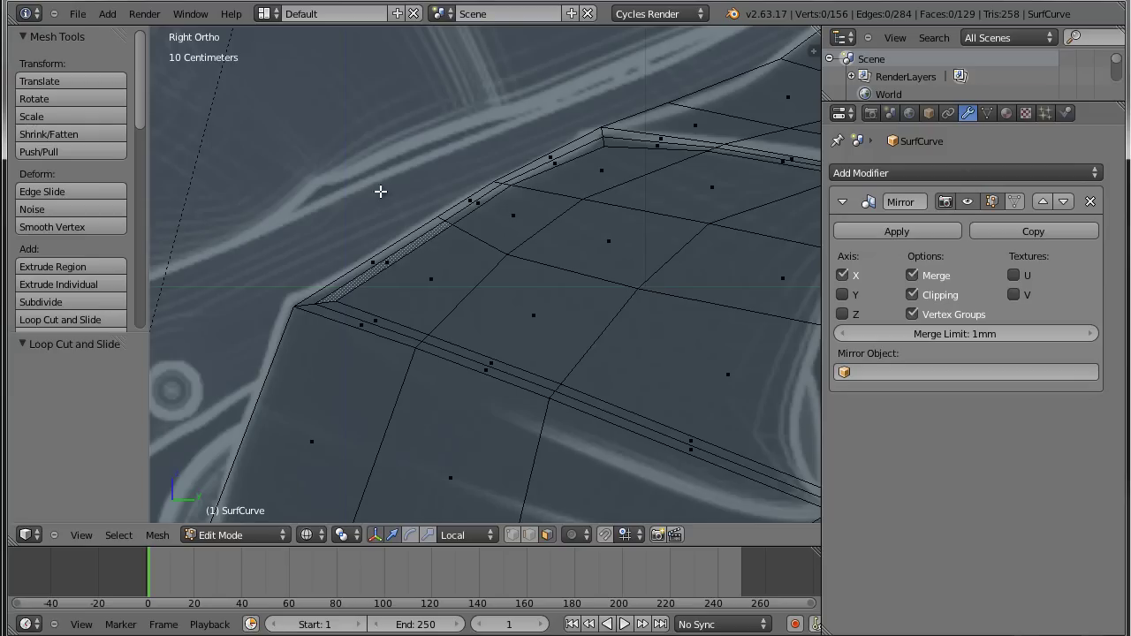
{"action": "key", "text": "b"}
{"action": "left_click_drag", "start_coordinate": [359, 111], "coordinate": [477, 278]}
{"action": "key", "text": "b"}
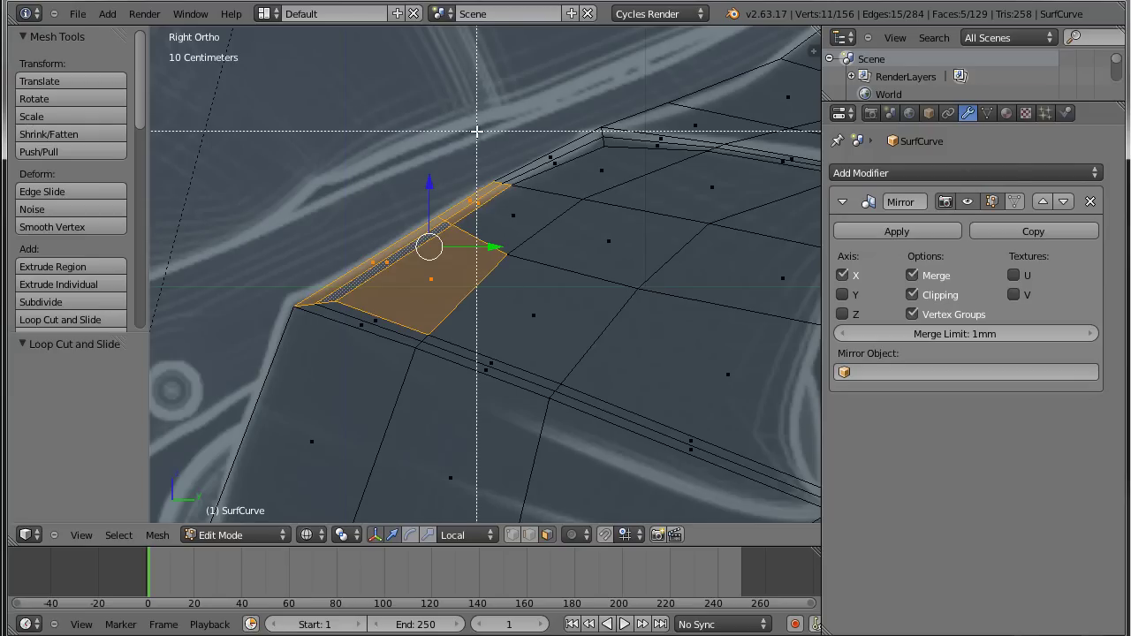
{"action": "left_click_drag", "start_coordinate": [477, 129], "coordinate": [555, 168]}
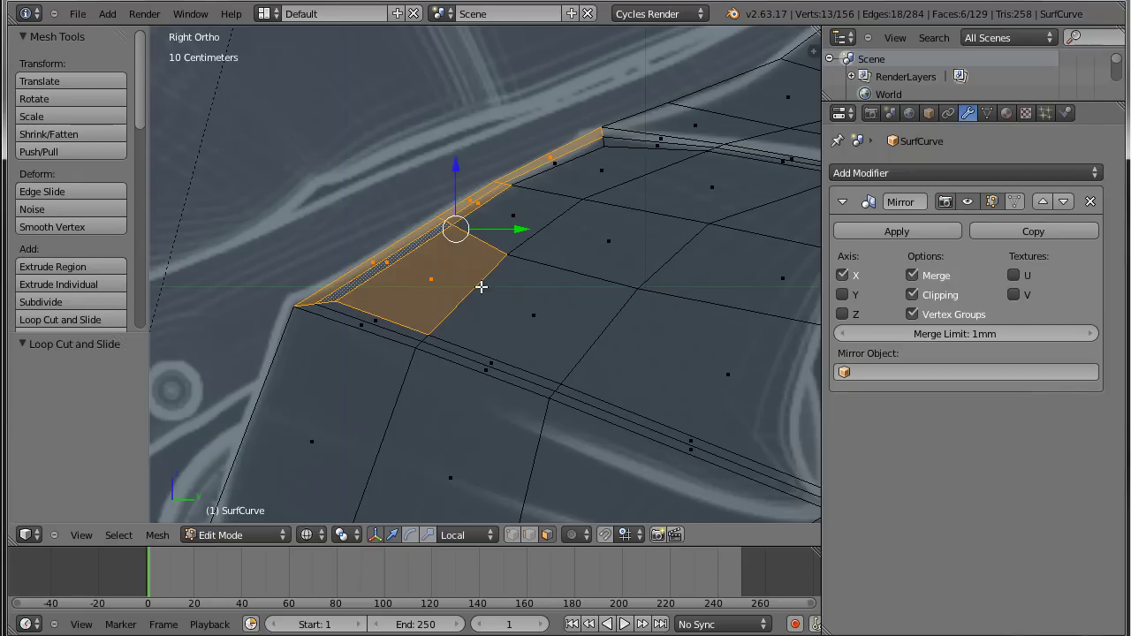
Refine the selection and delete the six border faces, leaving 123 faces.
{"action": "right_click", "coordinate": [436, 282], "text": "shift"}
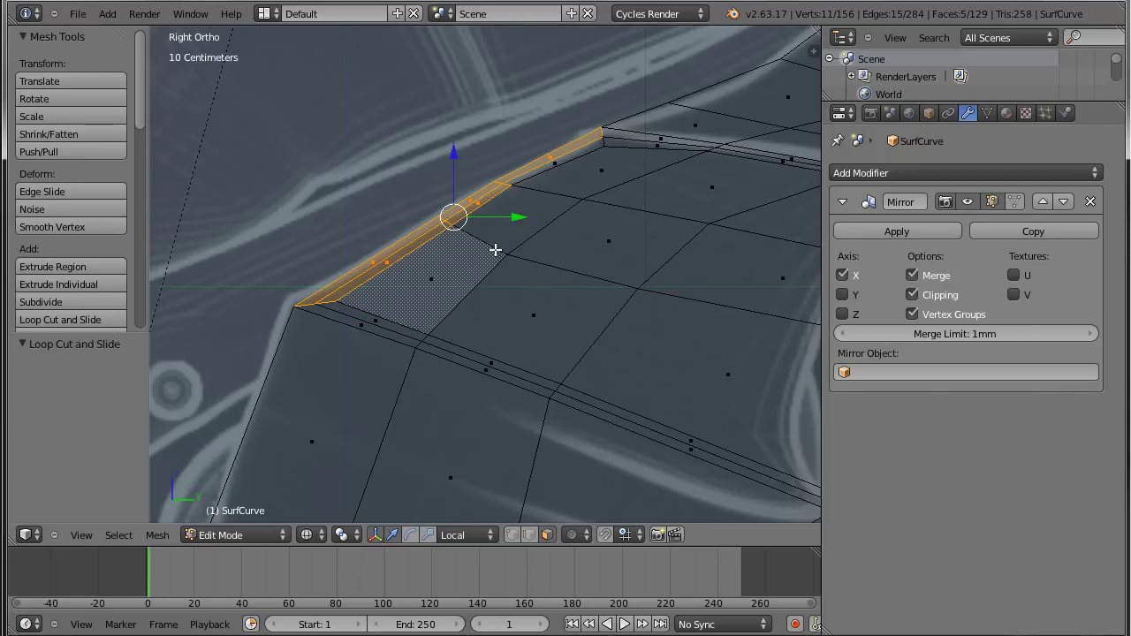
{"action": "right_click", "coordinate": [557, 160], "text": "shift"}
{"action": "key", "text": "x"}
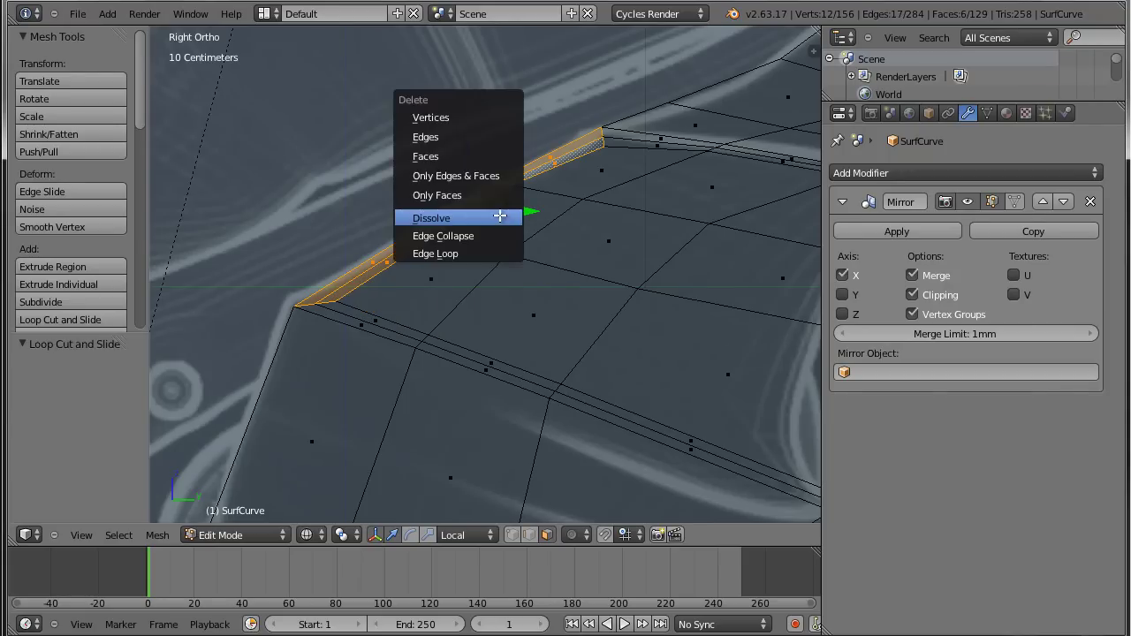
{"action": "left_click", "coordinate": [497, 156]}
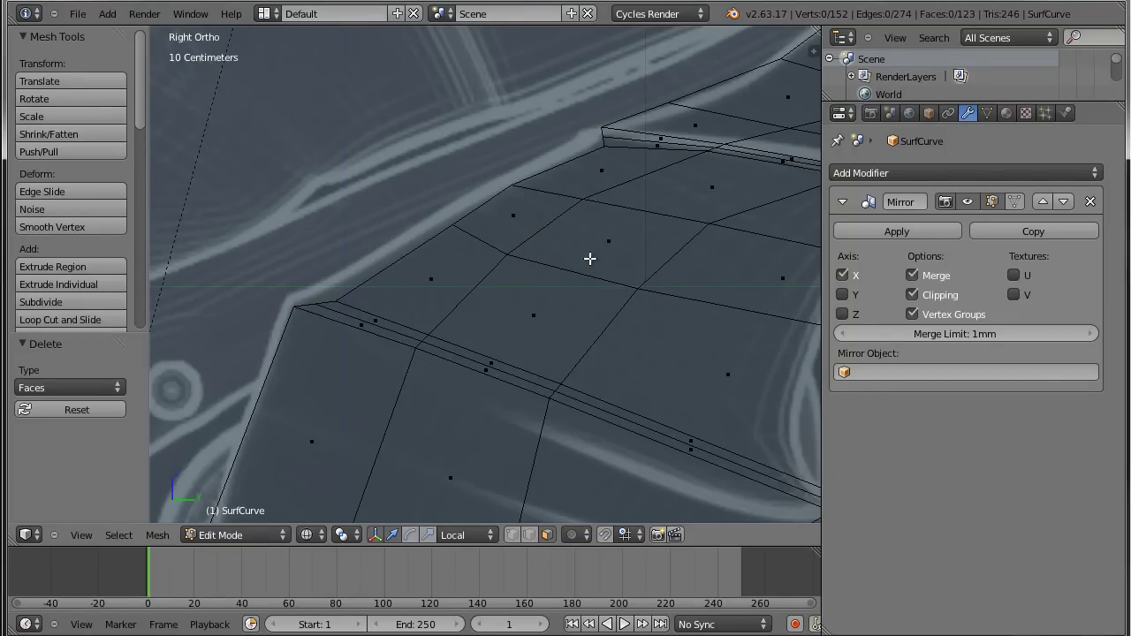
{"action": "middle_click_drag", "start_coordinate": [617, 267], "coordinate": [643, 277]}
Switch to solid shading and Edge select mode with the recess in view.
{"action": "key", "text": "z"}
{"action": "mouse_move", "coordinate": [583, 239]}
{"action": "middle_mouse_down"}
{"action": "mouse_move", "coordinate": [589, 292]}
{"action": "mouse_move", "coordinate": [644, 280]}
{"action": "mouse_move", "coordinate": [548, 285]}
{"action": "mouse_move", "coordinate": [553, 265]}
{"action": "middle_mouse_up"}
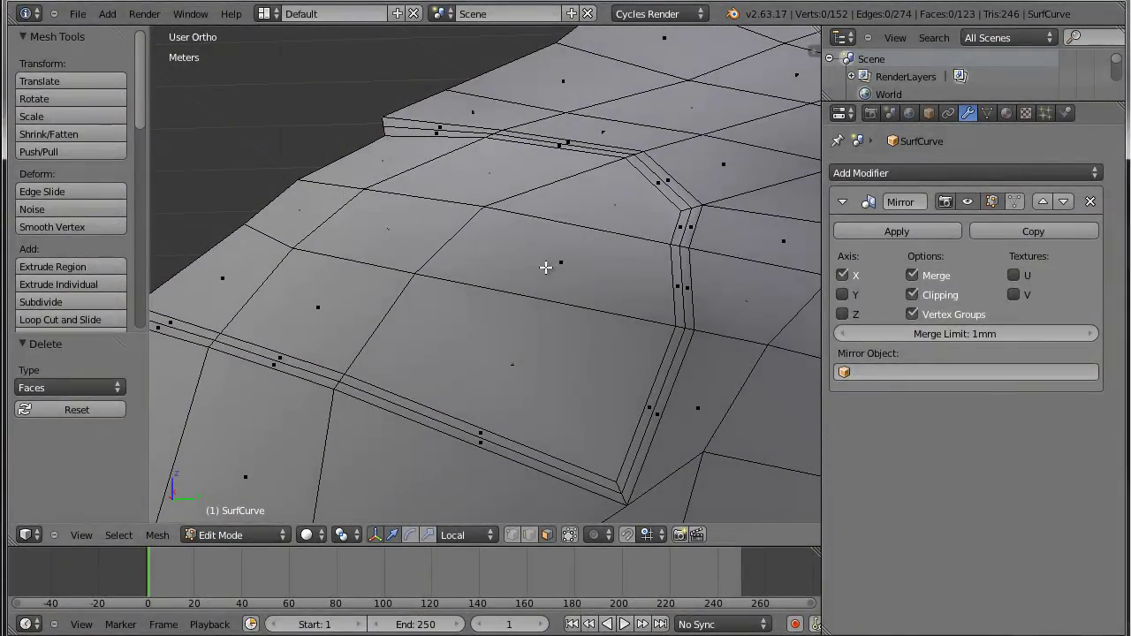
{"action": "mouse_move", "coordinate": [588, 333]}
{"action": "middle_mouse_down", "text": "shift"}
{"action": "mouse_move", "coordinate": [589, 167]}
{"action": "mouse_move", "coordinate": [581, 245]}
{"action": "mouse_move", "coordinate": [616, 268]}
{"action": "mouse_move", "coordinate": [639, 305]}
{"action": "middle_mouse_up", "text": "shift"}
{"action": "scroll", "coordinate": [637, 304], "scroll_direction": "up", "scroll_amount": 1}
{"action": "key", "text": "ctrl+Tab"}
{"action": "left_click", "coordinate": [626, 290]}
{"action": "middle_click_drag", "start_coordinate": [560, 321], "coordinate": [659, 359]}
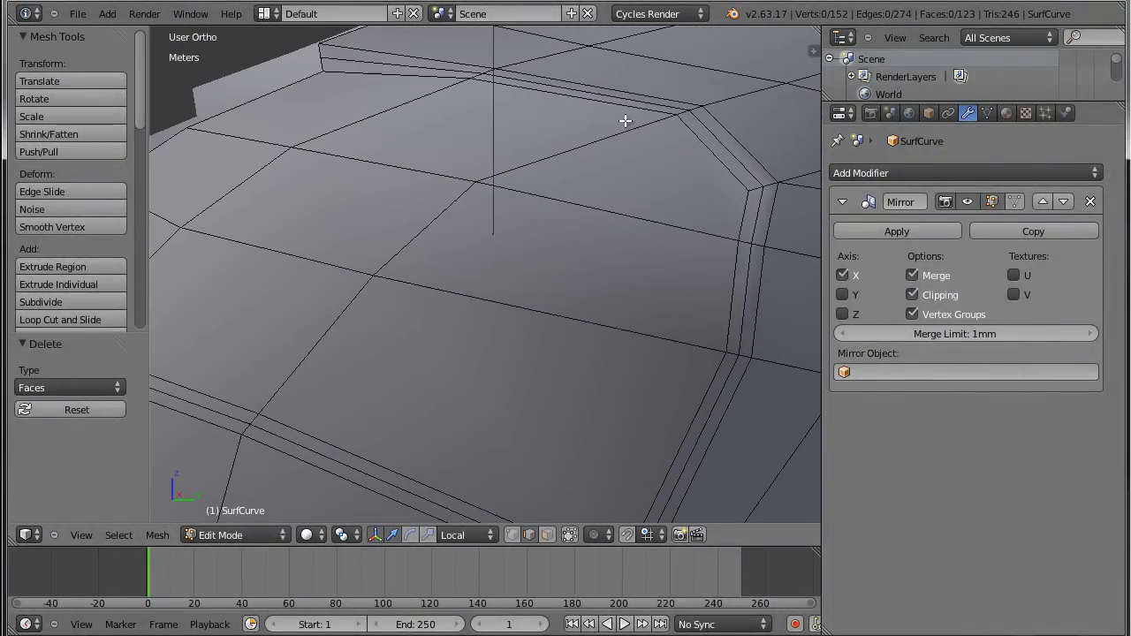
Select the edges around the recess rim, then deselect the top two.
{"action": "right_click", "coordinate": [583, 95]}
{"action": "right_click", "coordinate": [714, 150], "text": "shift"}
{"action": "right_click", "coordinate": [744, 216], "text": "shift"}
{"action": "right_click", "coordinate": [726, 300], "text": "shift"}
{"action": "right_click", "coordinate": [705, 389], "text": "shift"}
{"action": "mouse_move", "coordinate": [705, 389]}
{"action": "middle_mouse_down"}
{"action": "mouse_move", "coordinate": [684, 282]}
{"action": "mouse_move", "coordinate": [575, 414]}
{"action": "middle_mouse_up"}
{"action": "right_click", "coordinate": [575, 414], "text": "shift"}
{"action": "mouse_move", "coordinate": [574, 321]}
{"action": "middle_mouse_down"}
{"action": "mouse_move", "coordinate": [394, 313]}
{"action": "mouse_move", "coordinate": [598, 341]}
{"action": "mouse_move", "coordinate": [627, 356]}
{"action": "middle_mouse_up"}
{"action": "right_click", "coordinate": [374, 321], "text": "shift"}
{"action": "middle_click_drag", "start_coordinate": [697, 327], "coordinate": [589, 334]}
{"action": "right_click", "coordinate": [287, 333], "text": "shift"}
{"action": "middle_click_drag", "start_coordinate": [291, 334], "coordinate": [618, 93]}
{"action": "right_click", "coordinate": [618, 93], "text": "shift"}
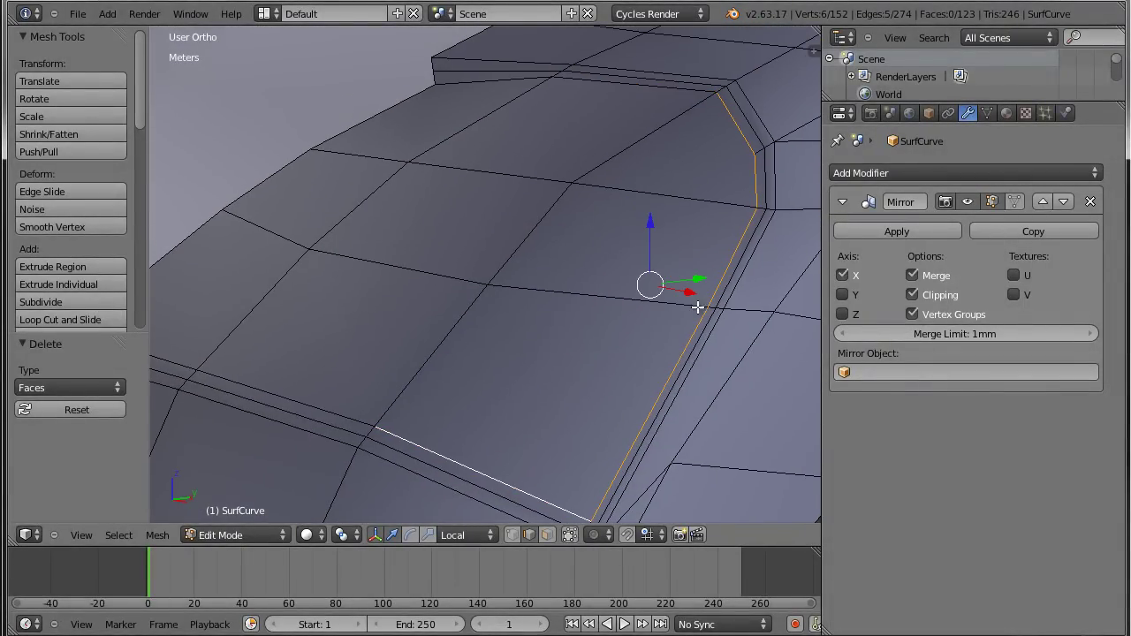
Move the selected rim edges −14.208 cm along X to sink the recess.
{"action": "key", "text": "g"}
{"action": "key", "text": "x"}
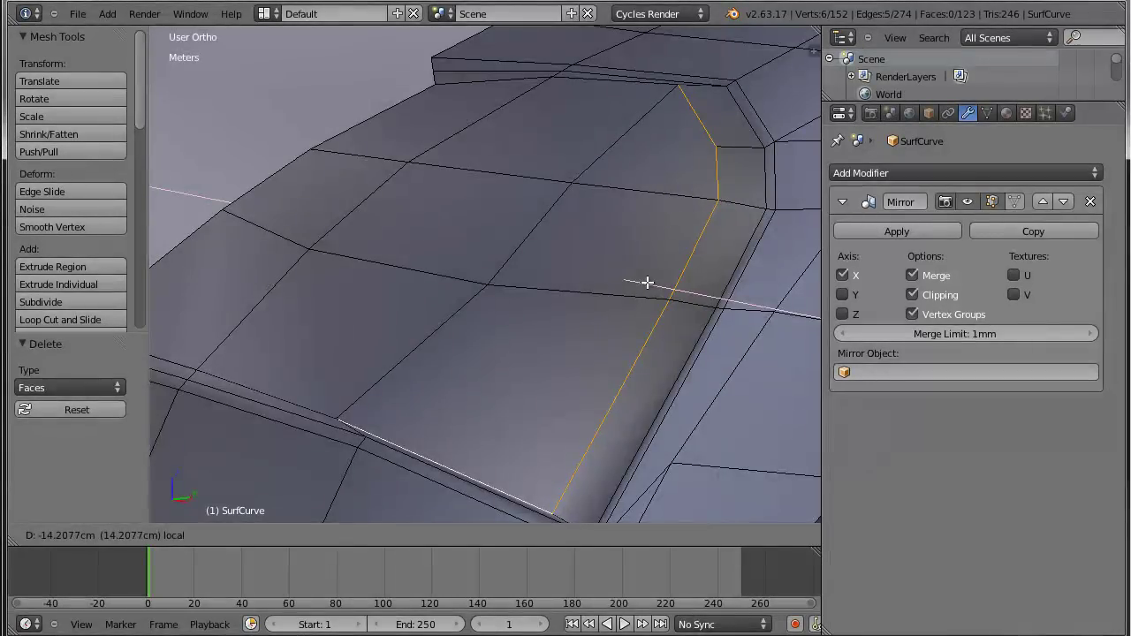
{"action": "left_click", "coordinate": [658, 288]}
{"action": "mouse_move", "coordinate": [658, 288]}
{"action": "middle_mouse_down"}
{"action": "mouse_move", "coordinate": [539, 263]}
{"action": "mouse_move", "coordinate": [439, 294]}
{"action": "mouse_move", "coordinate": [513, 278]}
{"action": "mouse_move", "coordinate": [618, 292]}
{"action": "mouse_move", "coordinate": [680, 326]}
{"action": "mouse_move", "coordinate": [662, 306]}
{"action": "middle_mouse_up"}
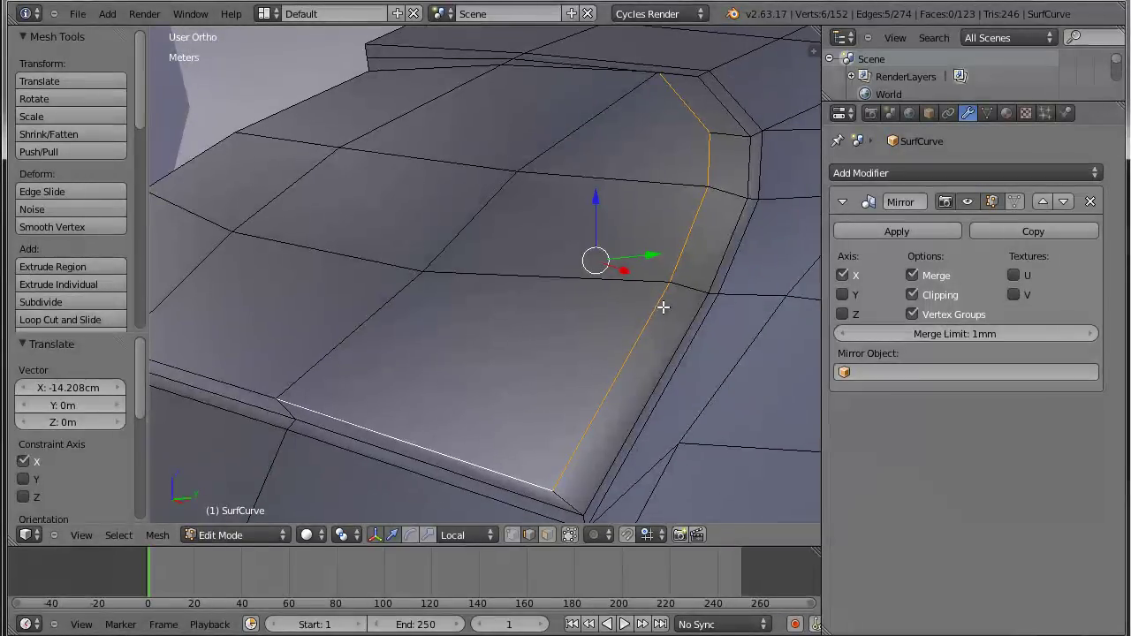
Select the upper and vertical rim edges and edge-slide them.
{"action": "right_click", "coordinate": [628, 431]}
{"action": "right_click", "coordinate": [755, 184], "text": "shift"}
{"action": "right_click", "coordinate": [748, 163], "text": "shift"}
{"action": "right_click", "coordinate": [753, 165], "text": "shift"}
{"action": "right_click", "coordinate": [751, 154], "text": "shift"}
{"action": "right_click", "coordinate": [740, 129], "text": "shift"}
{"action": "right_click", "coordinate": [744, 132], "text": "shift"}
{"action": "right_click", "coordinate": [749, 158], "text": "shift"}
{"action": "right_click", "coordinate": [737, 122], "text": "shift"}
{"action": "right_click", "coordinate": [733, 187], "text": "shift"}
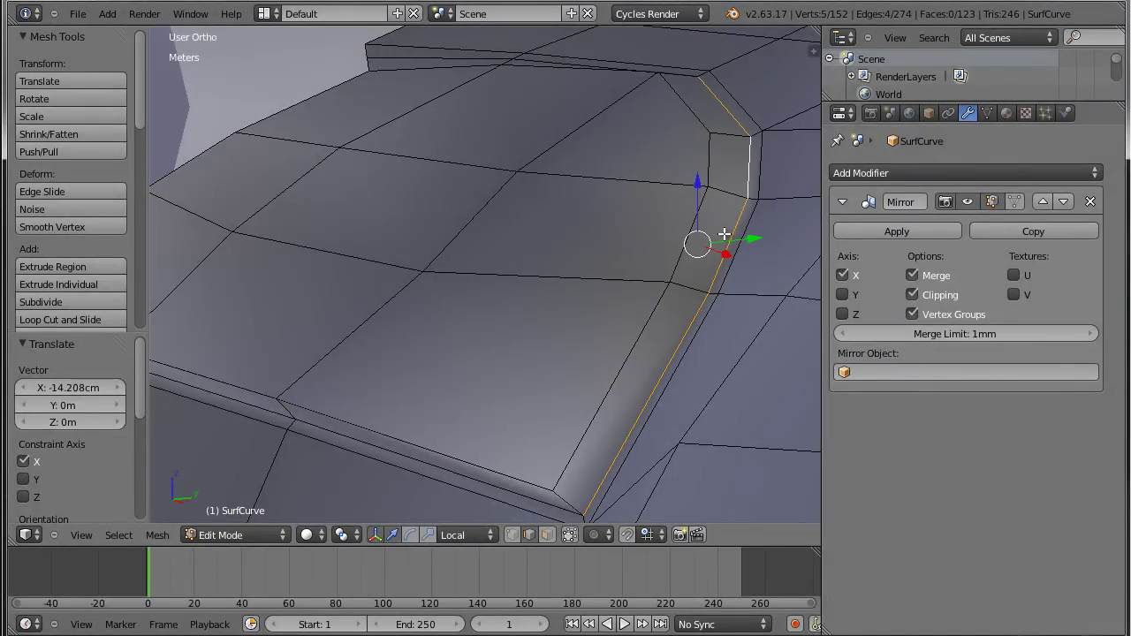
{"action": "key", "text": "ctrl+e"}
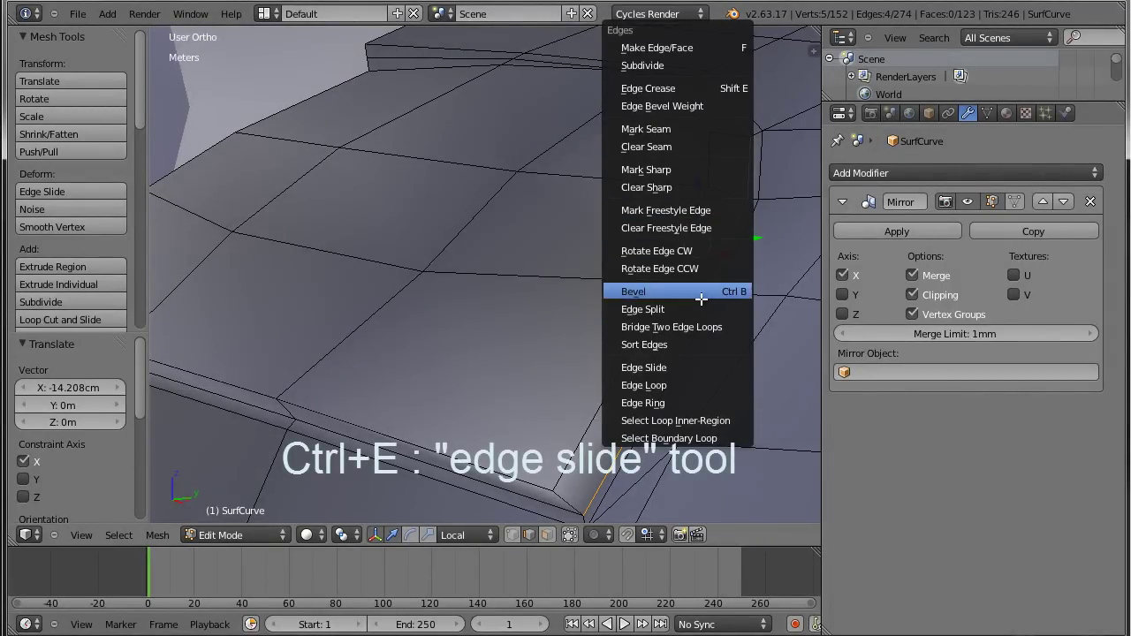
{"action": "left_click", "coordinate": [700, 367]}
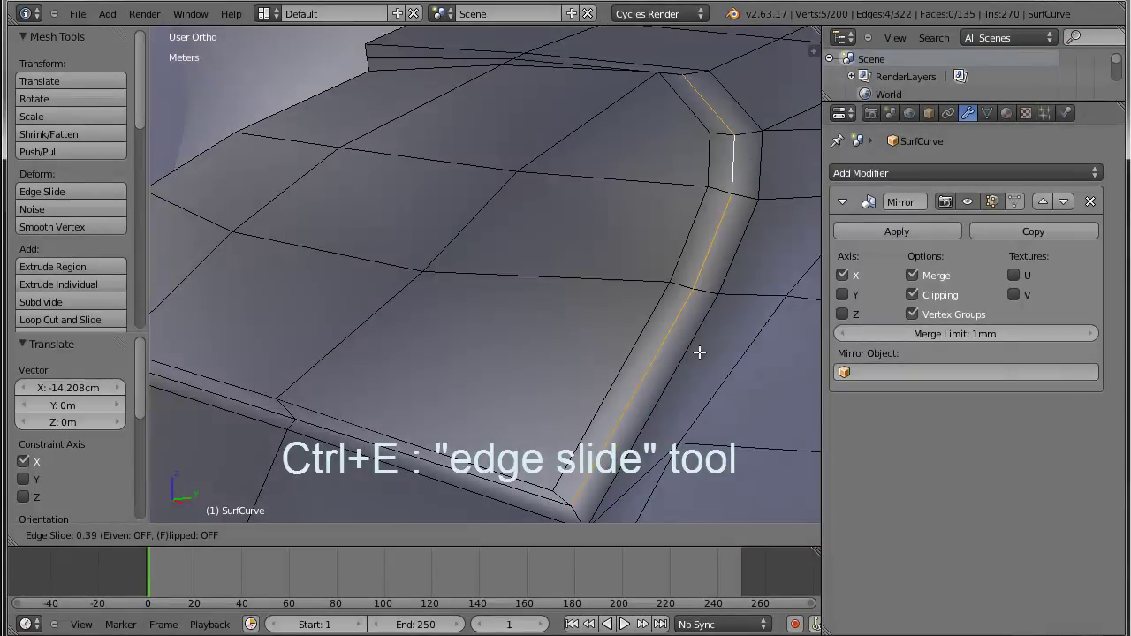
{"action": "left_click", "coordinate": [699, 352]}
Inspect the sunk recess, then show it in Right view as wireframe over the blueprint.
{"action": "key", "text": "Tab"}
{"action": "mouse_move", "coordinate": [697, 329]}
{"action": "middle_mouse_down"}
{"action": "mouse_move", "coordinate": [627, 299]}
{"action": "mouse_move", "coordinate": [647, 300]}
{"action": "mouse_move", "coordinate": [686, 396]}
{"action": "mouse_move", "coordinate": [655, 378]}
{"action": "middle_mouse_up"}
{"action": "key", "text": "Tab"}
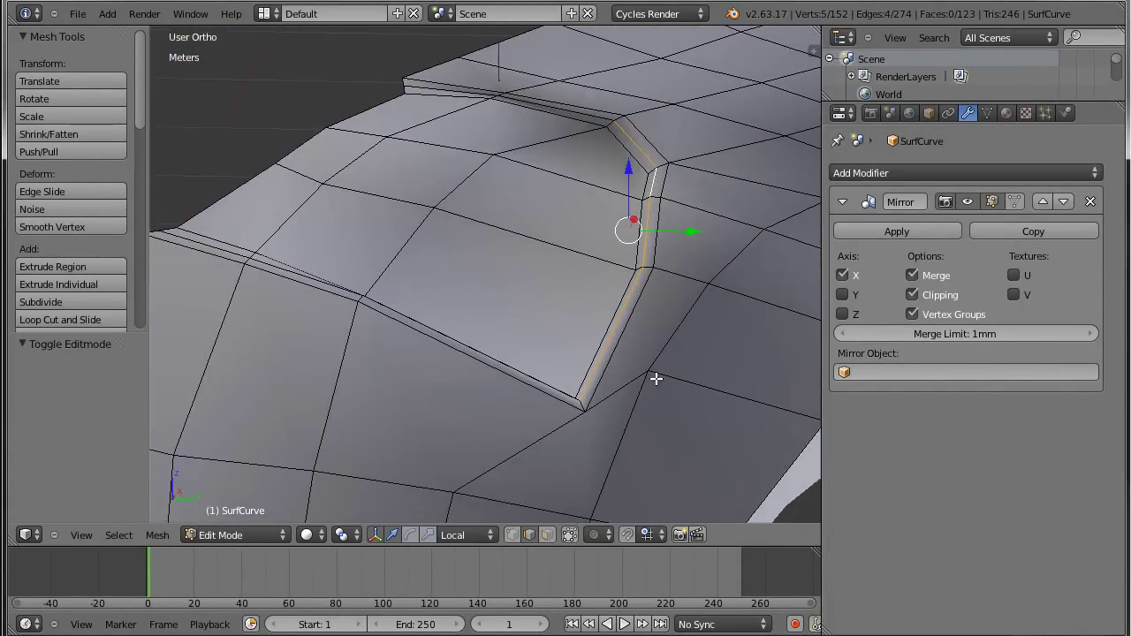
{"action": "scroll", "coordinate": [656, 378], "scroll_direction": "up", "scroll_amount": 2}
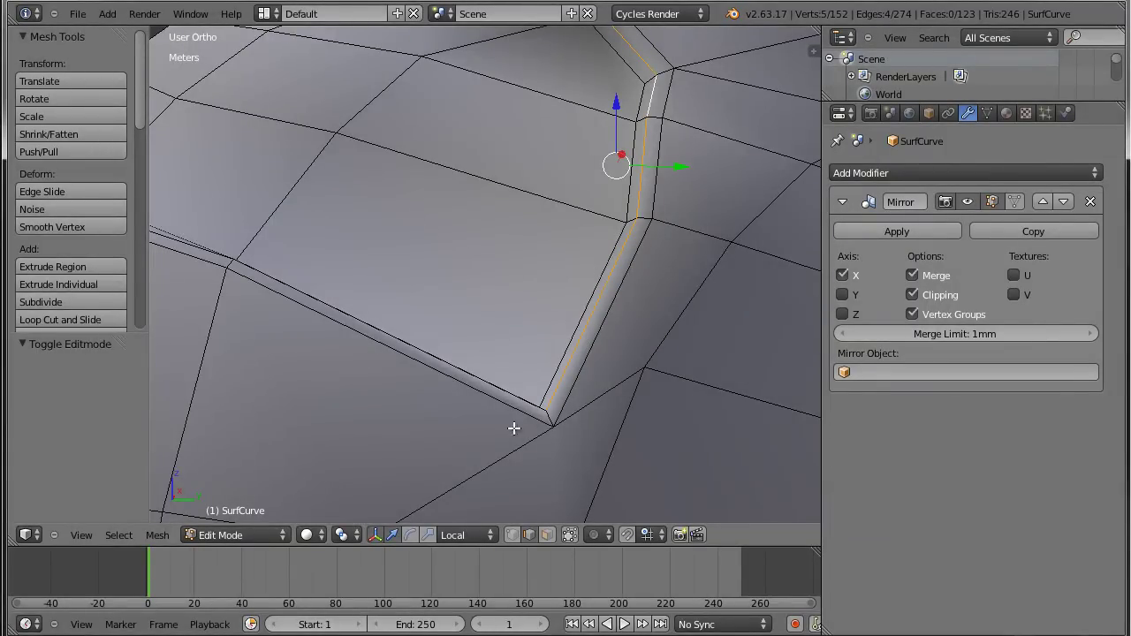
{"action": "key", "text": "KP_3"}
{"action": "key", "text": "z"}
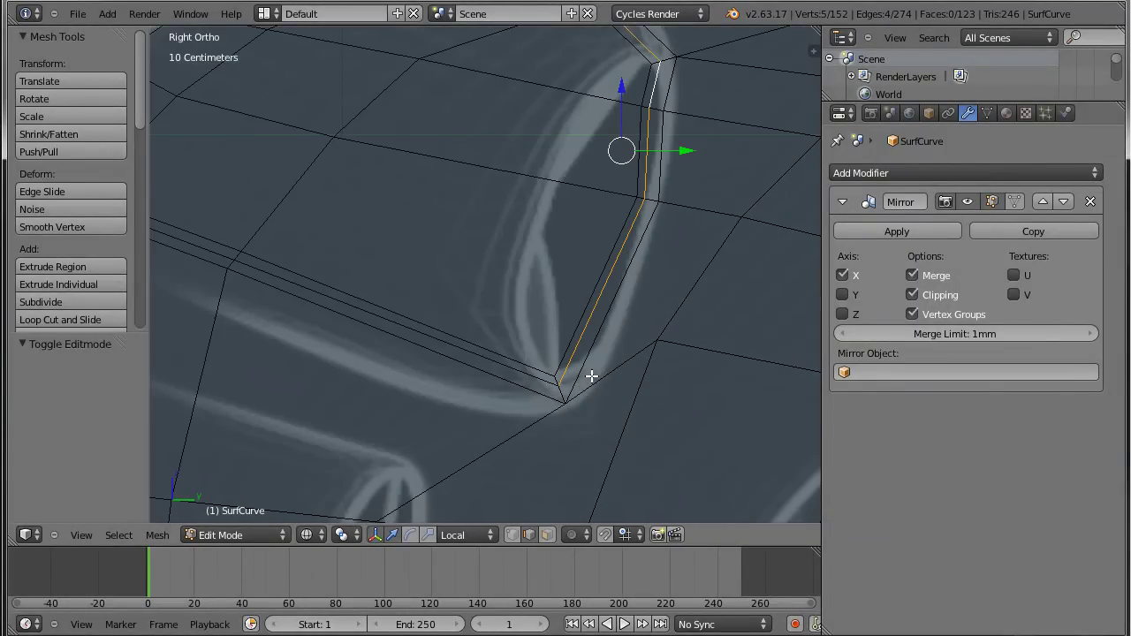
{"action": "middle_click_drag", "start_coordinate": [545, 391], "coordinate": [627, 391], "text": "shift"}
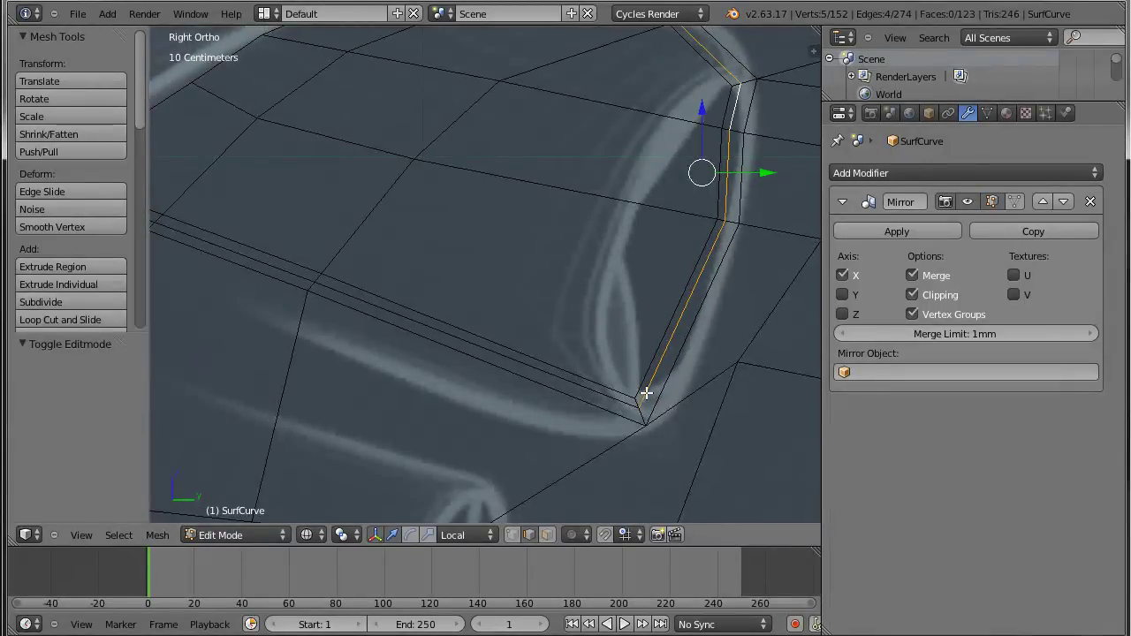
Return to solid shading and start a loop cut beside the recess.
{"action": "key", "text": "Tab"}
{"action": "key", "text": "Tab"}
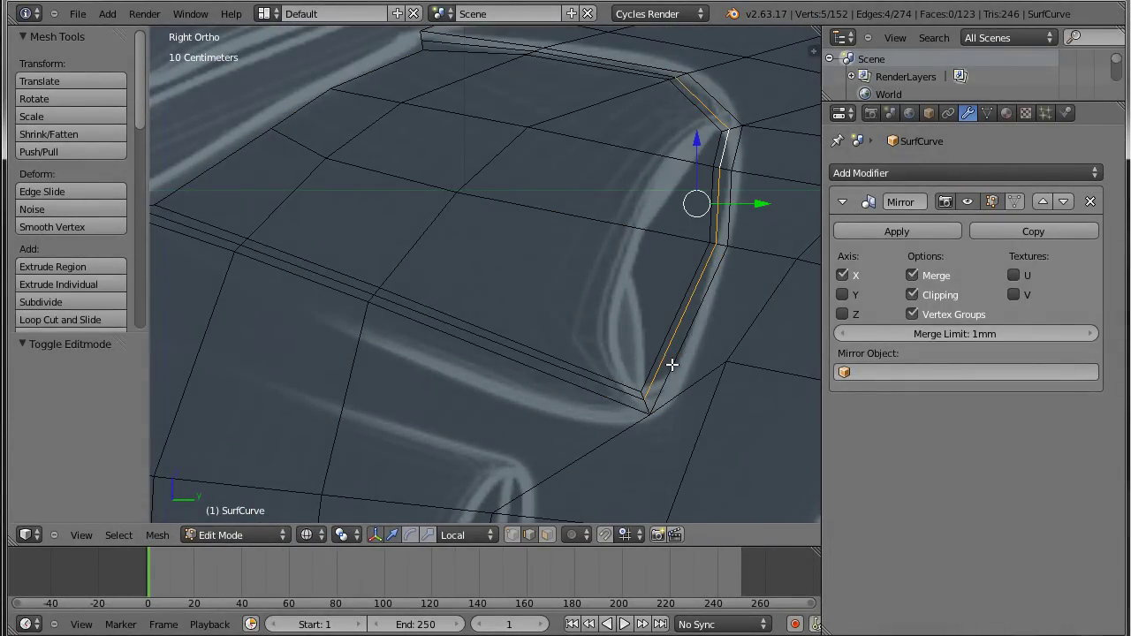
{"action": "right_click", "coordinate": [709, 258]}
{"action": "key", "text": "z"}
{"action": "mouse_move", "coordinate": [701, 347]}
{"action": "middle_mouse_down", "text": "shift"}
{"action": "mouse_move", "coordinate": [688, 284]}
{"action": "mouse_move", "coordinate": [699, 326]}
{"action": "middle_mouse_up", "text": "shift"}
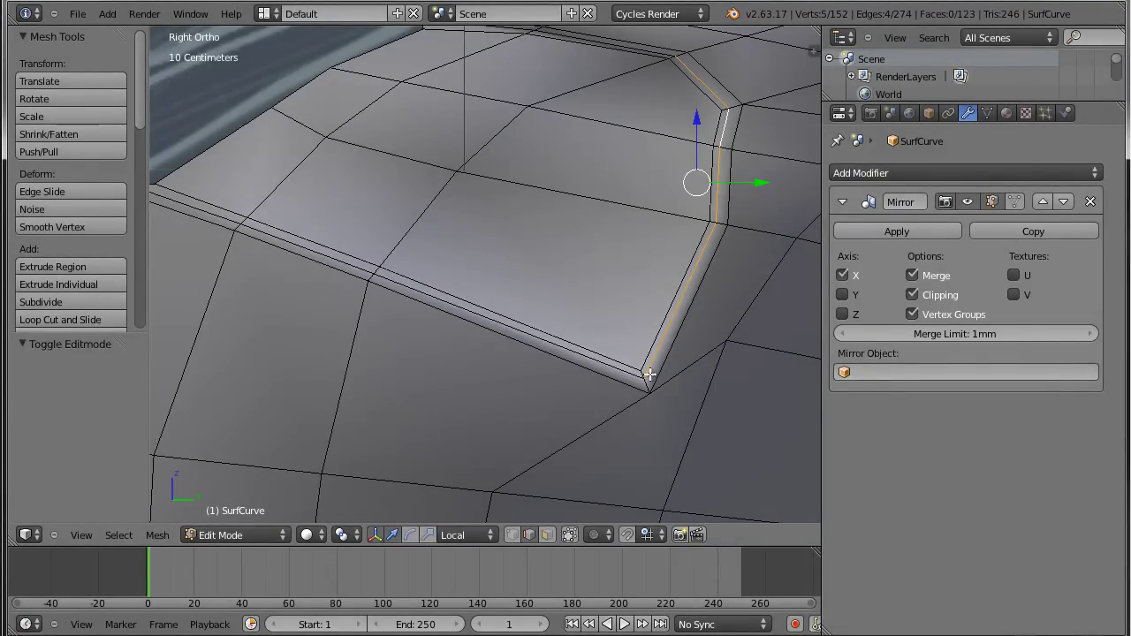
{"action": "middle_click_drag", "start_coordinate": [667, 397], "coordinate": [653, 382], "text": "shift"}
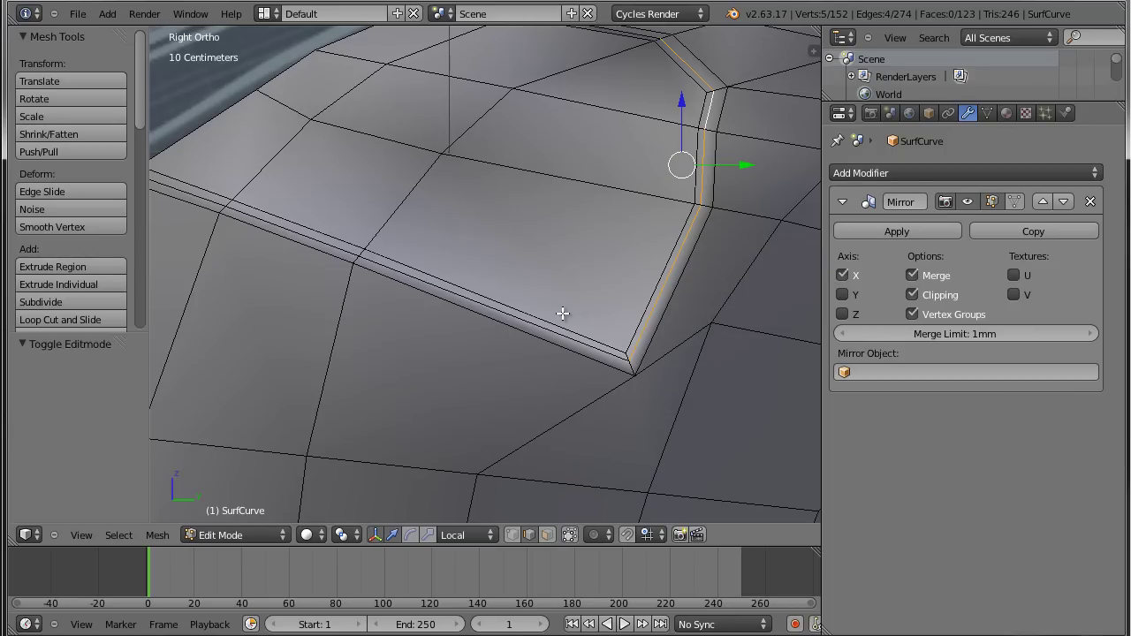
{"action": "key", "text": "ctrl+r"}
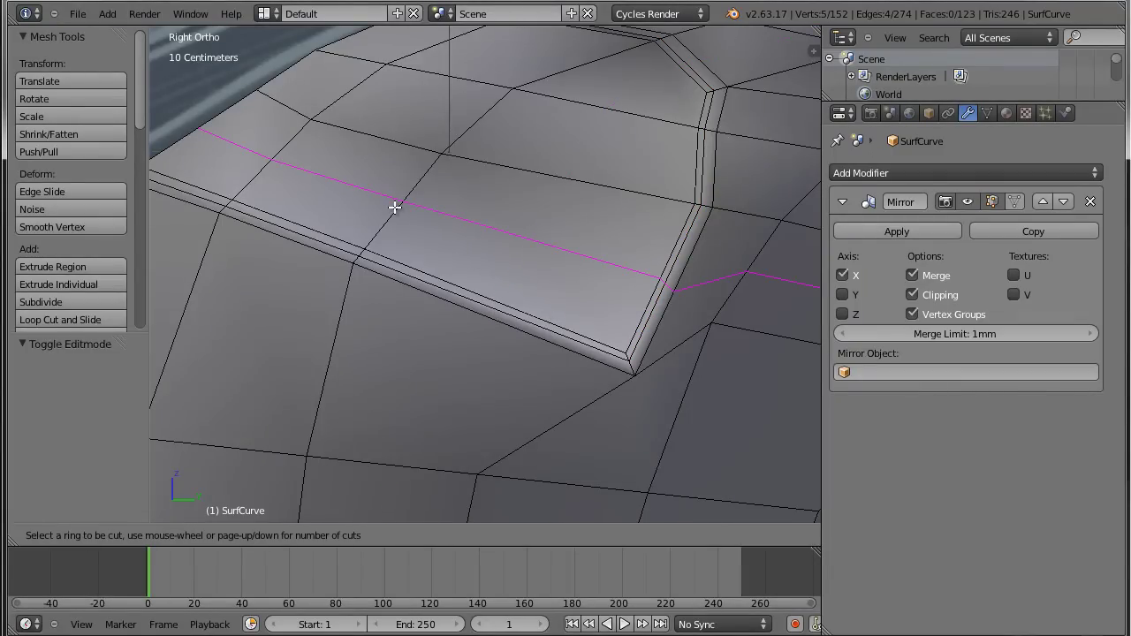
Cancel the loop cut and knife two crossing edges through the faces beside the recess corner.
{"action": "key", "text": "Escape"}
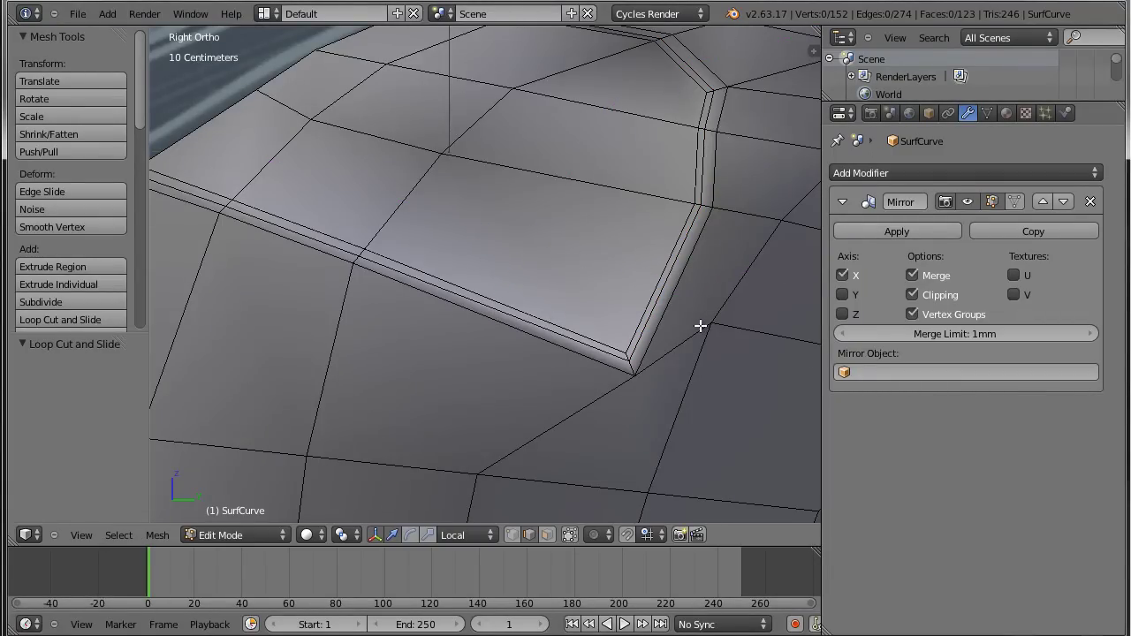
{"action": "key", "text": "k"}
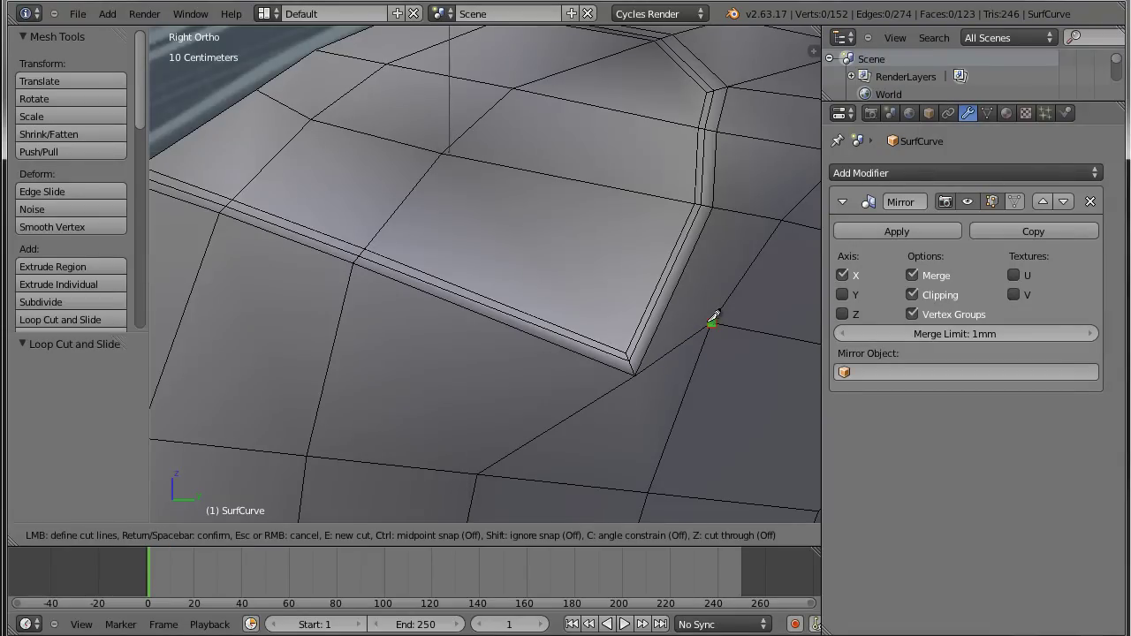
{"action": "left_click", "coordinate": [712, 322]}
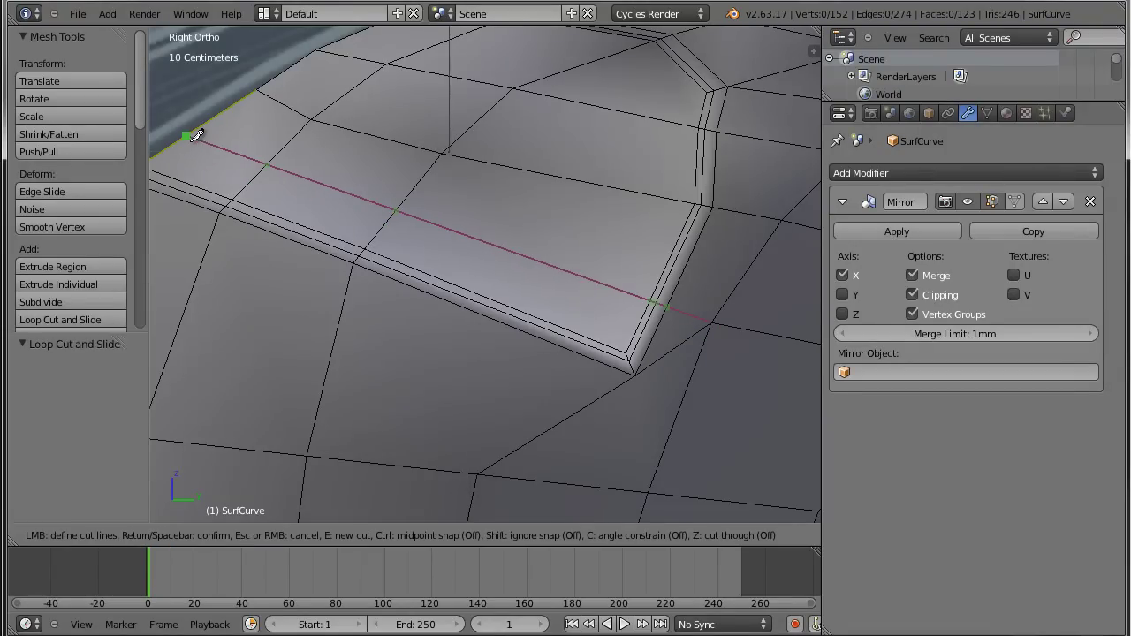
{"action": "left_click", "coordinate": [191, 137]}
{"action": "key", "text": "Return"}
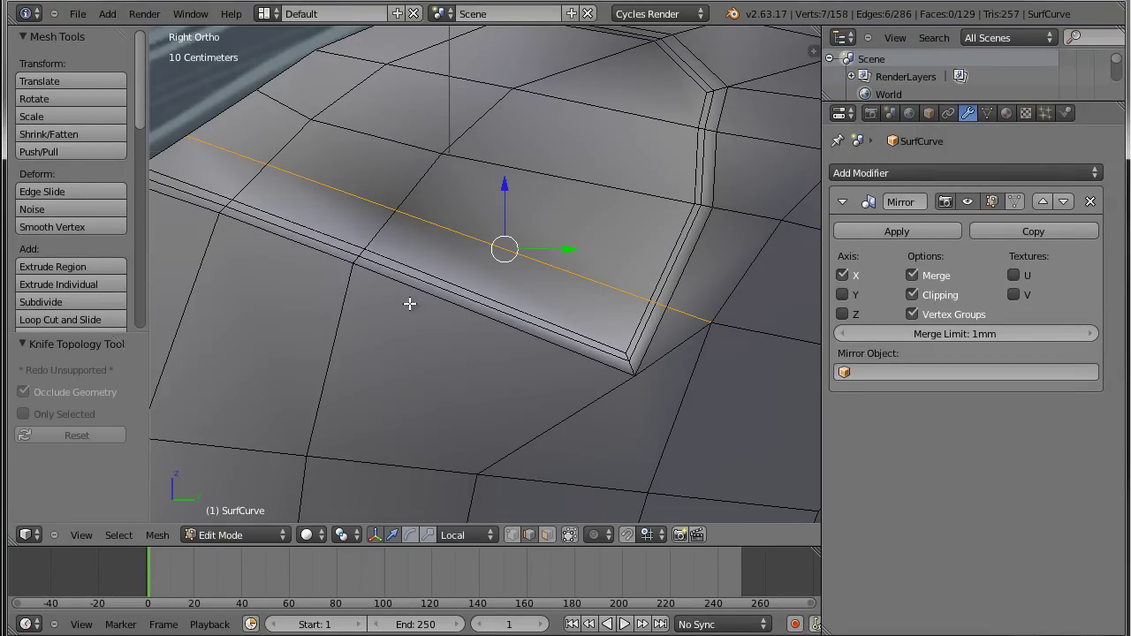
{"action": "scroll", "coordinate": [609, 324], "scroll_direction": "up", "scroll_amount": 2}
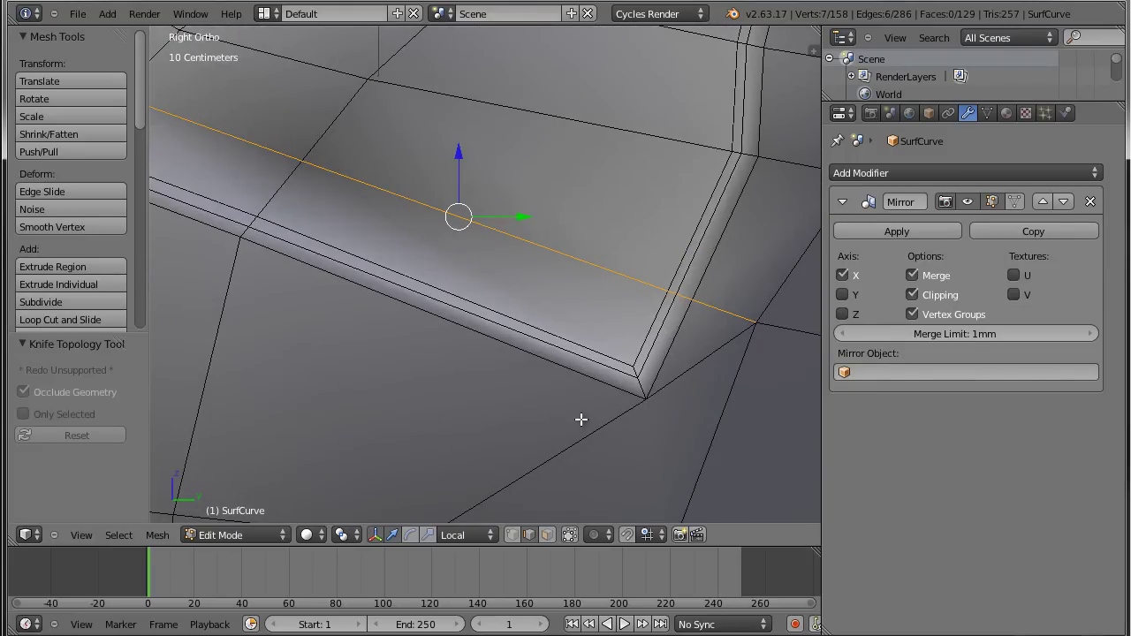
{"action": "scroll", "coordinate": [581, 419], "scroll_direction": "down", "scroll_amount": 2}
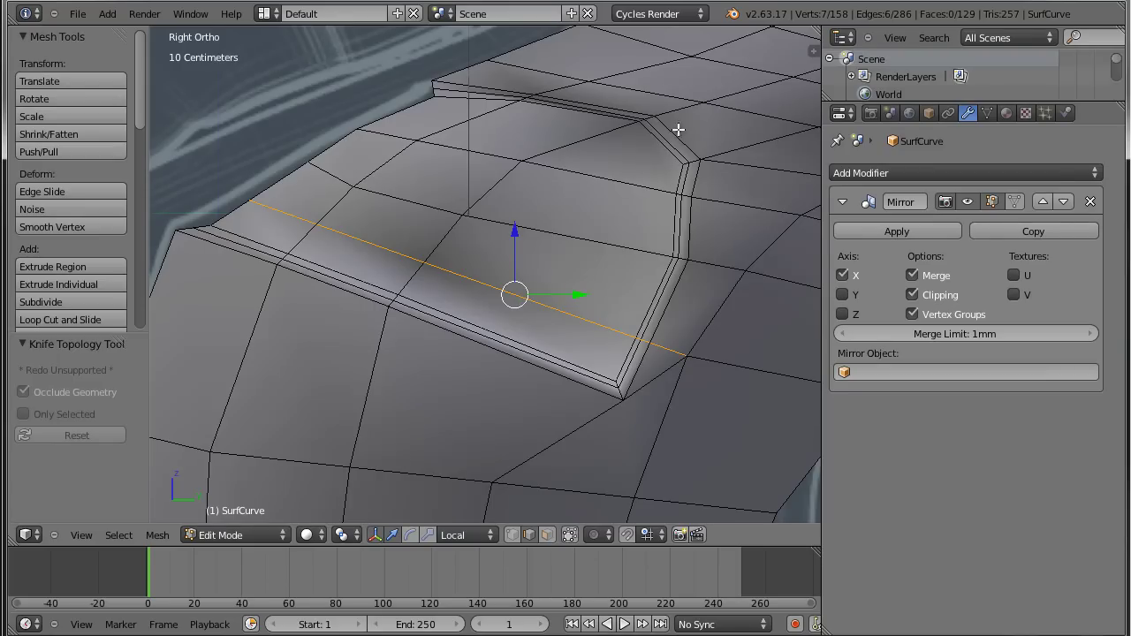
{"action": "key", "text": "k"}
{"action": "left_click", "coordinate": [494, 481]}
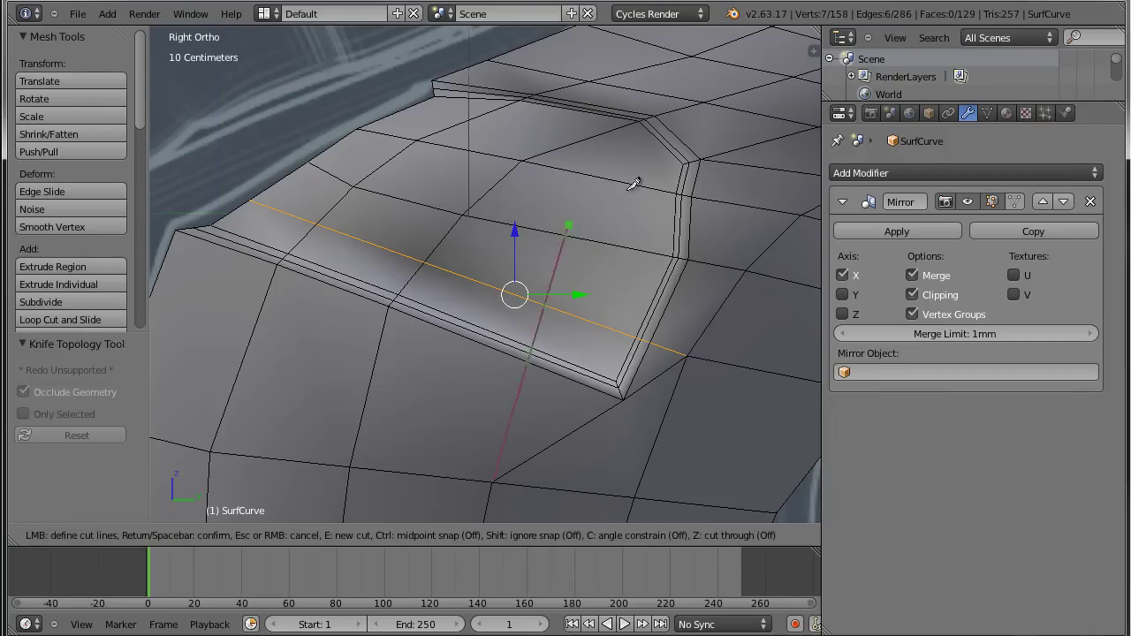
{"action": "left_click", "coordinate": [689, 157]}
{"action": "key", "text": "Return"}
{"action": "scroll", "coordinate": [636, 253], "scroll_direction": "up", "scroll_amount": 1}
{"action": "scroll", "coordinate": [636, 254], "scroll_direction": "up", "scroll_amount": 2}
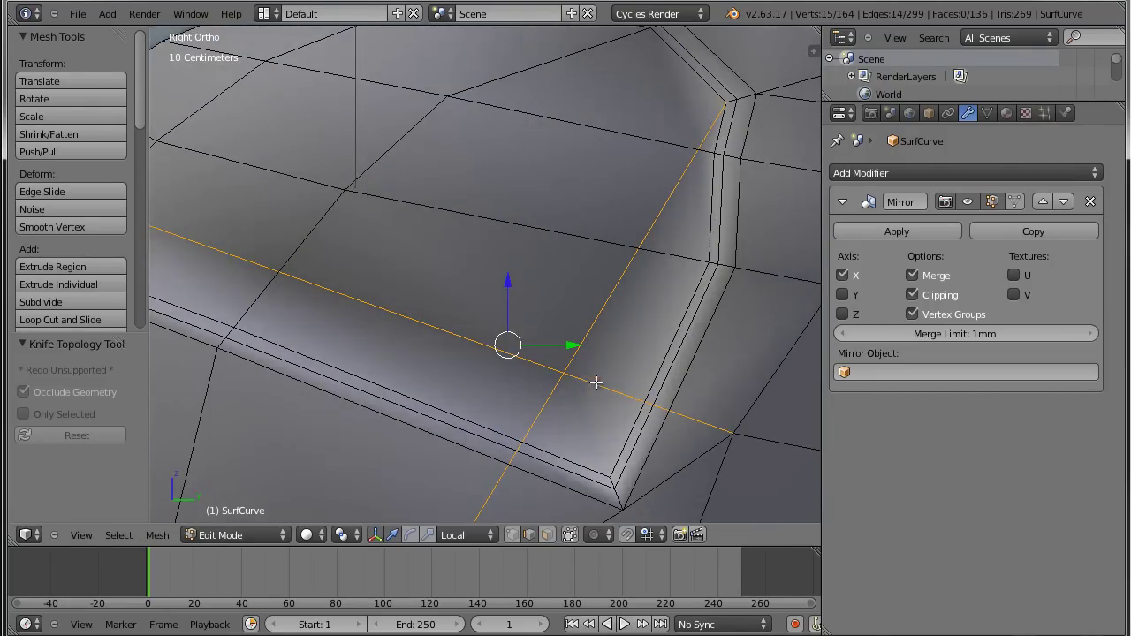
{"action": "mouse_move", "coordinate": [573, 377]}
{"action": "middle_mouse_down"}
{"action": "mouse_move", "coordinate": [606, 292]}
{"action": "mouse_move", "coordinate": [556, 324]}
{"action": "mouse_move", "coordinate": [558, 350]}
{"action": "middle_mouse_up"}
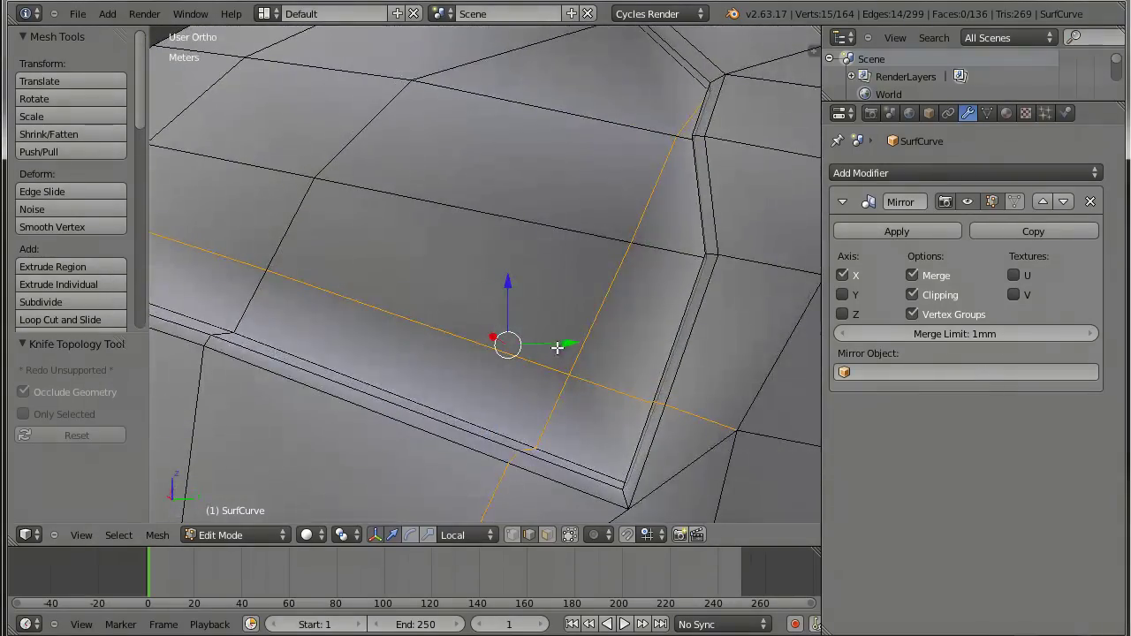
In vertex mode and side view, raise the recess's lower corner vertex.
{"action": "right_click", "coordinate": [618, 495]}
{"action": "key", "text": "ctrl+Tab"}
{"action": "left_click", "coordinate": [622, 465]}
{"action": "key", "text": "KP_3"}
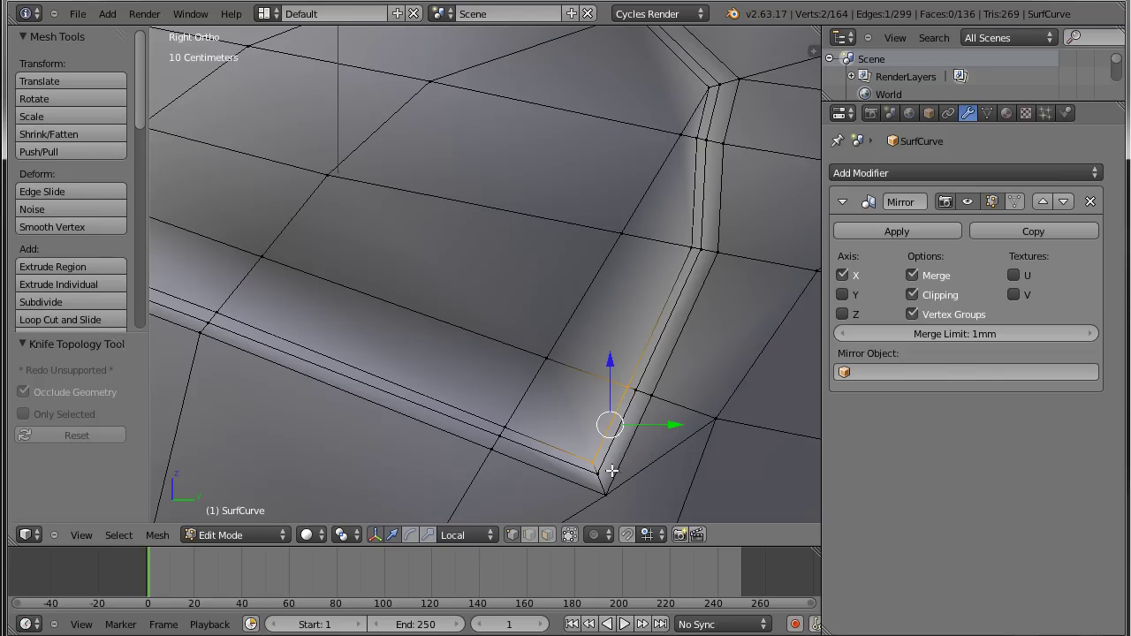
{"action": "right_click", "coordinate": [585, 462]}
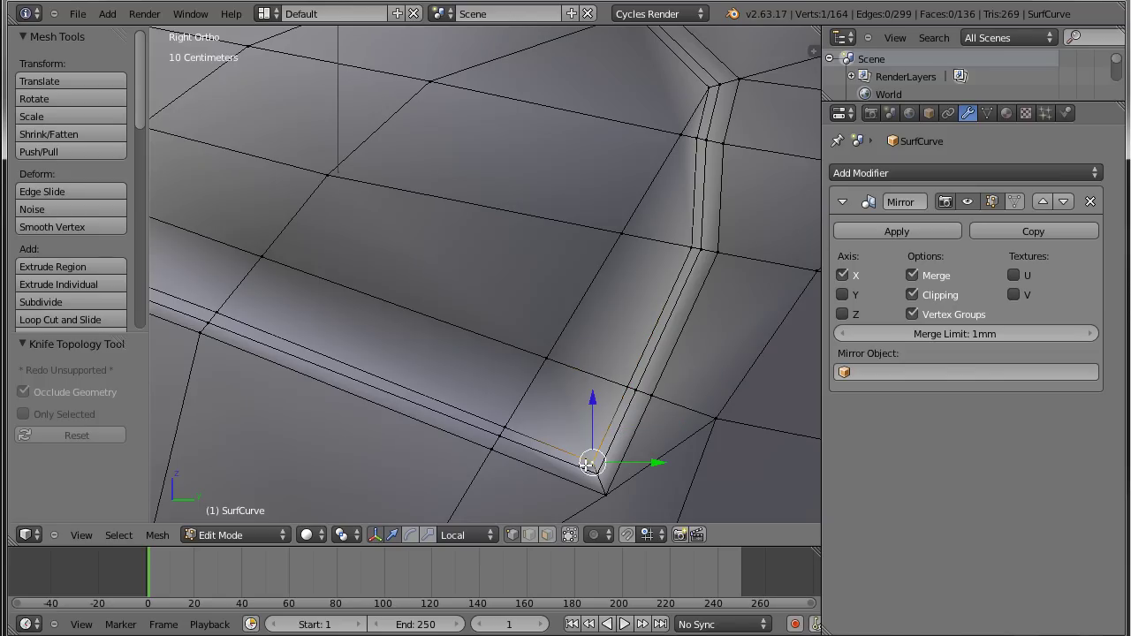
{"action": "key", "text": "g"}
{"action": "left_click", "coordinate": [576, 431]}
{"action": "key", "text": "g"}
{"action": "left_click", "coordinate": [598, 460]}
{"action": "key", "text": "g"}
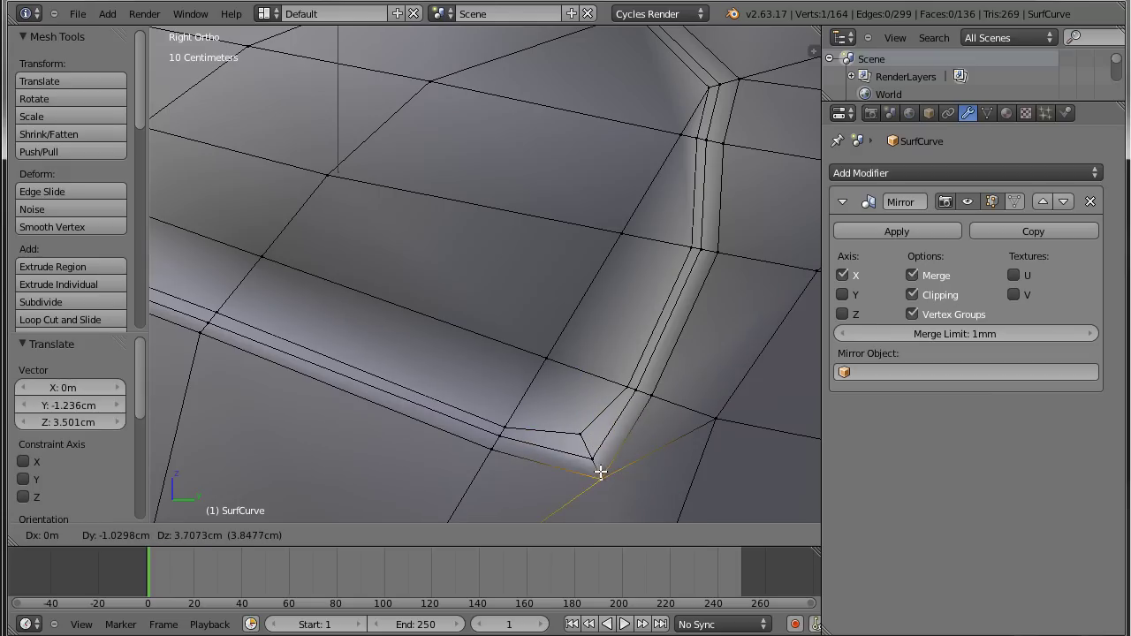
{"action": "left_click", "coordinate": [595, 461]}
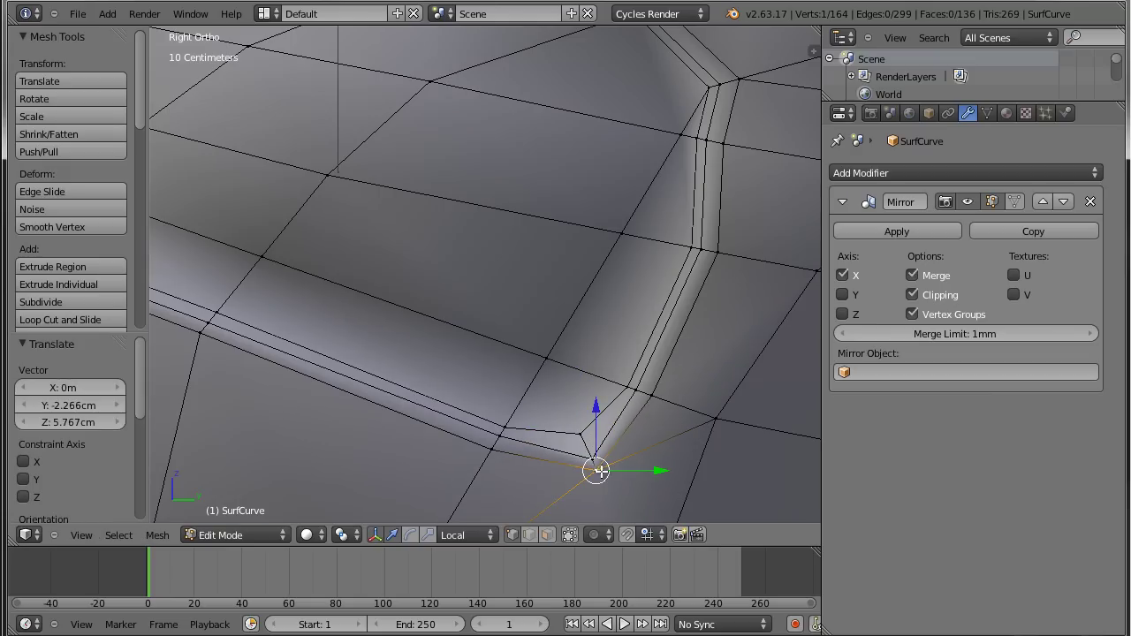
Check the corner in wireframe, then drag the vertex up-left to Y -5.149 mm, Z 1.201 cm.
{"action": "key", "text": "z"}
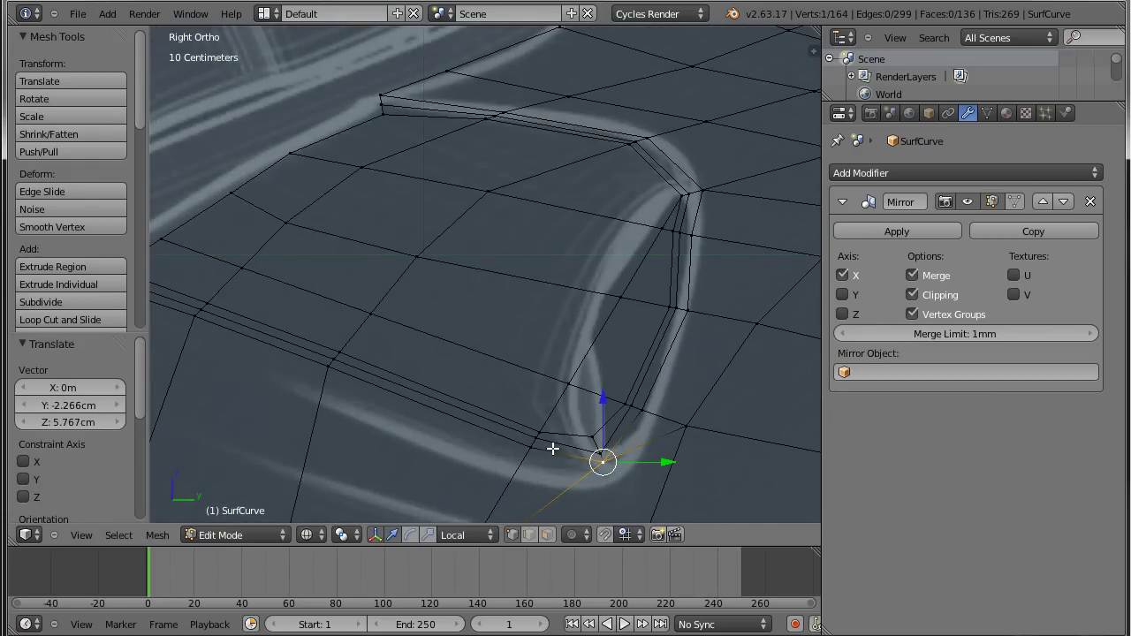
{"action": "key", "text": "Tab"}
{"action": "key", "text": "z"}
{"action": "key", "text": "Tab"}
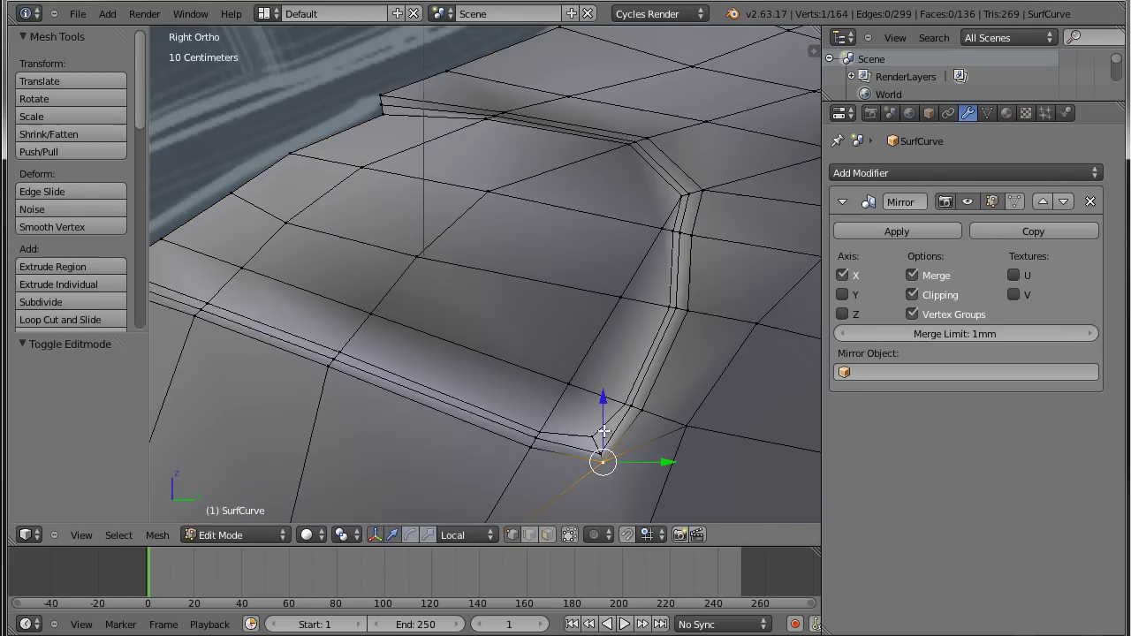
{"action": "scroll", "coordinate": [612, 463], "scroll_direction": "up", "scroll_amount": 2}
{"action": "left_click_drag", "start_coordinate": [604, 461], "coordinate": [581, 415]}
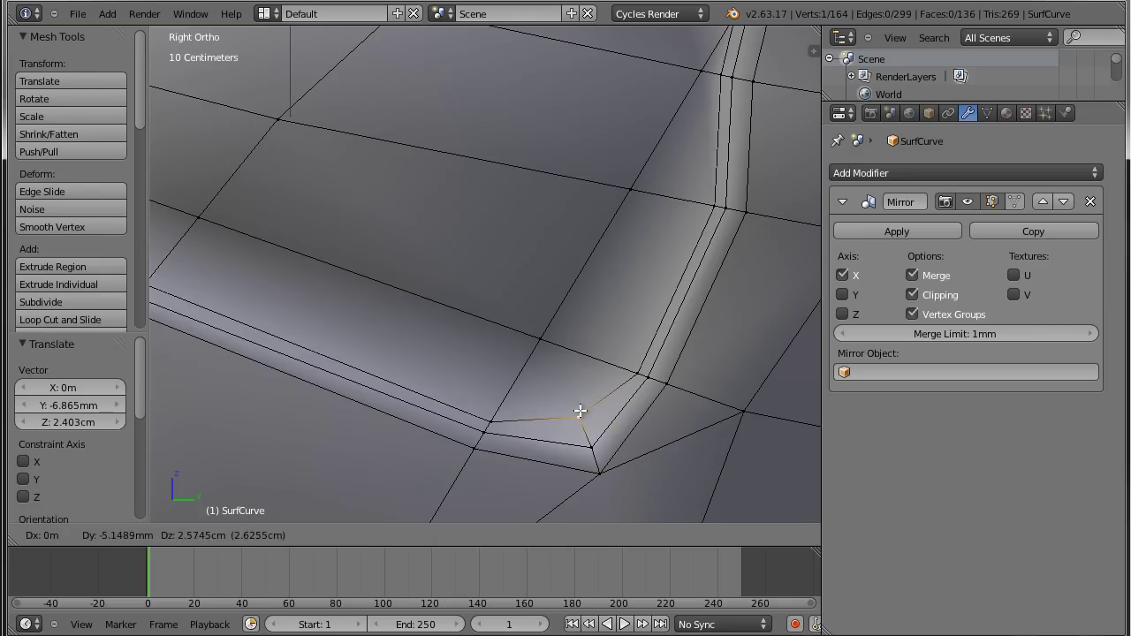
{"action": "scroll", "coordinate": [583, 419], "scroll_direction": "down", "scroll_amount": 1}
{"action": "mouse_move", "coordinate": [583, 419]}
{"action": "middle_mouse_down", "text": "shift"}
{"action": "mouse_move", "coordinate": [616, 341]}
{"action": "mouse_move", "coordinate": [601, 274]}
{"action": "middle_mouse_up", "text": "shift"}
{"action": "scroll", "coordinate": [599, 301], "scroll_direction": "down", "scroll_amount": 2}
{"action": "scroll", "coordinate": [607, 316], "scroll_direction": "down", "scroll_amount": 1}
{"action": "scroll", "coordinate": [584, 315], "scroll_direction": "down", "scroll_amount": 1}
Cancel the loop cut, knife from the recess's lower corner downward, and merge the two triangles into a quad.
{"action": "key", "text": "ctrl+r"}
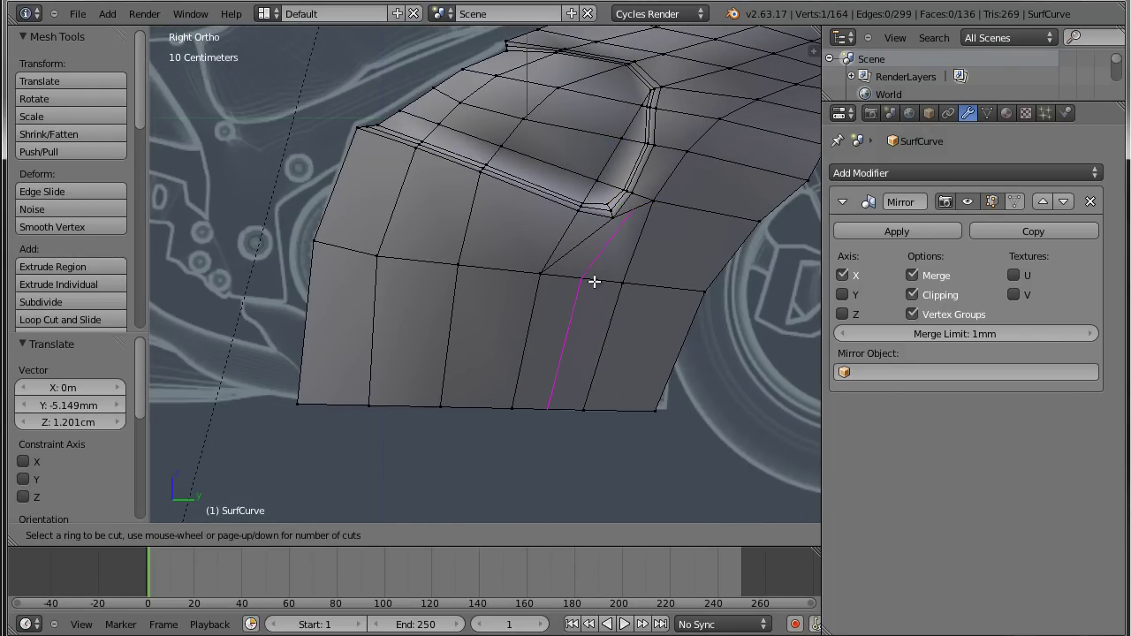
{"action": "right_click", "coordinate": [594, 281]}
{"action": "scroll", "coordinate": [578, 248], "scroll_direction": "up", "scroll_amount": 2}
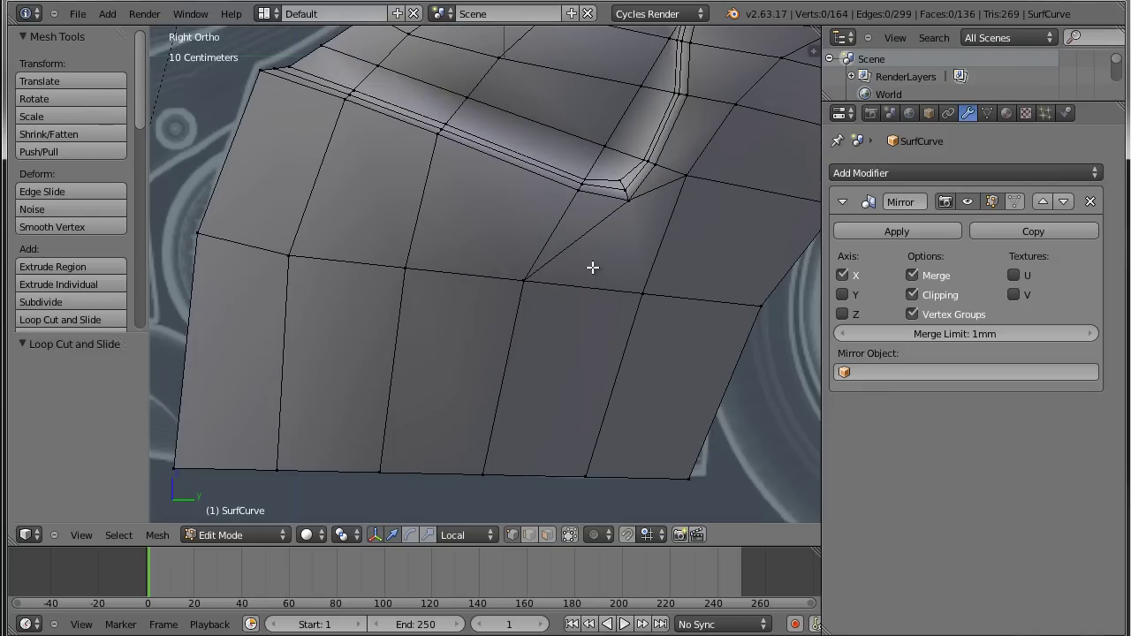
{"action": "key", "text": "k"}
{"action": "left_click", "coordinate": [628, 201]}
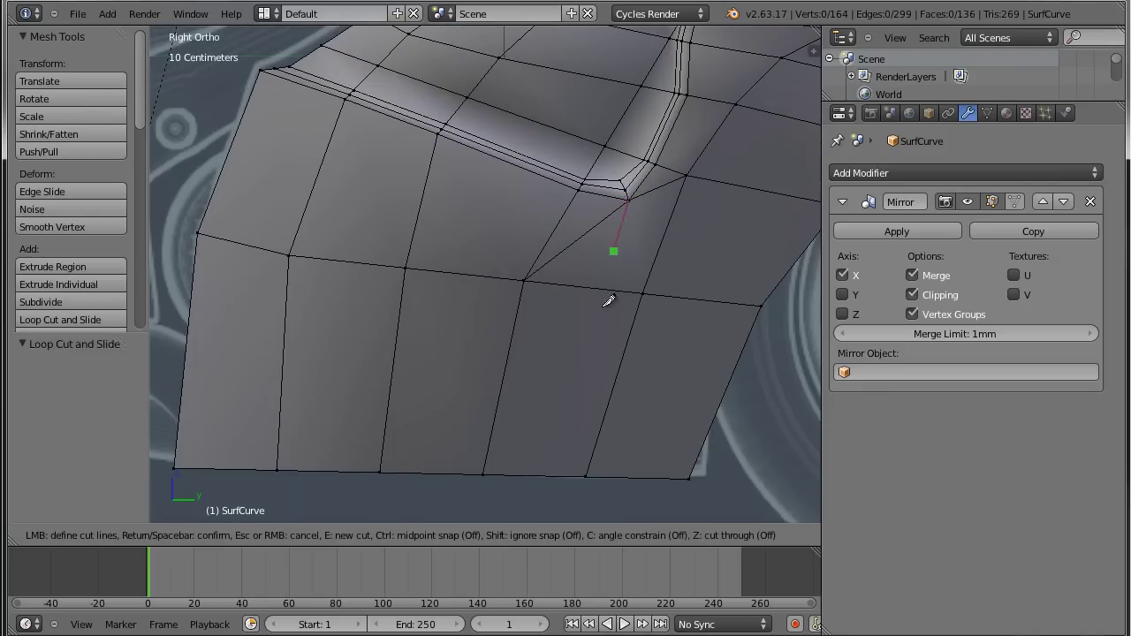
{"action": "left_click", "coordinate": [547, 472]}
{"action": "key", "text": "Return"}
{"action": "key", "text": "ctrl+Tab"}
{"action": "left_click", "coordinate": [525, 361]}
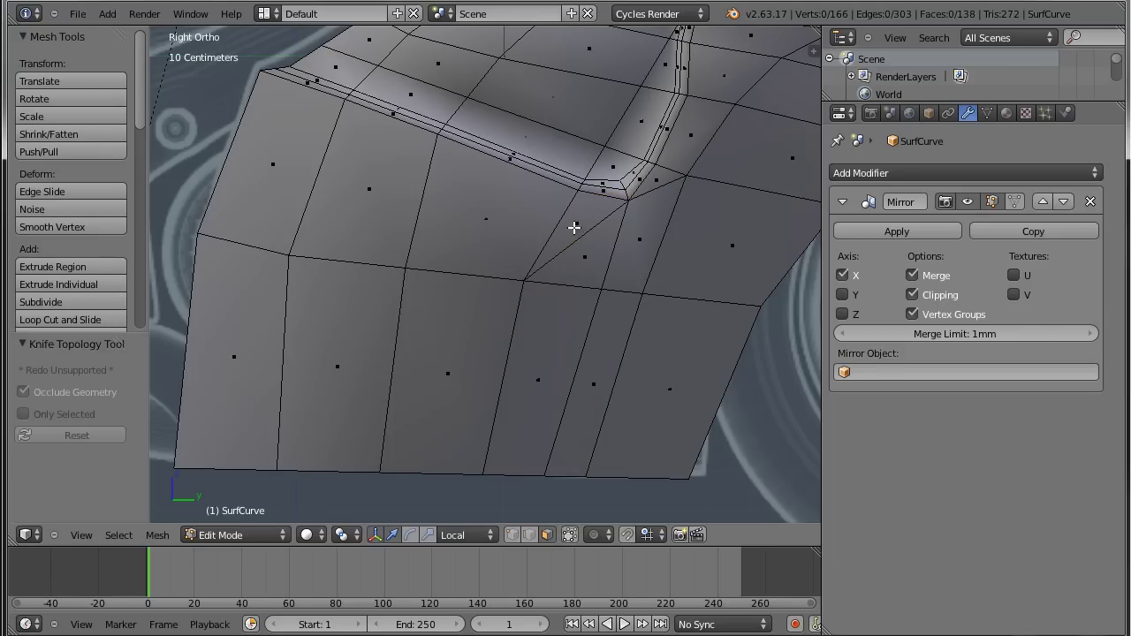
{"action": "right_click", "coordinate": [577, 226]}
{"action": "right_click", "coordinate": [592, 256], "text": "shift"}
{"action": "key", "text": "f"}
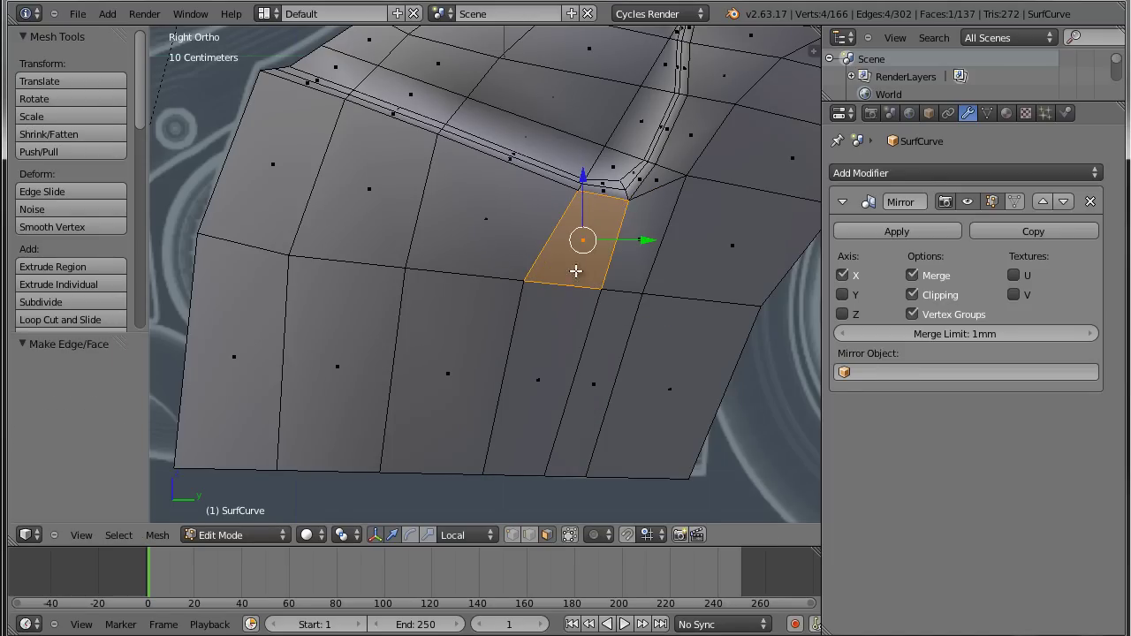
{"action": "middle_click_drag", "start_coordinate": [689, 259], "coordinate": [677, 430], "text": "shift"}
Knife a second edge from the recess's lower corner toward the wheel and select the small quad.
{"action": "scroll", "coordinate": [677, 430], "scroll_direction": "up", "scroll_amount": 2}
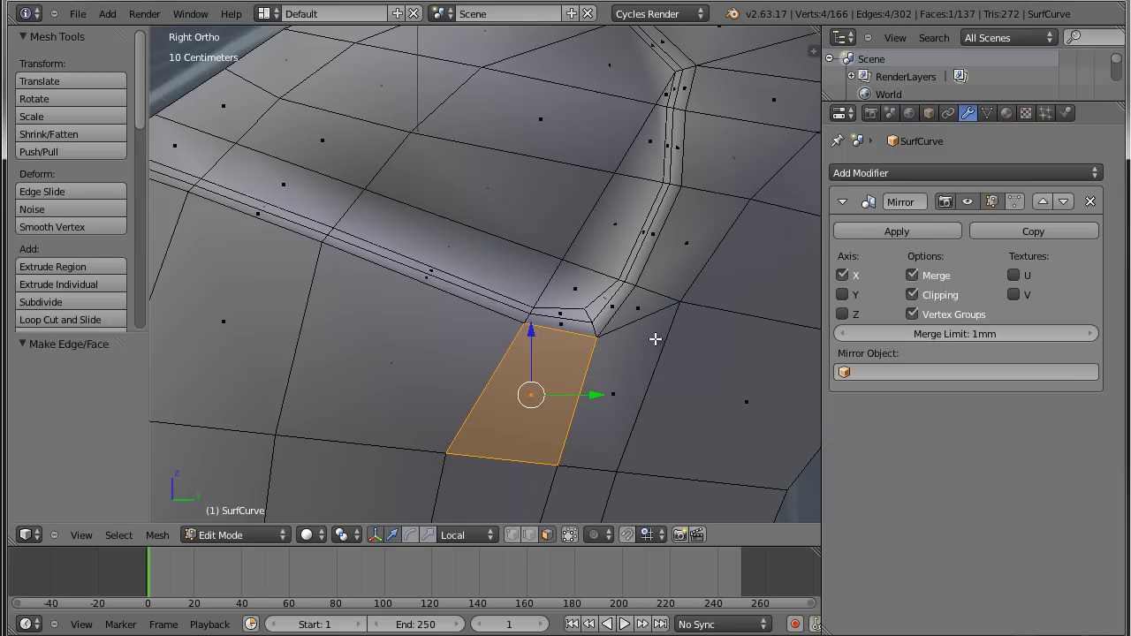
{"action": "scroll", "coordinate": [655, 323], "scroll_direction": "up", "scroll_amount": 4}
{"action": "scroll", "coordinate": [572, 323], "scroll_direction": "down", "scroll_amount": 2}
{"action": "mouse_move", "coordinate": [719, 394]}
{"action": "middle_mouse_down", "text": "shift"}
{"action": "mouse_move", "coordinate": [429, 321]}
{"action": "mouse_move", "coordinate": [347, 285]}
{"action": "middle_mouse_up", "text": "shift"}
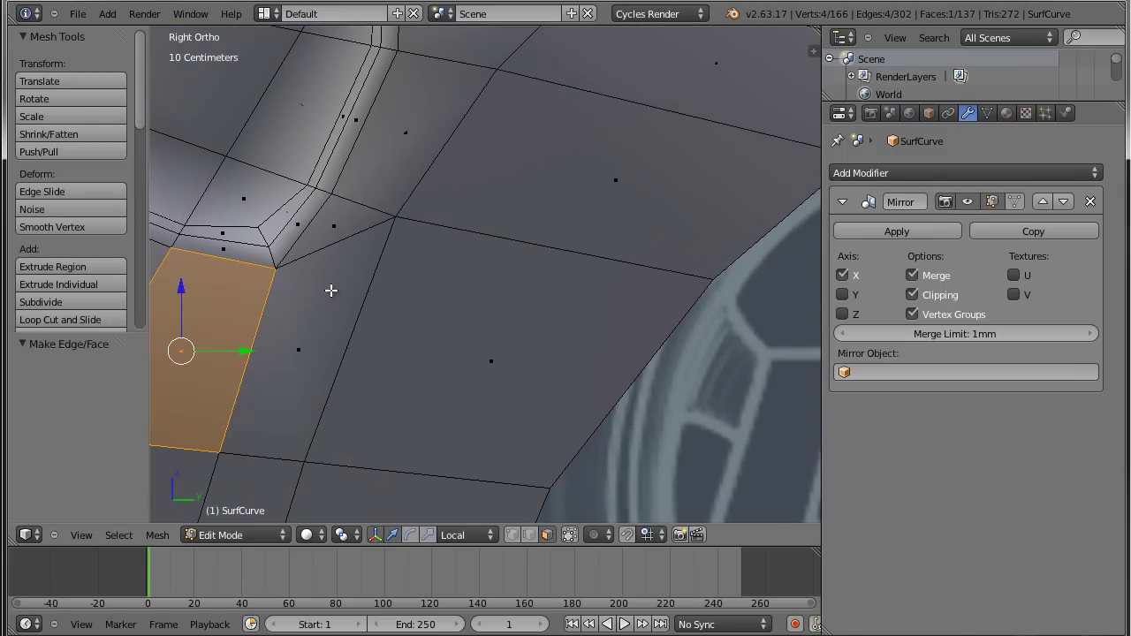
{"action": "key", "text": "k"}
{"action": "left_click", "coordinate": [276, 267]}
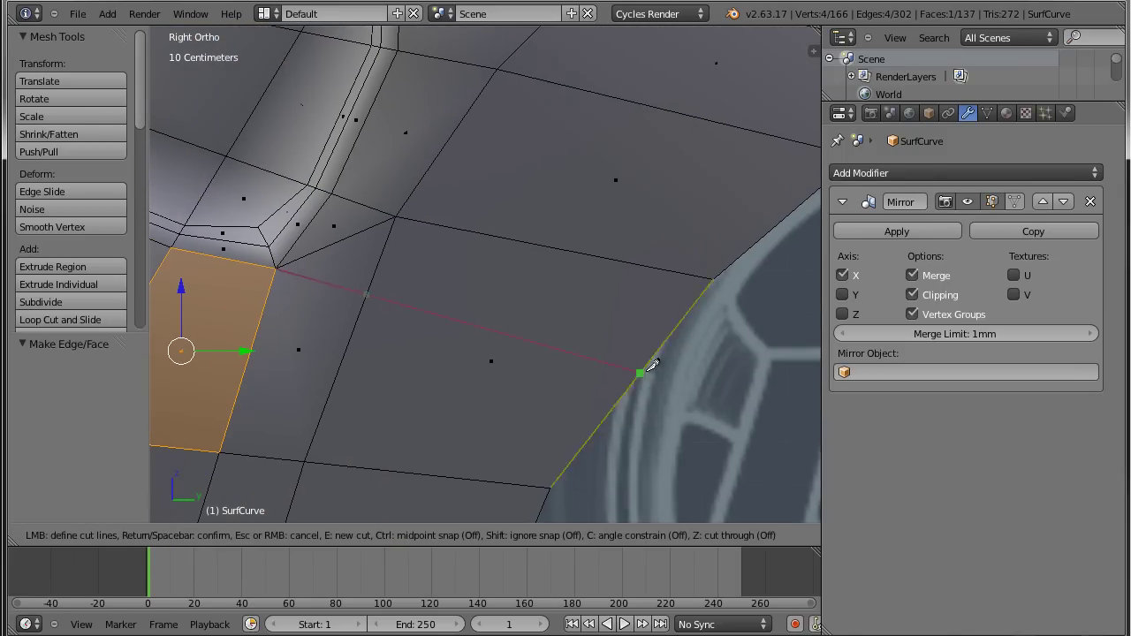
{"action": "left_click", "coordinate": [625, 395]}
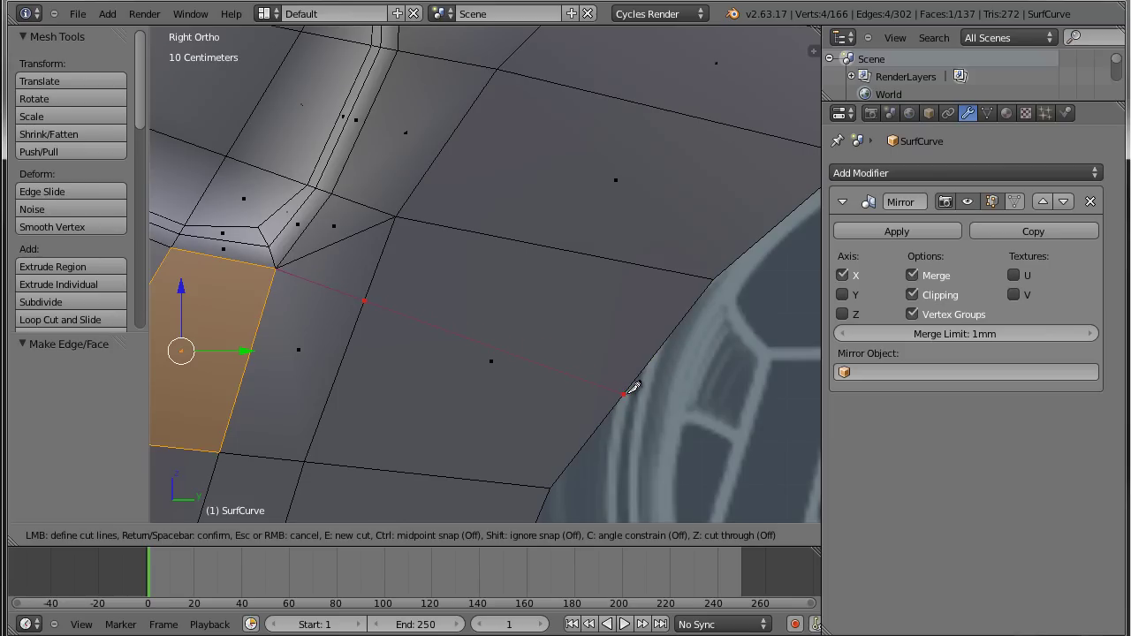
{"action": "key", "text": "Return"}
{"action": "key", "text": "ctrl+Tab"}
{"action": "left_click", "coordinate": [322, 332]}
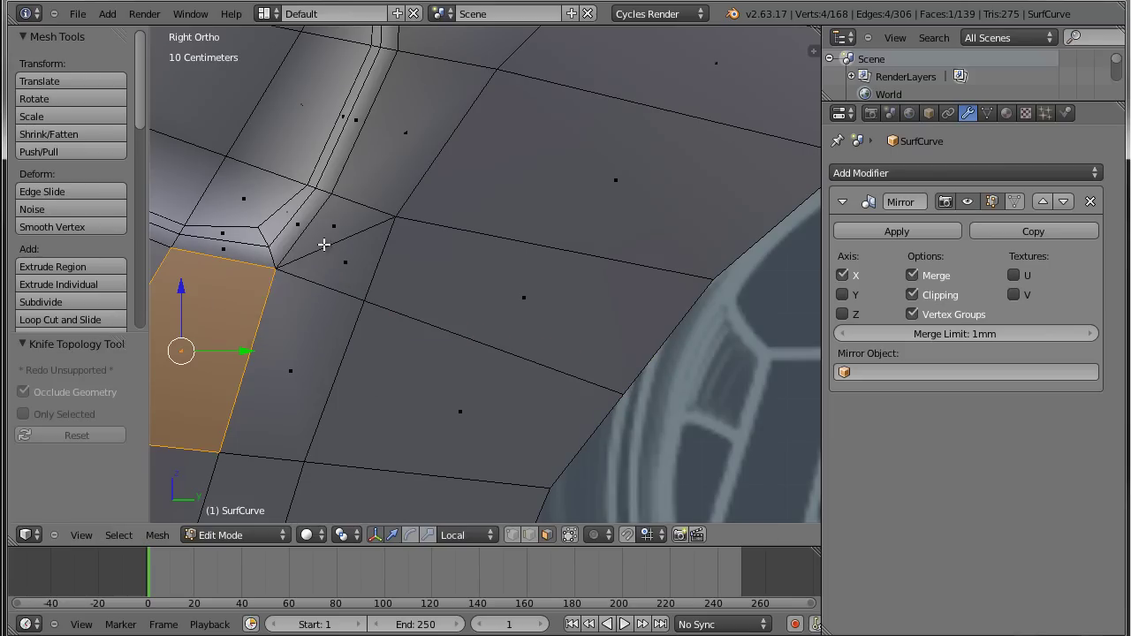
{"action": "right_click", "coordinate": [324, 245]}
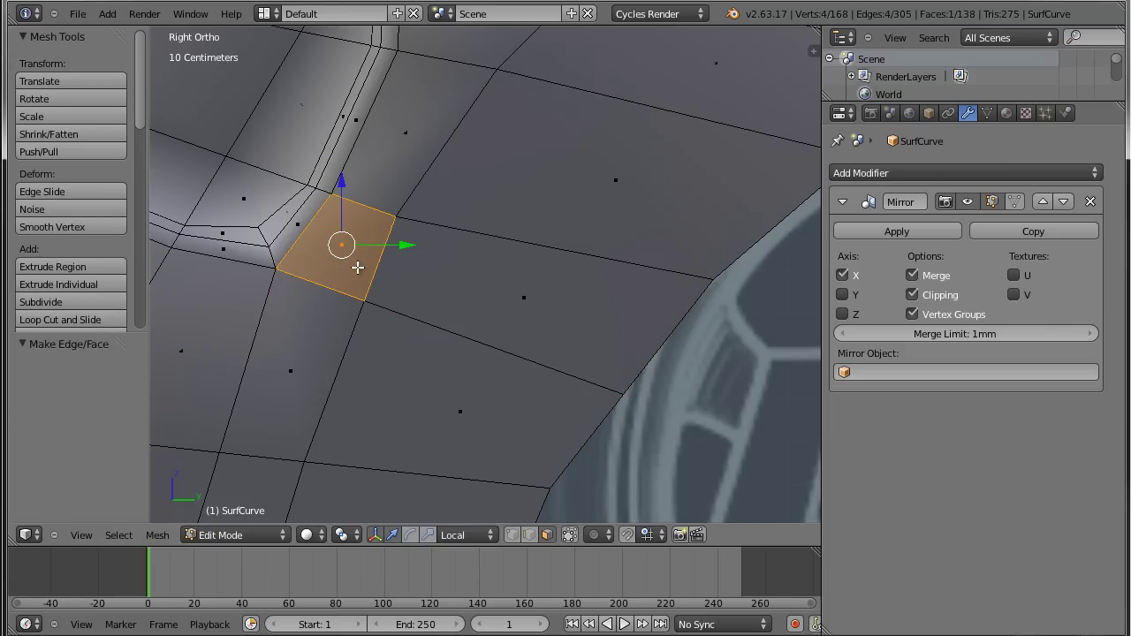
Inspect the smoothed body in Object Mode, then return to Edit Mode zoomed on the recess corner.
{"action": "key", "text": "Tab"}
{"action": "scroll", "coordinate": [366, 259], "scroll_direction": "down", "scroll_amount": 3}
{"action": "scroll", "coordinate": [392, 290], "scroll_direction": "up", "scroll_amount": 1}
{"action": "scroll", "coordinate": [395, 281], "scroll_direction": "up", "scroll_amount": 2}
{"action": "mouse_move", "coordinate": [555, 411]}
{"action": "middle_mouse_down", "text": "shift"}
{"action": "mouse_move", "coordinate": [539, 320]}
{"action": "mouse_move", "coordinate": [613, 295]}
{"action": "mouse_move", "coordinate": [592, 374]}
{"action": "middle_mouse_up", "text": "shift"}
{"action": "key", "text": "Tab"}
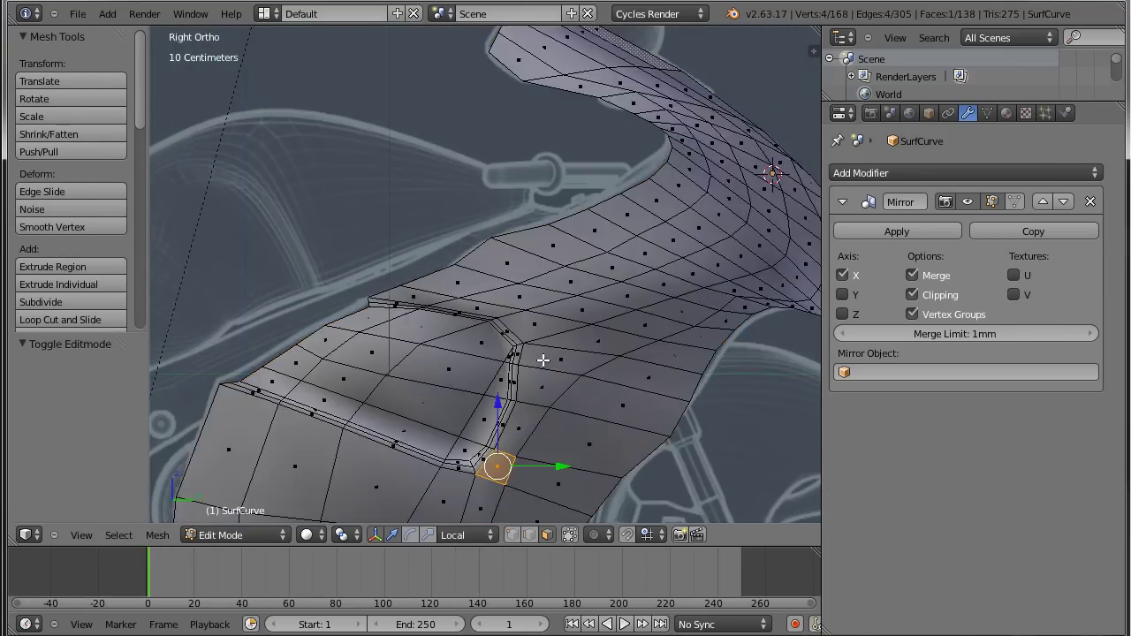
{"action": "scroll", "coordinate": [543, 362], "scroll_direction": "up", "scroll_amount": 3}
{"action": "scroll", "coordinate": [510, 315], "scroll_direction": "up", "scroll_amount": 1}
{"action": "scroll", "coordinate": [625, 275], "scroll_direction": "up", "scroll_amount": 2}
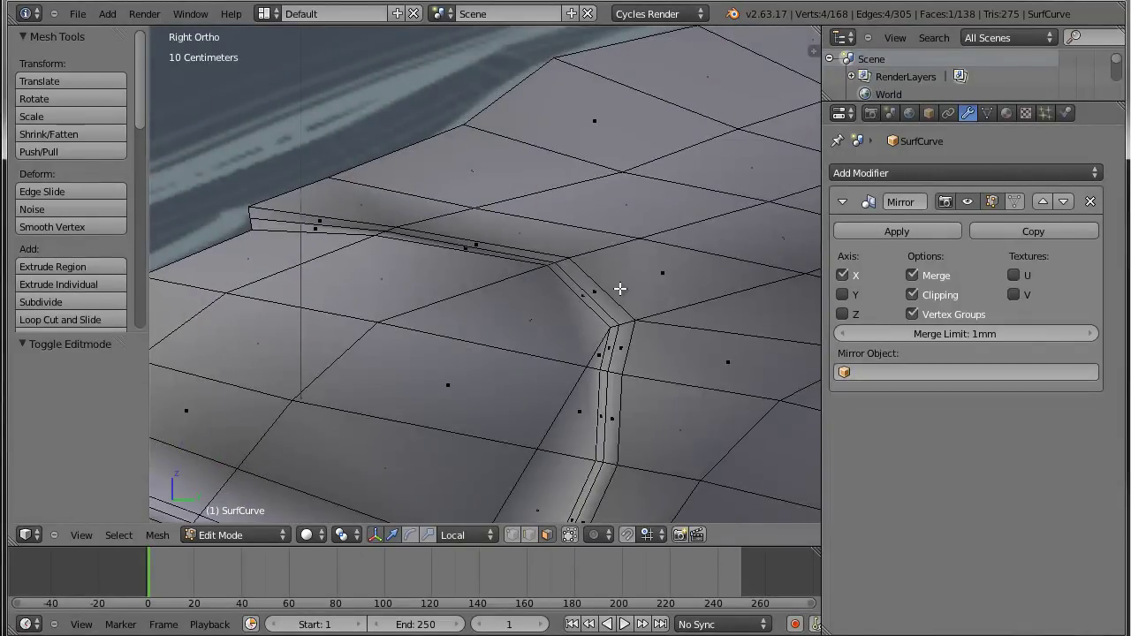
{"action": "middle_click_drag", "start_coordinate": [619, 291], "coordinate": [596, 213], "text": "shift"}
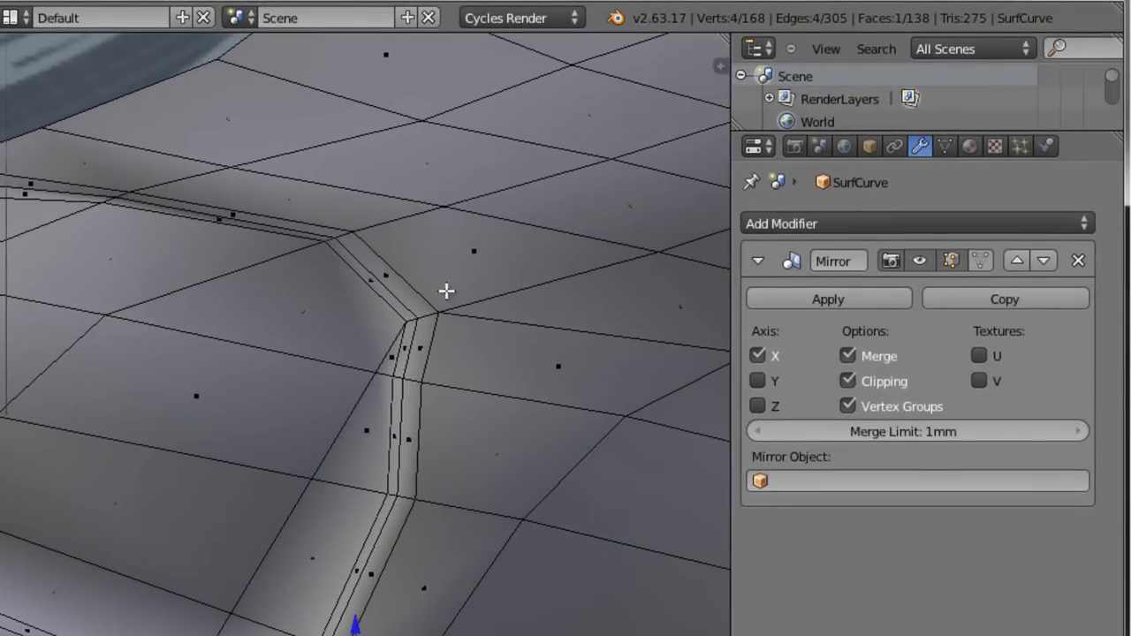
Save the scene under the incremented file name fairing2.blend.
{"action": "key", "text": "ctrl+shift+s"}
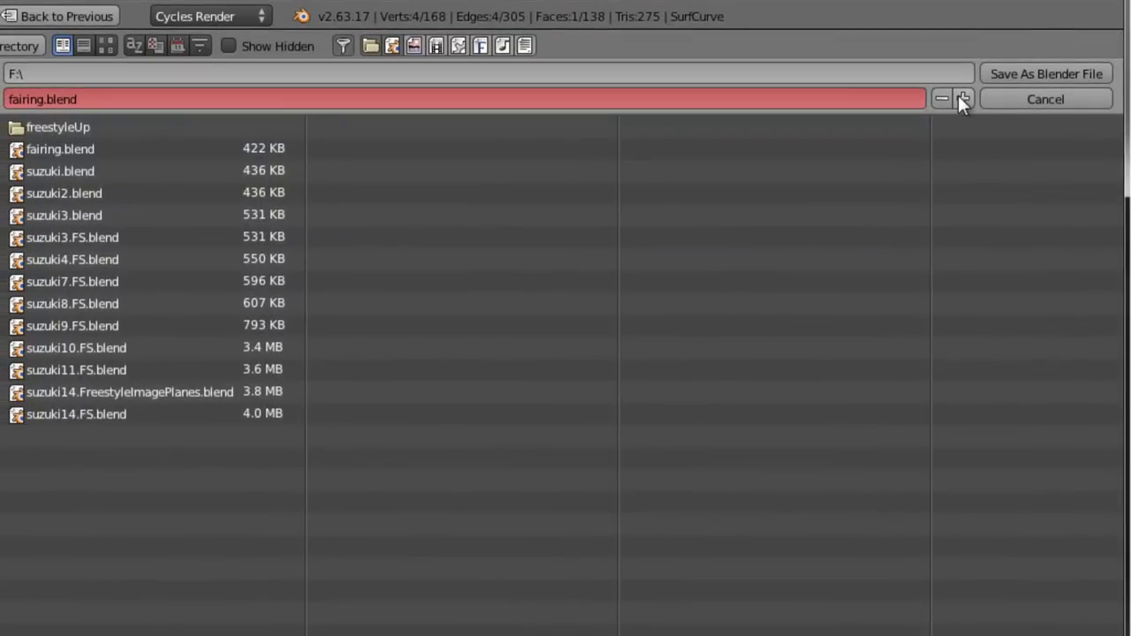
{"action": "left_click", "coordinate": [961, 99]}
{"action": "left_click", "coordinate": [1103, 74]}
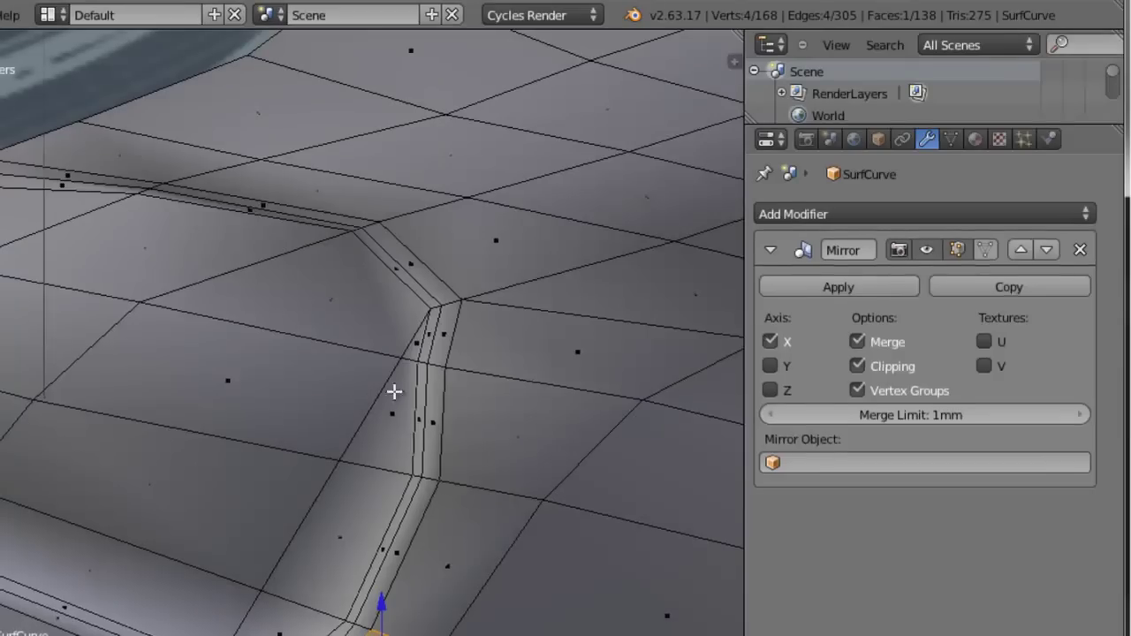
{"action": "scroll", "coordinate": [564, 374], "scroll_direction": "down", "scroll_amount": 2}
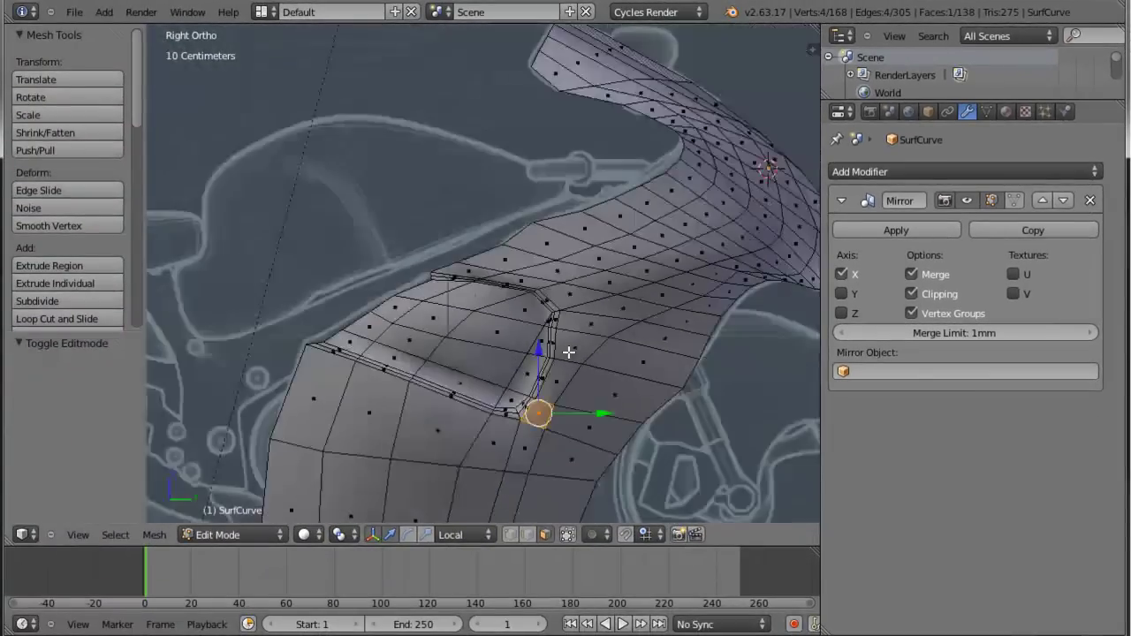
{"action": "scroll", "coordinate": [472, 376], "scroll_direction": "up", "scroll_amount": 3}
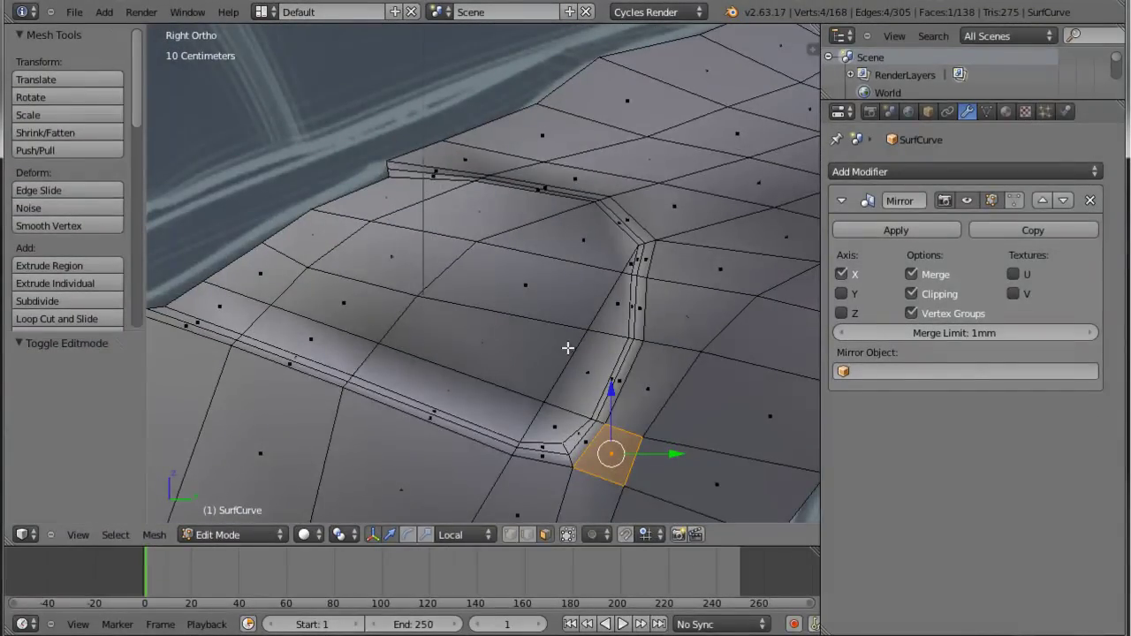
{"action": "scroll", "coordinate": [588, 361], "scroll_direction": "up", "scroll_amount": 2}
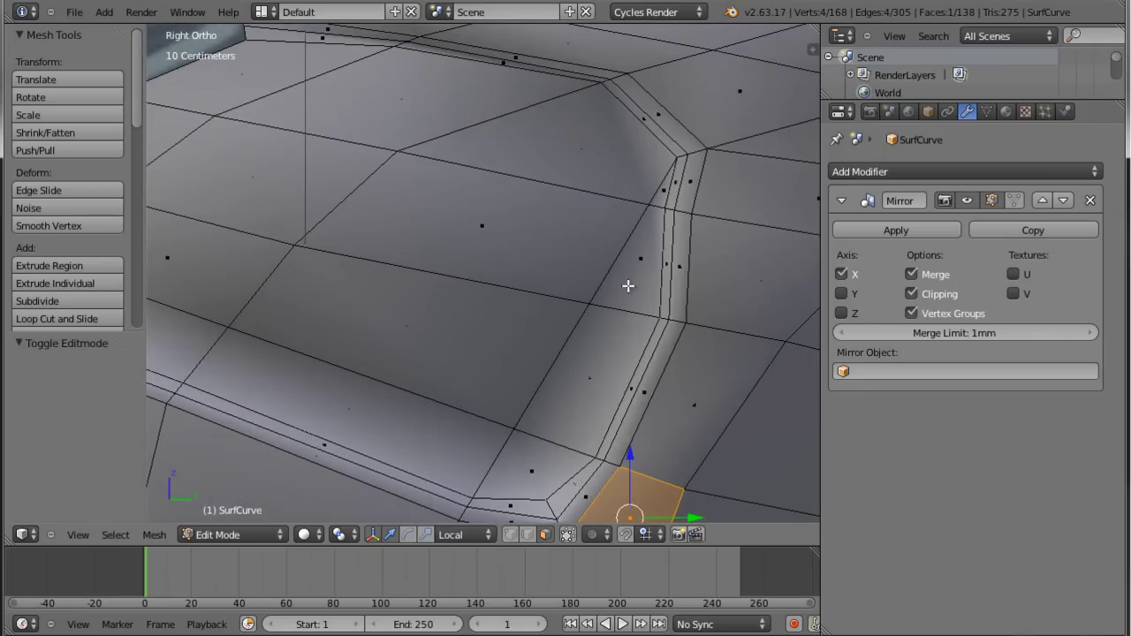
In wireframe and vertex mode, vertex-slide two vertices beside the recess corner along their edges.
{"action": "key", "text": "z"}
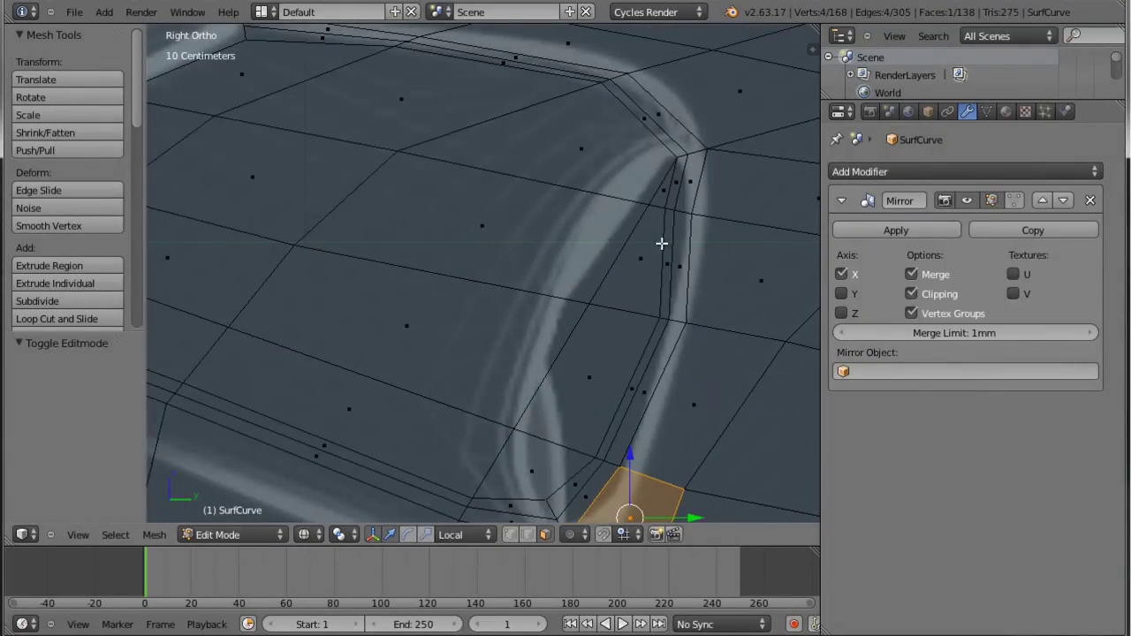
{"action": "key", "text": "ctrl+Tab"}
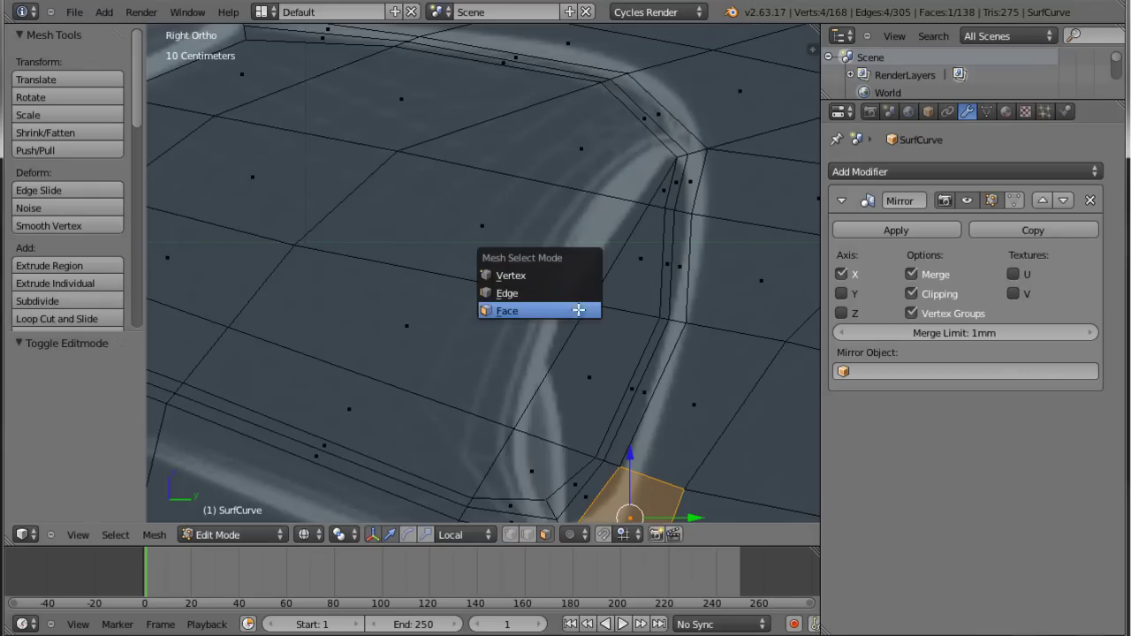
{"action": "left_click", "coordinate": [574, 274]}
{"action": "right_click", "coordinate": [589, 303]}
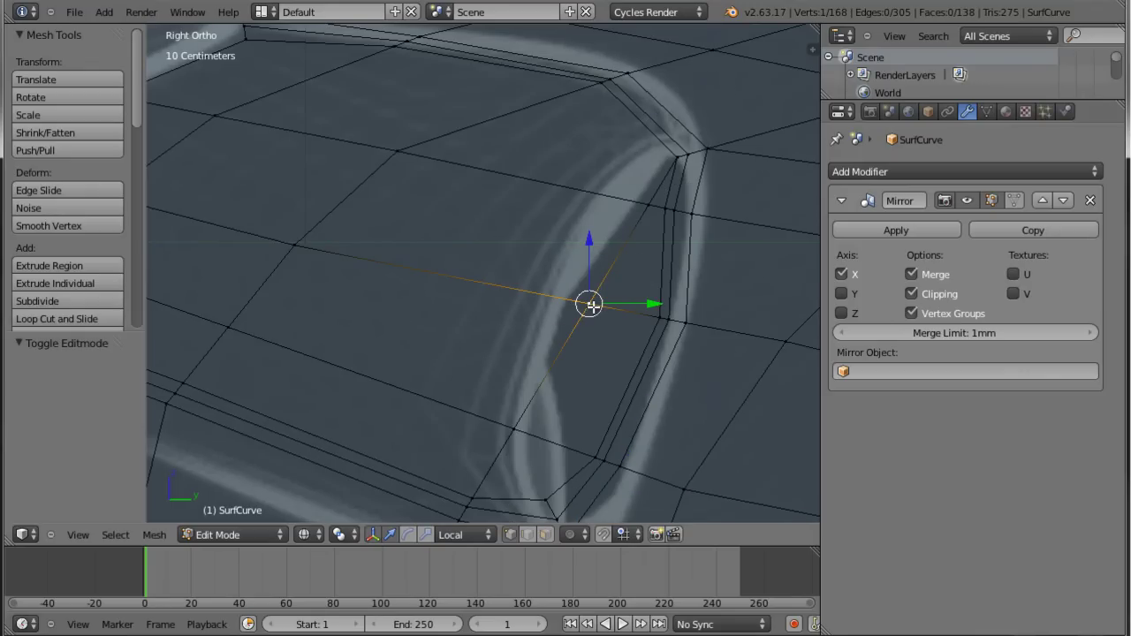
{"action": "key", "text": "shift+v"}
{"action": "left_click", "coordinate": [537, 274]}
{"action": "right_click", "coordinate": [646, 206]}
{"action": "key", "text": "shift+v"}
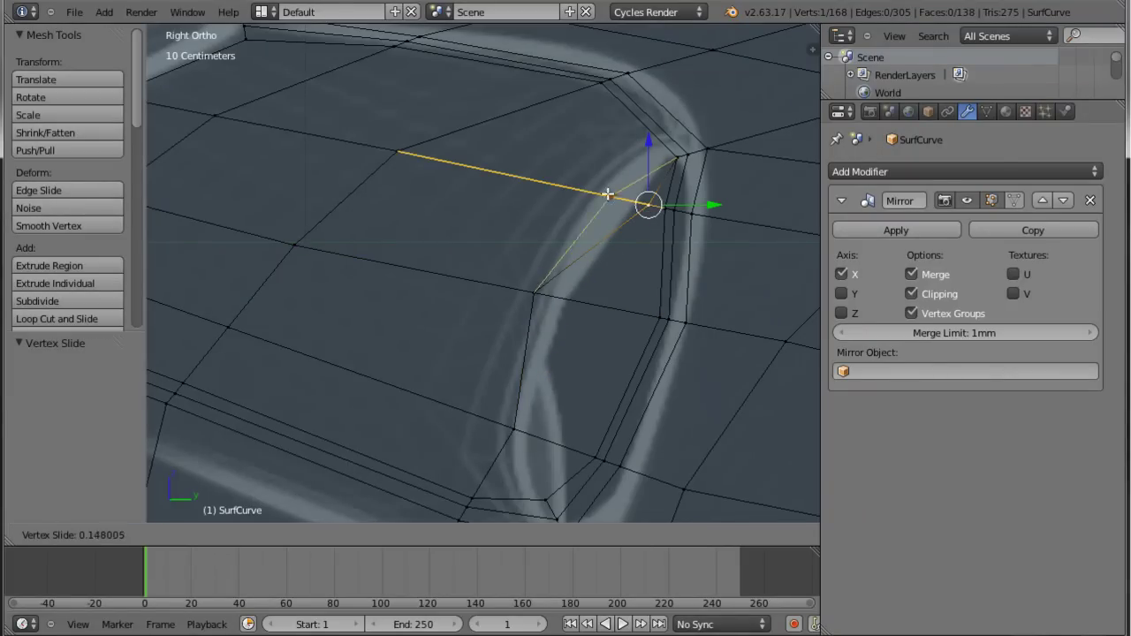
{"action": "left_click", "coordinate": [607, 194]}
Slide the vertex at the recess's lower edge toward the corner and orbit to check the surface.
{"action": "right_click", "coordinate": [508, 427]}
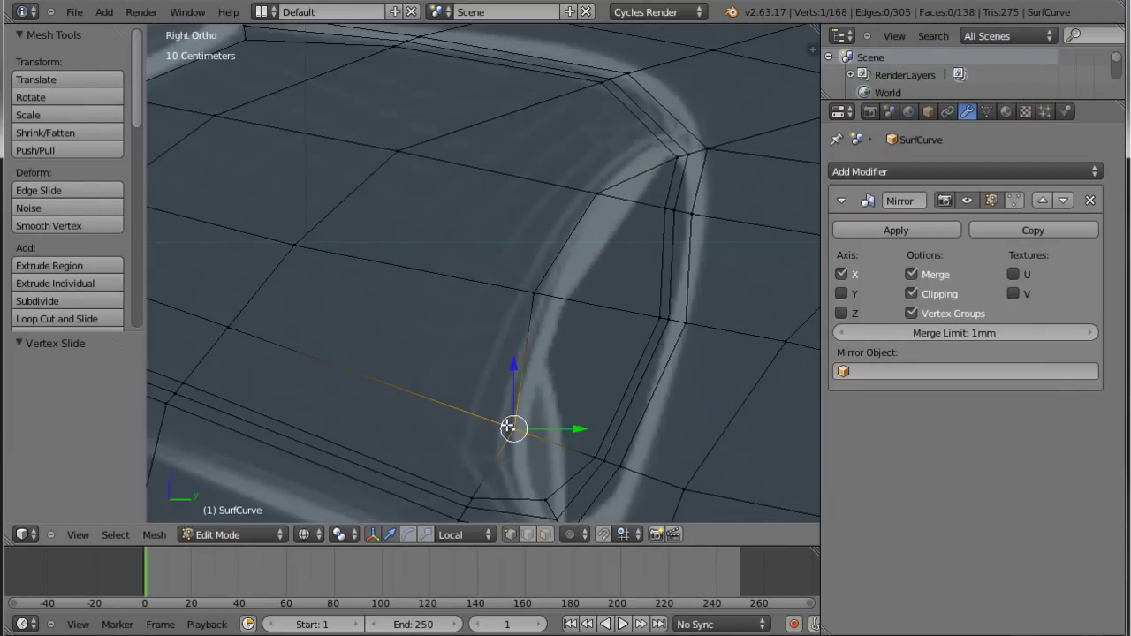
{"action": "right_click", "coordinate": [475, 495]}
{"action": "middle_click_drag", "start_coordinate": [522, 478], "coordinate": [539, 444], "text": "shift"}
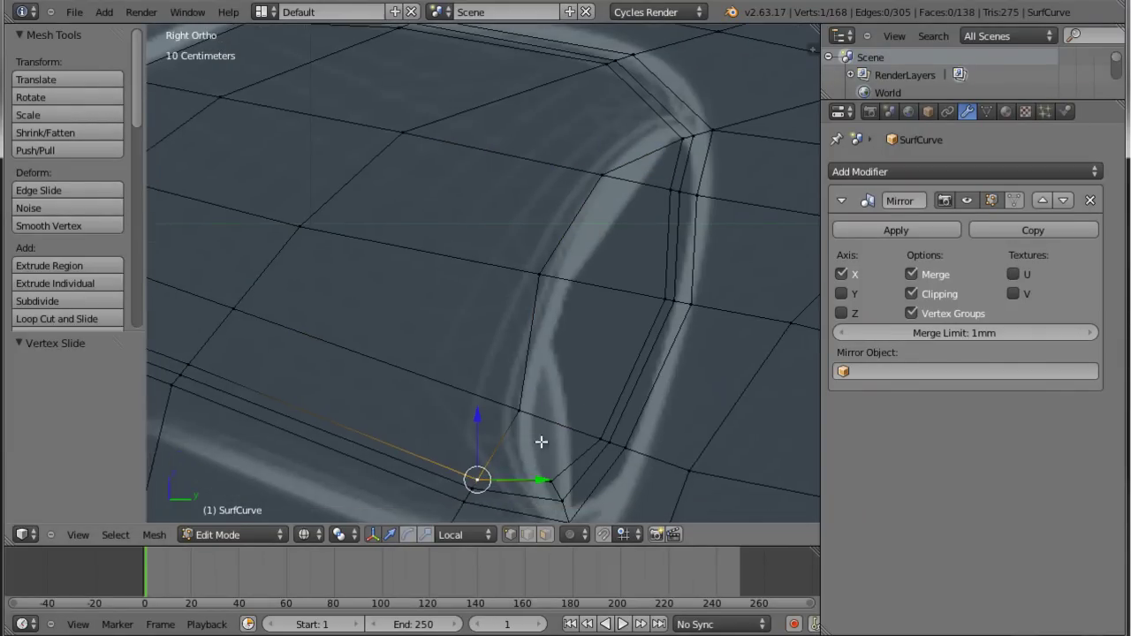
{"action": "scroll", "coordinate": [500, 397], "scroll_direction": "up", "scroll_amount": 3}
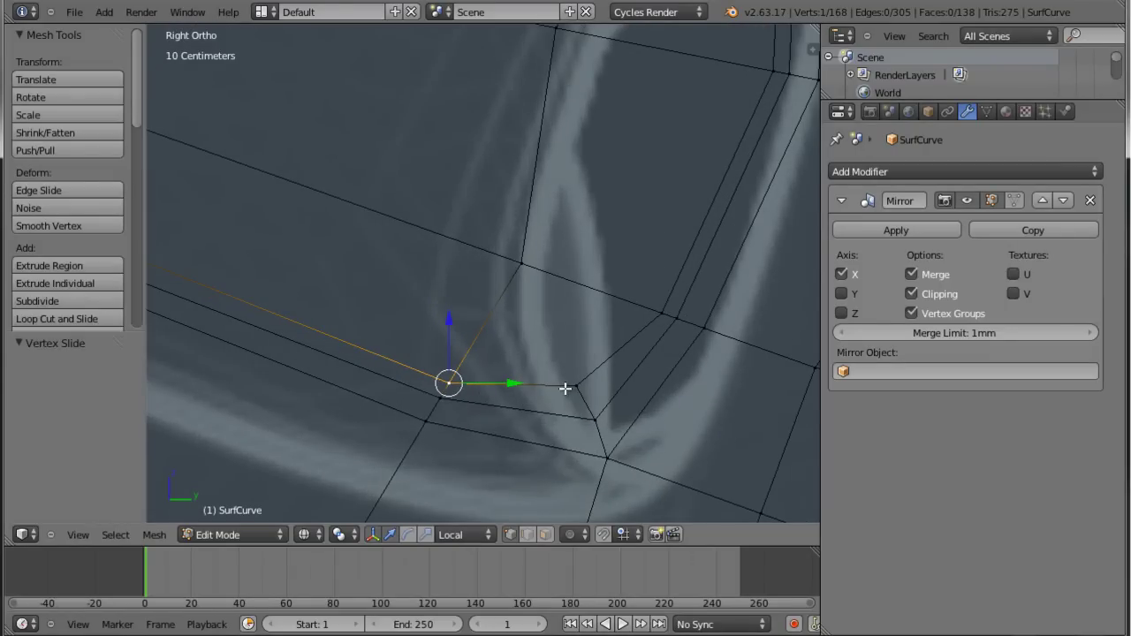
{"action": "key", "text": "shift+v"}
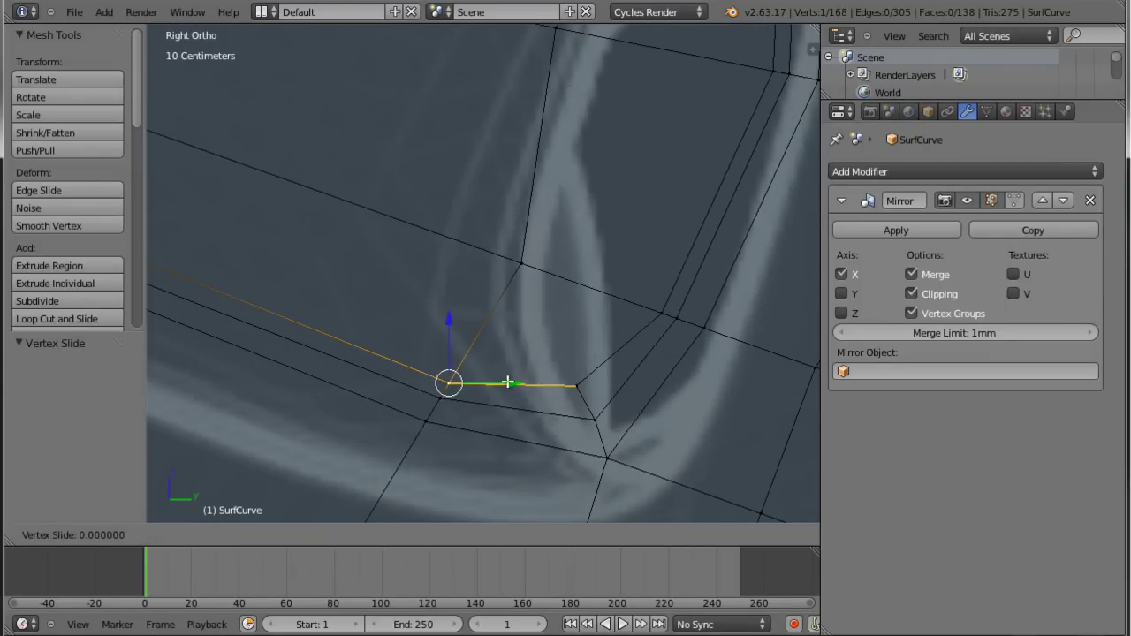
{"action": "left_click", "coordinate": [536, 384]}
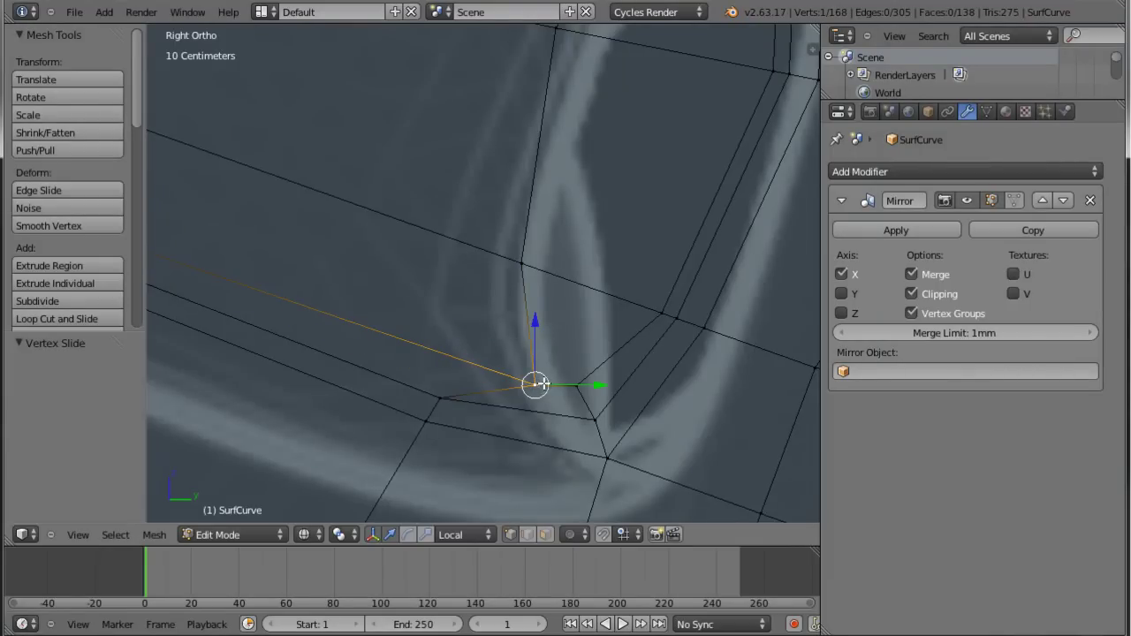
{"action": "scroll", "coordinate": [570, 367], "scroll_direction": "down", "scroll_amount": 2}
{"action": "middle_click_drag", "start_coordinate": [575, 354], "coordinate": [583, 429], "text": "shift"}
{"action": "mouse_move", "coordinate": [598, 369]}
{"action": "middle_mouse_down"}
{"action": "mouse_move", "coordinate": [619, 360]}
{"action": "mouse_move", "coordinate": [596, 363]}
{"action": "mouse_move", "coordinate": [619, 372]}
{"action": "mouse_move", "coordinate": [601, 361]}
{"action": "middle_mouse_up"}
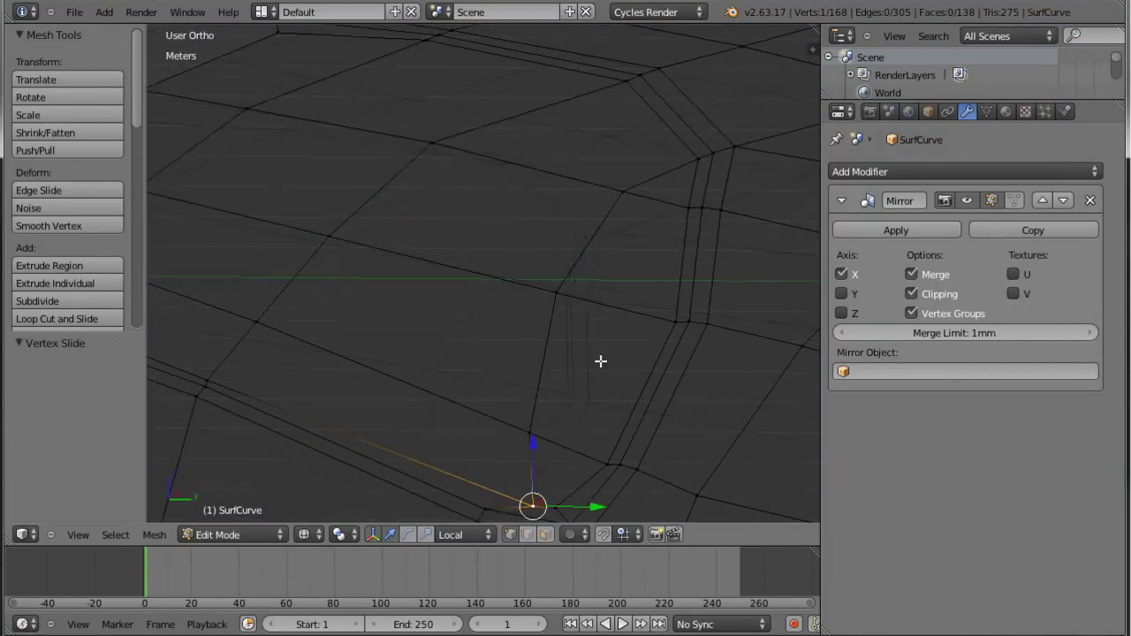
Select the four-face vent strip and delete the faces to cut the vent hole.
{"action": "key", "text": "ctrl+Tab"}
{"action": "left_click", "coordinate": [548, 436]}
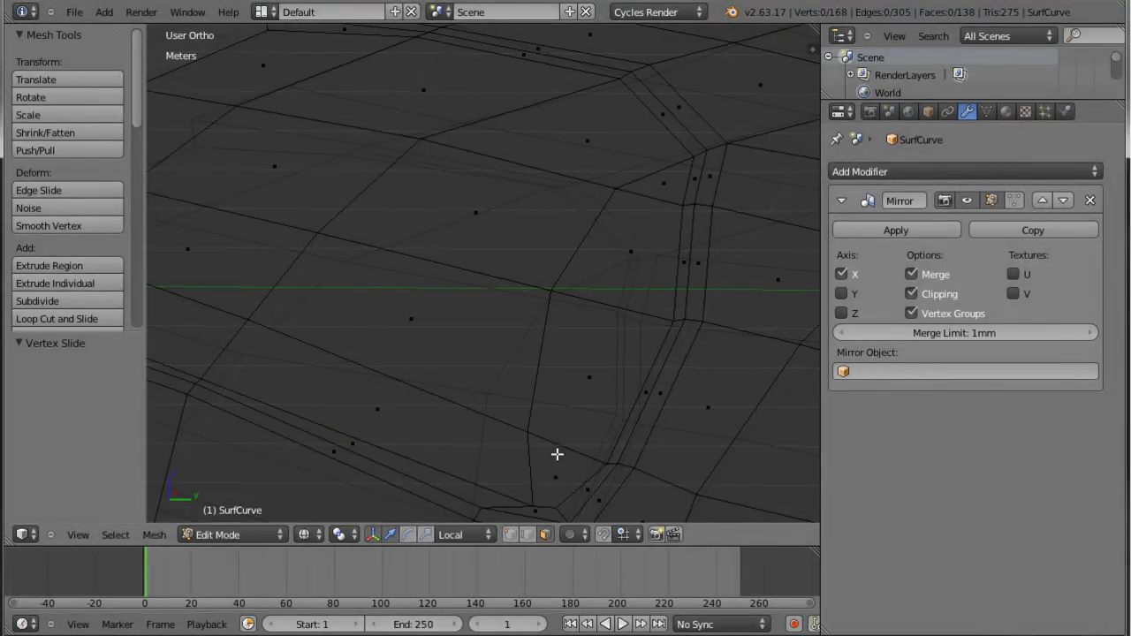
{"action": "right_click", "coordinate": [557, 459]}
{"action": "key", "text": "g"}
{"action": "right_click", "coordinate": [588, 385]}
{"action": "right_click", "coordinate": [601, 366], "text": "shift"}
{"action": "right_click", "coordinate": [646, 253], "text": "shift"}
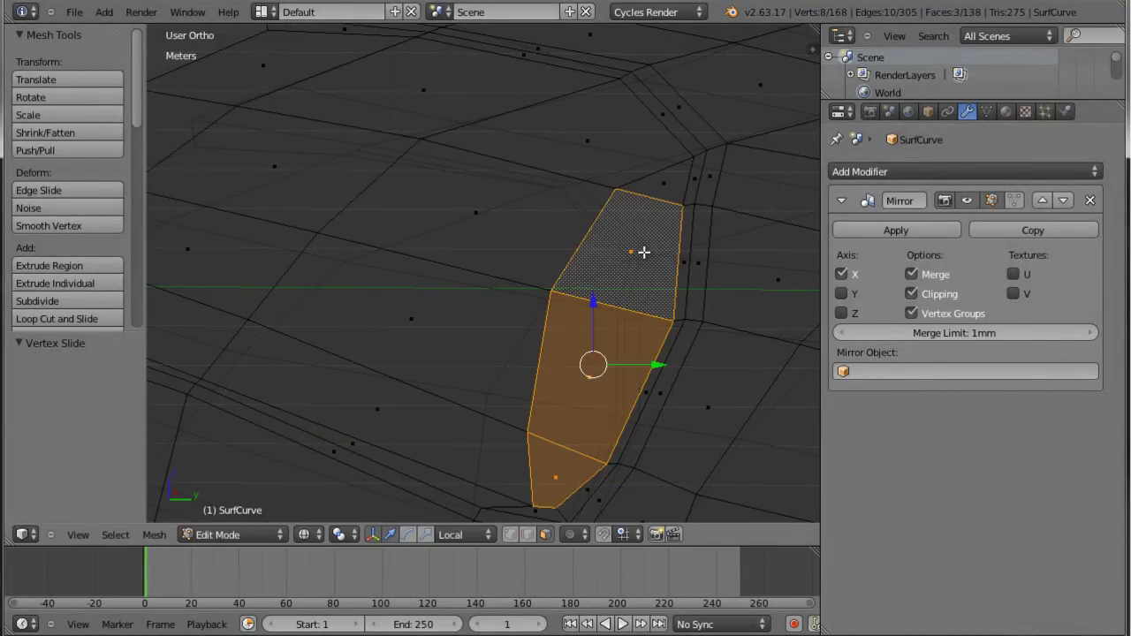
{"action": "right_click", "coordinate": [670, 190], "text": "shift"}
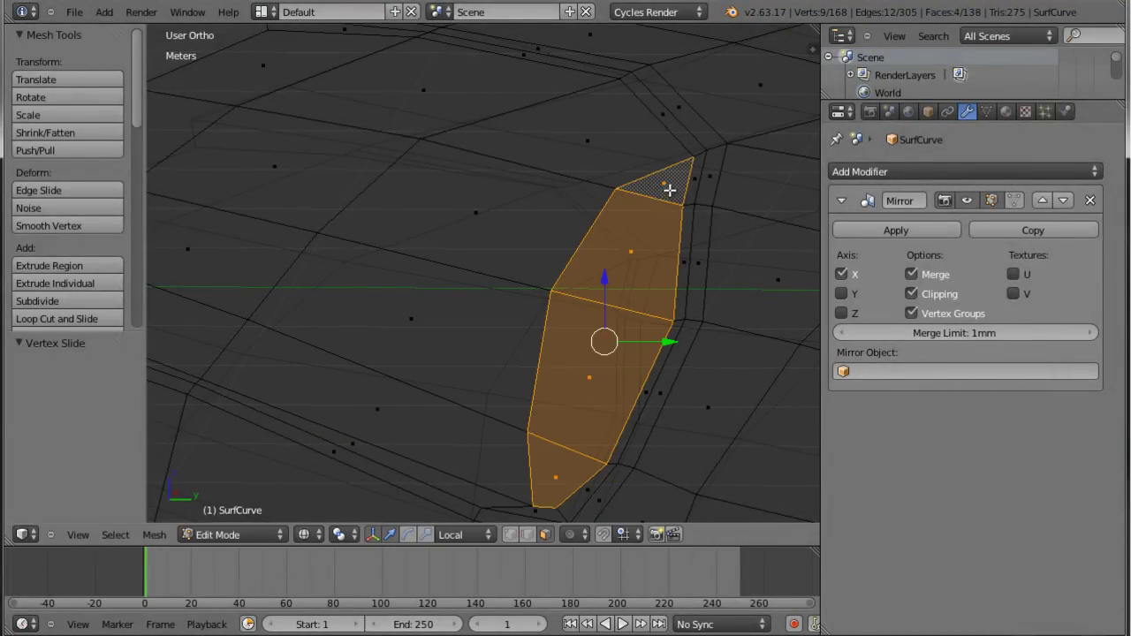
{"action": "key", "text": "x"}
{"action": "left_click", "coordinate": [625, 280]}
{"action": "mouse_move", "coordinate": [625, 280]}
{"action": "middle_mouse_down"}
{"action": "mouse_move", "coordinate": [639, 316]}
{"action": "mouse_move", "coordinate": [601, 311]}
{"action": "middle_mouse_up"}
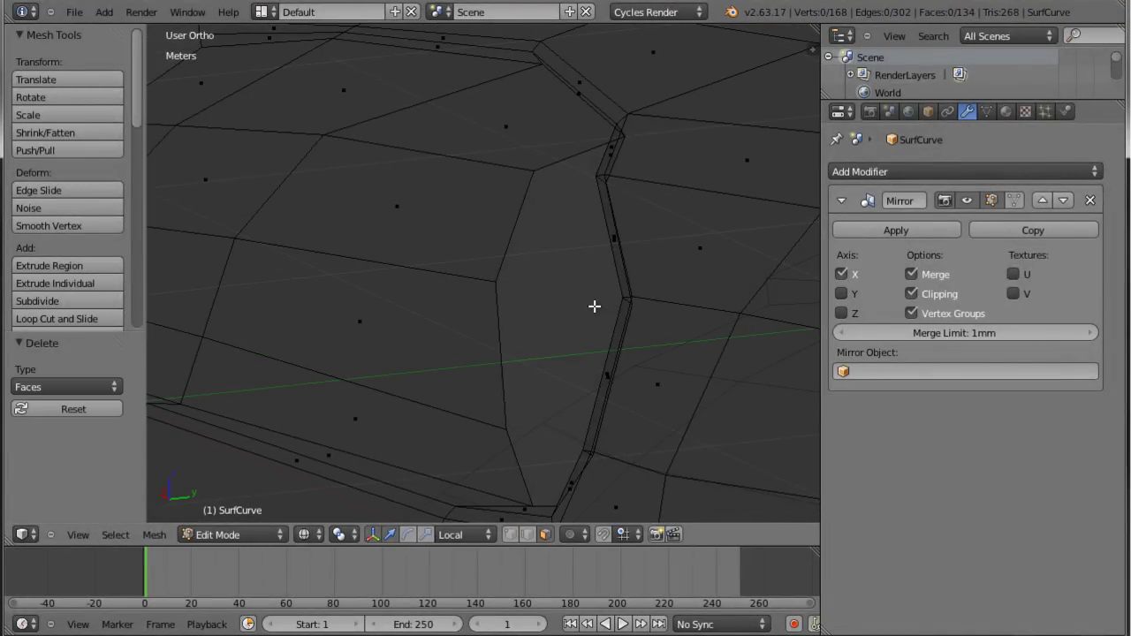
{"action": "key", "text": "KP_3"}
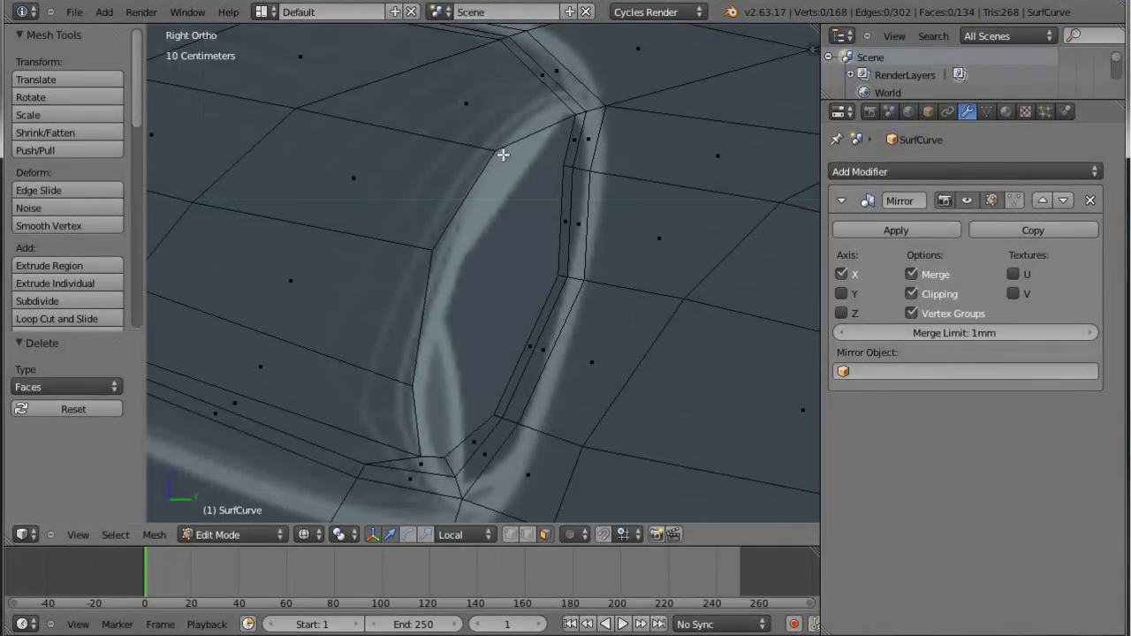
With proportional editing on, reposition the vent-edge vertices, including one moved vertically along Z.
{"action": "key", "text": "ctrl+Tab"}
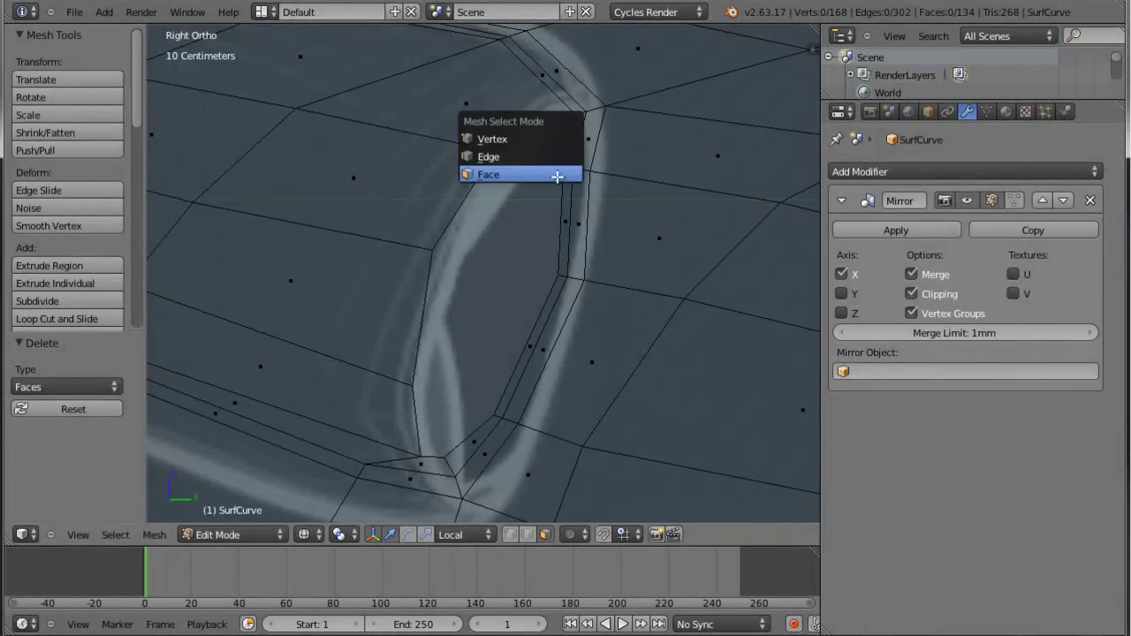
{"action": "left_click", "coordinate": [548, 138]}
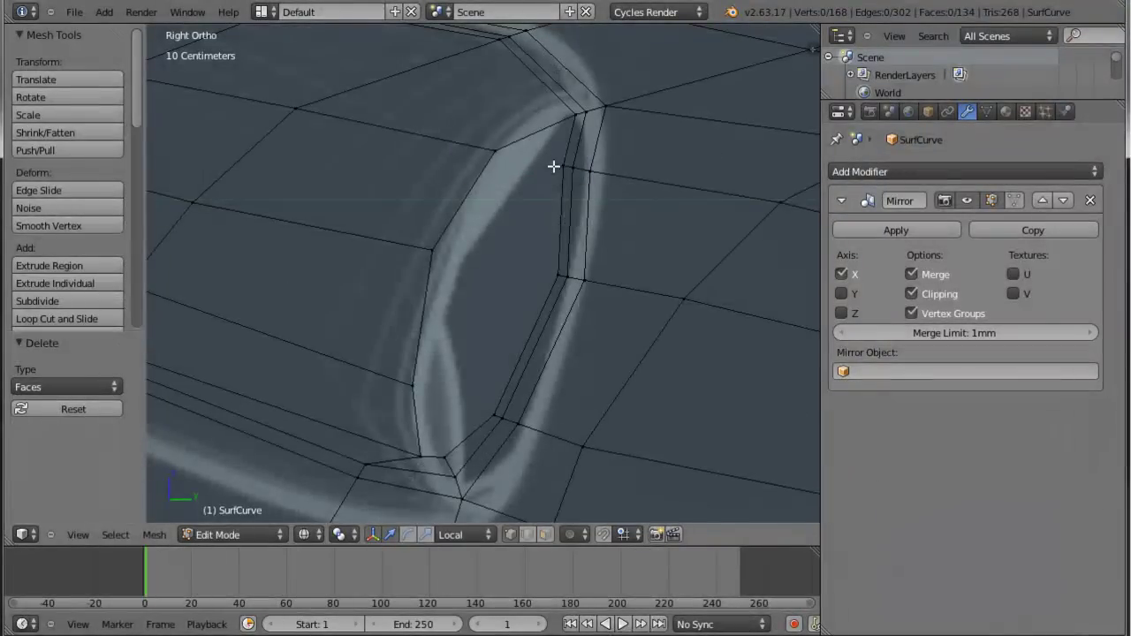
{"action": "key", "text": "o"}
{"action": "key", "text": "g"}
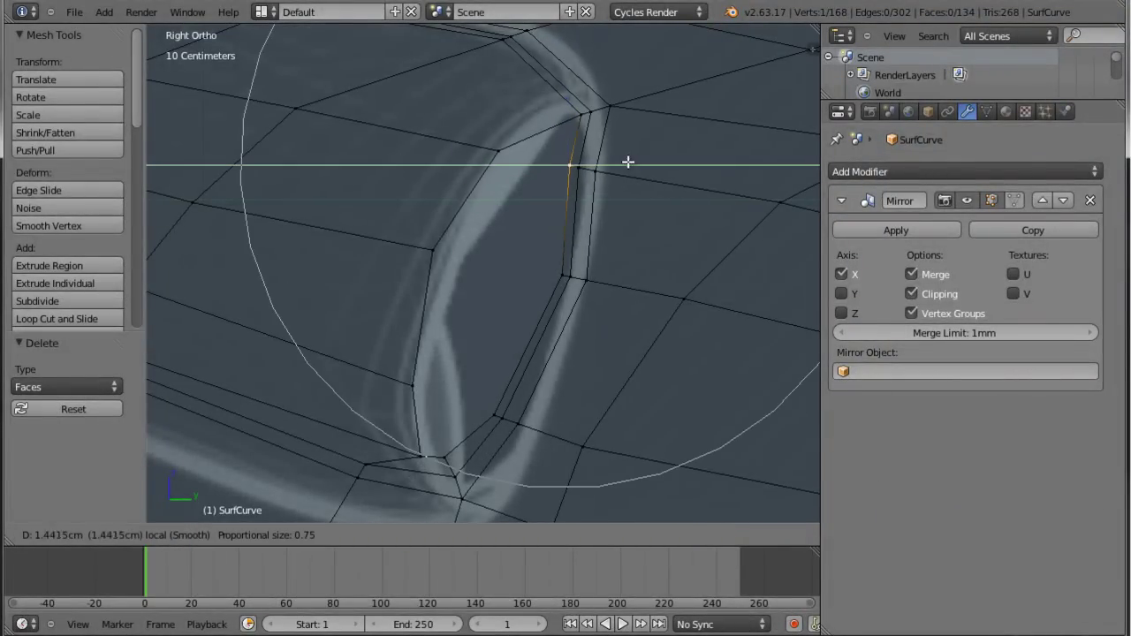
{"action": "left_click", "coordinate": [640, 172]}
{"action": "right_click", "coordinate": [561, 274]}
{"action": "key", "text": "g"}
{"action": "left_click", "coordinate": [611, 274]}
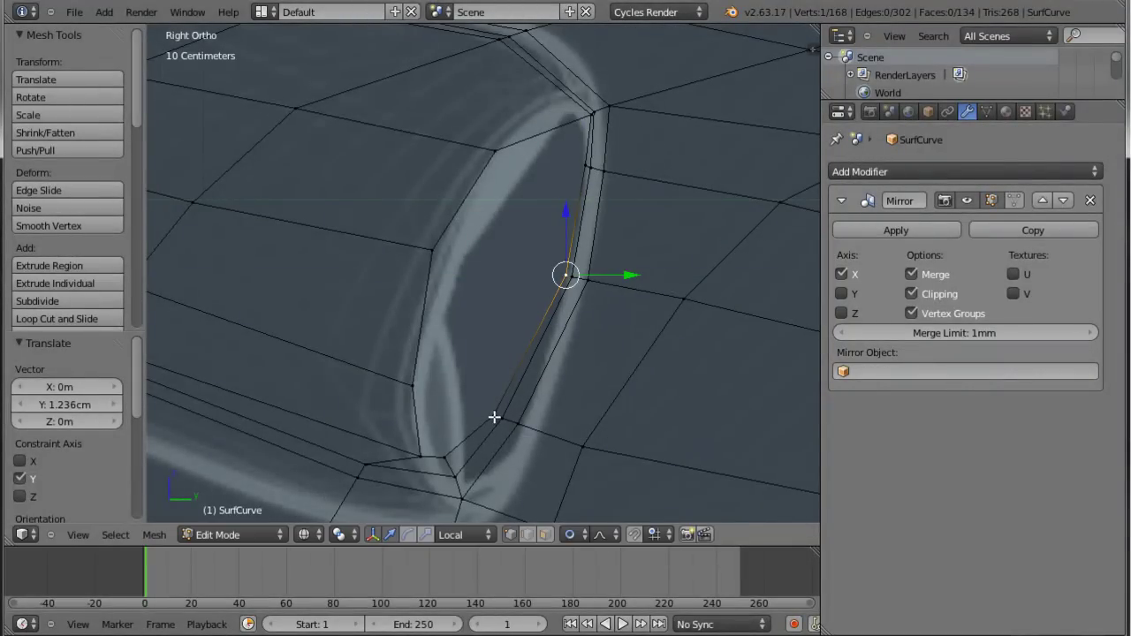
{"action": "key", "text": "g"}
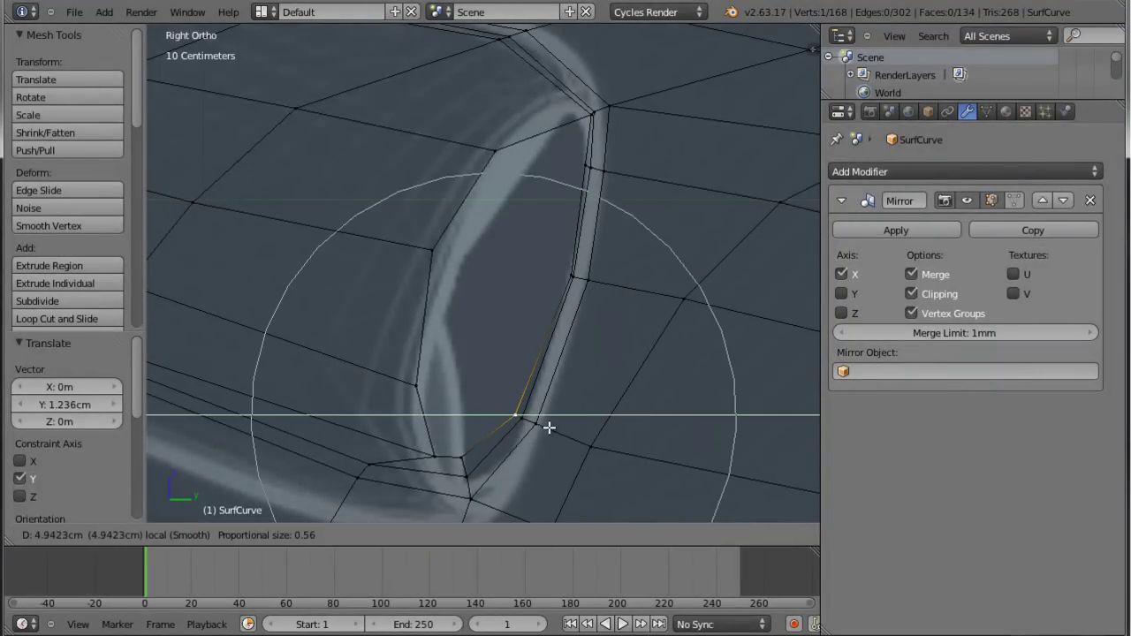
{"action": "left_click", "coordinate": [547, 442]}
{"action": "key", "text": "g"}
{"action": "key", "text": "z"}
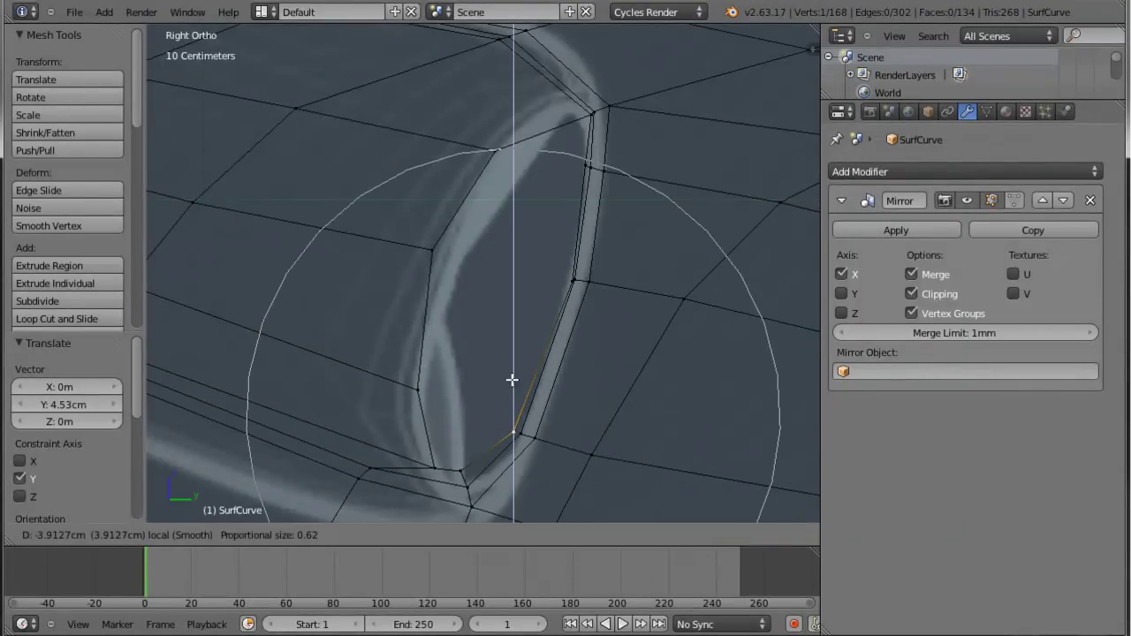
{"action": "left_click", "coordinate": [514, 399]}
Move the top and lower-left recess vertices along Y, the last by -2.059 cm with falloff.
{"action": "right_click", "coordinate": [434, 253]}
{"action": "key", "text": "g"}
{"action": "key", "text": "y"}
{"action": "left_click", "coordinate": [546, 154]}
{"action": "key", "text": "g"}
{"action": "key", "text": "y"}
{"action": "left_click", "coordinate": [477, 328]}
{"action": "right_click", "coordinate": [424, 381]}
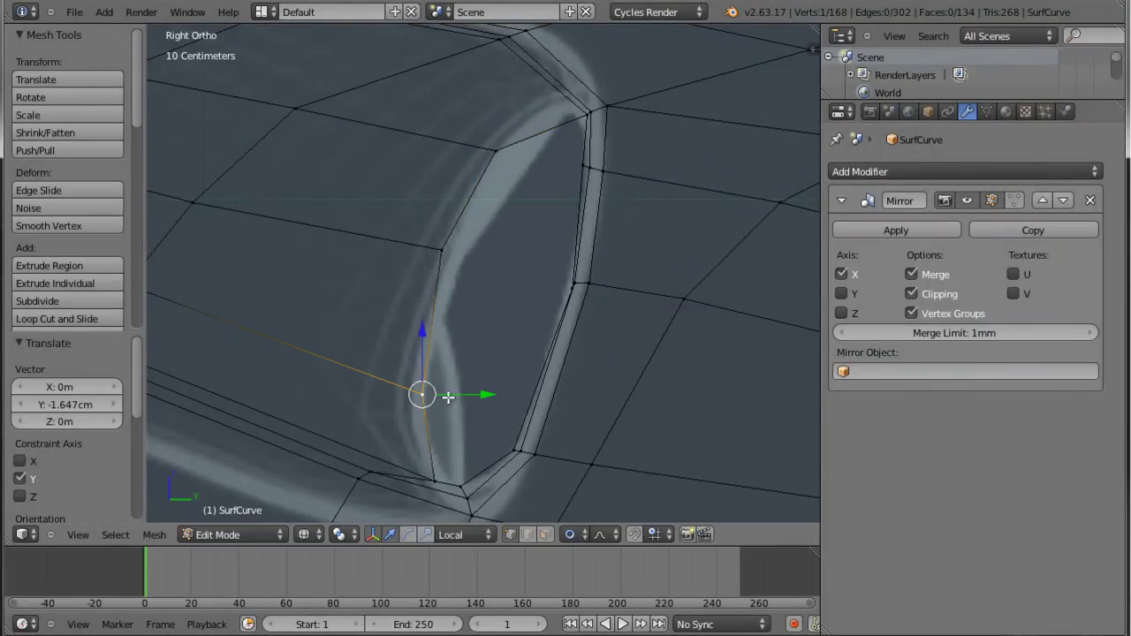
{"action": "key", "text": "g"}
{"action": "key", "text": "y"}
{"action": "scroll", "coordinate": [449, 391], "scroll_direction": "up", "scroll_amount": 3}
{"action": "scroll", "coordinate": [449, 387], "scroll_direction": "up", "scroll_amount": 4}
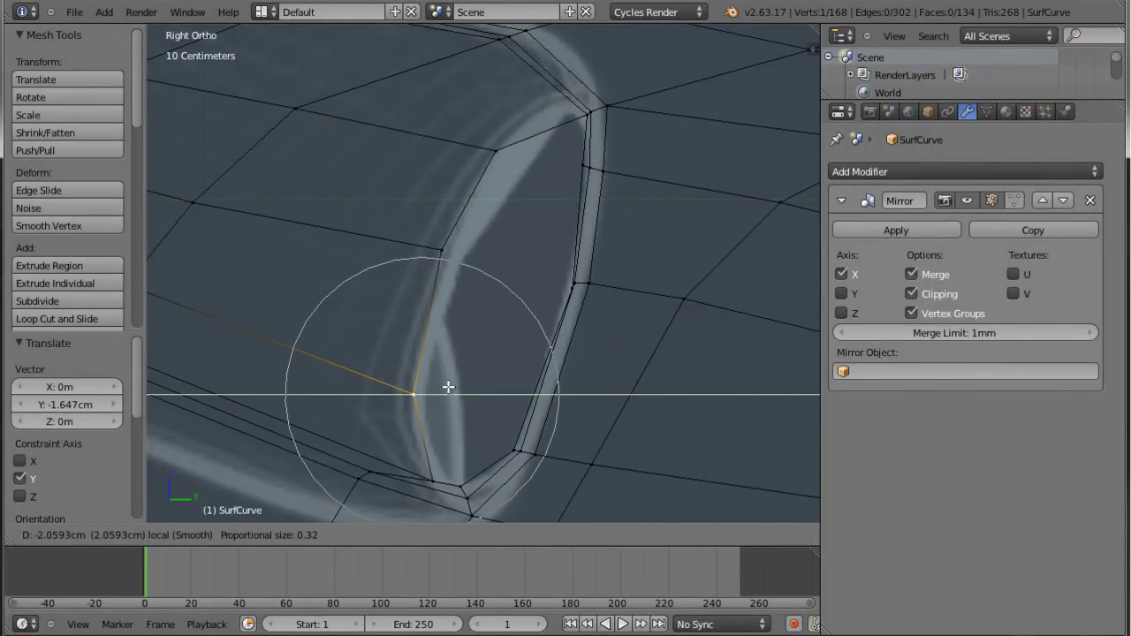
{"action": "left_click", "coordinate": [448, 386]}
{"action": "scroll", "coordinate": [501, 154], "scroll_direction": "down", "scroll_amount": 3}
{"action": "mouse_move", "coordinate": [502, 284]}
{"action": "middle_mouse_down"}
{"action": "mouse_move", "coordinate": [537, 271]}
{"action": "mouse_move", "coordinate": [526, 276]}
{"action": "mouse_move", "coordinate": [464, 245]}
{"action": "mouse_move", "coordinate": [530, 252]}
{"action": "mouse_move", "coordinate": [474, 283]}
{"action": "middle_mouse_up"}
Switch to solid shading and extrude the hole's edge loop inward along X into a vent tunnel.
{"action": "key", "text": "z"}
{"action": "right_click", "coordinate": [458, 249], "text": "alt"}
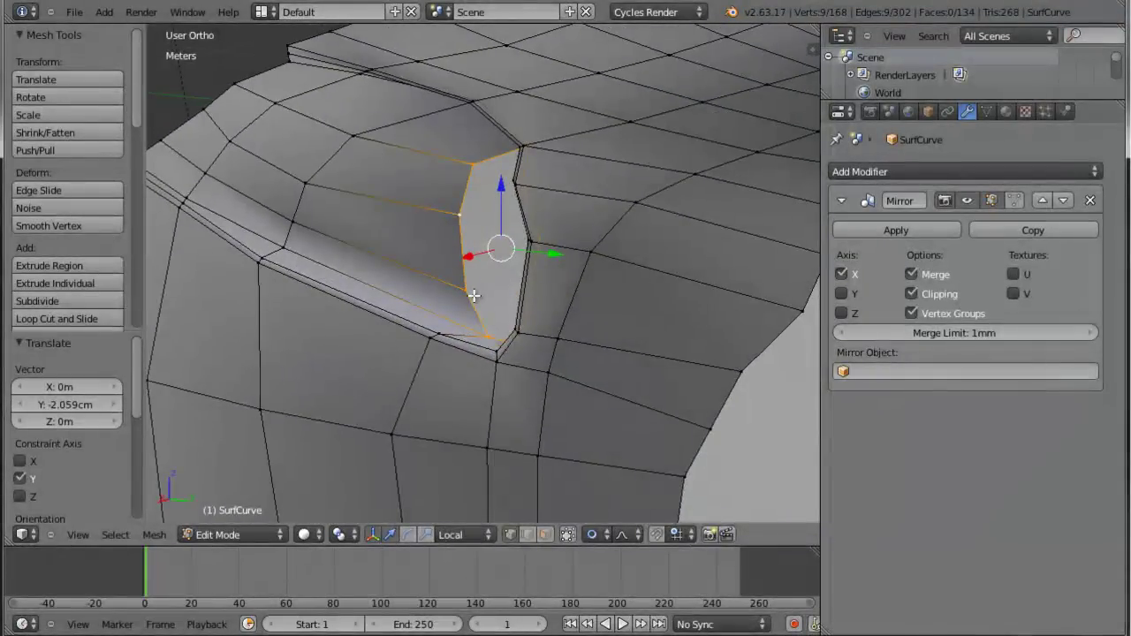
{"action": "key", "text": "e"}
{"action": "key", "text": "x"}
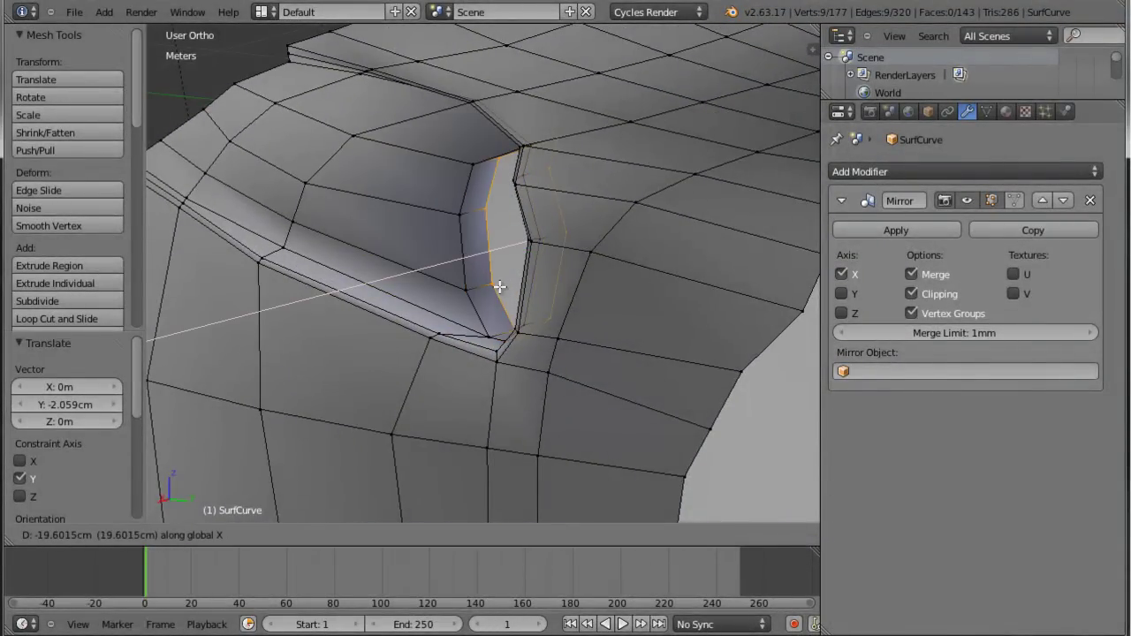
{"action": "left_click", "coordinate": [495, 286]}
{"action": "key", "text": "Tab"}
{"action": "mouse_move", "coordinate": [495, 287]}
{"action": "middle_mouse_down"}
{"action": "mouse_move", "coordinate": [548, 262]}
{"action": "mouse_move", "coordinate": [549, 249]}
{"action": "mouse_move", "coordinate": [619, 281]}
{"action": "mouse_move", "coordinate": [555, 286]}
{"action": "middle_mouse_up"}
{"action": "key", "text": "KP_3"}
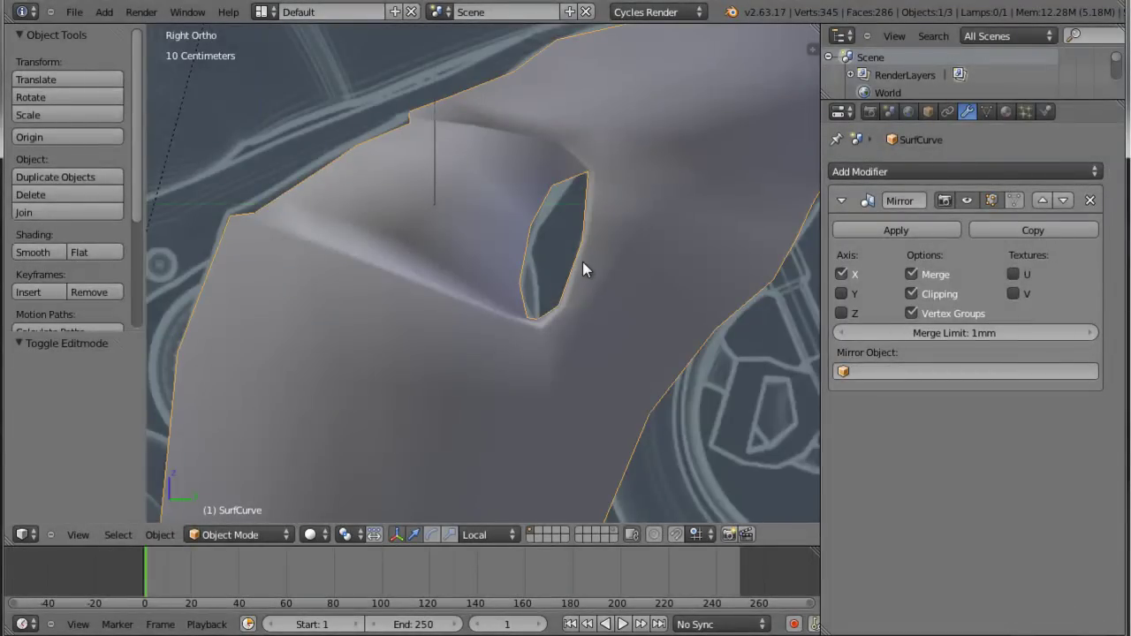
{"action": "scroll", "coordinate": [586, 315], "scroll_direction": "up", "scroll_amount": 2}
Reshape the tunnel by moving its rim and lower vertices along local X with proportional editing.
{"action": "key", "text": "Tab"}
{"action": "scroll", "coordinate": [577, 319], "scroll_direction": "up", "scroll_amount": 1}
{"action": "middle_click_drag", "start_coordinate": [577, 319], "coordinate": [416, 259]}
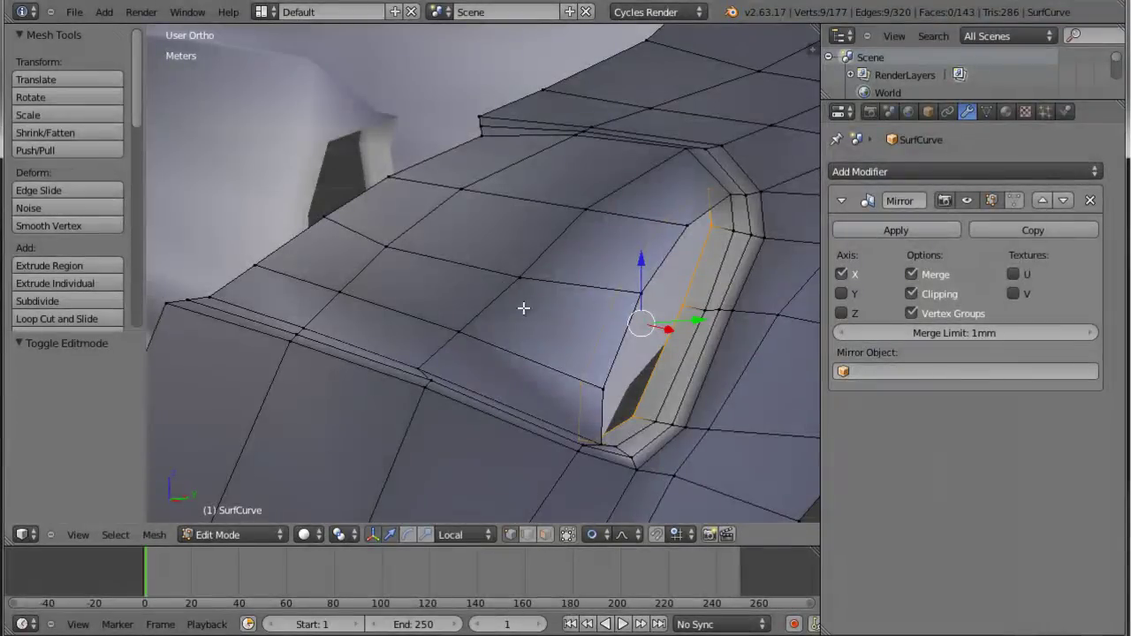
{"action": "mouse_move", "coordinate": [526, 325]}
{"action": "middle_mouse_down"}
{"action": "mouse_move", "coordinate": [548, 324]}
{"action": "mouse_move", "coordinate": [616, 236]}
{"action": "middle_mouse_up"}
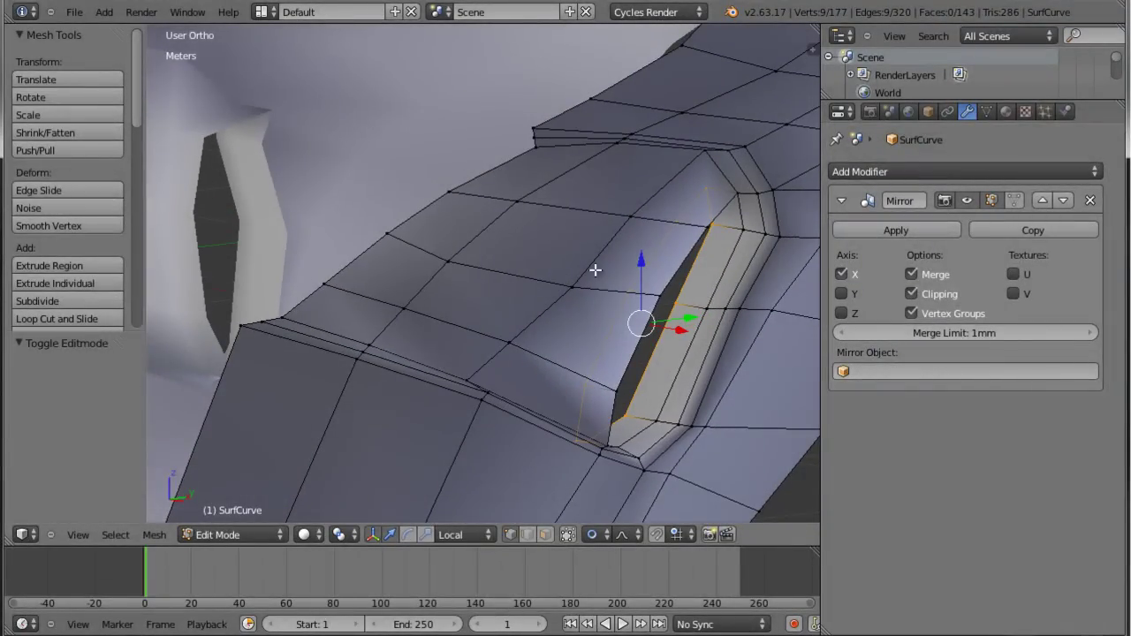
{"action": "right_click", "coordinate": [572, 292]}
{"action": "middle_click_drag", "start_coordinate": [494, 276], "coordinate": [557, 292]}
{"action": "left_click_drag", "start_coordinate": [557, 290], "coordinate": [591, 274]}
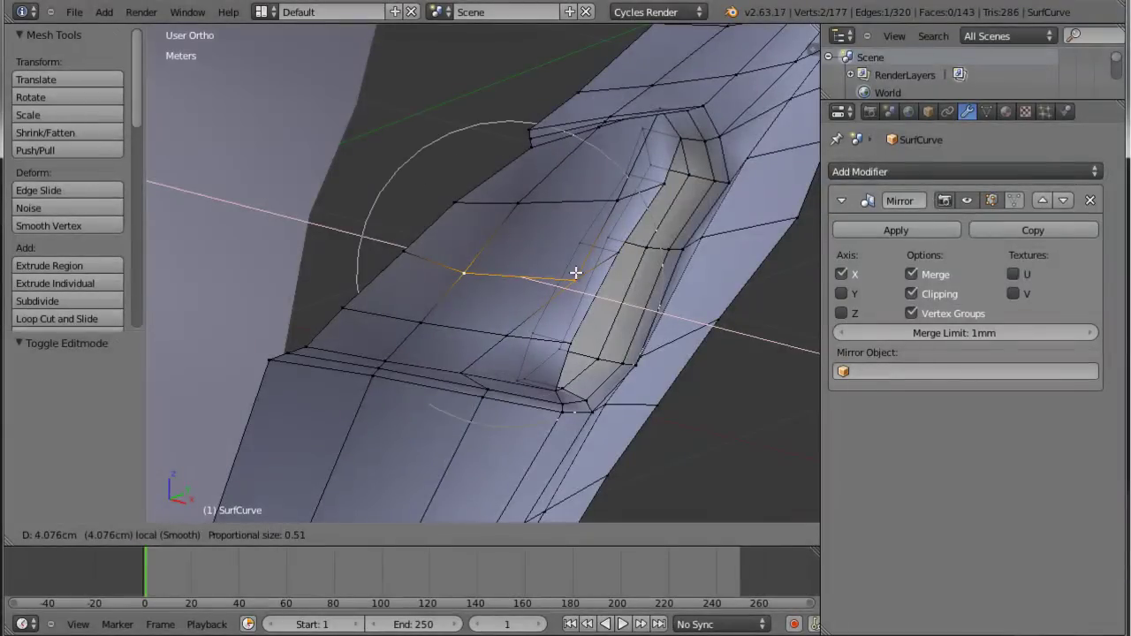
{"action": "middle_click_drag", "start_coordinate": [591, 274], "coordinate": [619, 281]}
{"action": "right_click", "coordinate": [695, 289]}
{"action": "mouse_move", "coordinate": [707, 294]}
{"action": "left_mouse_down"}
{"action": "mouse_move", "coordinate": [728, 297]}
{"action": "mouse_move", "coordinate": [733, 324]}
{"action": "left_mouse_up"}
{"action": "scroll", "coordinate": [732, 313], "scroll_direction": "down", "scroll_amount": 2}
{"action": "left_click", "coordinate": [733, 324]}
{"action": "right_click", "coordinate": [656, 365]}
{"action": "left_click_drag", "start_coordinate": [679, 386], "coordinate": [685, 393]}
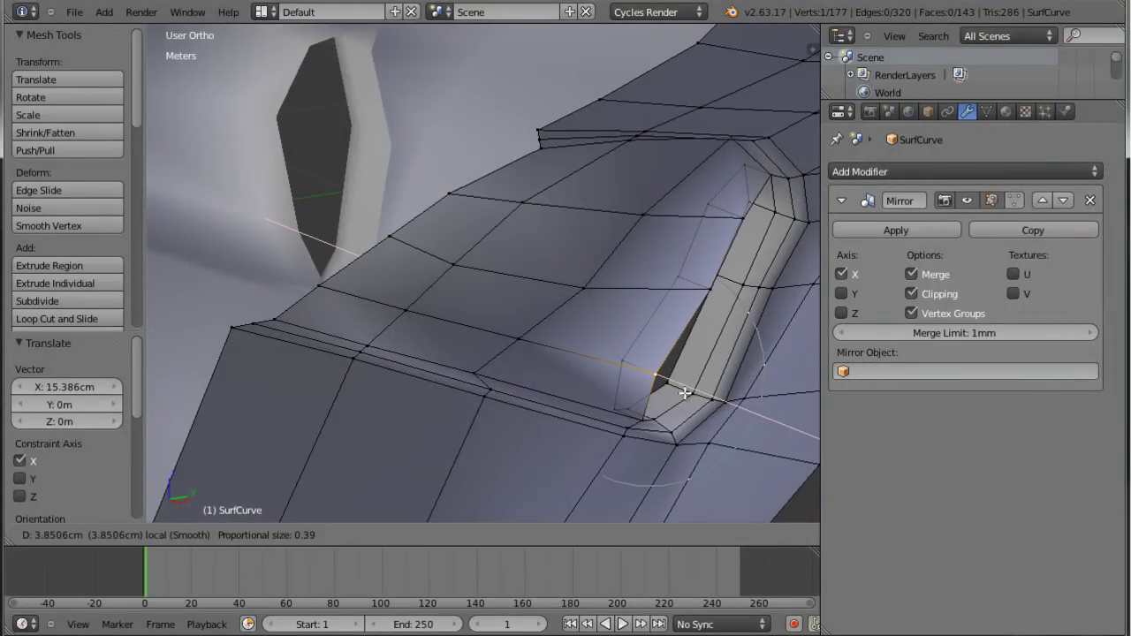
{"action": "left_click", "coordinate": [694, 393]}
{"action": "mouse_move", "coordinate": [693, 393]}
{"action": "middle_mouse_down"}
{"action": "mouse_move", "coordinate": [698, 273]}
{"action": "mouse_move", "coordinate": [666, 319]}
{"action": "mouse_move", "coordinate": [685, 369]}
{"action": "middle_mouse_up"}
Add a level-1 Subdivision Surface modifier (Ctrl+1) to smooth the car body.
{"action": "key", "text": "Tab"}
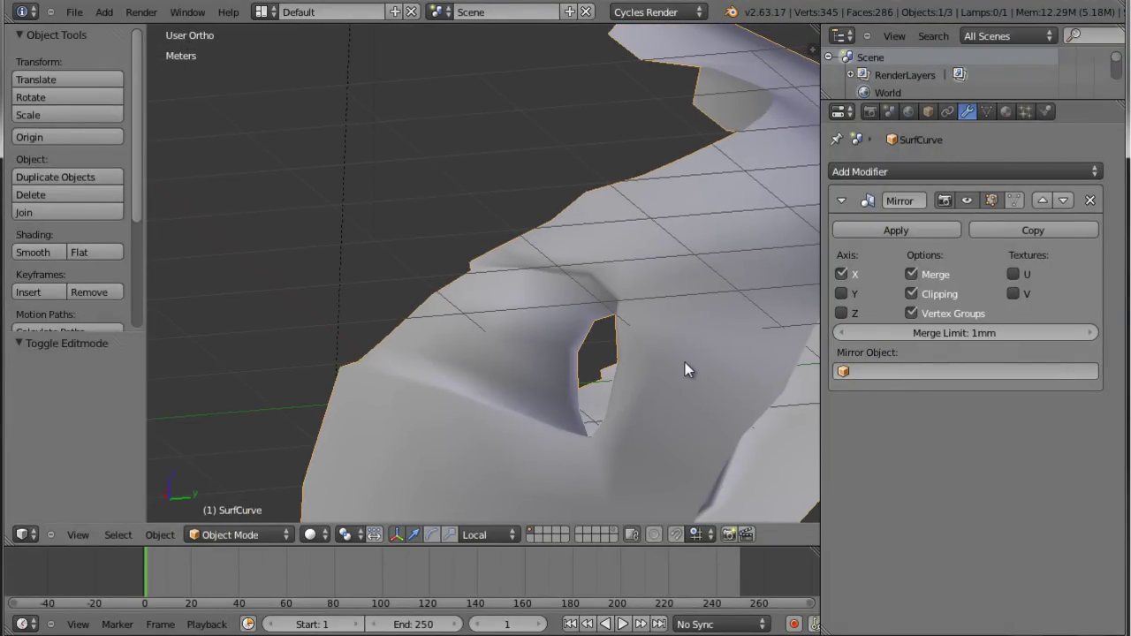
{"action": "key", "text": "ctrl+1"}
{"action": "mouse_move", "coordinate": [689, 357]}
{"action": "middle_mouse_down"}
{"action": "mouse_move", "coordinate": [694, 386]}
{"action": "mouse_move", "coordinate": [669, 311]}
{"action": "mouse_move", "coordinate": [606, 271]}
{"action": "mouse_move", "coordinate": [608, 246]}
{"action": "mouse_move", "coordinate": [642, 270]}
{"action": "mouse_move", "coordinate": [622, 252]}
{"action": "mouse_move", "coordinate": [652, 286]}
{"action": "mouse_move", "coordinate": [656, 315]}
{"action": "middle_mouse_up"}
{"action": "key", "text": "Tab"}
Raise the Subdivision Surface level to 2 with Ctrl+2.
{"action": "scroll", "coordinate": [616, 233], "scroll_direction": "up", "scroll_amount": 2}
{"action": "scroll", "coordinate": [613, 233], "scroll_direction": "up", "scroll_amount": 1}
{"action": "key", "text": "Tab"}
{"action": "scroll", "coordinate": [645, 287], "scroll_direction": "up", "scroll_amount": 3}
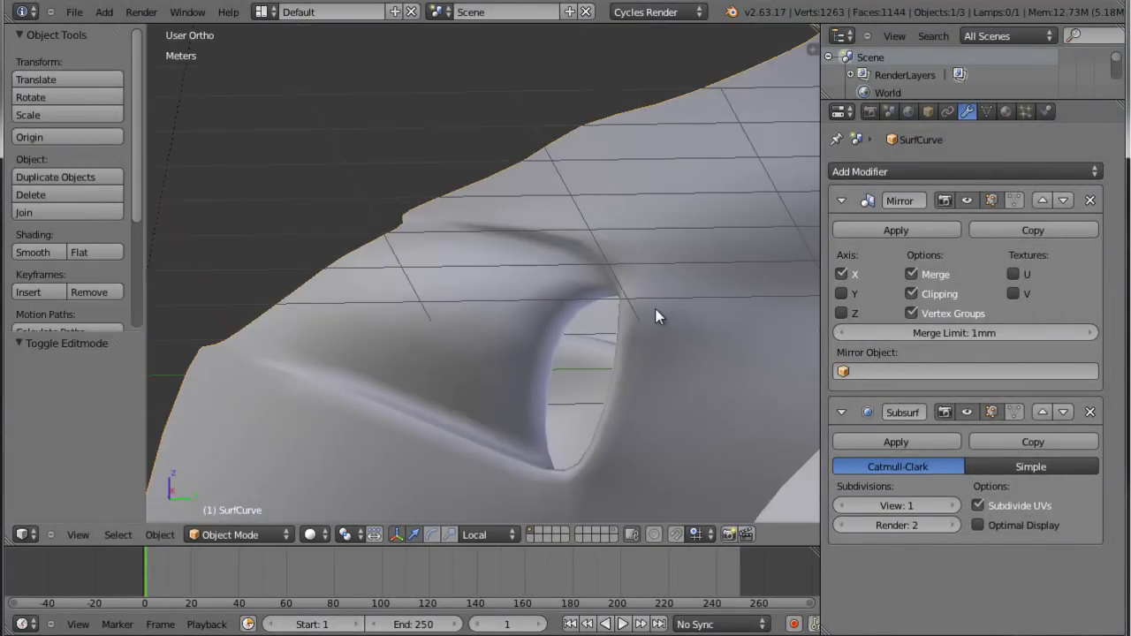
{"action": "key", "text": "ctrl+2"}
{"action": "mouse_move", "coordinate": [695, 353]}
{"action": "middle_mouse_down"}
{"action": "mouse_move", "coordinate": [723, 357]}
{"action": "mouse_move", "coordinate": [664, 368]}
{"action": "mouse_move", "coordinate": [607, 290]}
{"action": "middle_mouse_up"}
Slide the corner vertex above the vent opening along its edge.
{"action": "key", "text": "Tab"}
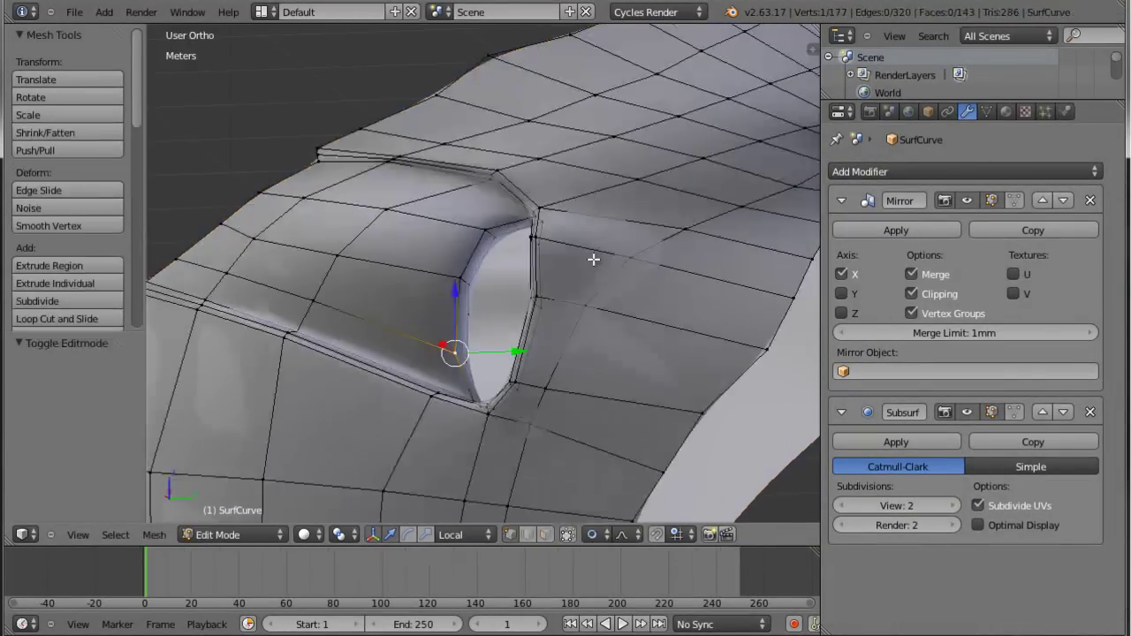
{"action": "scroll", "coordinate": [592, 254], "scroll_direction": "up", "scroll_amount": 2}
{"action": "scroll", "coordinate": [517, 177], "scroll_direction": "up", "scroll_amount": 2}
{"action": "right_click", "coordinate": [487, 169]}
{"action": "mouse_move", "coordinate": [487, 168]}
{"action": "middle_mouse_down"}
{"action": "mouse_move", "coordinate": [607, 189]}
{"action": "mouse_move", "coordinate": [468, 178]}
{"action": "middle_mouse_up"}
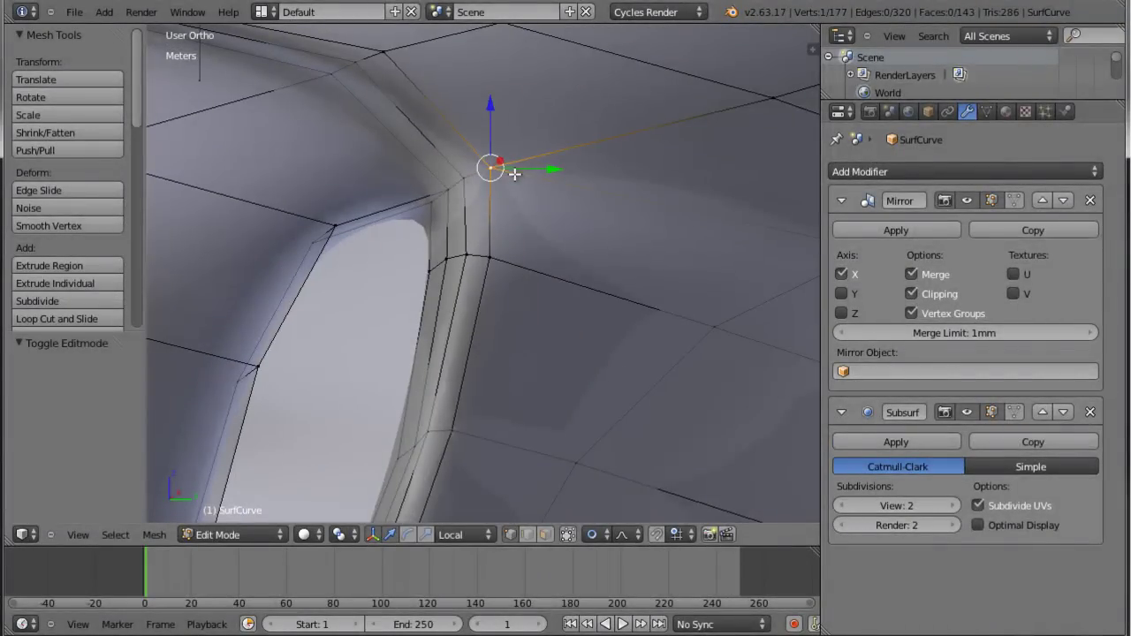
{"action": "key", "text": "shift+v"}
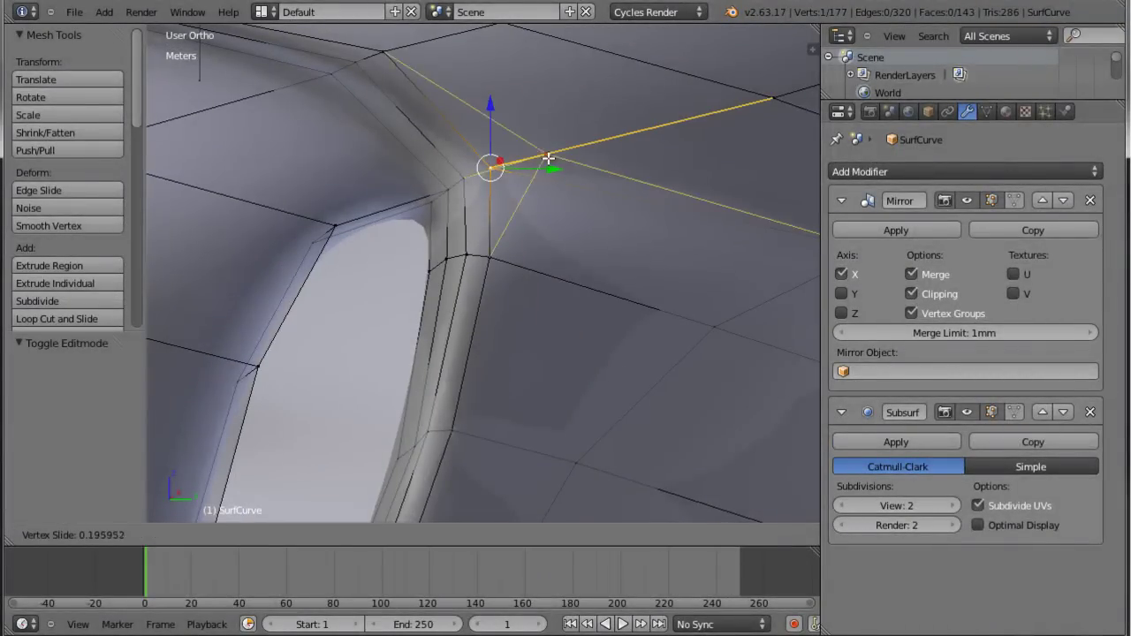
{"action": "left_click", "coordinate": [539, 181]}
{"action": "mouse_move", "coordinate": [539, 180]}
{"action": "middle_mouse_down"}
{"action": "mouse_move", "coordinate": [518, 207]}
{"action": "mouse_move", "coordinate": [515, 245]}
{"action": "mouse_move", "coordinate": [549, 243]}
{"action": "mouse_move", "coordinate": [561, 321]}
{"action": "mouse_move", "coordinate": [546, 314]}
{"action": "middle_mouse_up"}
{"action": "key", "text": "Tab"}
Proportionally move the vertices around and below the opening to soften its curve.
{"action": "key", "text": "Tab"}
{"action": "scroll", "coordinate": [526, 273], "scroll_direction": "up", "scroll_amount": 4}
{"action": "key", "text": "g"}
{"action": "left_click", "coordinate": [538, 296]}
{"action": "key", "text": "Tab"}
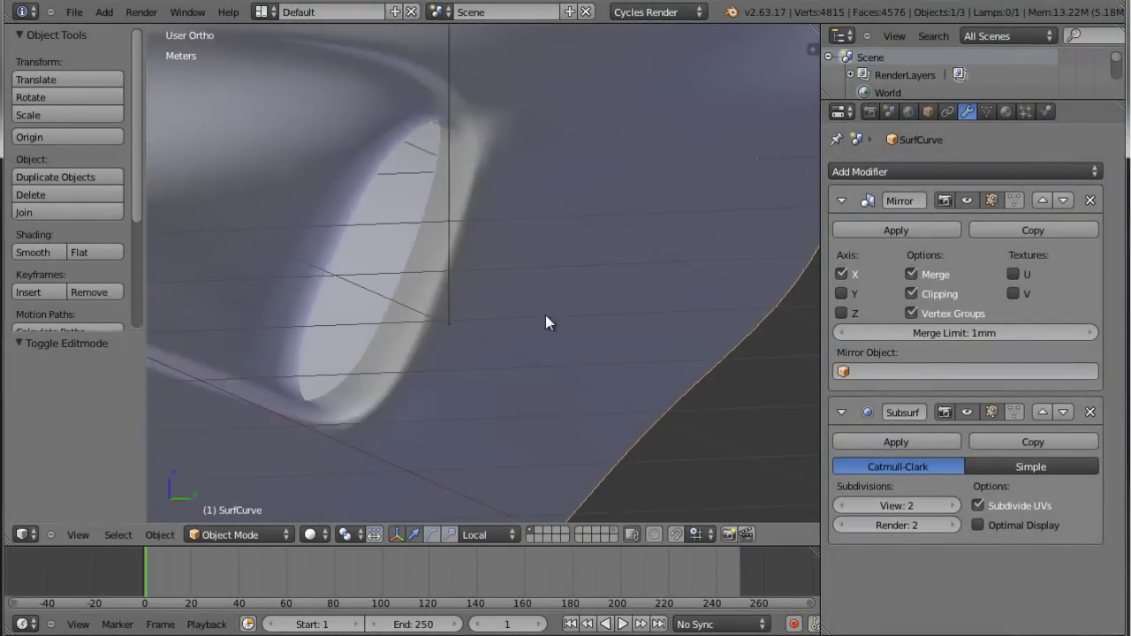
{"action": "key", "text": "Tab"}
{"action": "right_click", "coordinate": [439, 392]}
{"action": "key", "text": "g"}
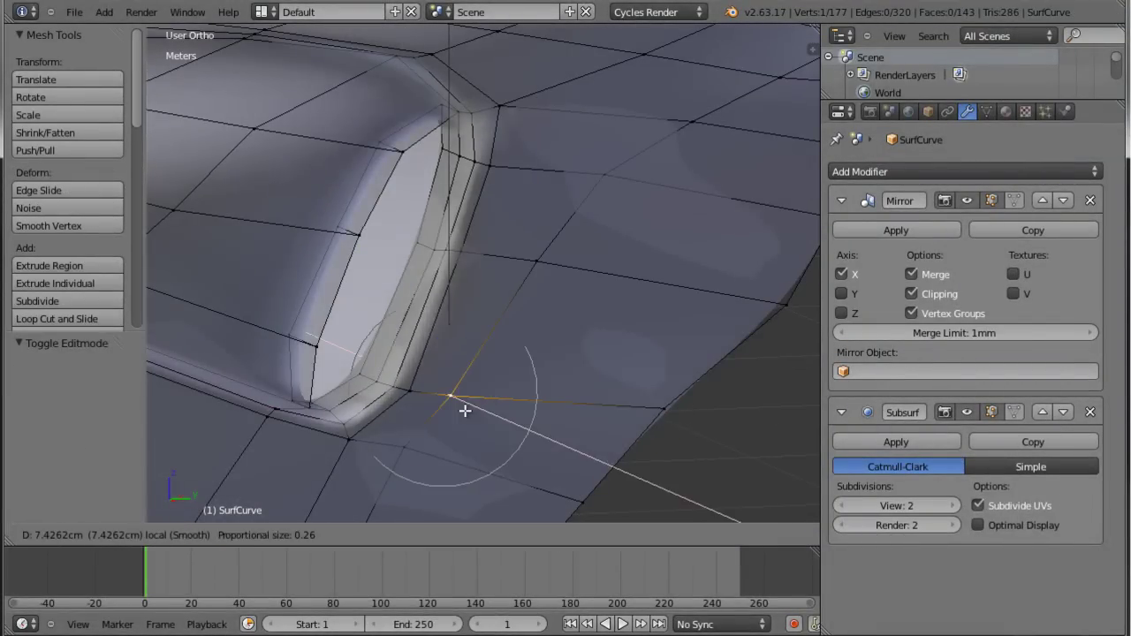
{"action": "left_click", "coordinate": [467, 410]}
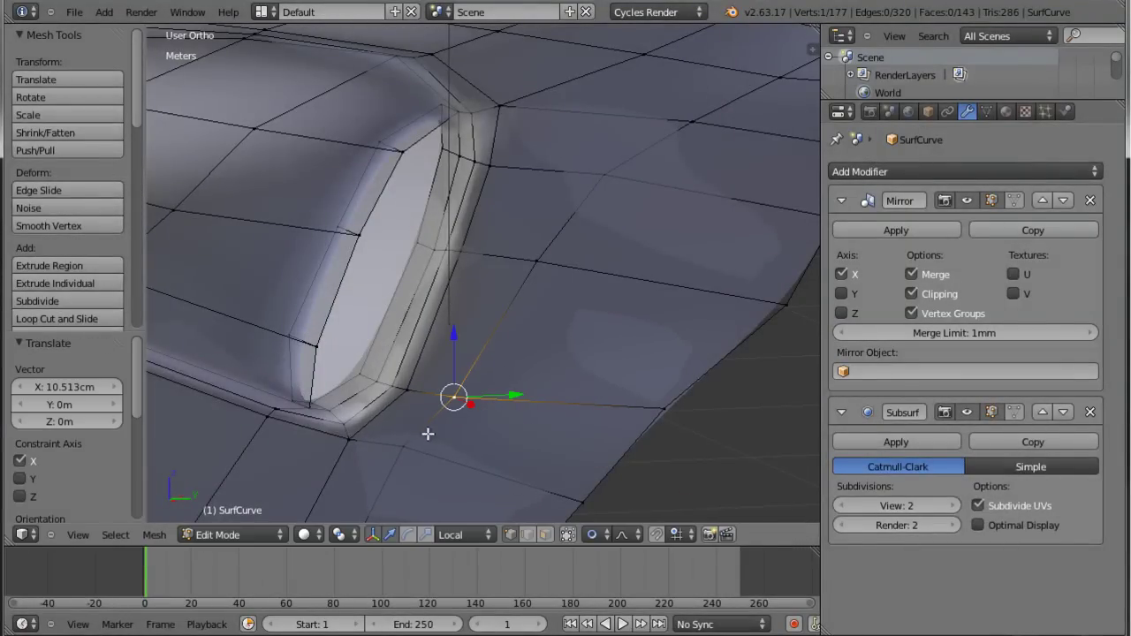
{"action": "key", "text": "g"}
{"action": "left_click", "coordinate": [434, 470]}
{"action": "mouse_move", "coordinate": [437, 466]}
{"action": "middle_mouse_down"}
{"action": "mouse_move", "coordinate": [487, 484]}
{"action": "mouse_move", "coordinate": [518, 454]}
{"action": "mouse_move", "coordinate": [524, 429]}
{"action": "middle_mouse_up"}
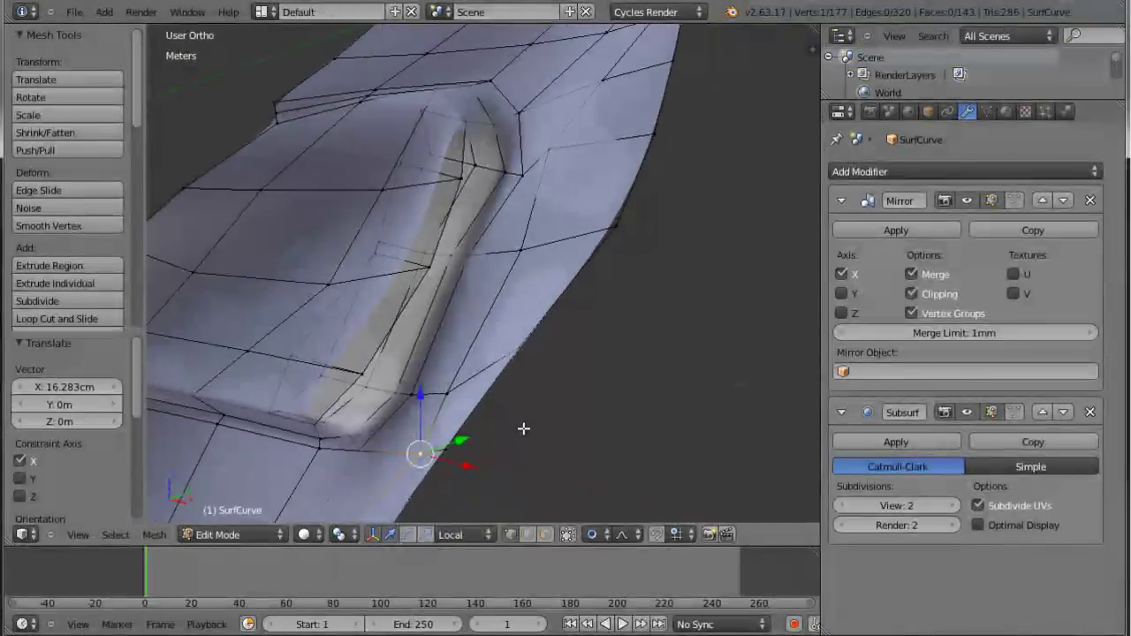
Move the body's outer-edge vertex and a vertex beside the slot along local X.
{"action": "right_click", "coordinate": [617, 228]}
{"action": "key", "text": "g"}
{"action": "key", "text": "x"}
{"action": "key", "text": "x"}
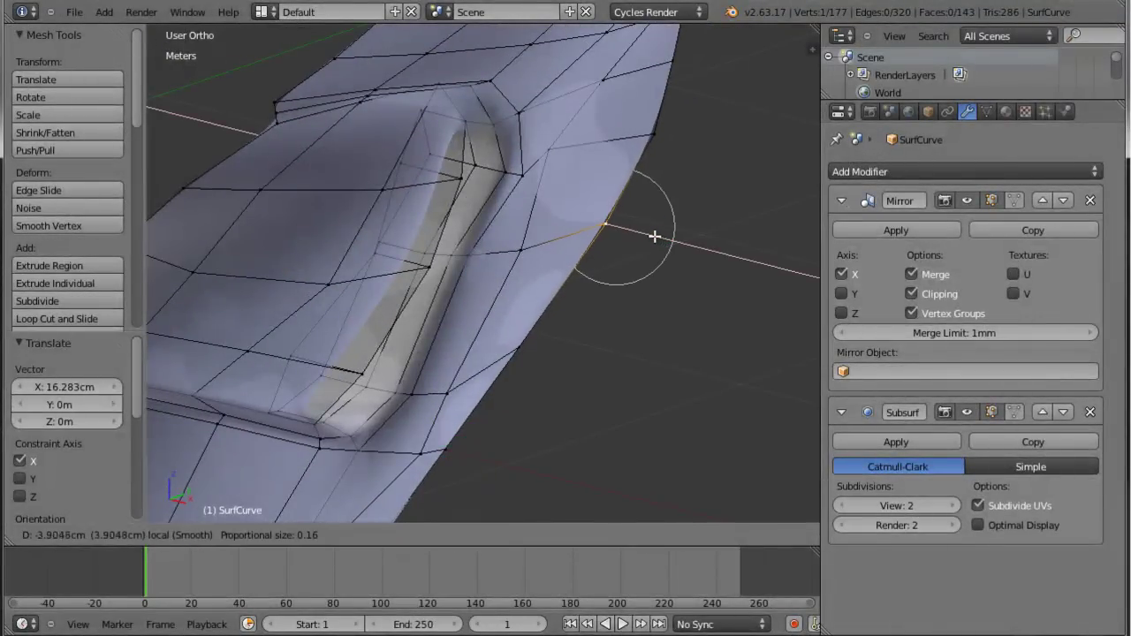
{"action": "left_click", "coordinate": [655, 235]}
{"action": "right_click", "coordinate": [556, 148]}
{"action": "key", "text": "g"}
{"action": "key", "text": "x"}
{"action": "key", "text": "x"}
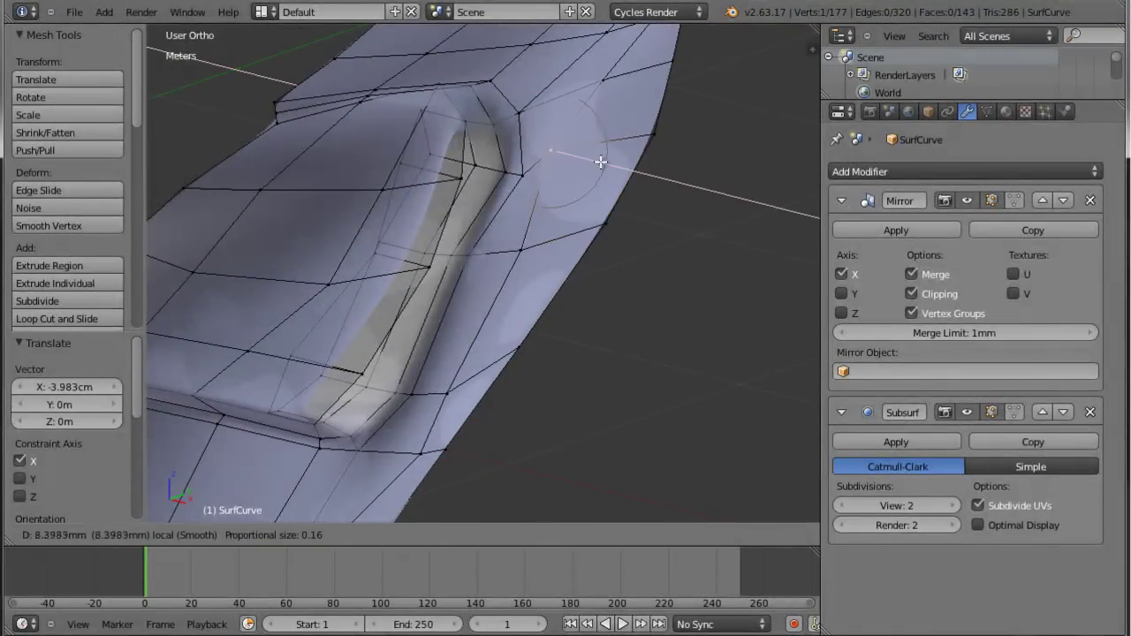
{"action": "left_click", "coordinate": [601, 169]}
Proportionally move the slot's corner vertex, then check the smoothed shape in Object Mode.
{"action": "key", "text": "Tab"}
{"action": "mouse_move", "coordinate": [593, 228]}
{"action": "middle_mouse_down"}
{"action": "mouse_move", "coordinate": [495, 205]}
{"action": "mouse_move", "coordinate": [467, 217]}
{"action": "mouse_move", "coordinate": [523, 256]}
{"action": "mouse_move", "coordinate": [606, 409]}
{"action": "mouse_move", "coordinate": [573, 369]}
{"action": "middle_mouse_up"}
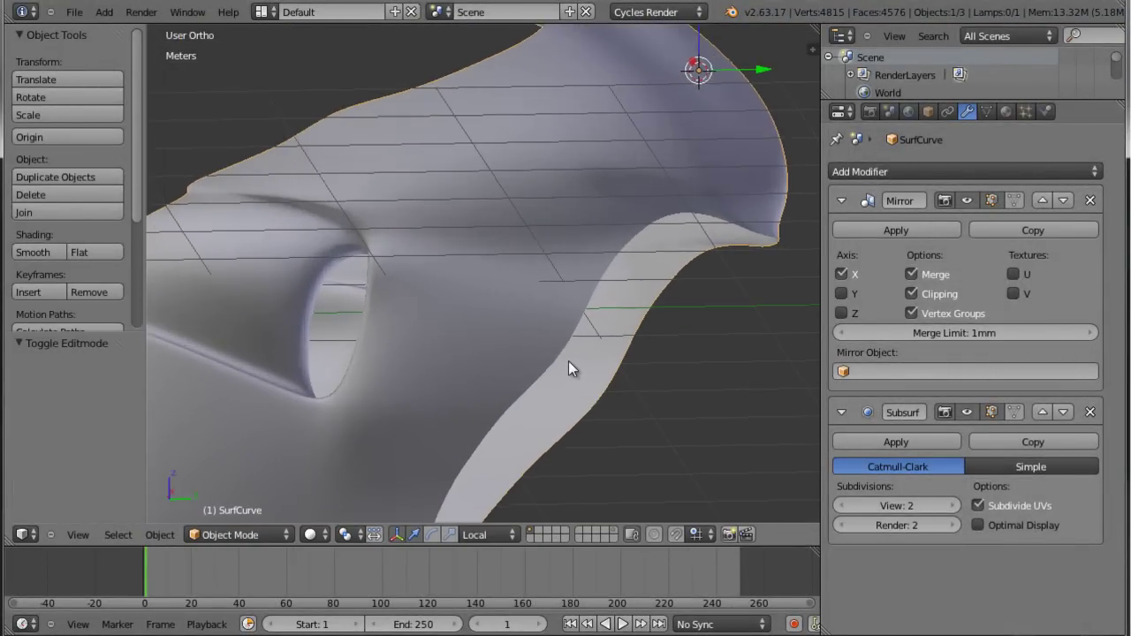
{"action": "key", "text": "Tab"}
{"action": "middle_click_drag", "start_coordinate": [481, 264], "coordinate": [480, 278]}
{"action": "right_click", "coordinate": [399, 245]}
{"action": "mouse_move", "coordinate": [399, 245]}
{"action": "middle_mouse_down"}
{"action": "mouse_move", "coordinate": [455, 291]}
{"action": "mouse_move", "coordinate": [379, 239]}
{"action": "mouse_move", "coordinate": [449, 263]}
{"action": "mouse_move", "coordinate": [692, 416]}
{"action": "mouse_move", "coordinate": [564, 378]}
{"action": "mouse_move", "coordinate": [507, 383]}
{"action": "mouse_move", "coordinate": [560, 410]}
{"action": "mouse_move", "coordinate": [682, 354]}
{"action": "mouse_move", "coordinate": [668, 310]}
{"action": "middle_mouse_up"}
{"action": "key", "text": "g"}
{"action": "left_click", "coordinate": [438, 267]}
{"action": "key", "text": "Tab"}
{"action": "key", "text": "Tab"}
Extrude the selected vent rim edge -57.33 cm along X into a new face.
{"action": "scroll", "coordinate": [681, 336], "scroll_direction": "up", "scroll_amount": 2}
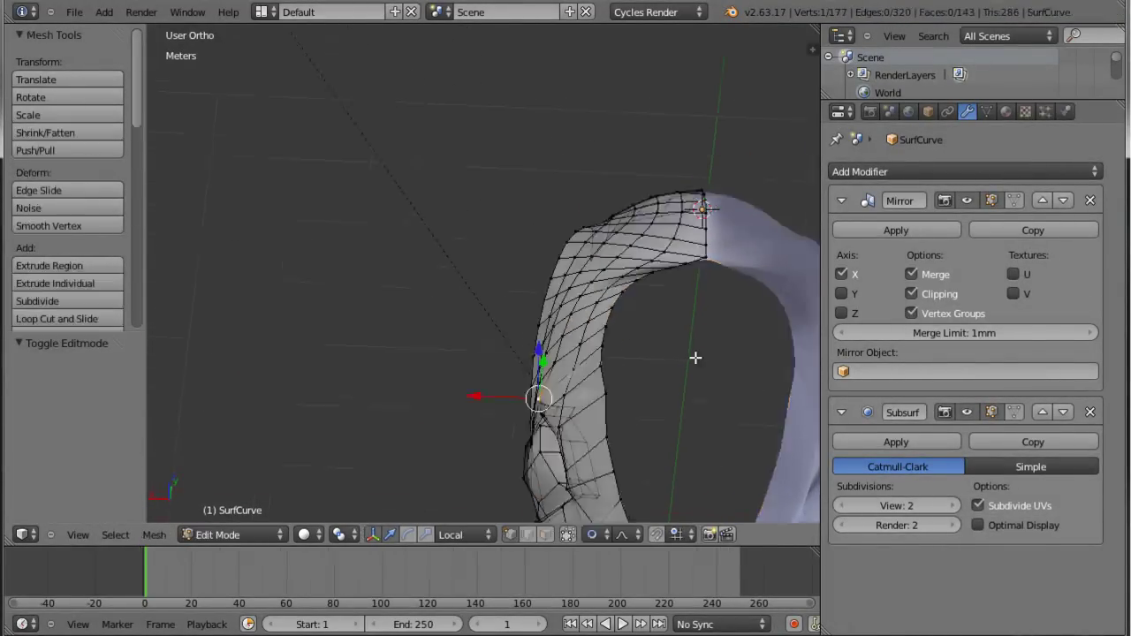
{"action": "scroll", "coordinate": [707, 318], "scroll_direction": "up", "scroll_amount": 2}
{"action": "scroll", "coordinate": [716, 257], "scroll_direction": "up", "scroll_amount": 2}
{"action": "scroll", "coordinate": [693, 208], "scroll_direction": "up", "scroll_amount": 2}
{"action": "mouse_move", "coordinate": [672, 187]}
{"action": "middle_mouse_down"}
{"action": "mouse_move", "coordinate": [584, 177]}
{"action": "mouse_move", "coordinate": [589, 146]}
{"action": "mouse_move", "coordinate": [606, 229]}
{"action": "mouse_move", "coordinate": [599, 215]}
{"action": "middle_mouse_up"}
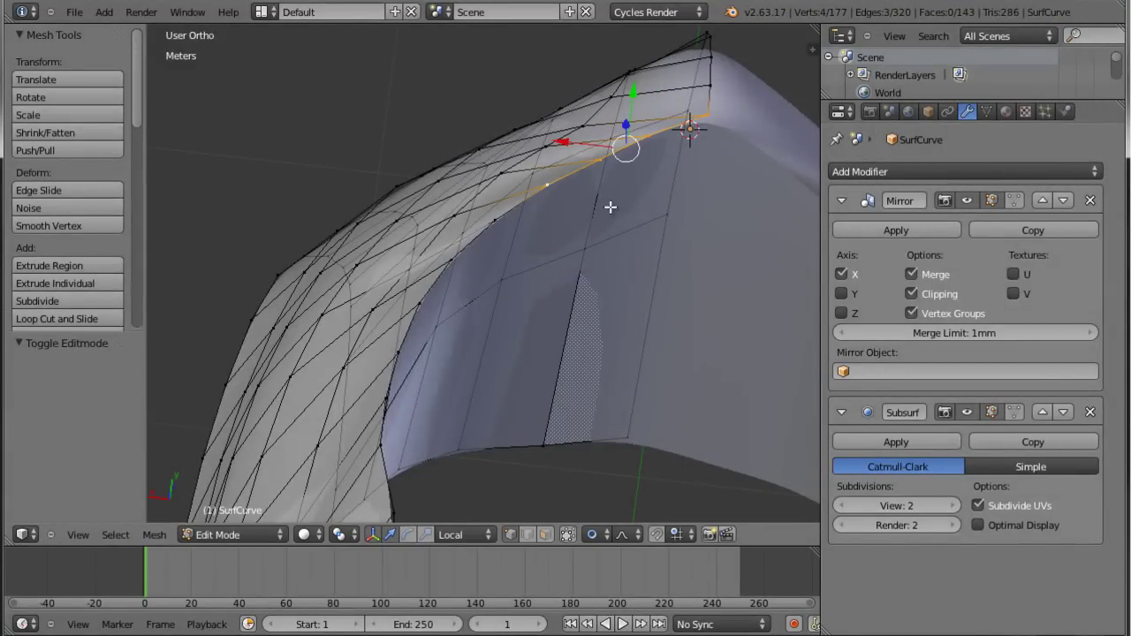
{"action": "key", "text": "e"}
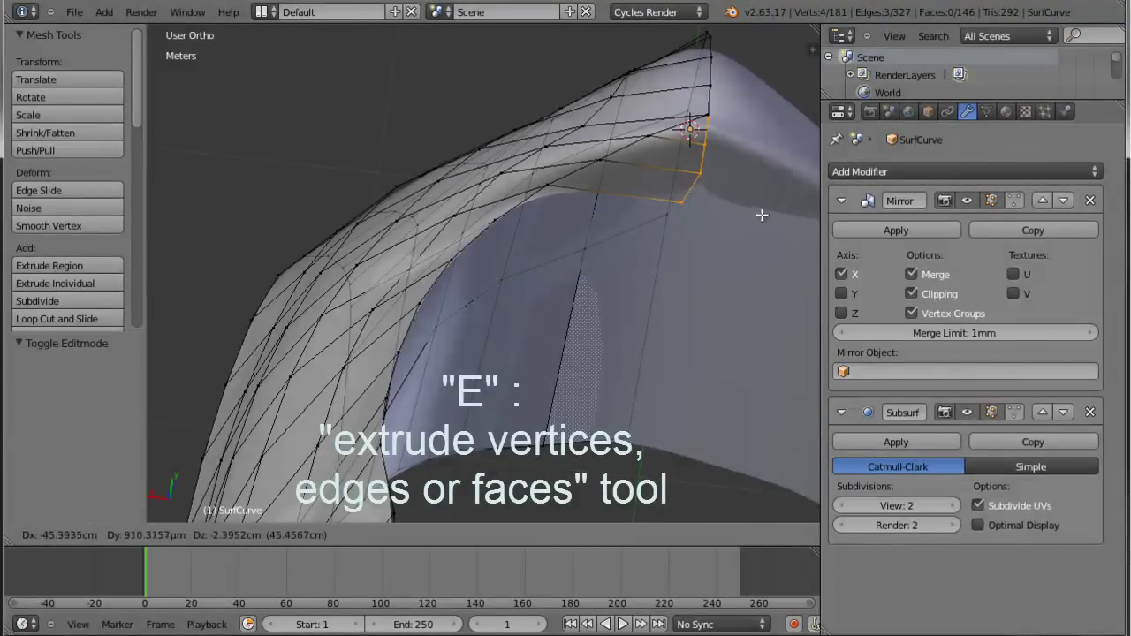
{"action": "left_click", "coordinate": [767, 215]}
Circle-select the vertices around the newly extruded face.
{"action": "mouse_move", "coordinate": [733, 210]}
{"action": "middle_mouse_down"}
{"action": "mouse_move", "coordinate": [673, 316]}
{"action": "mouse_move", "coordinate": [720, 221]}
{"action": "mouse_move", "coordinate": [672, 248]}
{"action": "mouse_move", "coordinate": [690, 313]}
{"action": "mouse_move", "coordinate": [619, 321]}
{"action": "mouse_move", "coordinate": [713, 361]}
{"action": "mouse_move", "coordinate": [704, 411]}
{"action": "mouse_move", "coordinate": [558, 291]}
{"action": "middle_mouse_up"}
{"action": "key", "text": "Tab"}
{"action": "key", "text": "Tab"}
{"action": "scroll", "coordinate": [558, 291], "scroll_direction": "up", "scroll_amount": 3}
{"action": "middle_click_drag", "start_coordinate": [484, 229], "coordinate": [386, 185]}
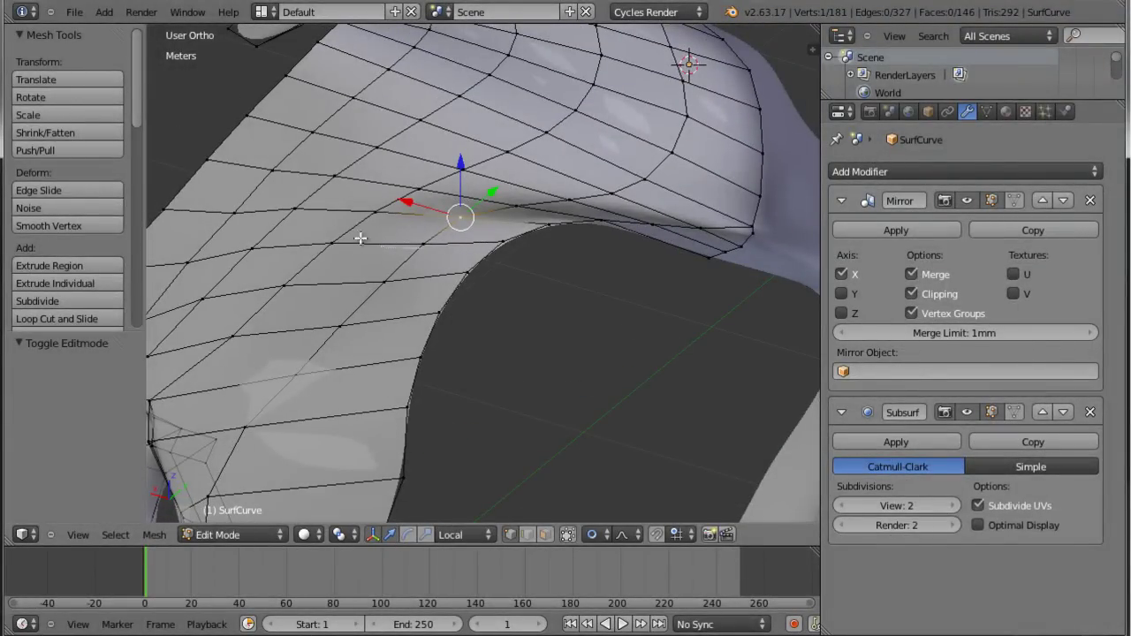
{"action": "left_click_drag", "start_coordinate": [439, 251], "coordinate": [471, 261]}
{"action": "right_click", "coordinate": [471, 262]}
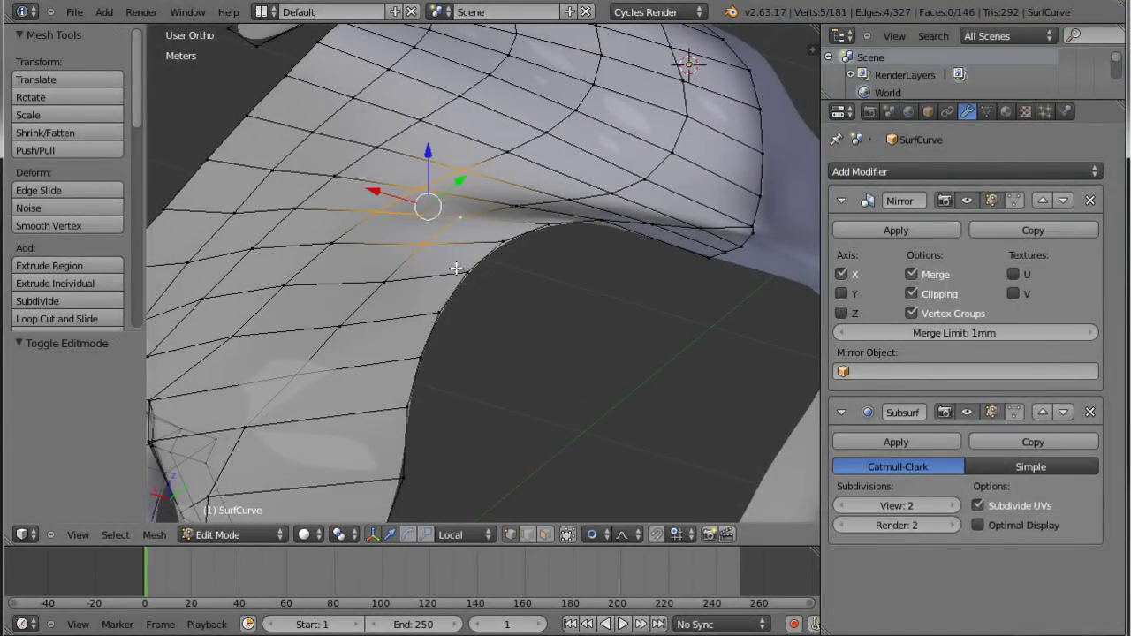
{"action": "left_click", "coordinate": [510, 225]}
{"action": "middle_click_drag", "start_coordinate": [492, 235], "coordinate": [543, 273]}
{"action": "key", "text": "w"}
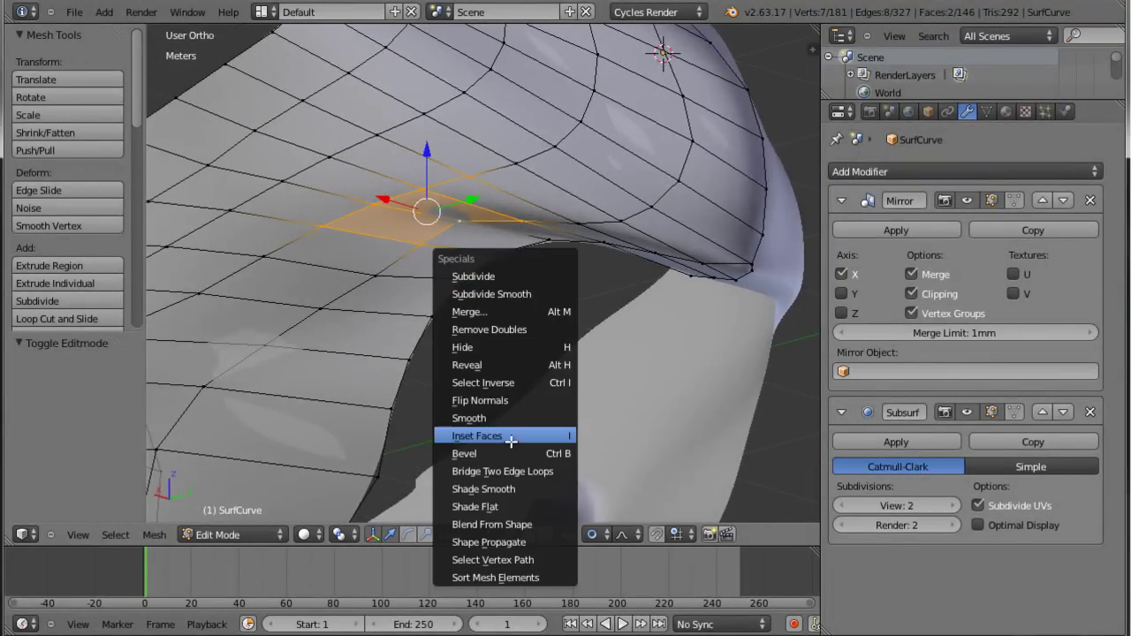
{"action": "left_click", "coordinate": [507, 418]}
{"action": "key", "text": "w"}
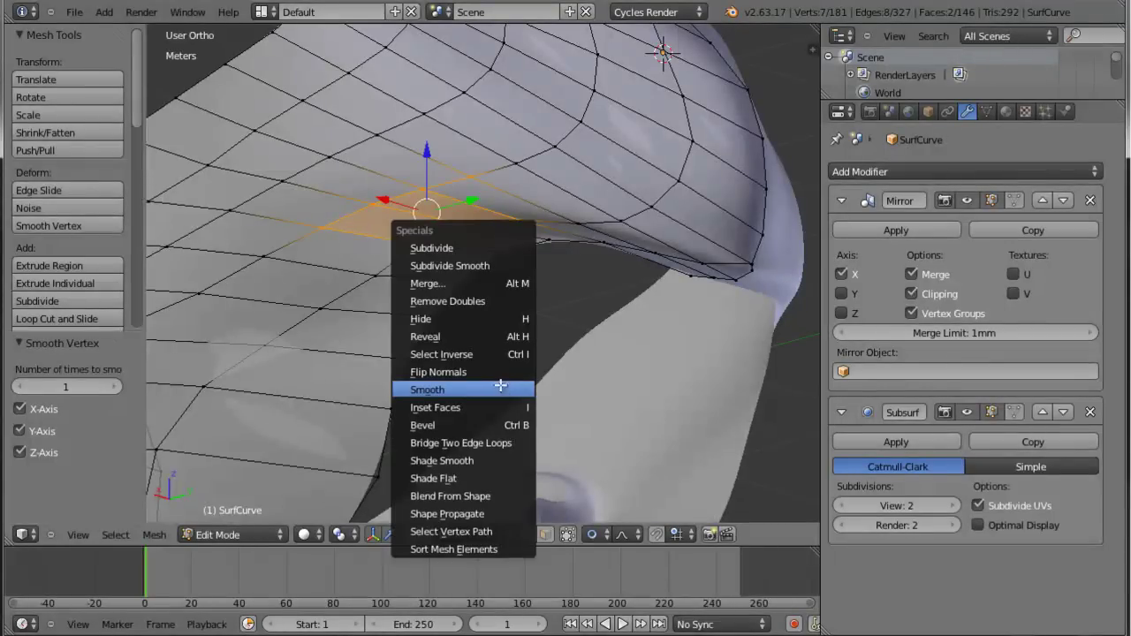
{"action": "left_click", "coordinate": [494, 389]}
{"action": "key", "text": "w"}
{"action": "left_click", "coordinate": [492, 389]}
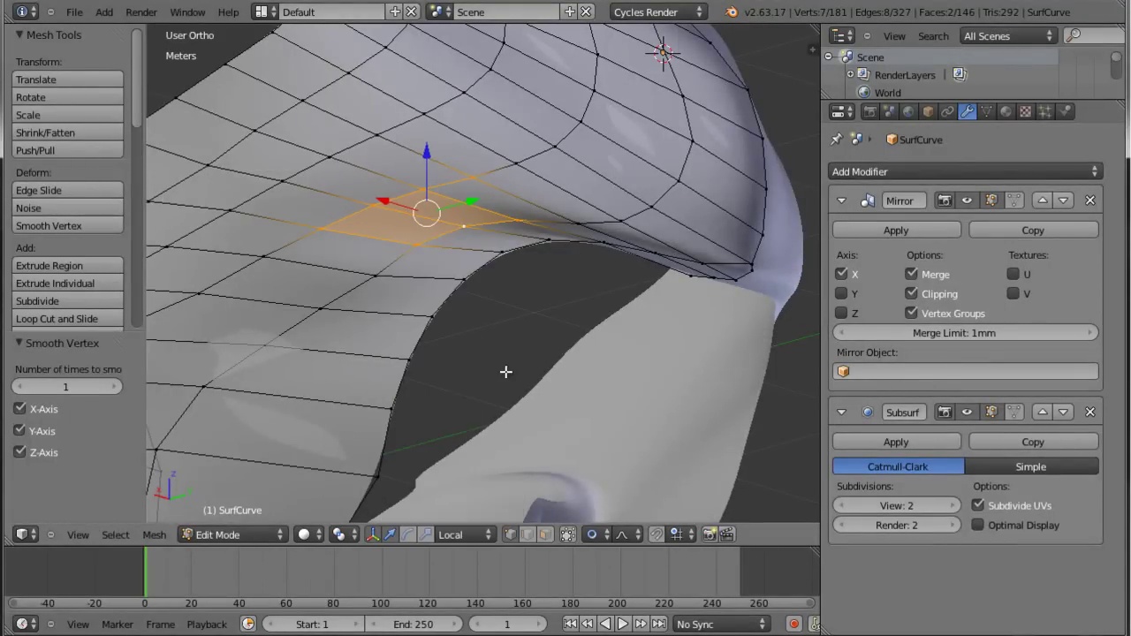
{"action": "middle_click_drag", "start_coordinate": [505, 373], "coordinate": [540, 351]}
{"action": "key", "text": "Tab"}
{"action": "scroll", "coordinate": [465, 318], "scroll_direction": "up", "scroll_amount": 3}
{"action": "scroll", "coordinate": [378, 258], "scroll_direction": "up", "scroll_amount": 2}
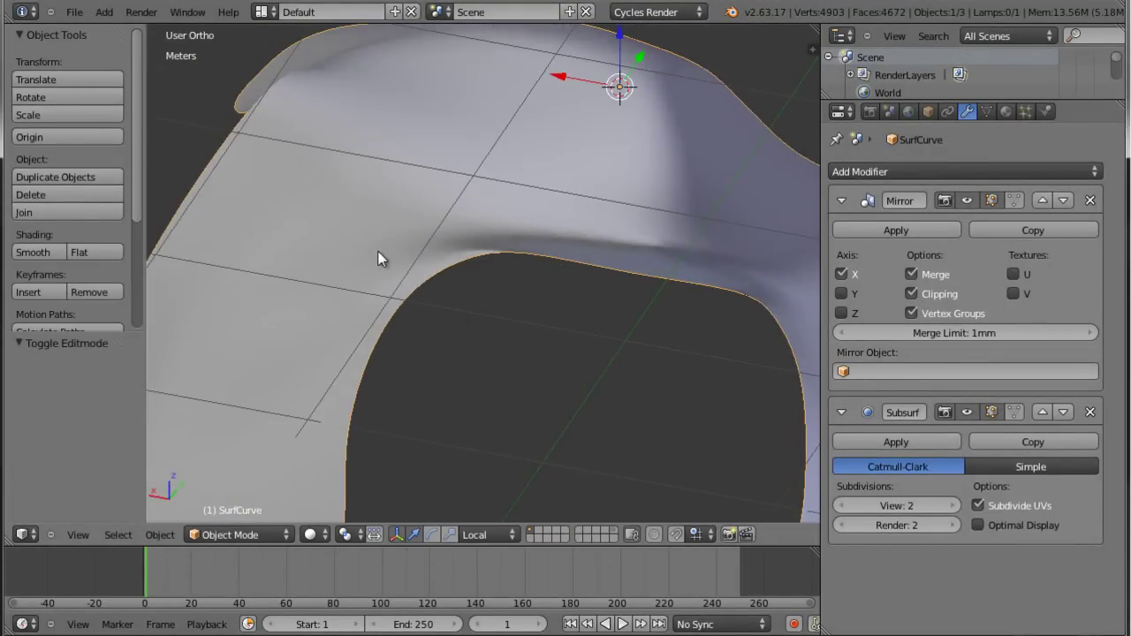
{"action": "mouse_move", "coordinate": [485, 278]}
{"action": "middle_mouse_down"}
{"action": "mouse_move", "coordinate": [409, 339]}
{"action": "mouse_move", "coordinate": [439, 352]}
{"action": "mouse_move", "coordinate": [493, 335]}
{"action": "mouse_move", "coordinate": [462, 288]}
{"action": "middle_mouse_up"}
{"action": "mouse_move", "coordinate": [571, 324]}
{"action": "middle_mouse_down"}
{"action": "mouse_move", "coordinate": [565, 265]}
{"action": "mouse_move", "coordinate": [581, 260]}
{"action": "mouse_move", "coordinate": [379, 245]}
{"action": "mouse_move", "coordinate": [430, 227]}
{"action": "middle_mouse_up"}
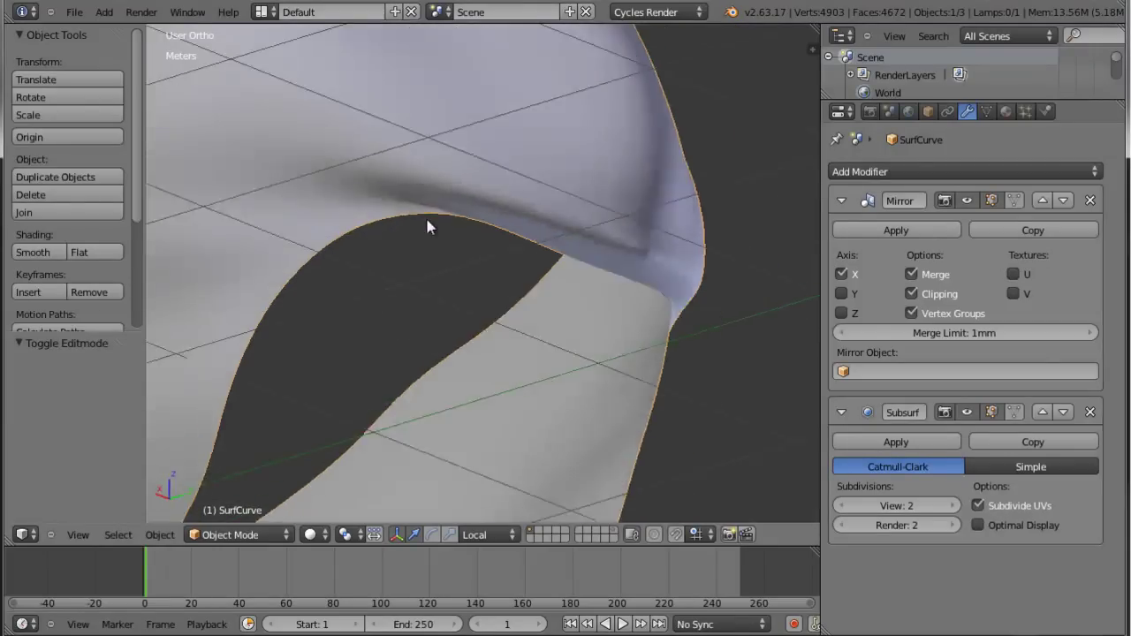
{"action": "scroll", "coordinate": [429, 227], "scroll_direction": "down", "scroll_amount": 3}
{"action": "mouse_move", "coordinate": [442, 283]}
{"action": "middle_mouse_down"}
{"action": "mouse_move", "coordinate": [719, 341]}
{"action": "mouse_move", "coordinate": [636, 397]}
{"action": "mouse_move", "coordinate": [612, 385]}
{"action": "middle_mouse_up"}
{"action": "key", "text": "Tab"}
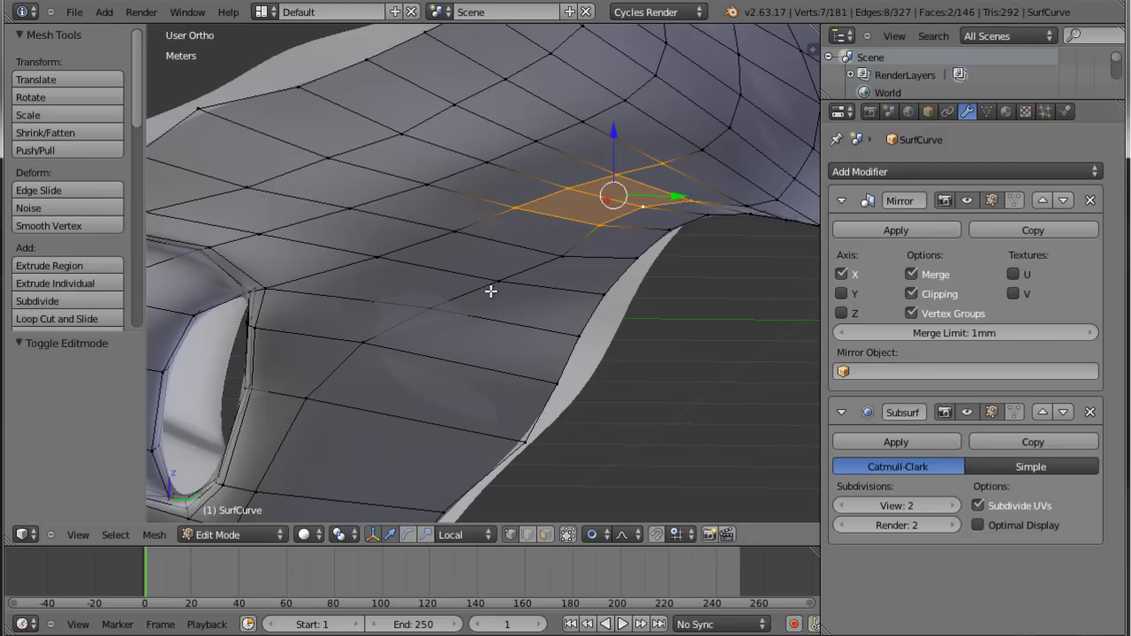
Select the faces above the side intake, with Limit selection to visible off, and smooth them twice.
{"action": "left_click_drag", "start_coordinate": [465, 399], "coordinate": [569, 331], "text": "ctrl"}
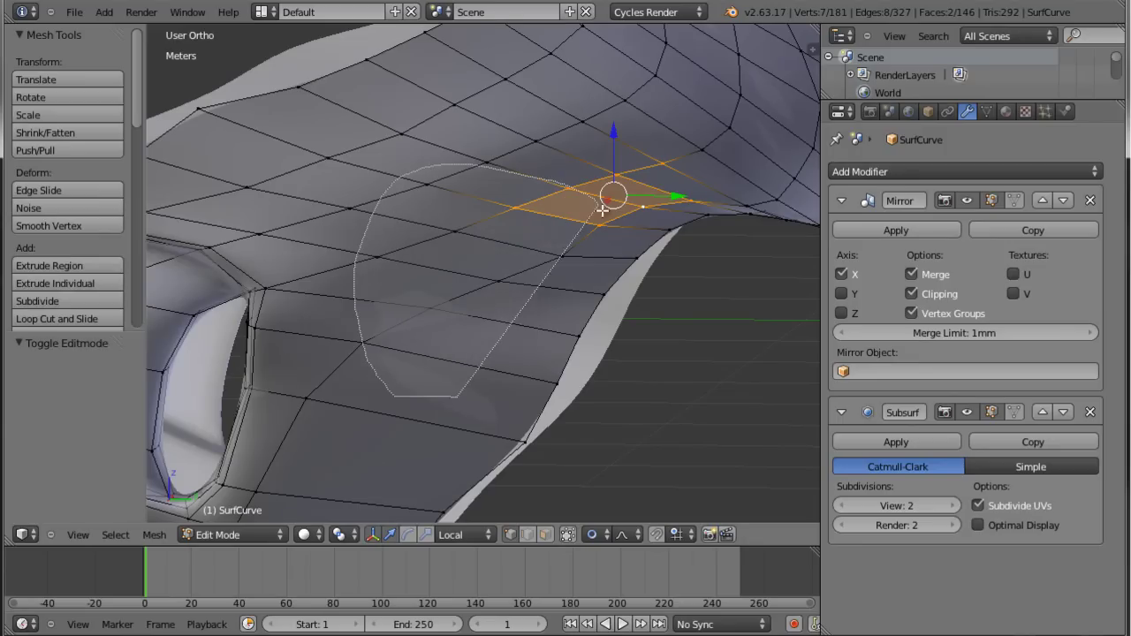
{"action": "mouse_move", "coordinate": [468, 395]}
{"action": "left_mouse_down", "text": "ctrl"}
{"action": "mouse_move", "coordinate": [610, 265]}
{"action": "mouse_move", "coordinate": [539, 325]}
{"action": "left_mouse_up", "text": "ctrl"}
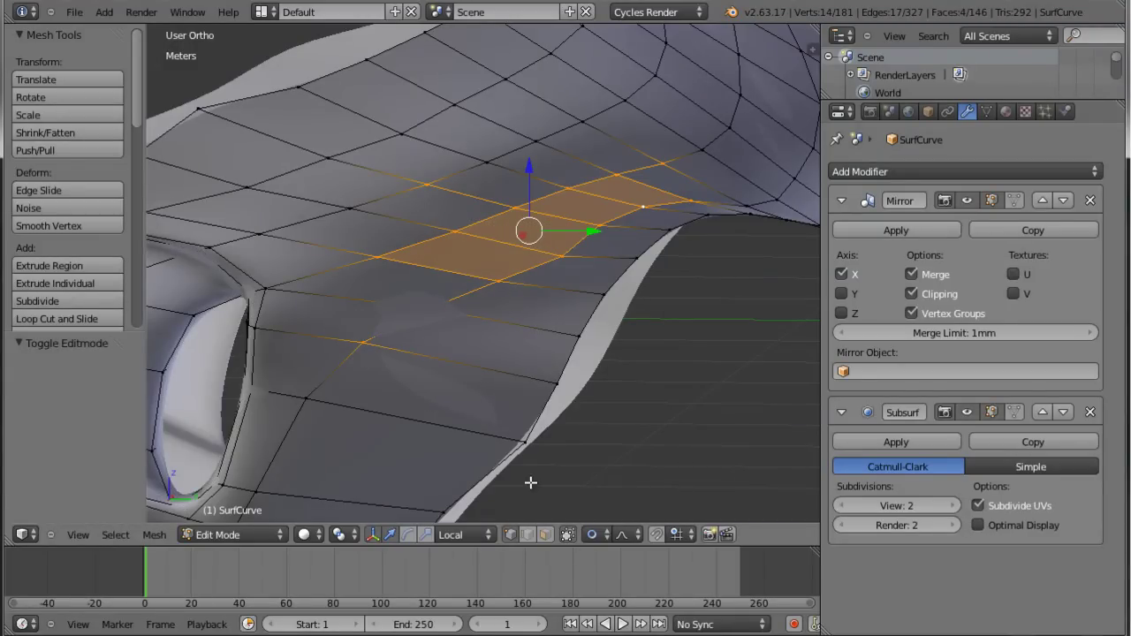
{"action": "left_click_drag", "start_coordinate": [345, 371], "coordinate": [556, 278], "text": "ctrl"}
{"action": "left_click", "coordinate": [566, 535]}
{"action": "key", "text": "w"}
{"action": "left_click", "coordinate": [527, 378]}
{"action": "left_click", "coordinate": [529, 375]}
{"action": "key", "text": "w"}
{"action": "left_click", "coordinate": [528, 375]}
Slide a vertex by the intake edge 0.238693 along its edge, then return to the right side view.
{"action": "right_click", "coordinate": [307, 410]}
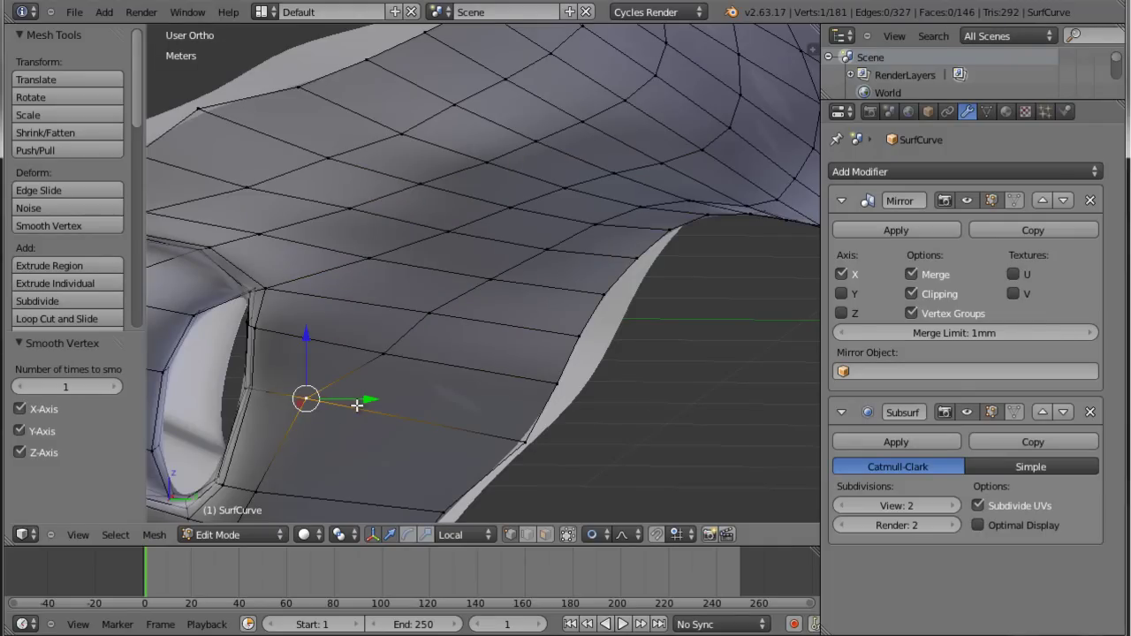
{"action": "key", "text": "shift+v"}
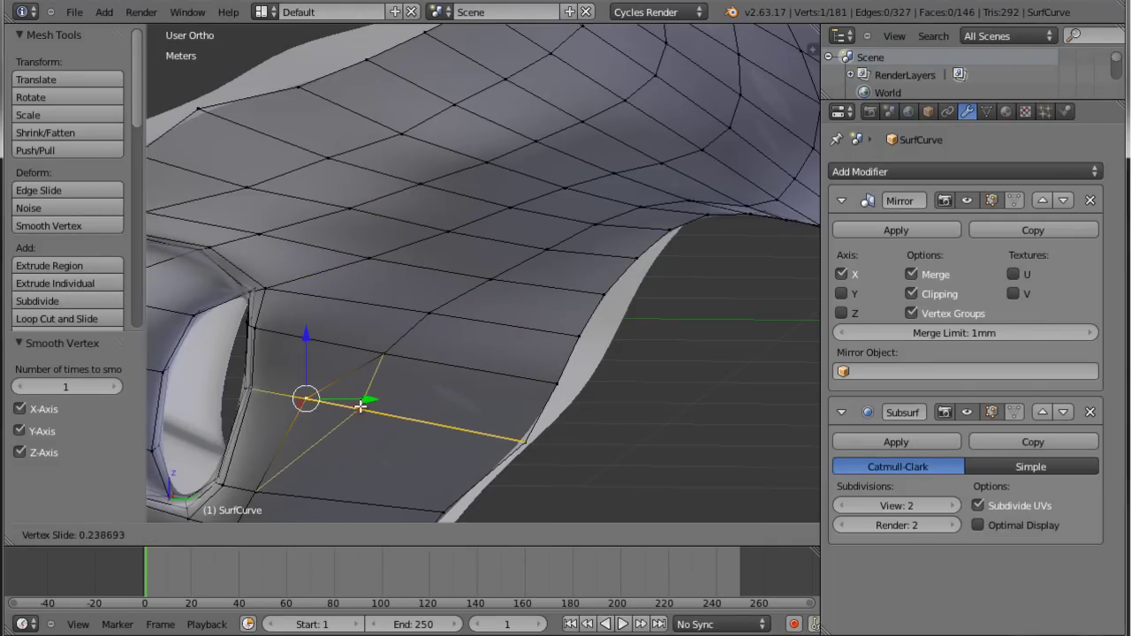
{"action": "left_click", "coordinate": [345, 405]}
{"action": "key", "text": "Tab"}
{"action": "mouse_move", "coordinate": [461, 377]}
{"action": "middle_mouse_down"}
{"action": "mouse_move", "coordinate": [612, 341]}
{"action": "mouse_move", "coordinate": [493, 316]}
{"action": "mouse_move", "coordinate": [375, 334]}
{"action": "mouse_move", "coordinate": [424, 345]}
{"action": "mouse_move", "coordinate": [535, 332]}
{"action": "mouse_move", "coordinate": [545, 312]}
{"action": "middle_mouse_up"}
{"action": "key", "text": "KP_3"}
Show the mesh as wireframe in Edit Mode and tick Optimal Display on the Subsurf modifier.
{"action": "scroll", "coordinate": [563, 281], "scroll_direction": "up", "scroll_amount": 4}
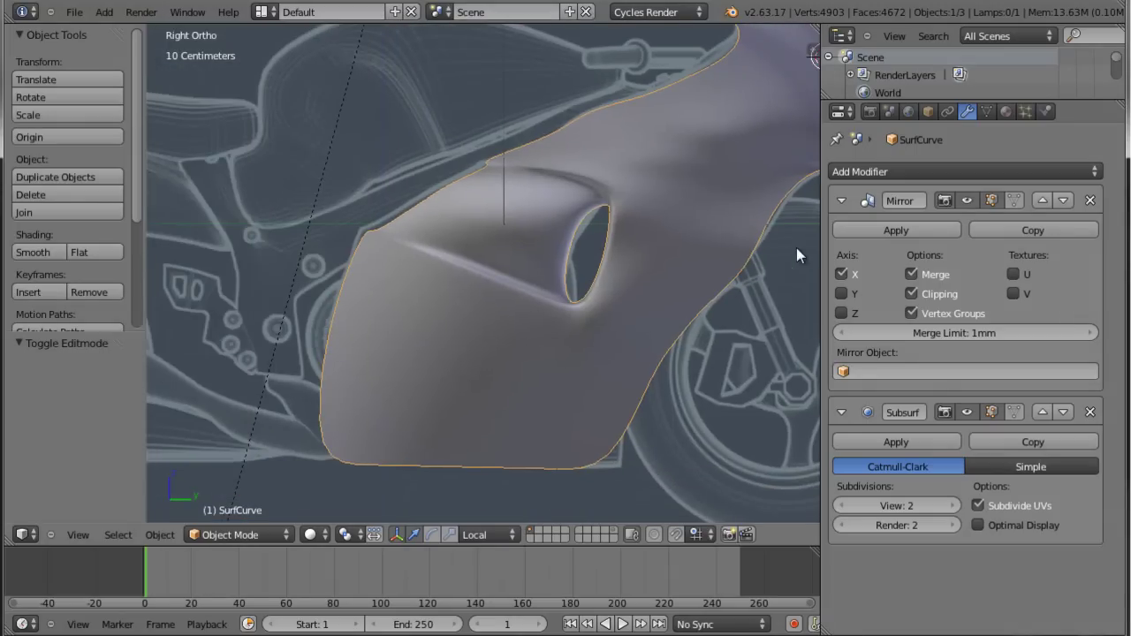
{"action": "key", "text": "Tab"}
{"action": "scroll", "coordinate": [584, 433], "scroll_direction": "up", "scroll_amount": 3}
{"action": "key", "text": "z"}
{"action": "scroll", "coordinate": [607, 449], "scroll_direction": "up", "scroll_amount": 2}
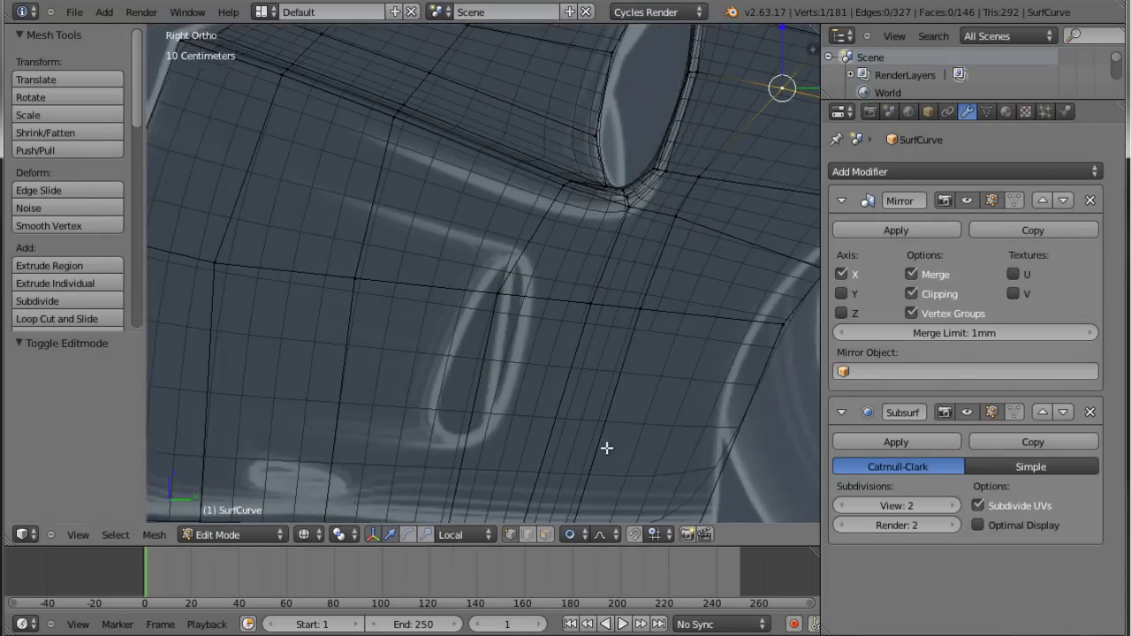
{"action": "scroll", "coordinate": [581, 411], "scroll_direction": "up", "scroll_amount": 3}
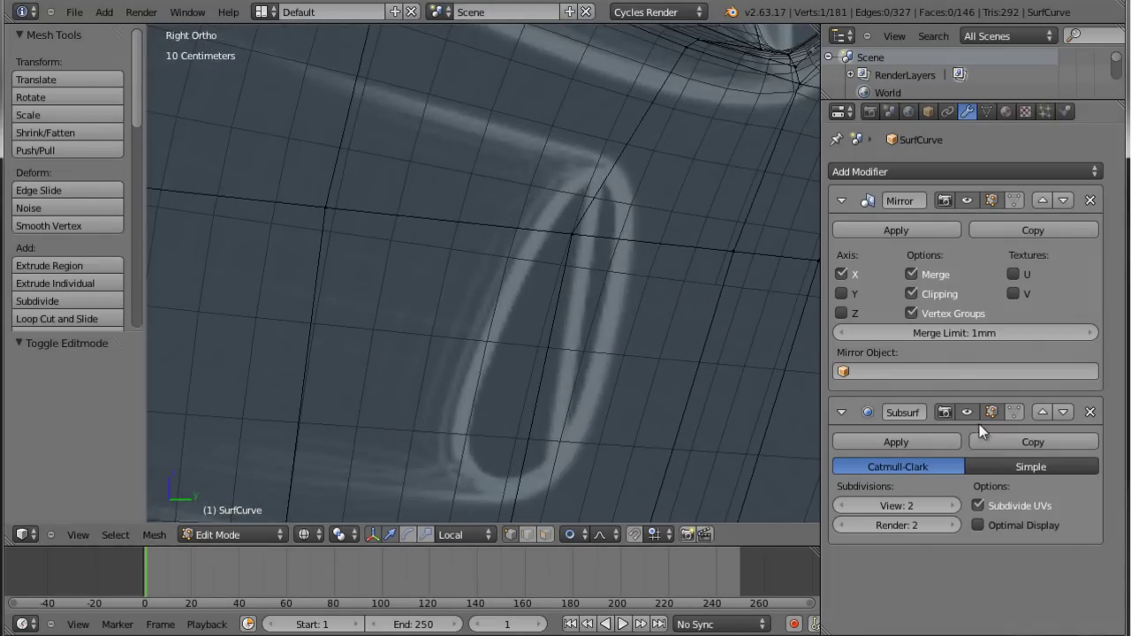
{"action": "left_click", "coordinate": [980, 526]}
{"action": "scroll", "coordinate": [595, 324], "scroll_direction": "down", "scroll_amount": 3}
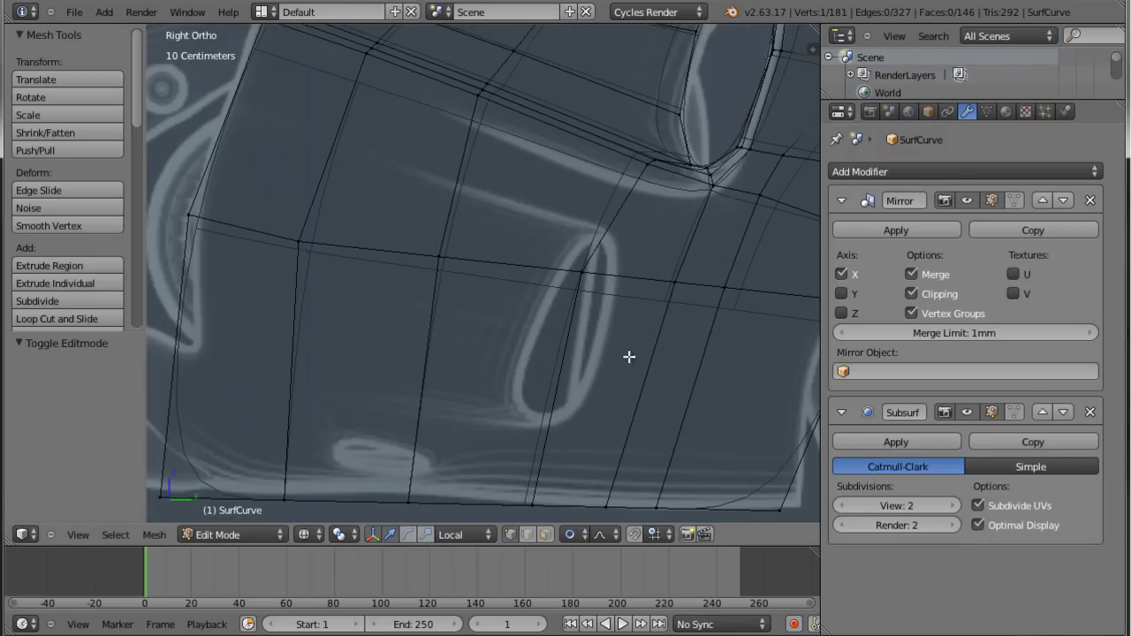
{"action": "scroll", "coordinate": [629, 357], "scroll_direction": "up", "scroll_amount": 2}
{"action": "scroll", "coordinate": [598, 309], "scroll_direction": "up", "scroll_amount": 2}
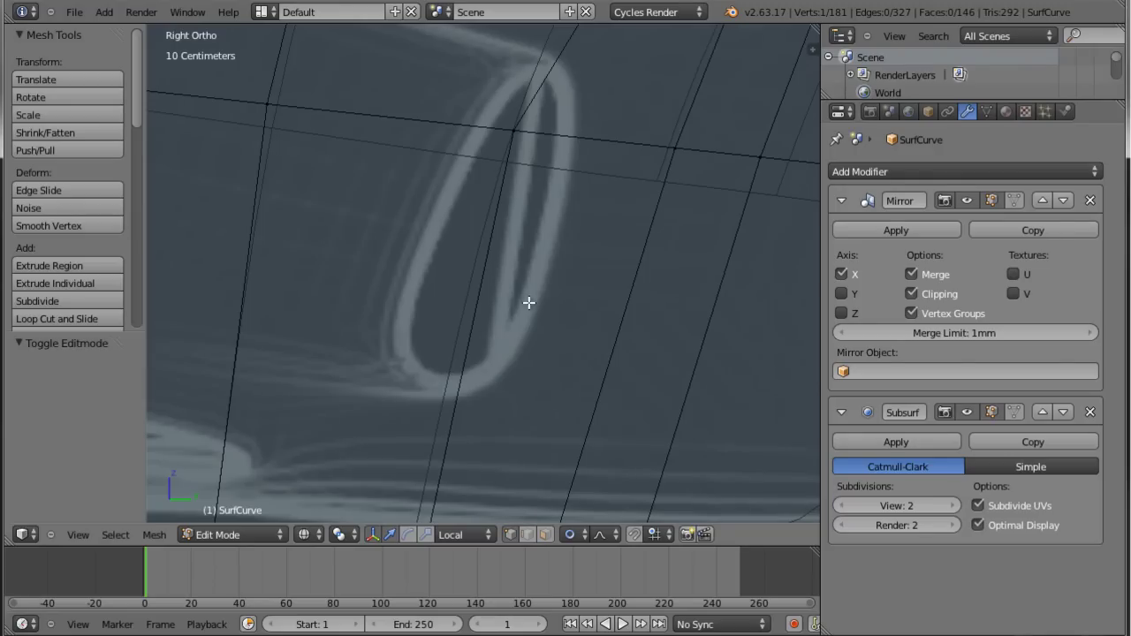
{"action": "scroll", "coordinate": [591, 224], "scroll_direction": "down", "scroll_amount": 1}
{"action": "scroll", "coordinate": [416, 353], "scroll_direction": "down", "scroll_amount": 1}
{"action": "scroll", "coordinate": [478, 314], "scroll_direction": "down", "scroll_amount": 1}
{"action": "scroll", "coordinate": [476, 315], "scroll_direction": "up", "scroll_amount": 3}
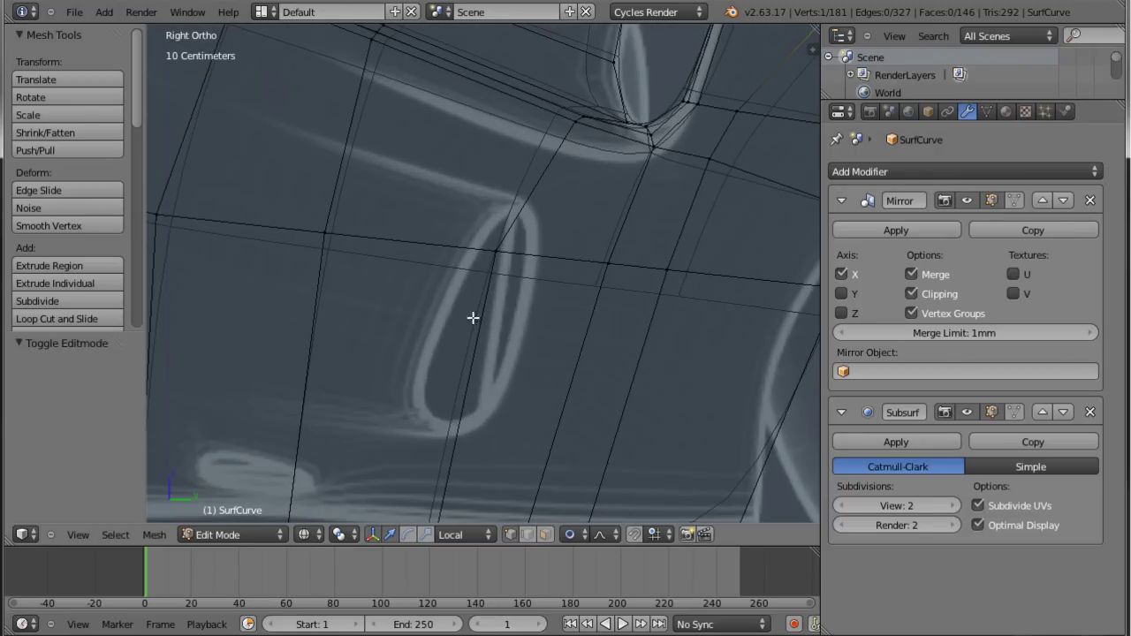
Knife-cut a closed loop of edges around the vent outline in the side panel.
{"action": "key", "text": "k"}
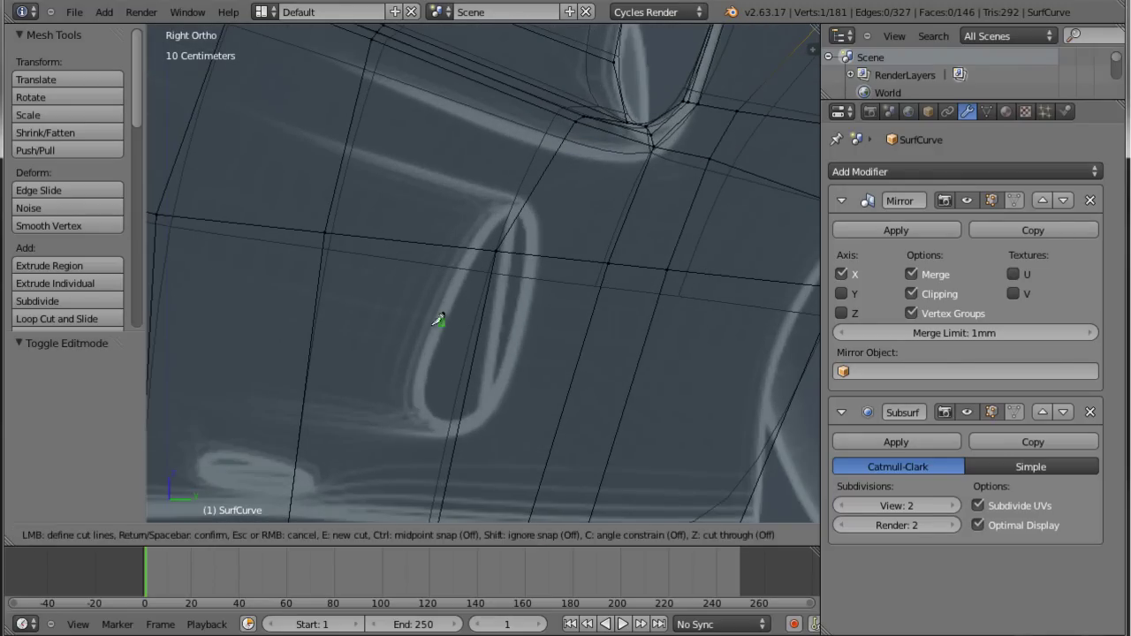
{"action": "left_click", "coordinate": [457, 433]}
{"action": "left_click", "coordinate": [418, 381]}
{"action": "left_click", "coordinate": [461, 248]}
{"action": "left_click", "coordinate": [524, 206]}
{"action": "left_click", "coordinate": [532, 256]}
{"action": "left_click", "coordinate": [509, 388]}
{"action": "left_click", "coordinate": [459, 431]}
{"action": "key", "text": "Return"}
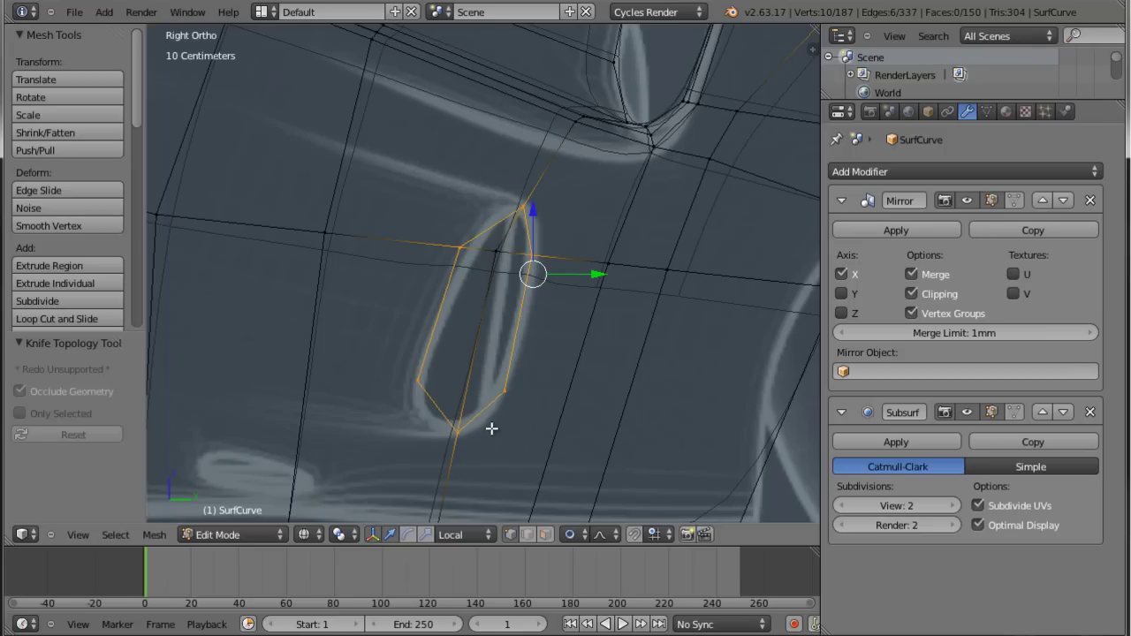
Select the four faces inside the vent outline in face mode and delete them.
{"action": "key", "text": "ctrl+Tab"}
{"action": "left_click", "coordinate": [438, 440]}
{"action": "right_click", "coordinate": [457, 381]}
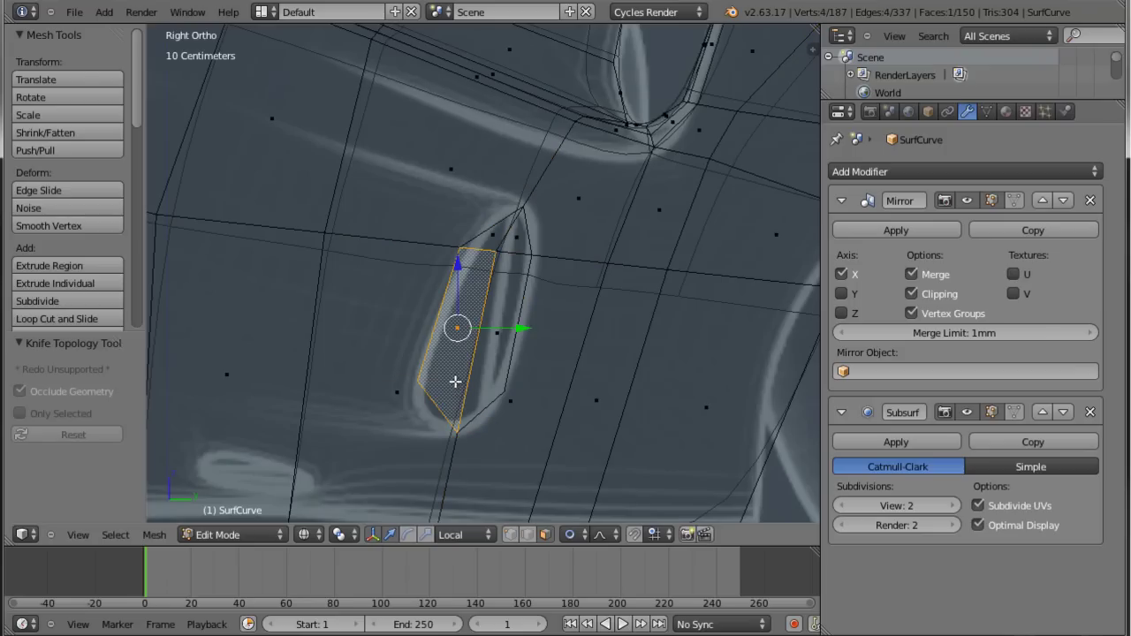
{"action": "right_click", "coordinate": [516, 237], "text": "shift"}
{"action": "right_click", "coordinate": [492, 234], "text": "shift"}
{"action": "right_click", "coordinate": [500, 328], "text": "shift"}
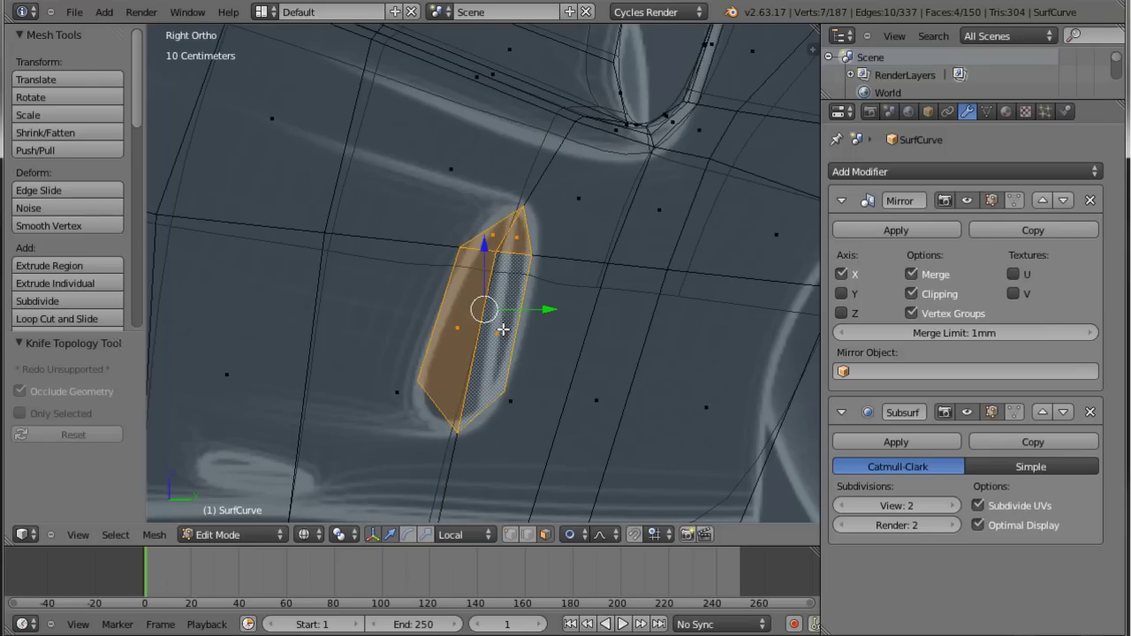
{"action": "key", "text": "x"}
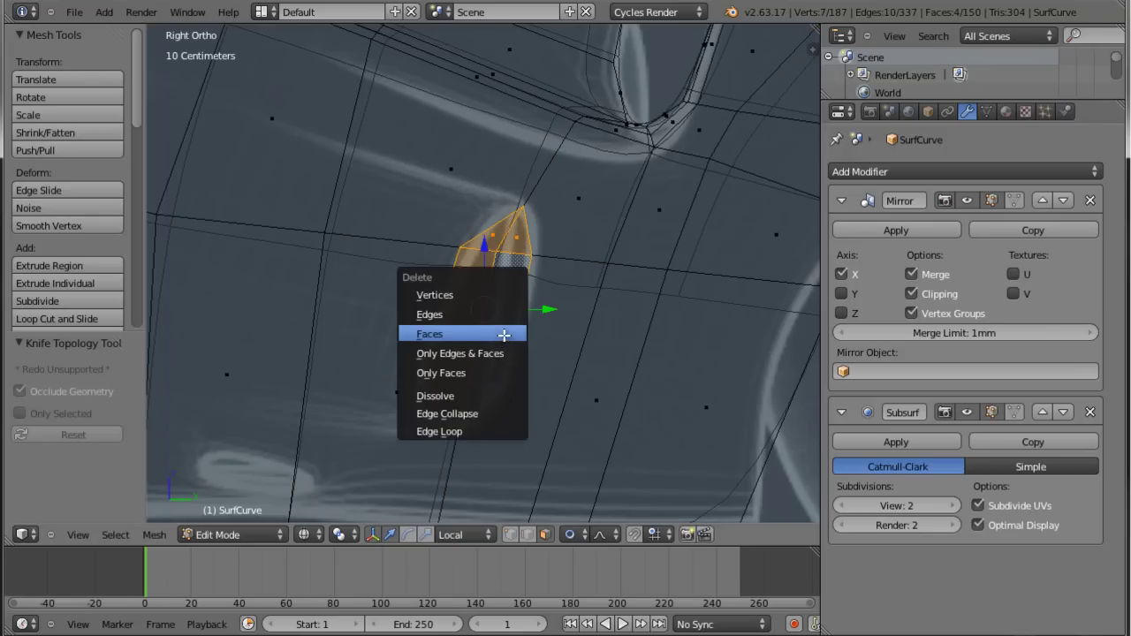
{"action": "left_click", "coordinate": [510, 341]}
{"action": "mouse_move", "coordinate": [536, 330]}
{"action": "middle_mouse_down"}
{"action": "mouse_move", "coordinate": [468, 327]}
{"action": "mouse_move", "coordinate": [585, 258]}
{"action": "middle_mouse_up"}
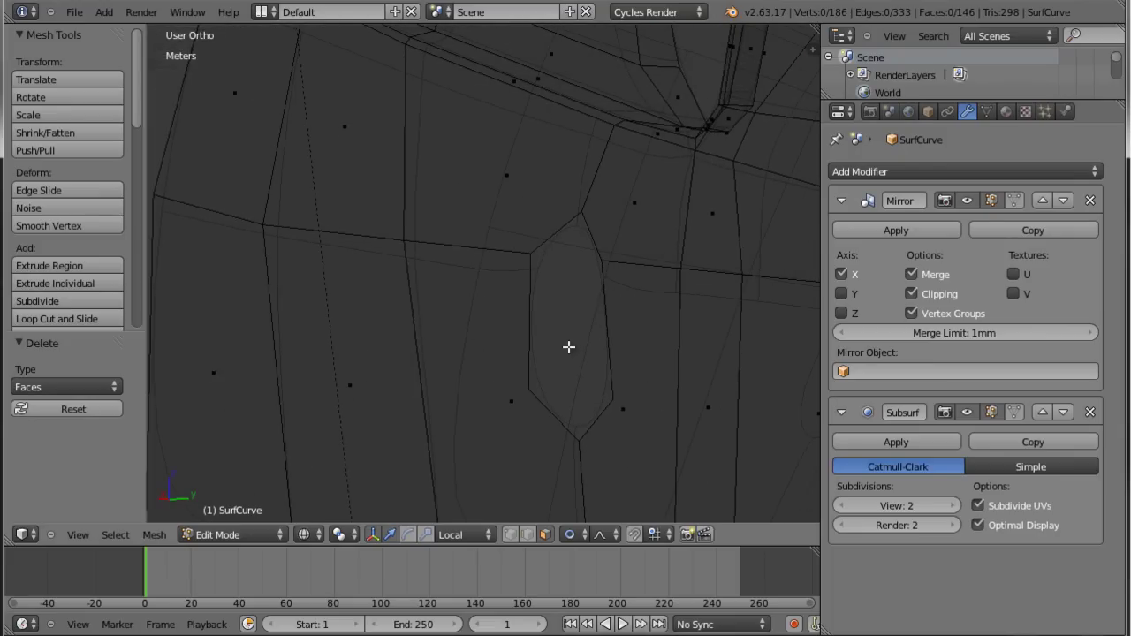
In edge select mode, select the full edge loop around the vent hole's rim.
{"action": "key", "text": "Tab"}
{"action": "key", "text": "Tab"}
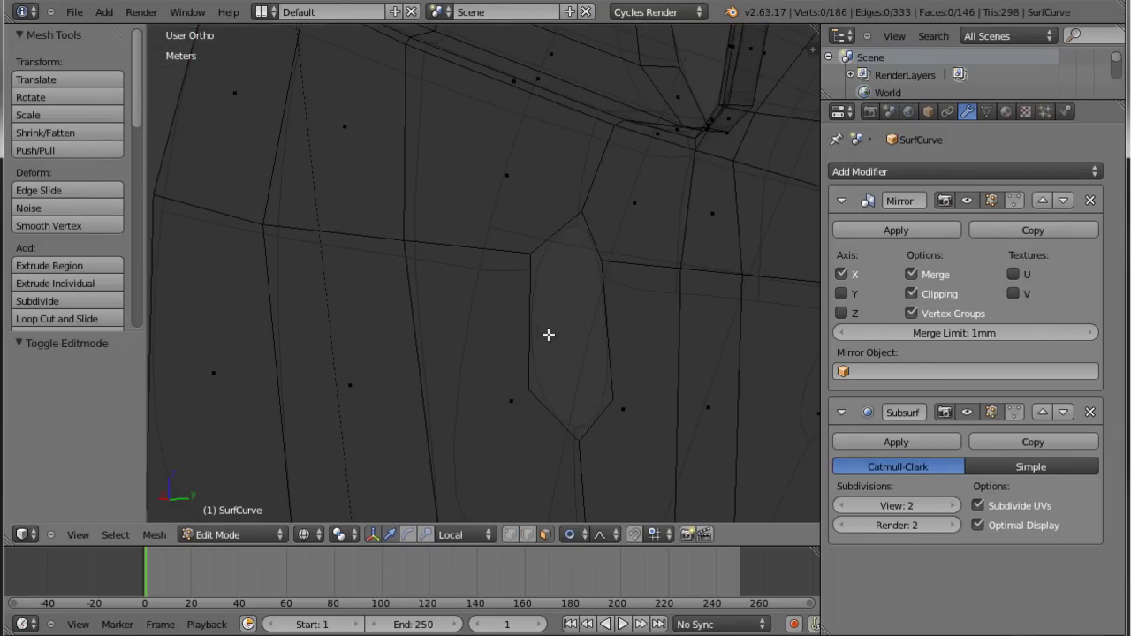
{"action": "mouse_move", "coordinate": [533, 334]}
{"action": "middle_mouse_down"}
{"action": "mouse_move", "coordinate": [576, 318]}
{"action": "mouse_move", "coordinate": [538, 313]}
{"action": "middle_mouse_up"}
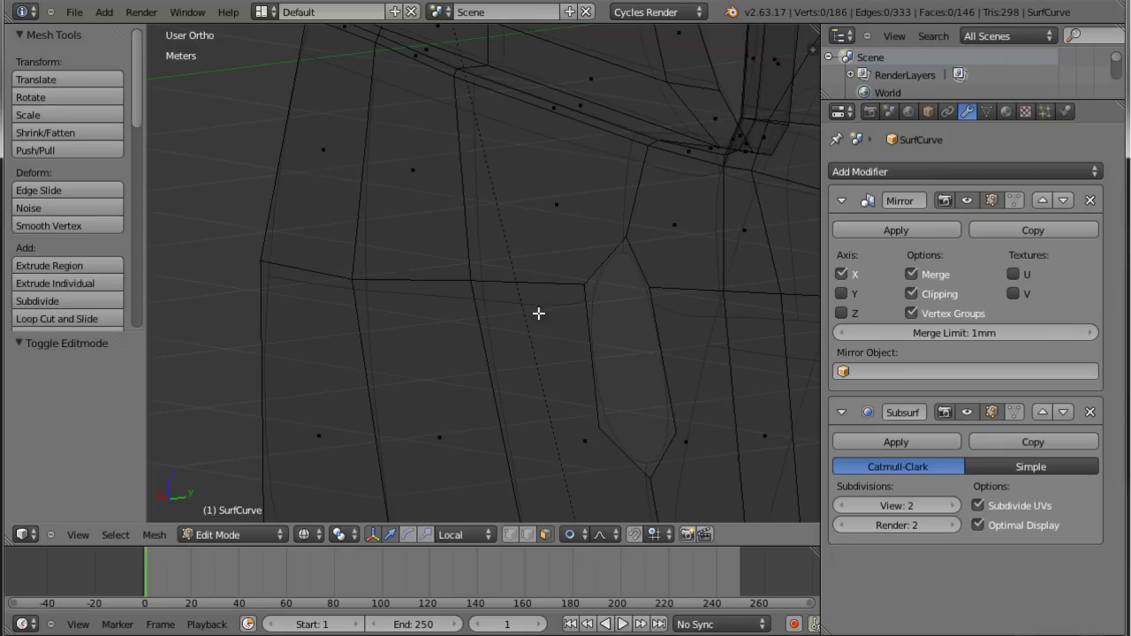
{"action": "key", "text": "ctrl+Tab"}
{"action": "key", "text": "2"}
{"action": "right_click", "coordinate": [588, 352], "text": "alt"}
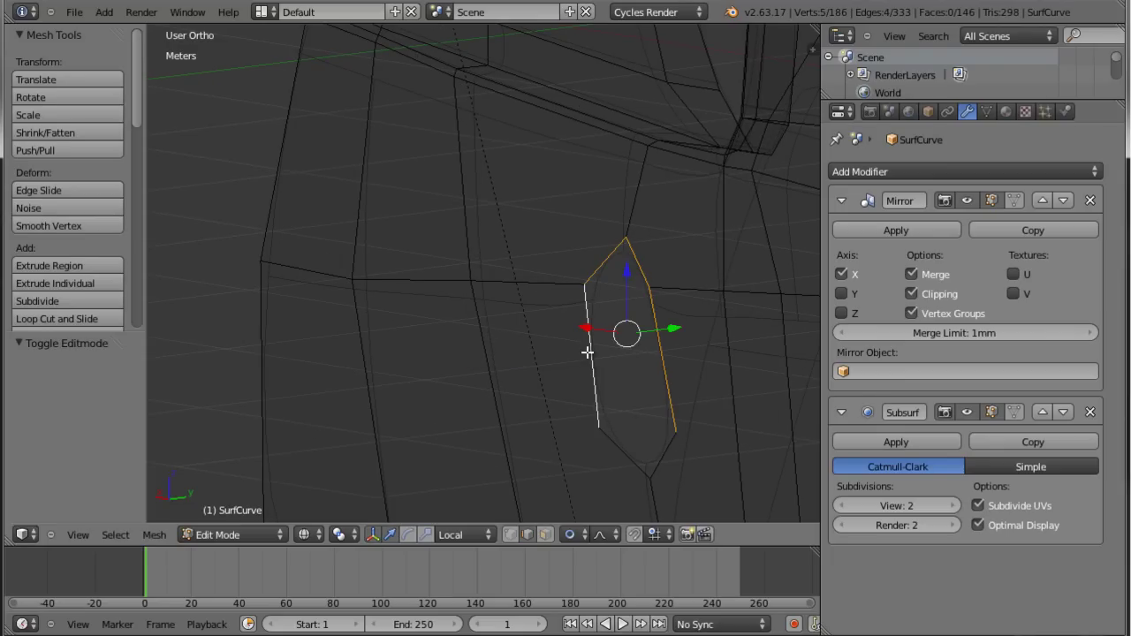
{"action": "right_click", "coordinate": [663, 453], "text": "shift"}
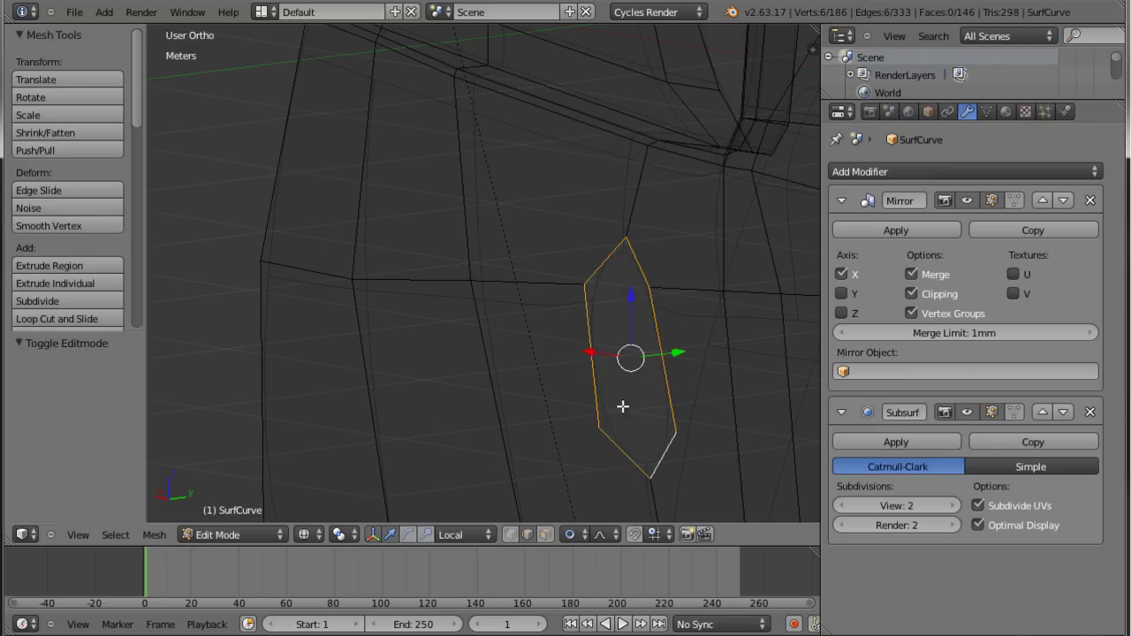
Extrude the rim inward about 8.76 cm along X into a tunnel and check it in solid shading.
{"action": "key", "text": "e"}
{"action": "key", "text": "y"}
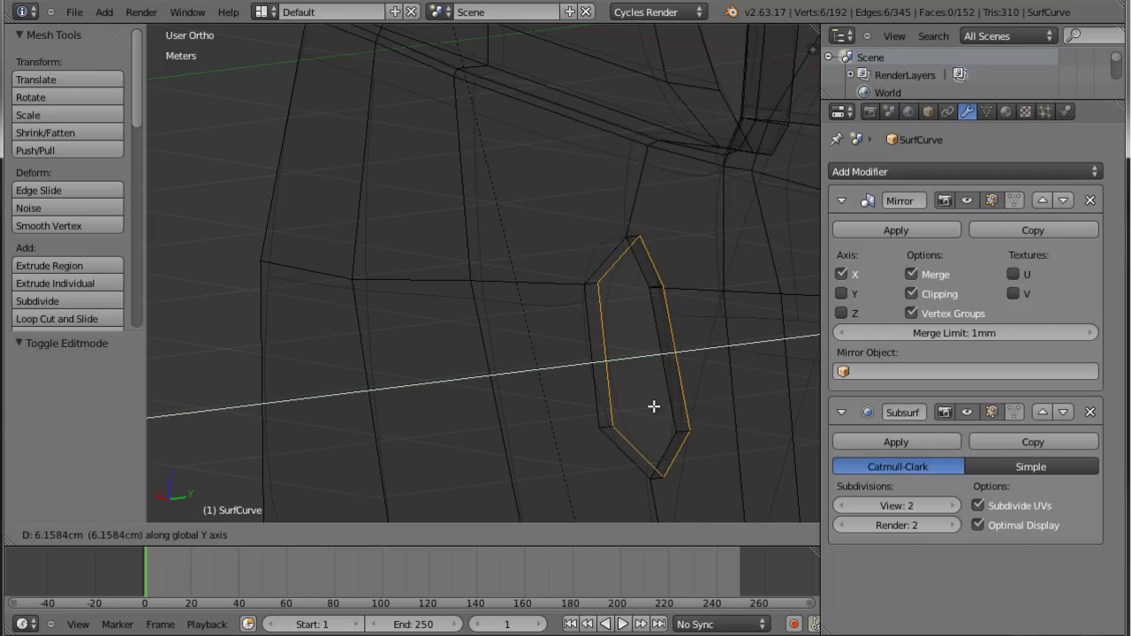
{"action": "key", "text": "x"}
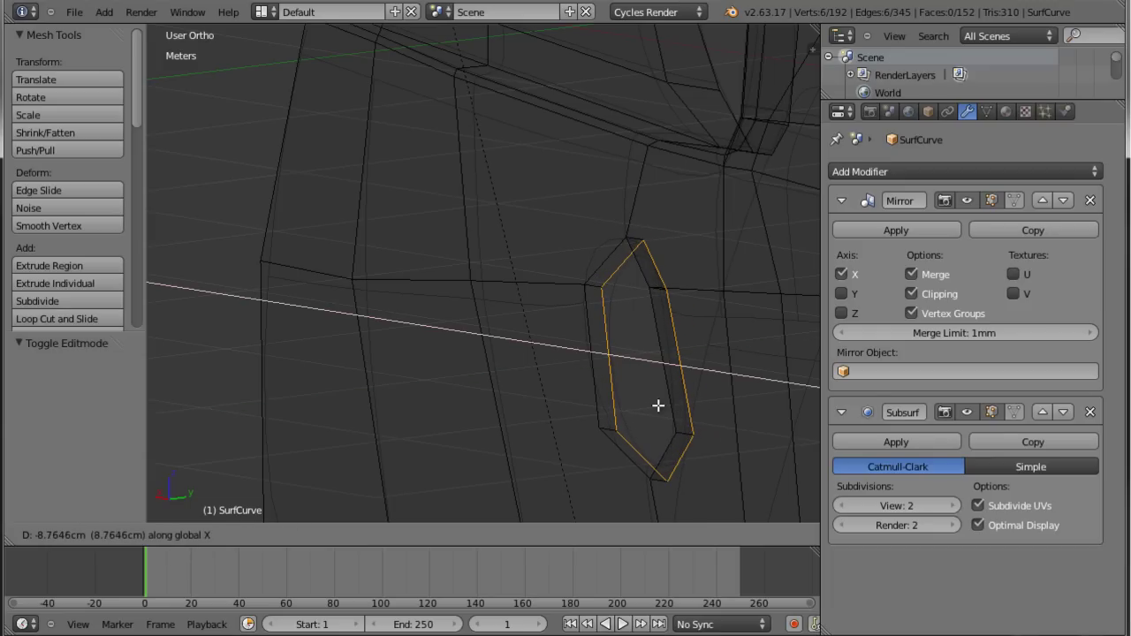
{"action": "left_click", "coordinate": [658, 406]}
{"action": "key", "text": "Tab"}
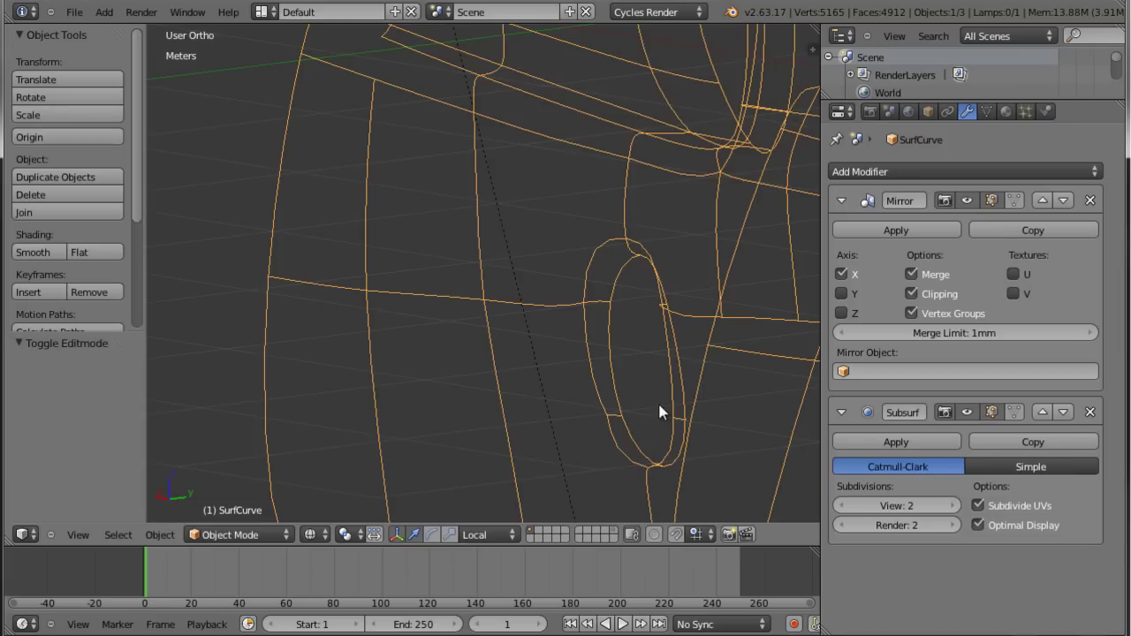
{"action": "key", "text": "z"}
{"action": "mouse_move", "coordinate": [649, 386]}
{"action": "middle_mouse_down"}
{"action": "mouse_move", "coordinate": [738, 372]}
{"action": "mouse_move", "coordinate": [681, 369]}
{"action": "mouse_move", "coordinate": [682, 389]}
{"action": "mouse_move", "coordinate": [694, 392]}
{"action": "middle_mouse_up"}
{"action": "key", "text": "Tab"}
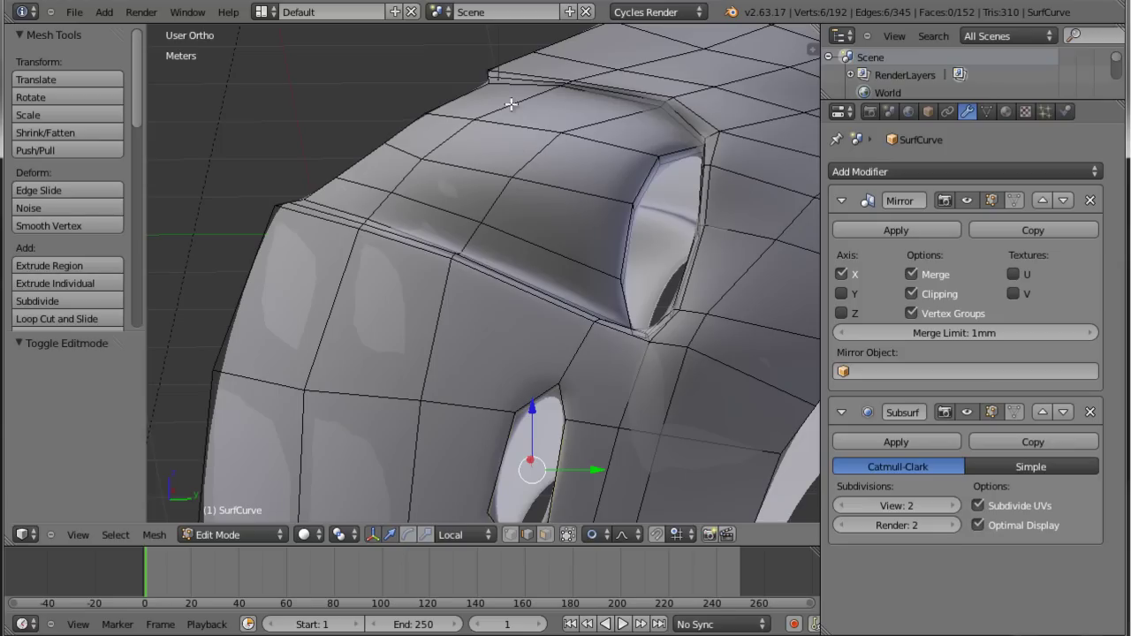
Select a short run of roof boundary vertices near the vent opening.
{"action": "scroll", "coordinate": [488, 138], "scroll_direction": "up", "scroll_amount": 2}
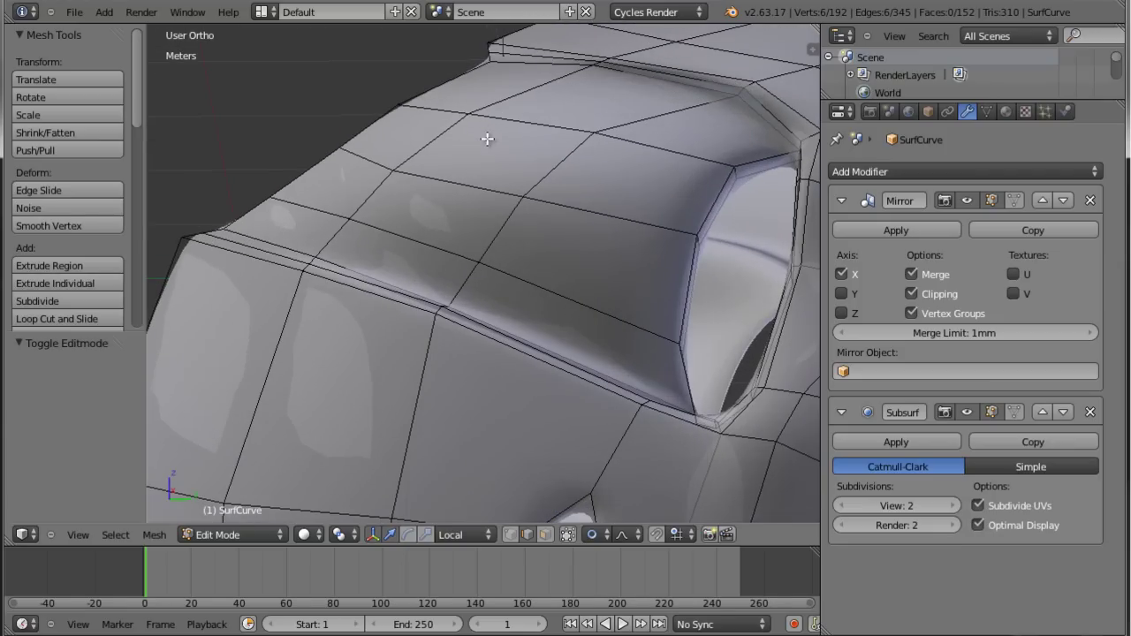
{"action": "middle_click_drag", "start_coordinate": [593, 436], "coordinate": [583, 235], "text": "shift"}
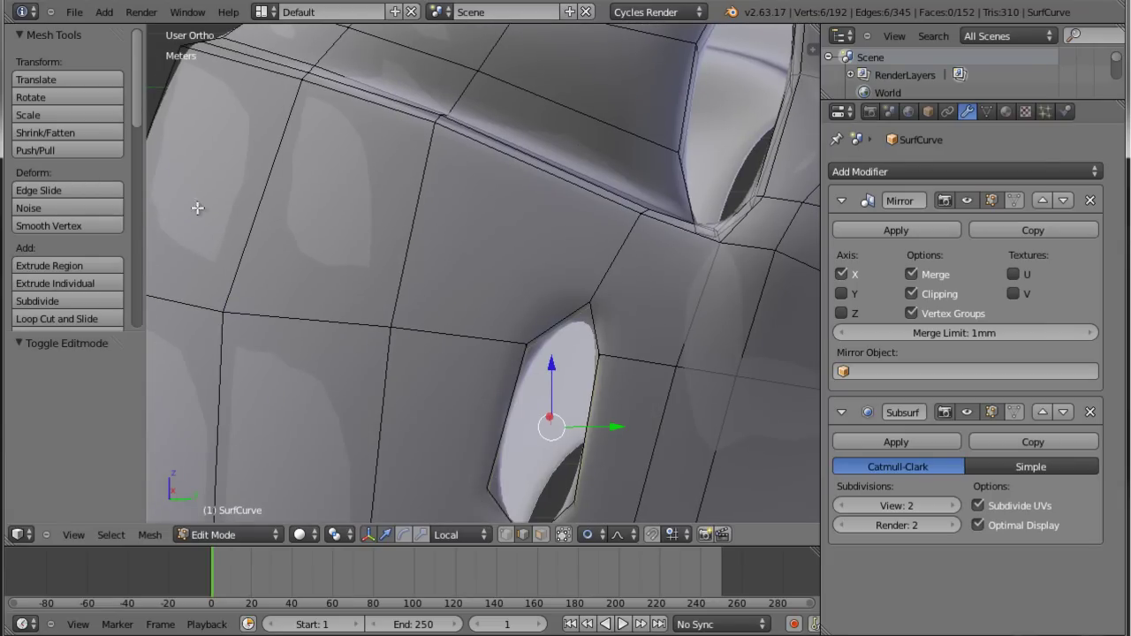
{"action": "middle_click_drag", "start_coordinate": [603, 498], "coordinate": [639, 451], "text": "shift"}
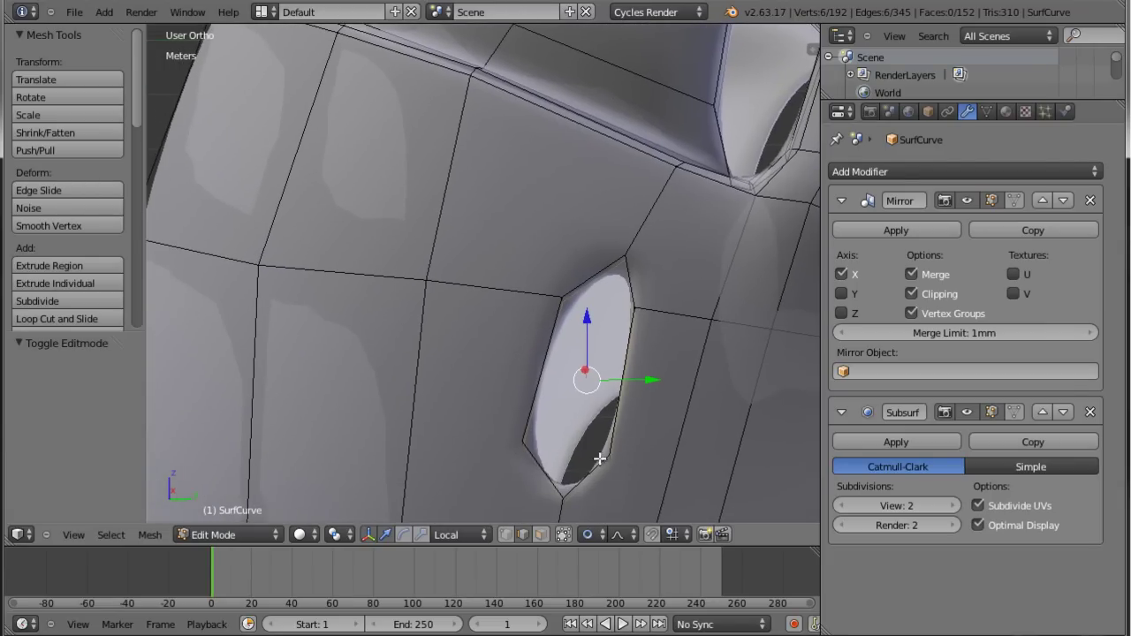
{"action": "mouse_move", "coordinate": [734, 239]}
{"action": "middle_mouse_down"}
{"action": "mouse_move", "coordinate": [629, 263]}
{"action": "mouse_move", "coordinate": [459, 245]}
{"action": "middle_mouse_up"}
{"action": "right_click", "coordinate": [270, 329], "text": "alt"}
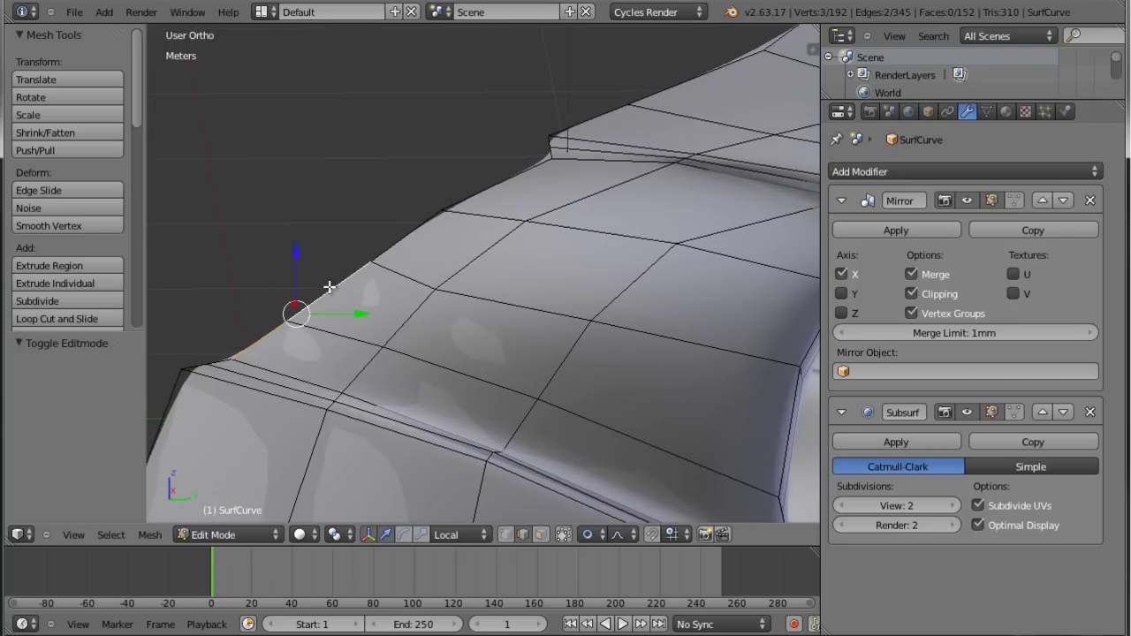
{"action": "right_click", "coordinate": [428, 214], "text": "shift"}
Move the roof-edge vertices about 8.64 cm with smooth proportional falloff shrunk to 0.05.
{"action": "key", "text": "g"}
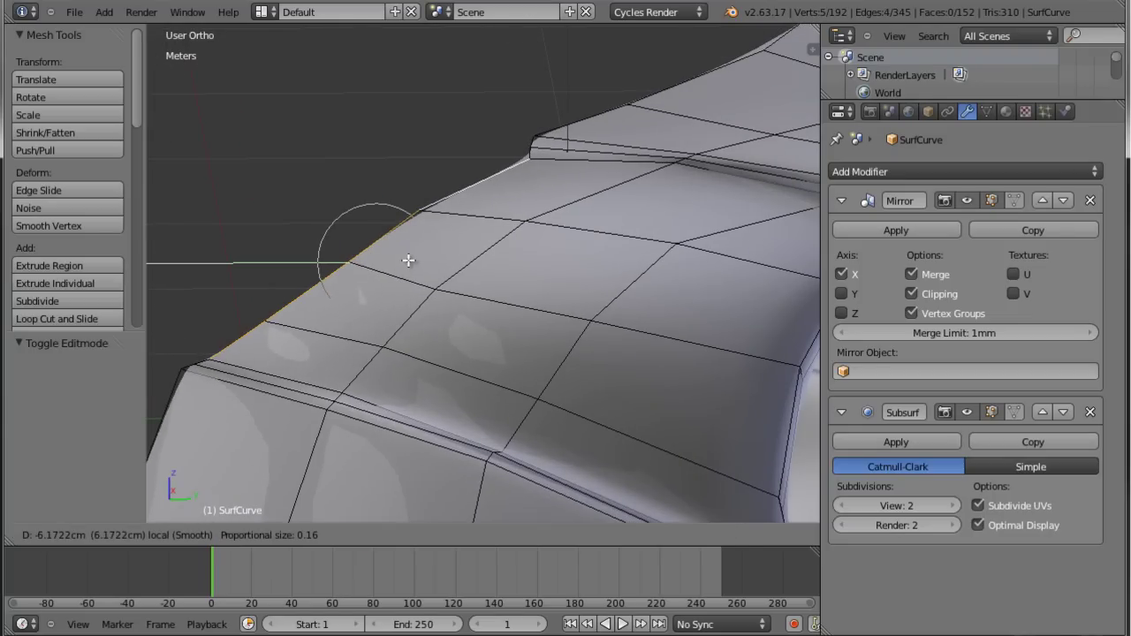
{"action": "scroll", "coordinate": [407, 259], "scroll_direction": "up", "scroll_amount": 3}
{"action": "scroll", "coordinate": [403, 257], "scroll_direction": "up", "scroll_amount": 4}
{"action": "scroll", "coordinate": [400, 257], "scroll_direction": "up", "scroll_amount": 4}
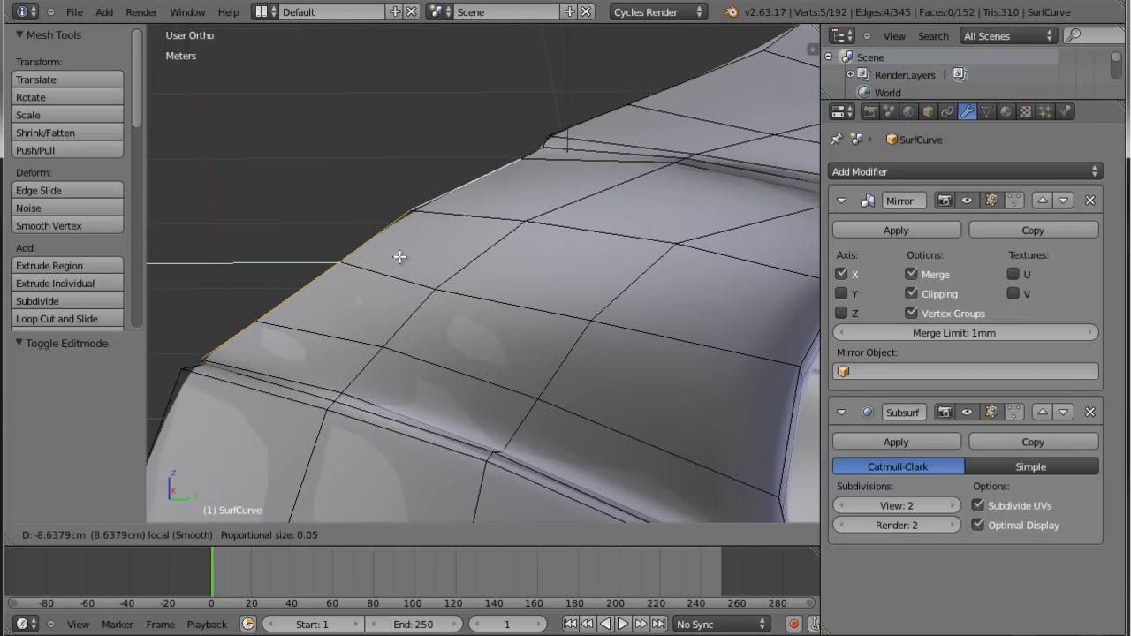
{"action": "left_click", "coordinate": [400, 256]}
{"action": "mouse_move", "coordinate": [400, 257]}
{"action": "middle_mouse_down"}
{"action": "mouse_move", "coordinate": [576, 297]}
{"action": "mouse_move", "coordinate": [591, 337]}
{"action": "mouse_move", "coordinate": [543, 347]}
{"action": "mouse_move", "coordinate": [727, 376]}
{"action": "mouse_move", "coordinate": [706, 323]}
{"action": "mouse_move", "coordinate": [533, 425]}
{"action": "mouse_move", "coordinate": [649, 207]}
{"action": "middle_mouse_up"}
{"action": "key", "text": "Tab"}
{"action": "key", "text": "Tab"}
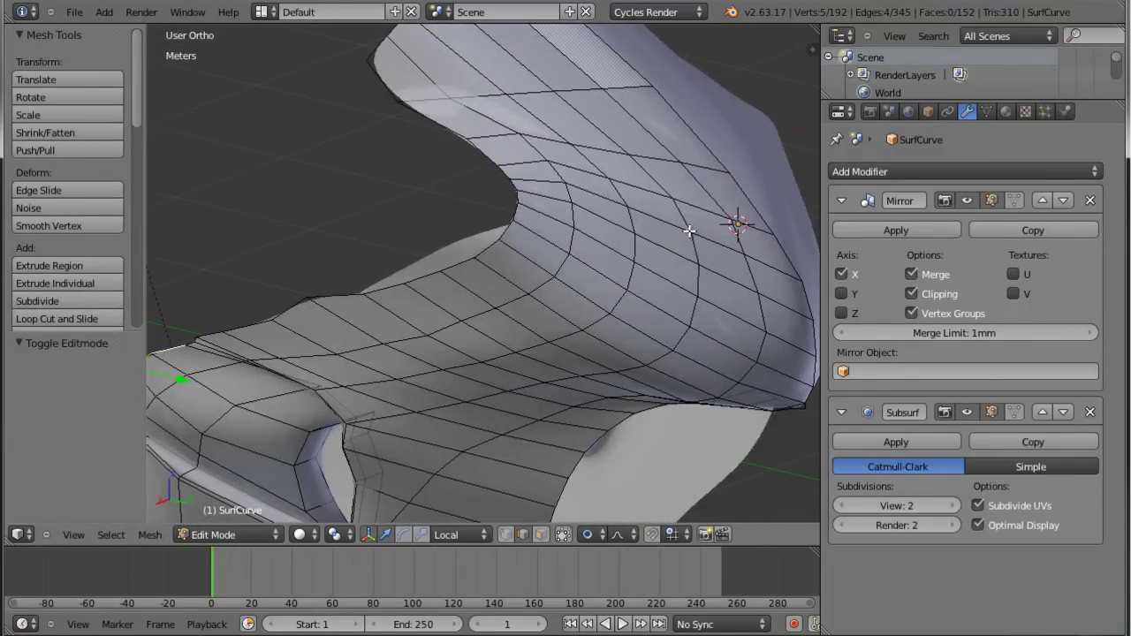
From the back view in vertex mode, raise the top outline vertex about 6.3 cm along Z.
{"action": "key", "text": "ctrl+KP_1"}
{"action": "middle_click_drag", "start_coordinate": [618, 277], "coordinate": [366, 298], "text": "shift"}
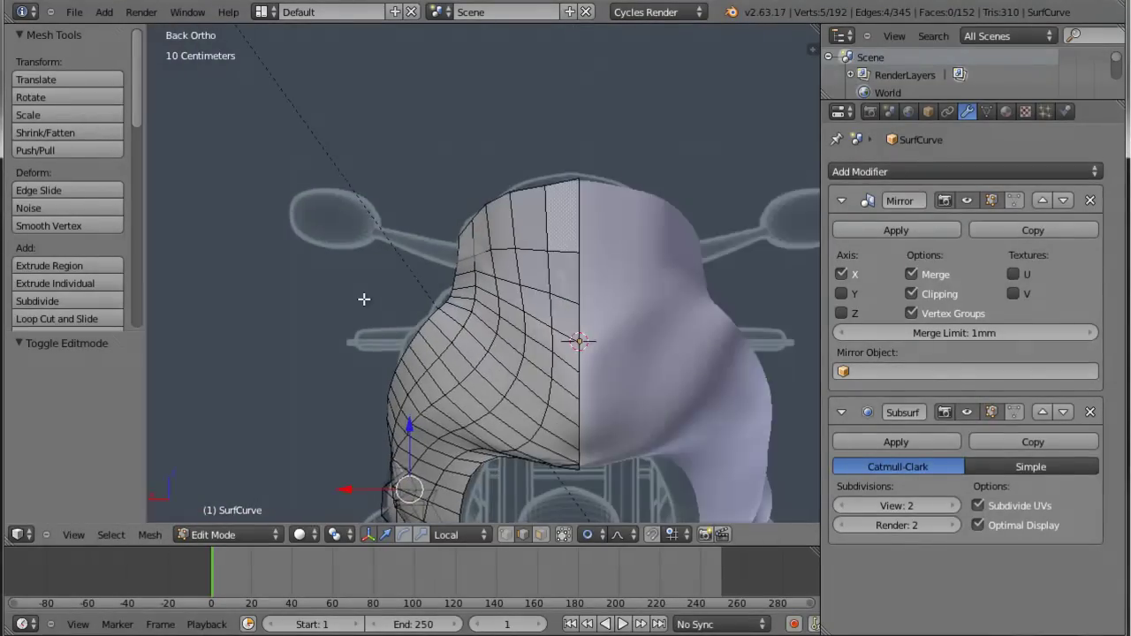
{"action": "scroll", "coordinate": [389, 303], "scroll_direction": "up", "scroll_amount": 1}
{"action": "scroll", "coordinate": [424, 311], "scroll_direction": "up", "scroll_amount": 3}
{"action": "scroll", "coordinate": [510, 209], "scroll_direction": "up", "scroll_amount": 2}
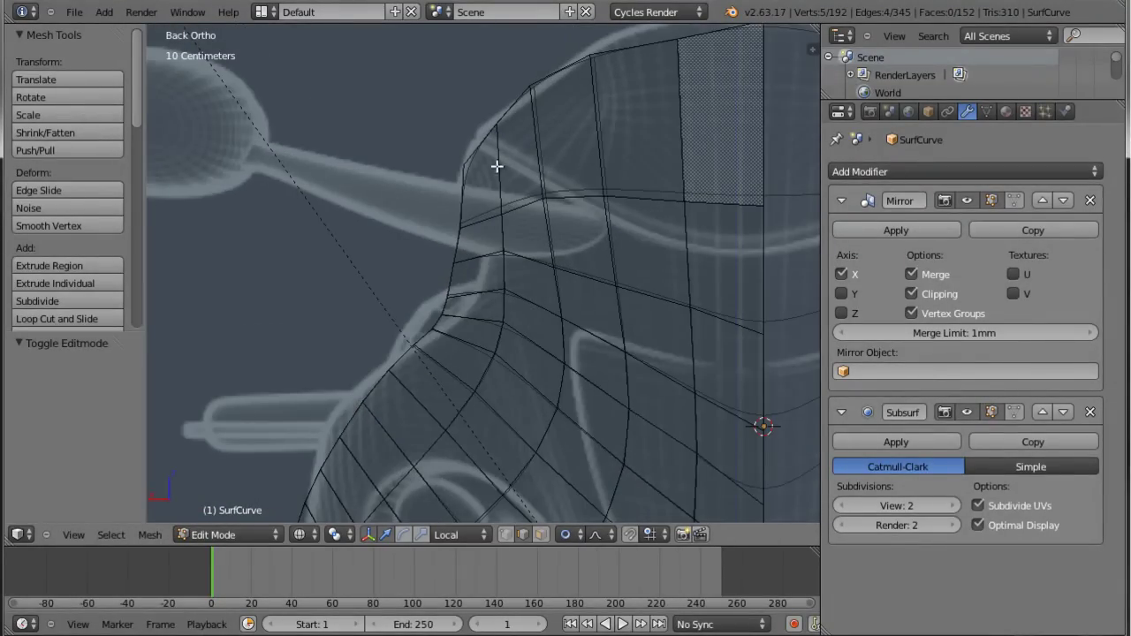
{"action": "middle_click_drag", "start_coordinate": [734, 242], "coordinate": [638, 312], "text": "shift"}
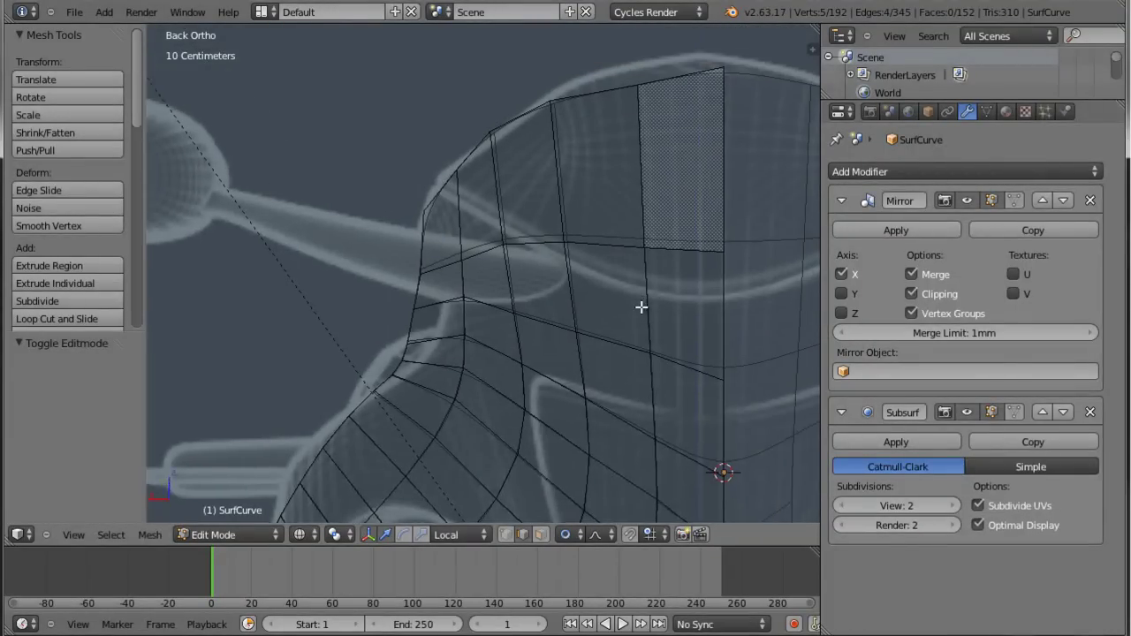
{"action": "key", "text": "ctrl+Tab"}
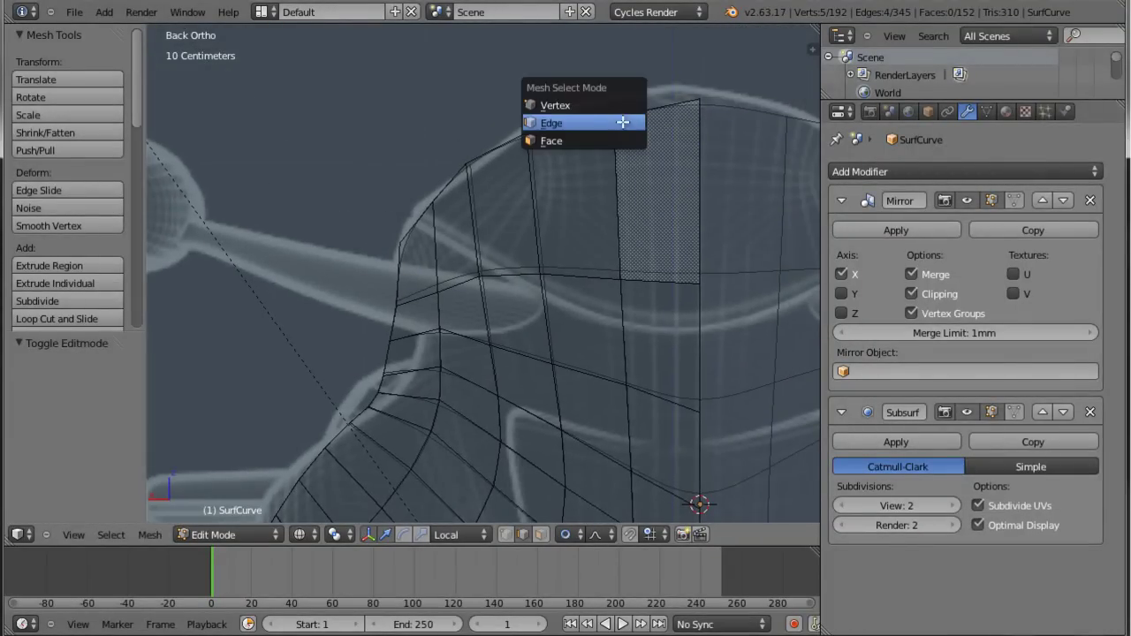
{"action": "left_click", "coordinate": [611, 114]}
{"action": "right_click", "coordinate": [614, 117]}
{"action": "key", "text": "g"}
{"action": "key", "text": "z"}
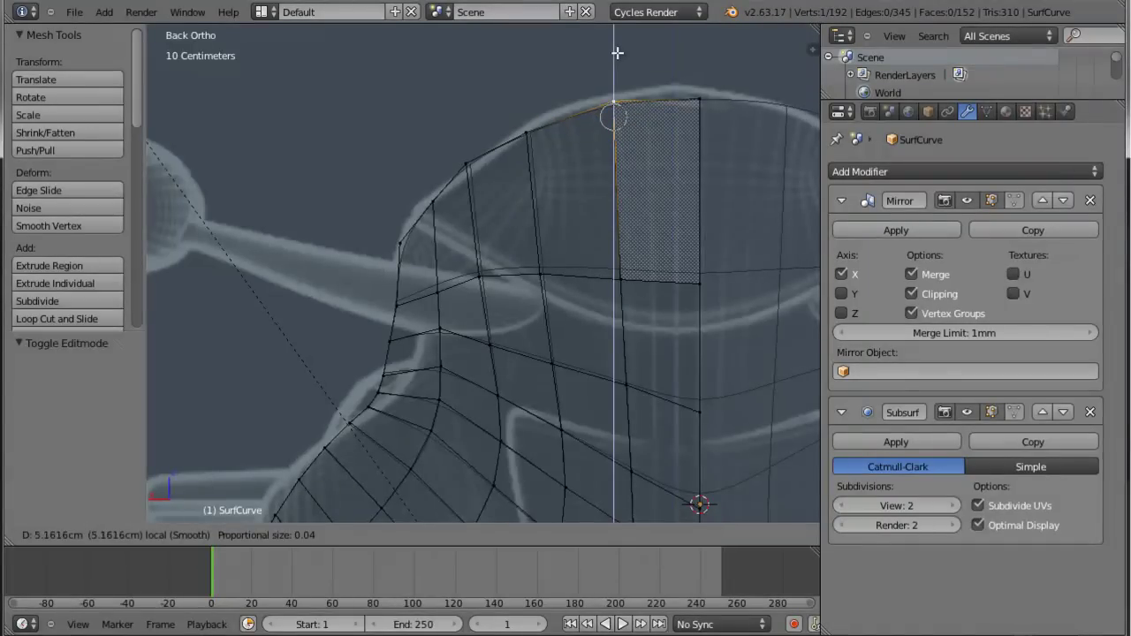
{"action": "left_click", "coordinate": [695, 87]}
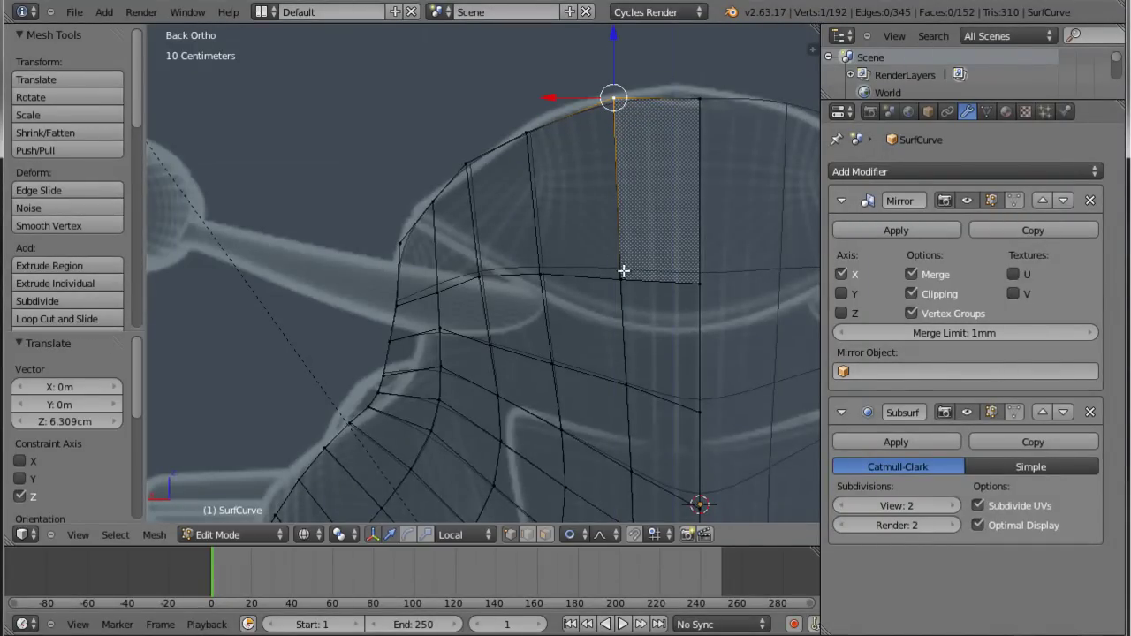
Vertex-slide the left shoulder vertex along its edge with Shift+V.
{"action": "scroll", "coordinate": [445, 210], "scroll_direction": "up", "scroll_amount": 1}
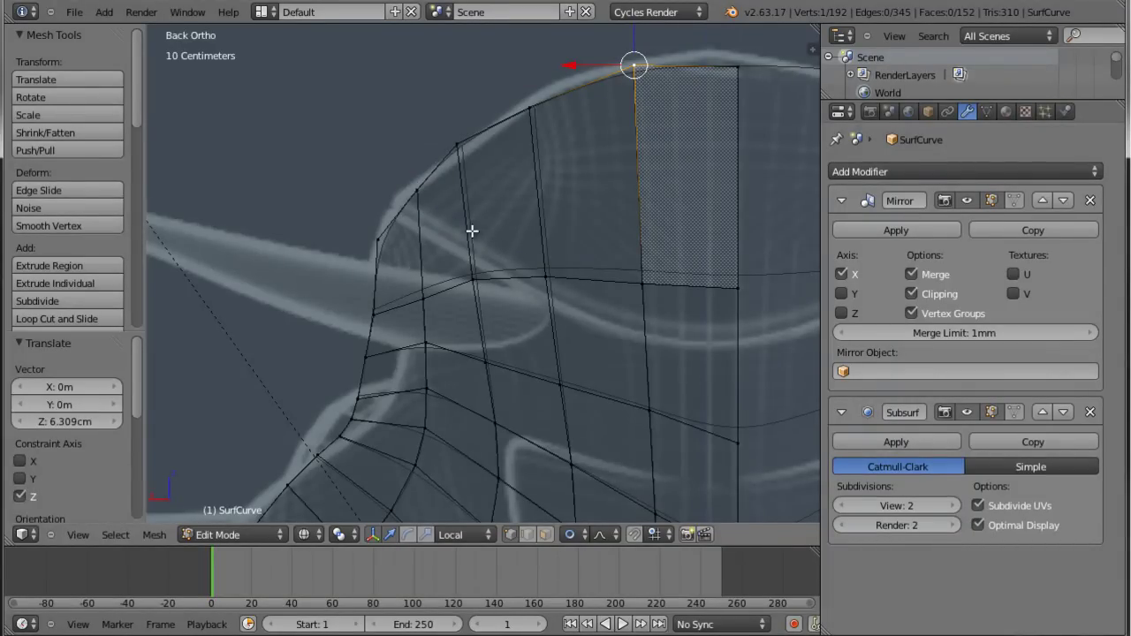
{"action": "scroll", "coordinate": [487, 256], "scroll_direction": "down", "scroll_amount": 2, "text": "ctrl"}
{"action": "scroll", "coordinate": [507, 283], "scroll_direction": "down", "scroll_amount": 2, "text": "ctrl"}
{"action": "scroll", "coordinate": [459, 296], "scroll_direction": "down", "scroll_amount": 2, "text": "ctrl"}
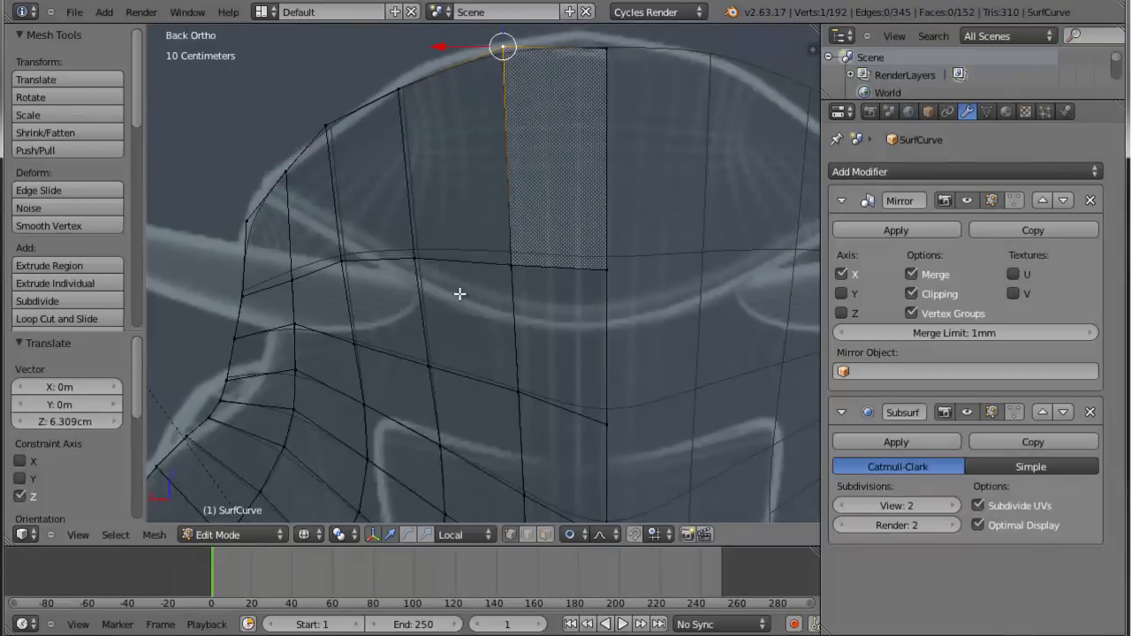
{"action": "right_click", "coordinate": [290, 172]}
{"action": "key", "text": "shift+v"}
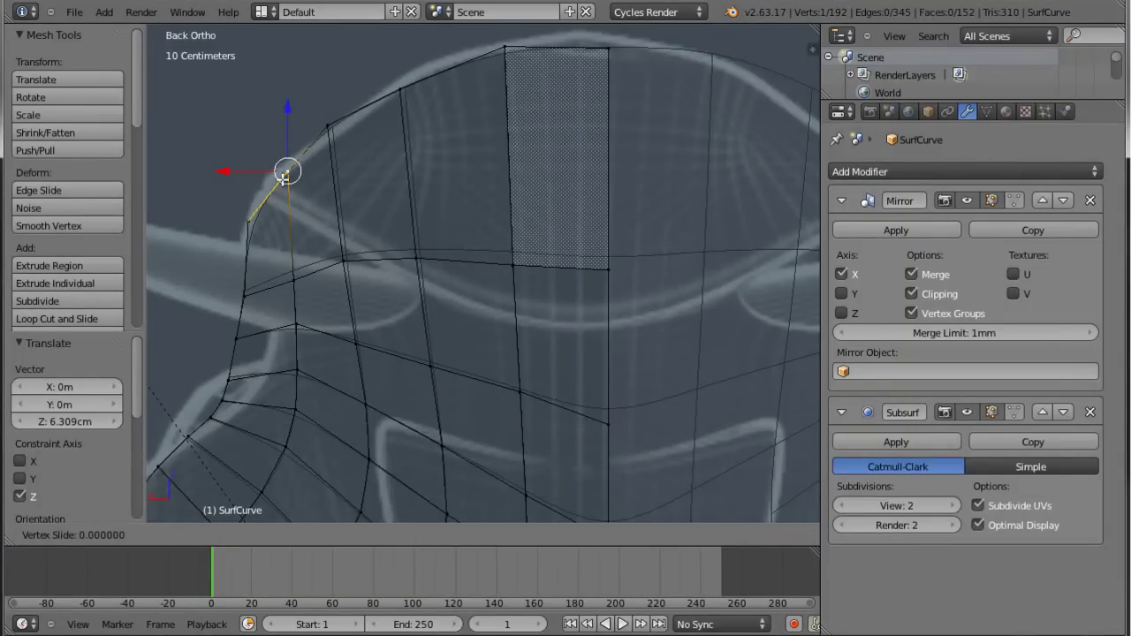
{"action": "left_click", "coordinate": [270, 191]}
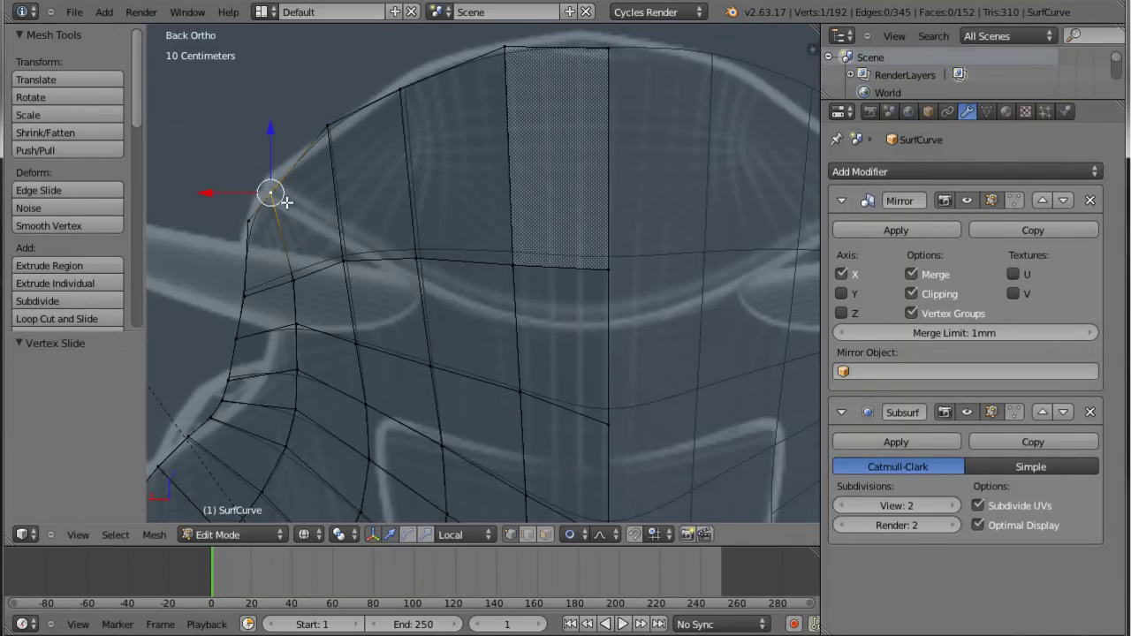
Slide the shoulder vertex further down its edge to settle it lower.
{"action": "scroll", "coordinate": [276, 188], "scroll_direction": "up", "scroll_amount": 2}
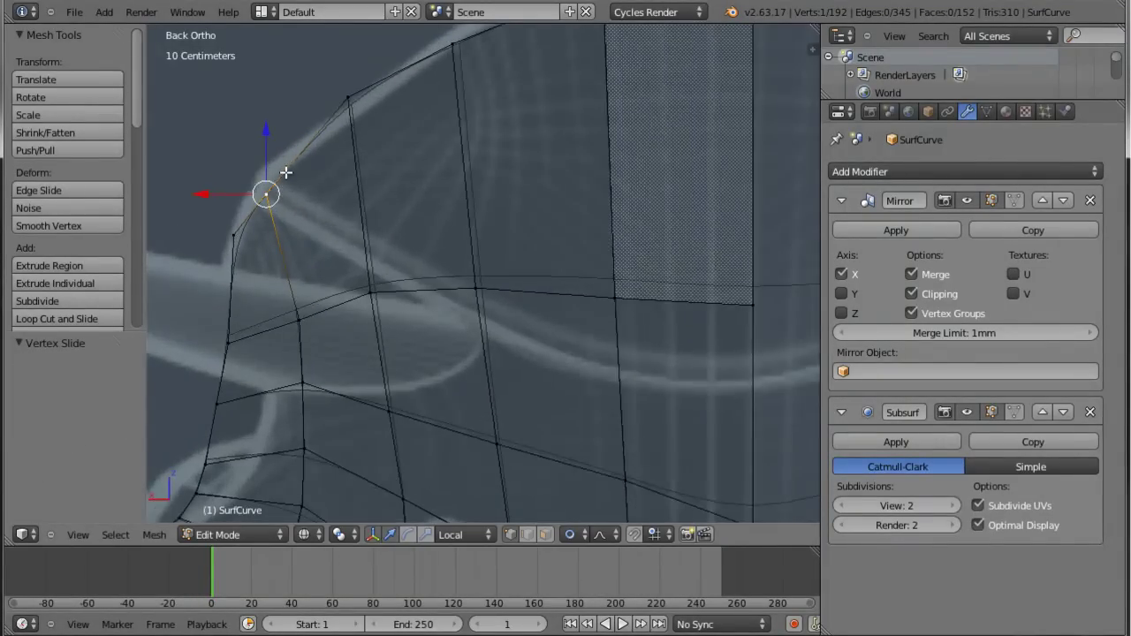
{"action": "scroll", "coordinate": [284, 174], "scroll_direction": "up", "scroll_amount": 1}
{"action": "scroll", "coordinate": [270, 184], "scroll_direction": "up", "scroll_amount": 1}
{"action": "scroll", "coordinate": [272, 191], "scroll_direction": "up", "scroll_amount": 1}
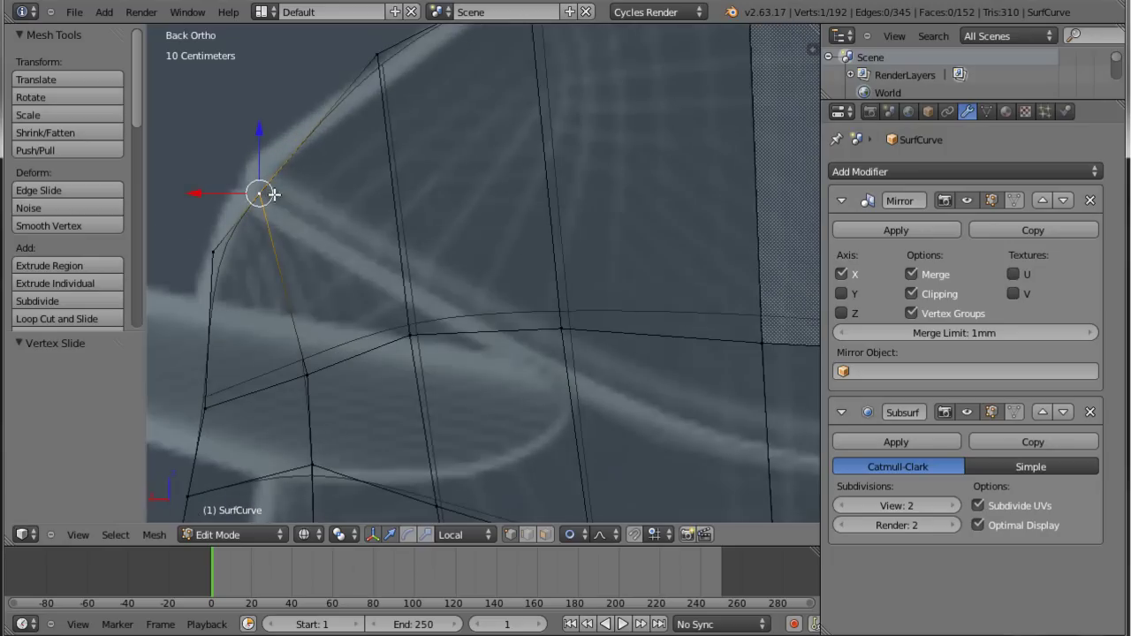
{"action": "key", "text": "shift+v"}
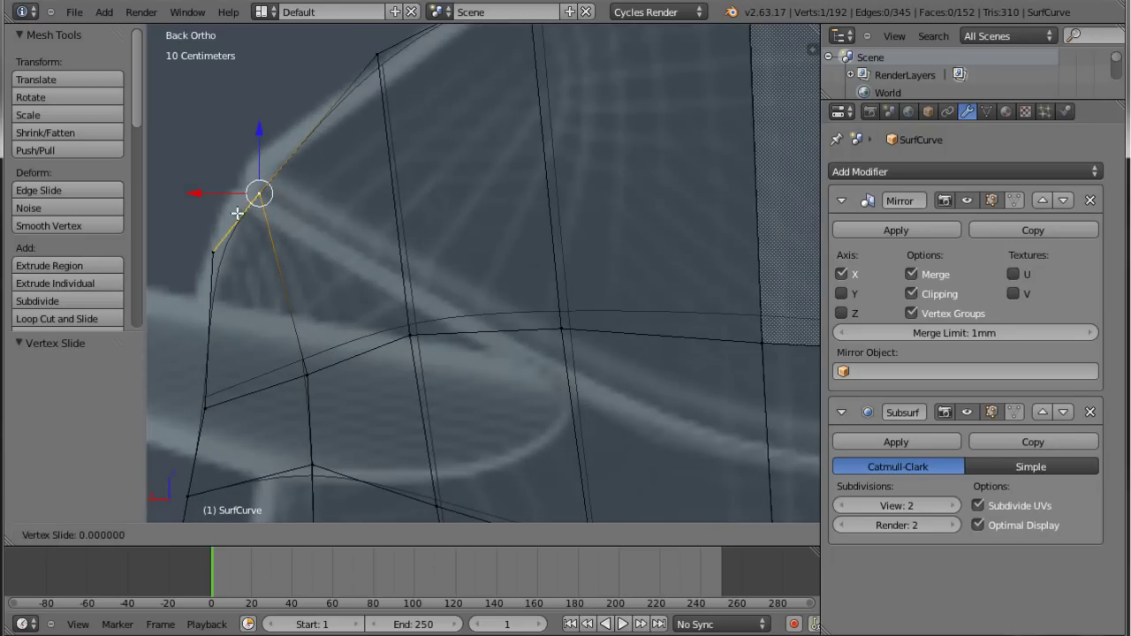
{"action": "left_click", "coordinate": [234, 224]}
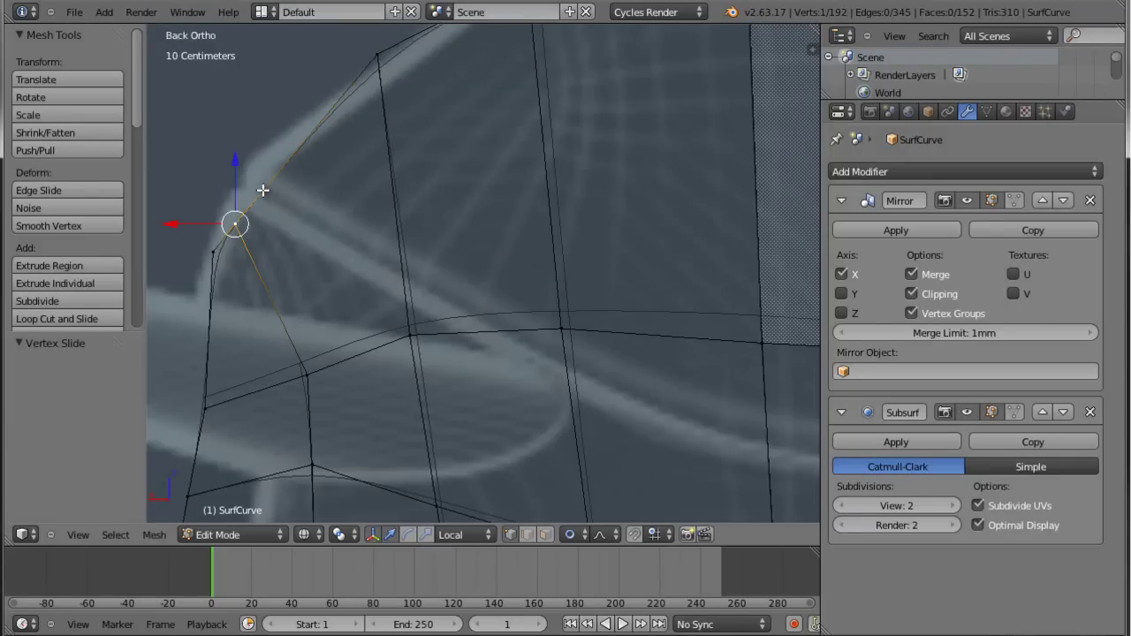
{"action": "scroll", "coordinate": [672, 394], "scroll_direction": "down", "scroll_amount": 1, "text": "ctrl"}
{"action": "scroll", "coordinate": [687, 409], "scroll_direction": "up", "scroll_amount": 2}
{"action": "scroll", "coordinate": [654, 402], "scroll_direction": "down", "scroll_amount": 2}
{"action": "scroll", "coordinate": [668, 410], "scroll_direction": "up", "scroll_amount": 1, "text": "ctrl"}
Knife-cut a diagonal from the shoulder vertex across the faces to the right-hand edge.
{"action": "key", "text": "k"}
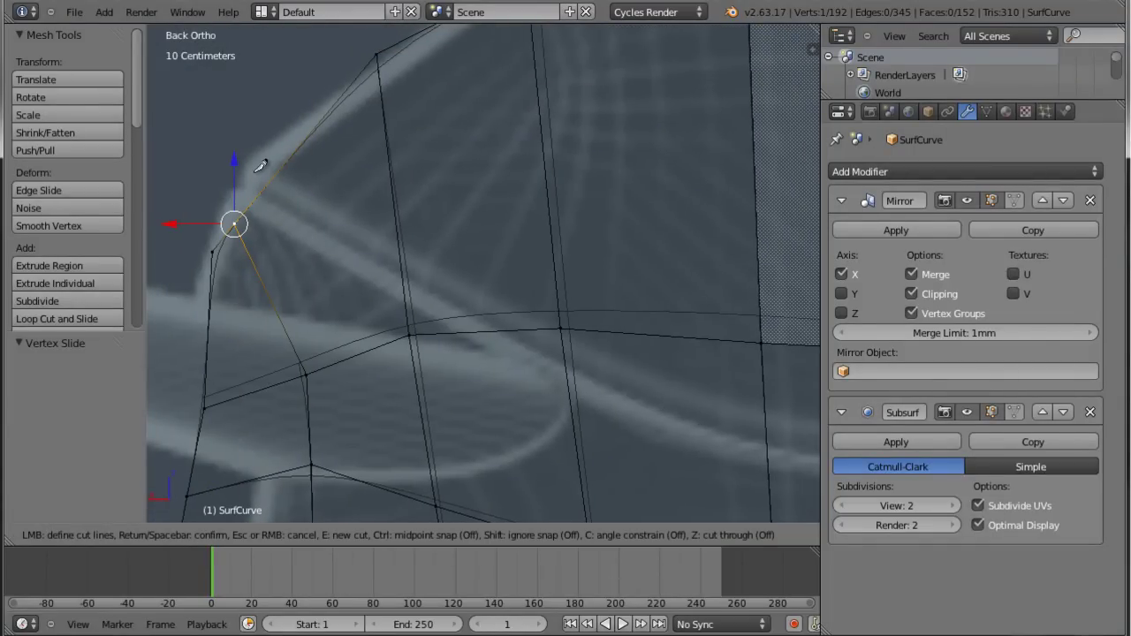
{"action": "left_click", "coordinate": [260, 192]}
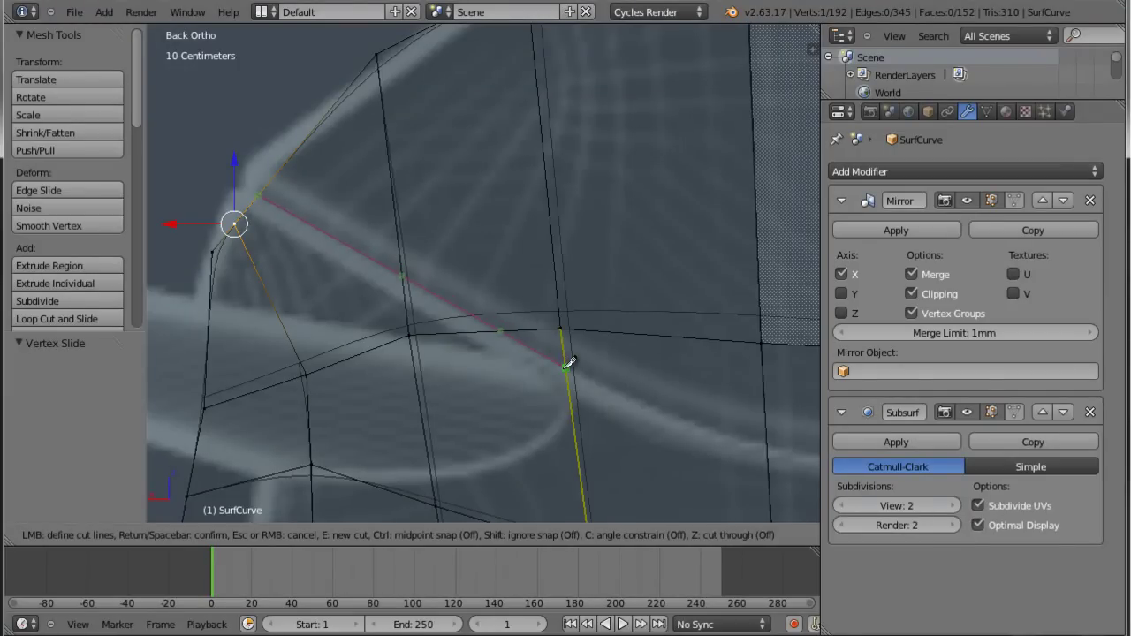
{"action": "left_click", "coordinate": [568, 366]}
{"action": "left_click", "coordinate": [657, 402]}
{"action": "left_click", "coordinate": [766, 433]}
{"action": "key", "text": "Return"}
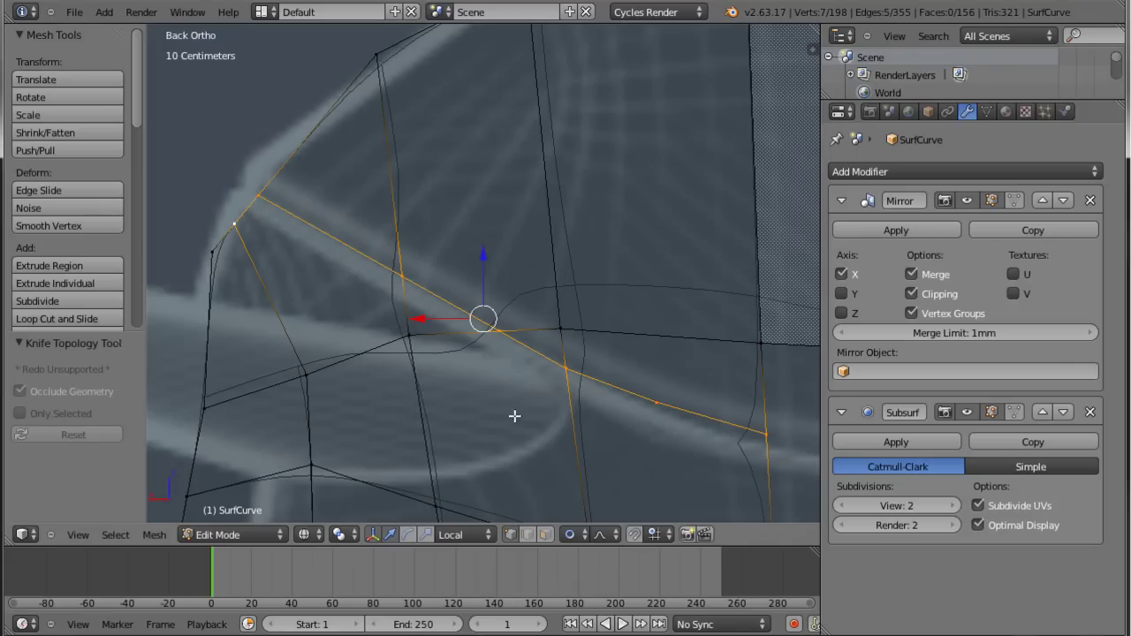
{"action": "middle_click_drag", "start_coordinate": [695, 405], "coordinate": [619, 133], "text": "shift"}
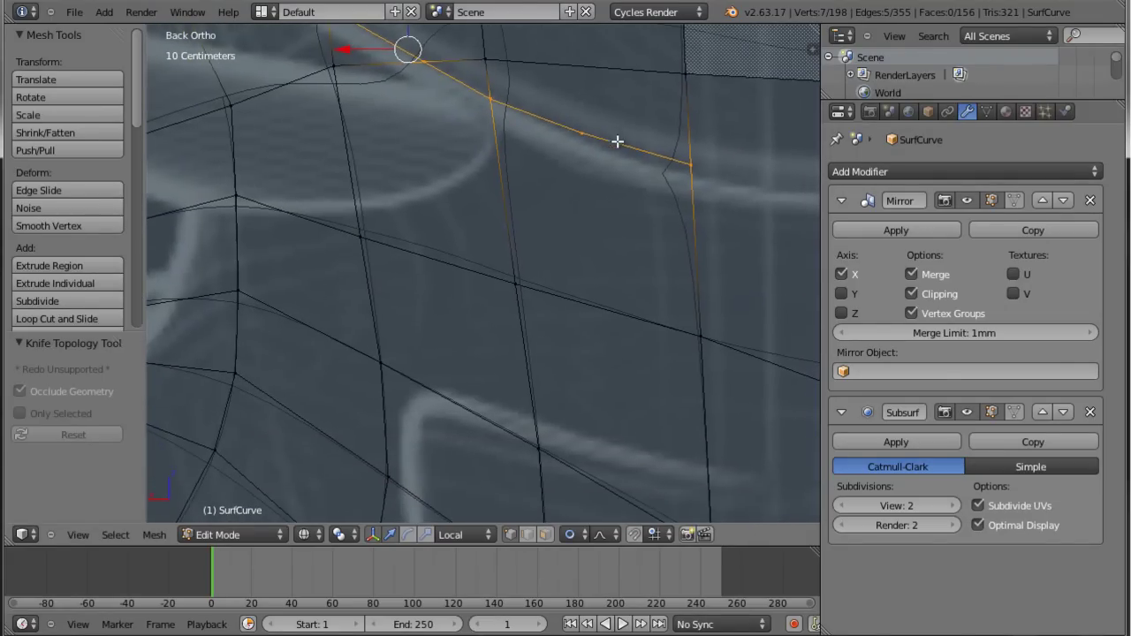
{"action": "middle_click_drag", "start_coordinate": [631, 197], "coordinate": [749, 396], "text": "shift"}
{"action": "mouse_move", "coordinate": [606, 277]}
{"action": "middle_mouse_down"}
{"action": "mouse_move", "coordinate": [630, 308]}
{"action": "mouse_move", "coordinate": [660, 304]}
{"action": "mouse_move", "coordinate": [666, 324]}
{"action": "mouse_move", "coordinate": [679, 318]}
{"action": "middle_mouse_up"}
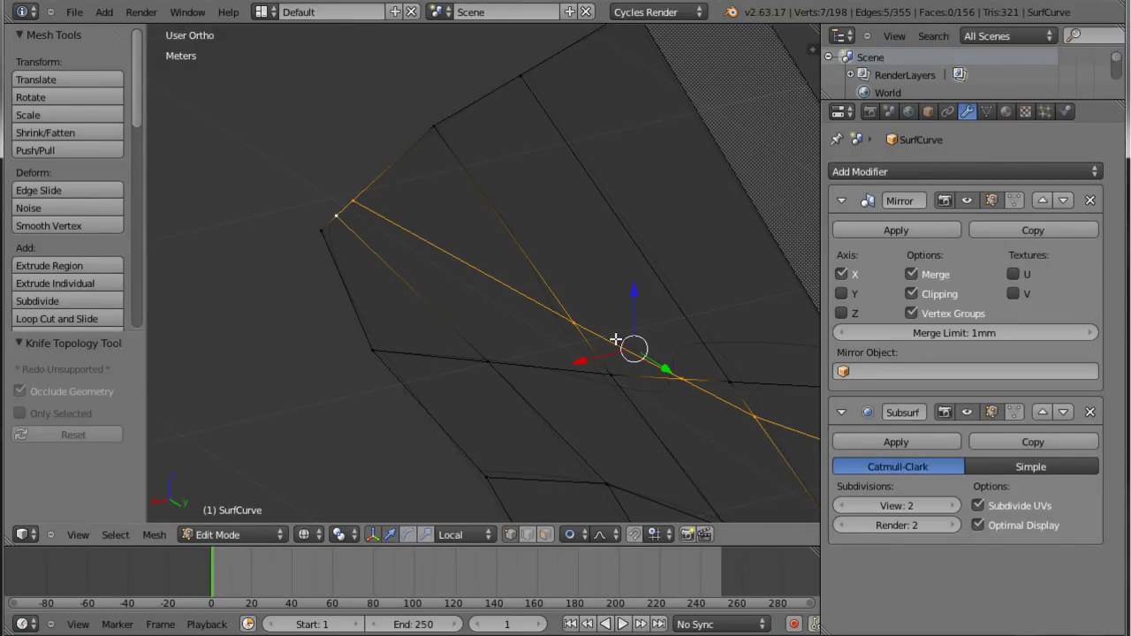
Add a short knife cut joining two neighbouring edges, then select a nearby vertex.
{"action": "key", "text": "k"}
{"action": "left_click", "coordinate": [614, 341]}
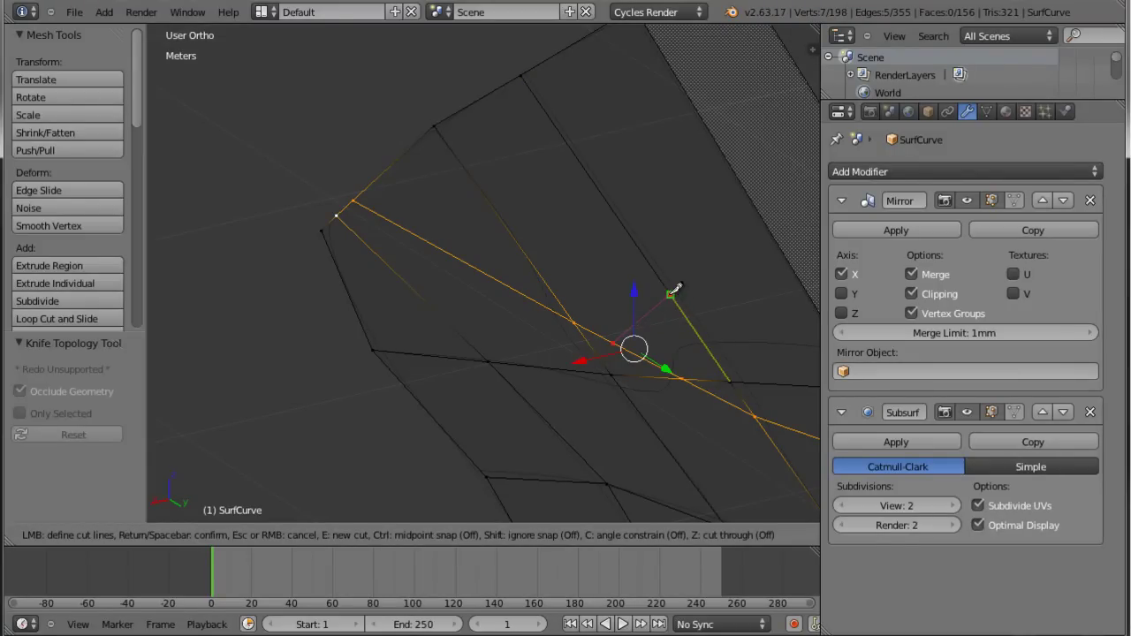
{"action": "left_click", "coordinate": [672, 293]}
{"action": "key", "text": "Return"}
{"action": "scroll", "coordinate": [685, 296], "scroll_direction": "up", "scroll_amount": 2}
{"action": "right_click", "coordinate": [685, 297]}
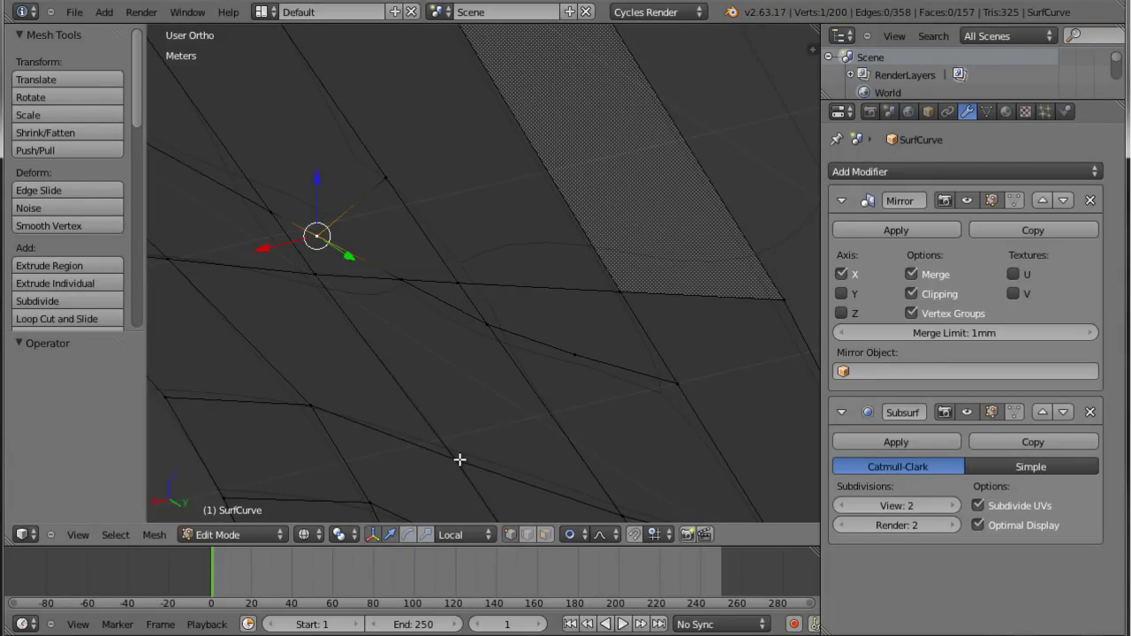
Add another short knife cut from the snapped edge point up the face.
{"action": "key", "text": "k"}
{"action": "left_click", "coordinate": [454, 458]}
{"action": "left_click", "coordinate": [449, 306]}
{"action": "key", "text": "Return"}
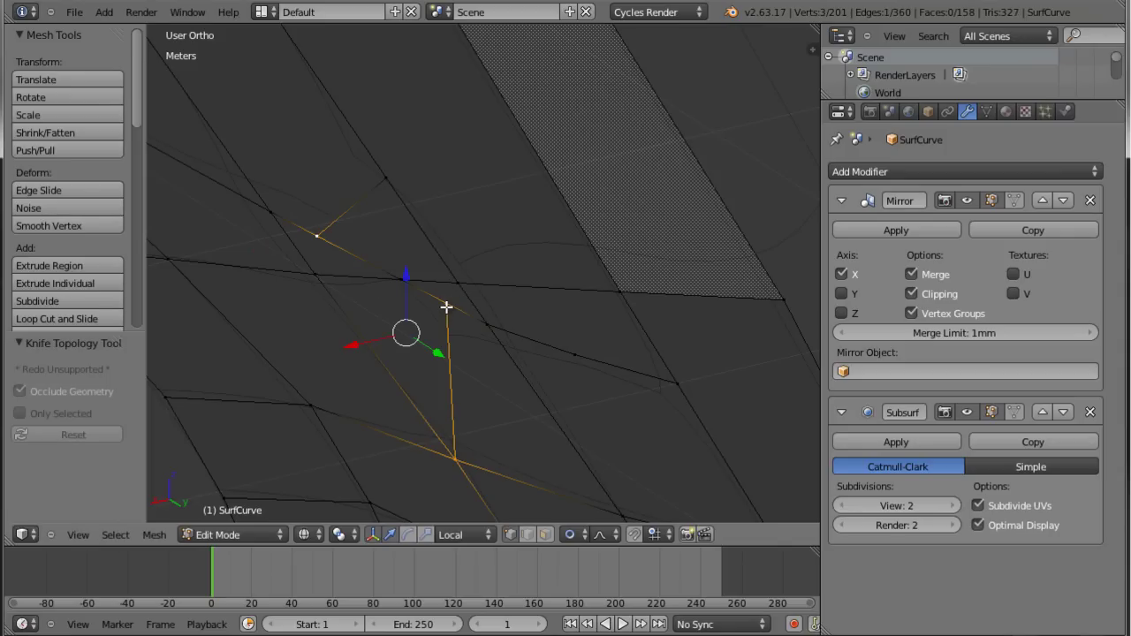
{"action": "mouse_move", "coordinate": [446, 318]}
{"action": "middle_mouse_down"}
{"action": "mouse_move", "coordinate": [555, 324]}
{"action": "mouse_move", "coordinate": [401, 273]}
{"action": "middle_mouse_up"}
{"action": "middle_click_drag", "start_coordinate": [687, 372], "coordinate": [573, 268], "text": "shift"}
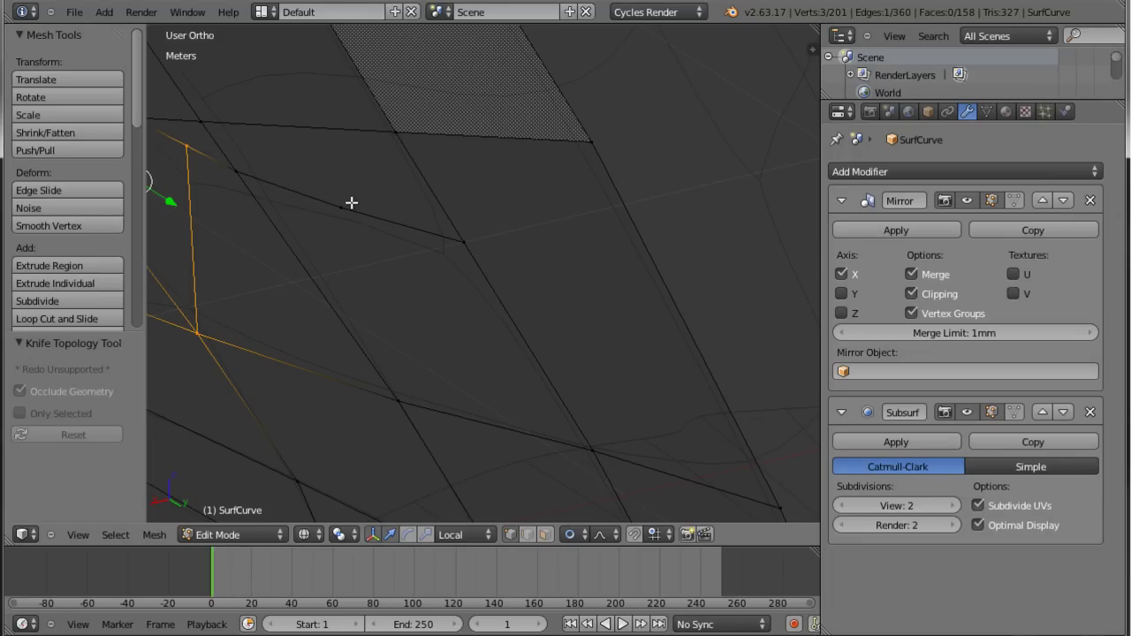
{"action": "scroll", "coordinate": [399, 395], "scroll_direction": "down", "scroll_amount": 2}
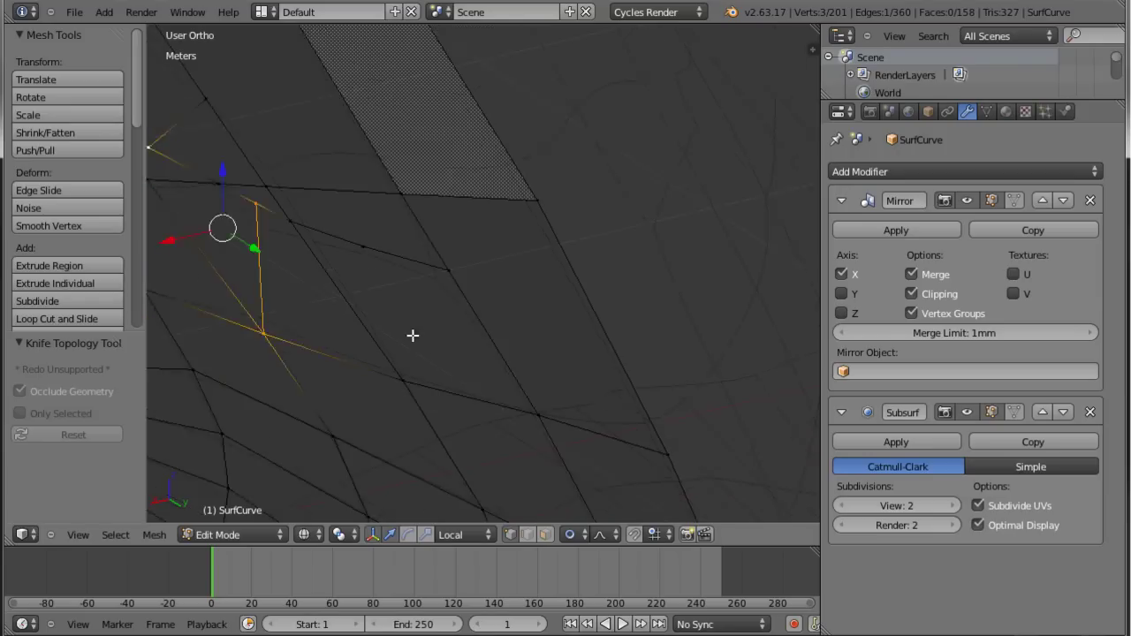
{"action": "scroll", "coordinate": [411, 333], "scroll_direction": "down", "scroll_amount": 2}
{"action": "scroll", "coordinate": [565, 348], "scroll_direction": "up", "scroll_amount": 2}
{"action": "scroll", "coordinate": [513, 309], "scroll_direction": "up", "scroll_amount": 2}
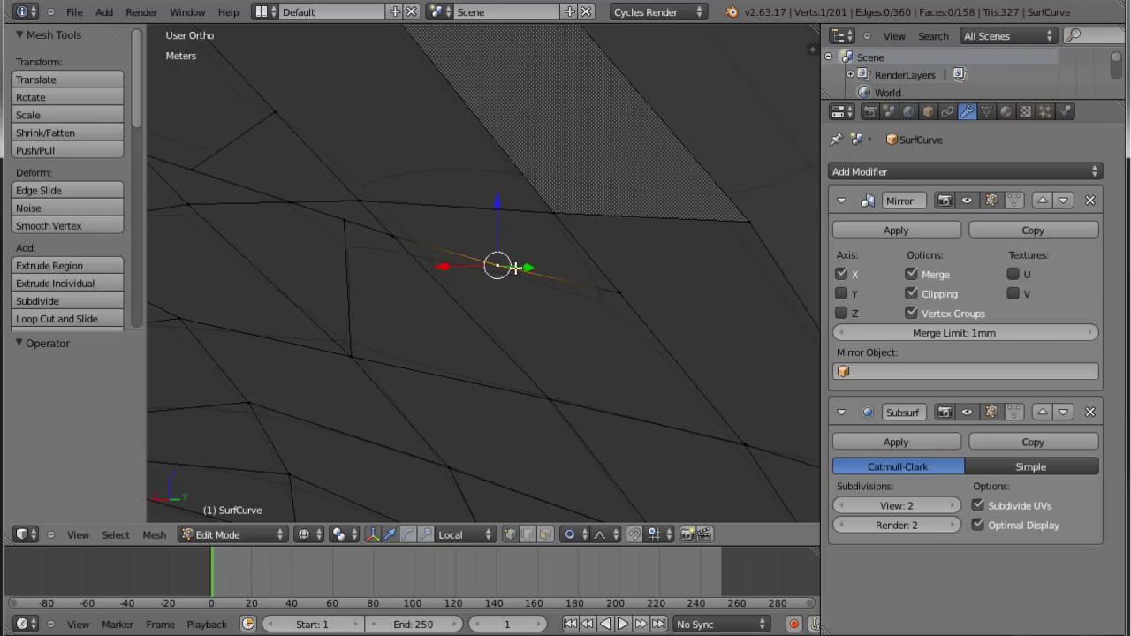
Dissolve the stray selected vertex.
{"action": "key", "text": "x"}
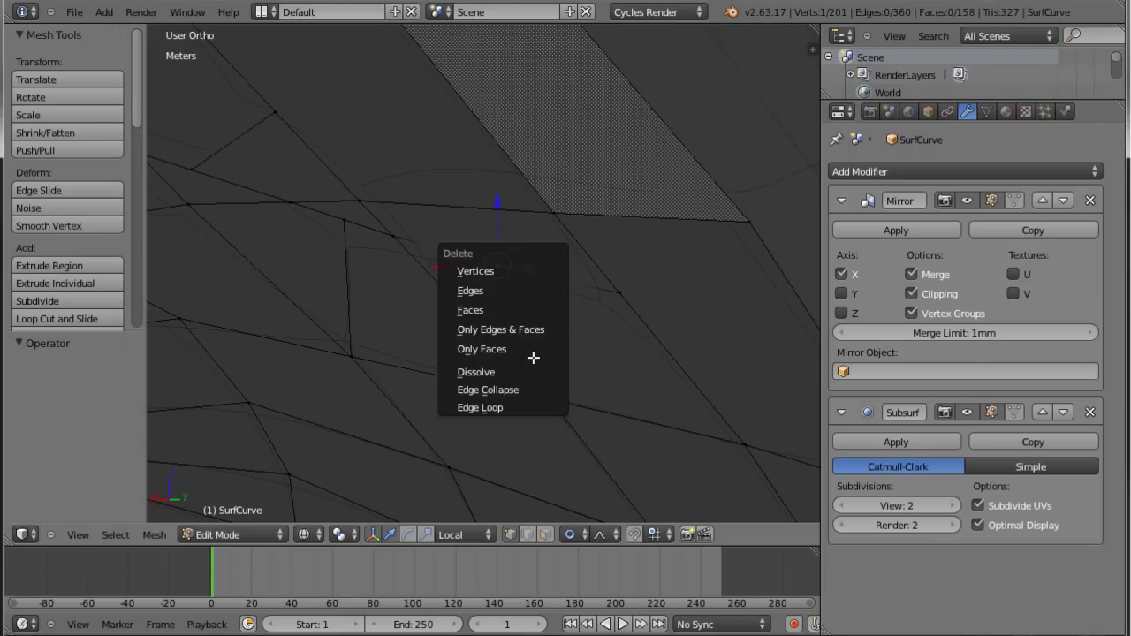
{"action": "left_click", "coordinate": [536, 372]}
{"action": "scroll", "coordinate": [539, 341], "scroll_direction": "down", "scroll_amount": 2}
{"action": "scroll", "coordinate": [617, 383], "scroll_direction": "up", "scroll_amount": 2}
{"action": "scroll", "coordinate": [619, 384], "scroll_direction": "down", "scroll_amount": 1}
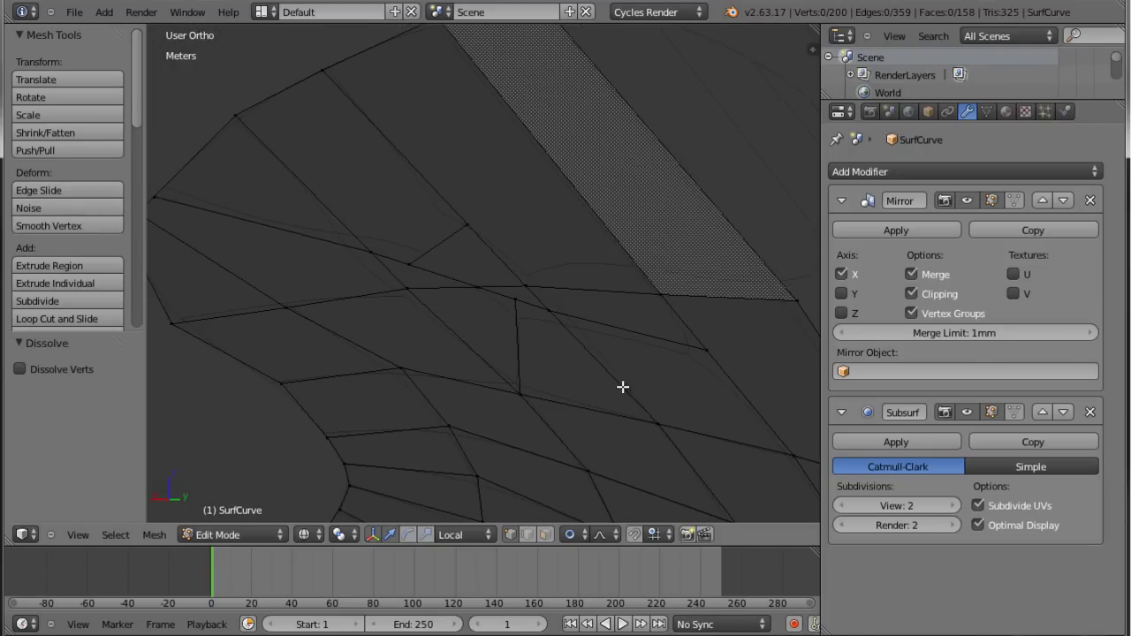
{"action": "scroll", "coordinate": [463, 271], "scroll_direction": "up", "scroll_amount": 3}
{"action": "mouse_move", "coordinate": [419, 252]}
{"action": "middle_mouse_down", "text": "shift"}
{"action": "mouse_move", "coordinate": [515, 305]}
{"action": "mouse_move", "coordinate": [555, 346]}
{"action": "middle_mouse_up", "text": "shift"}
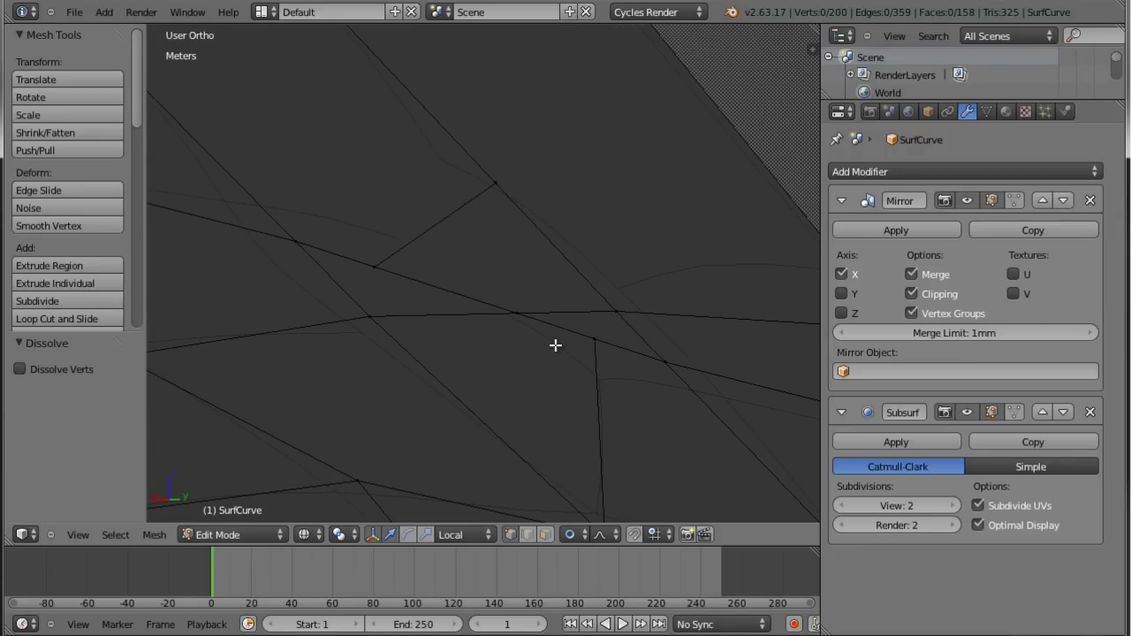
{"action": "scroll", "coordinate": [569, 377], "scroll_direction": "down", "scroll_amount": 2}
{"action": "scroll", "coordinate": [584, 349], "scroll_direction": "down", "scroll_amount": 2}
Add a loop cut across the faces and merge a pair of vertices at the last one.
{"action": "key", "text": "ctrl+r"}
{"action": "left_click", "coordinate": [561, 353]}
{"action": "scroll", "coordinate": [513, 343], "scroll_direction": "up", "scroll_amount": 2}
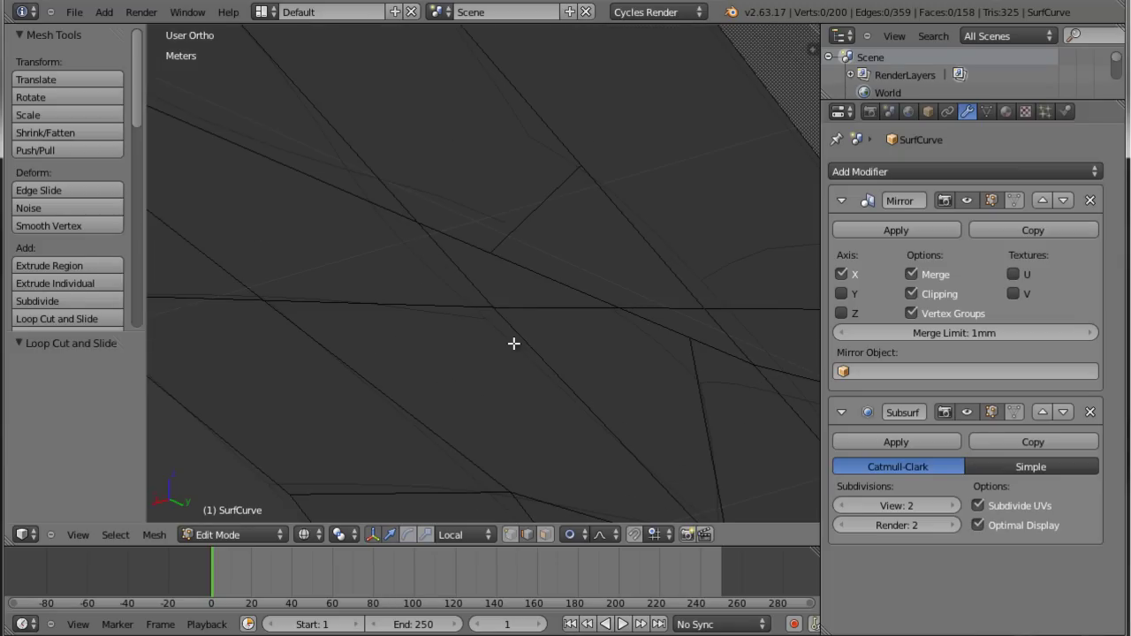
{"action": "key", "text": "ctrl+Tab"}
{"action": "left_click", "coordinate": [500, 326]}
{"action": "right_click", "coordinate": [493, 307]}
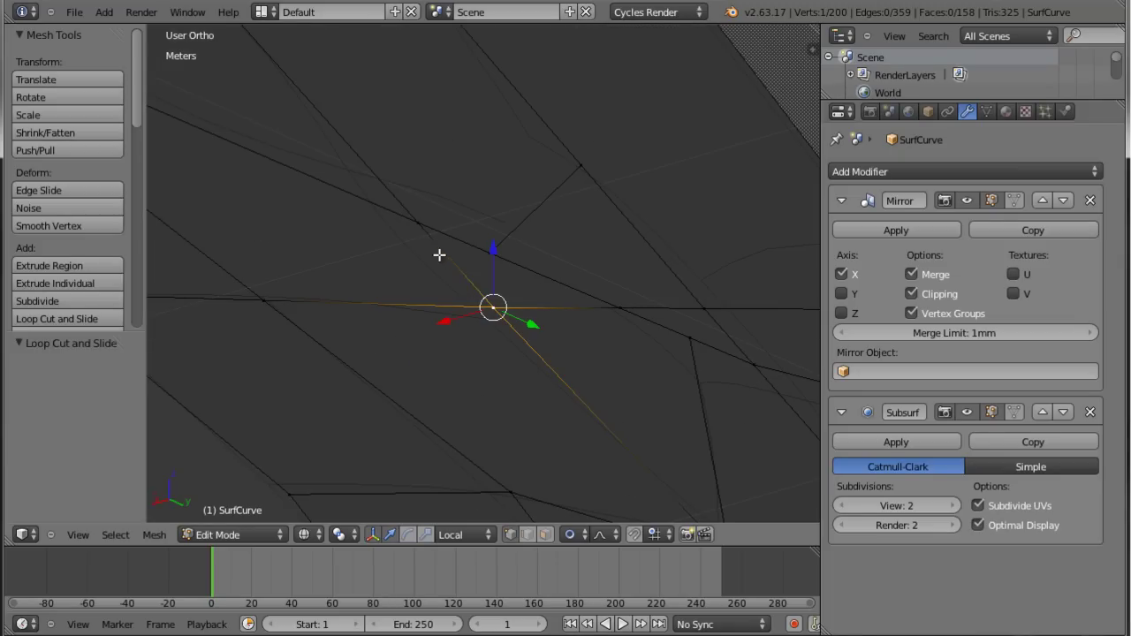
{"action": "right_click", "coordinate": [423, 228], "text": "shift"}
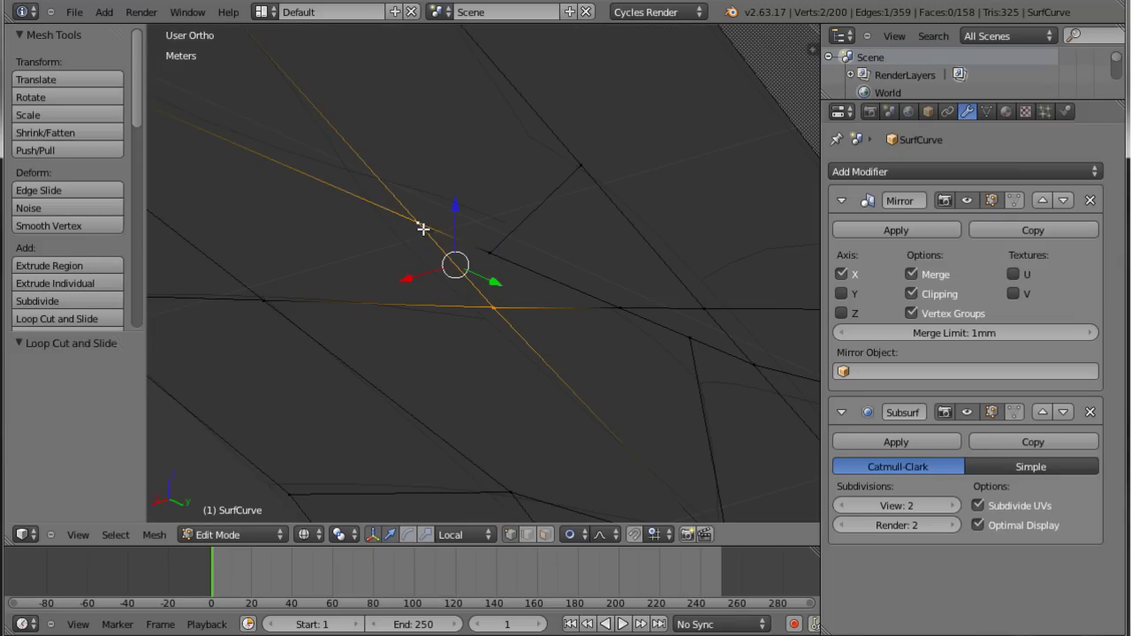
{"action": "key", "text": "alt+m"}
{"action": "left_click", "coordinate": [422, 228]}
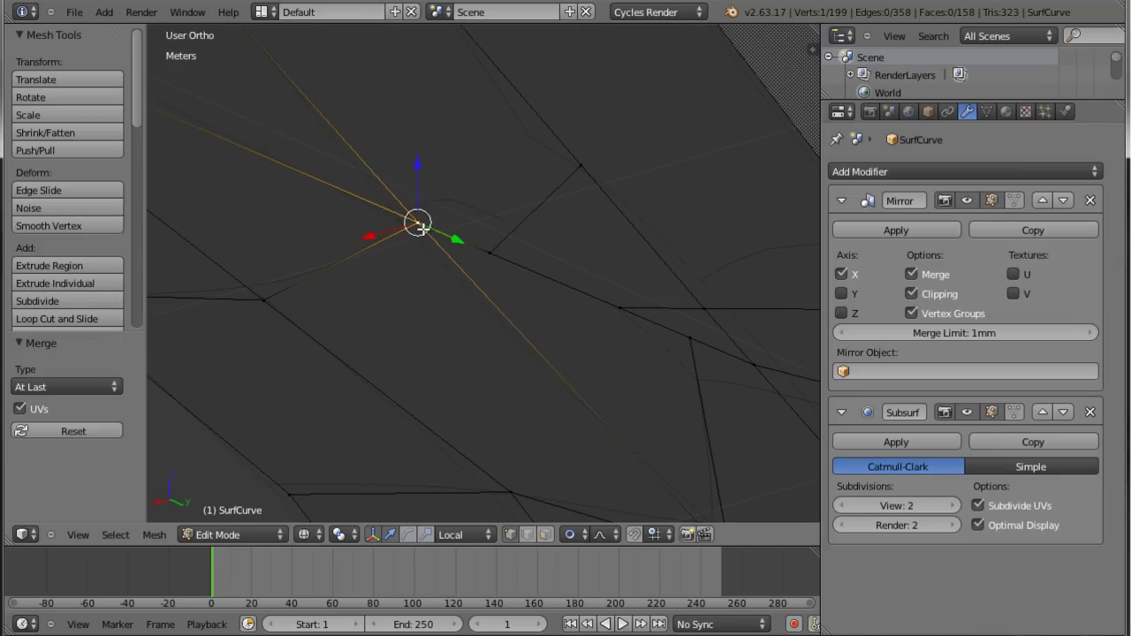
{"action": "key", "text": "Tab"}
{"action": "key", "text": "Tab"}
Knife-cut a new edge between two points across the faces.
{"action": "mouse_move", "coordinate": [527, 328]}
{"action": "middle_mouse_down", "text": "shift"}
{"action": "mouse_move", "coordinate": [549, 377]}
{"action": "mouse_move", "coordinate": [551, 365]}
{"action": "middle_mouse_up", "text": "shift"}
{"action": "scroll", "coordinate": [529, 322], "scroll_direction": "up", "scroll_amount": 2}
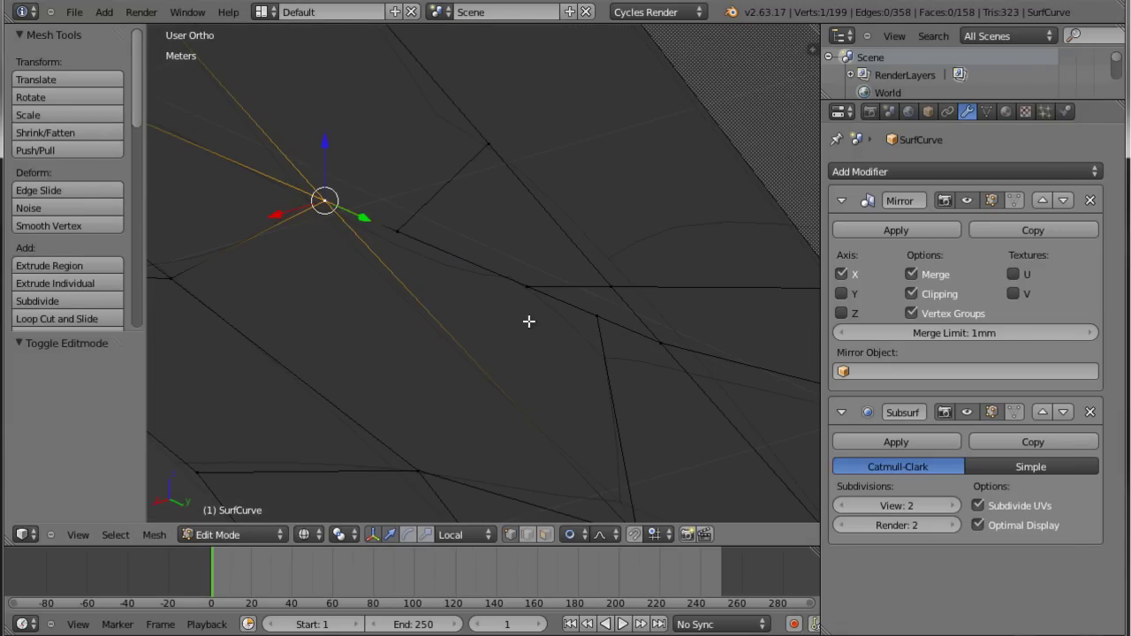
{"action": "scroll", "coordinate": [435, 300], "scroll_direction": "down", "scroll_amount": 2}
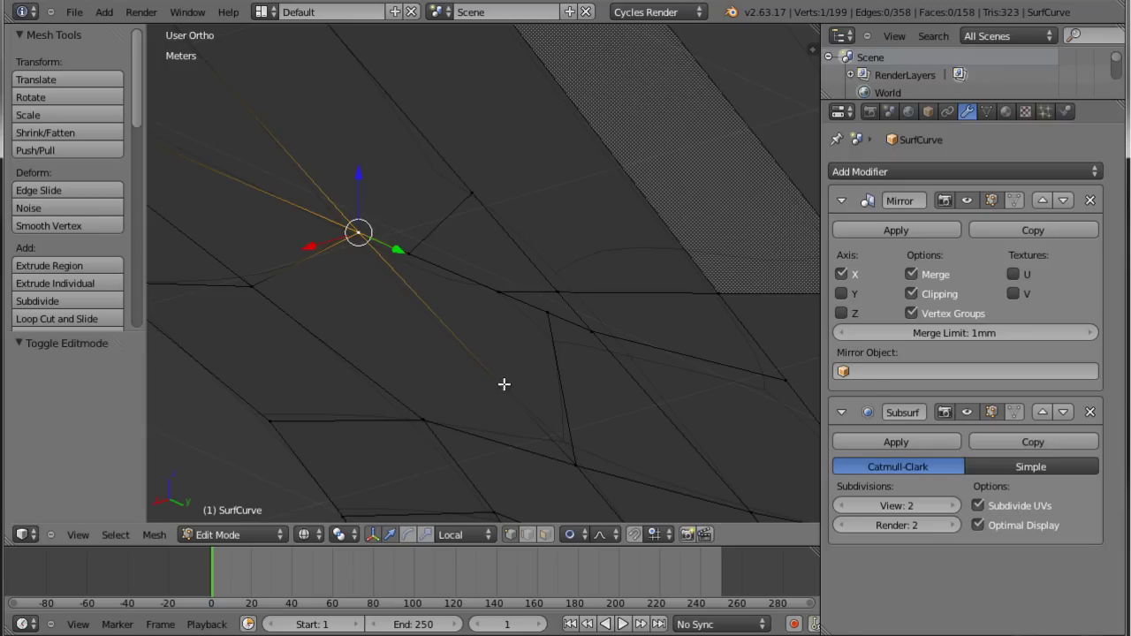
{"action": "middle_click_drag", "start_coordinate": [516, 376], "coordinate": [316, 326], "text": "shift"}
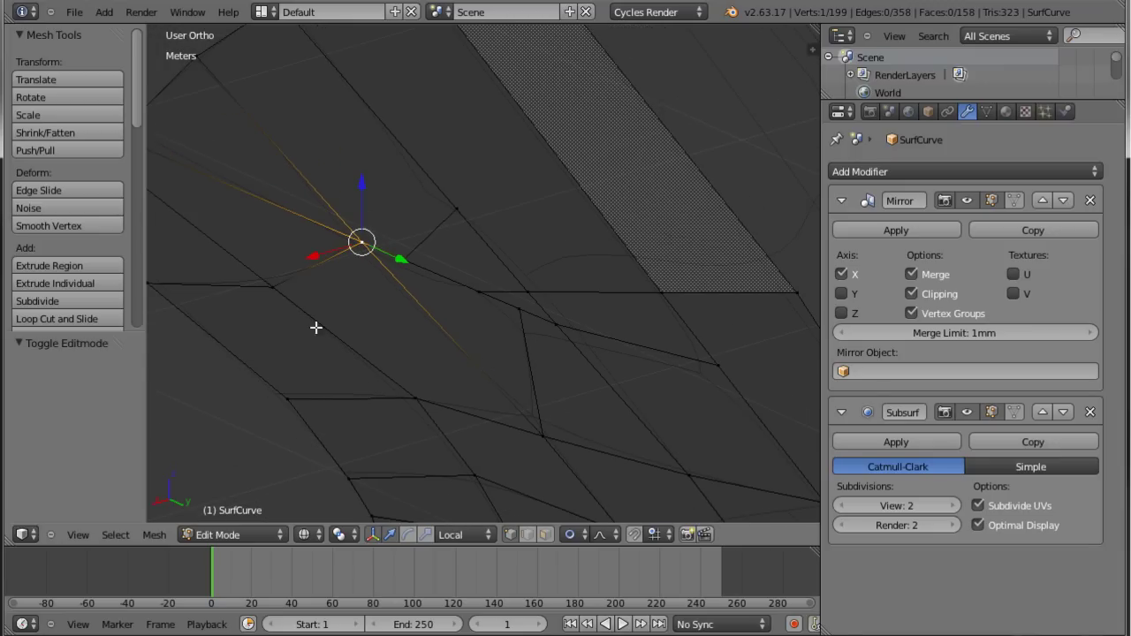
{"action": "key", "text": "k"}
{"action": "left_click", "coordinate": [272, 287]}
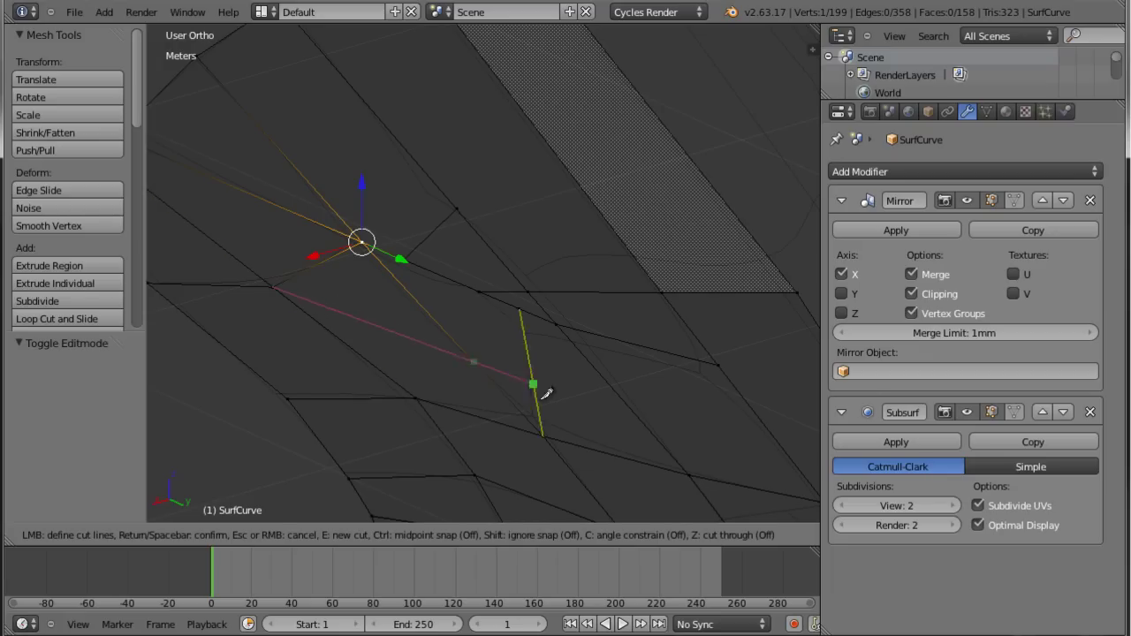
{"action": "left_click", "coordinate": [549, 425]}
{"action": "key", "text": "Return"}
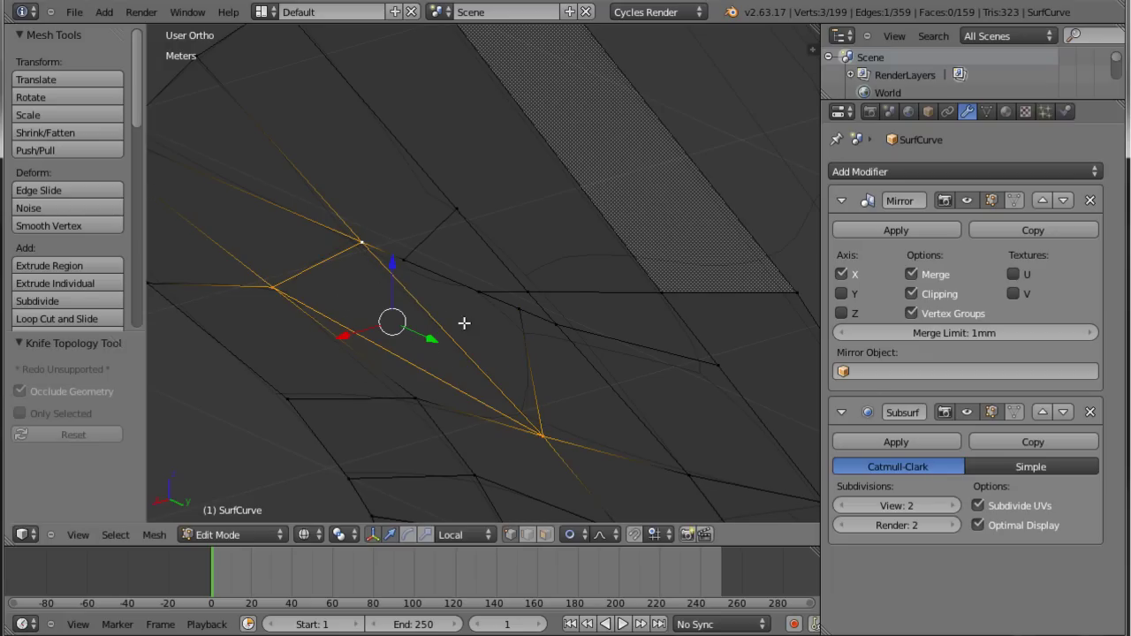
Merge two more vertex pairs from the new cut, then switch to face selection.
{"action": "right_click", "coordinate": [410, 262]}
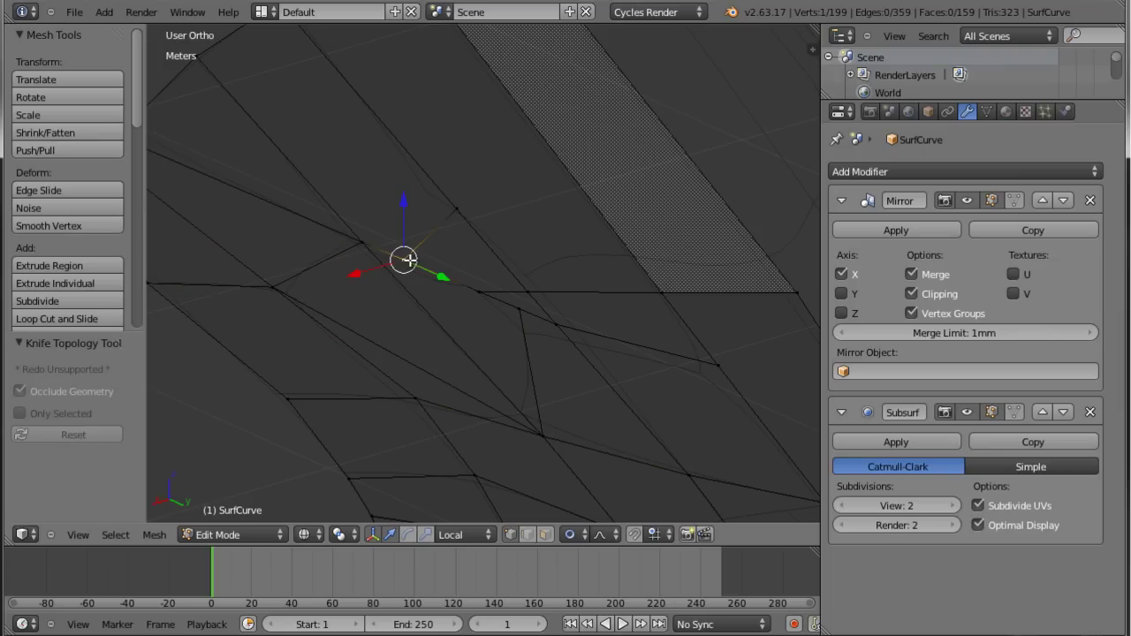
{"action": "right_click", "coordinate": [378, 240], "text": "shift"}
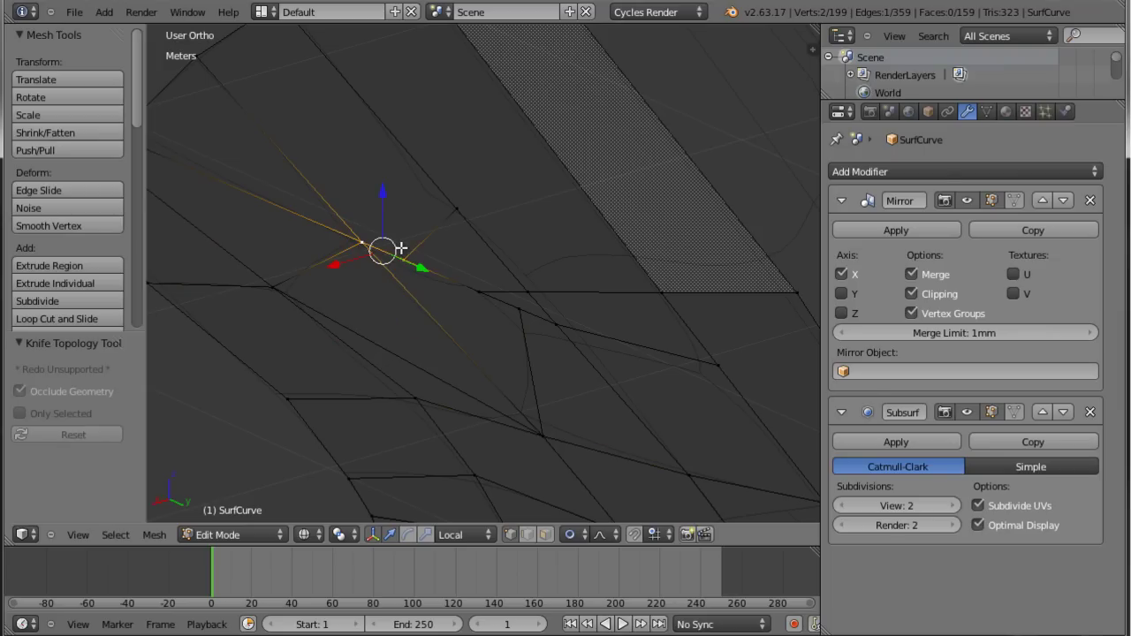
{"action": "key", "text": "alt+m"}
{"action": "left_click", "coordinate": [400, 249]}
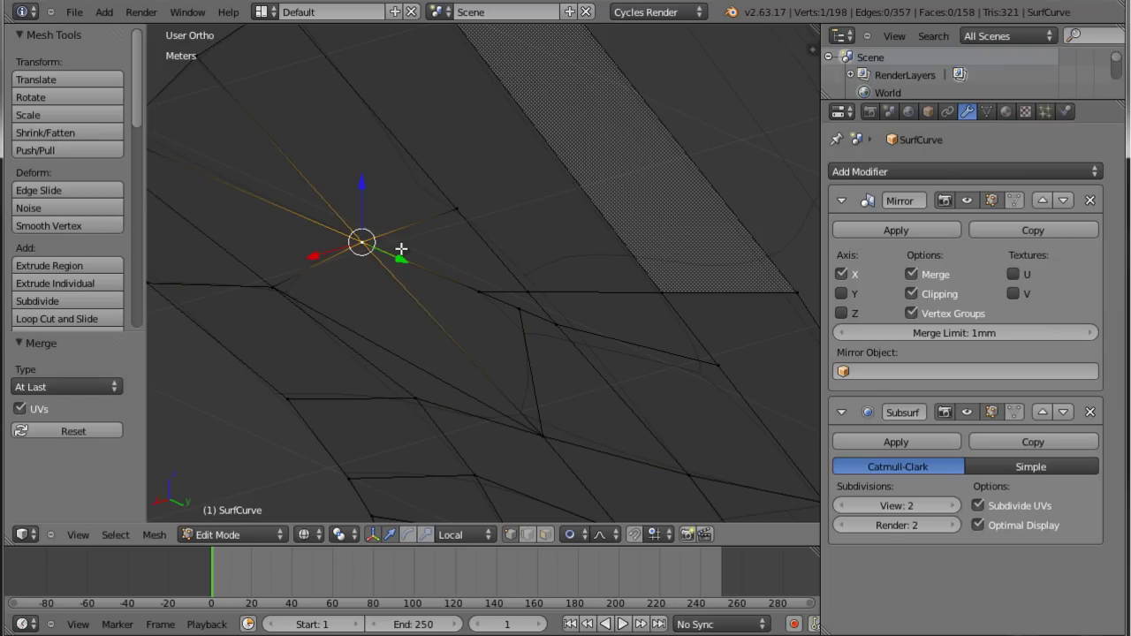
{"action": "right_click", "coordinate": [518, 308]}
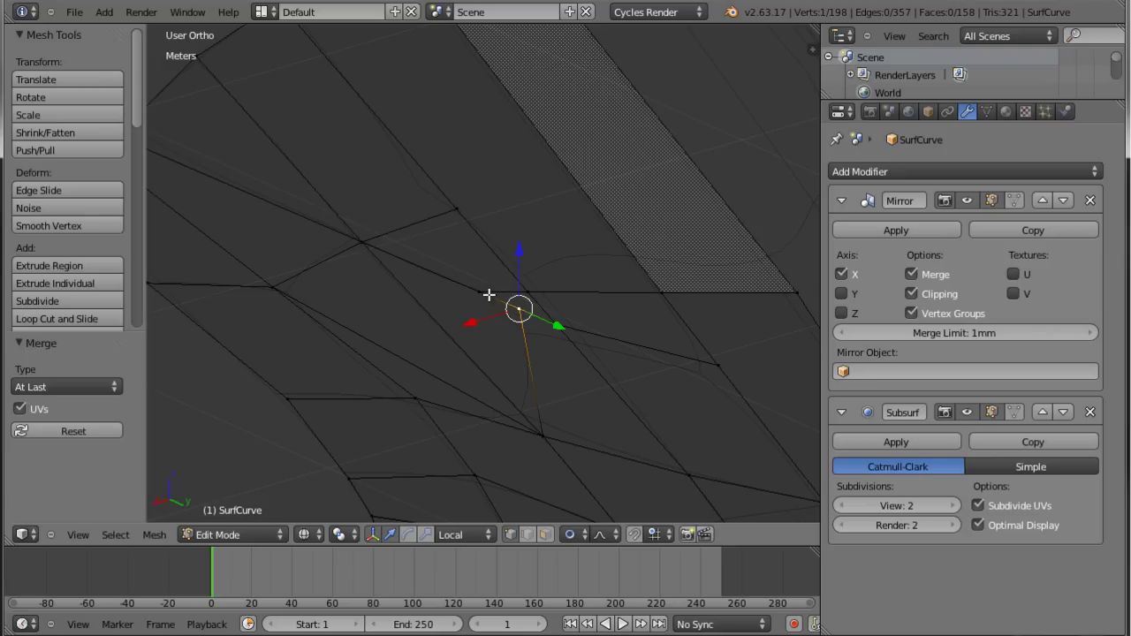
{"action": "right_click", "coordinate": [484, 295], "text": "shift"}
{"action": "key", "text": "alt+m"}
{"action": "left_click", "coordinate": [483, 295]}
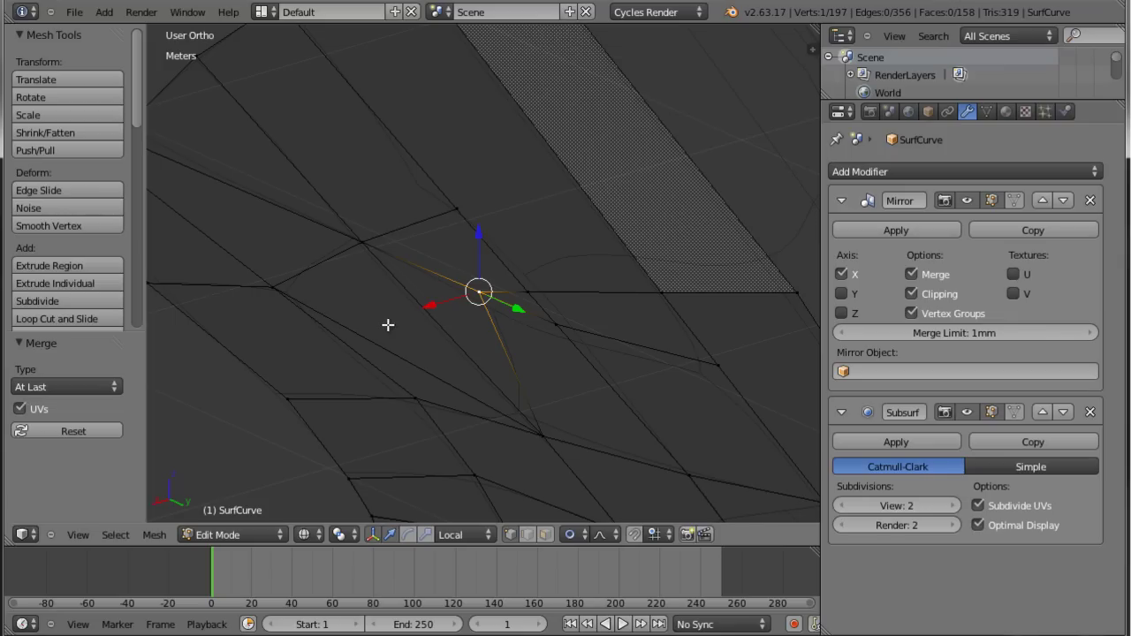
{"action": "key", "text": "ctrl+Tab"}
{"action": "key", "text": "Down"}
{"action": "key", "text": "Down"}
{"action": "key", "text": "Return"}
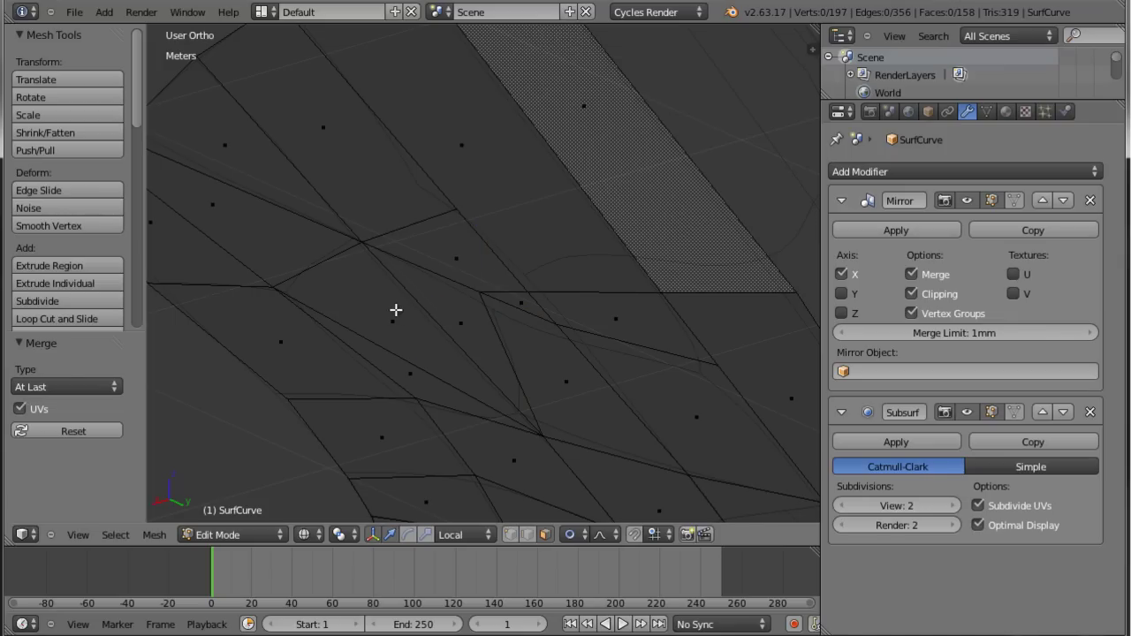
Select the quad face and knife-cut an edge from its top corner to the neighbouring edge.
{"action": "right_click", "coordinate": [396, 311]}
{"action": "middle_click_drag", "start_coordinate": [450, 329], "coordinate": [543, 389]}
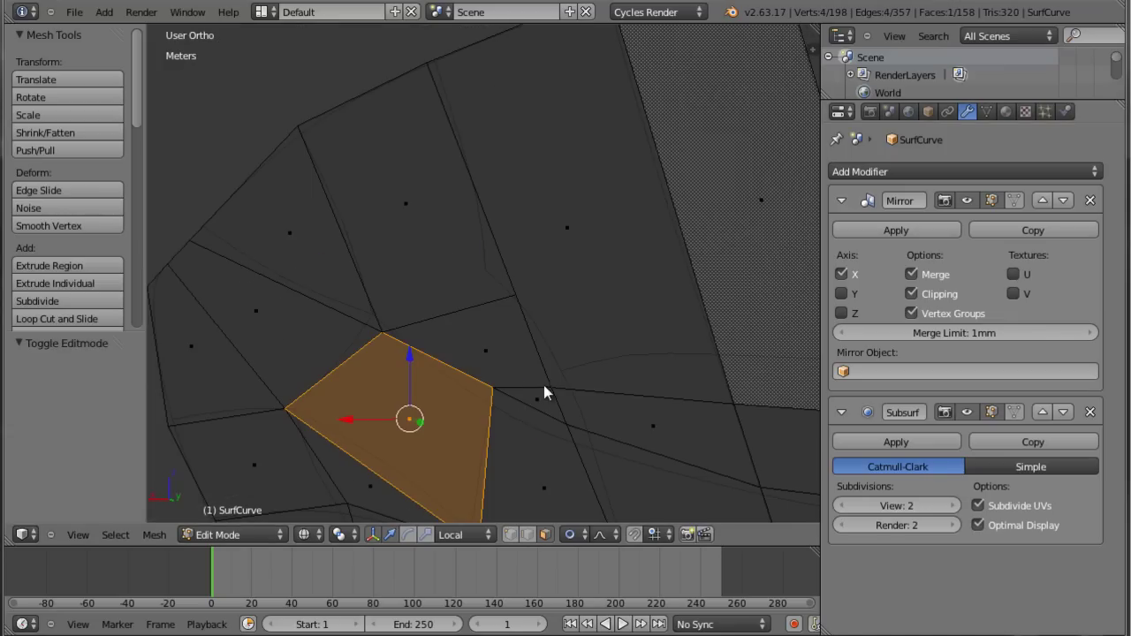
{"action": "key", "text": "k"}
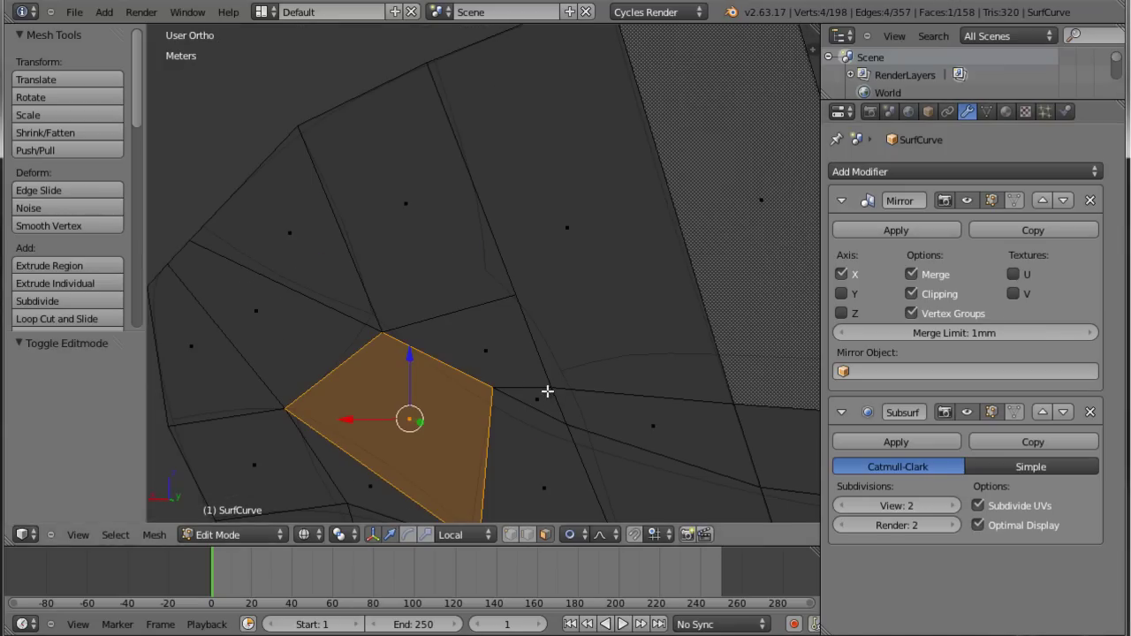
{"action": "left_click", "coordinate": [552, 385]}
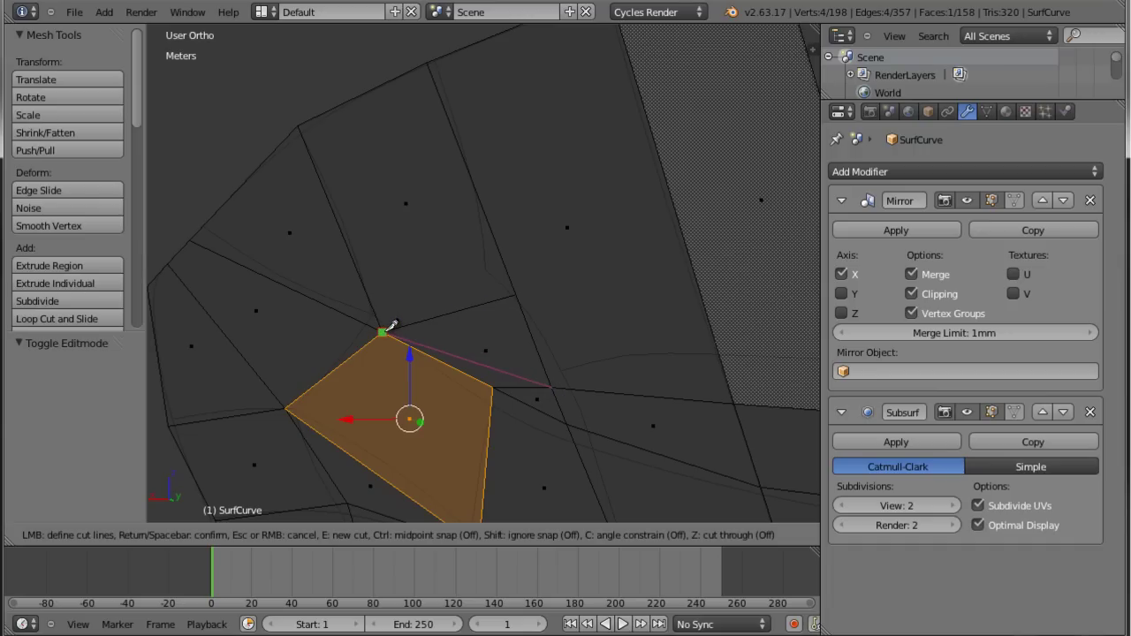
{"action": "left_click", "coordinate": [382, 332]}
{"action": "key", "text": "Return"}
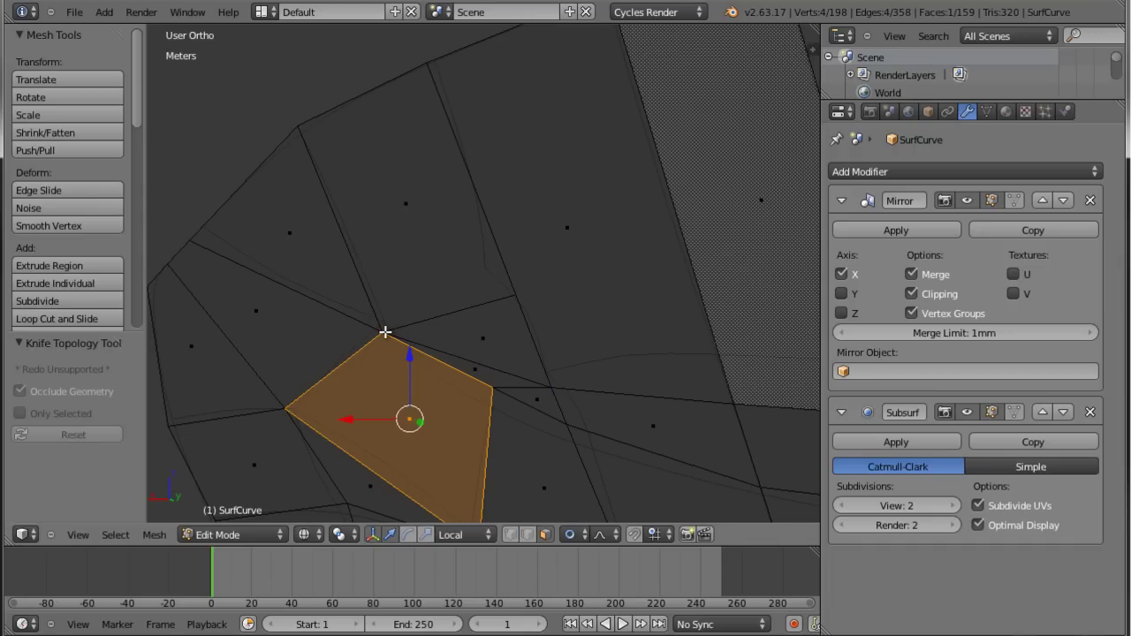
Knife-cut another edge running to the hatched strip's edge.
{"action": "key", "text": "k"}
{"action": "left_click", "coordinate": [517, 294]}
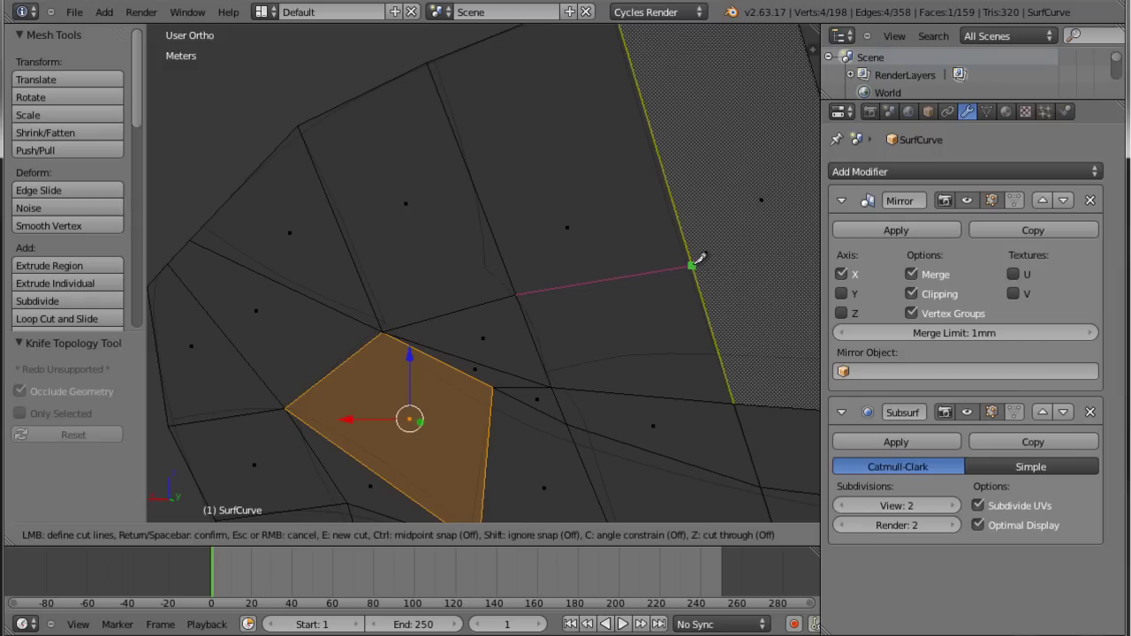
{"action": "scroll", "coordinate": [778, 244], "scroll_direction": "down", "scroll_amount": 2}
{"action": "scroll", "coordinate": [785, 240], "scroll_direction": "down", "scroll_amount": 1}
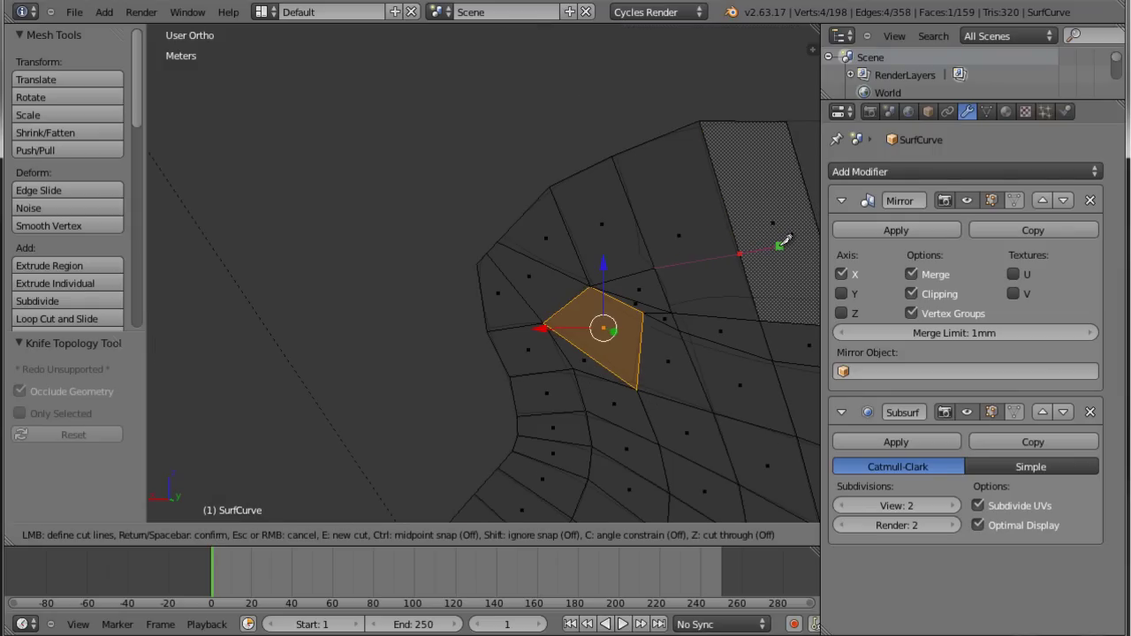
{"action": "middle_click_drag", "start_coordinate": [785, 240], "coordinate": [669, 271]}
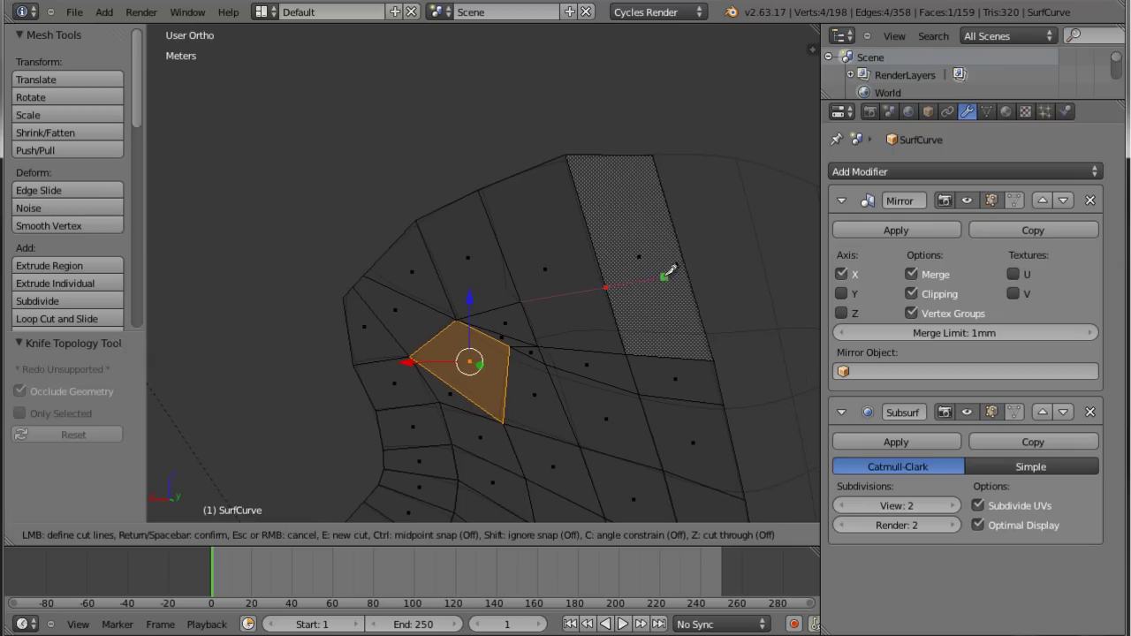
{"action": "left_click", "coordinate": [677, 280]}
{"action": "key", "text": "Return"}
{"action": "scroll", "coordinate": [676, 282], "scroll_direction": "up", "scroll_amount": 2}
Join the two thin sliver faces into a single face with F.
{"action": "key", "text": "ctrl+Tab"}
{"action": "key", "text": "Escape"}
{"action": "key", "text": "ctrl+z"}
{"action": "key", "text": "ctrl+z"}
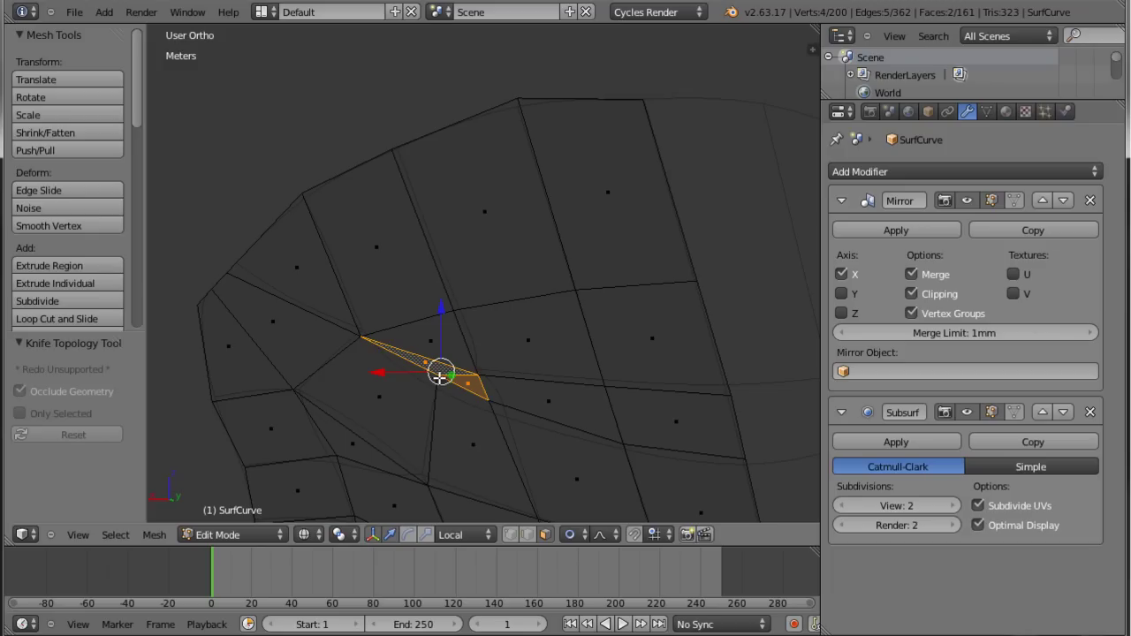
{"action": "key", "text": "f"}
{"action": "scroll", "coordinate": [445, 364], "scroll_direction": "up", "scroll_amount": 2}
{"action": "middle_click_drag", "start_coordinate": [399, 339], "coordinate": [480, 353], "text": "shift"}
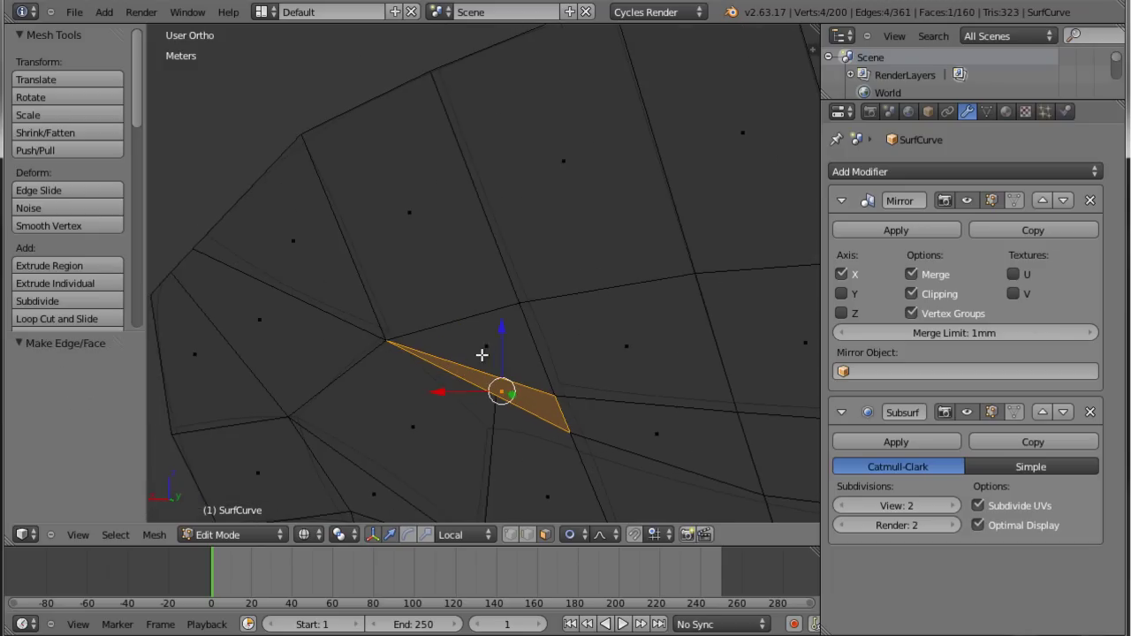
{"action": "key", "text": "Tab"}
{"action": "key", "text": "Tab"}
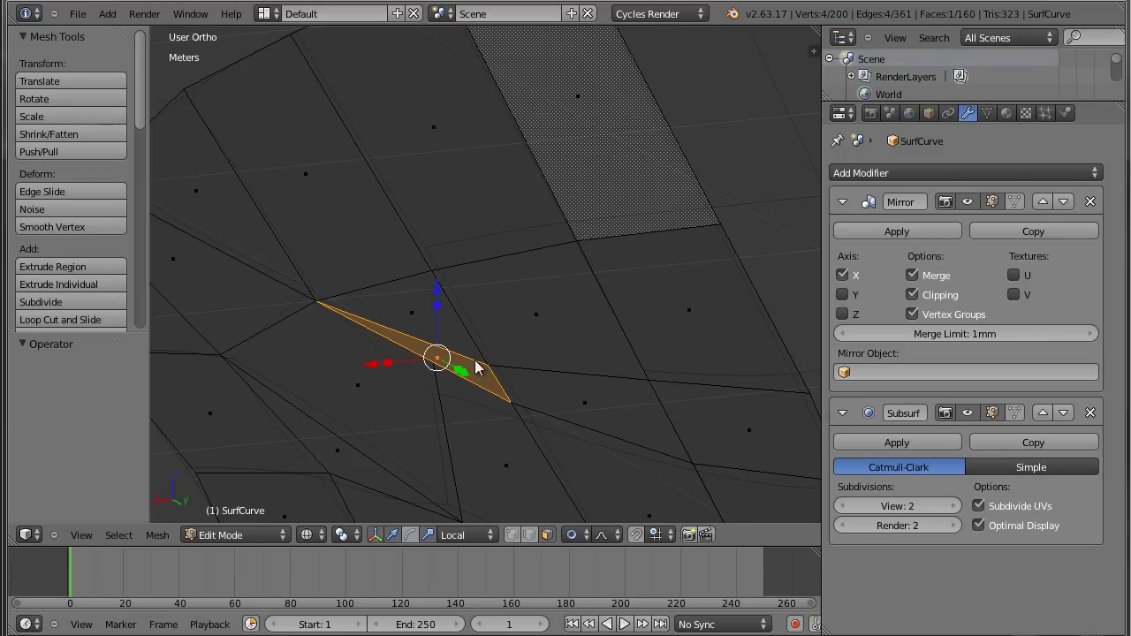
Dissolve the three leftover edges along the thin face's loop.
{"action": "middle_click_drag", "start_coordinate": [522, 377], "coordinate": [492, 368]}
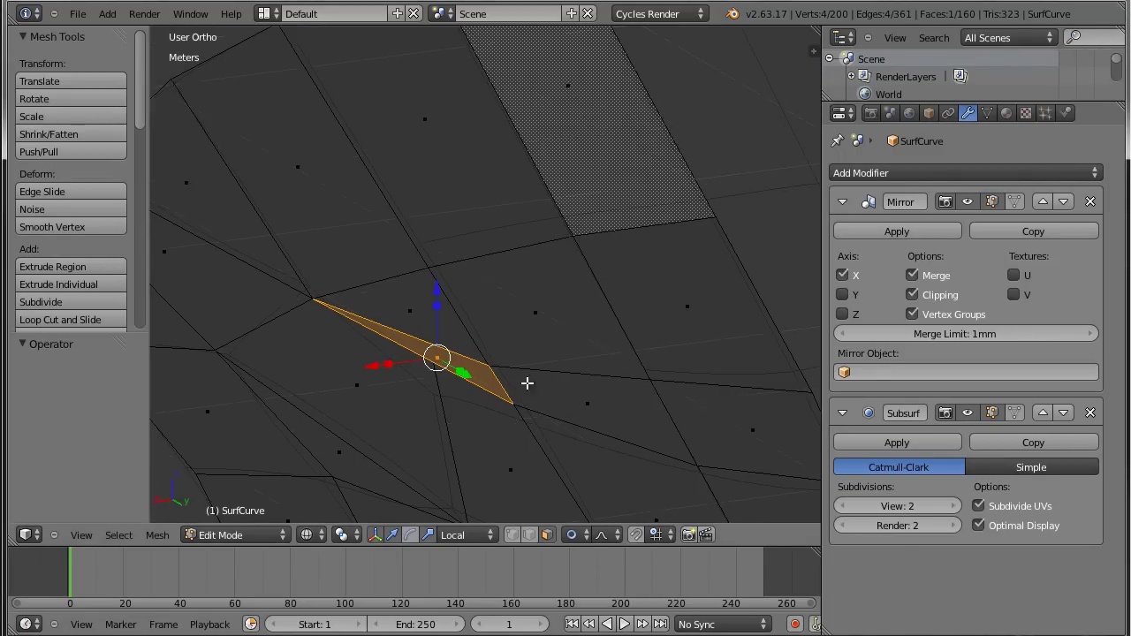
{"action": "key", "text": "ctrl+Tab"}
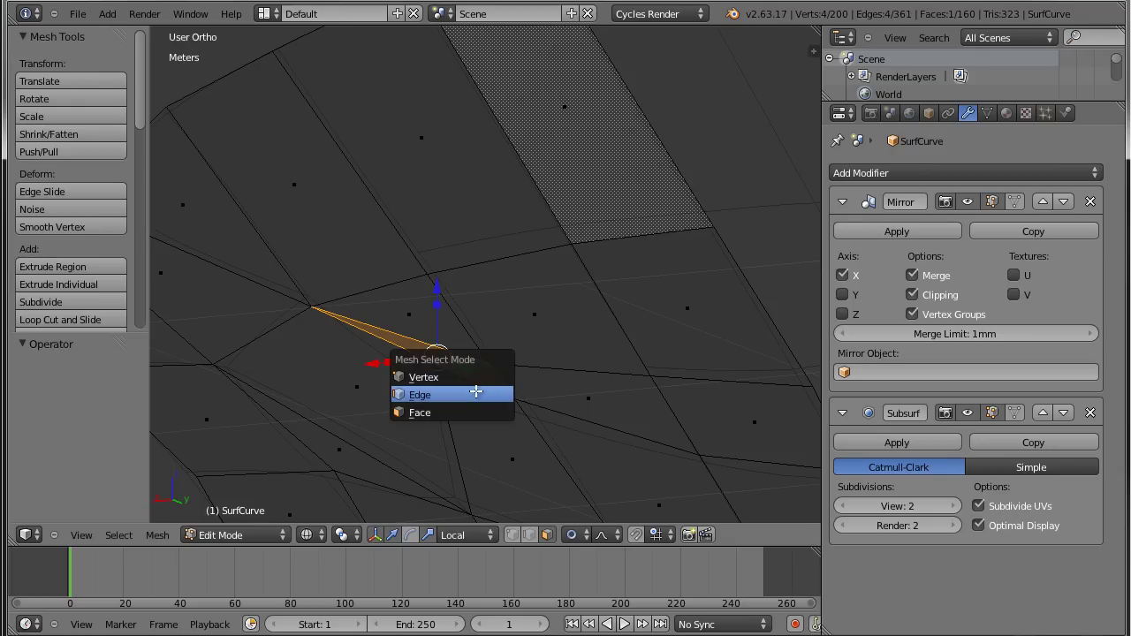
{"action": "left_click", "coordinate": [472, 392]}
{"action": "right_click", "coordinate": [446, 350]}
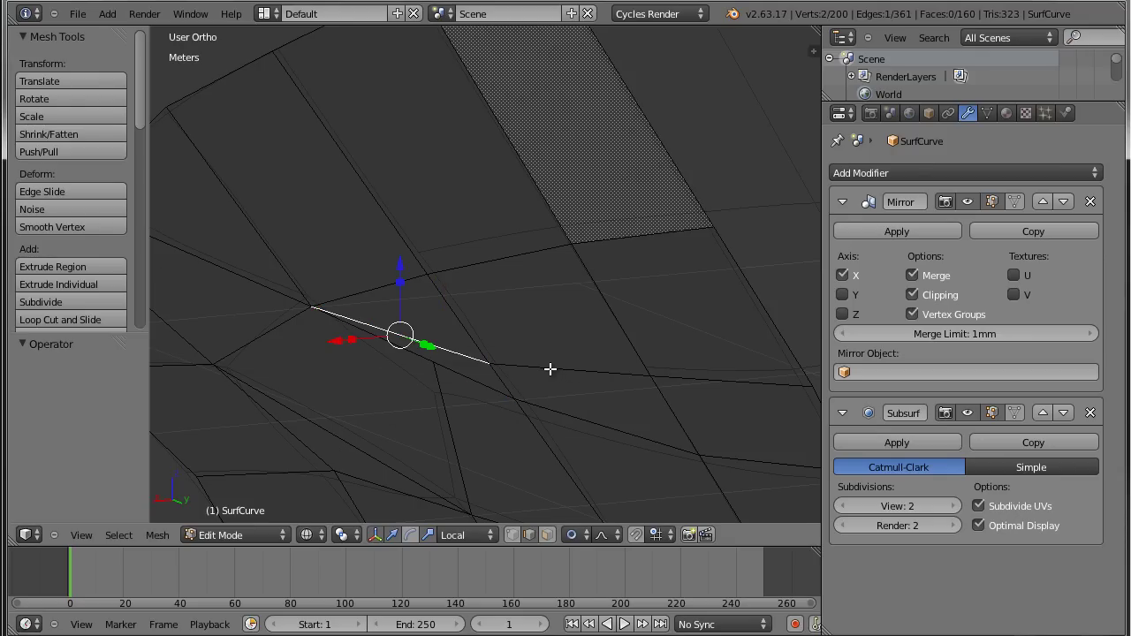
{"action": "right_click", "coordinate": [555, 370], "text": "shift"}
{"action": "right_click", "coordinate": [705, 374], "text": "shift"}
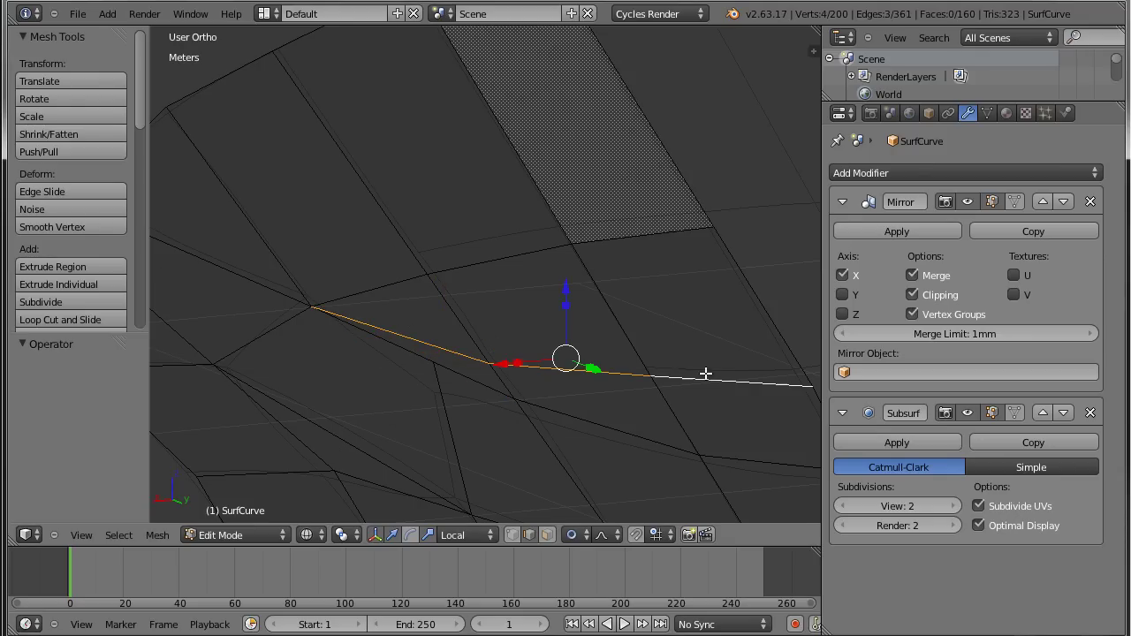
{"action": "key", "text": "x"}
{"action": "left_click", "coordinate": [659, 387]}
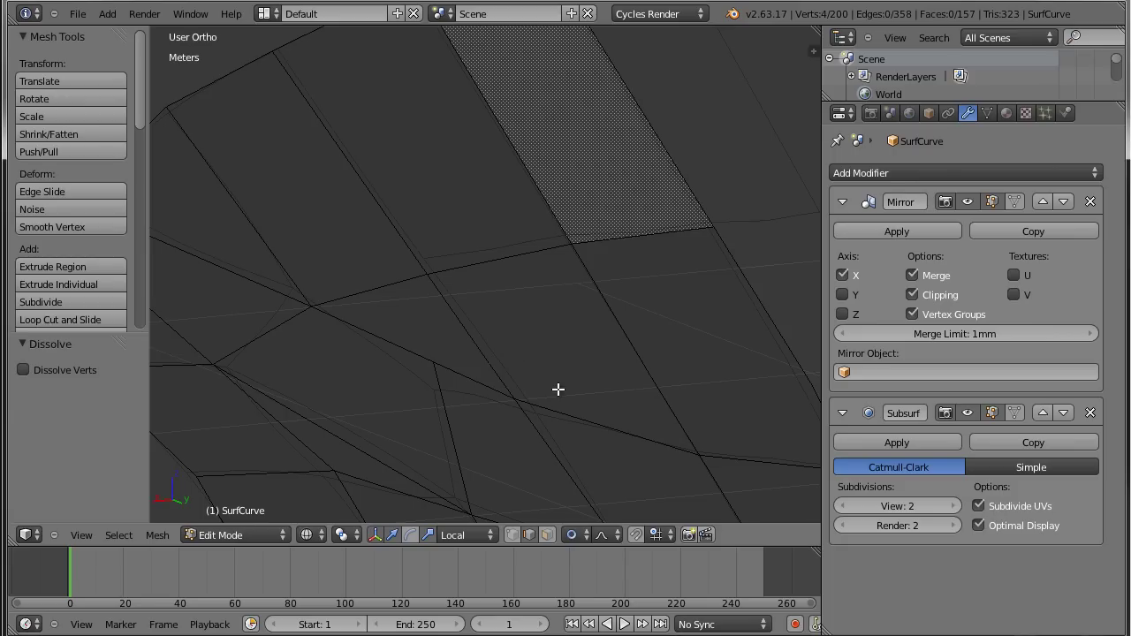
Dissolve the three stray leftover vertices, leaving 197 vertices and 355 edges.
{"action": "key", "text": "ctrl+Tab"}
{"action": "left_click", "coordinate": [548, 371]}
{"action": "right_click", "coordinate": [522, 379], "text": "alt"}
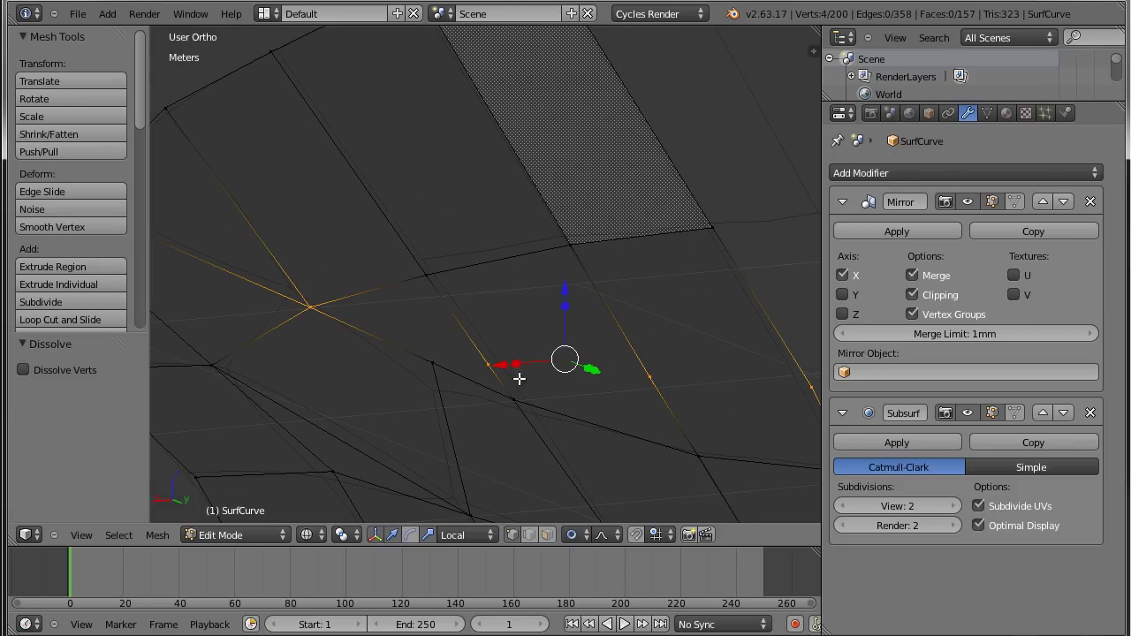
{"action": "right_click", "coordinate": [808, 387]}
{"action": "right_click", "coordinate": [655, 378], "text": "shift"}
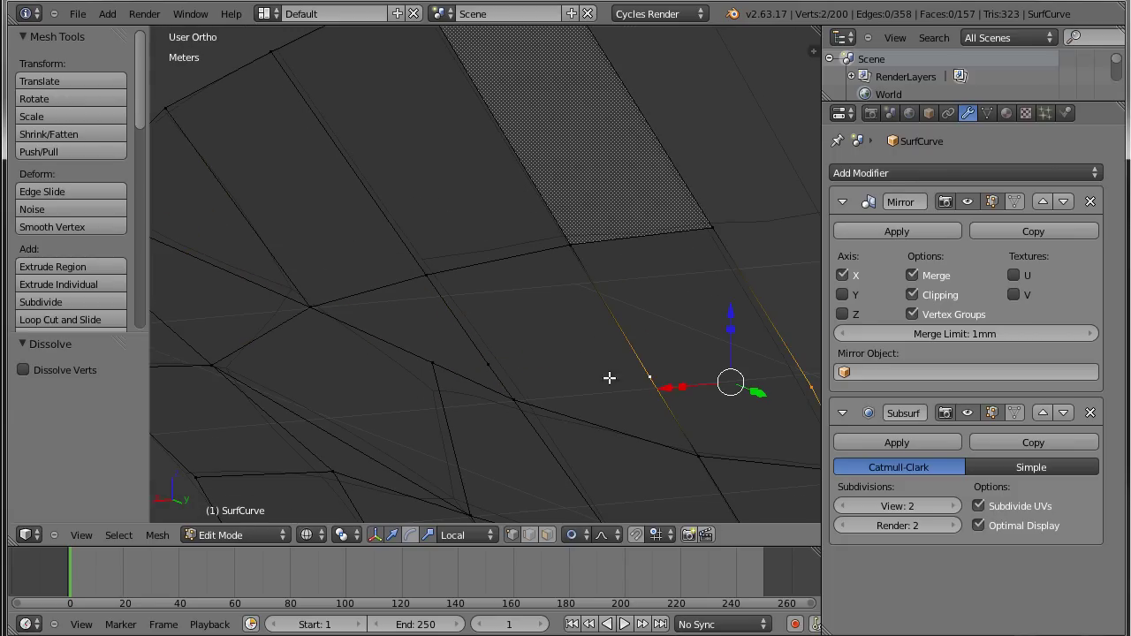
{"action": "right_click", "coordinate": [510, 371], "text": "shift"}
{"action": "key", "text": "x"}
{"action": "left_click", "coordinate": [548, 353]}
{"action": "scroll", "coordinate": [548, 355], "scroll_direction": "down", "scroll_amount": 2}
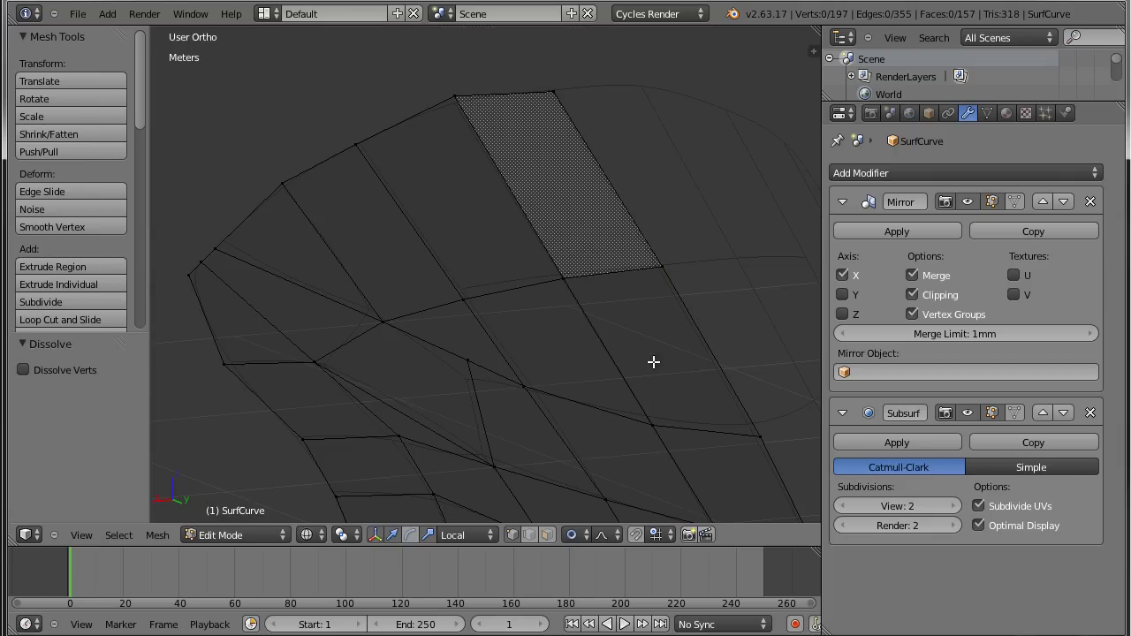
{"action": "middle_click_drag", "start_coordinate": [622, 371], "coordinate": [656, 350], "text": "shift"}
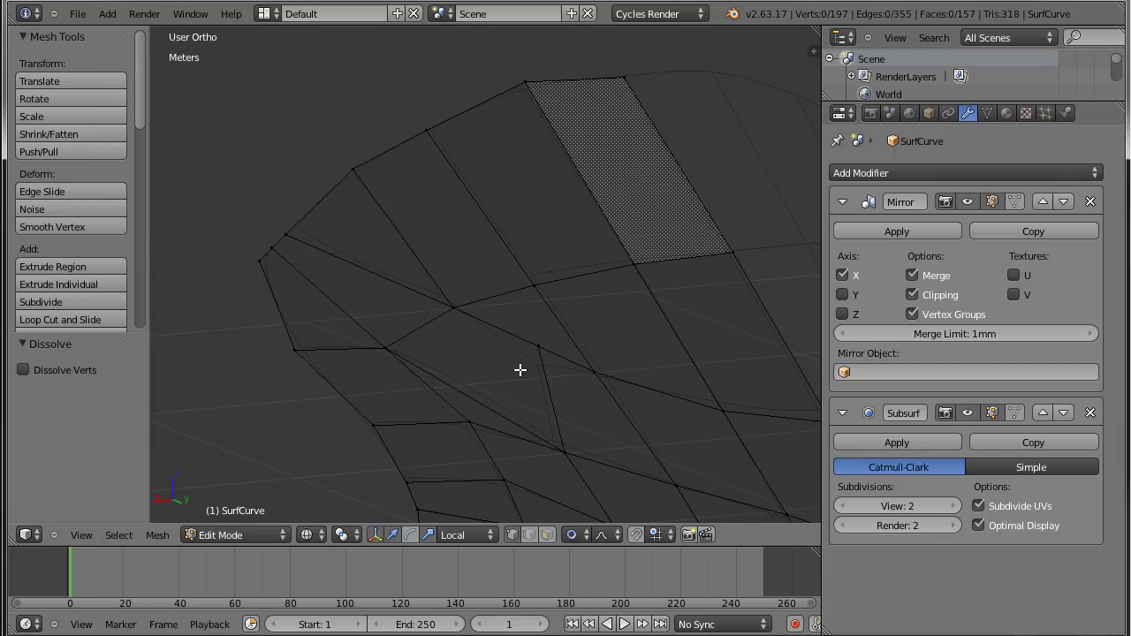
{"action": "scroll", "coordinate": [520, 369], "scroll_direction": "up", "scroll_amount": 1}
{"action": "scroll", "coordinate": [422, 359], "scroll_direction": "up", "scroll_amount": 1}
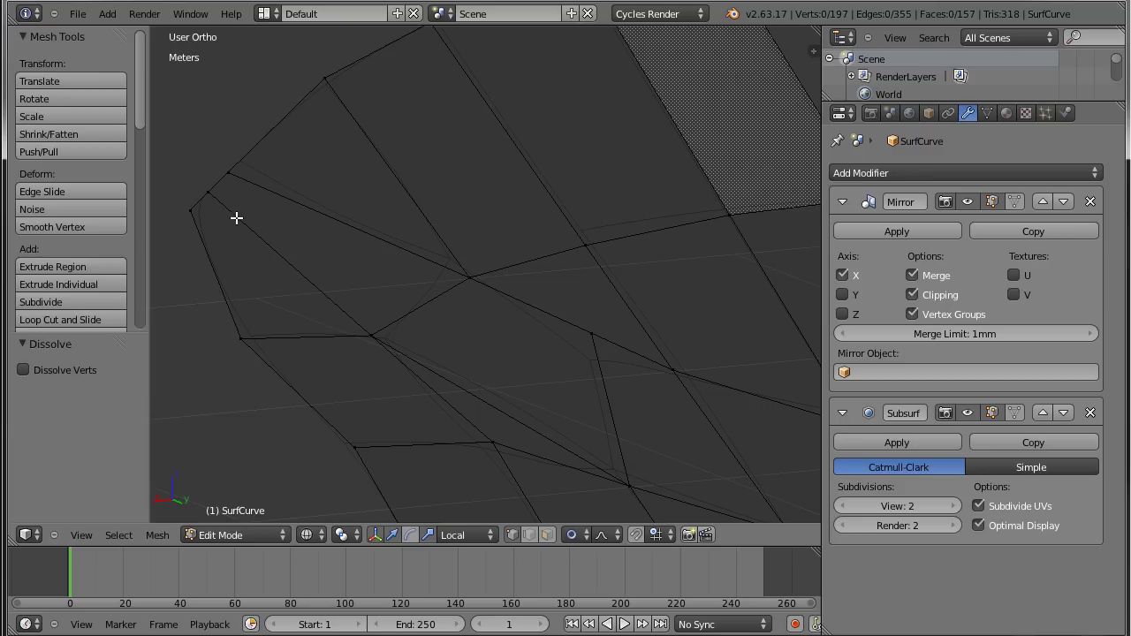
Knife-cut a diagonal line from the fairing's upper corner vertex to the lower vertex.
{"action": "key", "text": "k"}
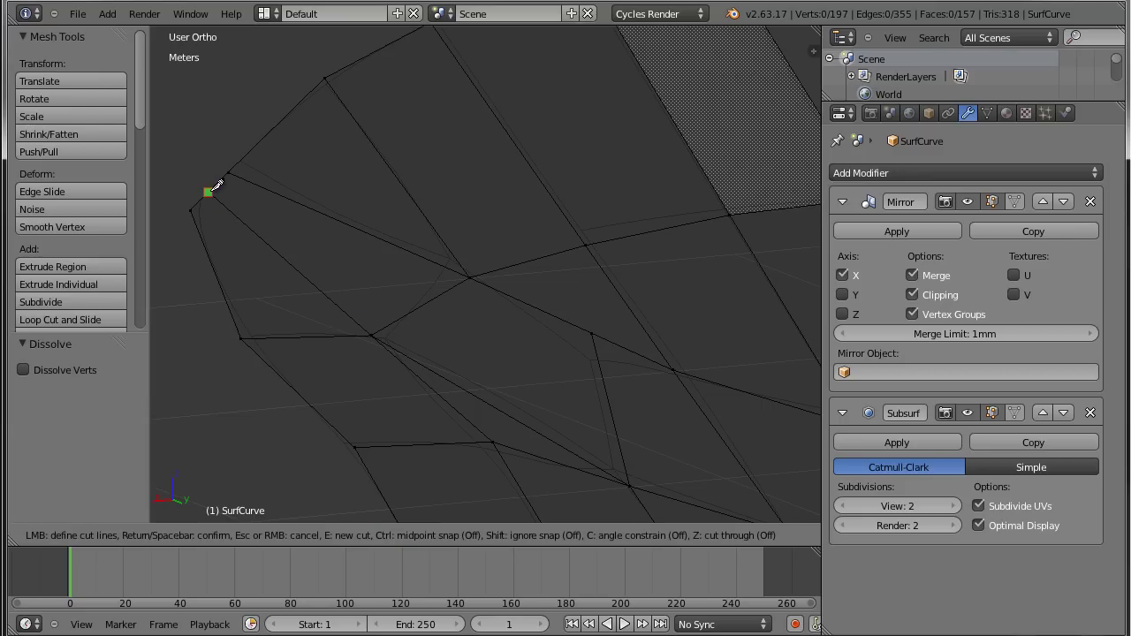
{"action": "left_click", "coordinate": [239, 206]}
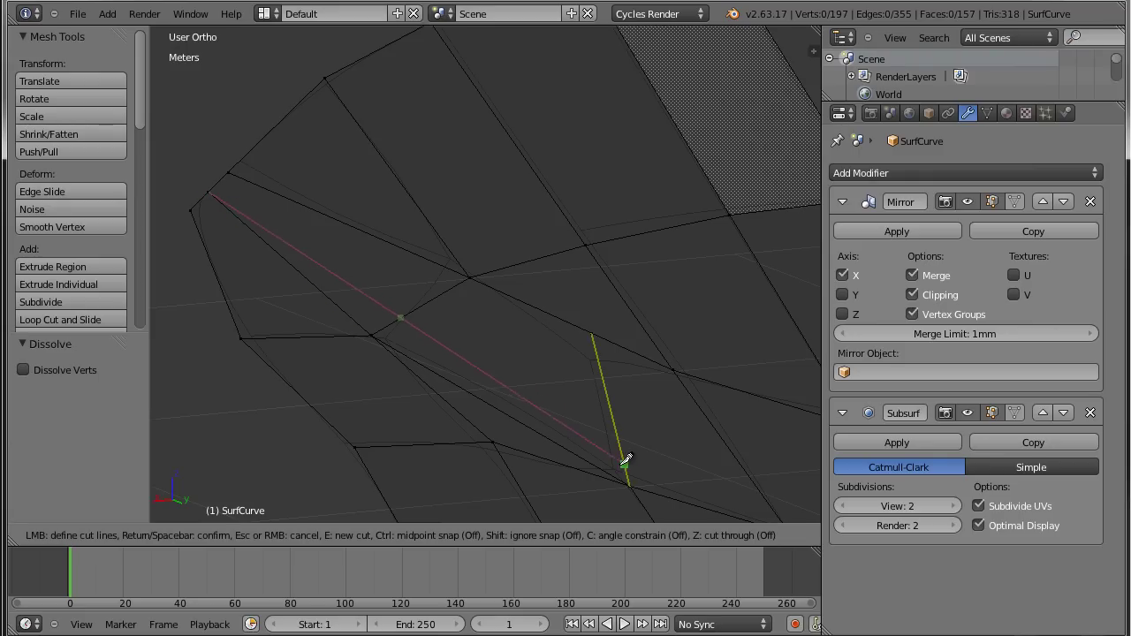
{"action": "left_click", "coordinate": [629, 483]}
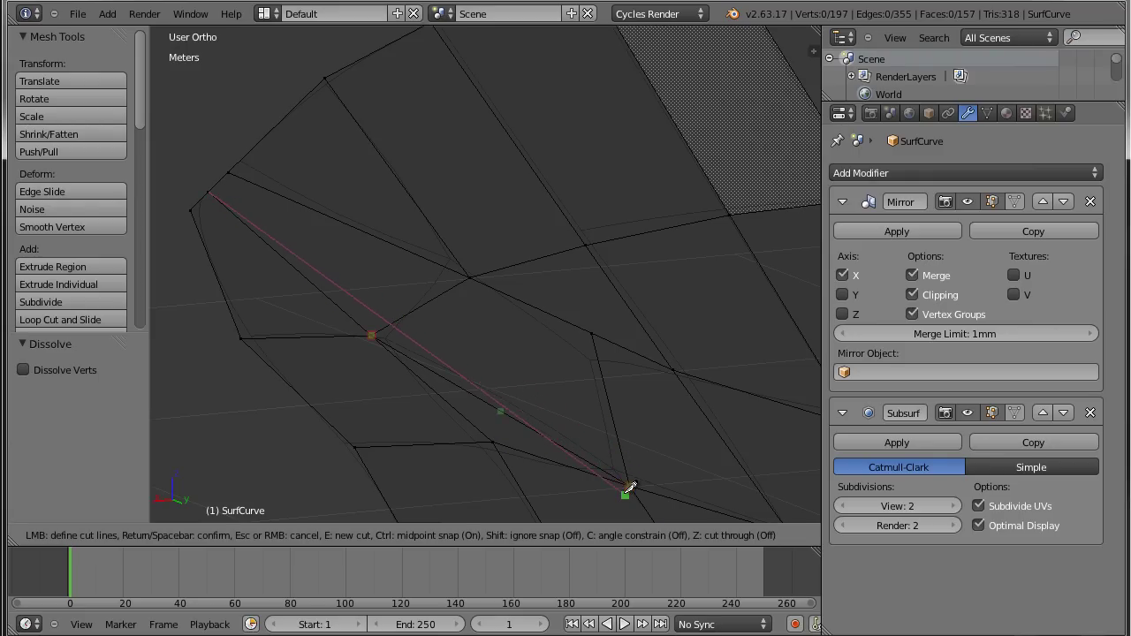
{"action": "key", "text": "ctrl"}
{"action": "key", "text": "Return"}
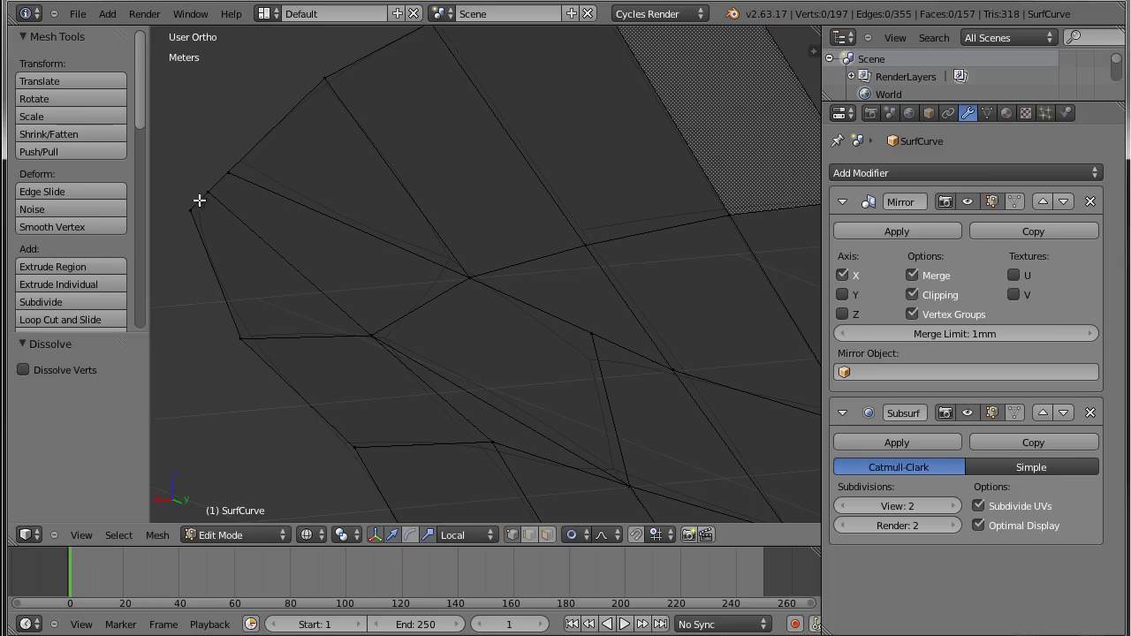
{"action": "key", "text": "k"}
{"action": "left_click", "coordinate": [209, 192]}
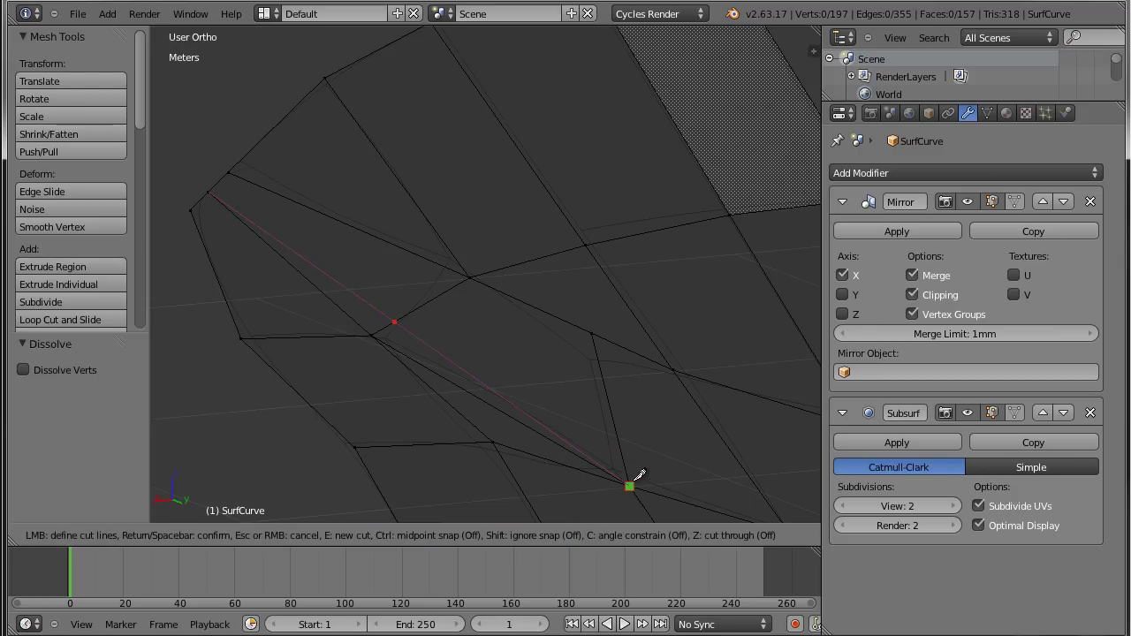
{"action": "left_click", "coordinate": [630, 485]}
{"action": "key", "text": "Return"}
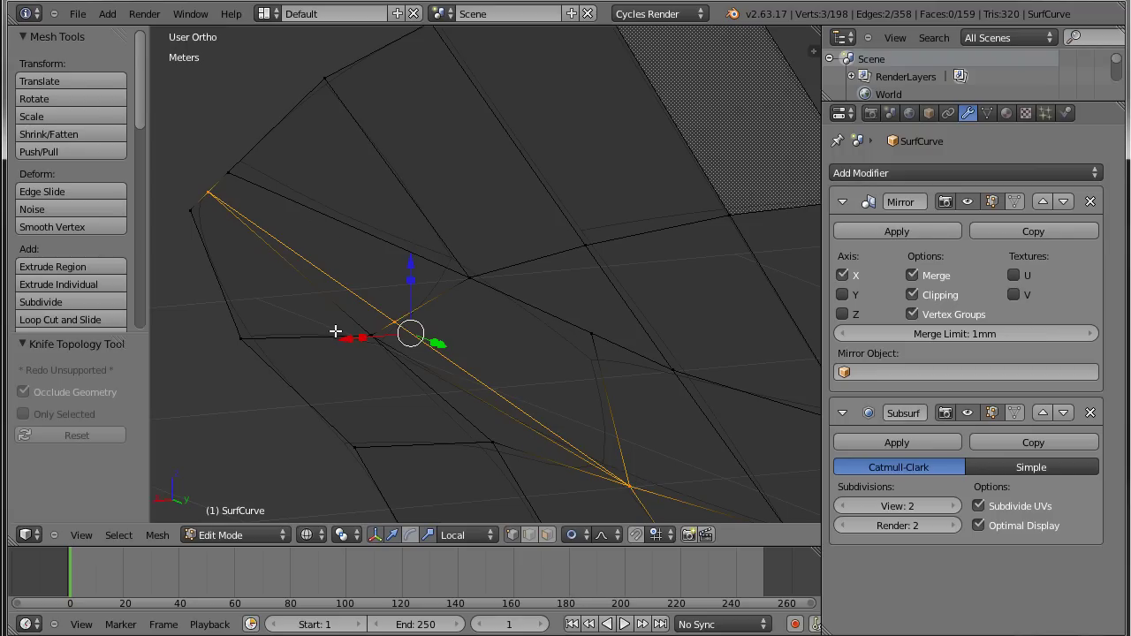
{"action": "scroll", "coordinate": [415, 342], "scroll_direction": "up", "scroll_amount": 2}
{"action": "scroll", "coordinate": [525, 335], "scroll_direction": "up", "scroll_amount": 1}
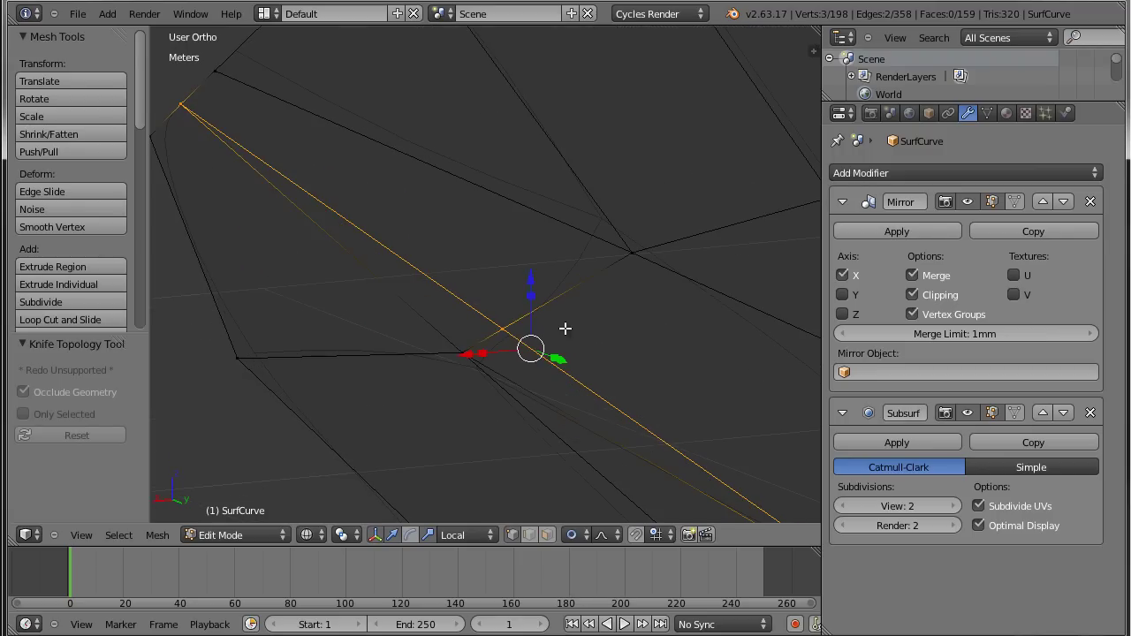
{"action": "scroll", "coordinate": [565, 329], "scroll_direction": "down", "scroll_amount": 2}
{"action": "scroll", "coordinate": [571, 333], "scroll_direction": "down", "scroll_amount": 1}
Merge the thin triangles along the new cut into a single face.
{"action": "key", "text": "ctrl+Tab"}
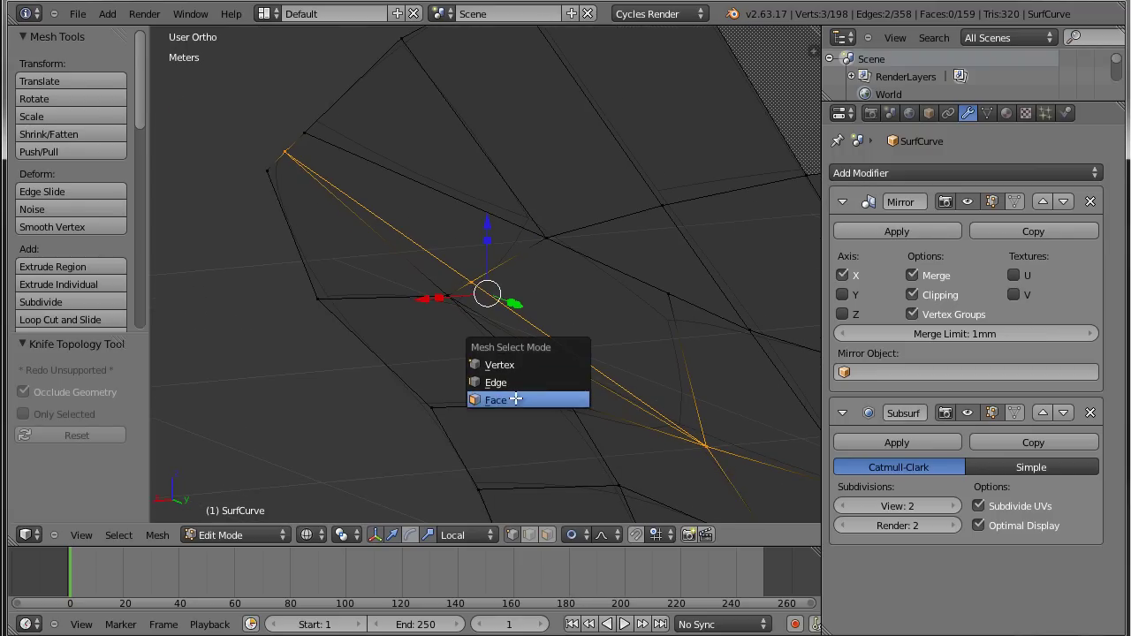
{"action": "left_click", "coordinate": [516, 399]}
{"action": "middle_click_drag", "start_coordinate": [504, 262], "coordinate": [538, 306], "text": "shift"}
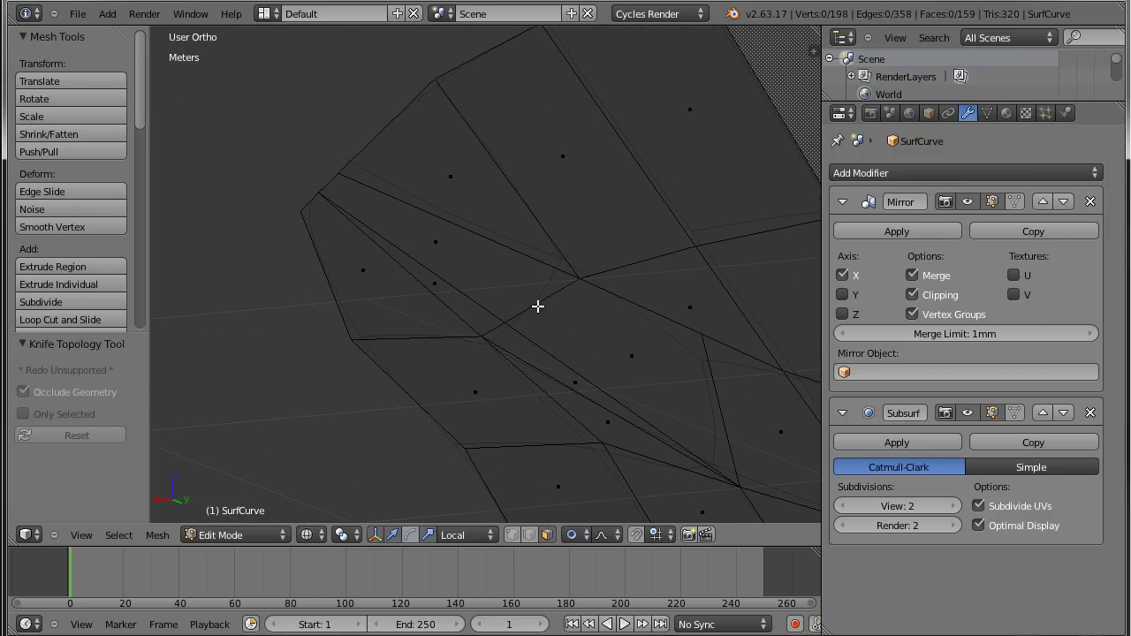
{"action": "right_click", "coordinate": [624, 432]}
{"action": "key", "text": "g"}
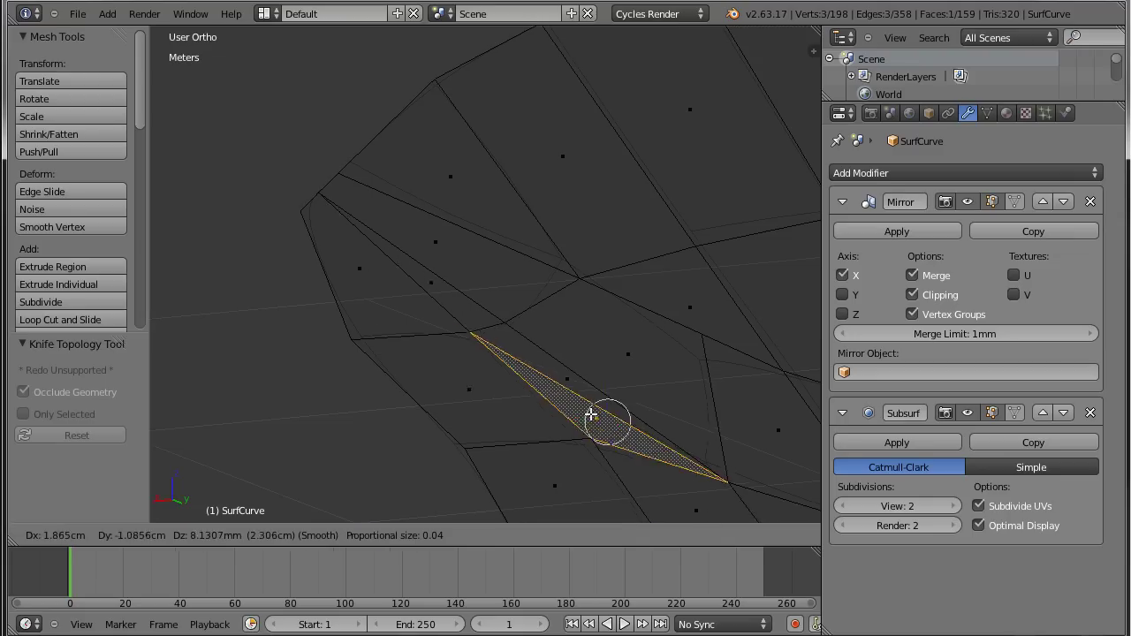
{"action": "key", "text": "Escape"}
{"action": "key", "text": "f"}
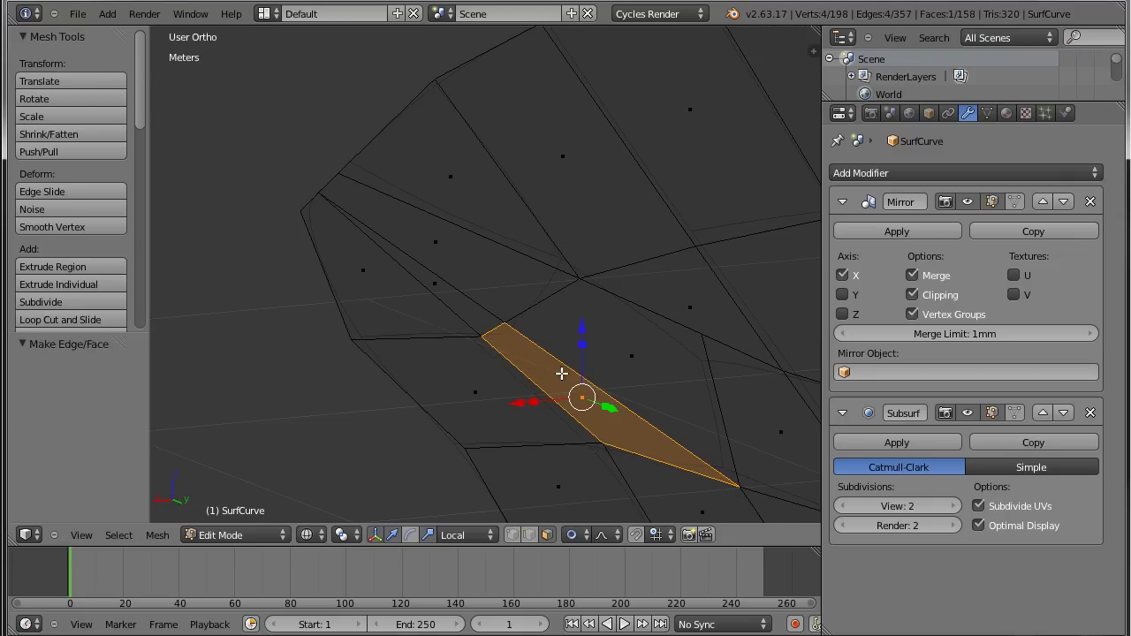
{"action": "middle_click_drag", "start_coordinate": [622, 371], "coordinate": [687, 404], "text": "shift"}
{"action": "scroll", "coordinate": [554, 339], "scroll_direction": "up", "scroll_amount": 3}
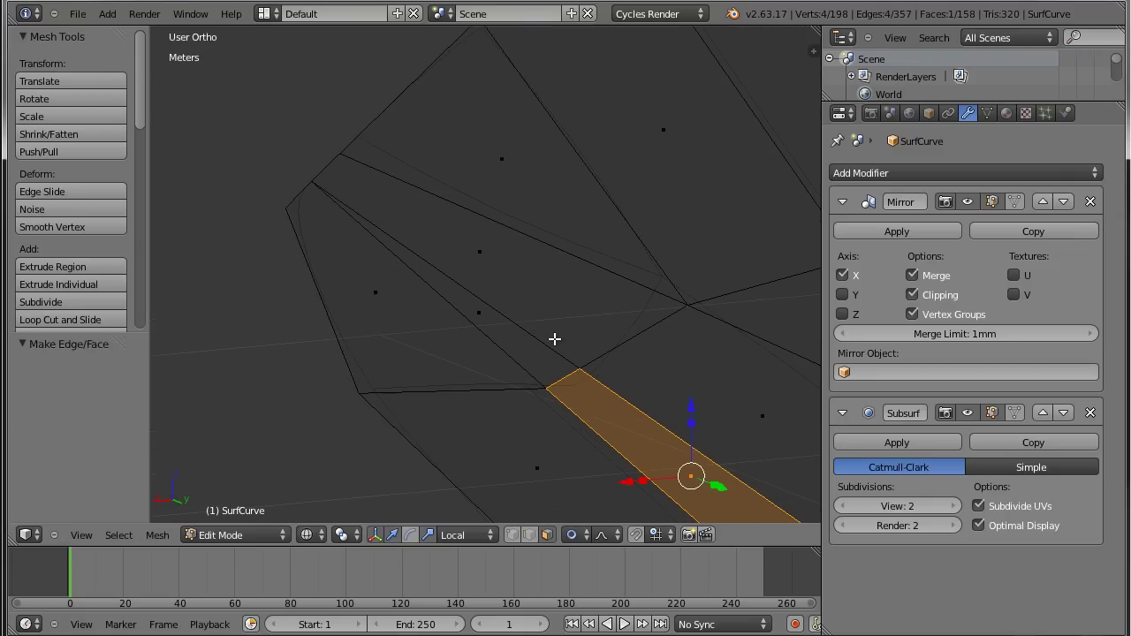
{"action": "middle_click_drag", "start_coordinate": [554, 338], "coordinate": [586, 341], "text": "shift"}
{"action": "scroll", "coordinate": [438, 234], "scroll_direction": "up", "scroll_amount": 2}
{"action": "scroll", "coordinate": [438, 233], "scroll_direction": "up", "scroll_amount": 1}
{"action": "scroll", "coordinate": [435, 229], "scroll_direction": "down", "scroll_amount": 1}
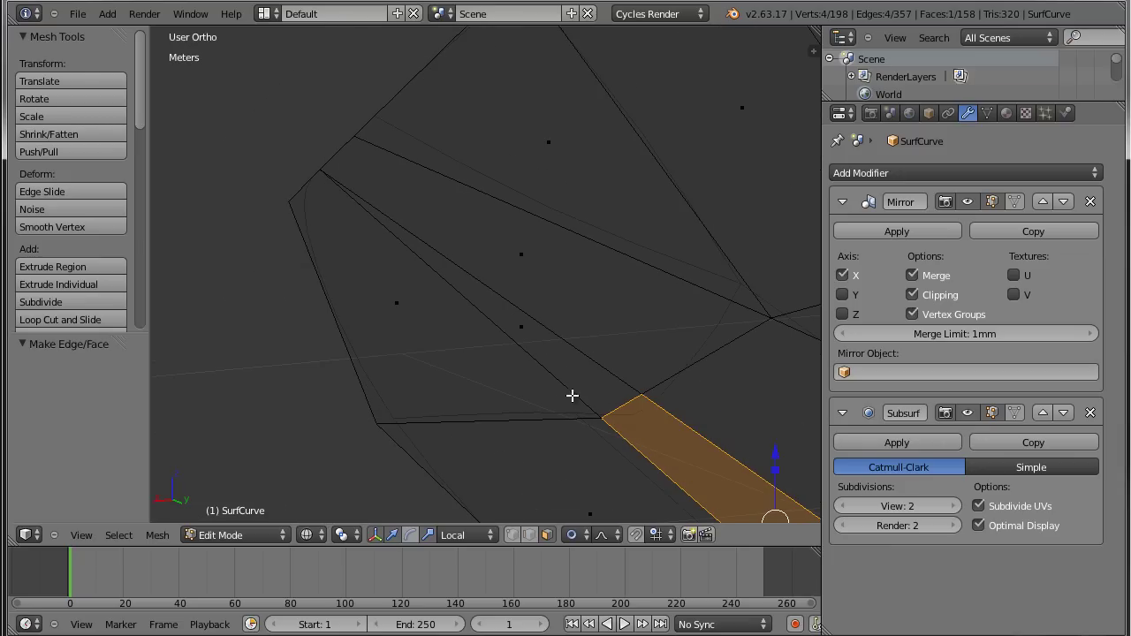
Knife a second cut to the fairing's corner and merge the two resulting faces into one strip.
{"action": "key", "text": "k"}
{"action": "left_click", "coordinate": [601, 415]}
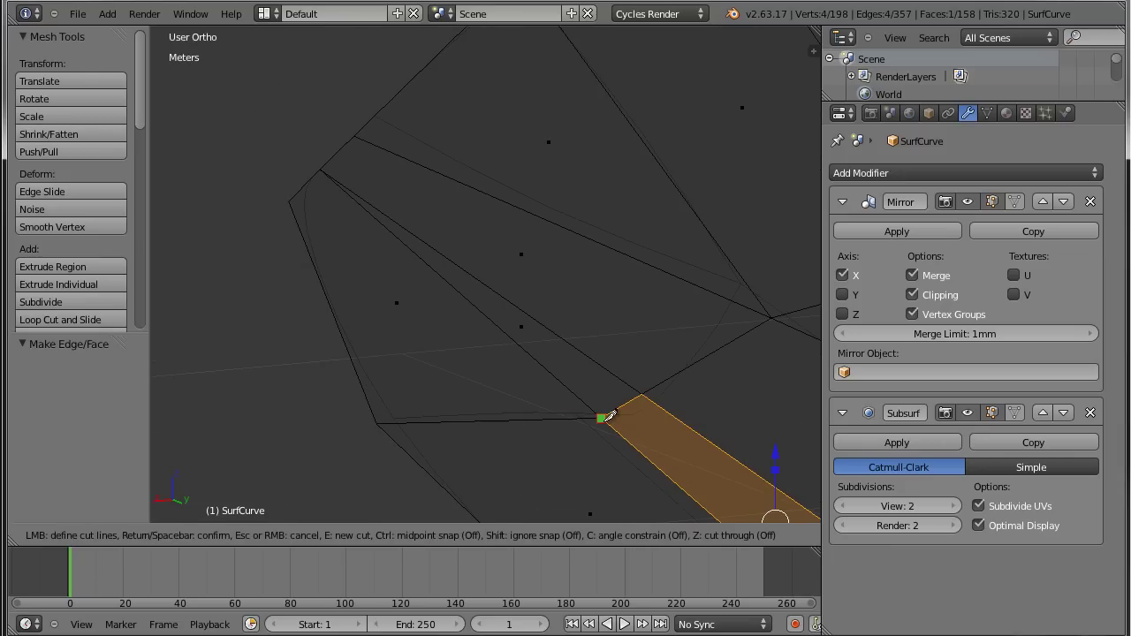
{"action": "left_click", "coordinate": [302, 187]}
{"action": "key", "text": "Return"}
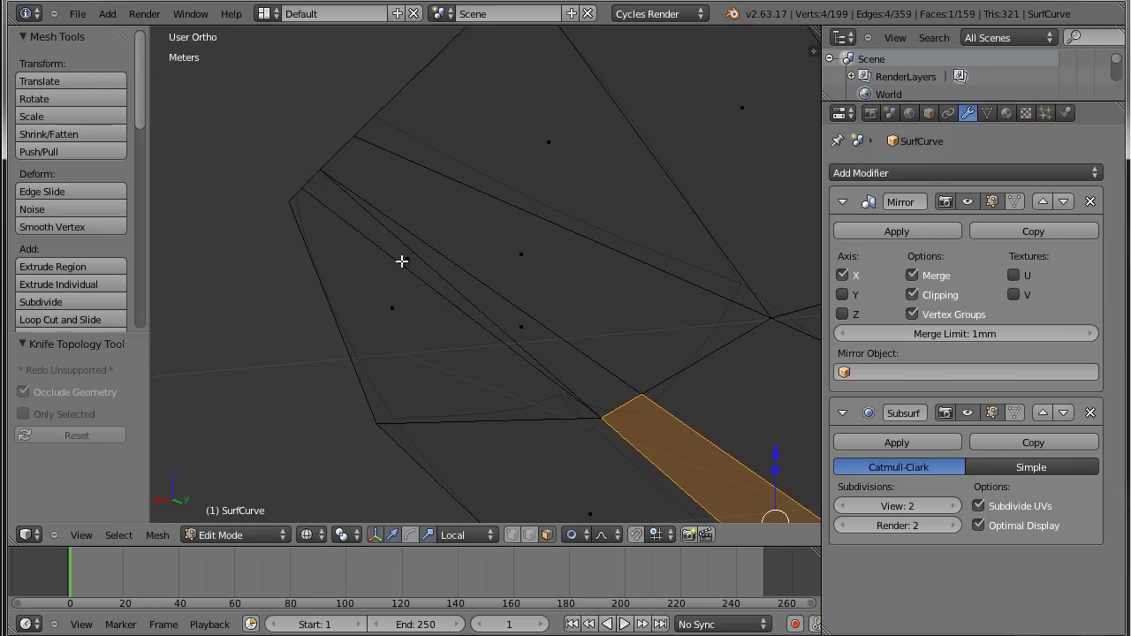
{"action": "right_click", "coordinate": [403, 261]}
{"action": "right_click", "coordinate": [518, 330], "text": "shift"}
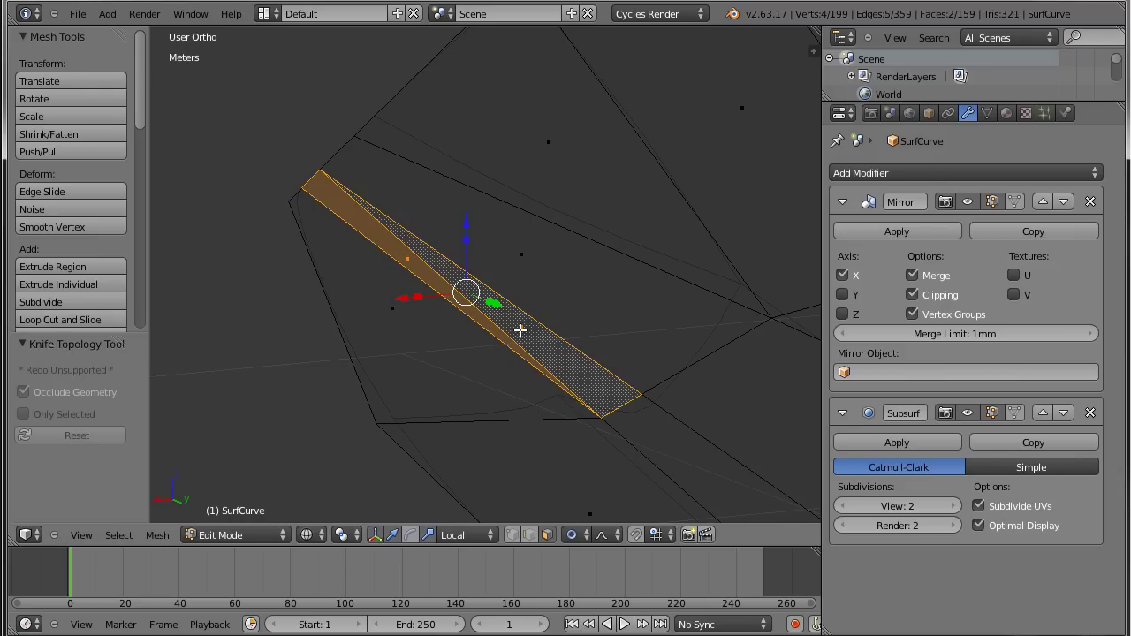
{"action": "key", "text": "f"}
{"action": "scroll", "coordinate": [530, 344], "scroll_direction": "down", "scroll_amount": 5}
{"action": "mouse_move", "coordinate": [548, 356]}
{"action": "middle_mouse_down", "text": "shift"}
{"action": "mouse_move", "coordinate": [475, 227]}
{"action": "mouse_move", "coordinate": [479, 281]}
{"action": "middle_mouse_up", "text": "shift"}
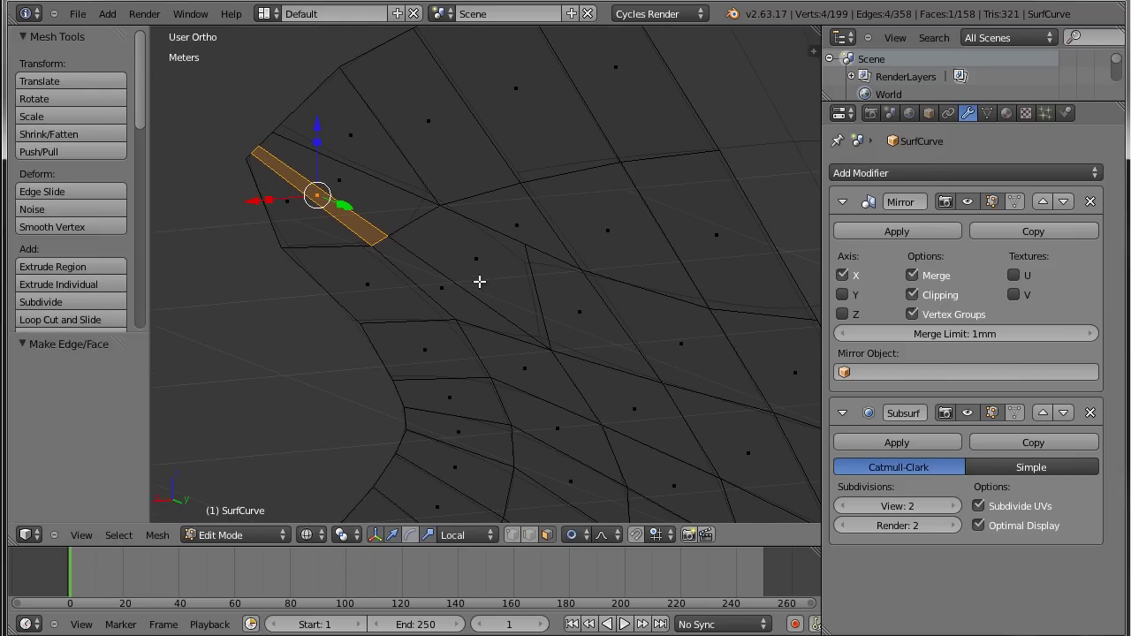
Deselect all, pick the small triangular face, and view the fairing from the back.
{"action": "key", "text": "ctrl+r"}
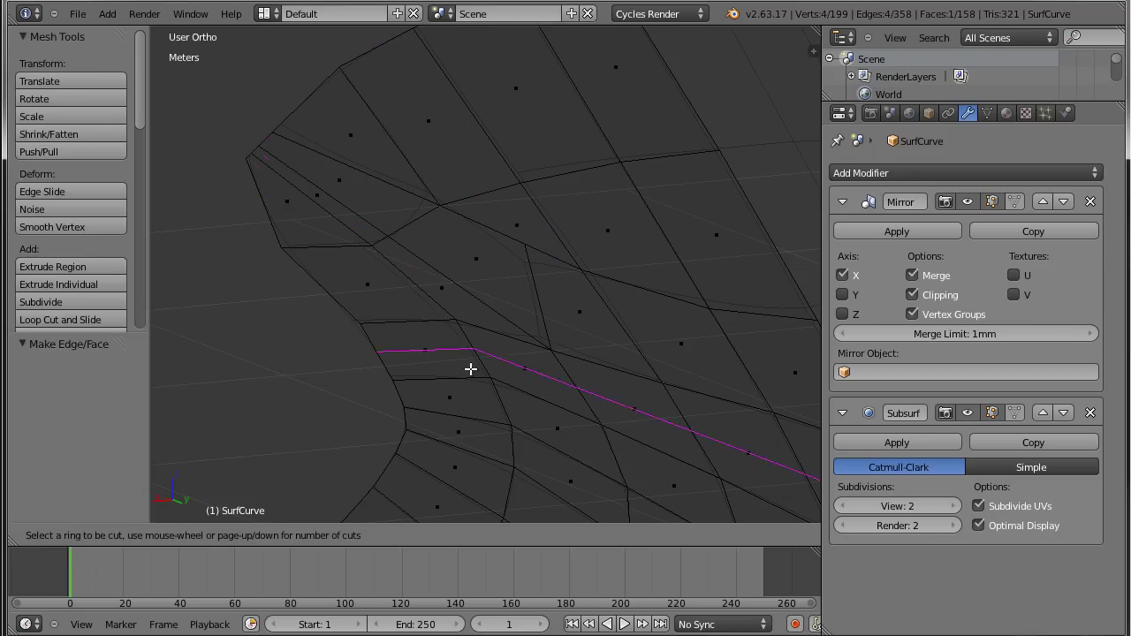
{"action": "key", "text": "Escape"}
{"action": "middle_click_drag", "start_coordinate": [489, 194], "coordinate": [702, 490], "text": "shift"}
{"action": "scroll", "coordinate": [518, 356], "scroll_direction": "up", "scroll_amount": 3}
{"action": "key", "text": "a"}
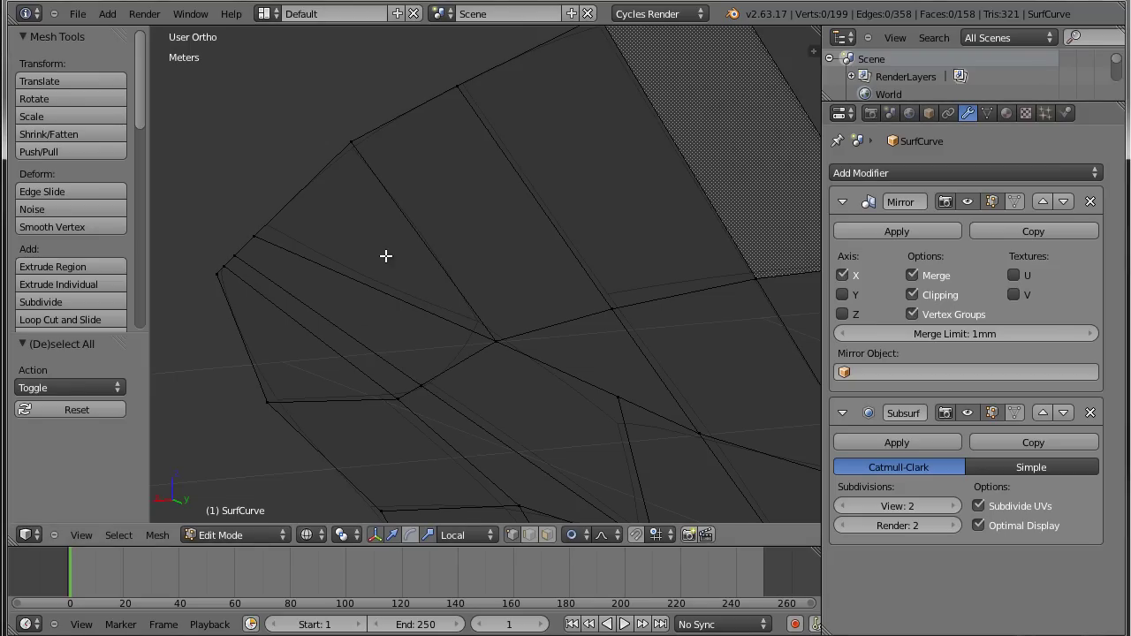
{"action": "key", "text": "ctrl+Tab"}
{"action": "left_click", "coordinate": [366, 298]}
{"action": "right_click", "coordinate": [379, 245]}
{"action": "mouse_move", "coordinate": [671, 346]}
{"action": "middle_mouse_down", "text": "shift"}
{"action": "mouse_move", "coordinate": [589, 314]}
{"action": "mouse_move", "coordinate": [760, 359]}
{"action": "middle_mouse_up", "text": "shift"}
{"action": "key", "text": "ctrl+KP_1"}
{"action": "scroll", "coordinate": [591, 295], "scroll_direction": "down", "scroll_amount": 2}
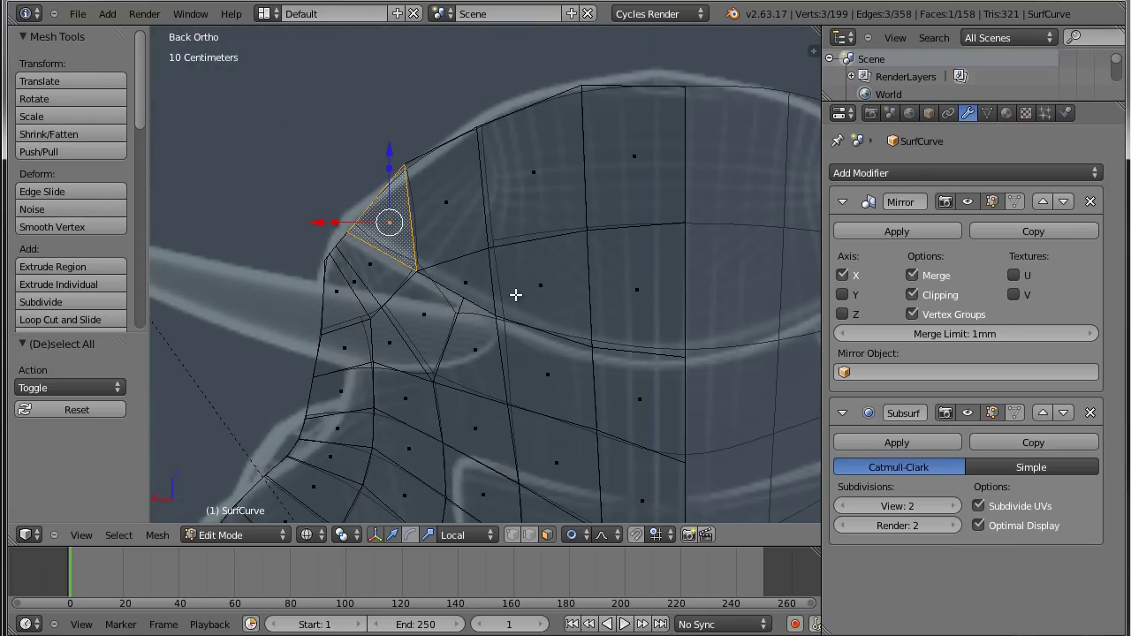
{"action": "scroll", "coordinate": [503, 296], "scroll_direction": "up", "scroll_amount": 1}
Extrude the edges along the upper panel's lower border, leaving them in place.
{"action": "key", "text": "ctrl+Tab"}
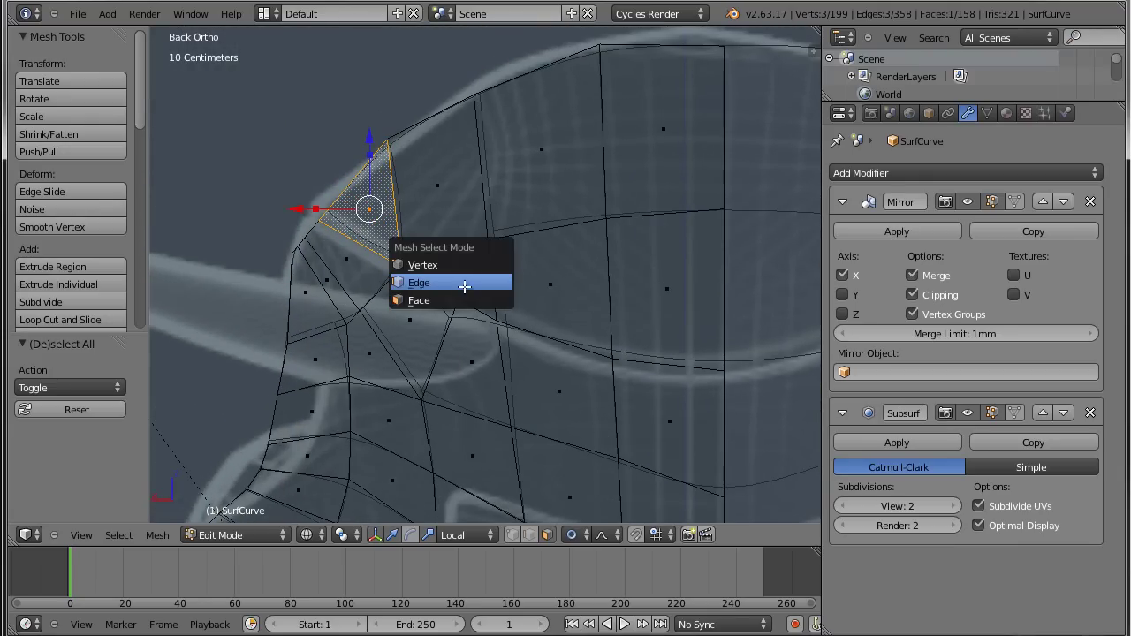
{"action": "left_click", "coordinate": [465, 283]}
{"action": "right_click", "coordinate": [554, 336], "text": "alt"}
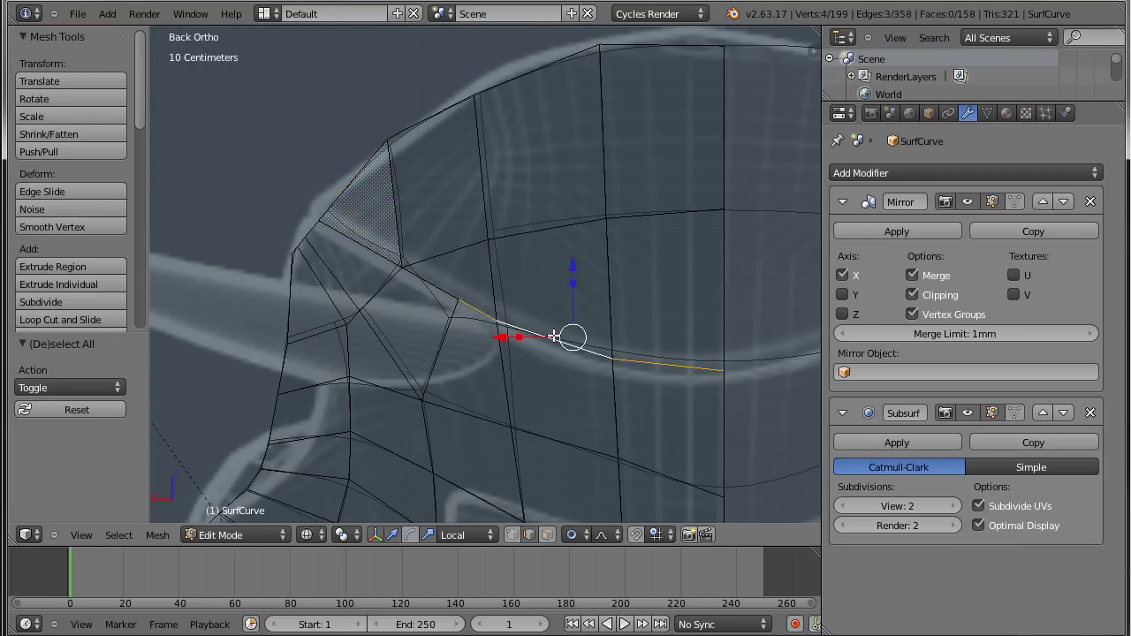
{"action": "right_click", "coordinate": [450, 297], "text": "shift"}
{"action": "right_click", "coordinate": [372, 251], "text": "shift"}
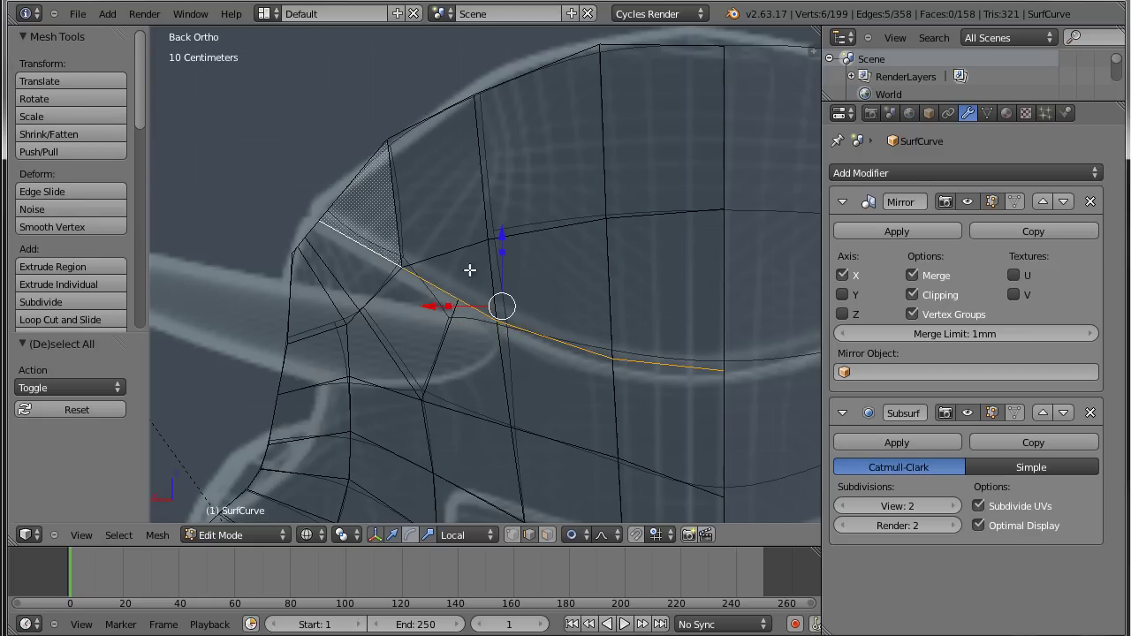
{"action": "scroll", "coordinate": [471, 269], "scroll_direction": "down", "scroll_amount": 2}
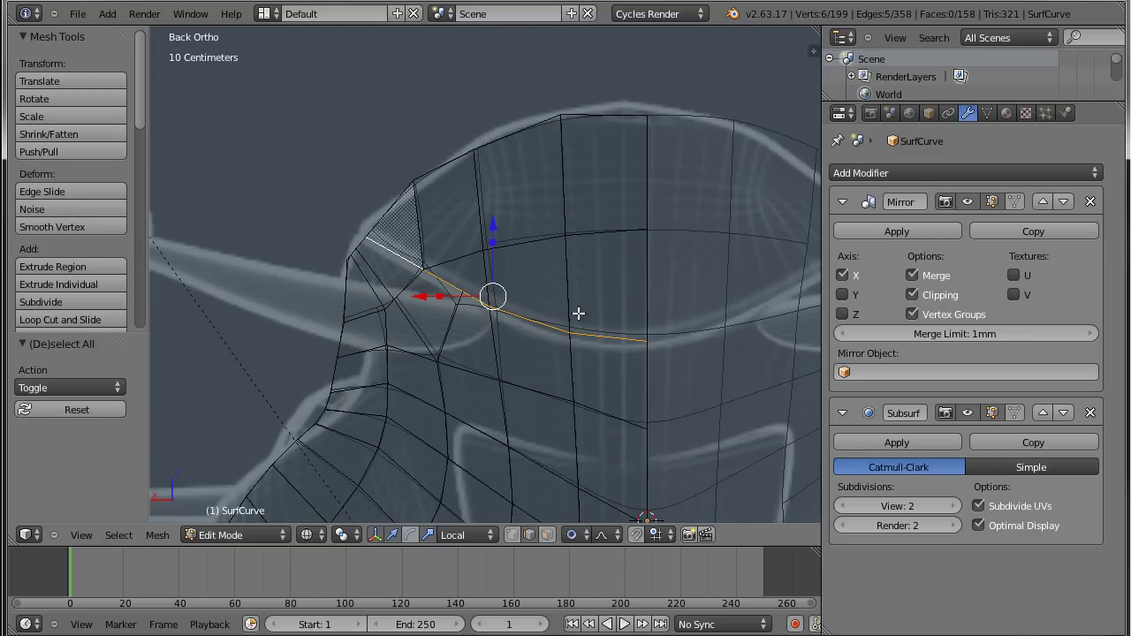
{"action": "key", "text": "e"}
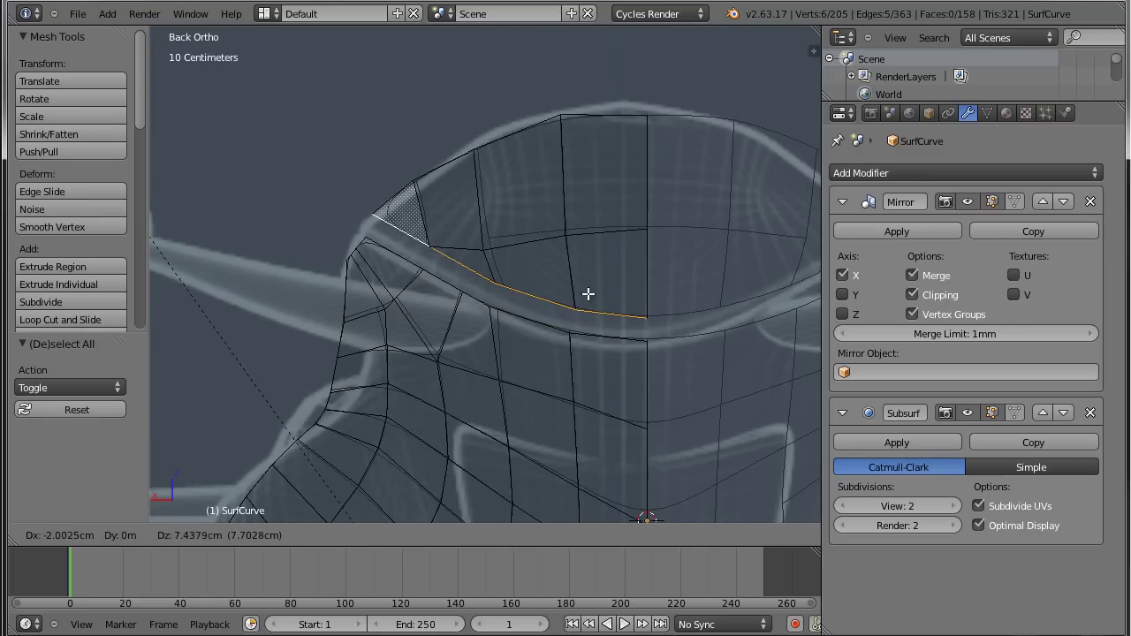
{"action": "right_click", "coordinate": [587, 294]}
{"action": "middle_click_drag", "start_coordinate": [611, 296], "coordinate": [651, 298]}
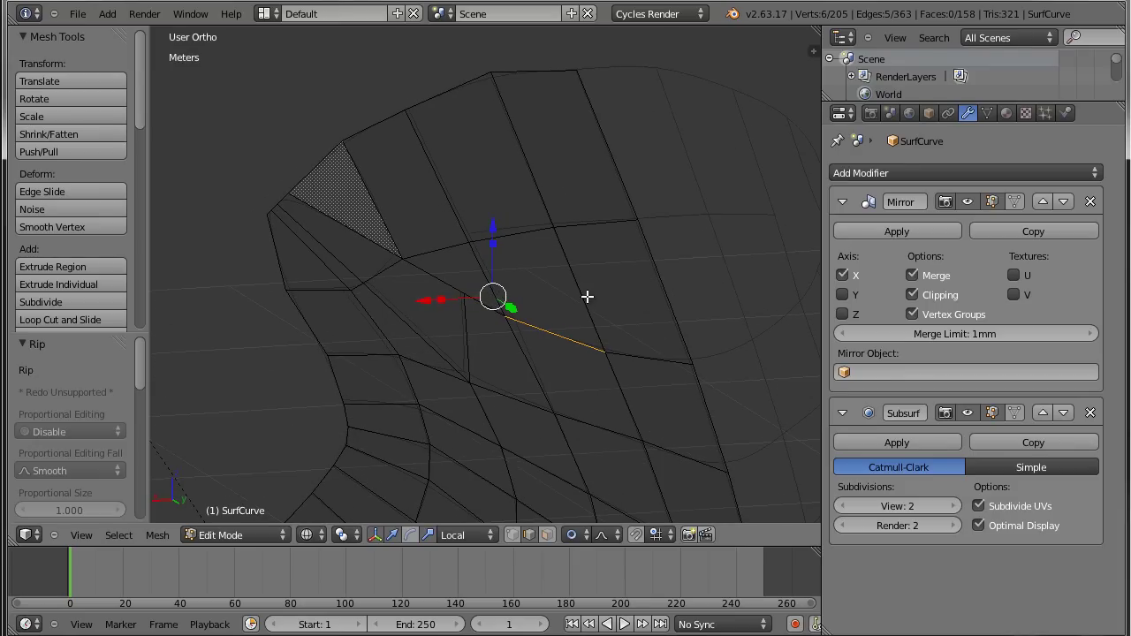
Select the connected upper panel, raise it about 20 cm in Z, and switch to solid shading.
{"action": "key", "text": "ctrl+l"}
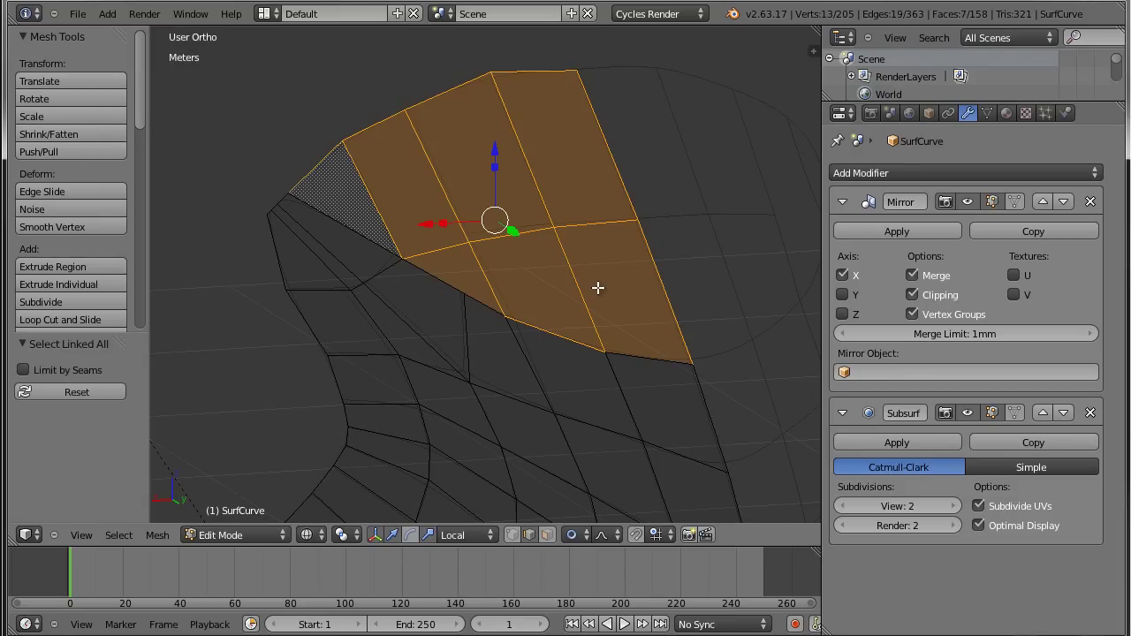
{"action": "mouse_move", "coordinate": [621, 273]}
{"action": "middle_mouse_down"}
{"action": "mouse_move", "coordinate": [558, 231]}
{"action": "mouse_move", "coordinate": [618, 230]}
{"action": "middle_mouse_up"}
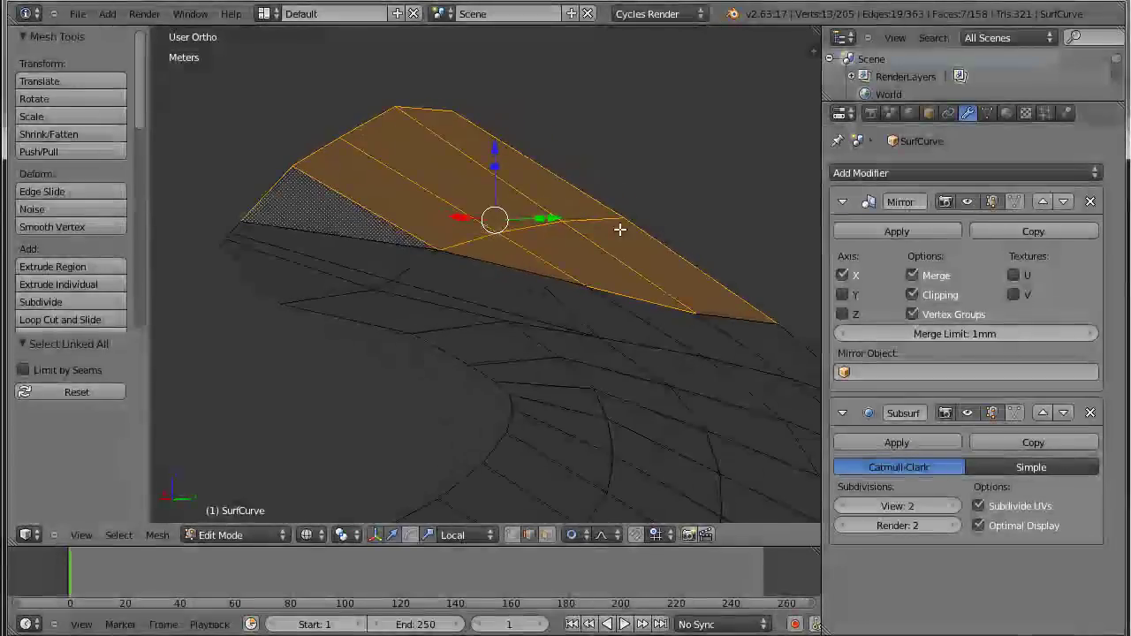
{"action": "mouse_move", "coordinate": [495, 149]}
{"action": "left_mouse_down"}
{"action": "mouse_move", "coordinate": [495, 86]}
{"action": "mouse_move", "coordinate": [510, 106]}
{"action": "left_mouse_up"}
{"action": "key", "text": "z"}
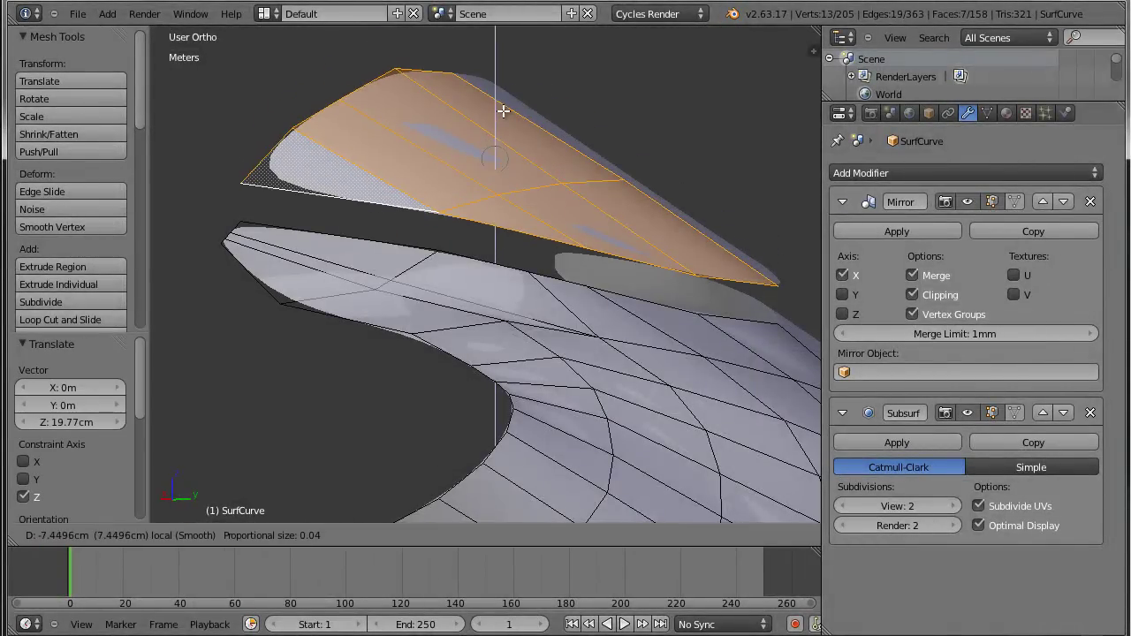
{"action": "right_click", "coordinate": [520, 114], "text": "alt"}
{"action": "mouse_move", "coordinate": [574, 149]}
{"action": "middle_mouse_down"}
{"action": "mouse_move", "coordinate": [463, 293]}
{"action": "mouse_move", "coordinate": [591, 332]}
{"action": "middle_mouse_up"}
{"action": "scroll", "coordinate": [590, 331], "scroll_direction": "up", "scroll_amount": 3}
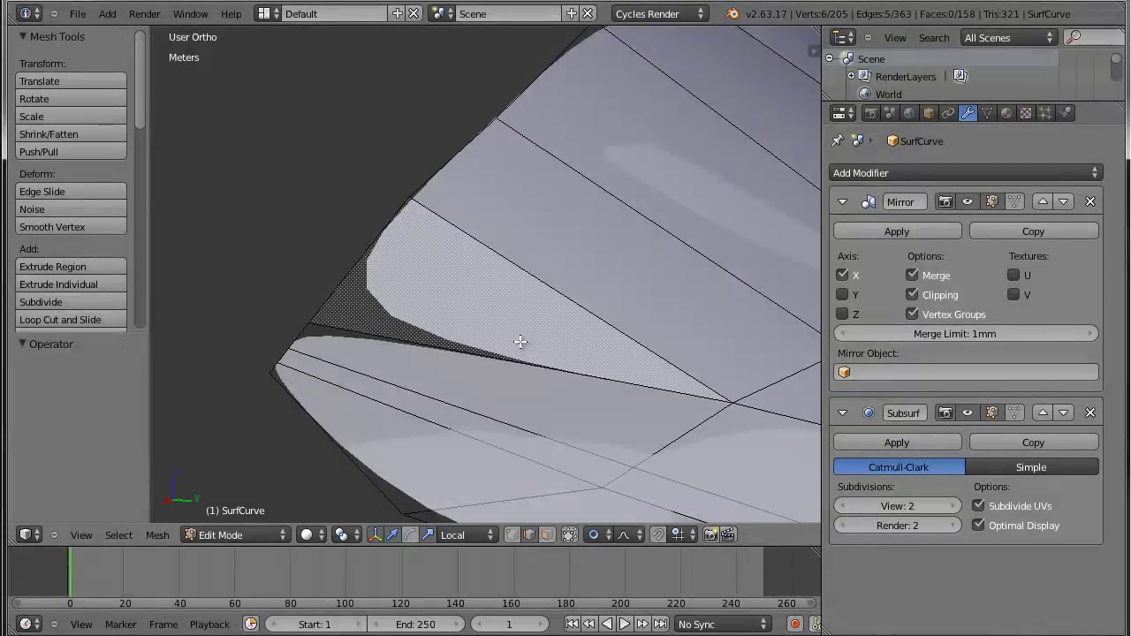
{"action": "scroll", "coordinate": [521, 336], "scroll_direction": "up", "scroll_amount": 2}
{"action": "key", "text": "k"}
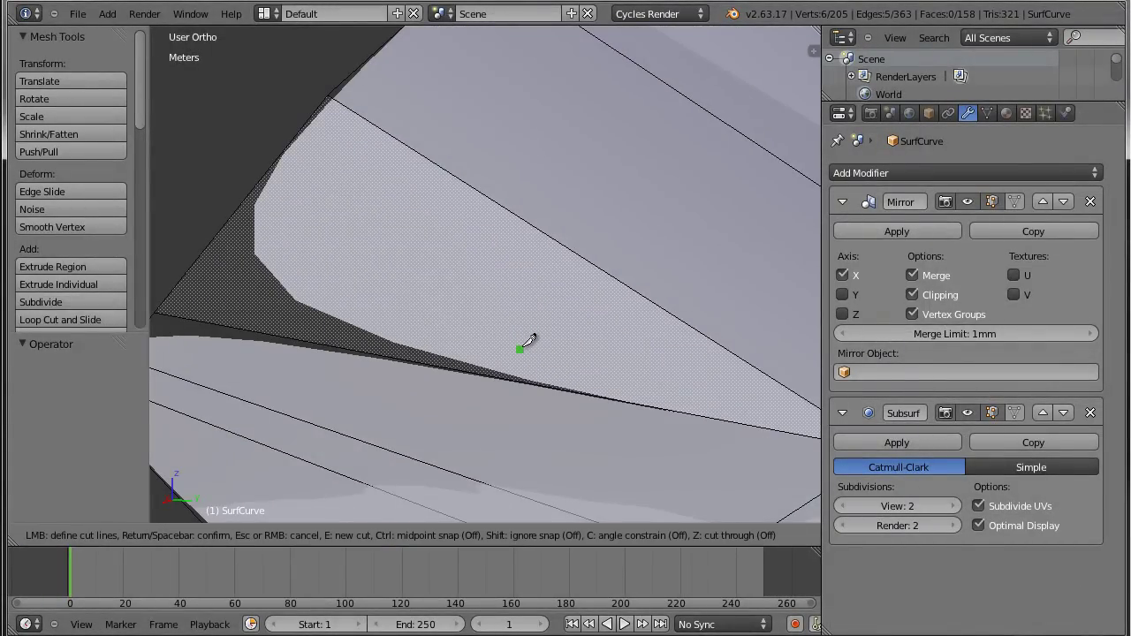
{"action": "scroll", "coordinate": [521, 345], "scroll_direction": "down", "scroll_amount": 2}
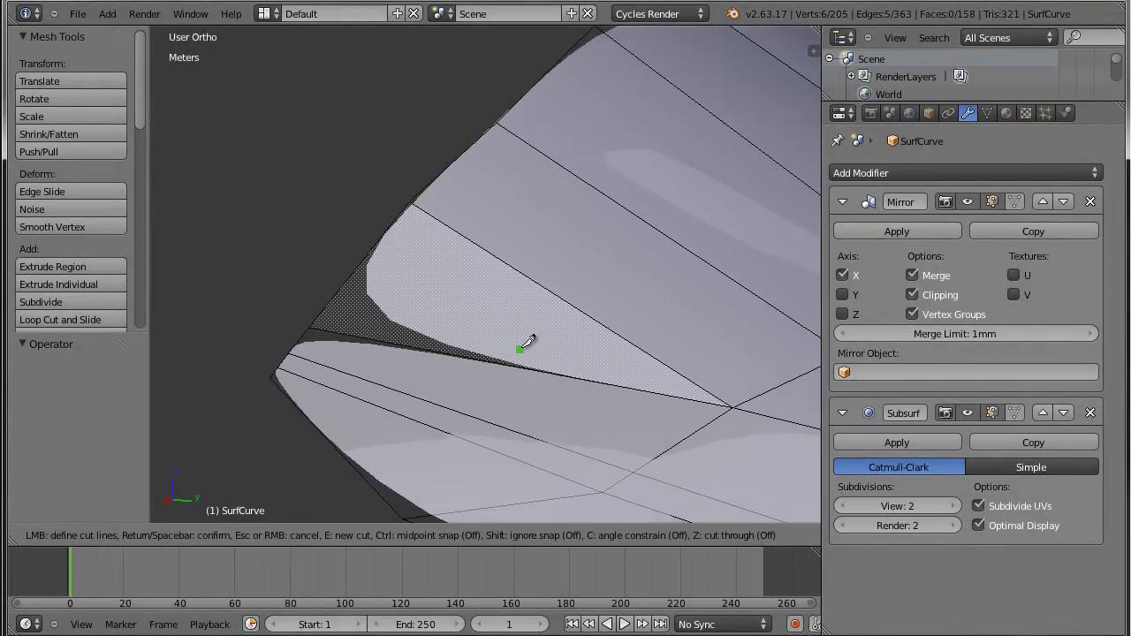
{"action": "key", "text": "Escape"}
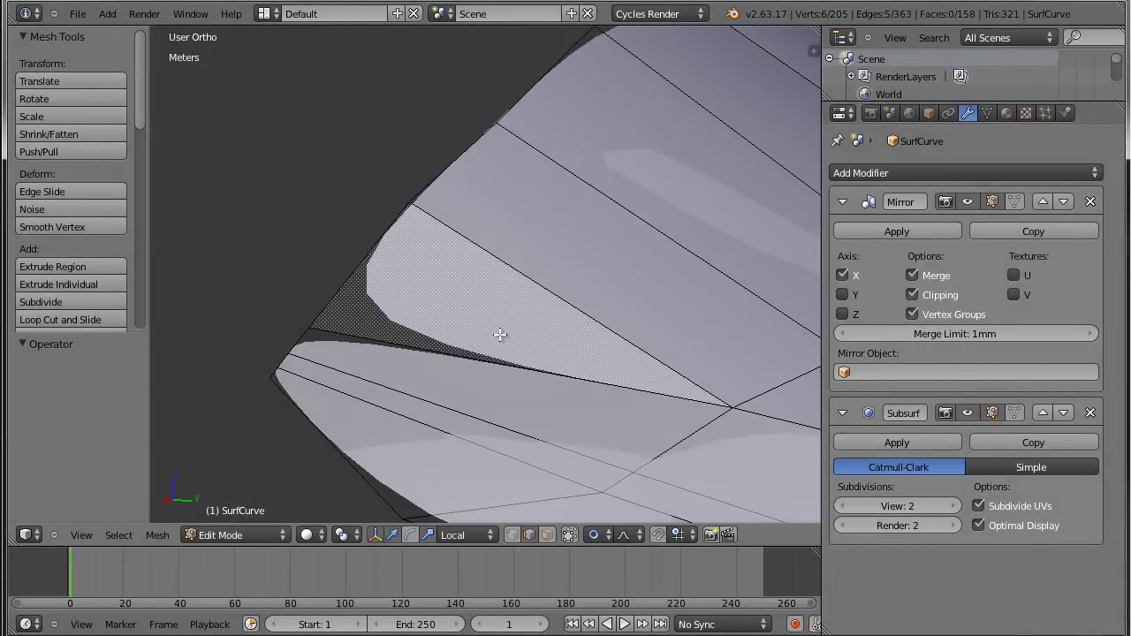
{"action": "scroll", "coordinate": [502, 336], "scroll_direction": "up", "scroll_amount": 2}
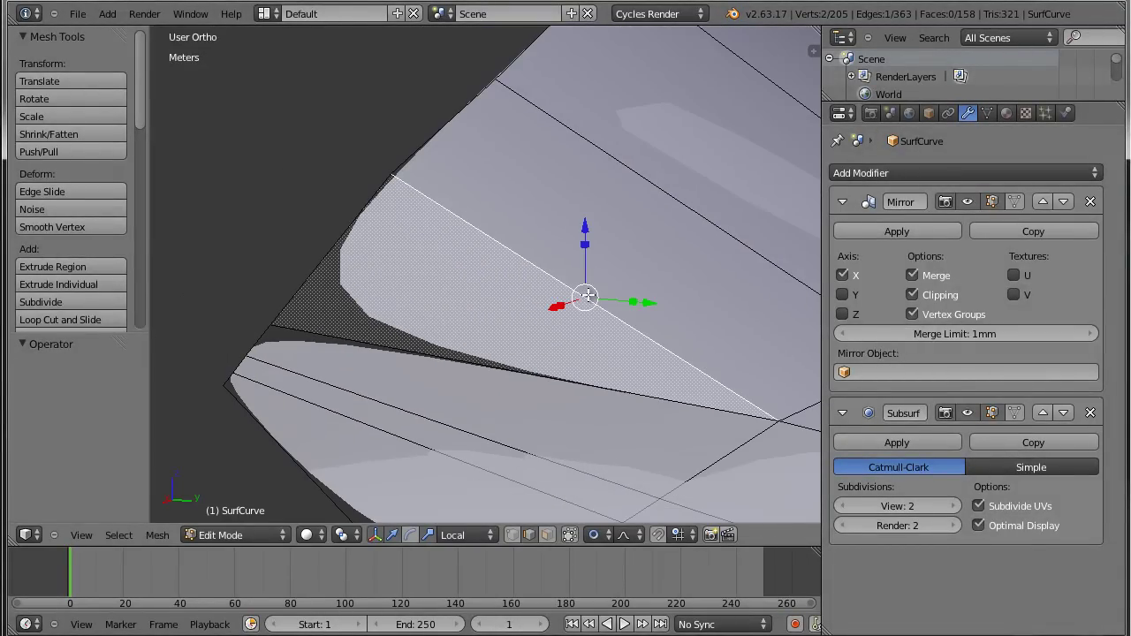
Isolate the upper panel, knife a new vertex onto its bottom edge, then reveal everything.
{"action": "key", "text": "ctrl+l"}
{"action": "key", "text": "shift+h"}
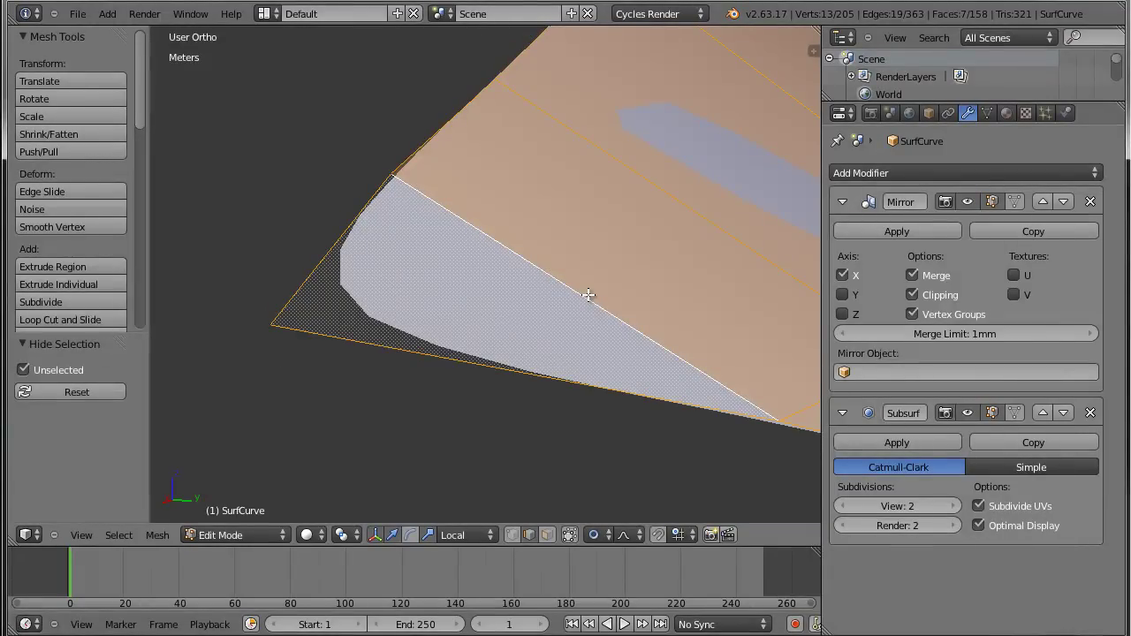
{"action": "right_click", "coordinate": [539, 350]}
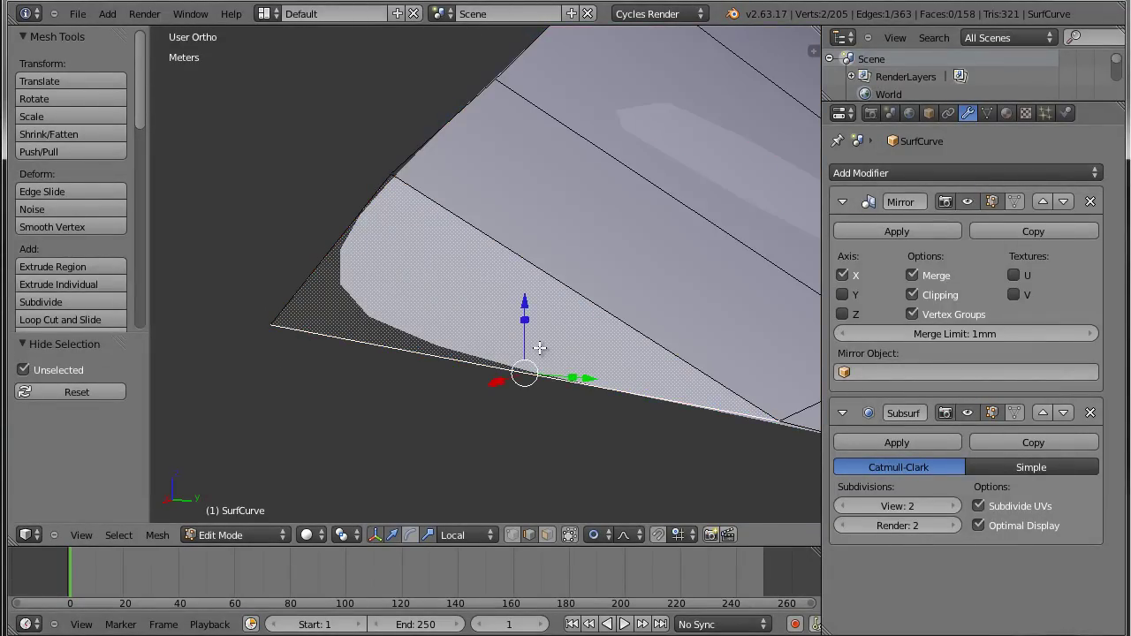
{"action": "key", "text": "k"}
{"action": "left_click", "coordinate": [540, 351]}
{"action": "key", "text": "Return"}
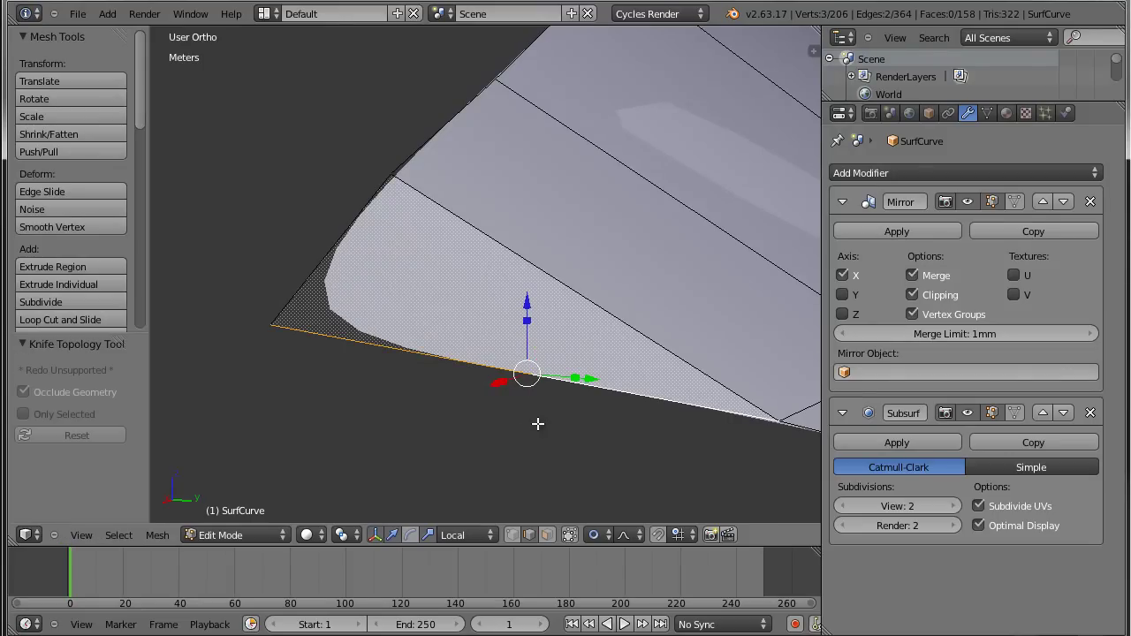
{"action": "mouse_move", "coordinate": [426, 233]}
{"action": "middle_mouse_down"}
{"action": "mouse_move", "coordinate": [544, 264]}
{"action": "mouse_move", "coordinate": [548, 321]}
{"action": "mouse_move", "coordinate": [598, 321]}
{"action": "mouse_move", "coordinate": [587, 323]}
{"action": "middle_mouse_up"}
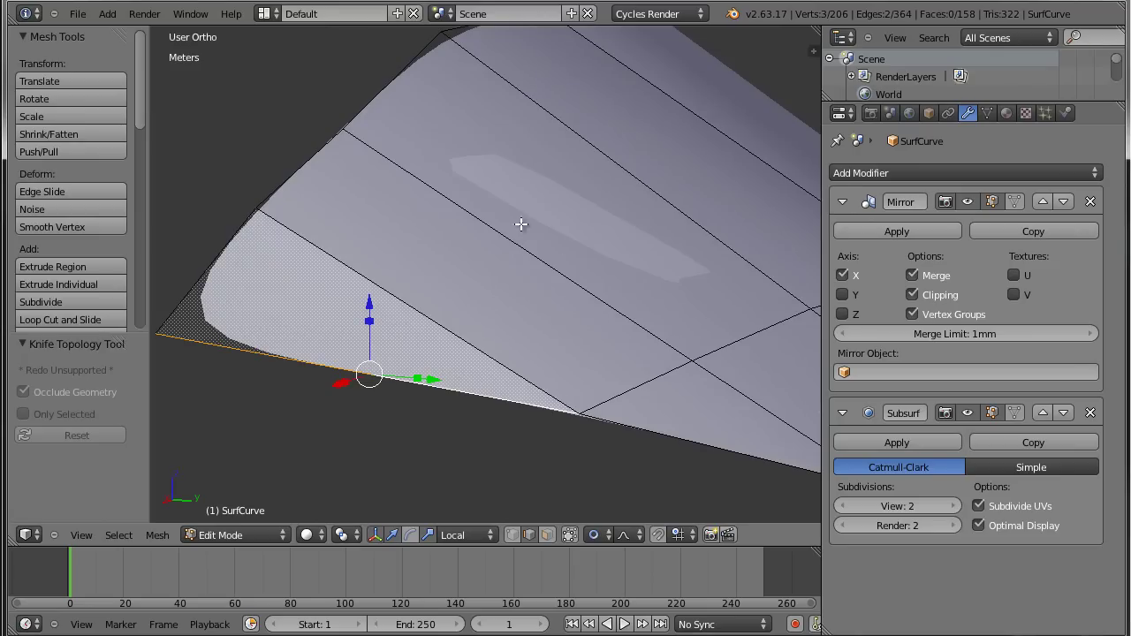
{"action": "key", "text": "alt+h"}
{"action": "mouse_move", "coordinate": [493, 285]}
{"action": "middle_mouse_down"}
{"action": "mouse_move", "coordinate": [606, 260]}
{"action": "mouse_move", "coordinate": [489, 300]}
{"action": "middle_mouse_up"}
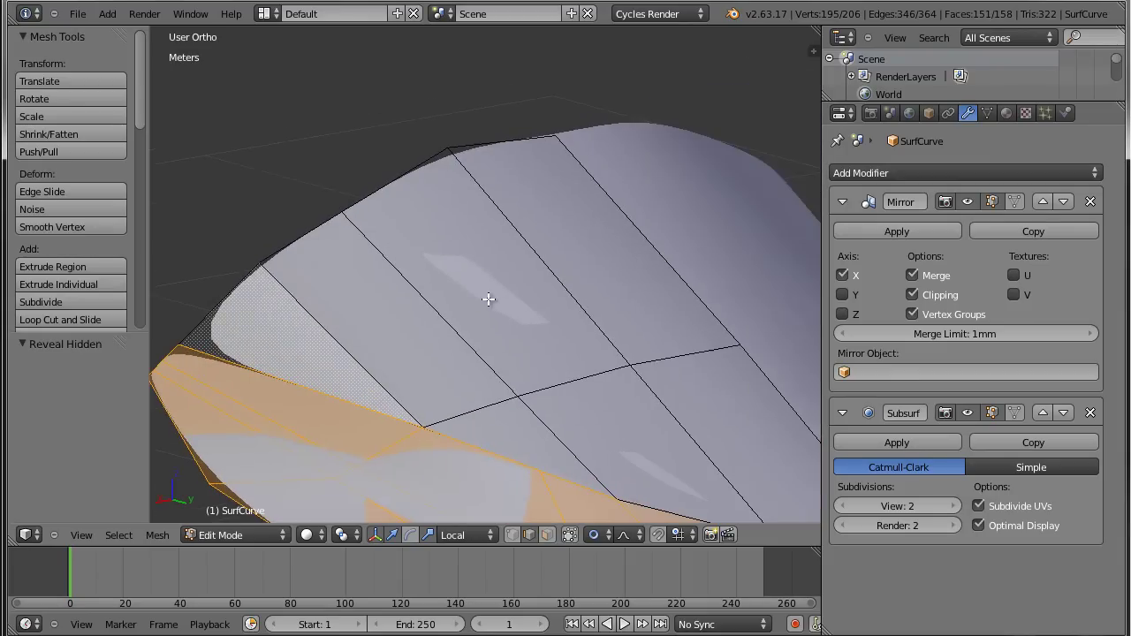
Add one edge loop across the upper panel, slid toward the outer edge.
{"action": "key", "text": "ctrl+r"}
{"action": "left_click", "coordinate": [511, 295]}
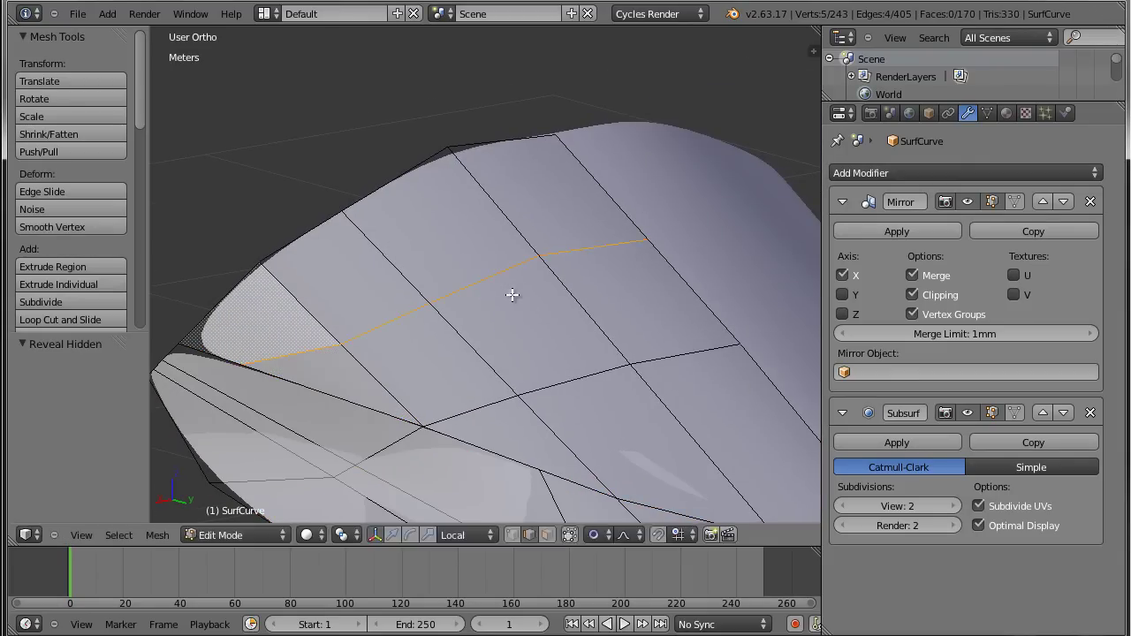
{"action": "left_click", "coordinate": [441, 180]}
{"action": "mouse_move", "coordinate": [613, 305]}
{"action": "middle_mouse_down"}
{"action": "mouse_move", "coordinate": [561, 159]}
{"action": "mouse_move", "coordinate": [651, 286]}
{"action": "mouse_move", "coordinate": [616, 279]}
{"action": "middle_mouse_up"}
{"action": "key", "text": "ctrl+r"}
{"action": "left_click", "coordinate": [606, 283]}
{"action": "left_click", "coordinate": [619, 305]}
{"action": "key", "text": "ctrl+z"}
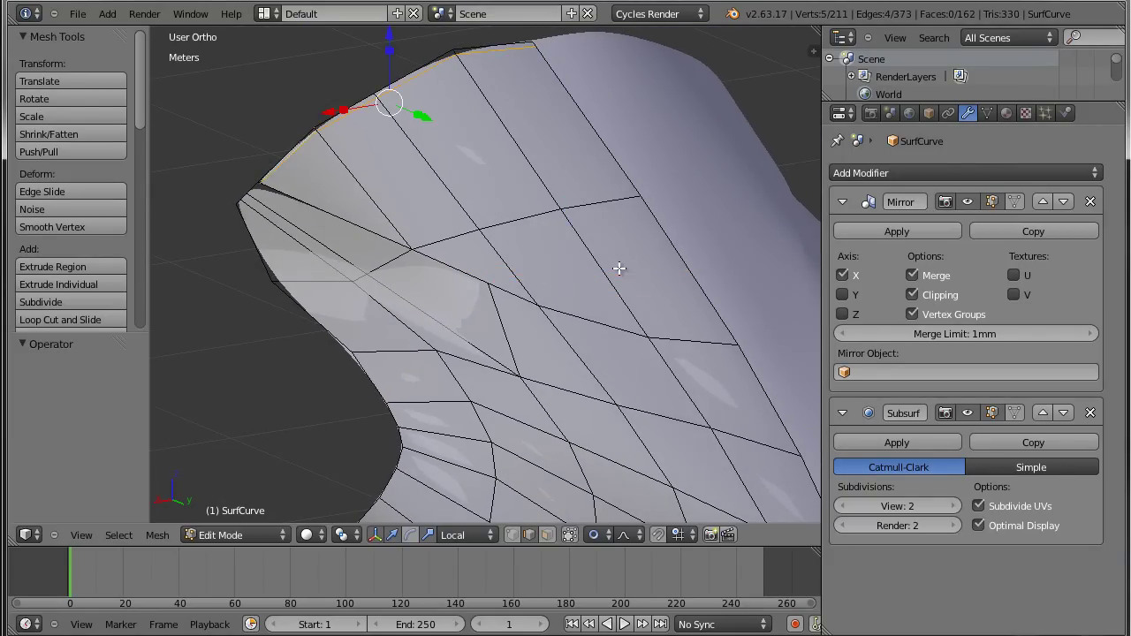
{"action": "scroll", "coordinate": [424, 212], "scroll_direction": "up", "scroll_amount": 1}
{"action": "scroll", "coordinate": [265, 183], "scroll_direction": "up", "scroll_amount": 1}
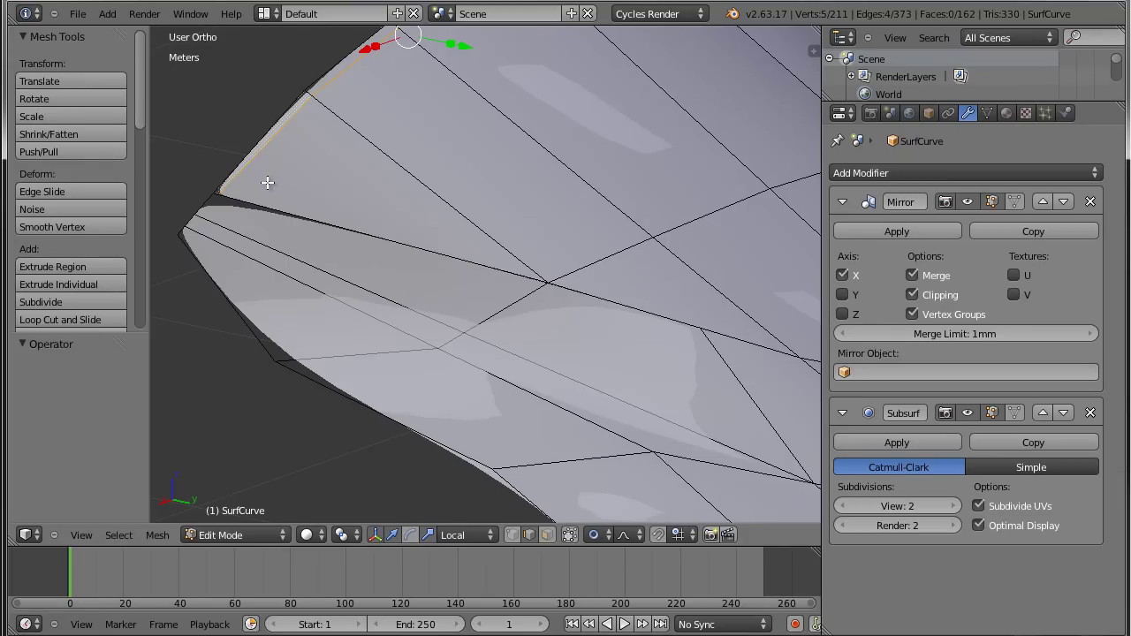
{"action": "scroll", "coordinate": [707, 190], "scroll_direction": "down", "scroll_amount": 3}
{"action": "middle_click_drag", "start_coordinate": [707, 189], "coordinate": [593, 276]}
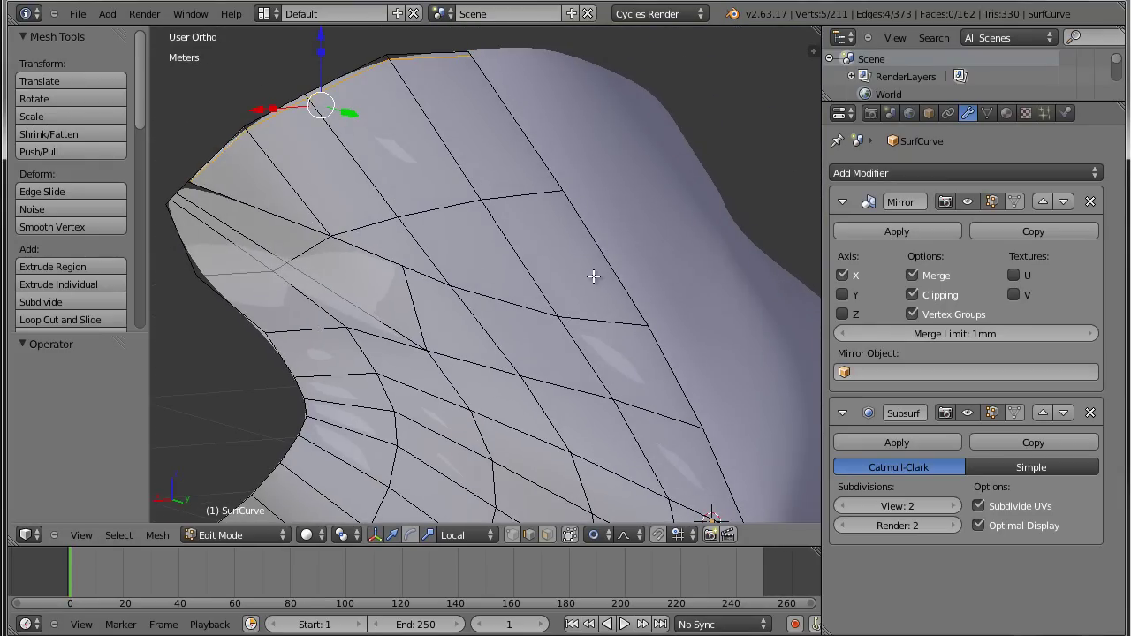
{"action": "key", "text": "ctrl+l"}
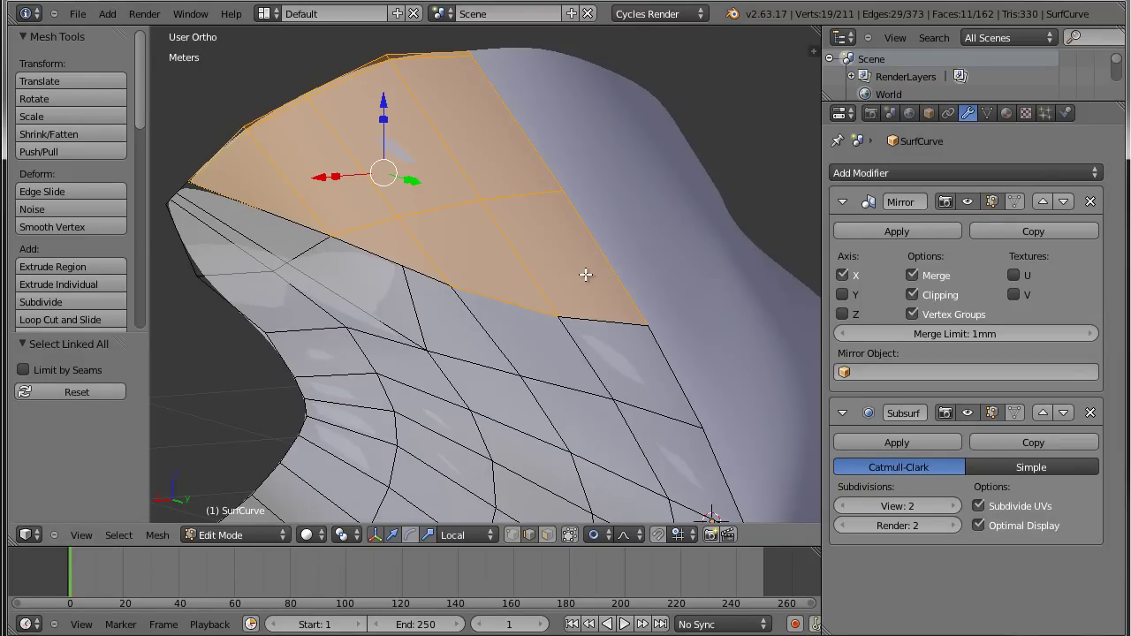
Isolate the upper panel and trial-extrude its bottom boundary edges, then undo the extrusion.
{"action": "key", "text": "shift+h"}
{"action": "mouse_move", "coordinate": [595, 289]}
{"action": "middle_mouse_down"}
{"action": "mouse_move", "coordinate": [610, 220]}
{"action": "mouse_move", "coordinate": [519, 222]}
{"action": "mouse_move", "coordinate": [575, 257]}
{"action": "mouse_move", "coordinate": [661, 284]}
{"action": "mouse_move", "coordinate": [645, 328]}
{"action": "mouse_move", "coordinate": [630, 280]}
{"action": "mouse_move", "coordinate": [646, 247]}
{"action": "mouse_move", "coordinate": [616, 235]}
{"action": "mouse_move", "coordinate": [628, 248]}
{"action": "middle_mouse_up"}
{"action": "scroll", "coordinate": [599, 288], "scroll_direction": "up", "scroll_amount": 4}
{"action": "right_click", "coordinate": [591, 337], "text": "alt"}
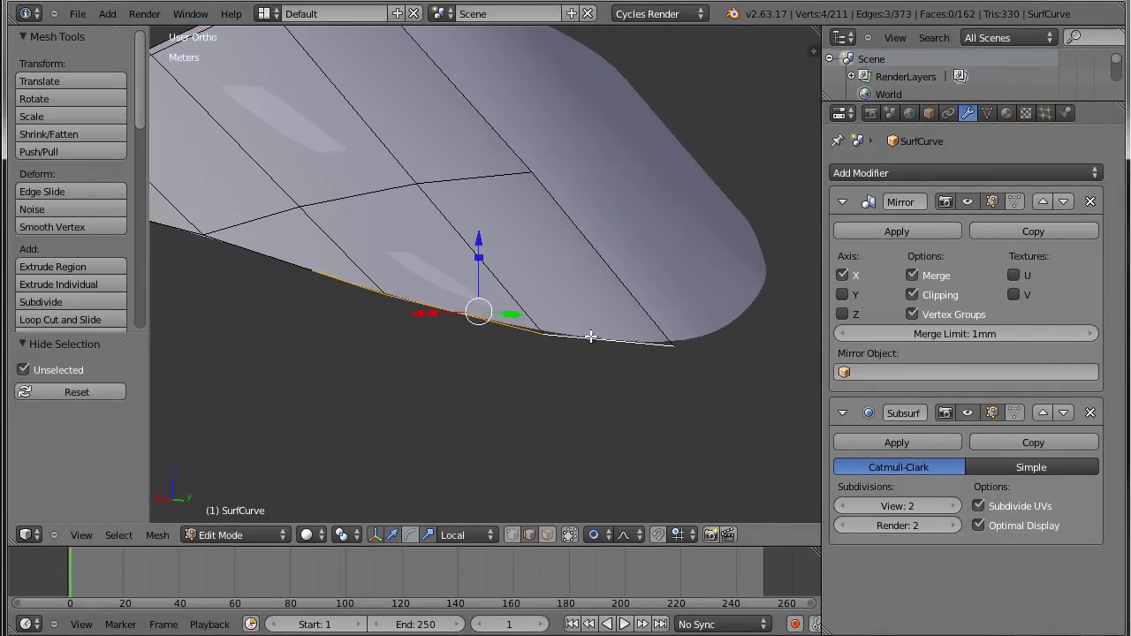
{"action": "middle_click_drag", "start_coordinate": [442, 320], "coordinate": [681, 410]}
{"action": "right_click", "coordinate": [514, 328], "text": "alt+shift"}
{"action": "right_click", "coordinate": [287, 258], "text": "alt+shift"}
{"action": "right_click", "coordinate": [265, 128], "text": "alt+shift"}
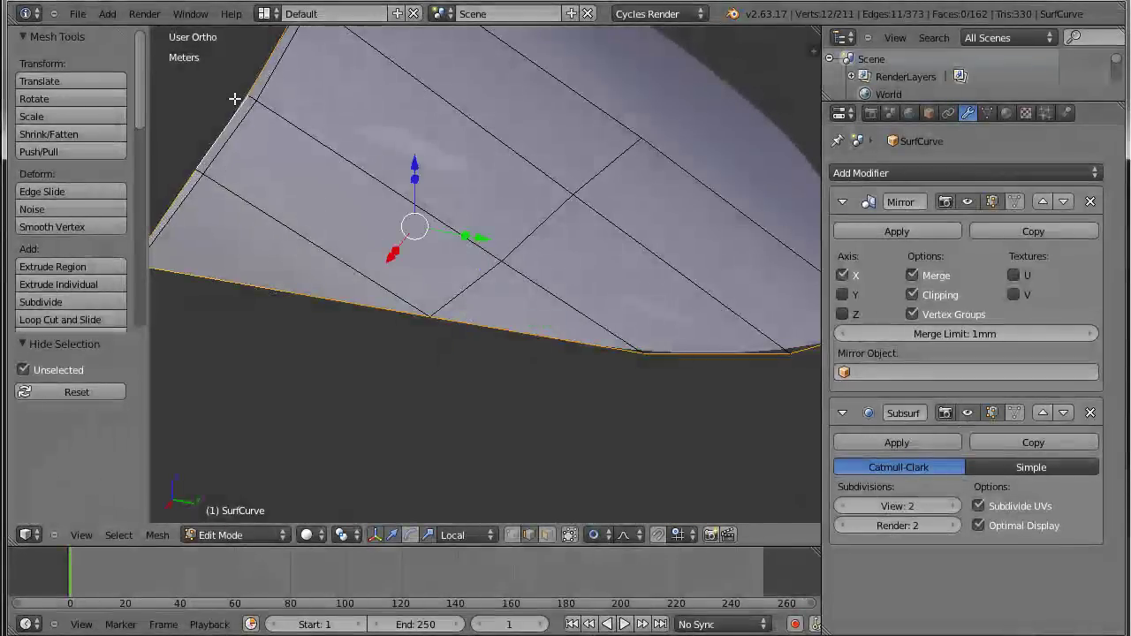
{"action": "scroll", "coordinate": [530, 177], "scroll_direction": "down", "scroll_amount": 4}
{"action": "middle_click_drag", "start_coordinate": [538, 185], "coordinate": [540, 106]}
{"action": "key", "text": "e"}
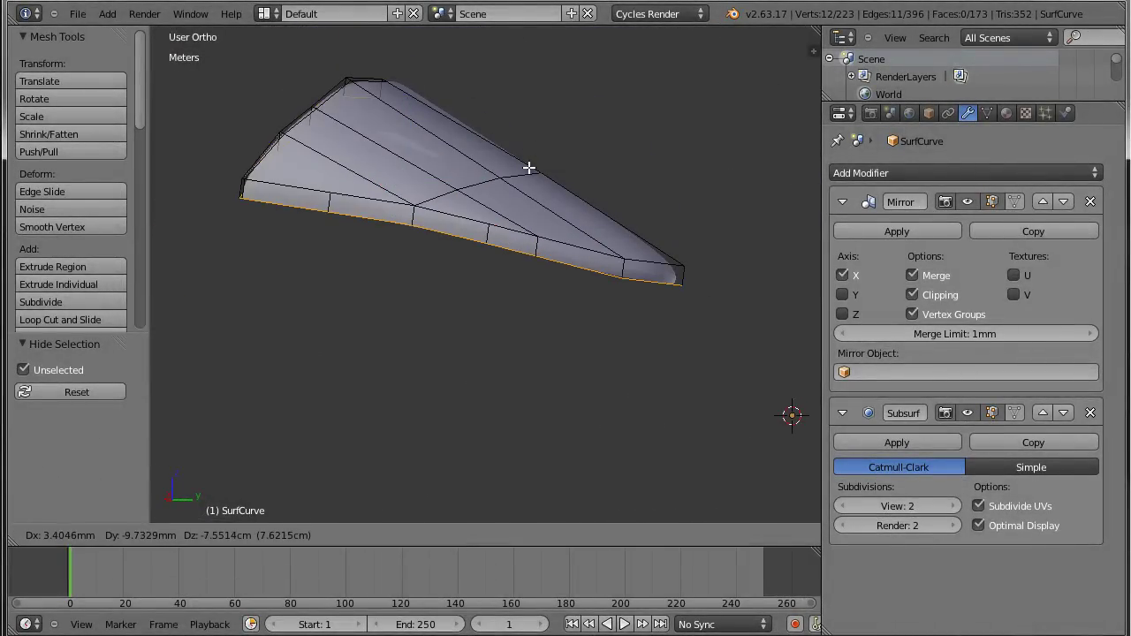
{"action": "left_click", "coordinate": [528, 157]}
{"action": "mouse_move", "coordinate": [702, 280]}
{"action": "middle_mouse_down"}
{"action": "mouse_move", "coordinate": [669, 202]}
{"action": "mouse_move", "coordinate": [586, 149]}
{"action": "mouse_move", "coordinate": [682, 245]}
{"action": "mouse_move", "coordinate": [593, 240]}
{"action": "mouse_move", "coordinate": [611, 268]}
{"action": "mouse_move", "coordinate": [558, 293]}
{"action": "mouse_move", "coordinate": [578, 317]}
{"action": "middle_mouse_up"}
{"action": "key", "text": "ctrl+z"}
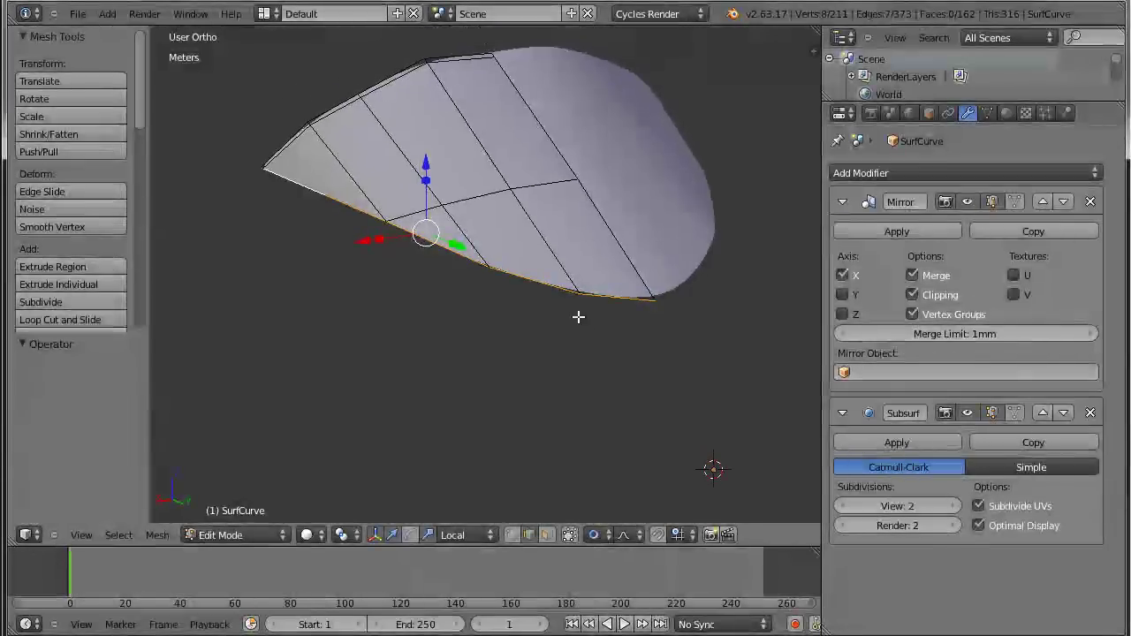
Select all faces in face mode and bring up the Faces specials menu.
{"action": "key", "text": "ctrl+Tab"}
{"action": "left_click", "coordinate": [541, 337]}
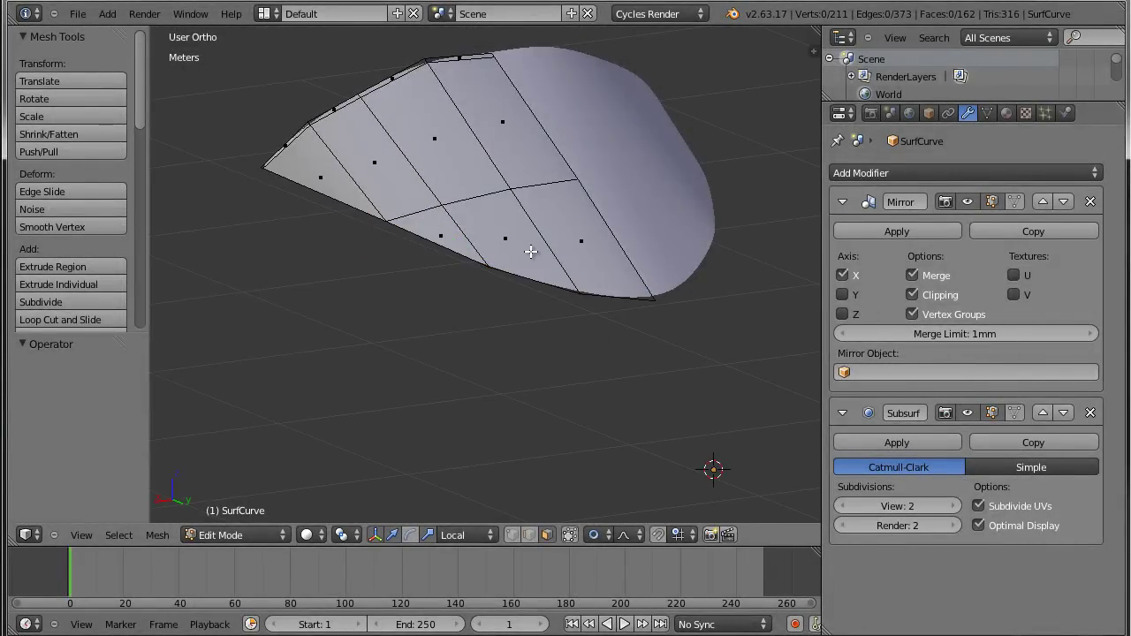
{"action": "key", "text": "a"}
{"action": "middle_click_drag", "start_coordinate": [552, 212], "coordinate": [684, 253]}
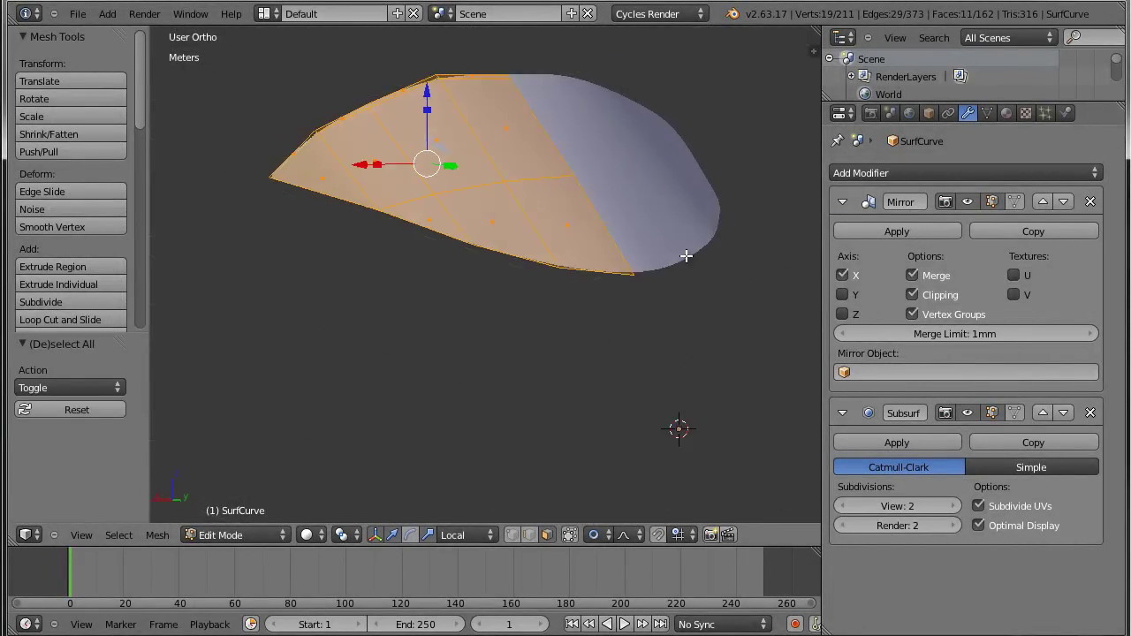
{"action": "key", "text": "ctrl+f"}
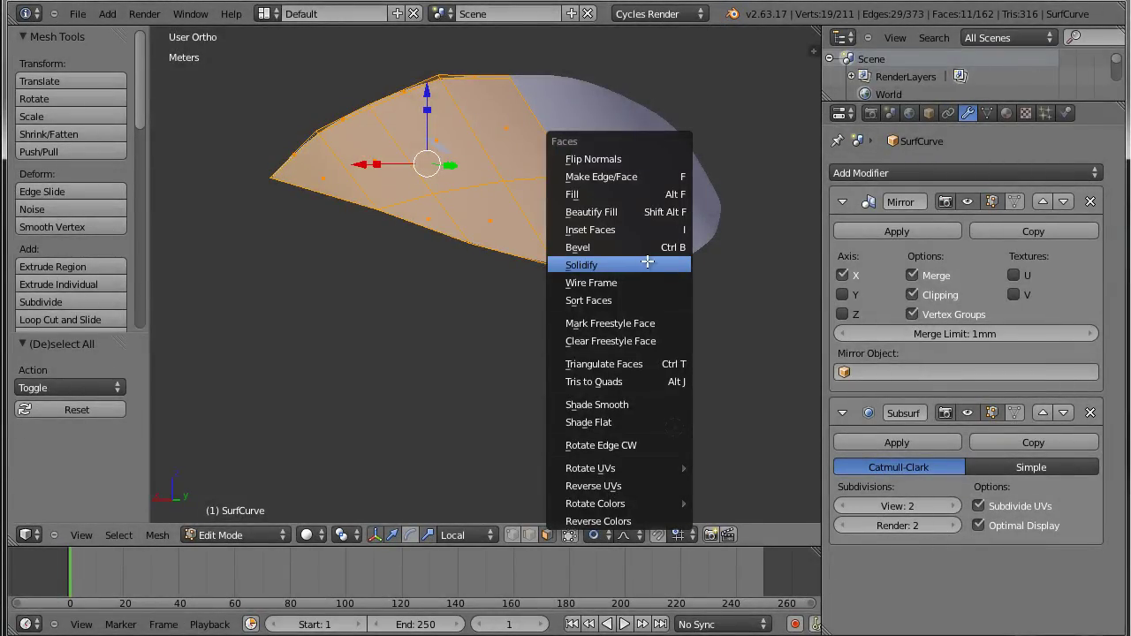
Solidify the selected faces into a shell 0.04192 thick.
{"action": "left_click", "coordinate": [648, 265]}
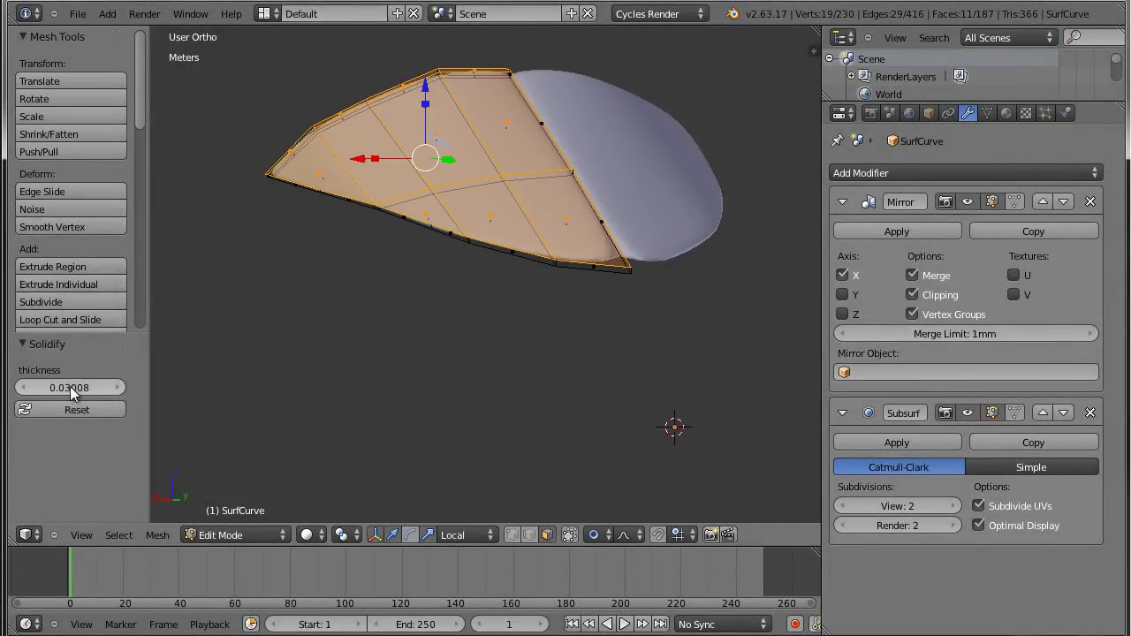
{"action": "scroll", "coordinate": [70, 386], "scroll_direction": "up", "scroll_amount": 1, "text": "ctrl"}
{"action": "left_click_drag", "start_coordinate": [95, 390], "coordinate": [83, 392]}
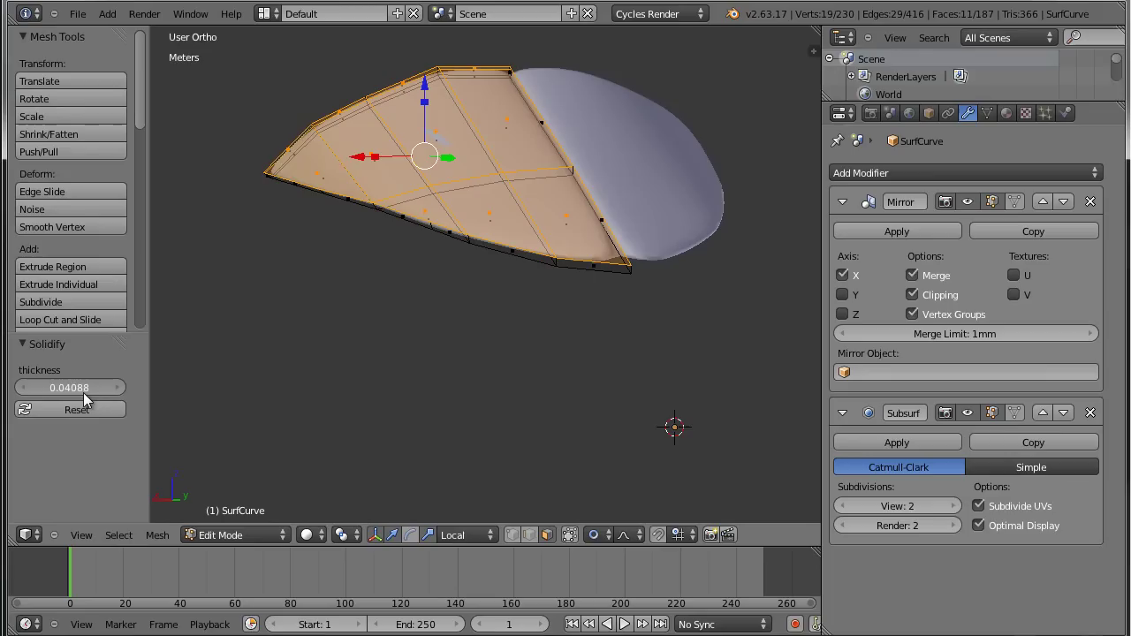
{"action": "mouse_move", "coordinate": [685, 326]}
{"action": "middle_mouse_down"}
{"action": "mouse_move", "coordinate": [571, 321]}
{"action": "mouse_move", "coordinate": [617, 354]}
{"action": "mouse_move", "coordinate": [557, 335]}
{"action": "middle_mouse_up"}
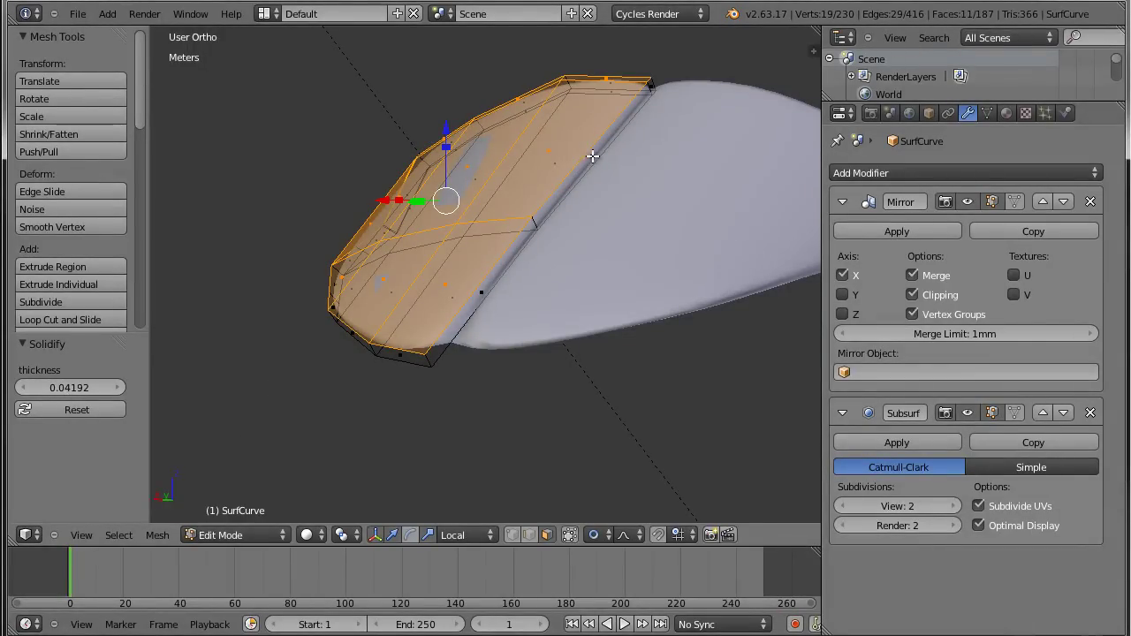
Delete the faces along the mirror-seam ridge, leaving the mesh at 185 faces.
{"action": "right_click", "coordinate": [592, 157], "text": "alt"}
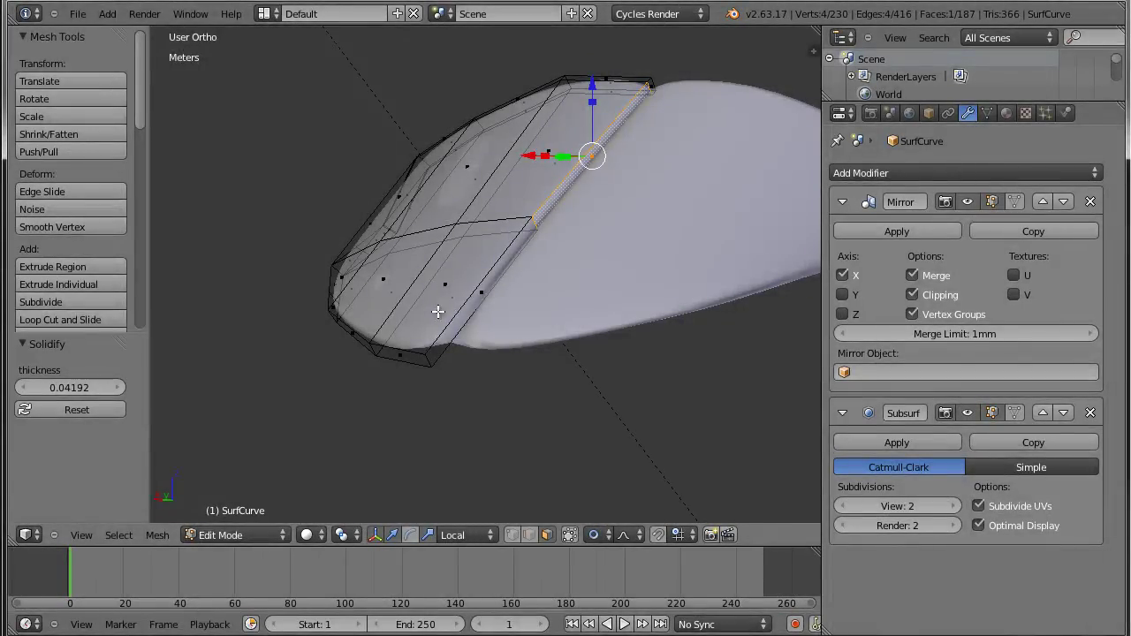
{"action": "right_click", "coordinate": [475, 303], "text": "alt+shift"}
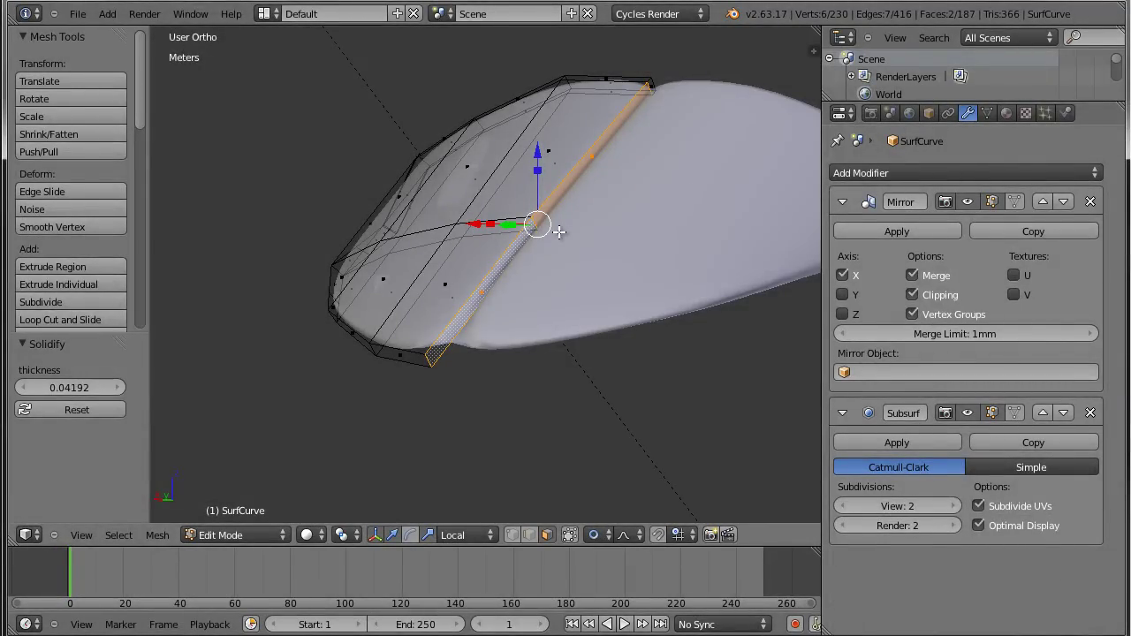
{"action": "key", "text": "x"}
{"action": "left_click", "coordinate": [576, 167]}
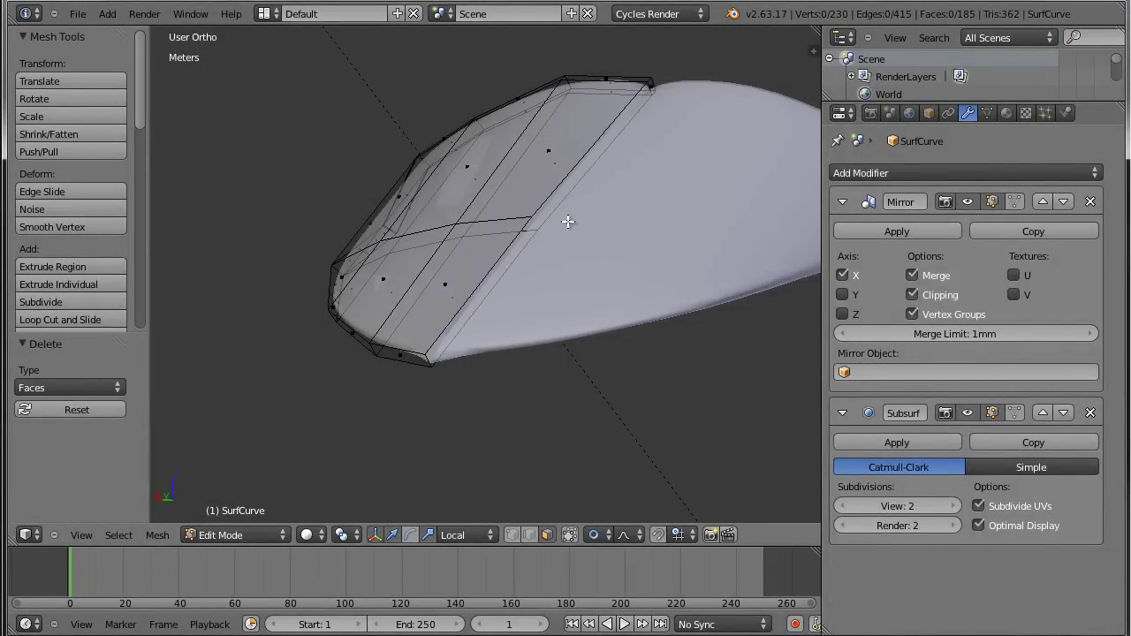
{"action": "scroll", "coordinate": [624, 241], "scroll_direction": "up", "scroll_amount": 1}
{"action": "key", "text": "Tab"}
{"action": "key", "text": "Tab"}
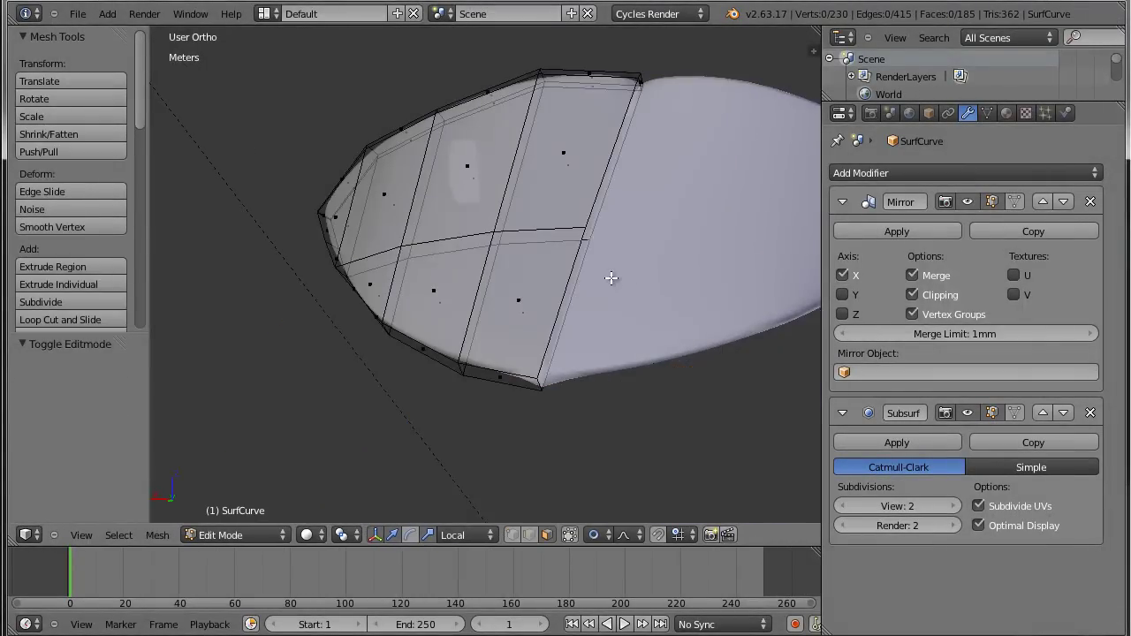
In edge mode, move a vertical edge loop 5.704 cm along the X axis.
{"action": "key", "text": "ctrl+Tab"}
{"action": "left_click", "coordinate": [543, 269]}
{"action": "right_click", "coordinate": [561, 266], "text": "alt"}
{"action": "key", "text": "g"}
{"action": "key", "text": "x"}
{"action": "left_click", "coordinate": [626, 247]}
{"action": "mouse_move", "coordinate": [680, 298]}
{"action": "middle_mouse_down"}
{"action": "mouse_move", "coordinate": [644, 284]}
{"action": "mouse_move", "coordinate": [657, 270]}
{"action": "mouse_move", "coordinate": [675, 301]}
{"action": "mouse_move", "coordinate": [658, 310]}
{"action": "middle_mouse_up"}
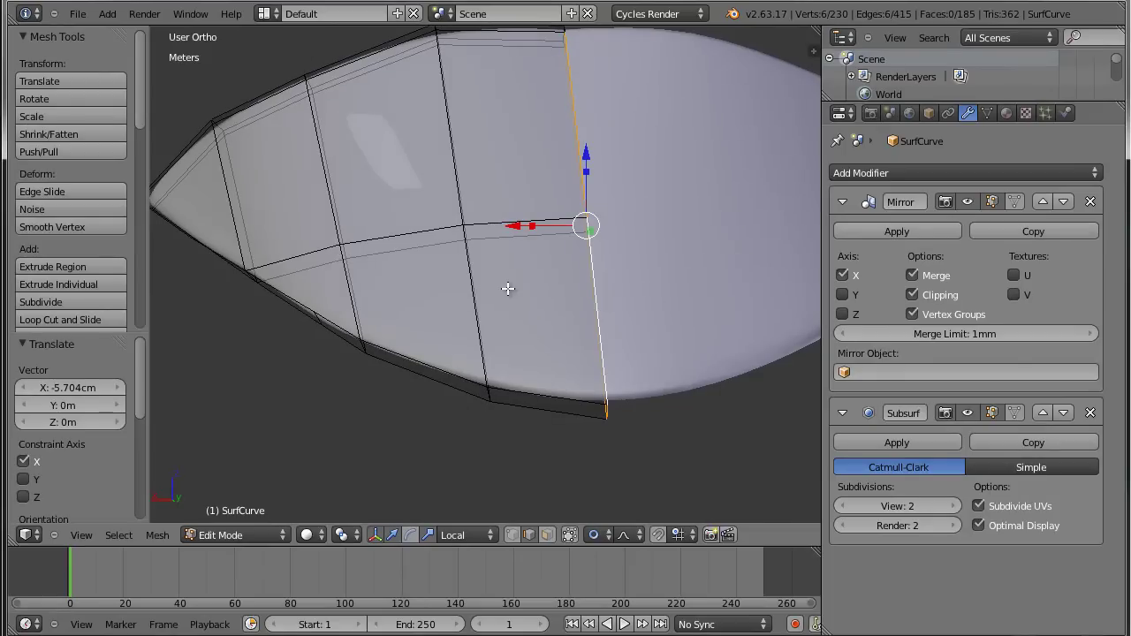
Add a horizontal edge loop slid toward the lower edge and check the smoothed shape.
{"action": "key", "text": "ctrl+r"}
{"action": "left_click", "coordinate": [574, 323]}
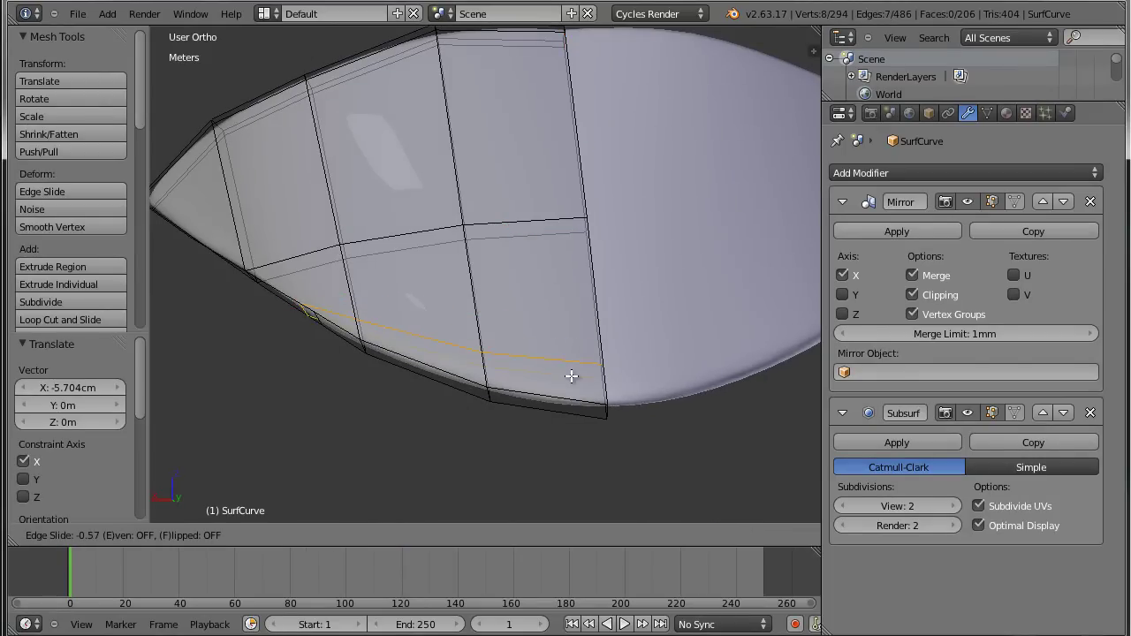
{"action": "left_click", "coordinate": [570, 398]}
{"action": "key", "text": "Tab"}
{"action": "mouse_move", "coordinate": [545, 301]}
{"action": "middle_mouse_down"}
{"action": "mouse_move", "coordinate": [571, 319]}
{"action": "mouse_move", "coordinate": [570, 343]}
{"action": "mouse_move", "coordinate": [614, 362]}
{"action": "mouse_move", "coordinate": [657, 336]}
{"action": "mouse_move", "coordinate": [565, 189]}
{"action": "mouse_move", "coordinate": [521, 230]}
{"action": "mouse_move", "coordinate": [553, 203]}
{"action": "mouse_move", "coordinate": [539, 194]}
{"action": "middle_mouse_up"}
{"action": "key", "text": "Tab"}
{"action": "key", "text": "Tab"}
{"action": "key", "text": "Tab"}
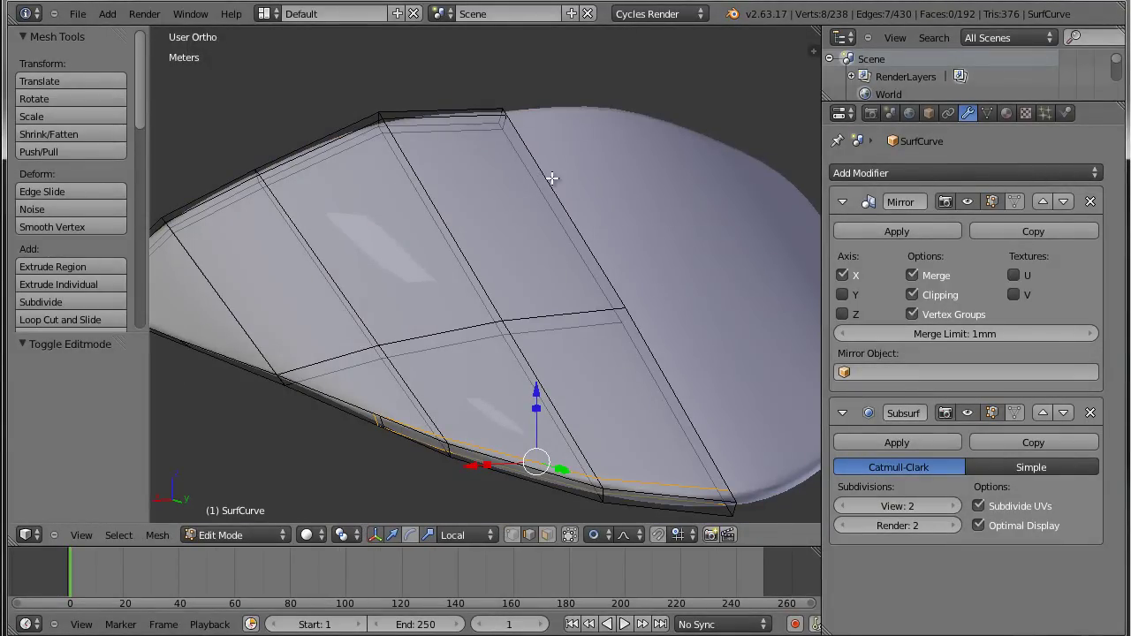
In back ortho view, box-select the centre seam vertices and nudge them vertically.
{"action": "key", "text": "ctrl+KP_1"}
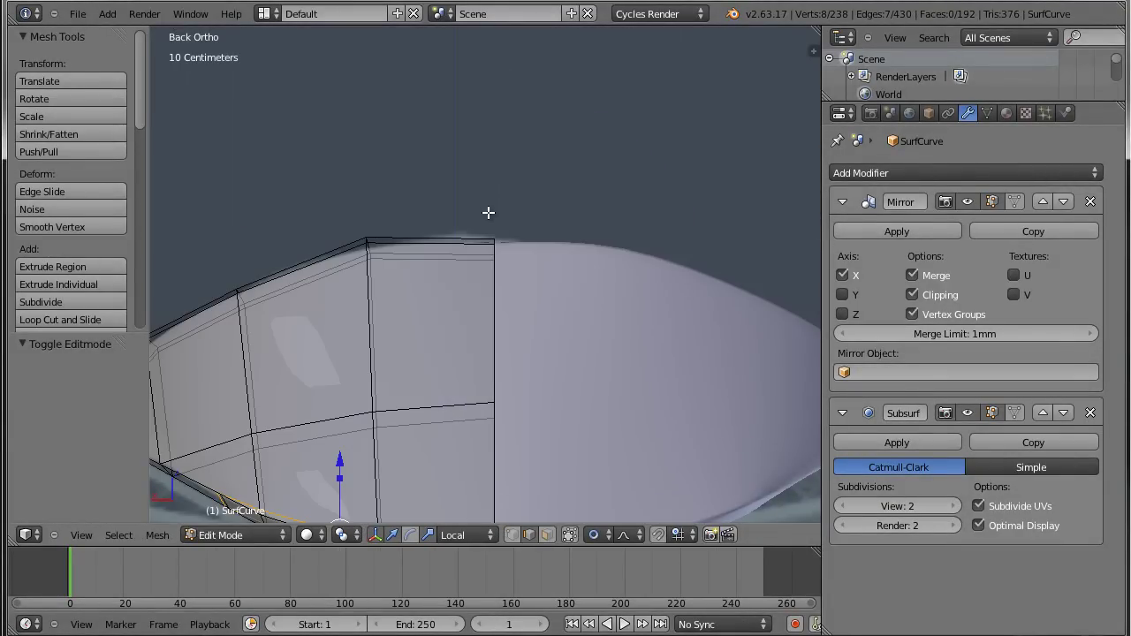
{"action": "key", "text": "ctrl+Tab"}
{"action": "left_click", "coordinate": [469, 195]}
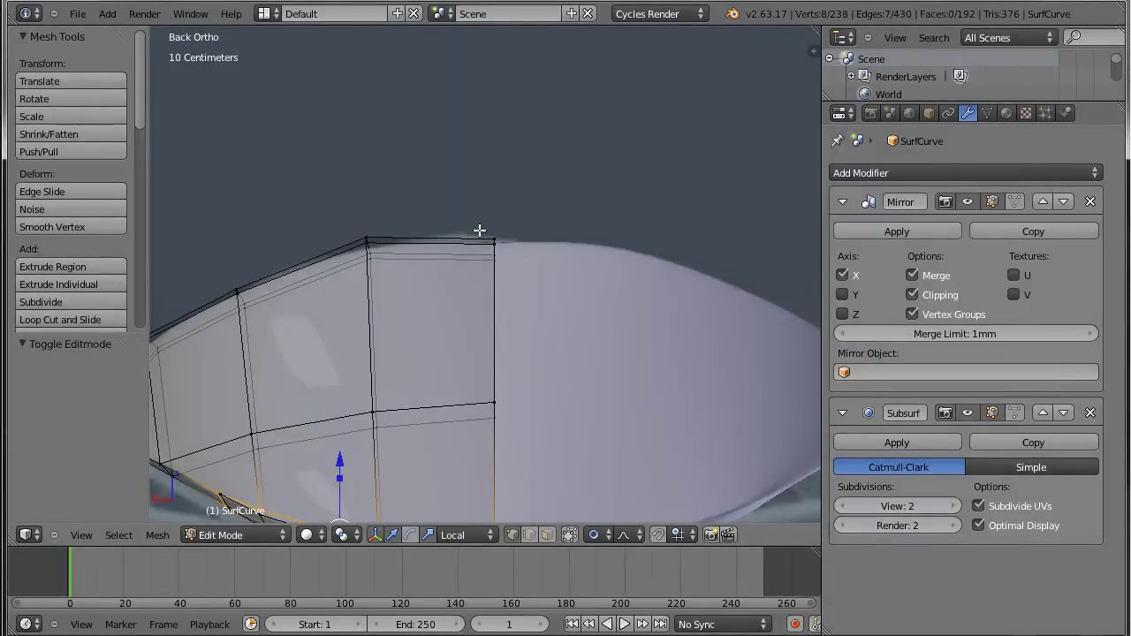
{"action": "key", "text": "a"}
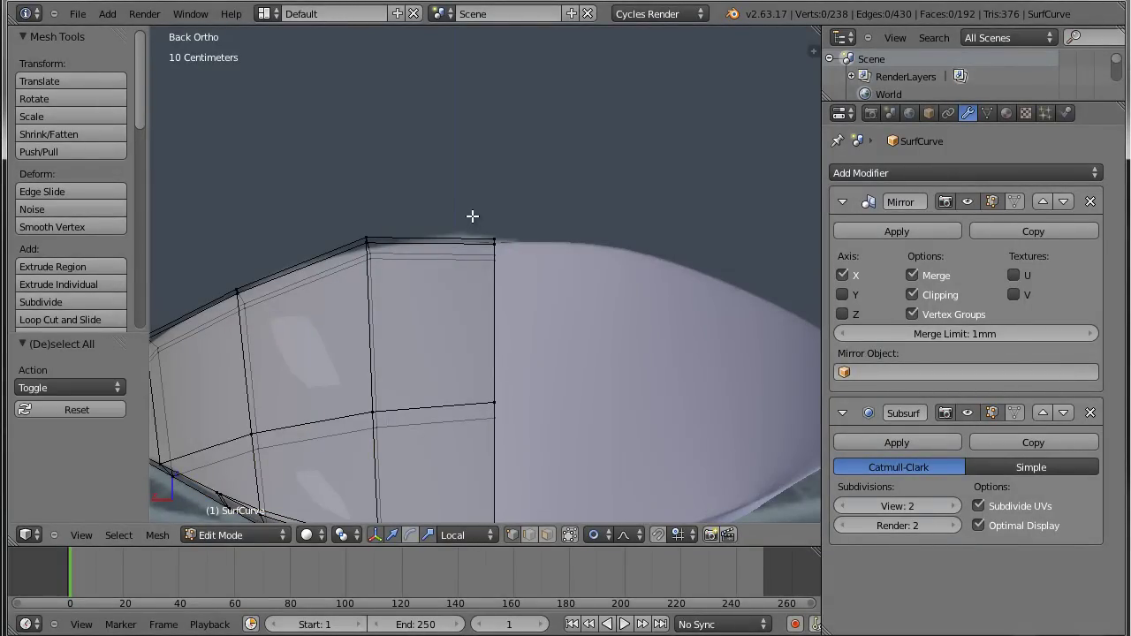
{"action": "left_click_drag", "start_coordinate": [473, 216], "coordinate": [531, 291]}
{"action": "left_click_drag", "start_coordinate": [491, 177], "coordinate": [493, 171]}
Leave Edit Mode and orbit around the whole SurfCurve fairing to inspect it.
{"action": "key", "text": "Tab"}
{"action": "scroll", "coordinate": [522, 251], "scroll_direction": "down", "scroll_amount": 4}
{"action": "mouse_move", "coordinate": [523, 250]}
{"action": "middle_mouse_down"}
{"action": "mouse_move", "coordinate": [553, 261]}
{"action": "mouse_move", "coordinate": [521, 266]}
{"action": "mouse_move", "coordinate": [581, 134]}
{"action": "middle_mouse_up"}
{"action": "scroll", "coordinate": [581, 134], "scroll_direction": "down", "scroll_amount": 3}
{"action": "middle_click_drag", "start_coordinate": [627, 235], "coordinate": [607, 203]}
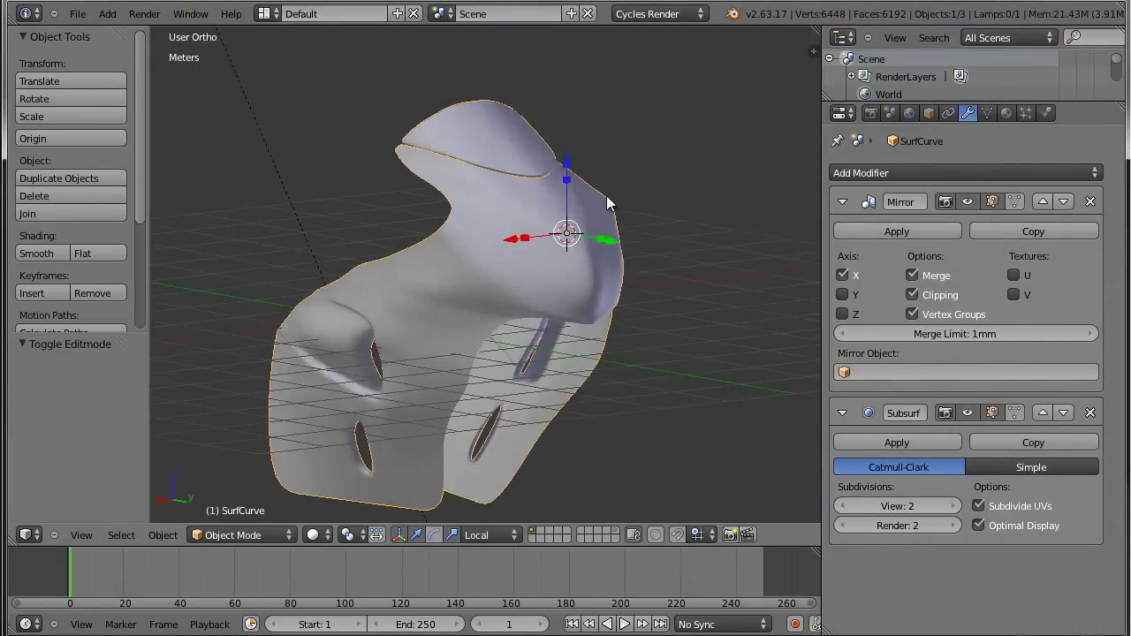
{"action": "scroll", "coordinate": [608, 202], "scroll_direction": "up", "scroll_amount": 2}
{"action": "mouse_move", "coordinate": [674, 293]}
{"action": "middle_mouse_down"}
{"action": "mouse_move", "coordinate": [548, 300]}
{"action": "mouse_move", "coordinate": [620, 298]}
{"action": "mouse_move", "coordinate": [621, 278]}
{"action": "mouse_move", "coordinate": [596, 264]}
{"action": "mouse_move", "coordinate": [596, 212]}
{"action": "middle_mouse_up"}
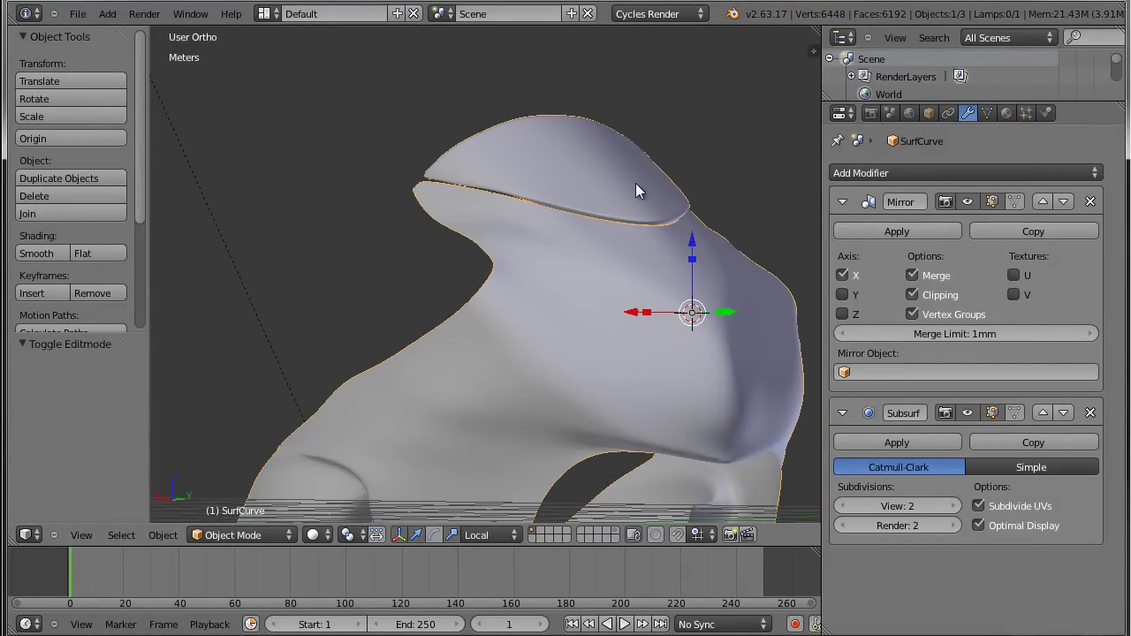
{"action": "middle_click_drag", "start_coordinate": [733, 304], "coordinate": [697, 231]}
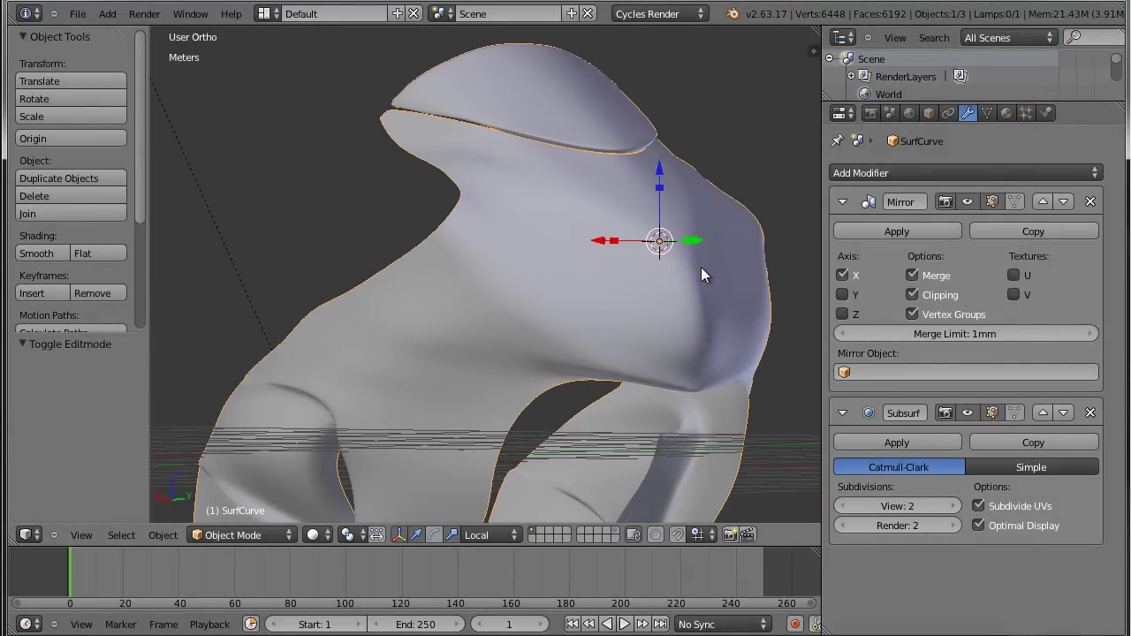
{"action": "mouse_move", "coordinate": [752, 460]}
{"action": "middle_mouse_down"}
{"action": "mouse_move", "coordinate": [727, 474]}
{"action": "mouse_move", "coordinate": [773, 435]}
{"action": "mouse_move", "coordinate": [763, 422]}
{"action": "mouse_move", "coordinate": [785, 451]}
{"action": "mouse_move", "coordinate": [773, 457]}
{"action": "mouse_move", "coordinate": [733, 431]}
{"action": "mouse_move", "coordinate": [780, 422]}
{"action": "mouse_move", "coordinate": [739, 448]}
{"action": "mouse_move", "coordinate": [763, 422]}
{"action": "mouse_move", "coordinate": [686, 433]}
{"action": "mouse_move", "coordinate": [686, 423]}
{"action": "middle_mouse_up"}
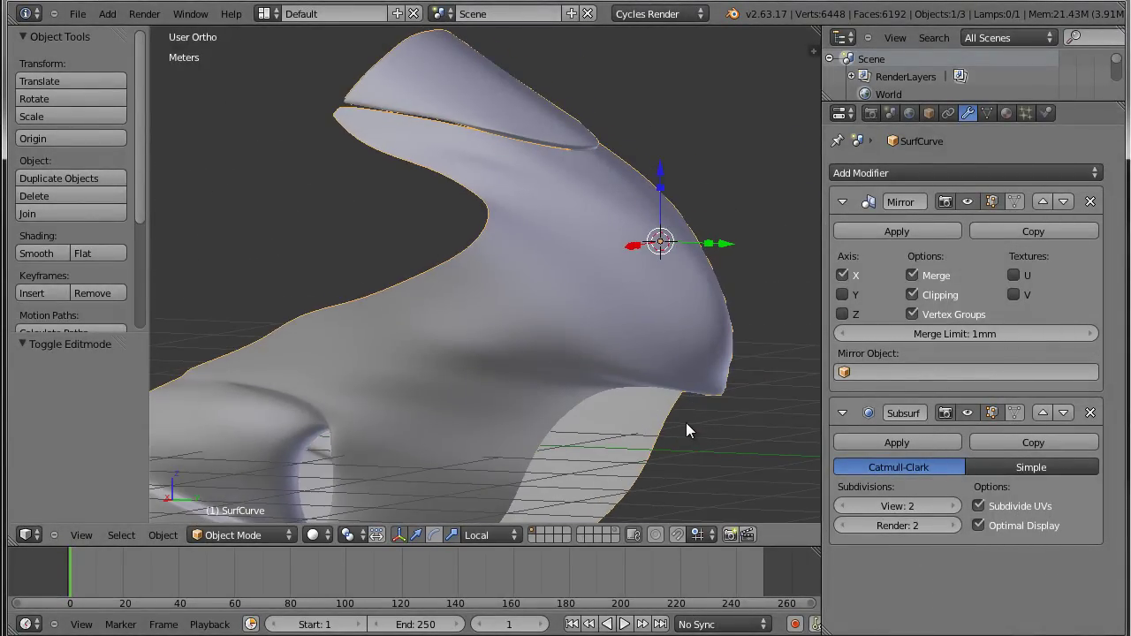
Switch to Right Ortho view in wireframe and zoom in on the side vent over the blueprint.
{"action": "key", "text": "KP_3"}
{"action": "key", "text": "z"}
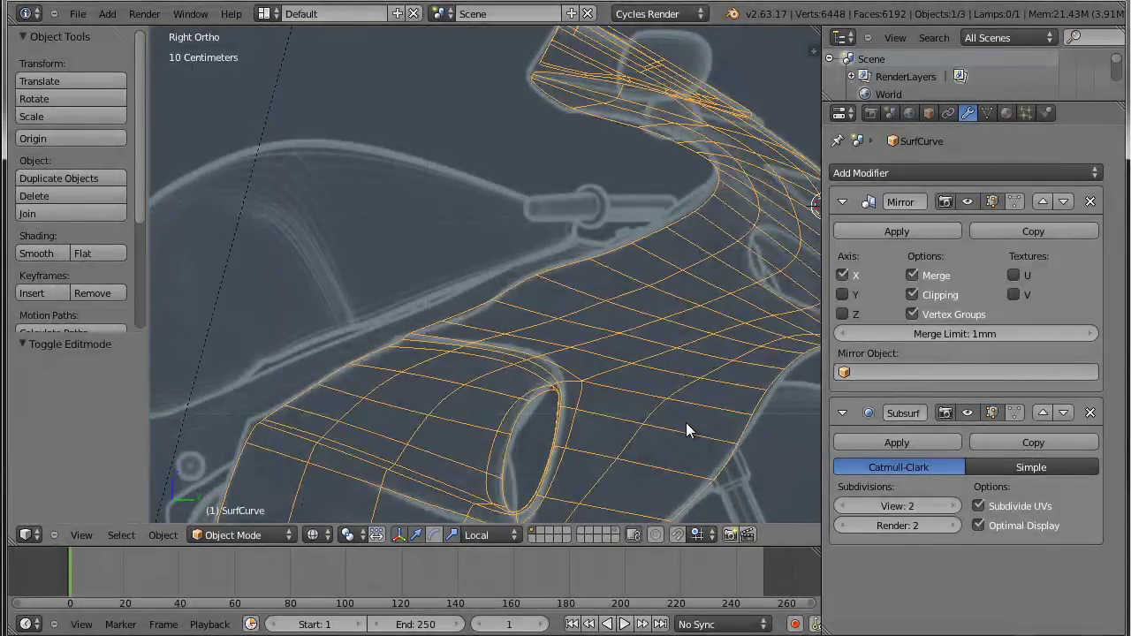
{"action": "scroll", "coordinate": [745, 358], "scroll_direction": "up", "scroll_amount": 2}
{"action": "middle_click_drag", "start_coordinate": [744, 358], "coordinate": [558, 367], "text": "shift"}
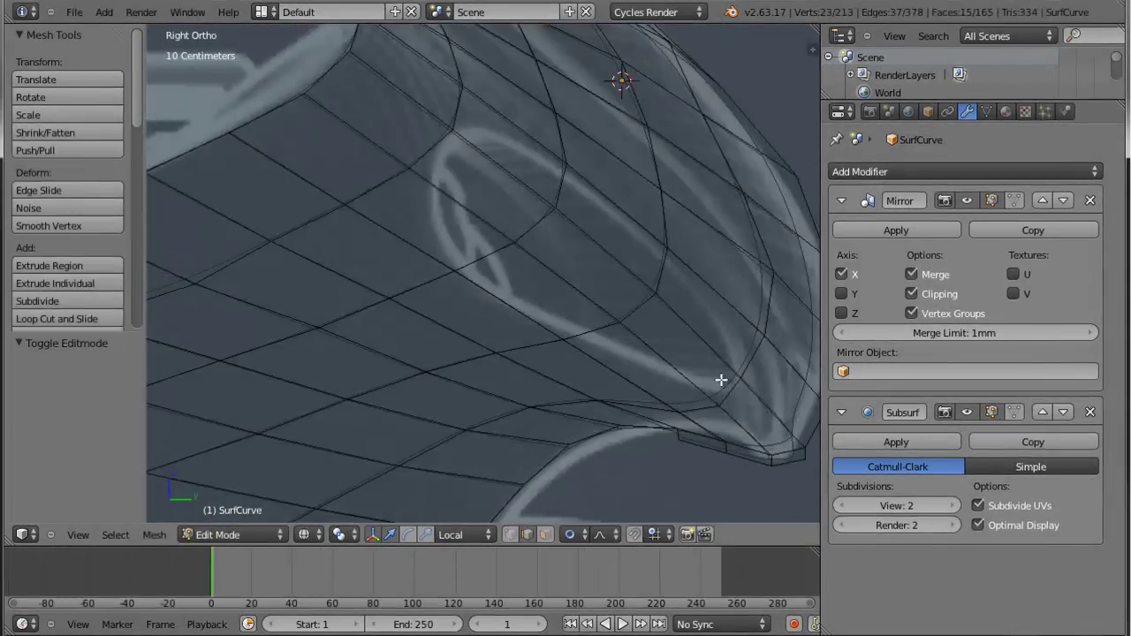
Start a knife cut along the vent's lower edge and around its rear end.
{"action": "key", "text": "k"}
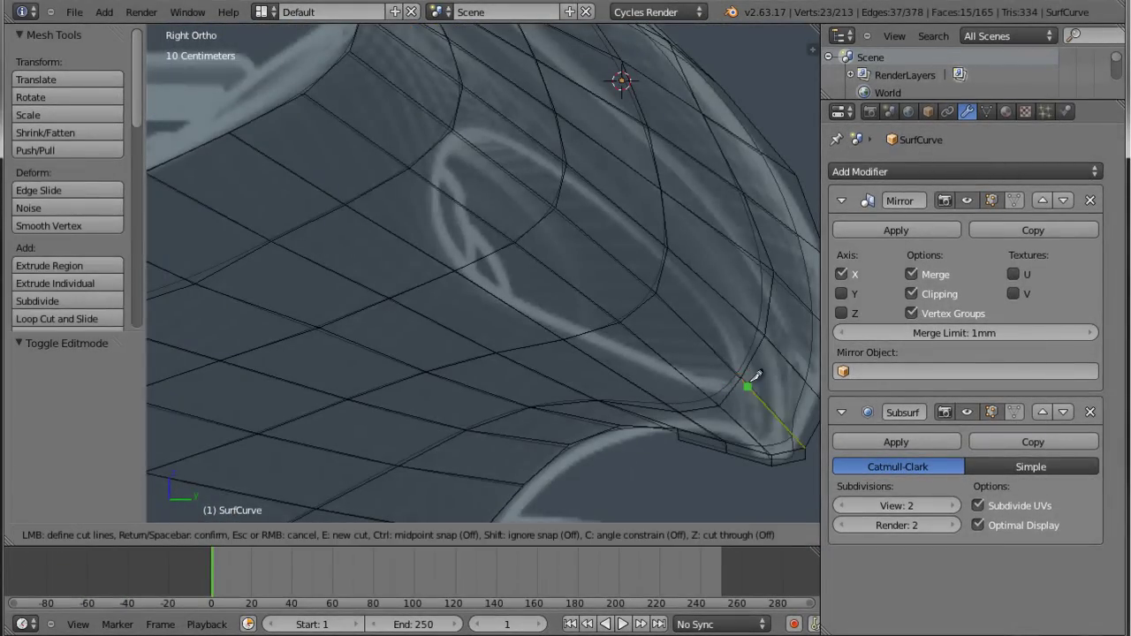
{"action": "left_click", "coordinate": [741, 374]}
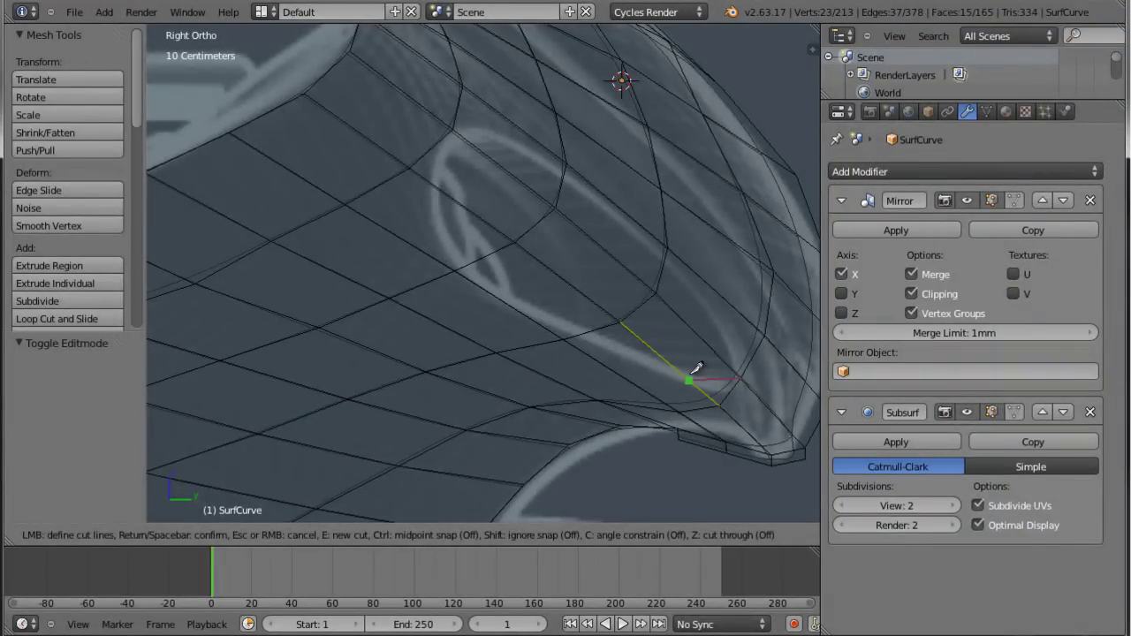
{"action": "left_click", "coordinate": [682, 375]}
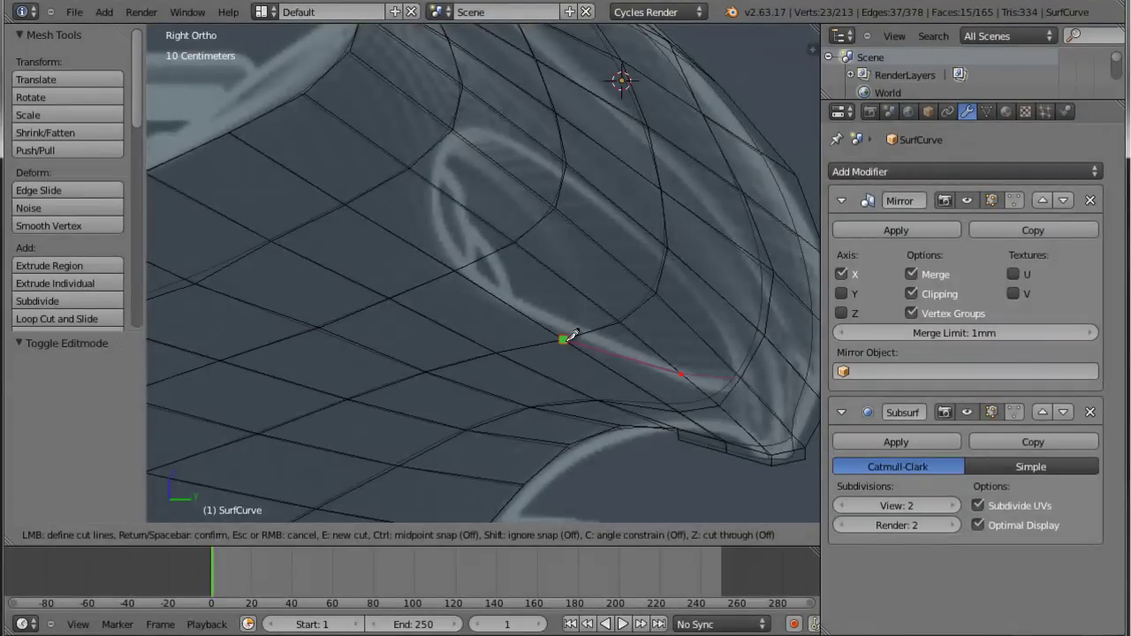
{"action": "left_click", "coordinate": [563, 339]}
{"action": "left_click", "coordinate": [454, 270]}
{"action": "left_click", "coordinate": [431, 182]}
{"action": "left_click", "coordinate": [460, 135]}
Continue the knife cut along the upper edge back to the start and confirm the outline.
{"action": "left_click", "coordinate": [513, 143]}
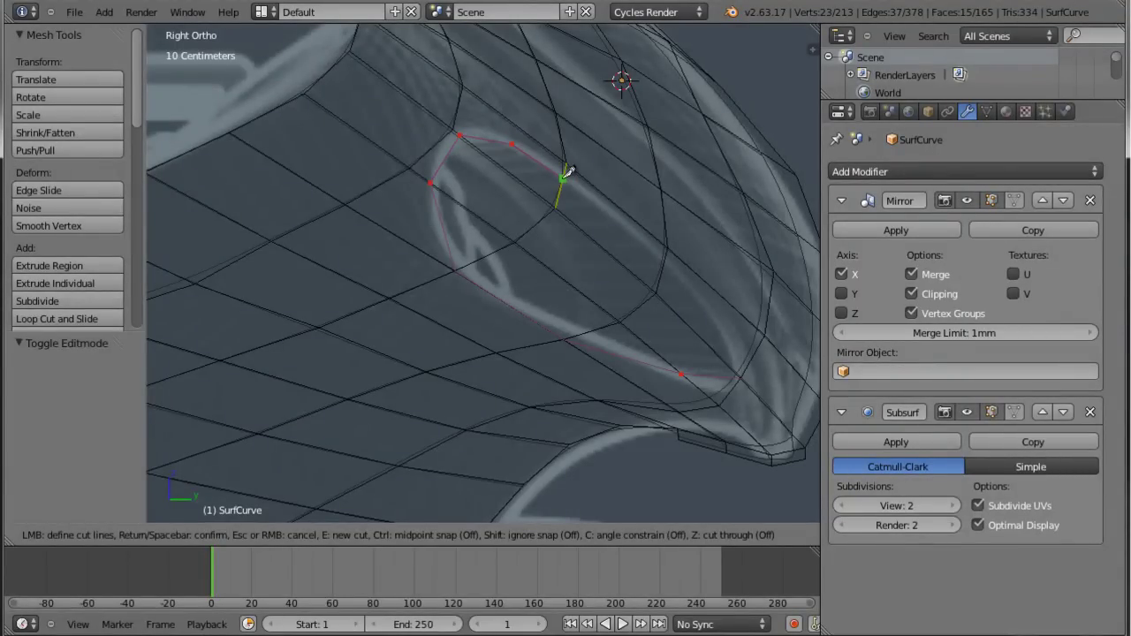
{"action": "left_click", "coordinate": [567, 163]}
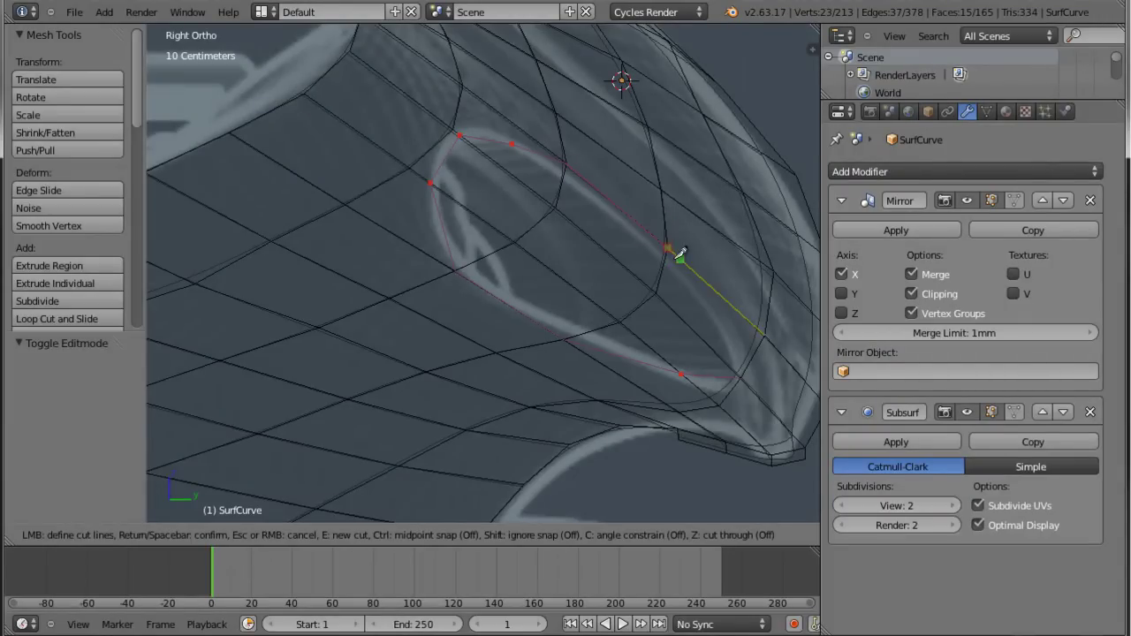
{"action": "left_click", "coordinate": [679, 256]}
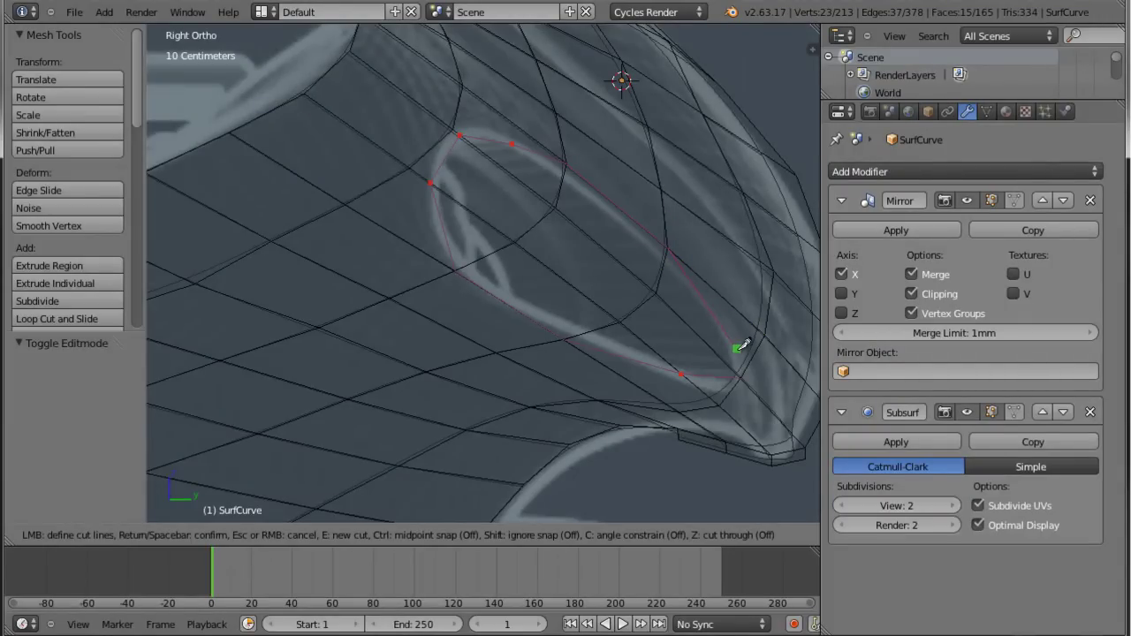
{"action": "left_click", "coordinate": [734, 345]}
{"action": "left_click", "coordinate": [734, 377]}
{"action": "key", "text": "Return"}
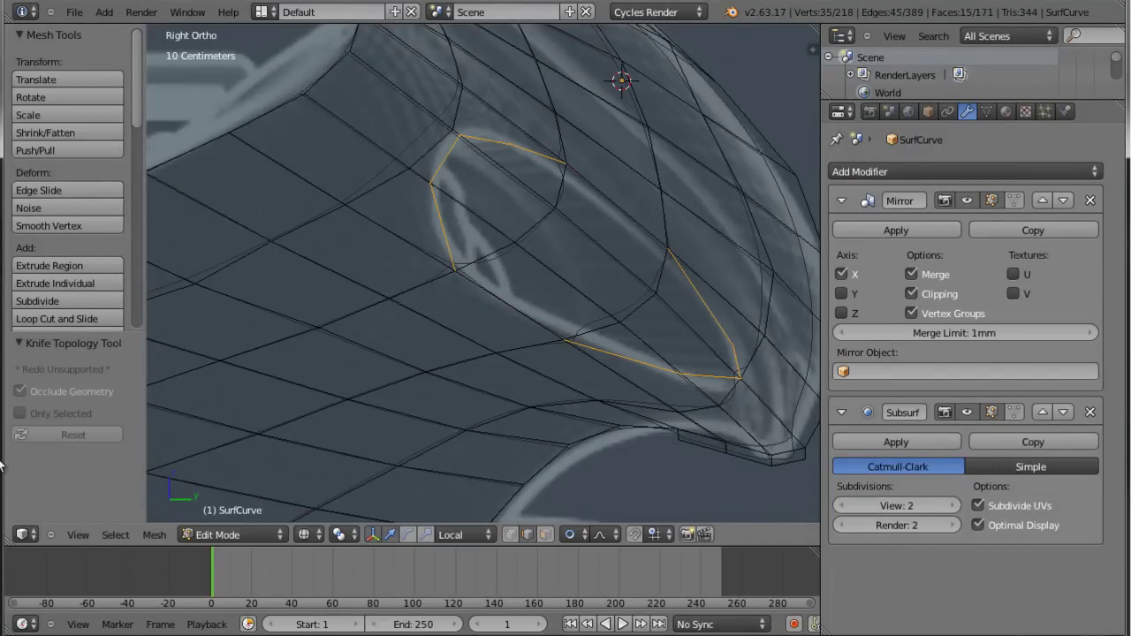
{"action": "scroll", "coordinate": [664, 209], "scroll_direction": "up", "scroll_amount": 2}
{"action": "scroll", "coordinate": [586, 238], "scroll_direction": "down", "scroll_amount": 1}
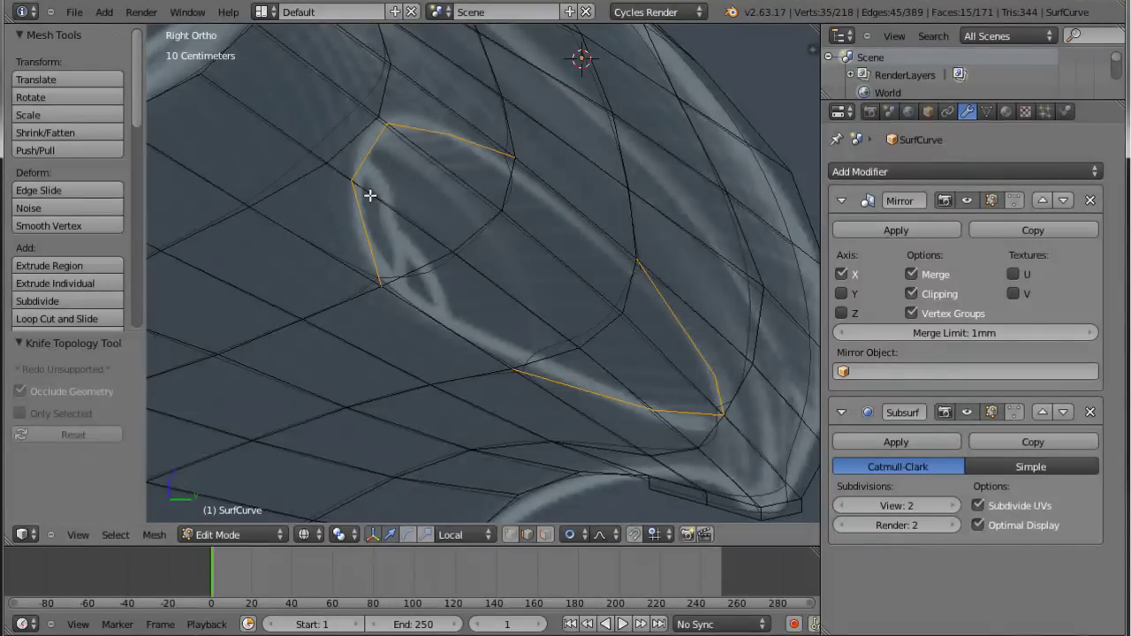
In face mode, select all the faces inside the vent outline.
{"action": "key", "text": "ctrl+Tab"}
{"action": "left_click", "coordinate": [480, 336]}
{"action": "right_click", "coordinate": [491, 321]}
{"action": "right_click", "coordinate": [395, 229], "text": "shift"}
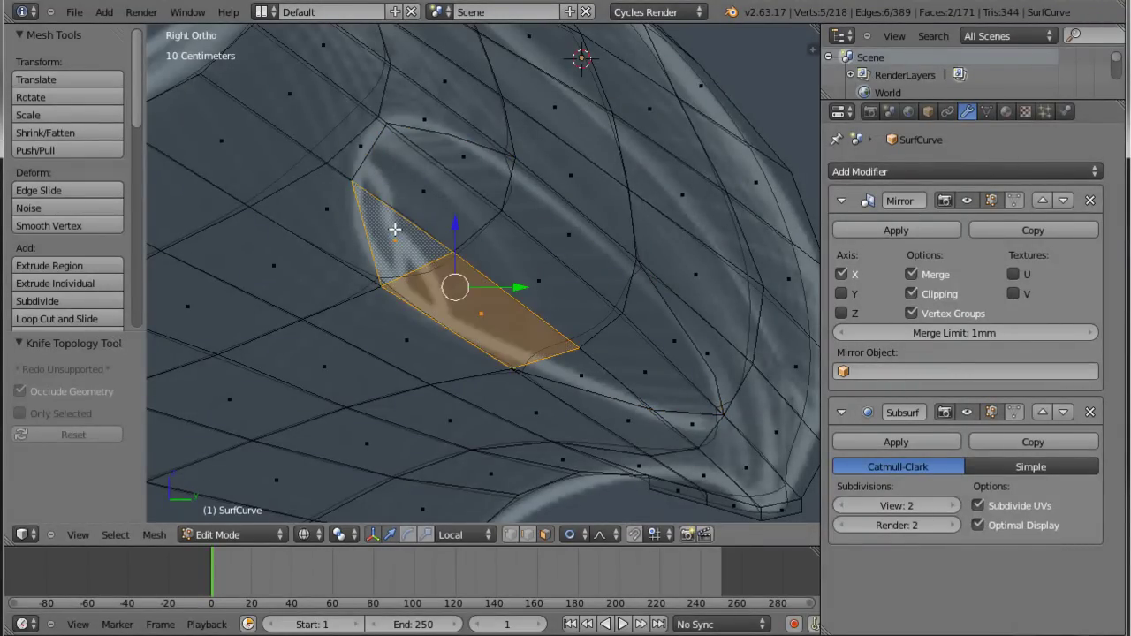
{"action": "right_click", "coordinate": [416, 199], "text": "shift"}
{"action": "right_click", "coordinate": [464, 159], "text": "shift"}
{"action": "right_click", "coordinate": [557, 237], "text": "shift"}
{"action": "right_click", "coordinate": [669, 321], "text": "shift"}
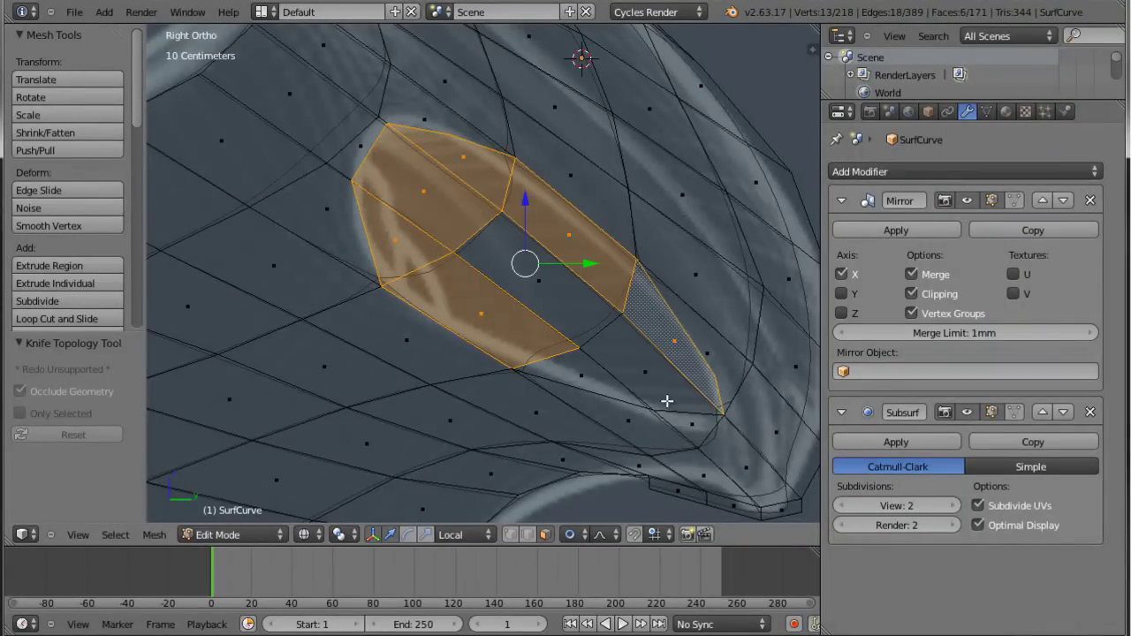
{"action": "right_click", "coordinate": [613, 376], "text": "shift"}
{"action": "right_click", "coordinate": [556, 308], "text": "shift"}
{"action": "mouse_move", "coordinate": [609, 313]}
{"action": "middle_mouse_down"}
{"action": "mouse_move", "coordinate": [642, 308]}
{"action": "mouse_move", "coordinate": [652, 320]}
{"action": "mouse_move", "coordinate": [613, 321]}
{"action": "middle_mouse_up"}
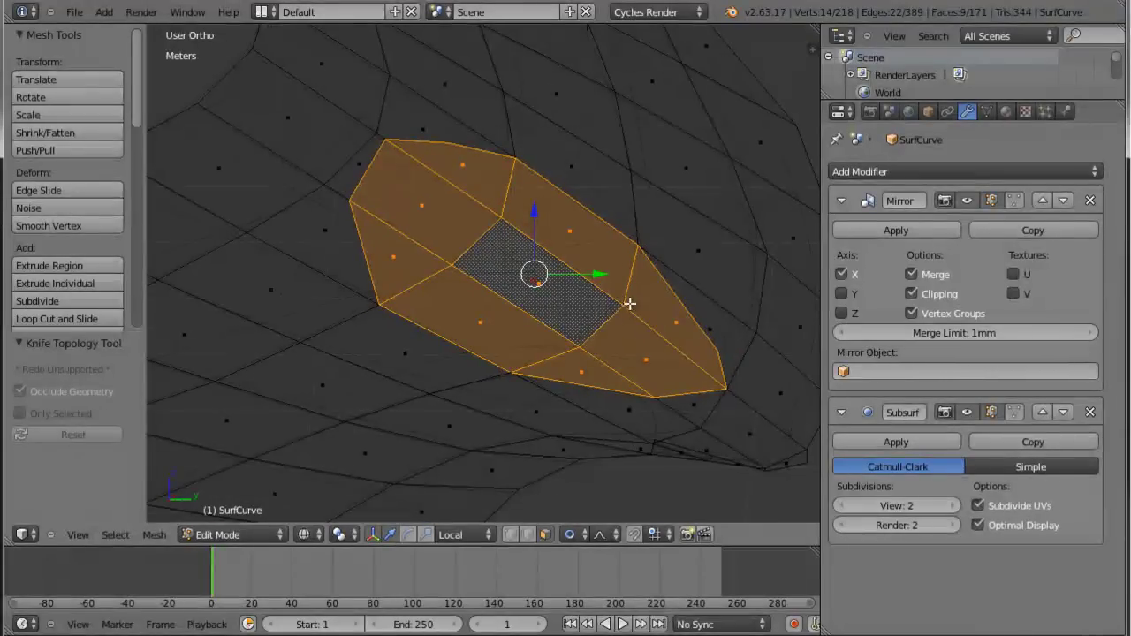
Inset the vent faces into a border ring and add a loop cut around the vent.
{"action": "key", "text": "i"}
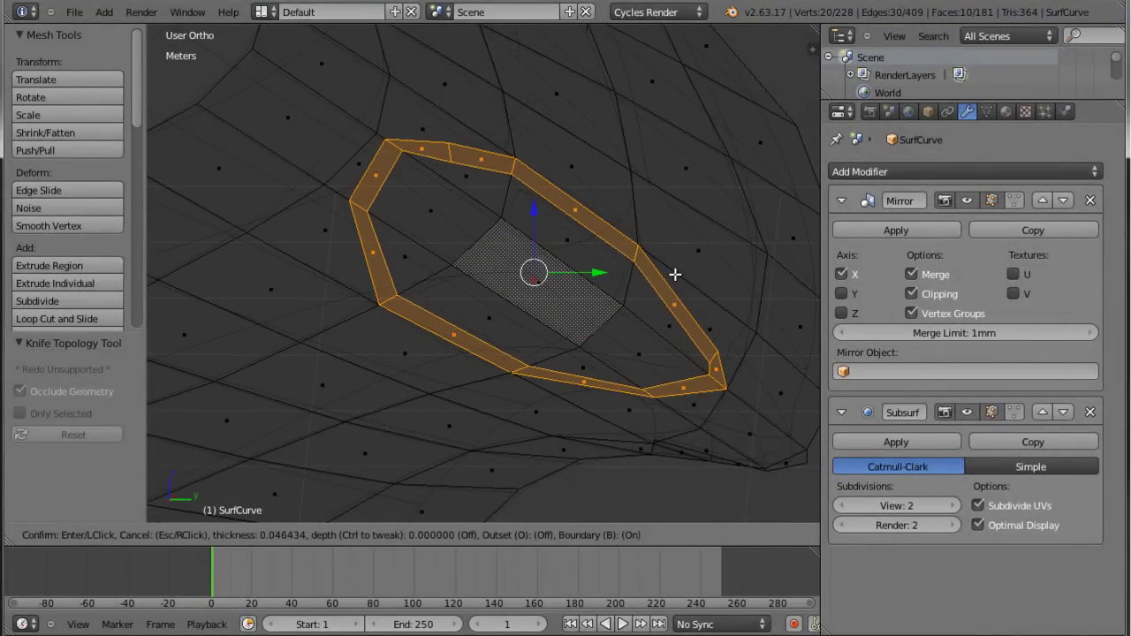
{"action": "left_click", "coordinate": [675, 271]}
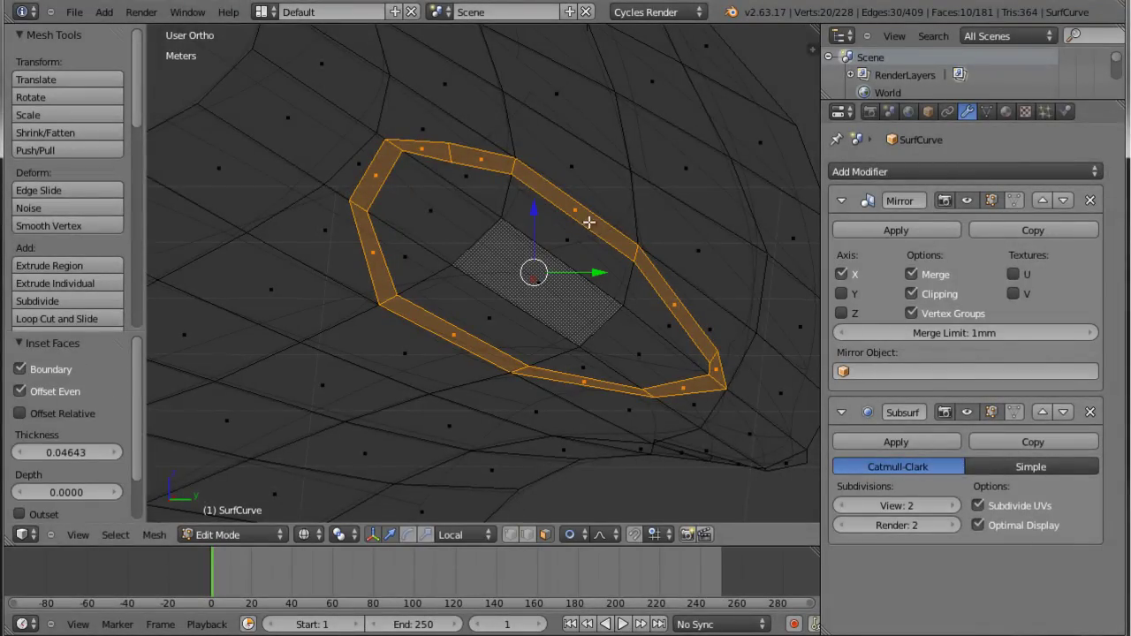
{"action": "key", "text": "ctrl+r"}
{"action": "left_click", "coordinate": [456, 154]}
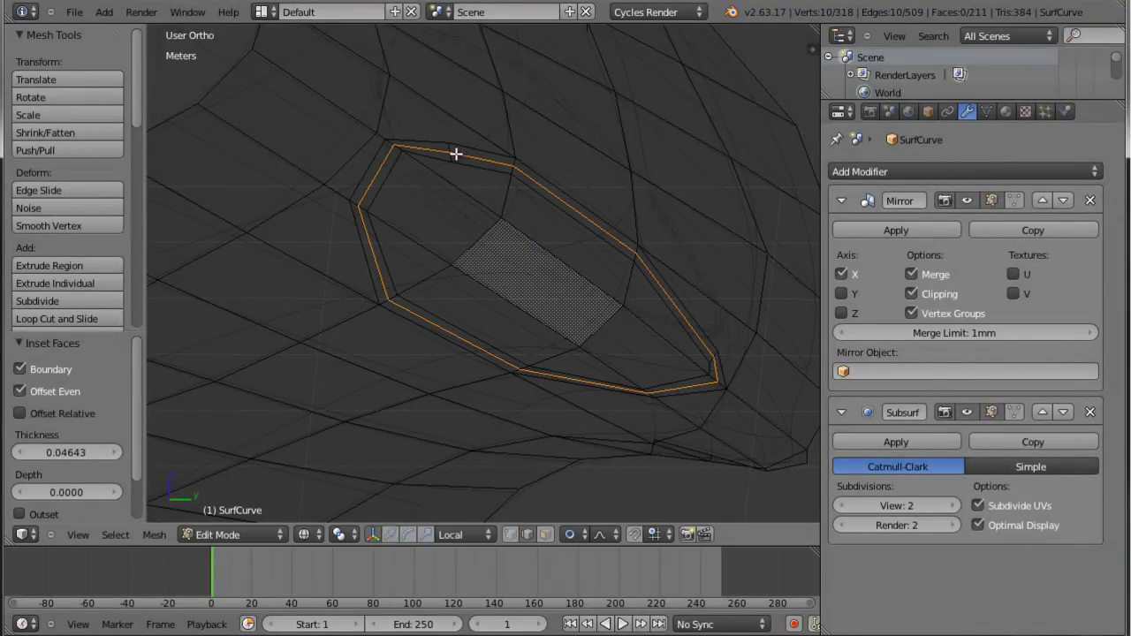
{"action": "right_click", "coordinate": [456, 154]}
Select the edge loop around the vent rim, then go back to face selection.
{"action": "scroll", "coordinate": [508, 197], "scroll_direction": "up", "scroll_amount": 3}
{"action": "right_click", "coordinate": [543, 181]}
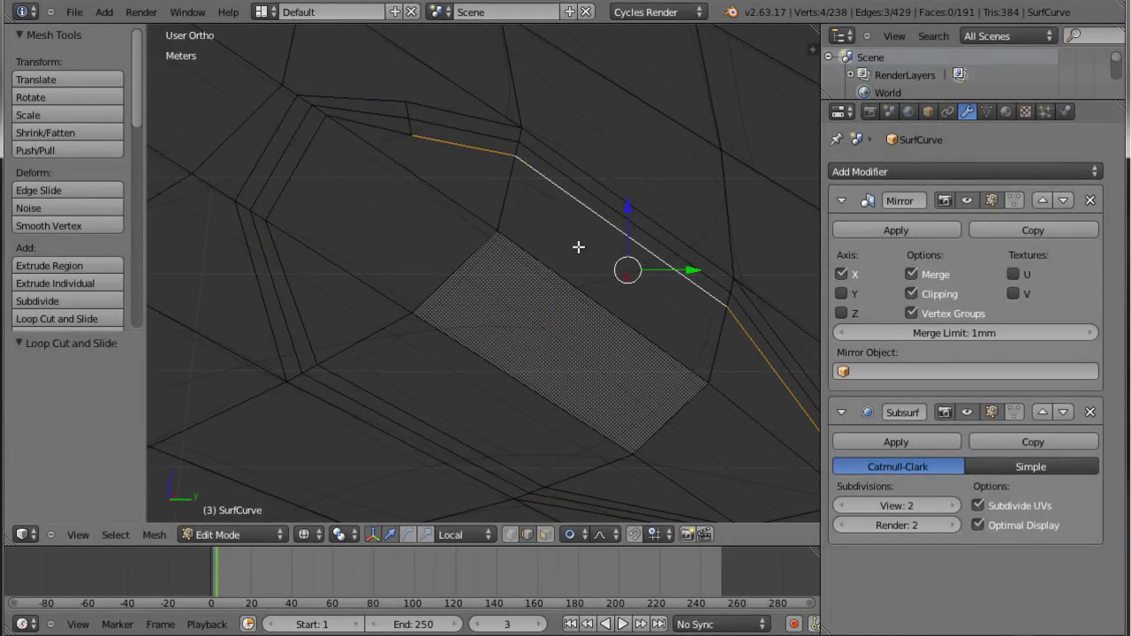
{"action": "scroll", "coordinate": [580, 252], "scroll_direction": "down", "scroll_amount": 3}
{"action": "right_click", "coordinate": [681, 407], "text": "alt"}
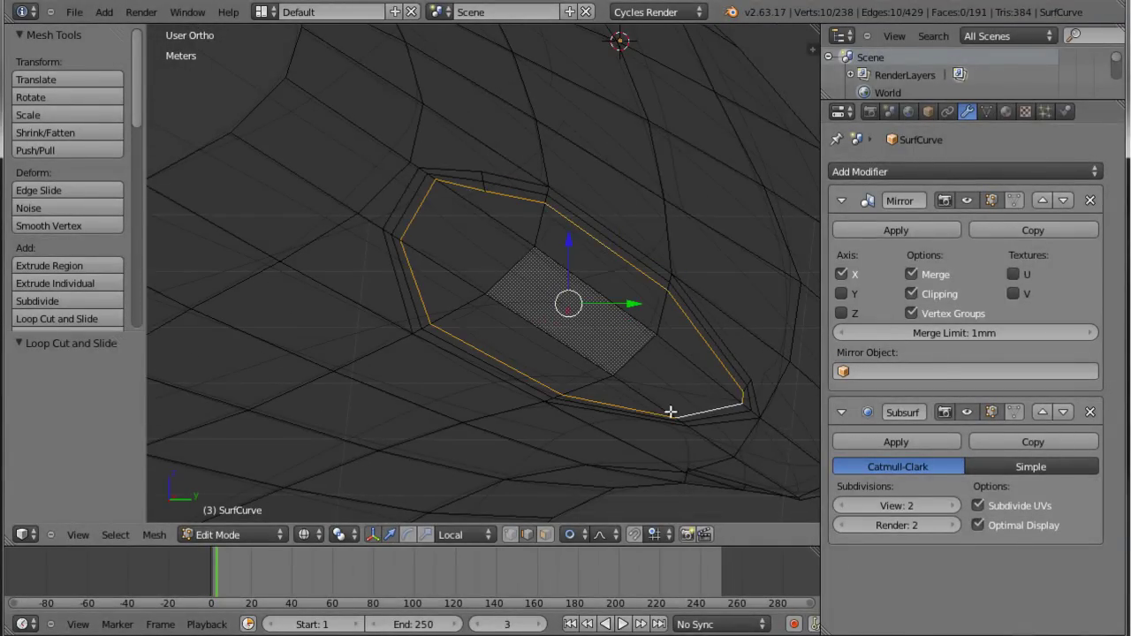
{"action": "mouse_move", "coordinate": [586, 328]}
{"action": "middle_mouse_down"}
{"action": "mouse_move", "coordinate": [622, 311]}
{"action": "mouse_move", "coordinate": [592, 334]}
{"action": "middle_mouse_up"}
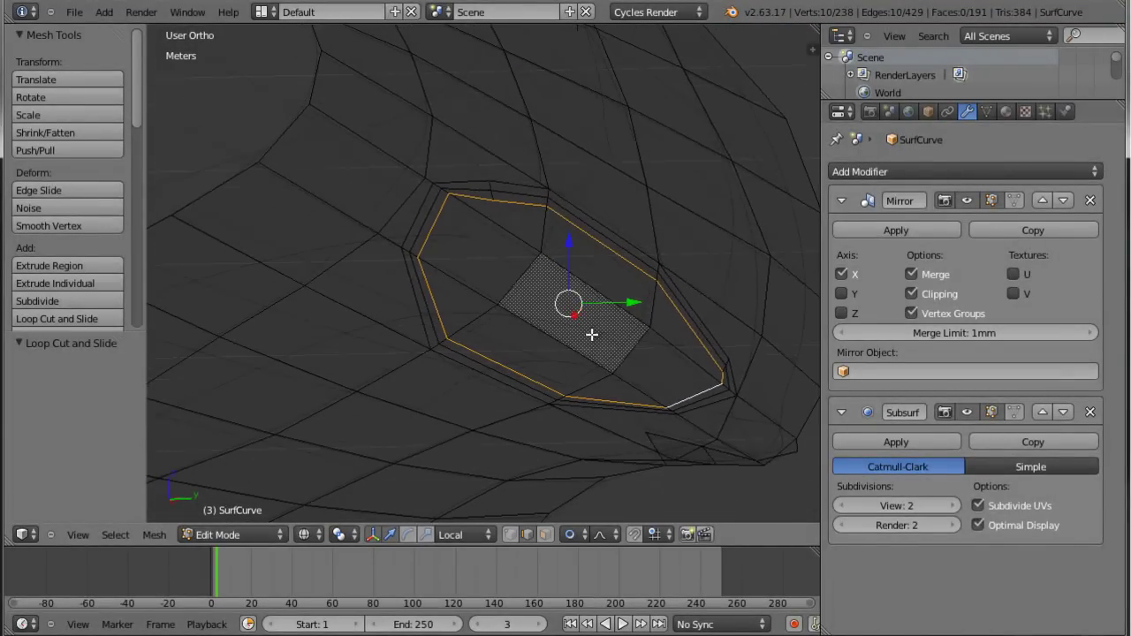
{"action": "key", "text": "ctrl+Tab"}
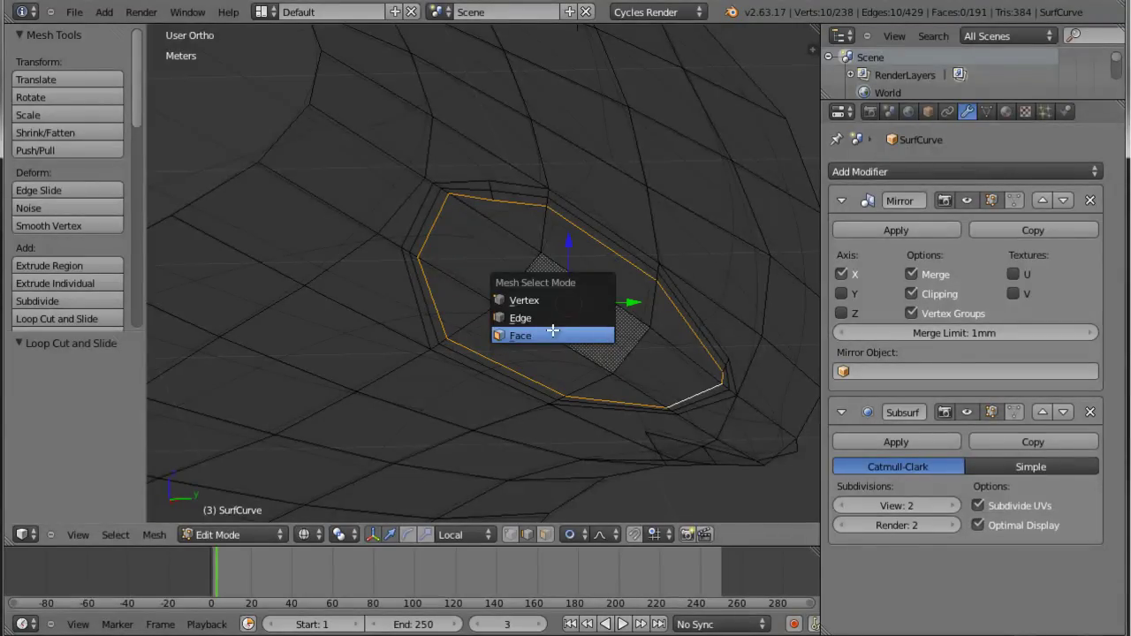
{"action": "left_click", "coordinate": [112, 536]}
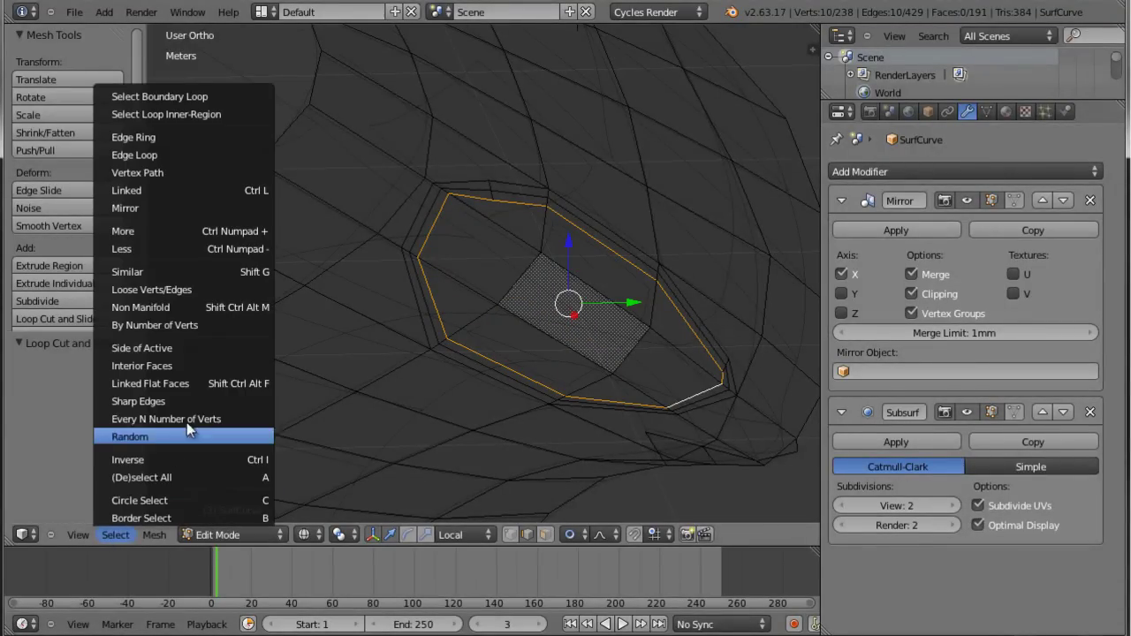
{"action": "left_click", "coordinate": [190, 365]}
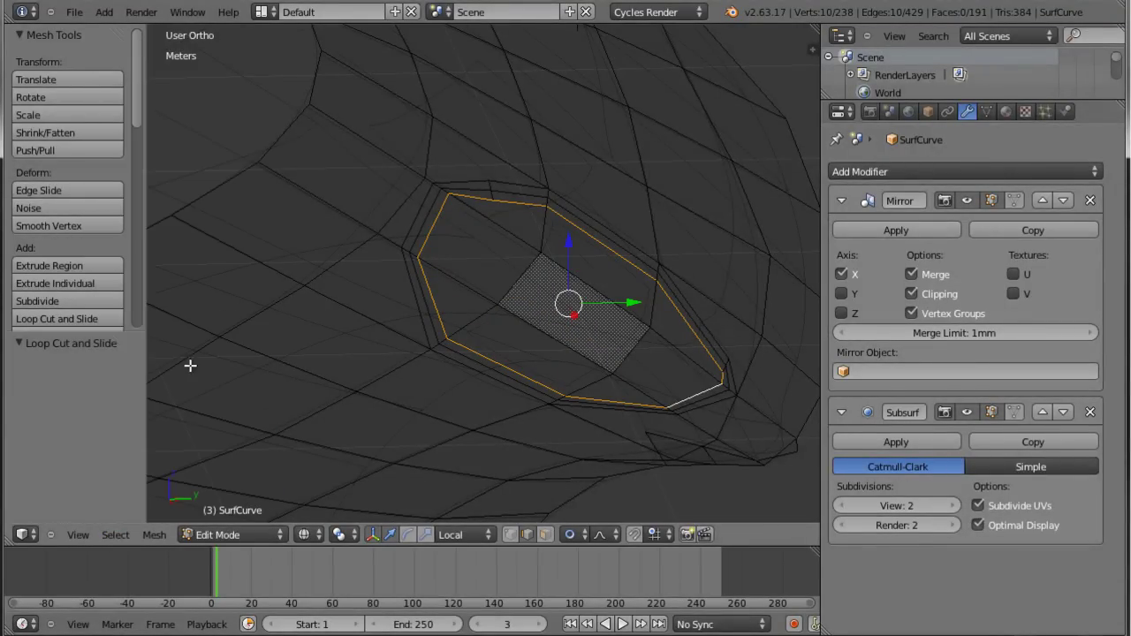
{"action": "key", "text": "ctrl+Tab"}
{"action": "left_click", "coordinate": [521, 358]}
Select all the faces inside the side vent.
{"action": "right_click", "coordinate": [530, 354]}
{"action": "right_click", "coordinate": [453, 300], "text": "shift"}
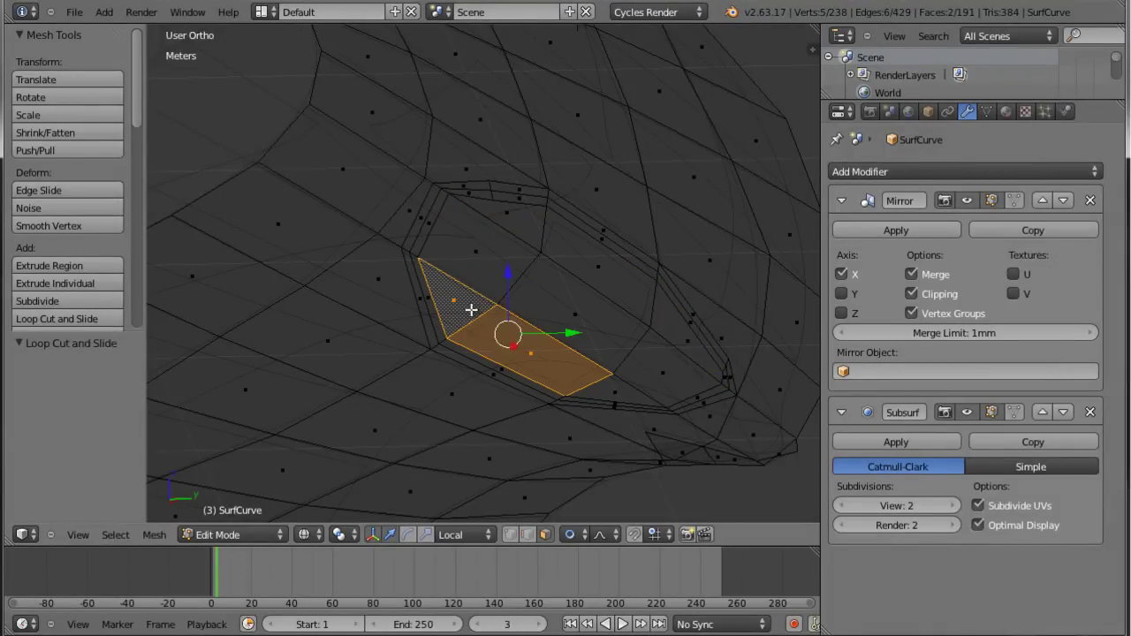
{"action": "right_click", "coordinate": [476, 252], "text": "shift"}
{"action": "right_click", "coordinate": [518, 216], "text": "shift"}
{"action": "right_click", "coordinate": [604, 272], "text": "shift"}
{"action": "right_click", "coordinate": [672, 363], "text": "shift"}
{"action": "right_click", "coordinate": [694, 347], "text": "shift"}
{"action": "right_click", "coordinate": [664, 358], "text": "shift"}
{"action": "right_click", "coordinate": [614, 384], "text": "shift"}
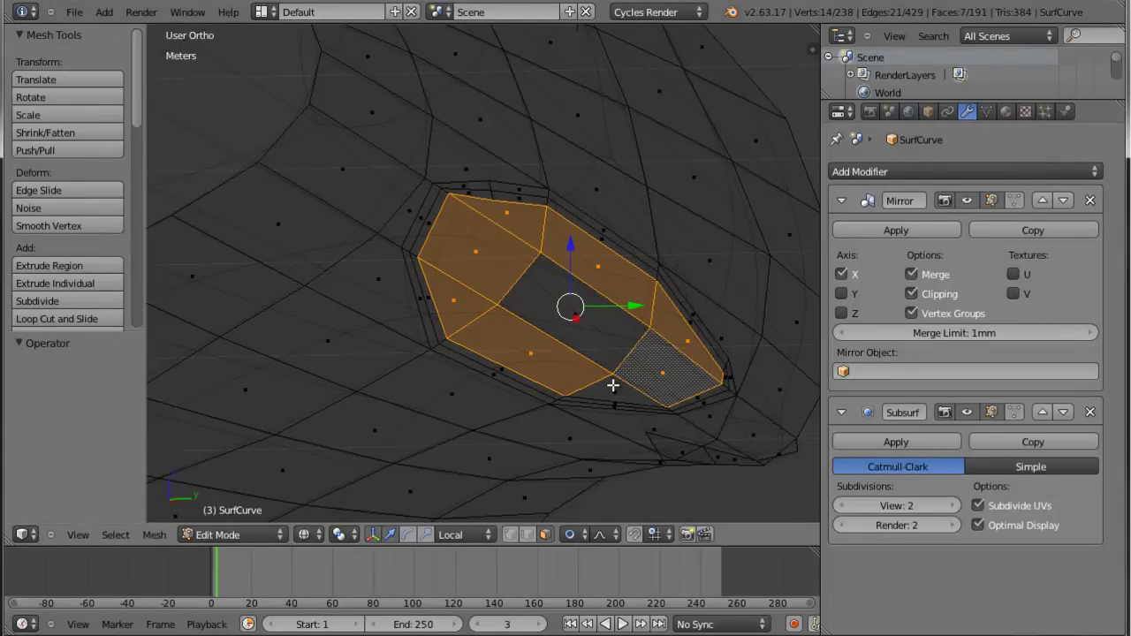
{"action": "right_click", "coordinate": [589, 331], "text": "shift"}
{"action": "middle_click_drag", "start_coordinate": [589, 330], "coordinate": [671, 328]}
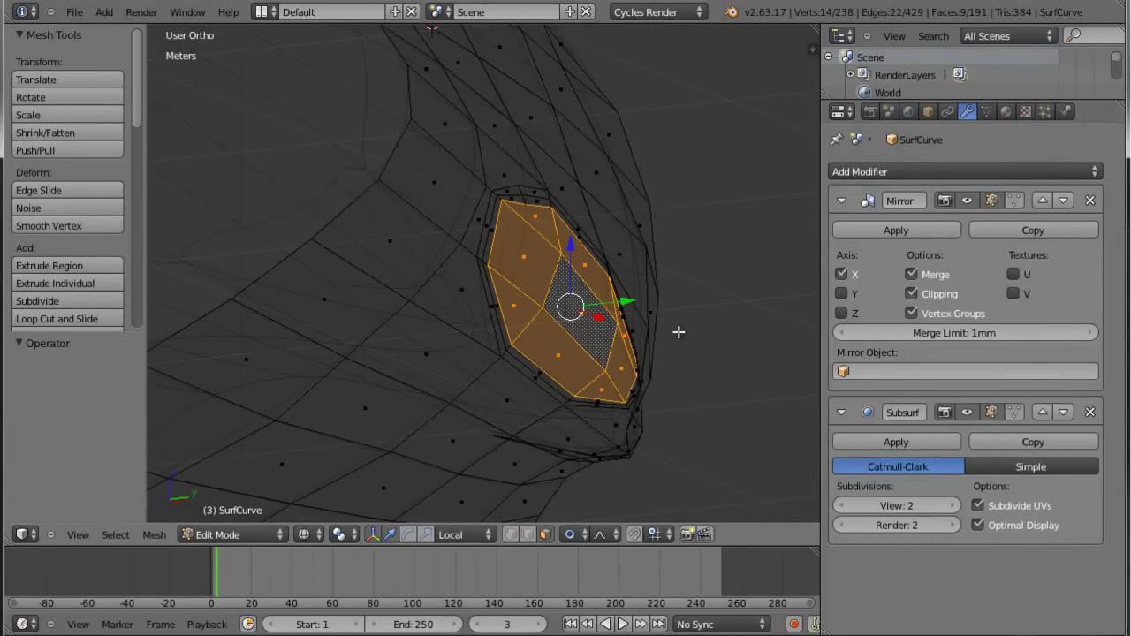
Extrude the vent faces, then try flattening them to 0 along Y and cancel.
{"action": "key", "text": "e"}
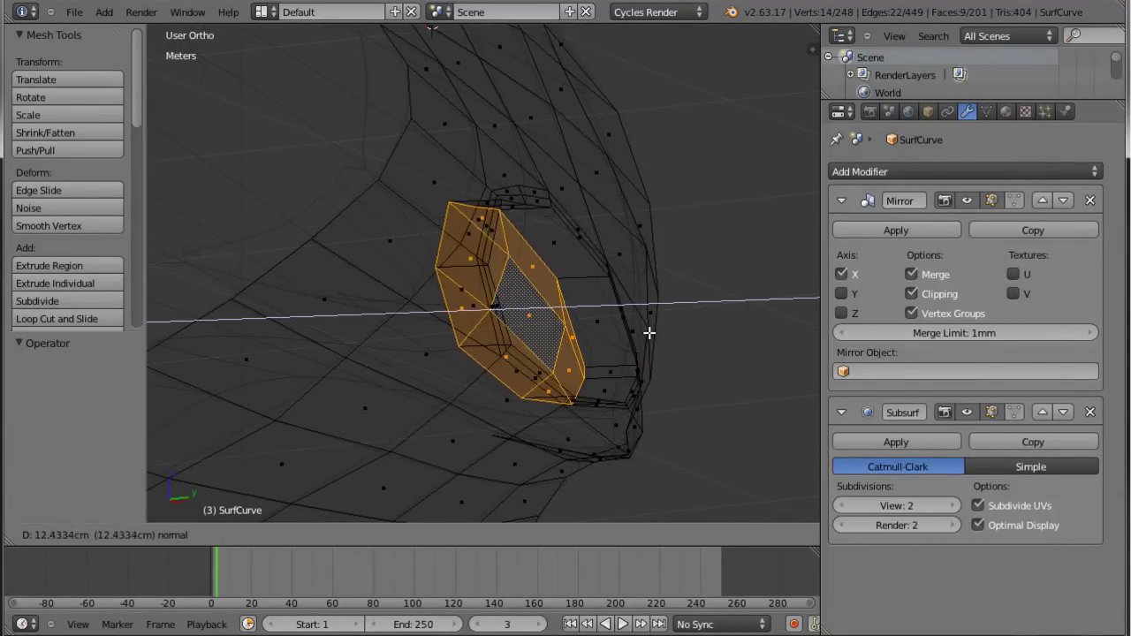
{"action": "left_click", "coordinate": [649, 332]}
{"action": "mouse_move", "coordinate": [646, 323]}
{"action": "middle_mouse_down"}
{"action": "mouse_move", "coordinate": [599, 353]}
{"action": "mouse_move", "coordinate": [578, 339]}
{"action": "middle_mouse_up"}
{"action": "key", "text": "KP_3"}
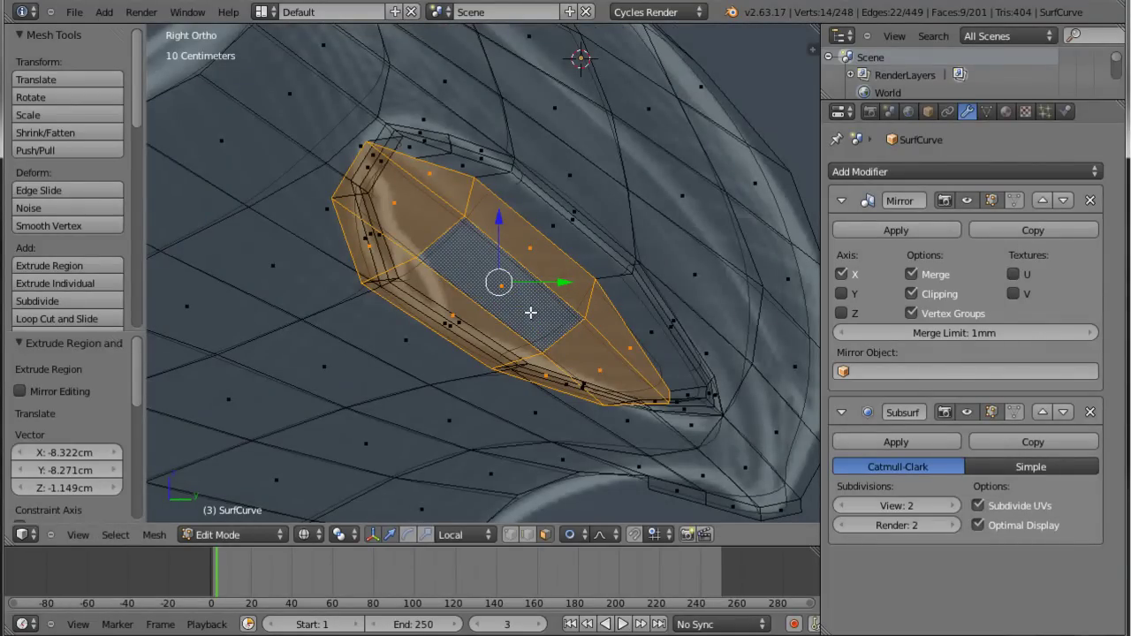
{"action": "key", "text": "s"}
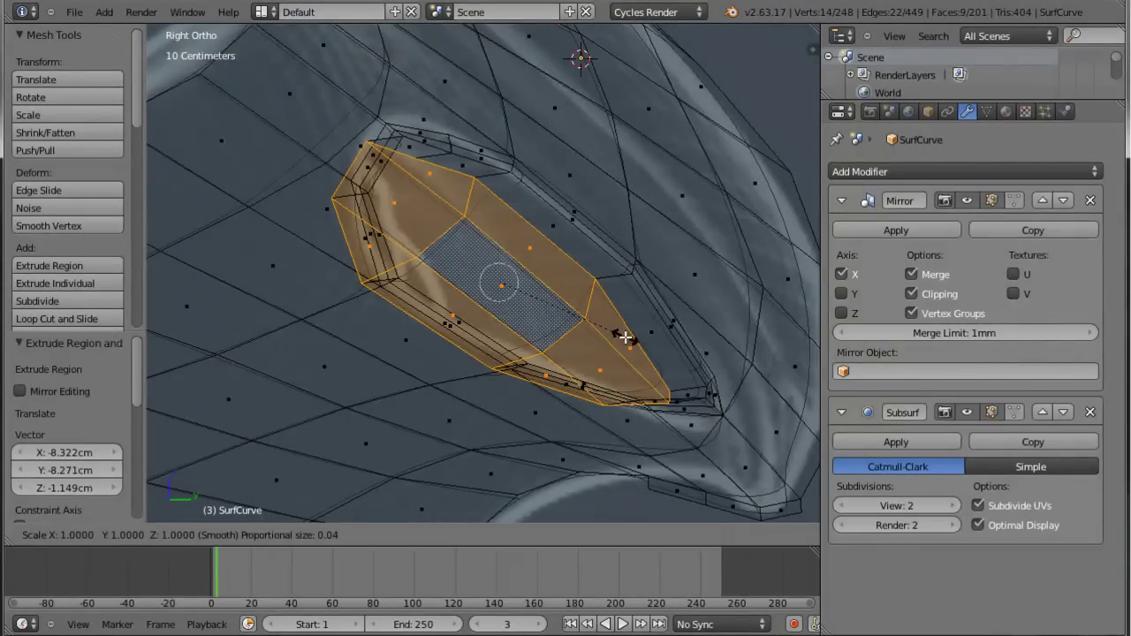
{"action": "key", "text": "y"}
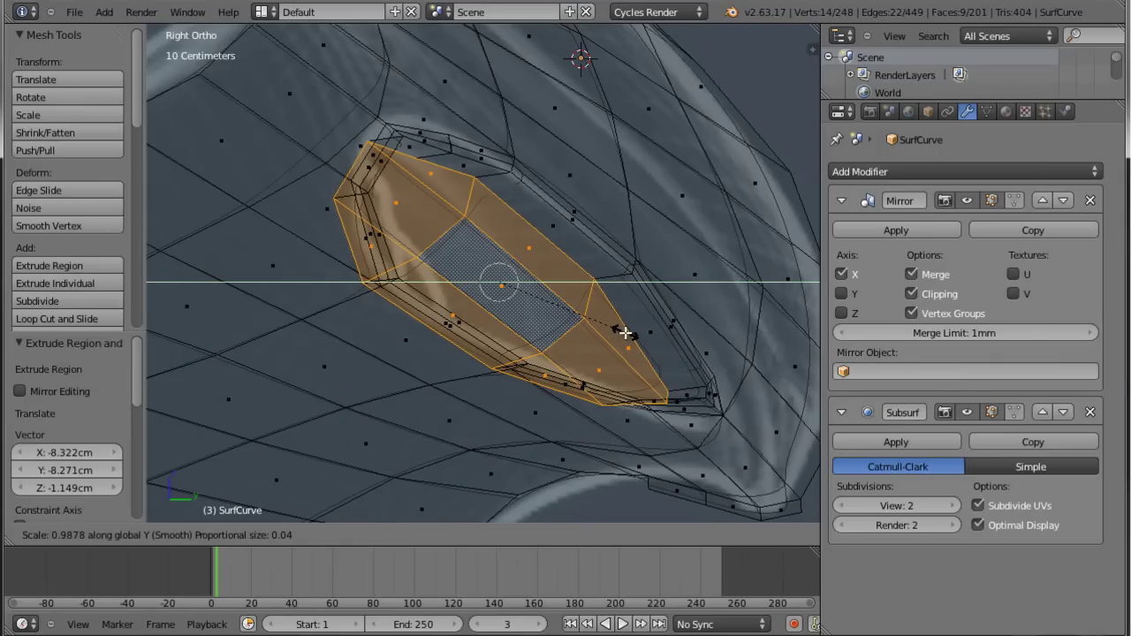
{"action": "type", "text": "0"}
{"action": "key", "text": "Escape"}
{"action": "mouse_move", "coordinate": [624, 328]}
{"action": "middle_mouse_down"}
{"action": "mouse_move", "coordinate": [664, 334]}
{"action": "mouse_move", "coordinate": [683, 405]}
{"action": "mouse_move", "coordinate": [581, 457]}
{"action": "mouse_move", "coordinate": [575, 331]}
{"action": "mouse_move", "coordinate": [548, 389]}
{"action": "middle_mouse_up"}
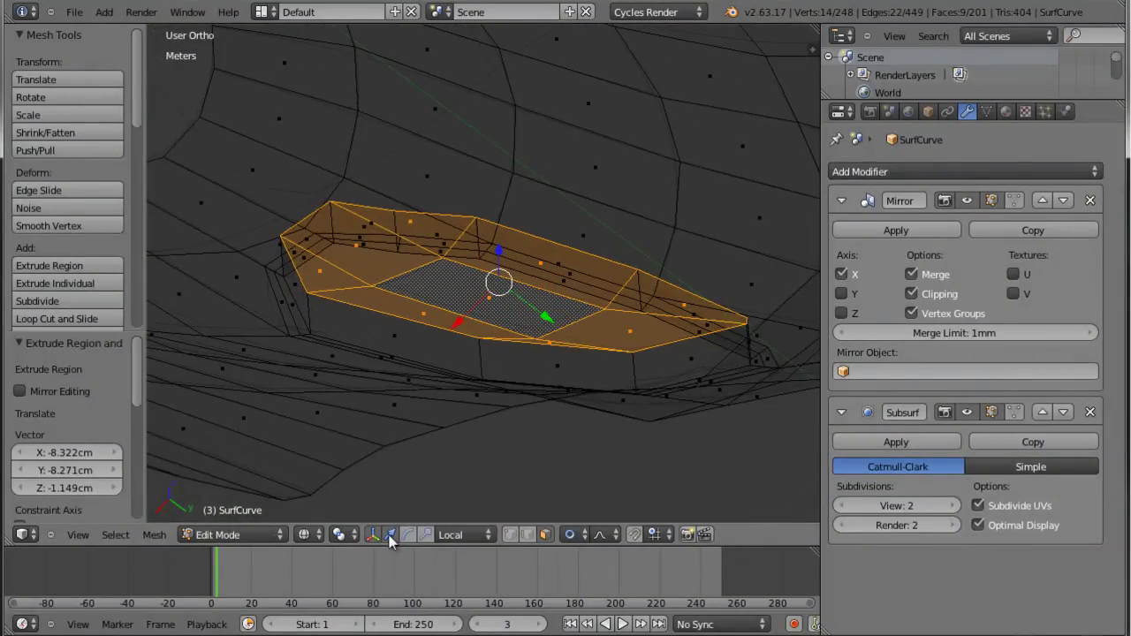
Set the transform orientation to Normal and scale the vent faces along their normal.
{"action": "left_click", "coordinate": [447, 534]}
{"action": "left_click", "coordinate": [476, 464]}
{"action": "mouse_move", "coordinate": [545, 444]}
{"action": "middle_mouse_down"}
{"action": "mouse_move", "coordinate": [457, 444]}
{"action": "mouse_move", "coordinate": [416, 382]}
{"action": "mouse_move", "coordinate": [456, 445]}
{"action": "middle_mouse_up"}
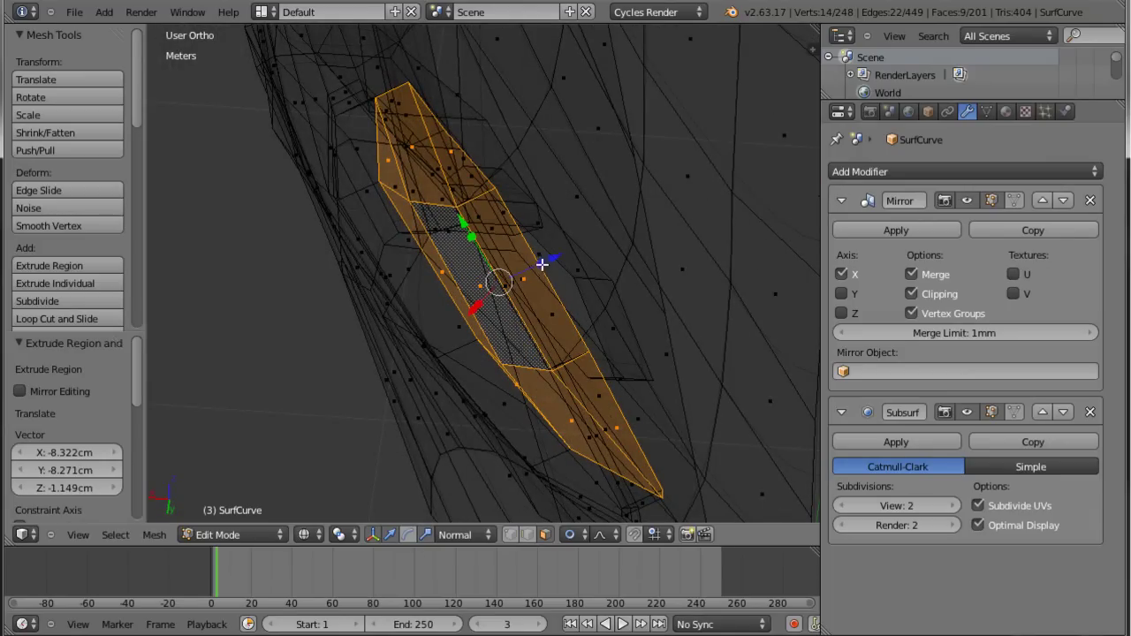
{"action": "key", "text": "s"}
{"action": "key", "text": "z"}
{"action": "key", "text": "z"}
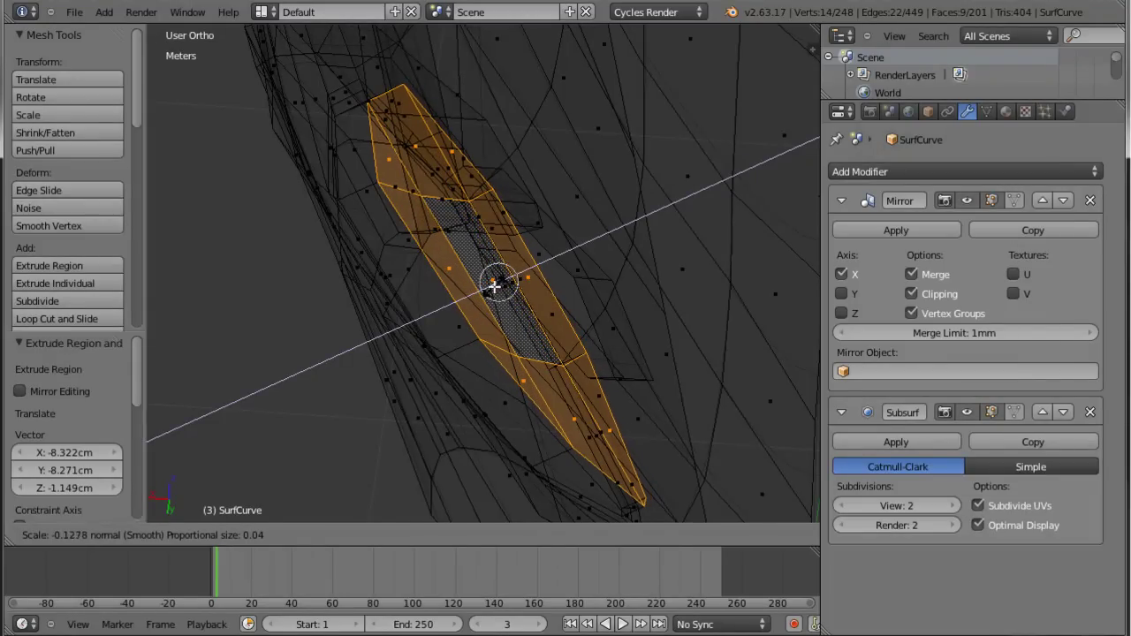
{"action": "left_click", "coordinate": [493, 286]}
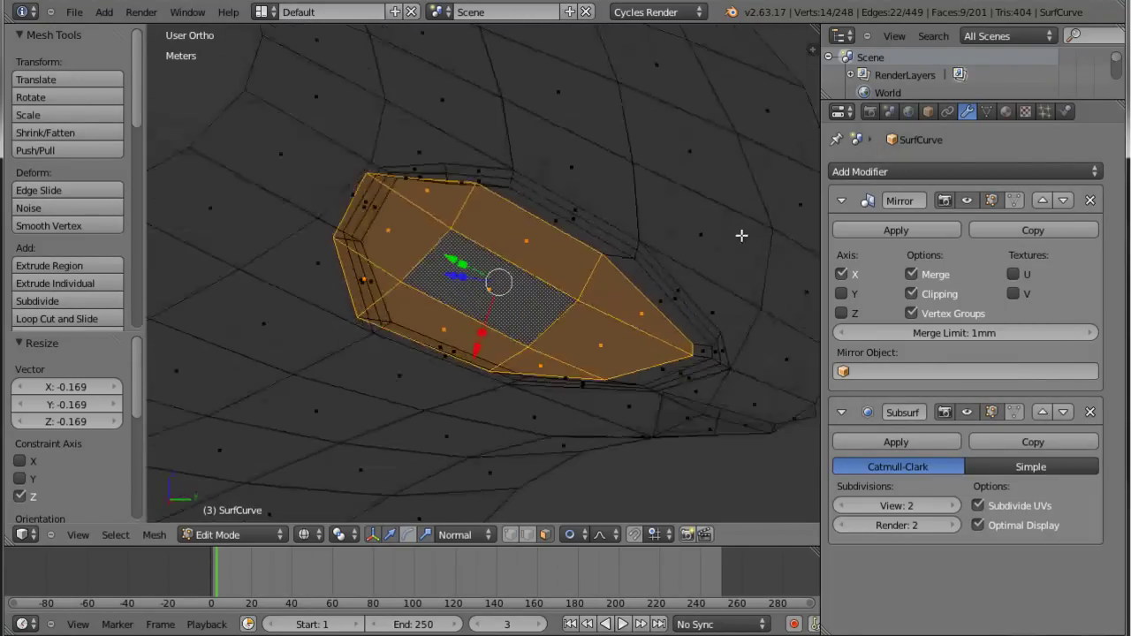
Inspect the recessed vent in Object Mode with solid shading, then resume editing in edge mode.
{"action": "key", "text": "Tab"}
{"action": "key", "text": "z"}
{"action": "mouse_move", "coordinate": [603, 285]}
{"action": "middle_mouse_down"}
{"action": "mouse_move", "coordinate": [491, 294]}
{"action": "mouse_move", "coordinate": [488, 284]}
{"action": "mouse_move", "coordinate": [626, 303]}
{"action": "mouse_move", "coordinate": [594, 305]}
{"action": "mouse_move", "coordinate": [610, 293]}
{"action": "mouse_move", "coordinate": [622, 309]}
{"action": "mouse_move", "coordinate": [560, 272]}
{"action": "mouse_move", "coordinate": [512, 270]}
{"action": "middle_mouse_up"}
{"action": "key", "text": "Tab"}
{"action": "scroll", "coordinate": [575, 289], "scroll_direction": "up", "scroll_amount": 3}
{"action": "scroll", "coordinate": [583, 287], "scroll_direction": "down", "scroll_amount": 1}
{"action": "key", "text": "ctrl+Tab"}
{"action": "left_click", "coordinate": [456, 261]}
{"action": "scroll", "coordinate": [472, 245], "scroll_direction": "up", "scroll_amount": 2}
In wireframe, select the groove edges on the vent's upper rim.
{"action": "scroll", "coordinate": [465, 245], "scroll_direction": "up", "scroll_amount": 1}
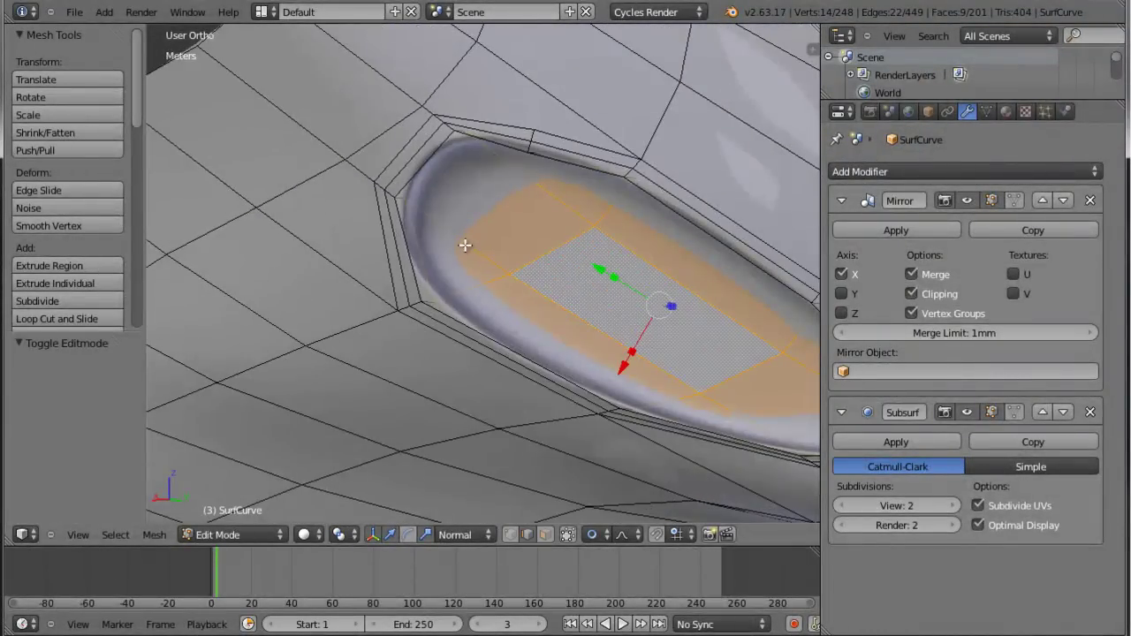
{"action": "key", "text": "z"}
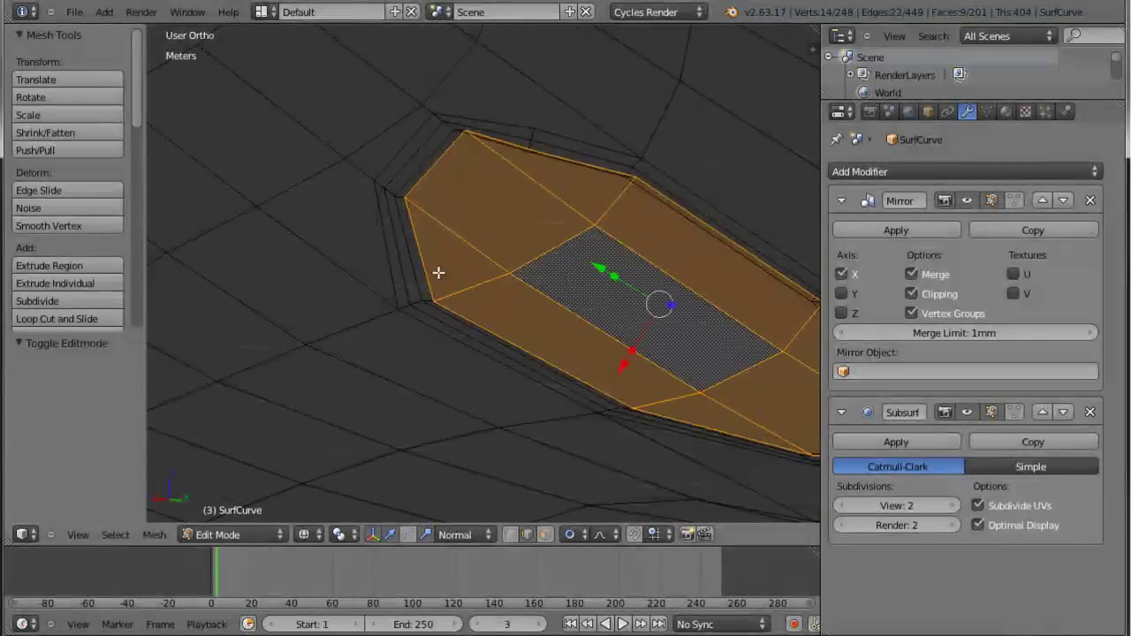
{"action": "right_click", "coordinate": [428, 200]}
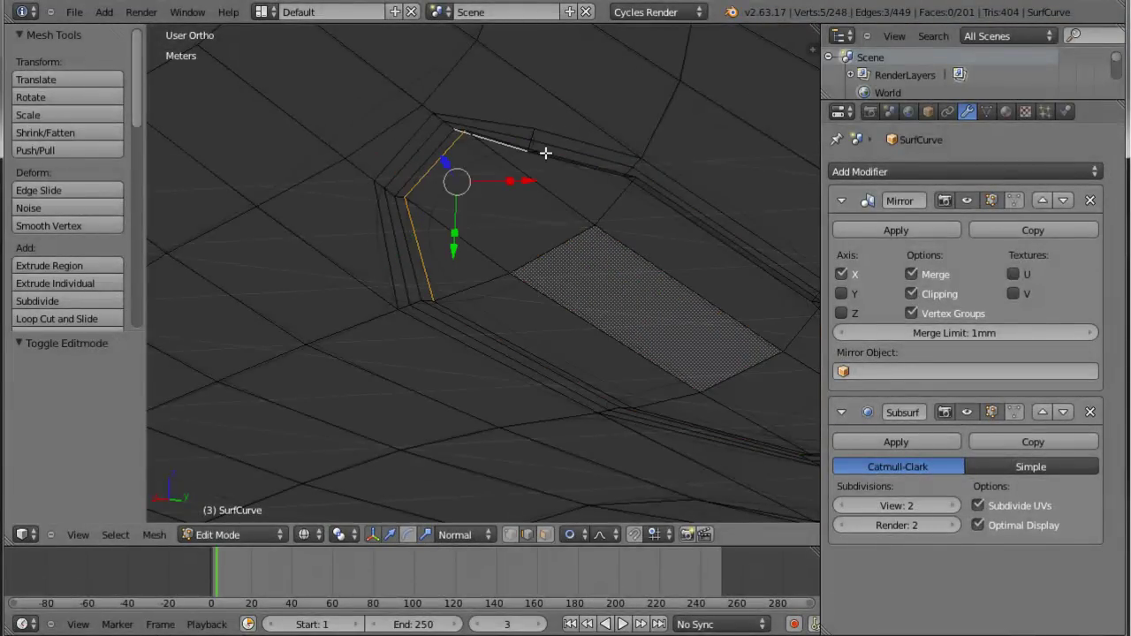
{"action": "mouse_move", "coordinate": [574, 170]}
{"action": "middle_mouse_down"}
{"action": "mouse_move", "coordinate": [705, 174]}
{"action": "mouse_move", "coordinate": [640, 152]}
{"action": "middle_mouse_up"}
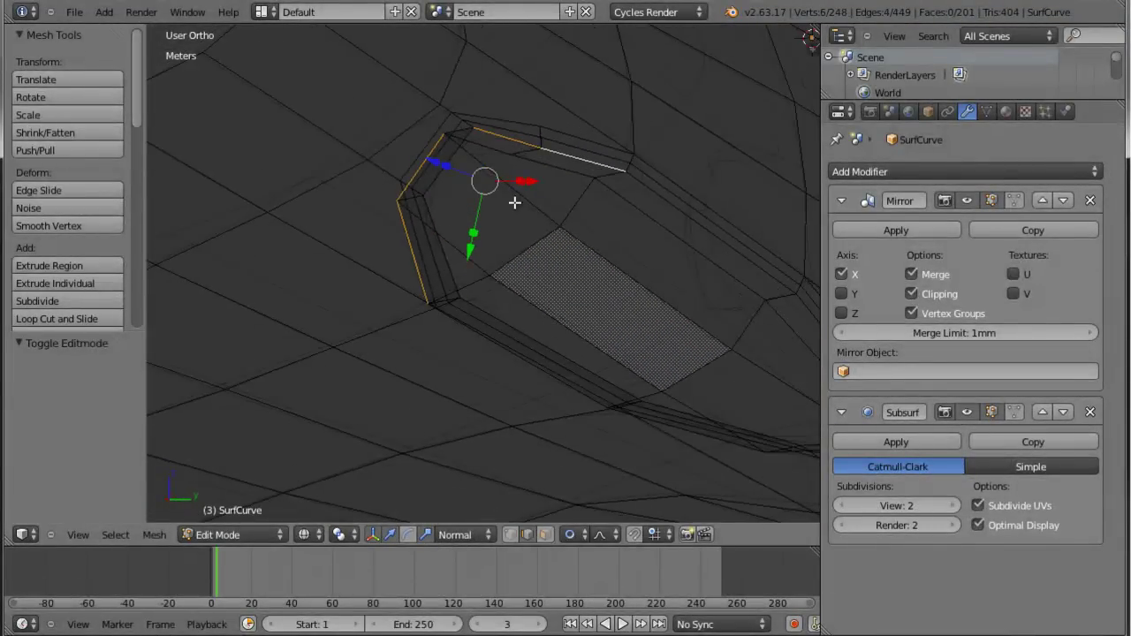
{"action": "right_click", "coordinate": [516, 162], "text": "alt+shift"}
{"action": "mouse_move", "coordinate": [556, 167]}
{"action": "middle_mouse_down"}
{"action": "mouse_move", "coordinate": [645, 200]}
{"action": "mouse_move", "coordinate": [541, 225]}
{"action": "mouse_move", "coordinate": [541, 196]}
{"action": "middle_mouse_up"}
Switch to Local orientation and edge-slide the groove edges to reshape the vent.
{"action": "key", "text": "alt+space"}
{"action": "left_click", "coordinate": [530, 224]}
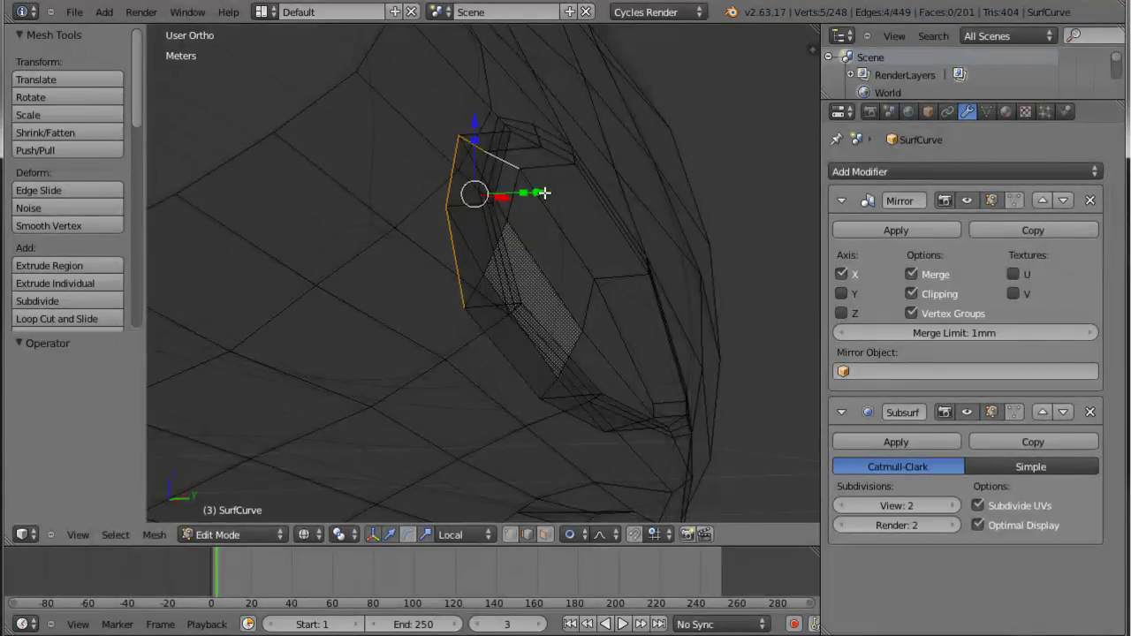
{"action": "left_click_drag", "start_coordinate": [544, 193], "coordinate": [456, 195]}
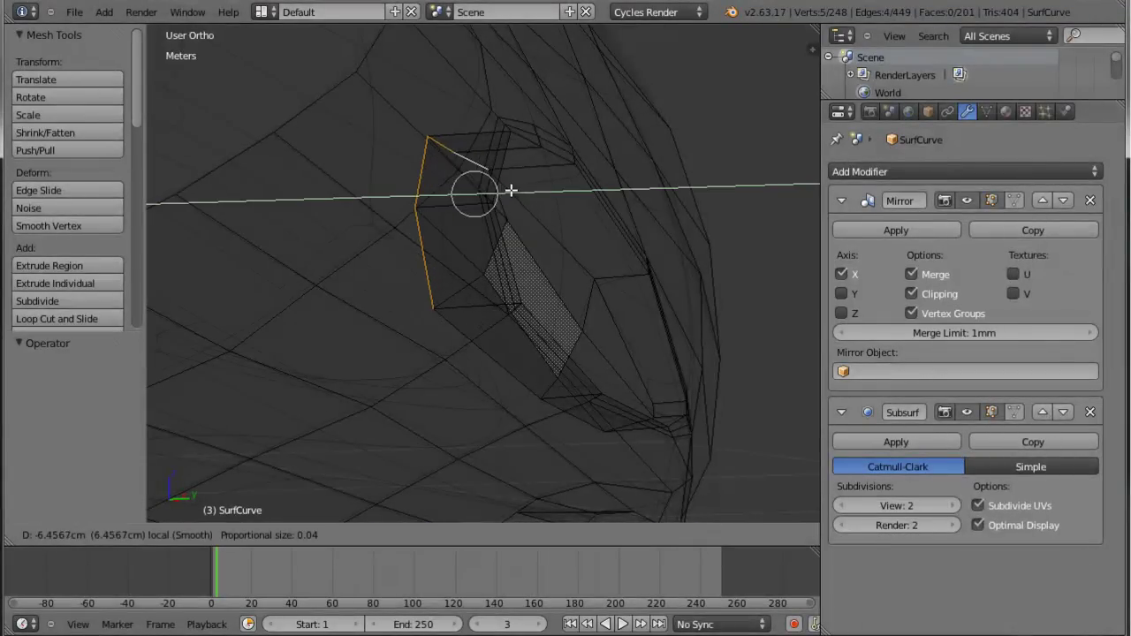
{"action": "left_click", "coordinate": [455, 194]}
{"action": "mouse_move", "coordinate": [639, 303]}
{"action": "middle_mouse_down"}
{"action": "mouse_move", "coordinate": [551, 273]}
{"action": "mouse_move", "coordinate": [553, 253]}
{"action": "mouse_move", "coordinate": [610, 269]}
{"action": "middle_mouse_up"}
Check the smoothed groove in Object Mode with solid shading, then return to Edit Mode.
{"action": "key", "text": "Tab"}
{"action": "key", "text": "z"}
{"action": "middle_click_drag", "start_coordinate": [551, 319], "coordinate": [481, 325]}
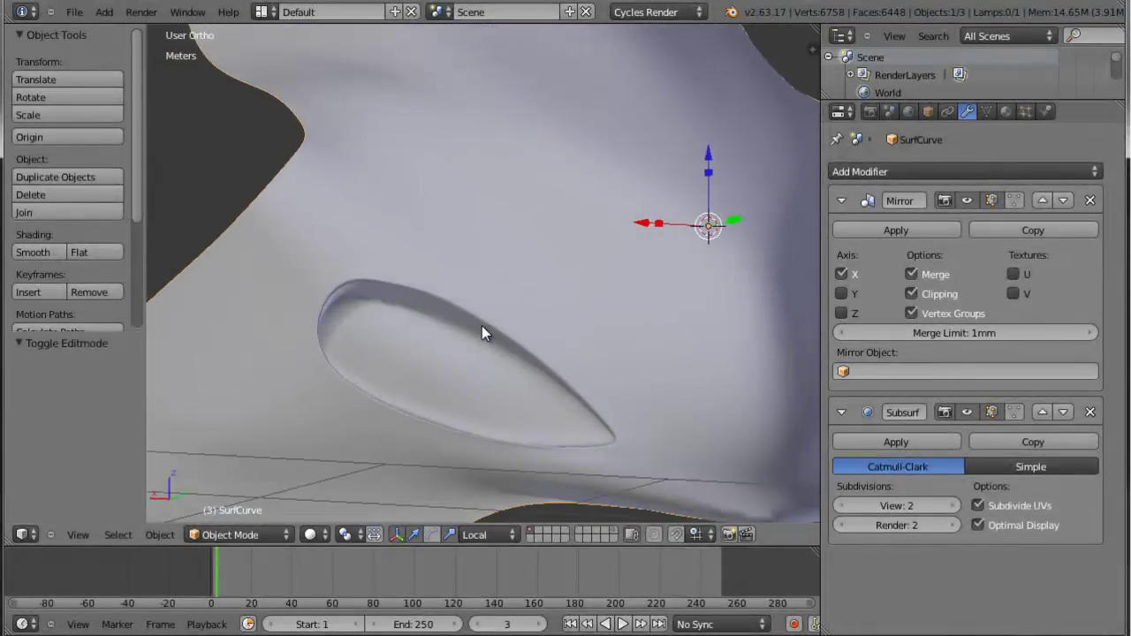
{"action": "key", "text": "Tab"}
{"action": "scroll", "coordinate": [404, 328], "scroll_direction": "up", "scroll_amount": 2}
{"action": "scroll", "coordinate": [377, 319], "scroll_direction": "up", "scroll_amount": 2}
{"action": "middle_click_drag", "start_coordinate": [351, 295], "coordinate": [473, 302]}
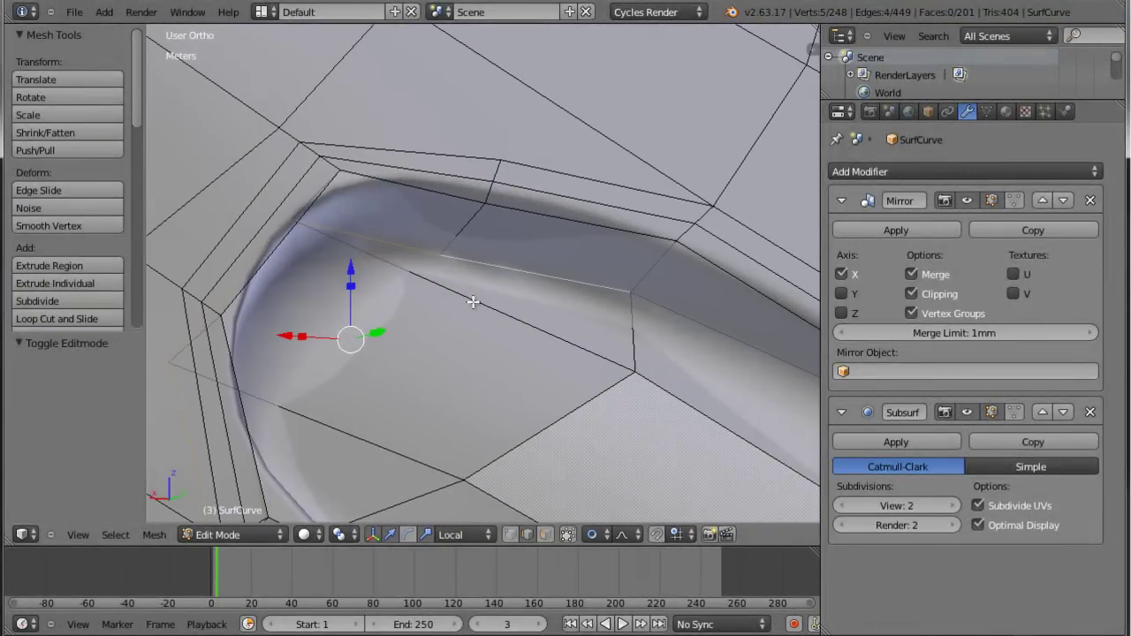
Vertex-slide the vertex at the groove's end along its edge with Shift+V.
{"action": "key", "text": "ctrl+Tab"}
{"action": "left_click", "coordinate": [450, 248]}
{"action": "right_click", "coordinate": [437, 257]}
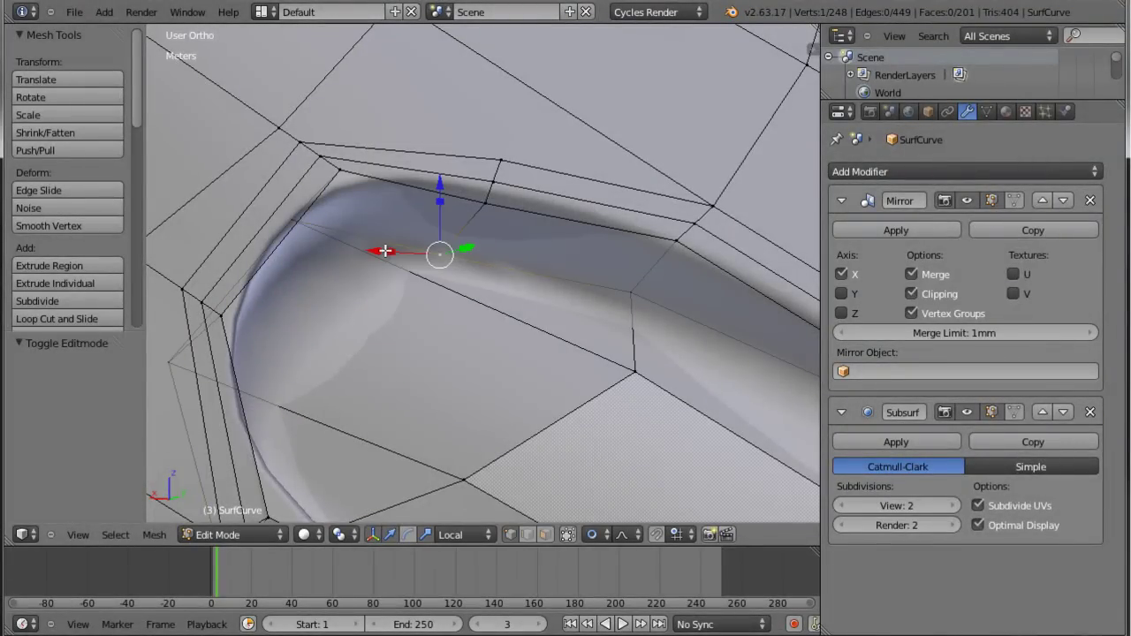
{"action": "key", "text": "shift+v"}
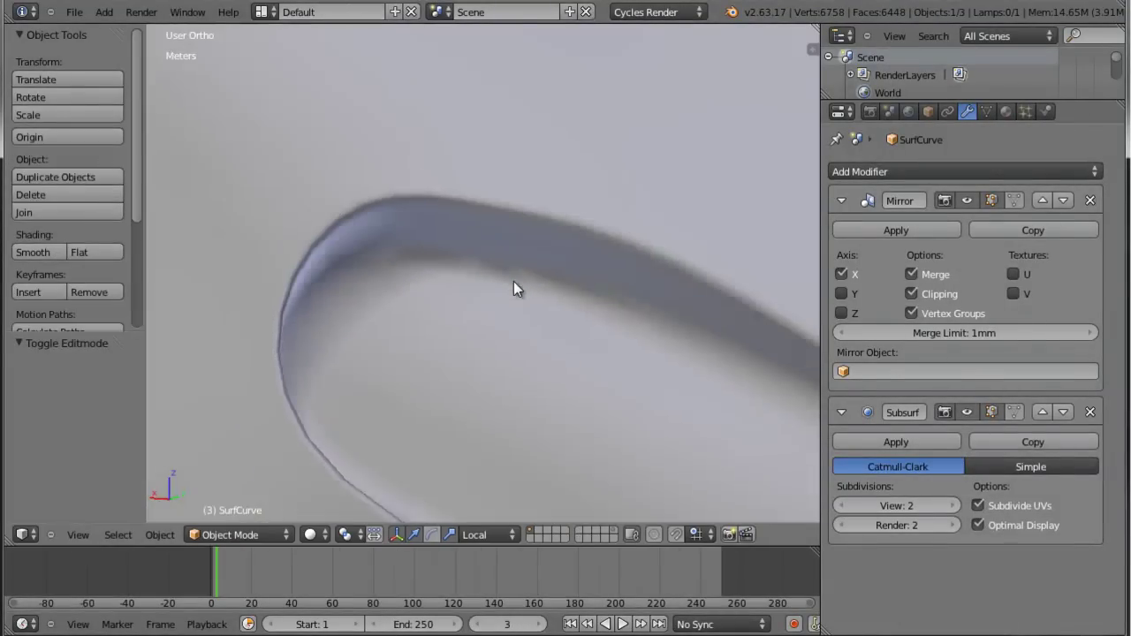
{"action": "mouse_move", "coordinate": [514, 281]}
{"action": "middle_mouse_down"}
{"action": "mouse_move", "coordinate": [613, 337]}
{"action": "mouse_move", "coordinate": [669, 340]}
{"action": "mouse_move", "coordinate": [750, 369]}
{"action": "mouse_move", "coordinate": [579, 255]}
{"action": "mouse_move", "coordinate": [621, 340]}
{"action": "middle_mouse_up"}
{"action": "scroll", "coordinate": [669, 340], "scroll_direction": "down", "scroll_amount": 5}
Orbit and zoom around the fairing, checking it in side view against the blueprint in Object Mode.
{"action": "scroll", "coordinate": [622, 339], "scroll_direction": "down", "scroll_amount": 3}
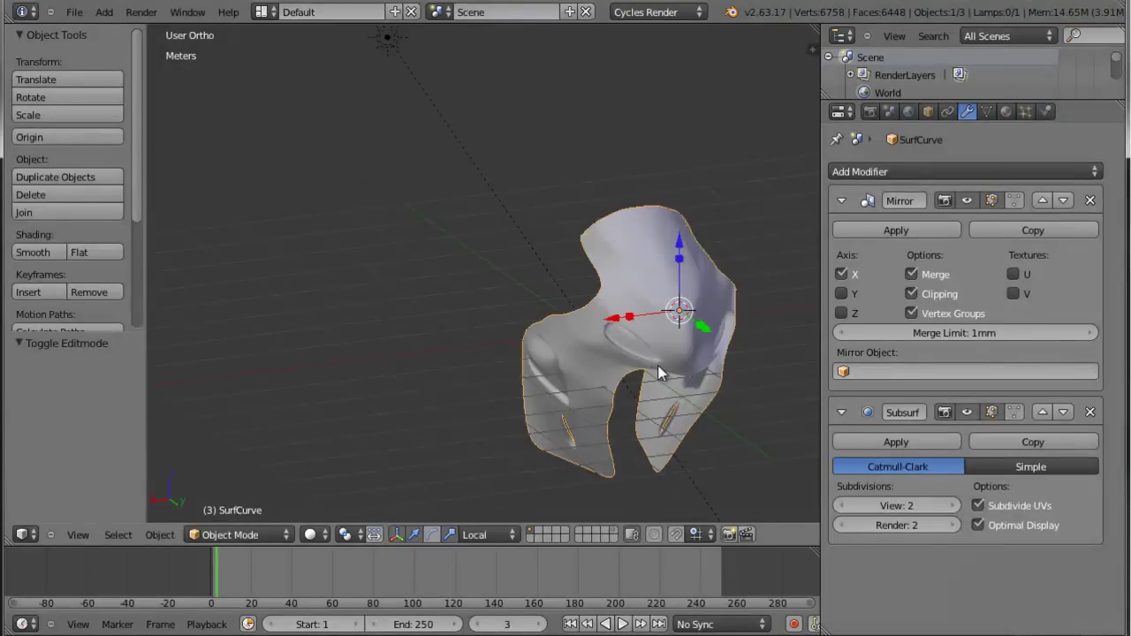
{"action": "middle_click_drag", "start_coordinate": [661, 374], "coordinate": [694, 374]}
{"action": "scroll", "coordinate": [690, 395], "scroll_direction": "up", "scroll_amount": 2}
{"action": "scroll", "coordinate": [699, 371], "scroll_direction": "up", "scroll_amount": 1}
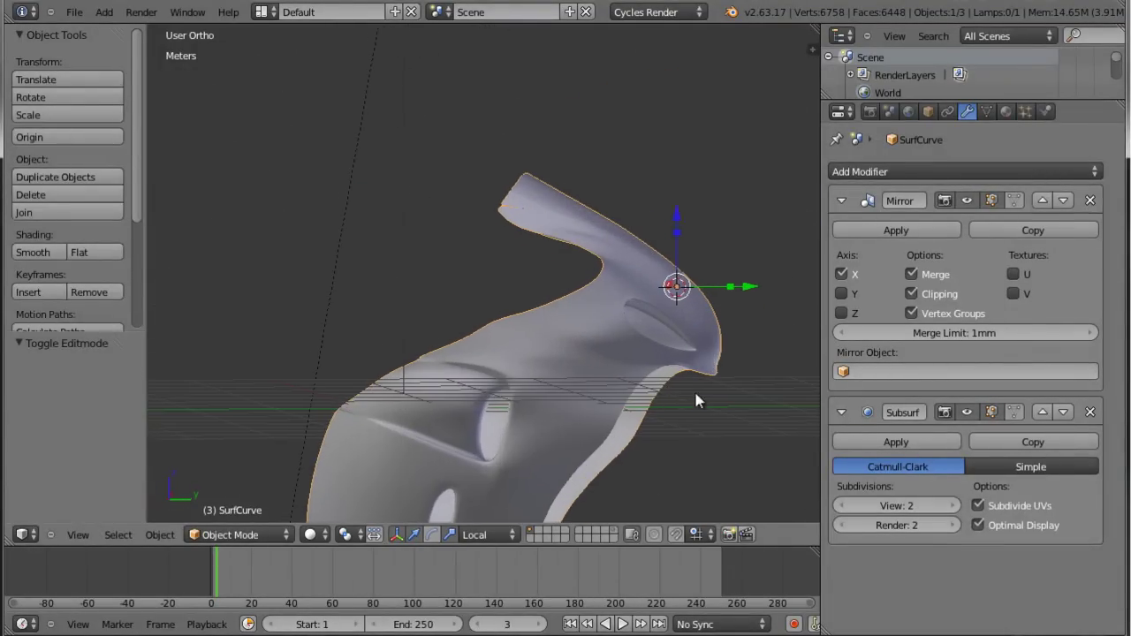
{"action": "scroll", "coordinate": [694, 389], "scroll_direction": "up", "scroll_amount": 2}
{"action": "scroll", "coordinate": [676, 336], "scroll_direction": "up", "scroll_amount": 1}
{"action": "scroll", "coordinate": [685, 351], "scroll_direction": "down", "scroll_amount": 2}
{"action": "scroll", "coordinate": [694, 379], "scroll_direction": "down", "scroll_amount": 2}
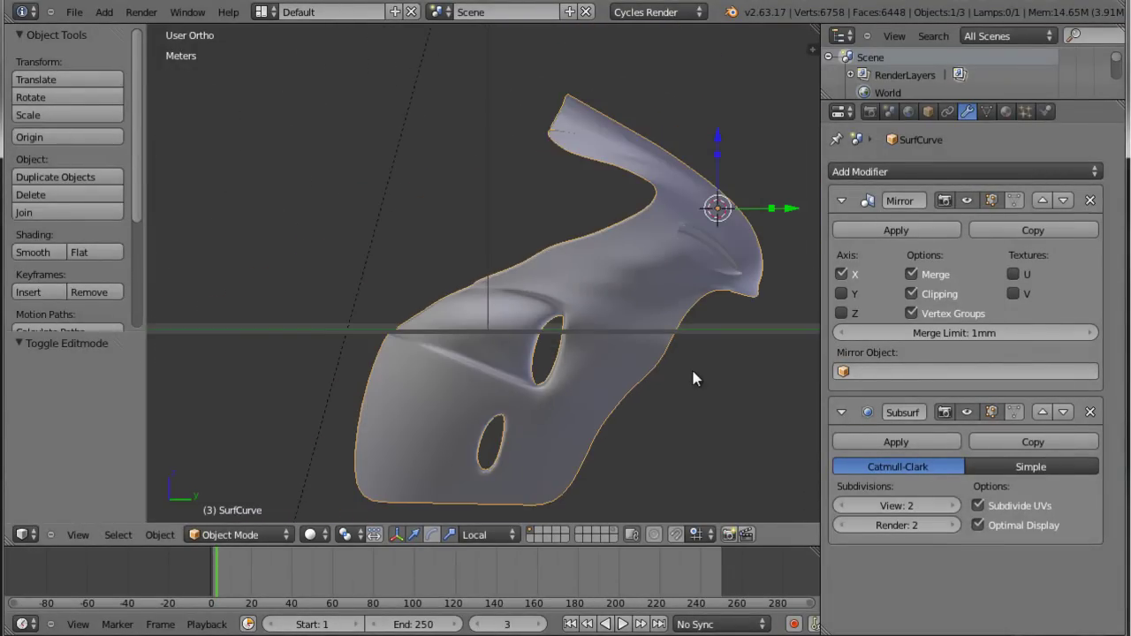
{"action": "key", "text": "KP_3"}
{"action": "scroll", "coordinate": [741, 347], "scroll_direction": "up", "scroll_amount": 2}
{"action": "key", "text": "z"}
{"action": "key", "text": "z"}
{"action": "scroll", "coordinate": [724, 331], "scroll_direction": "up", "scroll_amount": 2}
{"action": "scroll", "coordinate": [723, 326], "scroll_direction": "down", "scroll_amount": 3}
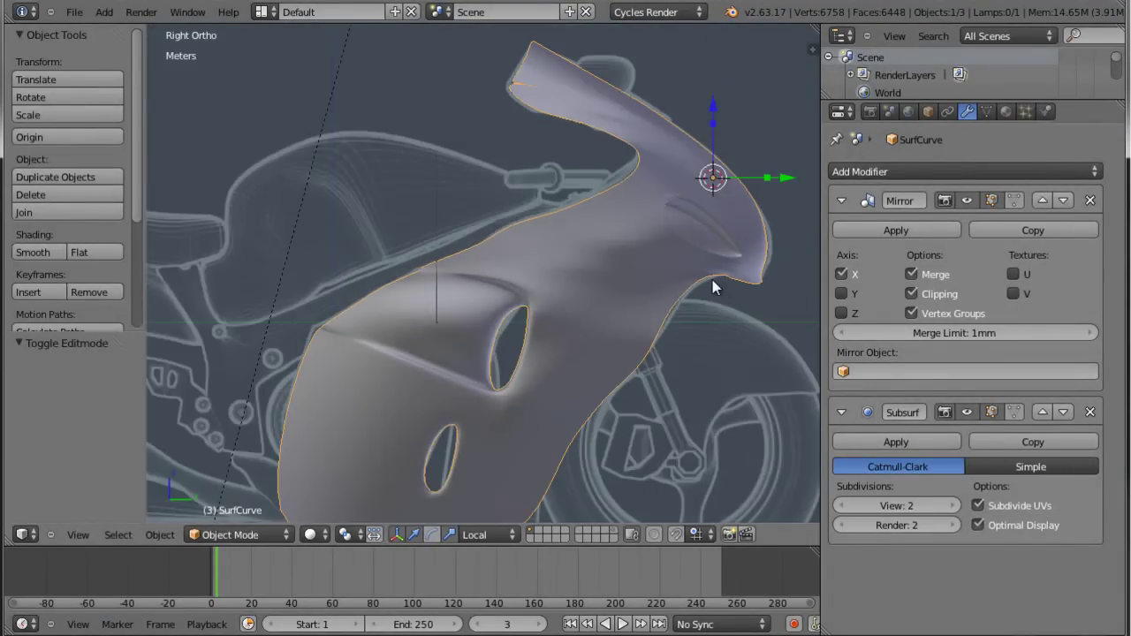
{"action": "middle_click_drag", "start_coordinate": [714, 283], "coordinate": [634, 289]}
{"action": "key", "text": "ctrl+Tab"}
{"action": "scroll", "coordinate": [646, 282], "scroll_direction": "up", "scroll_amount": 3}
{"action": "key", "text": "ctrl+Tab"}
Enter Edit Mode on the fairing in wireframe shading, zoomed in from the back view.
{"action": "key", "text": "Tab"}
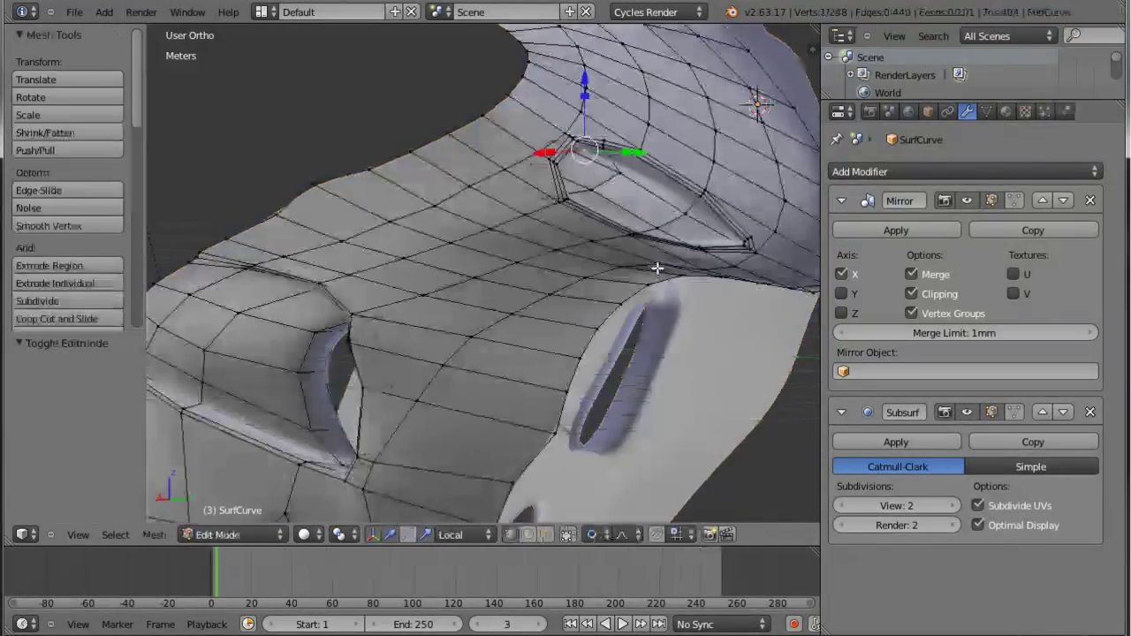
{"action": "scroll", "coordinate": [663, 248], "scroll_direction": "up", "scroll_amount": 2}
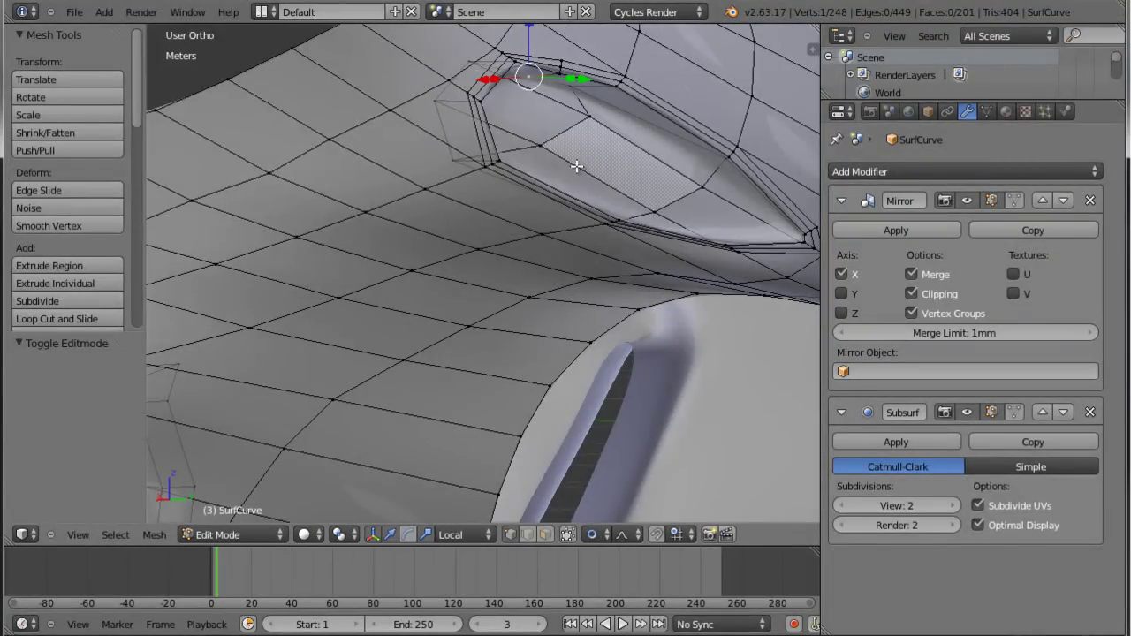
{"action": "key", "text": "z"}
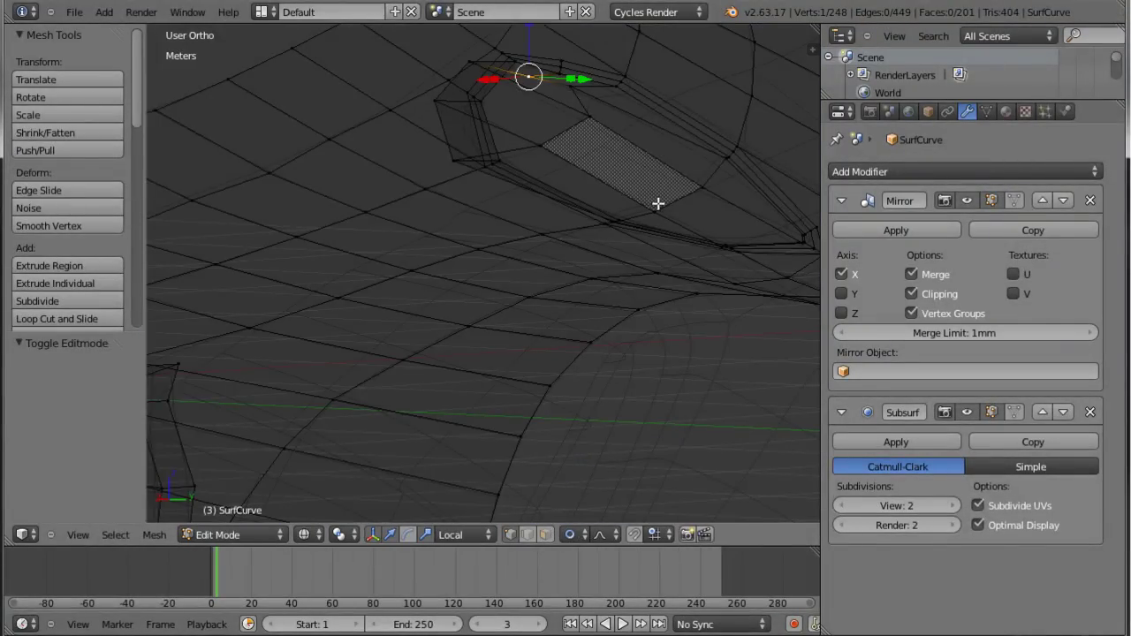
{"action": "key", "text": "KP_3"}
{"action": "key", "text": "z"}
{"action": "key", "text": "ctrl+KP_1"}
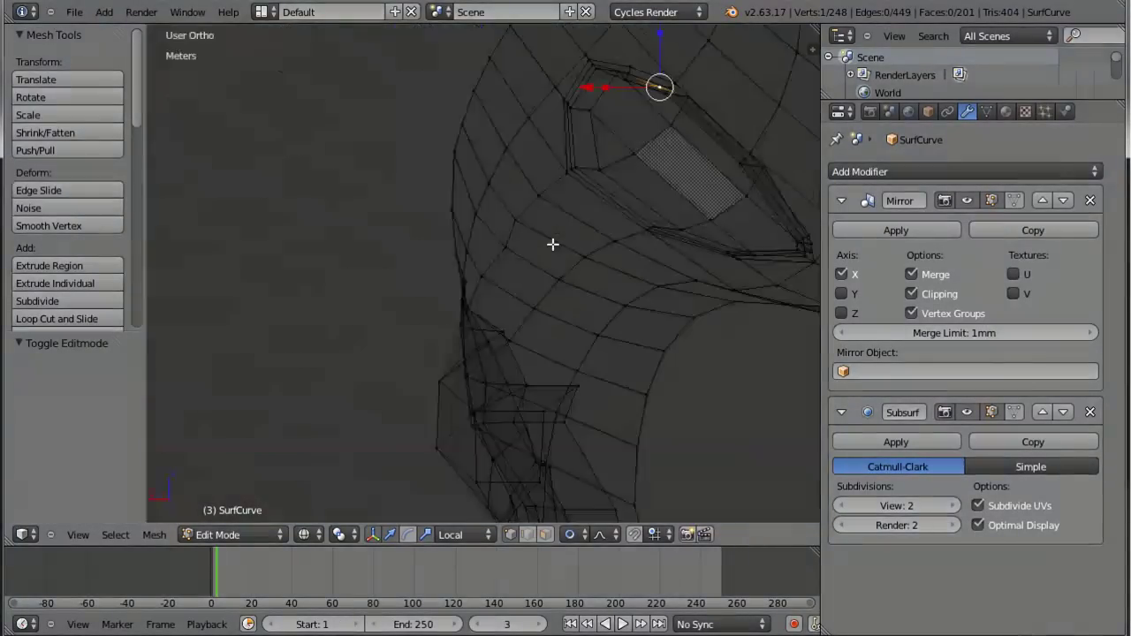
{"action": "scroll", "coordinate": [668, 163], "scroll_direction": "up", "scroll_amount": 2}
{"action": "scroll", "coordinate": [616, 189], "scroll_direction": "up", "scroll_amount": 1}
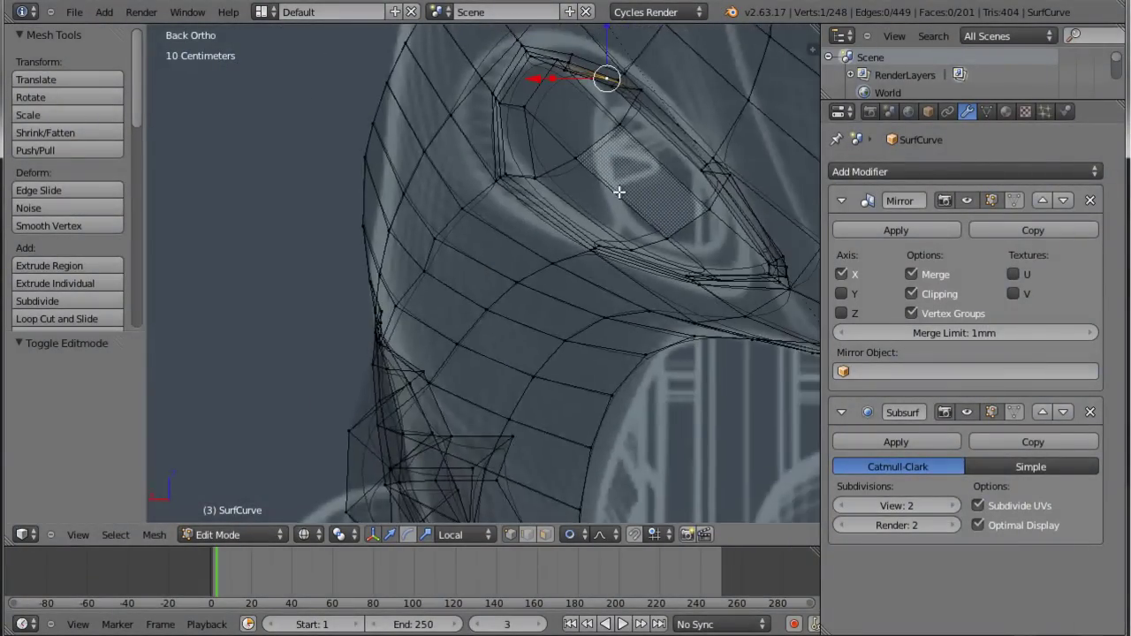
{"action": "scroll", "coordinate": [616, 189], "scroll_direction": "up", "scroll_amount": 2}
In vertex select, move the upper vent corner vertex −5.805 cm X and −2.073 cm Z, then exit to Object Mode.
{"action": "key", "text": "ctrl+Tab"}
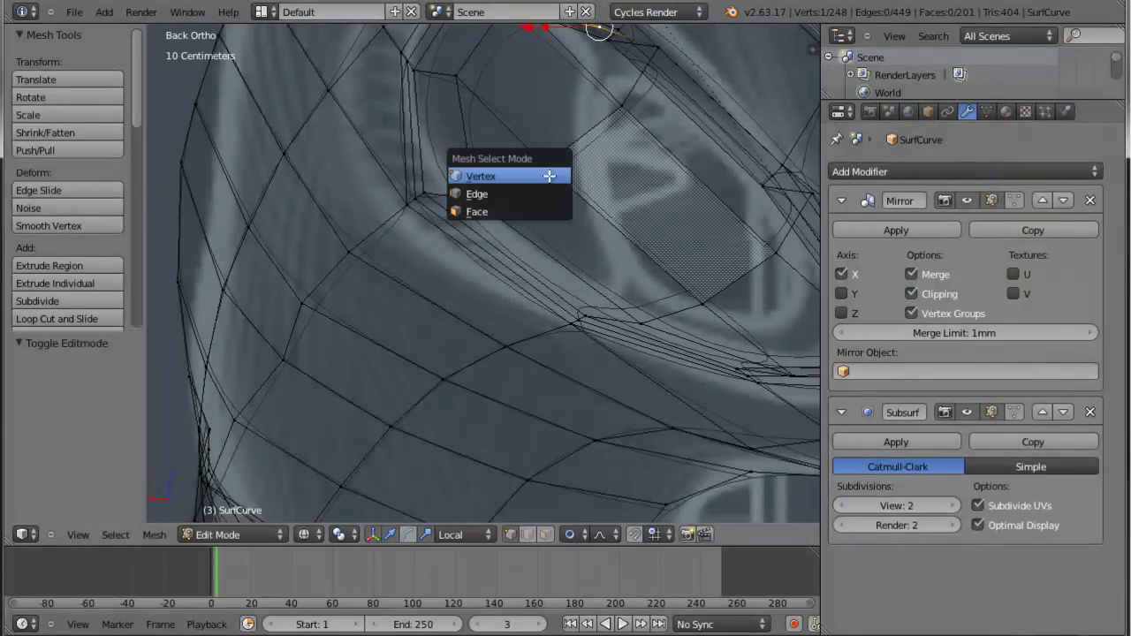
{"action": "left_click", "coordinate": [530, 174]}
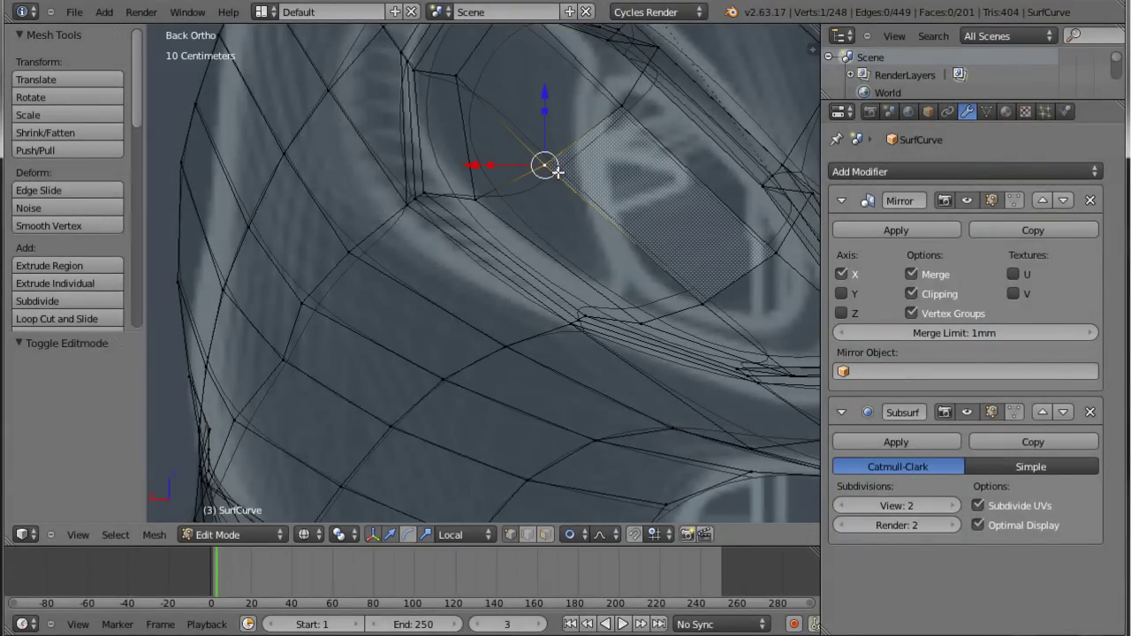
{"action": "key", "text": "g"}
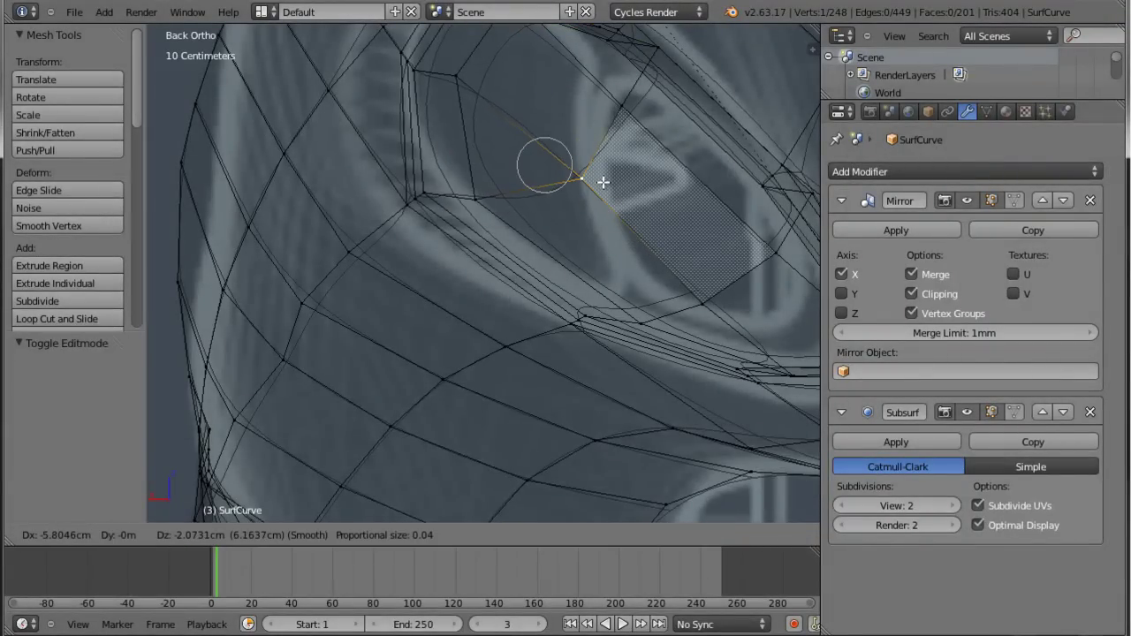
{"action": "left_click", "coordinate": [603, 182]}
{"action": "key", "text": "g"}
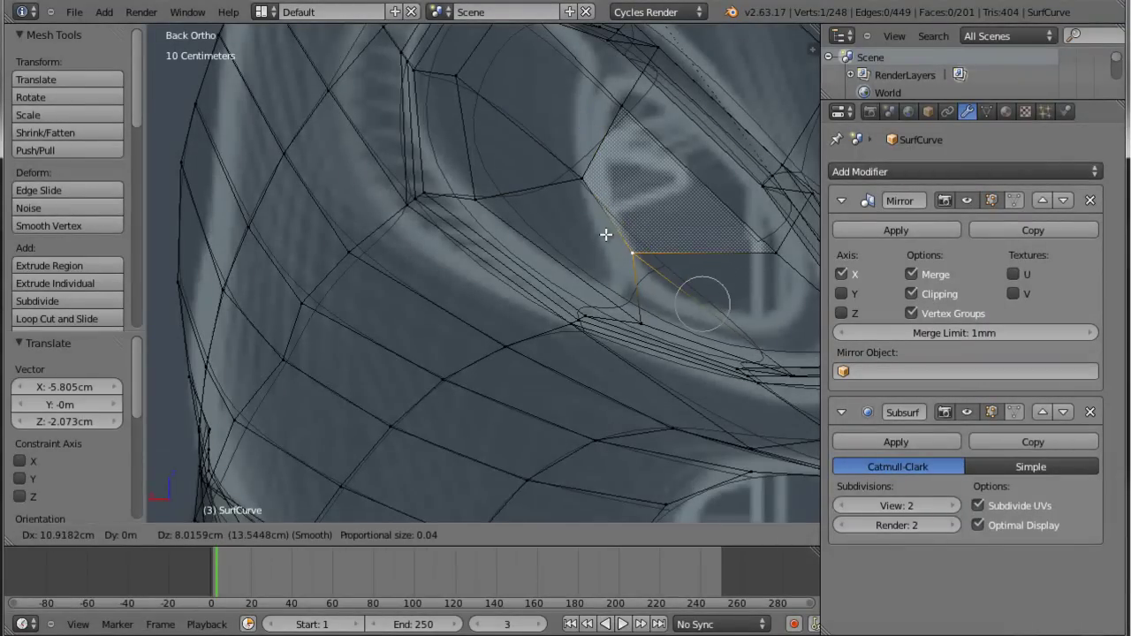
{"action": "right_click", "coordinate": [607, 253]}
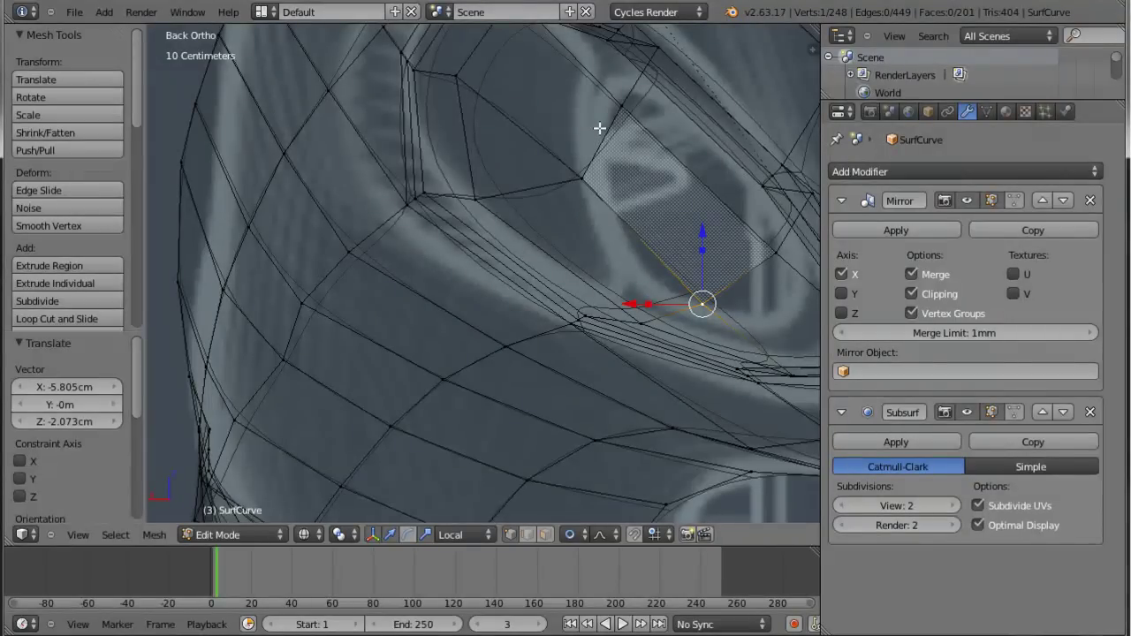
{"action": "key", "text": "g"}
{"action": "right_click", "coordinate": [580, 182]}
{"action": "key", "text": "Tab"}
{"action": "scroll", "coordinate": [625, 201], "scroll_direction": "down", "scroll_amount": 3}
Return to solid shading and orbit around the fairing to inspect its smoothed shape.
{"action": "scroll", "coordinate": [632, 222], "scroll_direction": "down", "scroll_amount": 1}
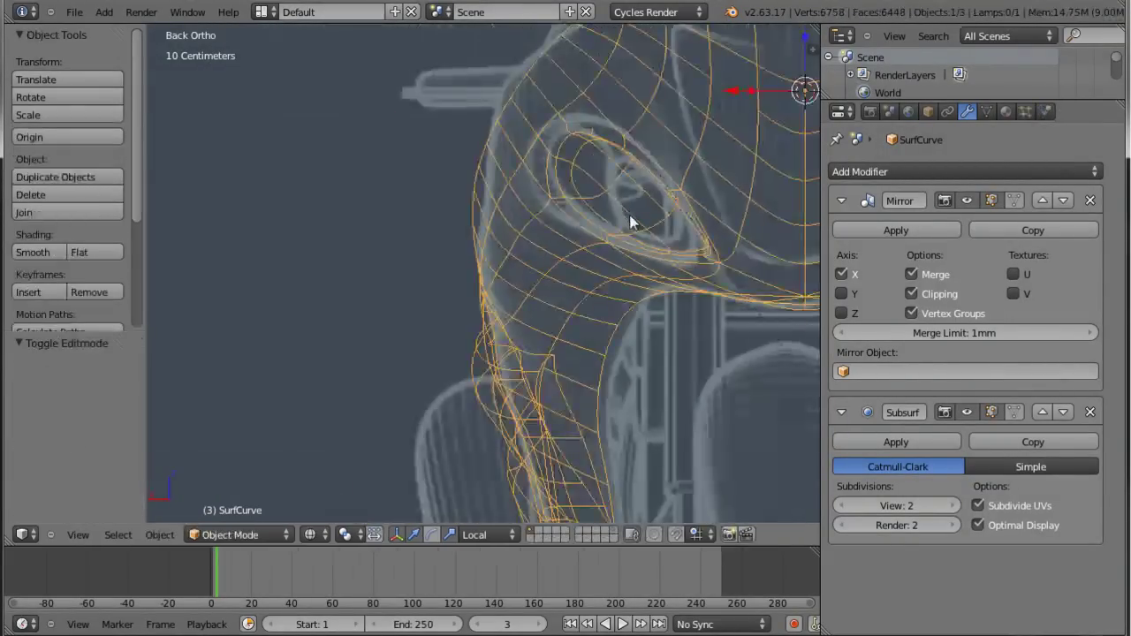
{"action": "key", "text": "z"}
{"action": "scroll", "coordinate": [679, 247], "scroll_direction": "down", "scroll_amount": 3}
{"action": "mouse_move", "coordinate": [682, 253]}
{"action": "middle_mouse_down"}
{"action": "mouse_move", "coordinate": [689, 266]}
{"action": "mouse_move", "coordinate": [775, 281]}
{"action": "mouse_move", "coordinate": [859, 268]}
{"action": "mouse_move", "coordinate": [814, 257]}
{"action": "middle_mouse_up"}
{"action": "scroll", "coordinate": [751, 283], "scroll_direction": "up", "scroll_amount": 3}
{"action": "scroll", "coordinate": [716, 327], "scroll_direction": "up", "scroll_amount": 2}
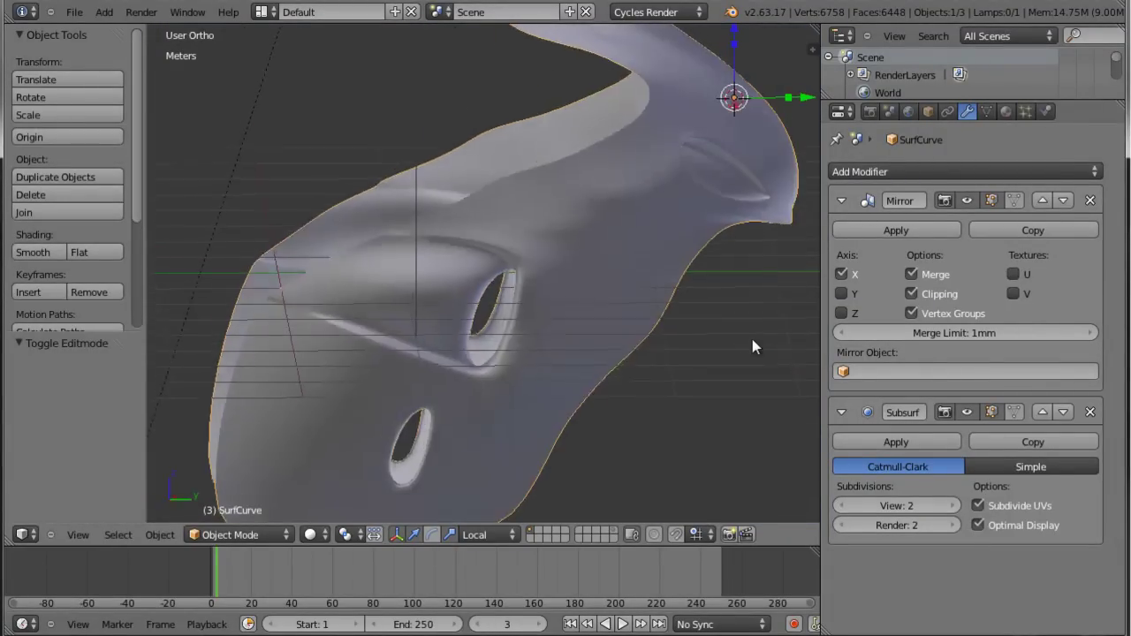
{"action": "scroll", "coordinate": [752, 340], "scroll_direction": "down", "scroll_amount": 3}
{"action": "mouse_move", "coordinate": [749, 335]}
{"action": "middle_mouse_down"}
{"action": "mouse_move", "coordinate": [728, 318]}
{"action": "mouse_move", "coordinate": [720, 331]}
{"action": "middle_mouse_up"}
{"action": "scroll", "coordinate": [674, 345], "scroll_direction": "up", "scroll_amount": 3}
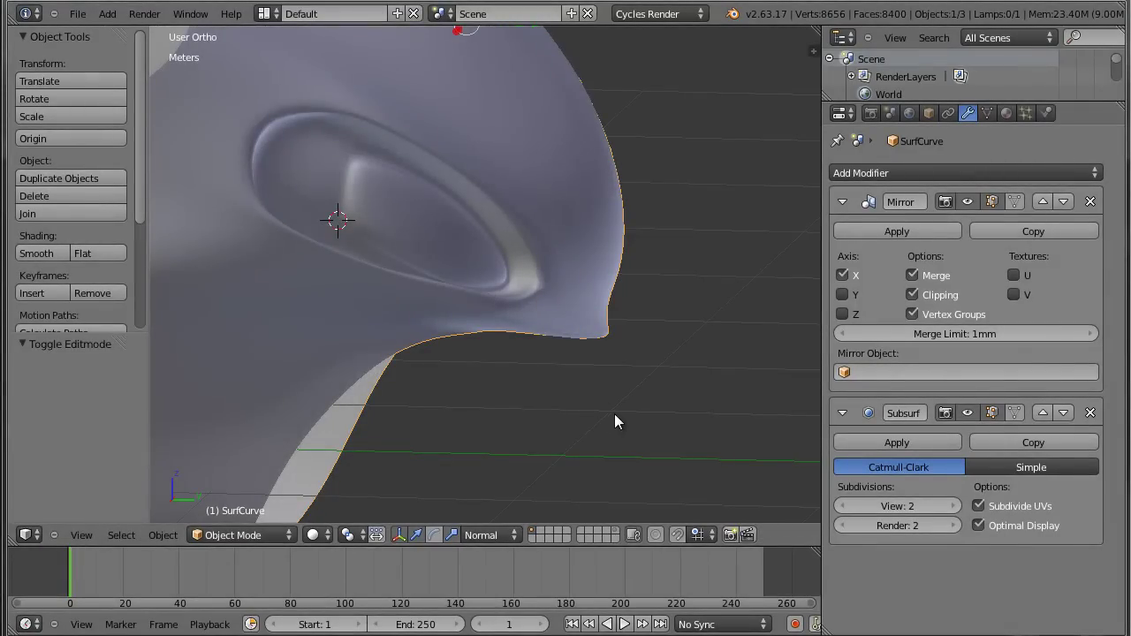
{"action": "mouse_move", "coordinate": [614, 414]}
{"action": "middle_mouse_down"}
{"action": "mouse_move", "coordinate": [537, 388]}
{"action": "mouse_move", "coordinate": [409, 383]}
{"action": "mouse_move", "coordinate": [447, 384]}
{"action": "mouse_move", "coordinate": [457, 415]}
{"action": "mouse_move", "coordinate": [637, 397]}
{"action": "mouse_move", "coordinate": [595, 435]}
{"action": "mouse_move", "coordinate": [649, 369]}
{"action": "mouse_move", "coordinate": [639, 381]}
{"action": "mouse_move", "coordinate": [601, 374]}
{"action": "mouse_move", "coordinate": [512, 404]}
{"action": "mouse_move", "coordinate": [488, 386]}
{"action": "mouse_move", "coordinate": [649, 375]}
{"action": "mouse_move", "coordinate": [535, 397]}
{"action": "mouse_move", "coordinate": [498, 363]}
{"action": "mouse_move", "coordinate": [648, 378]}
{"action": "mouse_move", "coordinate": [684, 333]}
{"action": "mouse_move", "coordinate": [721, 369]}
{"action": "middle_mouse_up"}
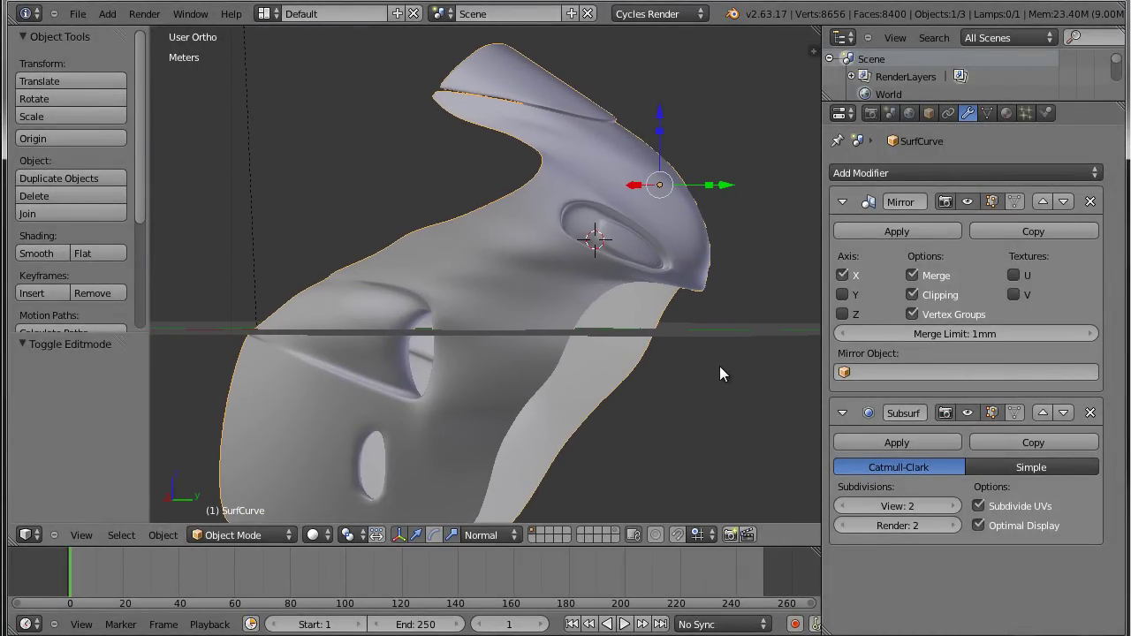
Frame the deselected fairing in a widened Right Ortho view over the blueprint, 3D cursor near the front wheel.
{"action": "key", "text": "KP_3"}
{"action": "middle_click_drag", "start_coordinate": [718, 378], "coordinate": [707, 372], "text": "shift"}
{"action": "scroll", "coordinate": [721, 373], "scroll_direction": "down", "scroll_amount": 1}
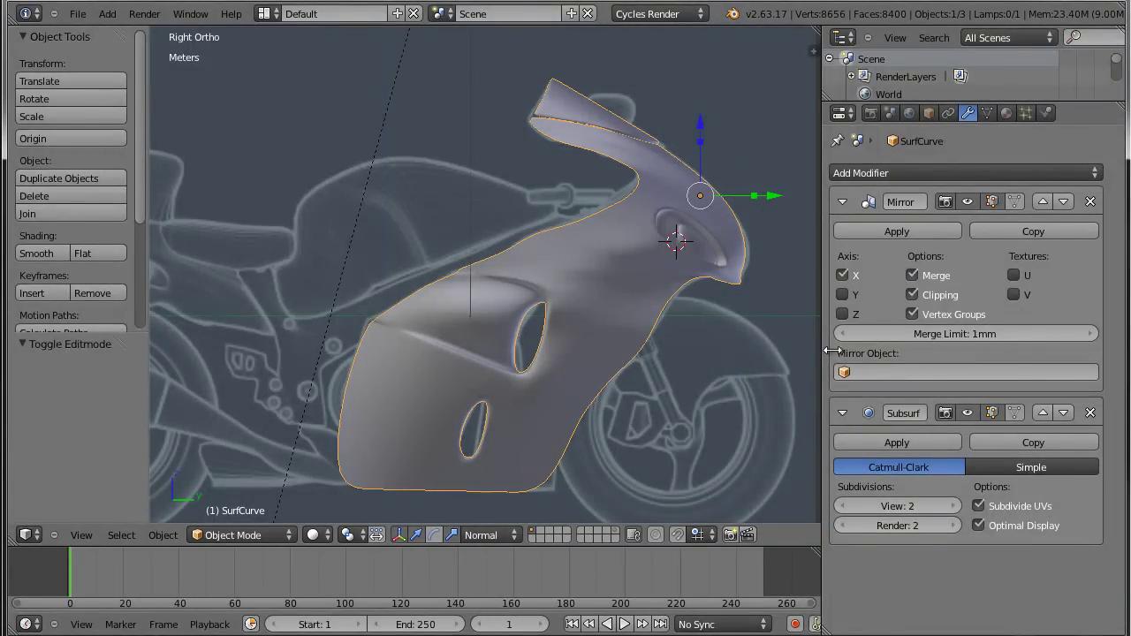
{"action": "left_click_drag", "start_coordinate": [821, 349], "coordinate": [928, 357]}
{"action": "mouse_move", "coordinate": [928, 356]}
{"action": "middle_mouse_down", "text": "shift"}
{"action": "mouse_move", "coordinate": [874, 376]}
{"action": "mouse_move", "coordinate": [895, 366]}
{"action": "middle_mouse_up", "text": "shift"}
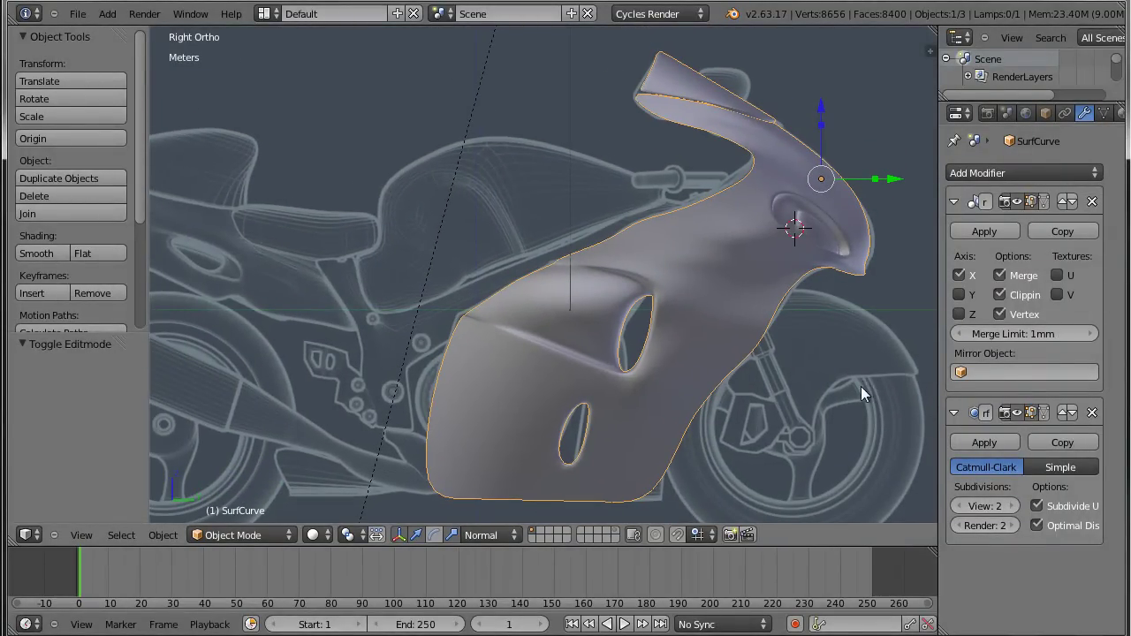
{"action": "key", "text": "a"}
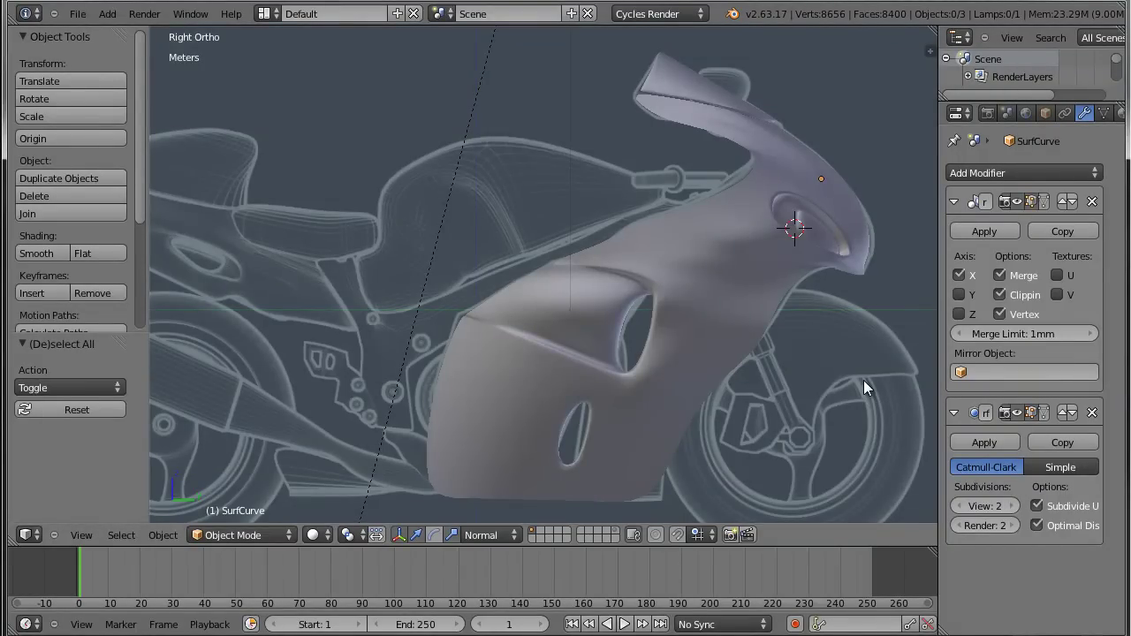
{"action": "left_click", "coordinate": [707, 450]}
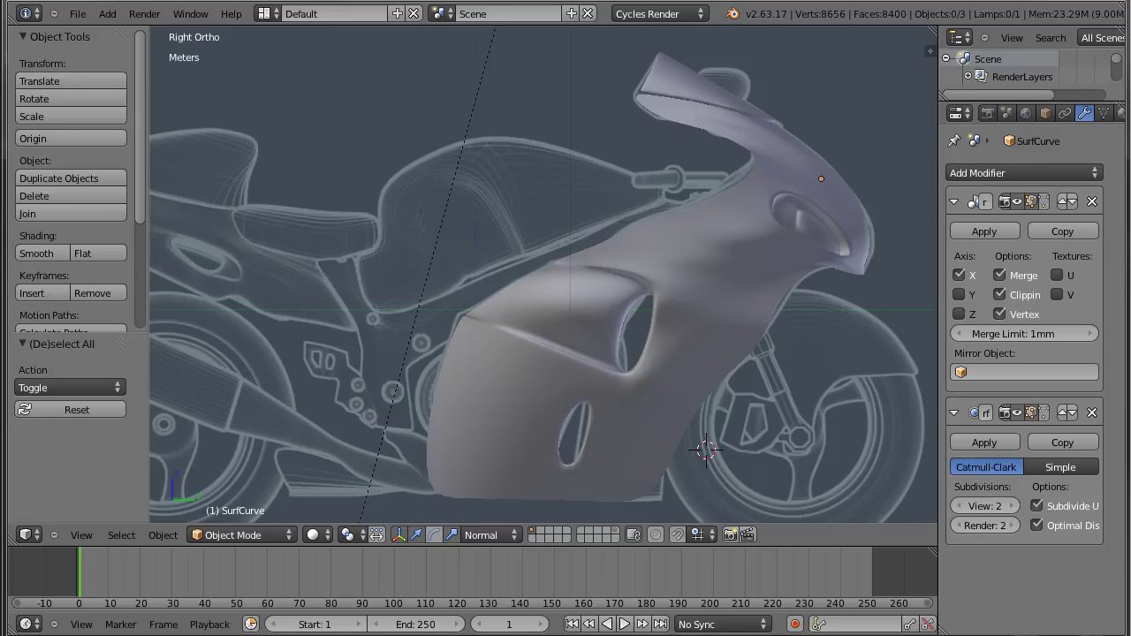